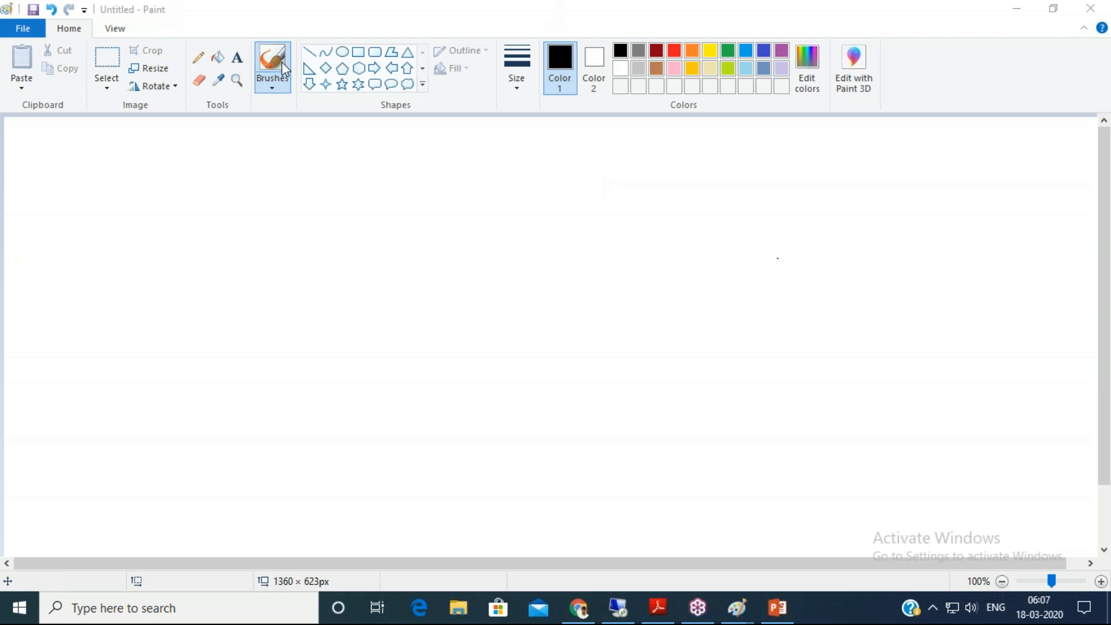
pyautogui.click(357, 62)
pyautogui.click(104, 123)
pyautogui.hotkey('ctrl', 'z')
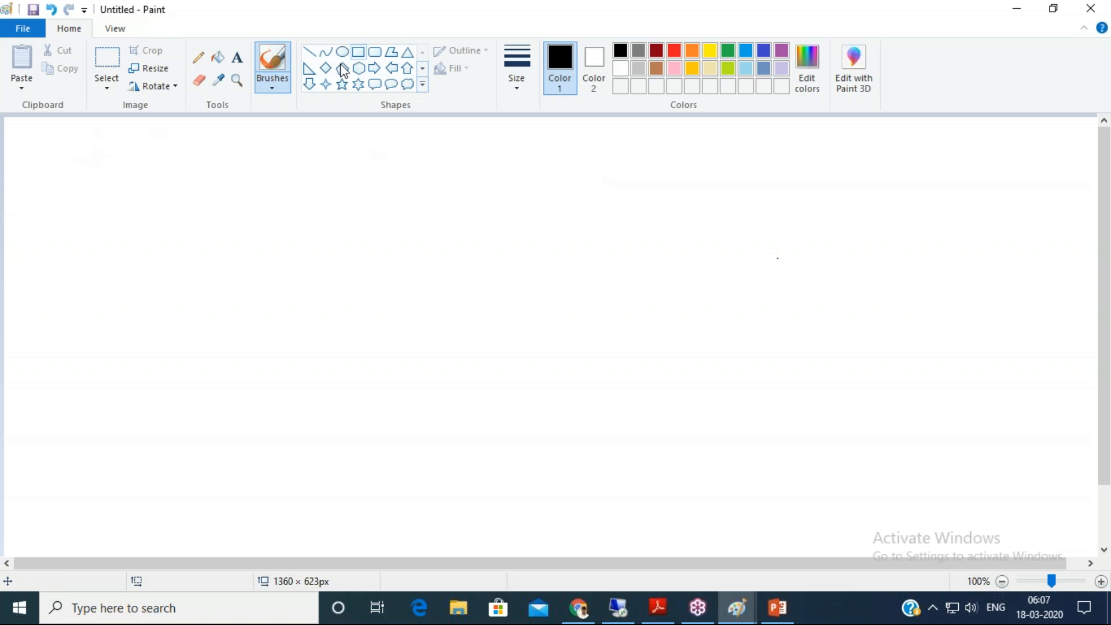
# - Draw a rectangle about 332 × 98 px near the canvas's upper-left corner and label it "Preparation Phase"
pyautogui.click(358, 62)
pyautogui.moveTo(33, 145); pyautogui.dragTo(304, 224)
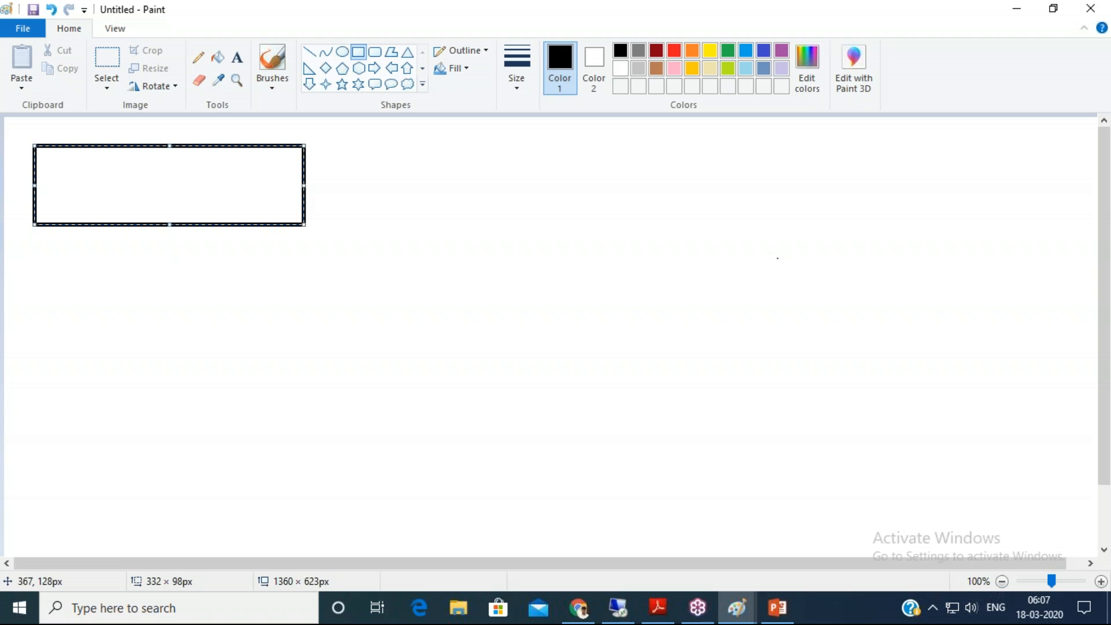
pyautogui.click(238, 57)
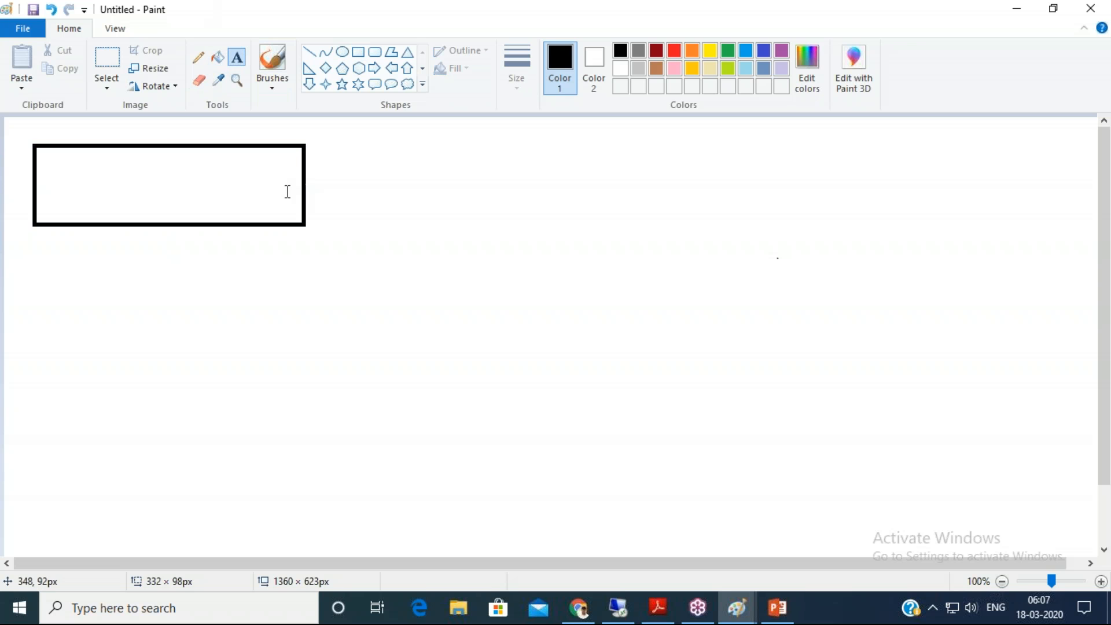
pyautogui.moveTo(45, 156); pyautogui.dragTo(280, 209)
pyautogui.write('Pre')
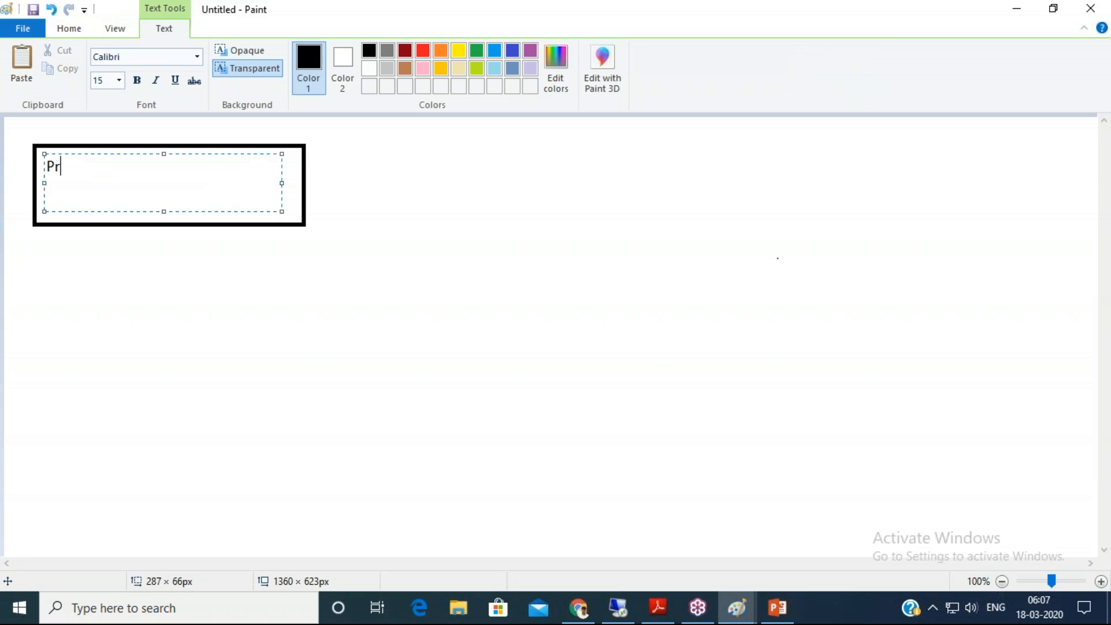
pyautogui.press('BackSpace')
pyautogui.press('BackSpace')
pyautogui.press('BackSpace')
pyautogui.write('Preparation Pah')
pyautogui.press('BackSpace')
pyautogui.press('BackSpace')
pyautogui.write('hase')
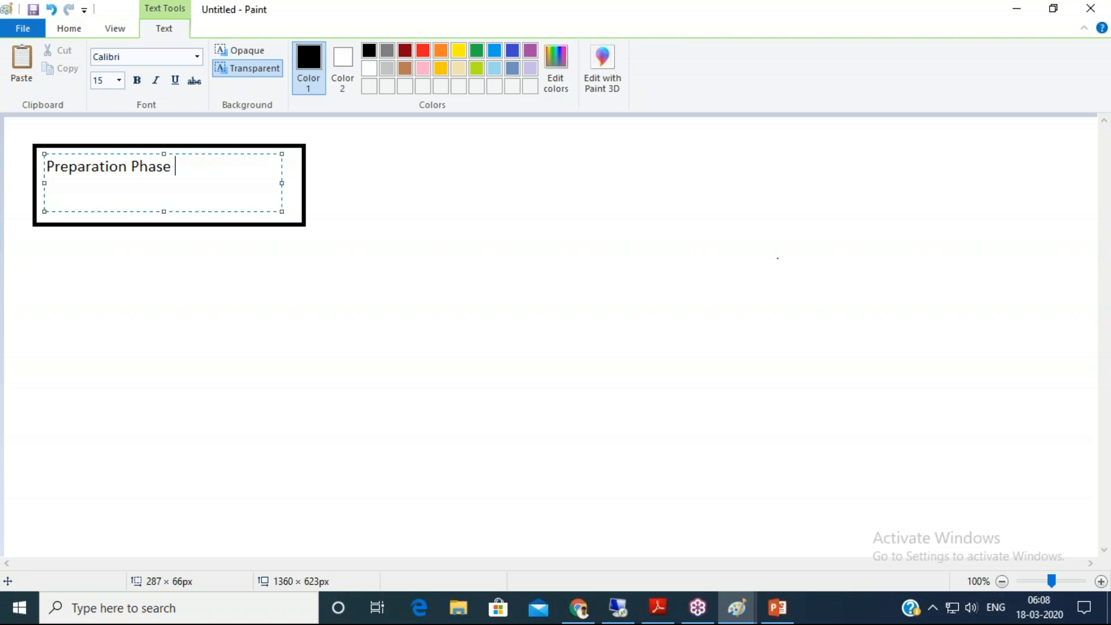
pyautogui.click(1098, 61)
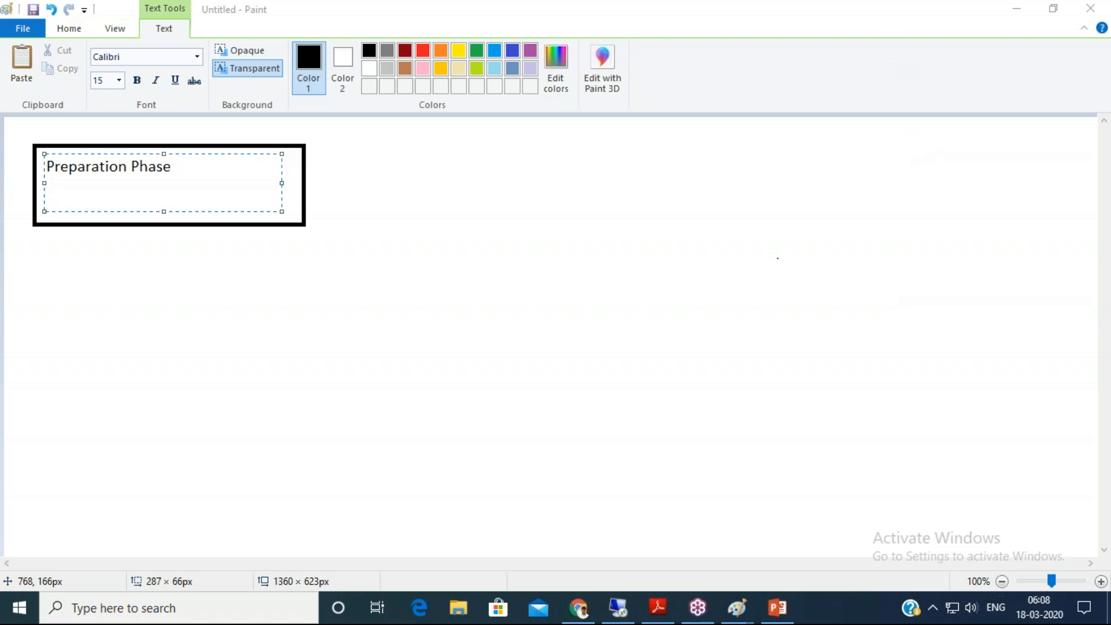
pyautogui.click(521, 297)
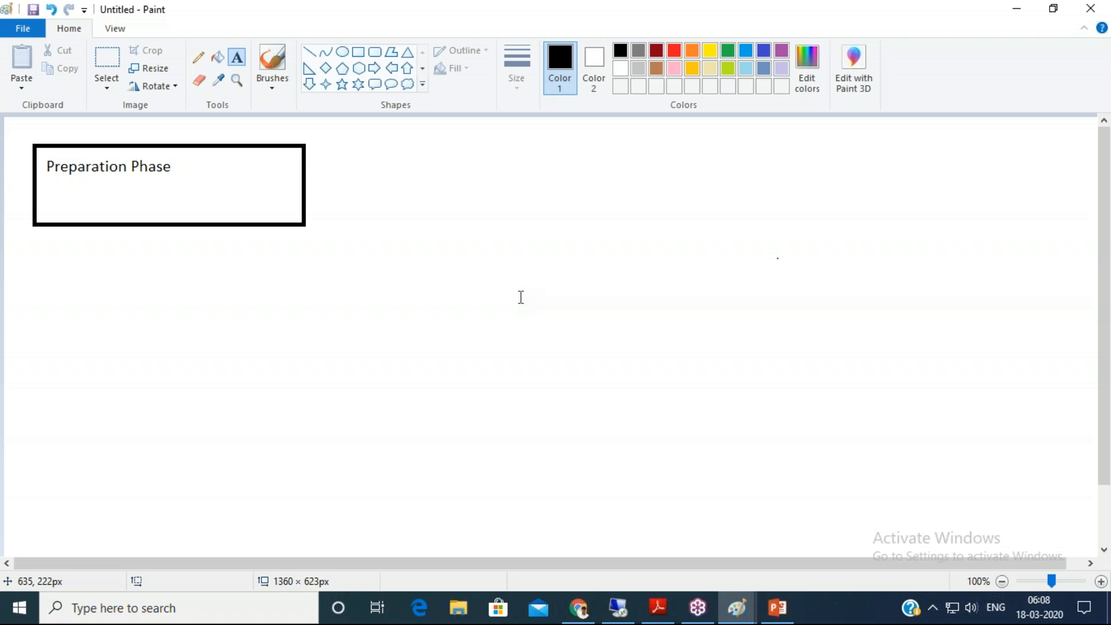
# - Draw a second rectangle about 273 × 104 px beside the Preparation Phase box and label it "Installation phase"
pyautogui.click(358, 52)
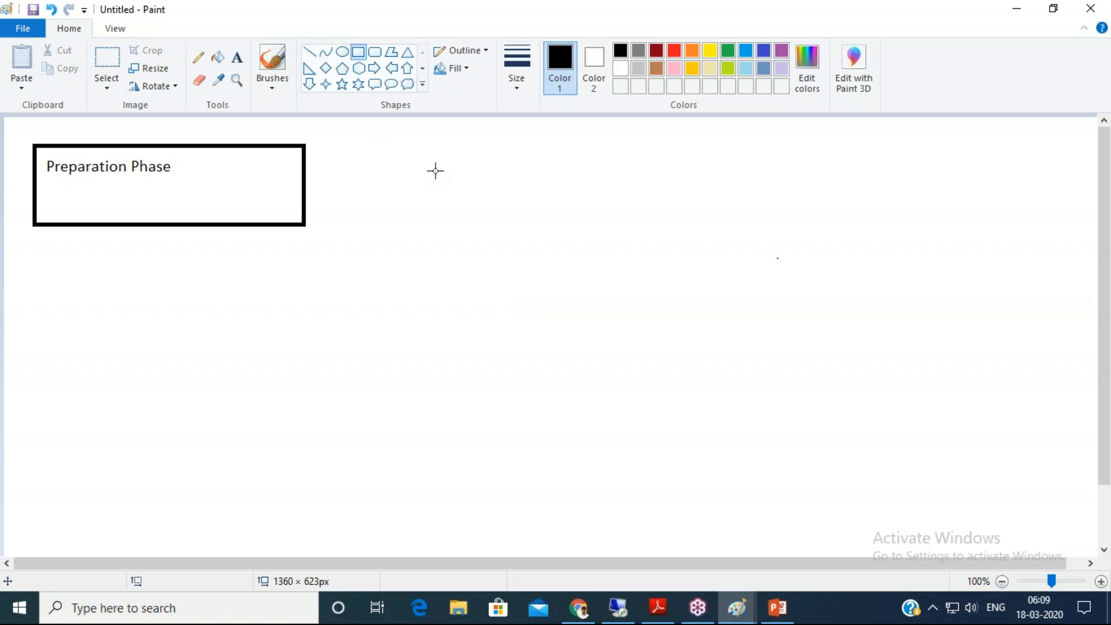
pyautogui.moveTo(410, 141)
pyautogui.mouseDown()
pyautogui.moveTo(604, 243)
pyautogui.moveTo(632, 224)
pyautogui.mouseUp()
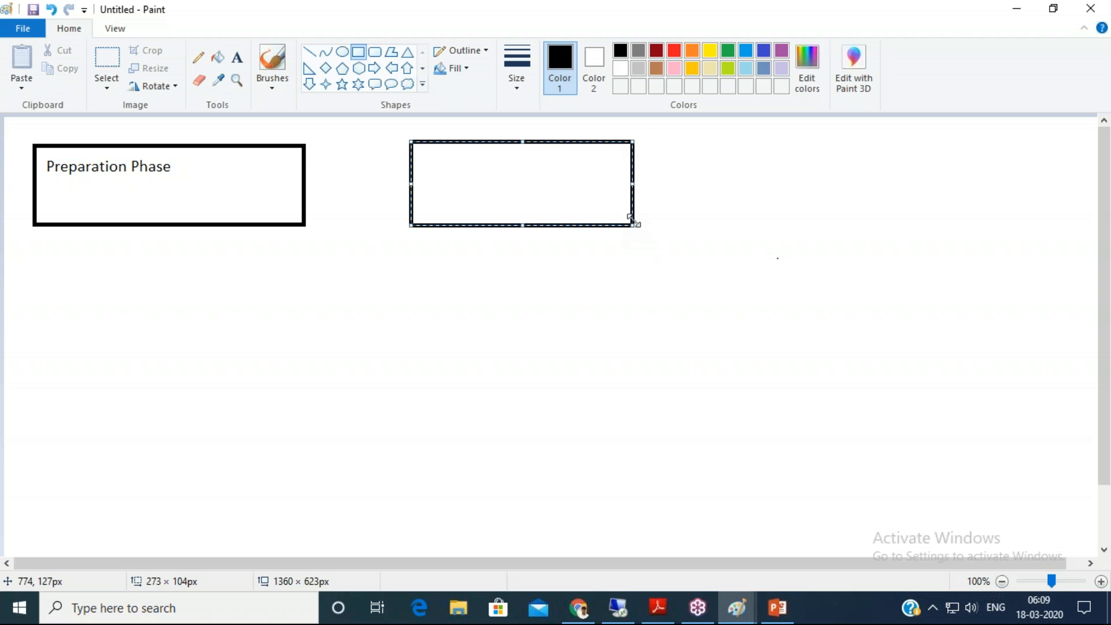
pyautogui.click(237, 57)
pyautogui.moveTo(422, 149); pyautogui.dragTo(617, 218)
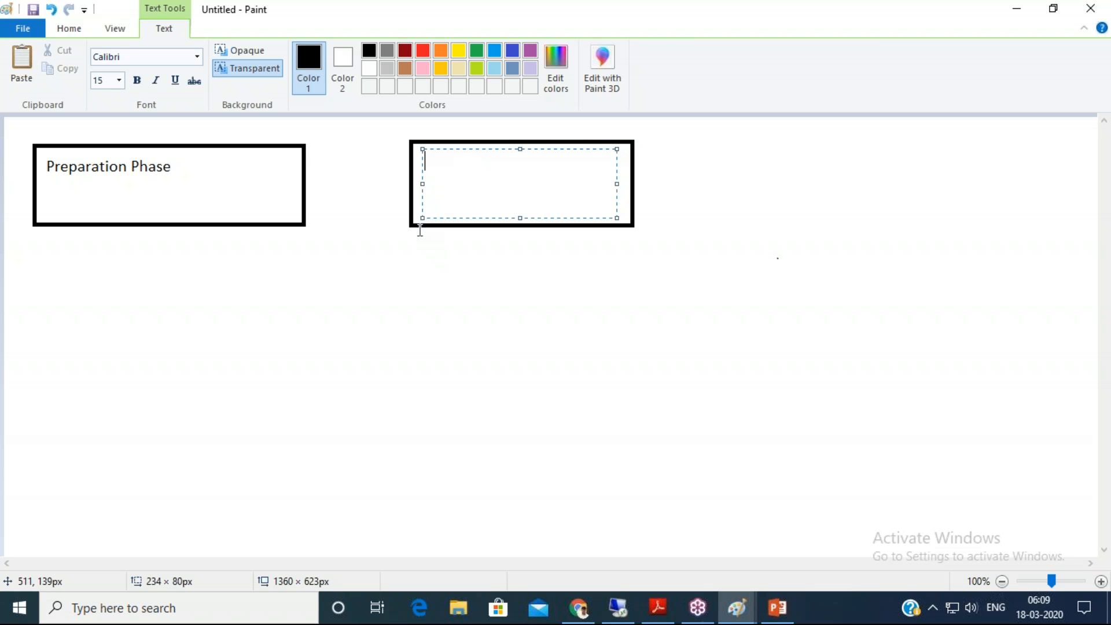
pyautogui.click(485, 316)
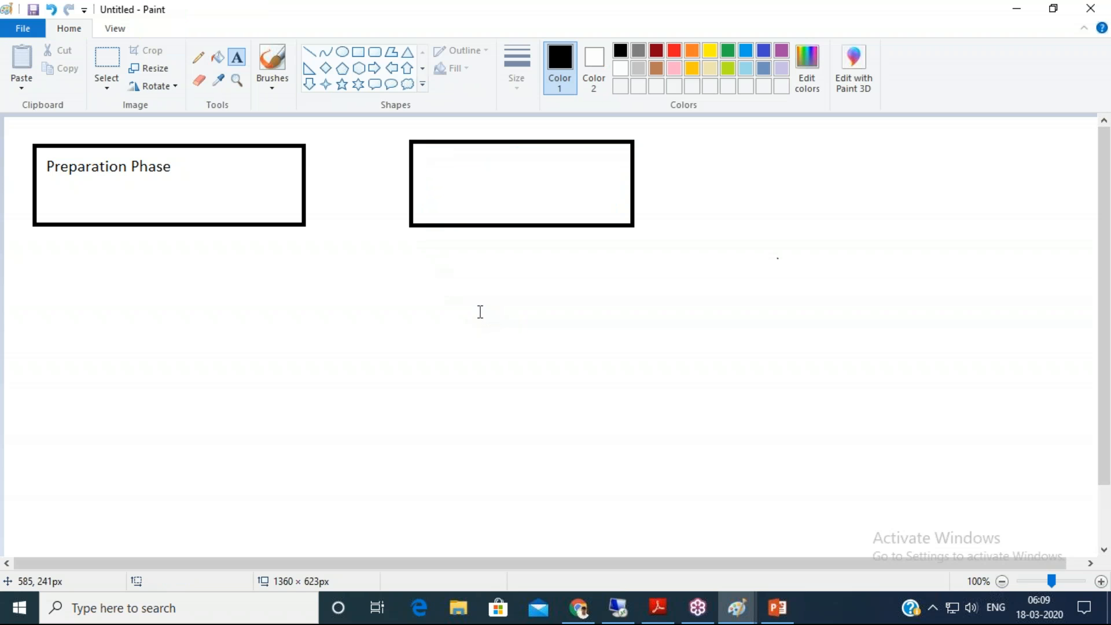
pyautogui.moveTo(421, 151); pyautogui.dragTo(621, 217)
pyautogui.write('Installation ')
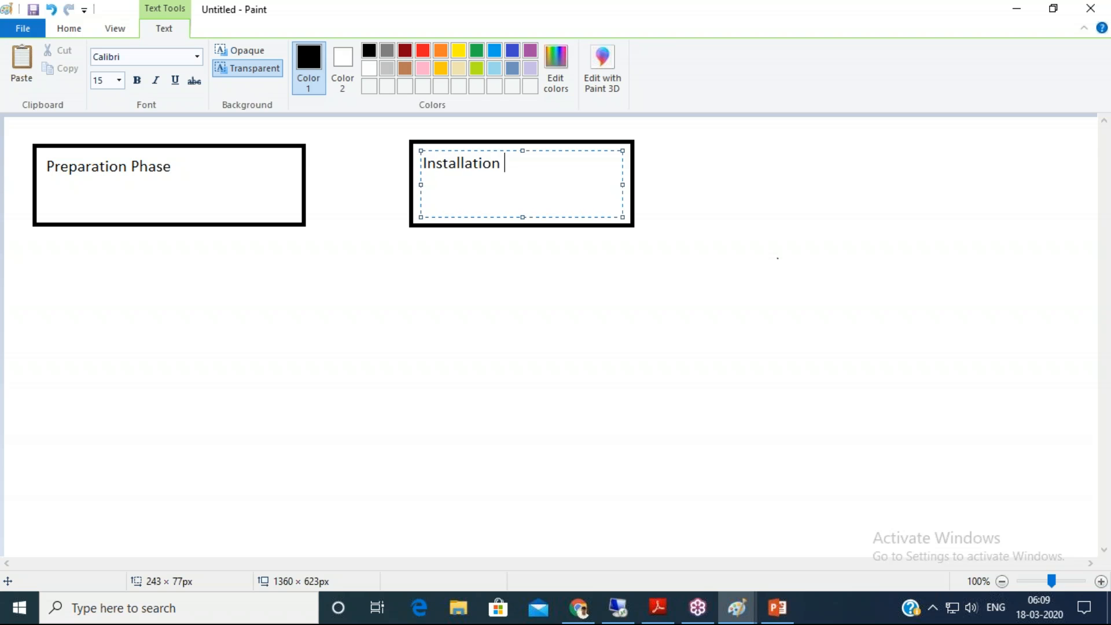
pyautogui.write('phase')
pyautogui.click(677, 352)
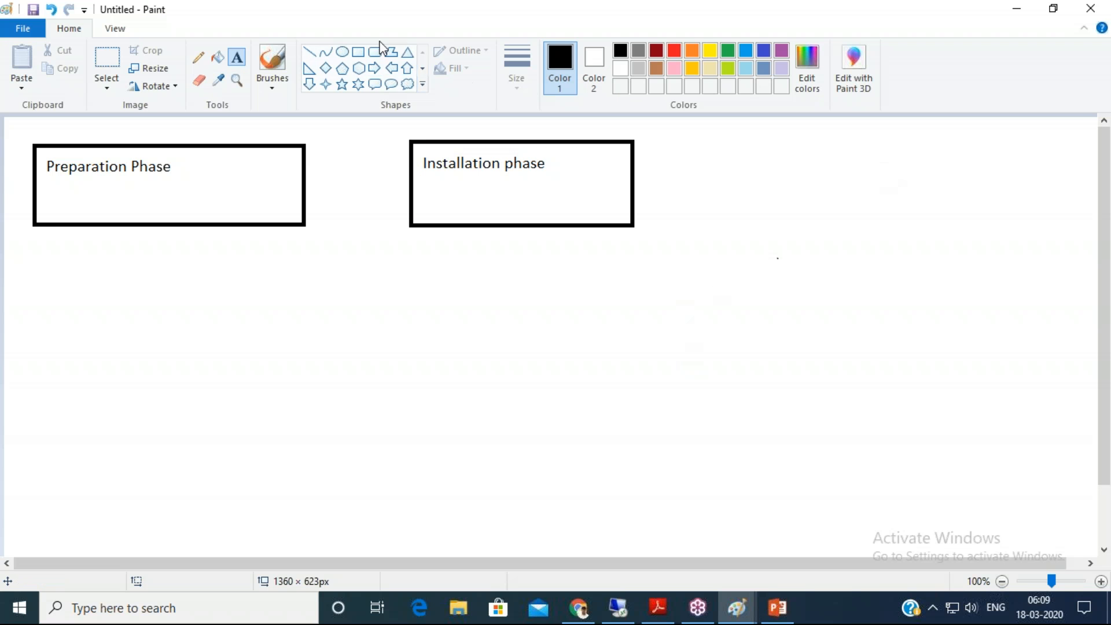
# - Draw a rounded rectangle about 259 × 105 px beside the Installation phase box and label it "Confg"
pyautogui.click(373, 55)
pyautogui.moveTo(704, 142); pyautogui.dragTo(914, 229)
pyautogui.click(237, 56)
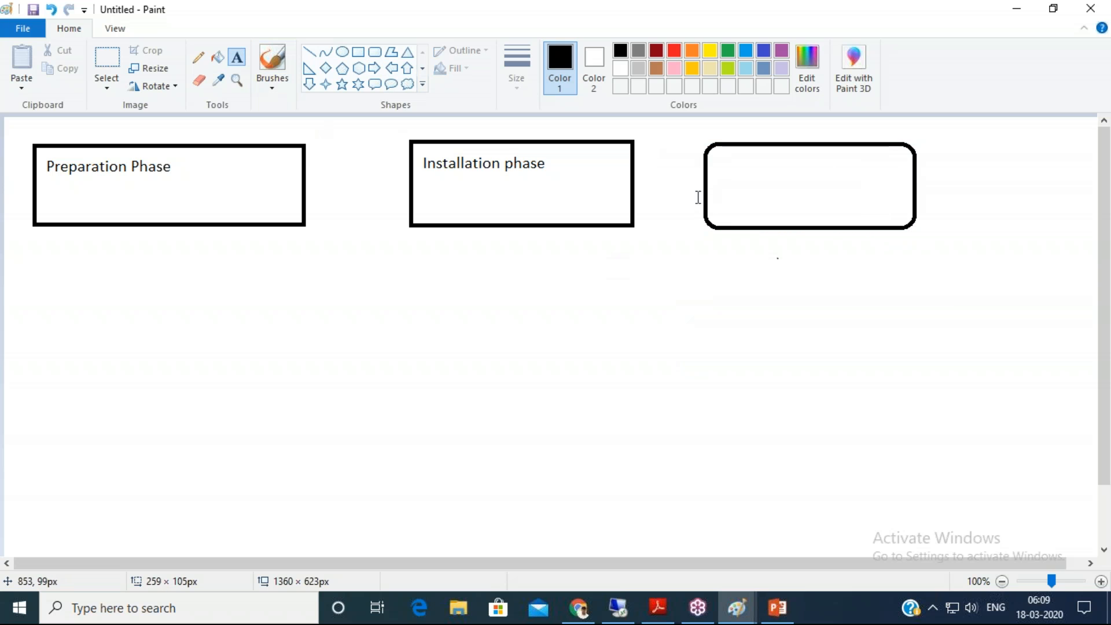
pyautogui.moveTo(725, 150); pyautogui.dragTo(899, 212)
pyautogui.write('Confg')
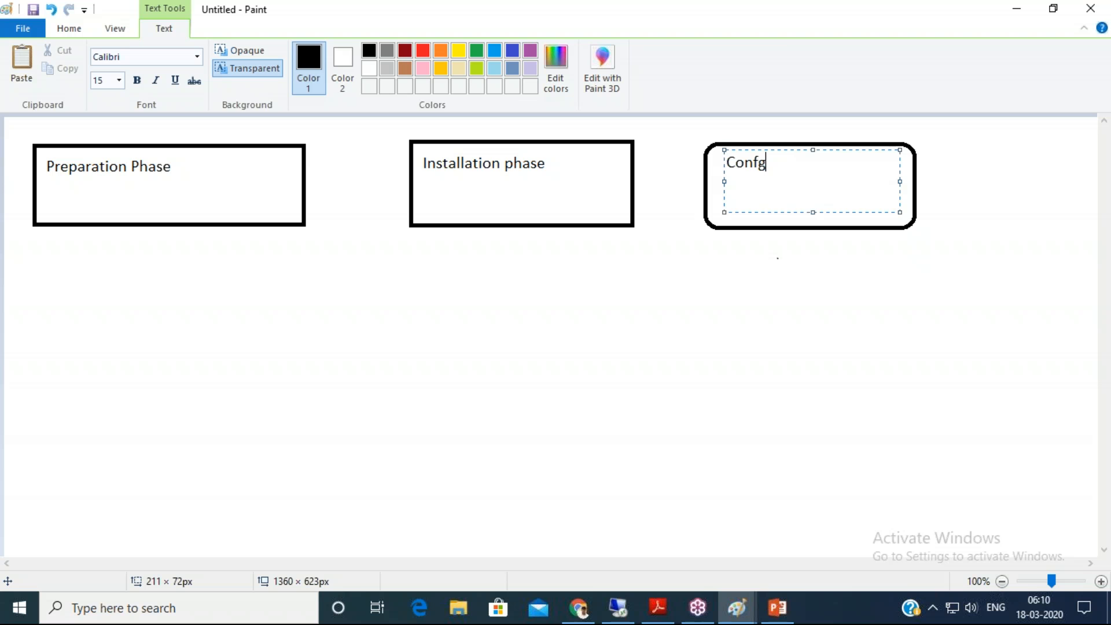
pyautogui.click(845, 319)
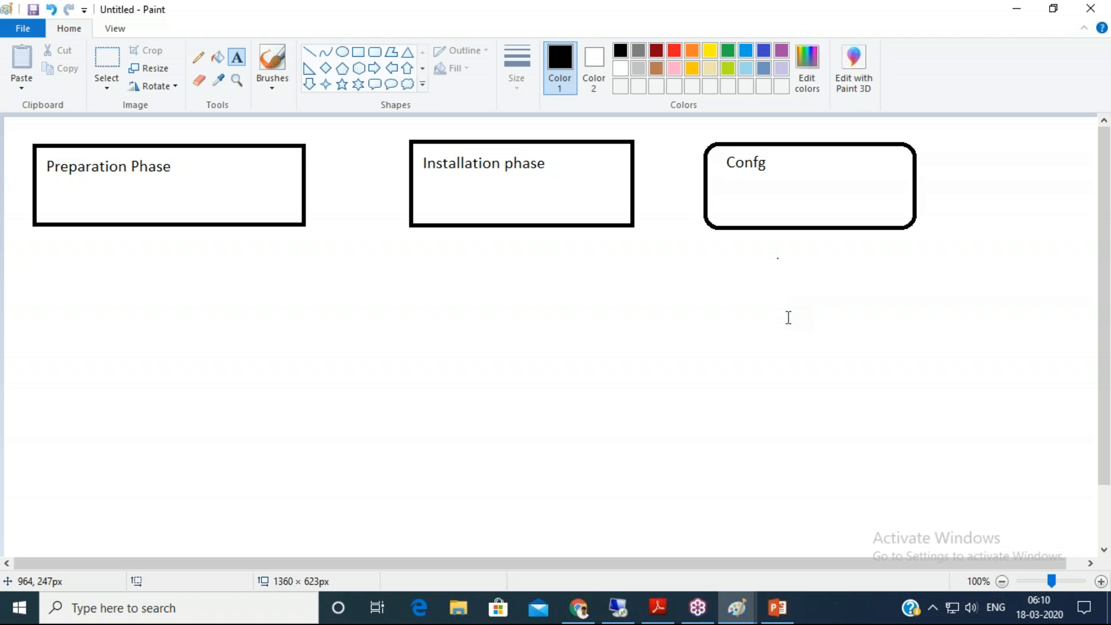
# - Discard the empty text box below the Confg box and choose the Rectangle shape for drawing
pyautogui.click(857, 344)
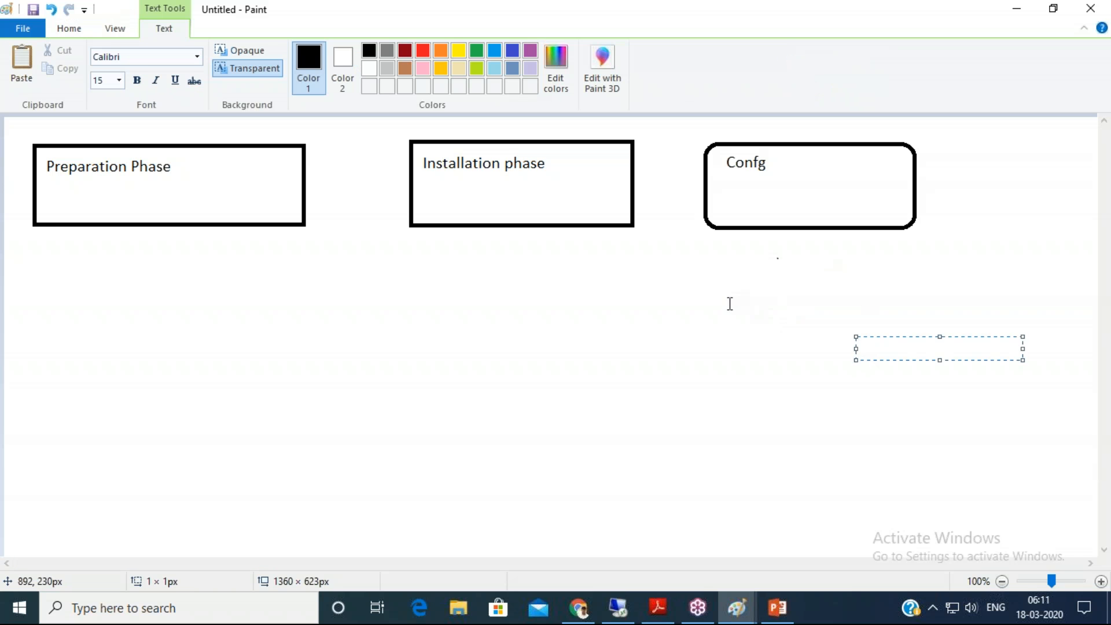
pyautogui.click(466, 131)
pyautogui.click(358, 51)
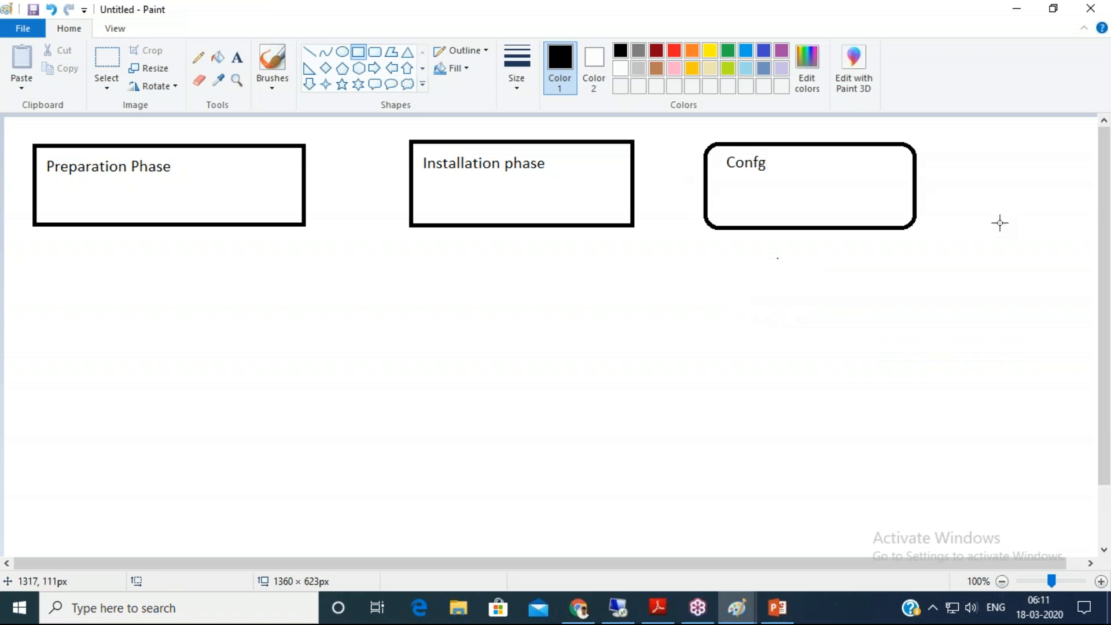
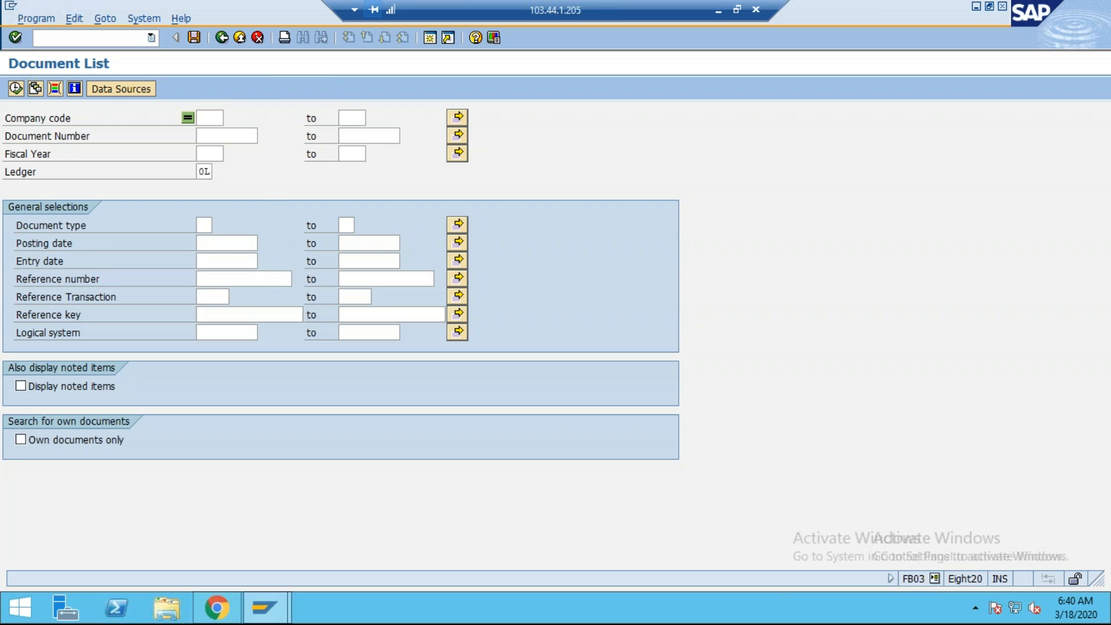
# - In SAP, run the accounting document list for company code TY06
pyautogui.write('TY06')
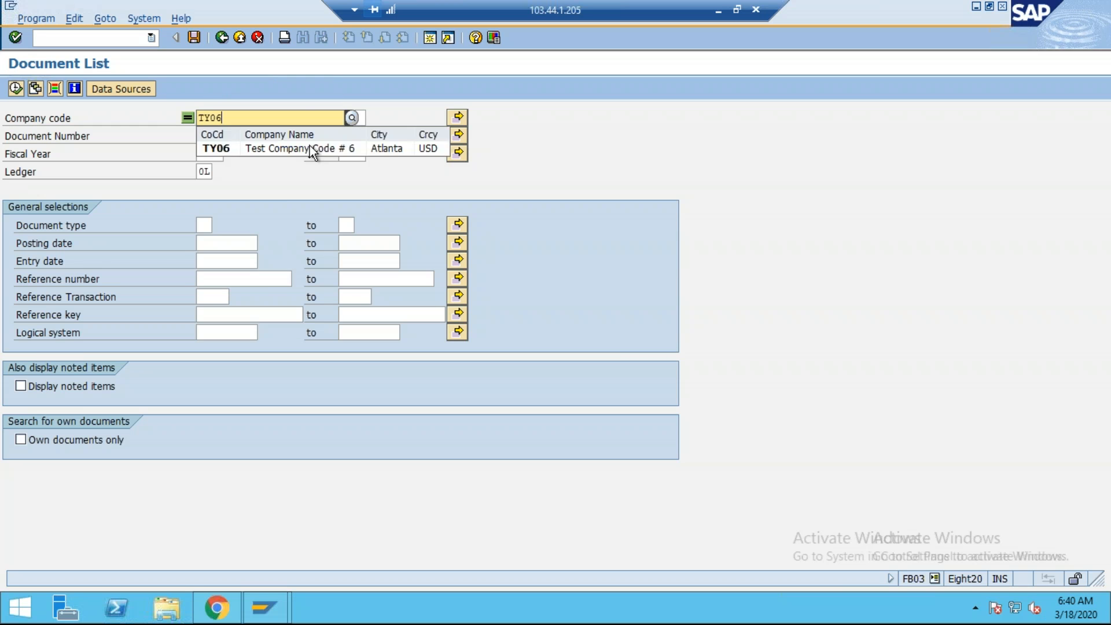
pyautogui.click(249, 147)
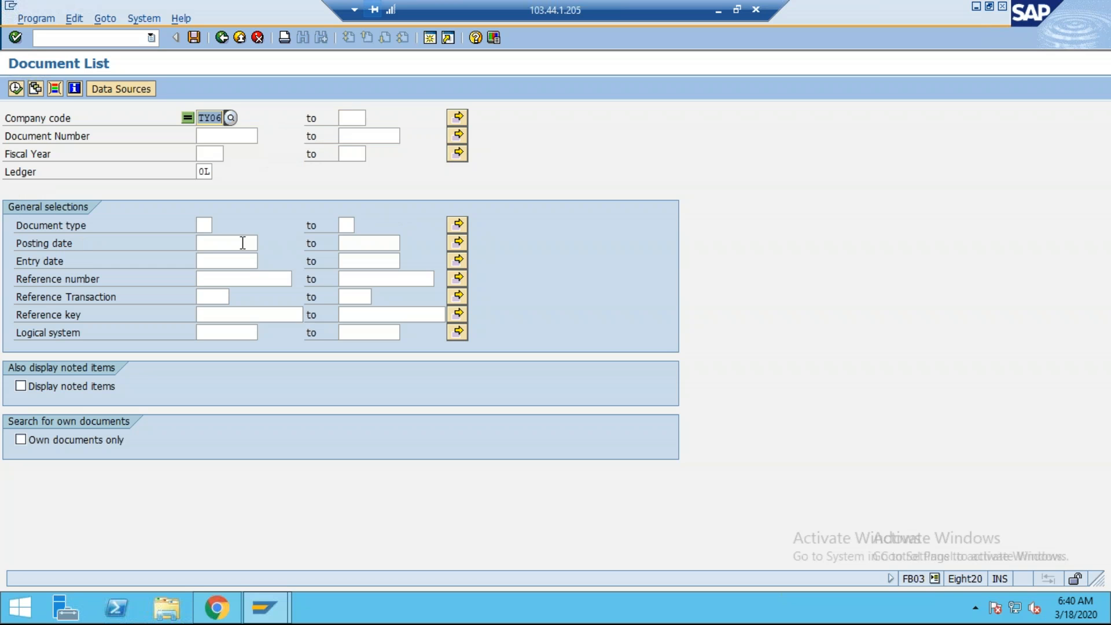
pyautogui.click(16, 90)
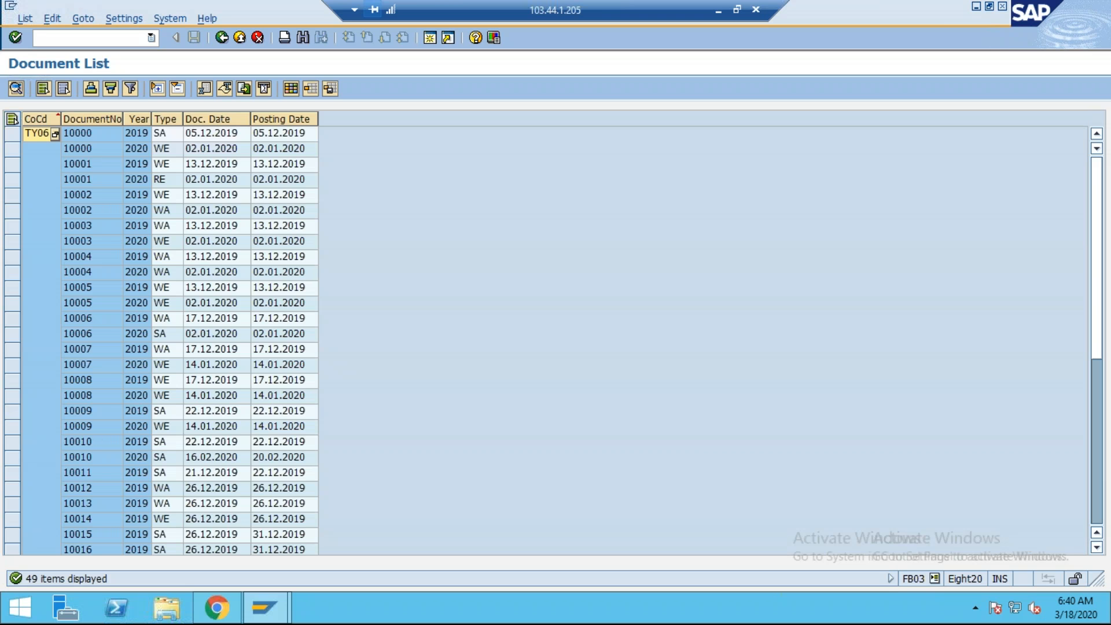
# - Open the 2020 document 10000 in the general ledger view and check its ledger document number, period and posting date
pyautogui.doubleClick(90, 148)
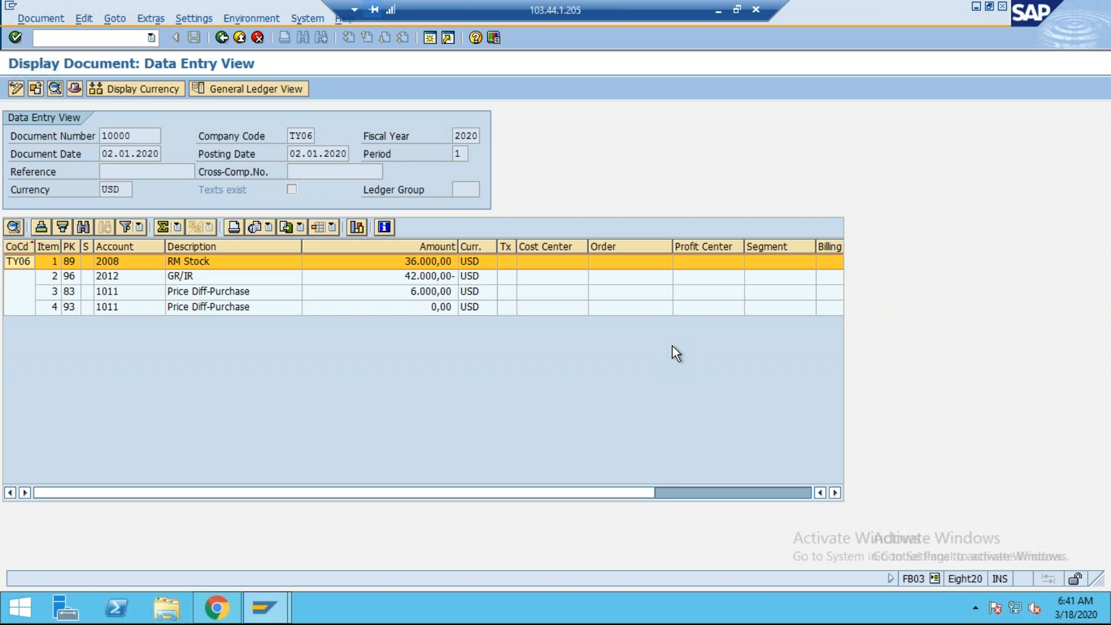
pyautogui.click(249, 88)
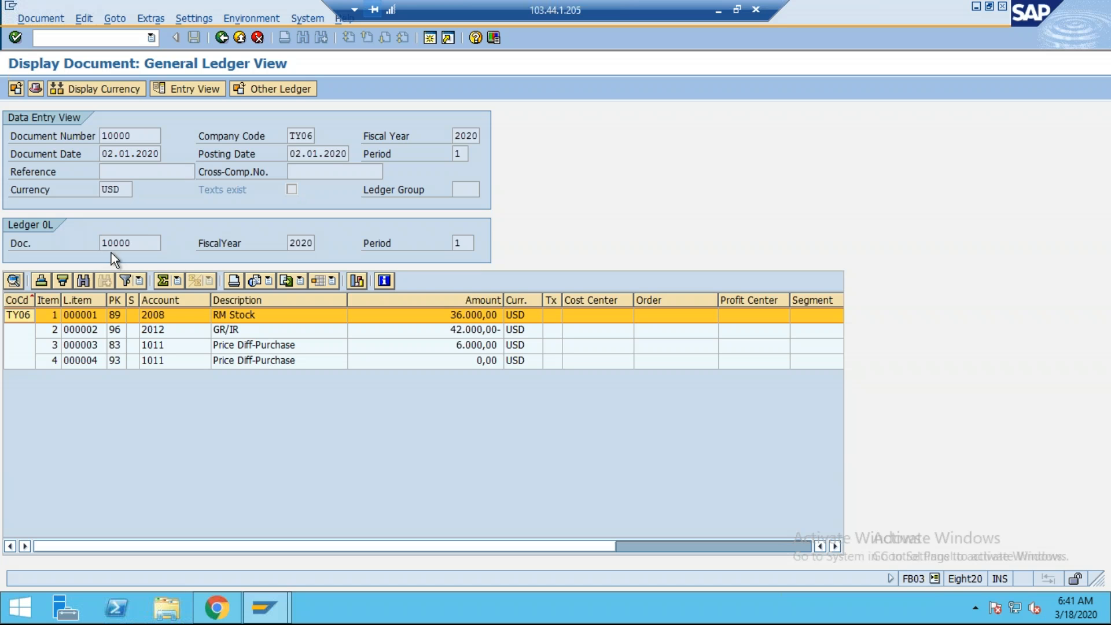
pyautogui.moveTo(139, 242); pyautogui.dragTo(99, 243)
pyautogui.doubleClick(460, 243)
pyautogui.doubleClick(292, 152)
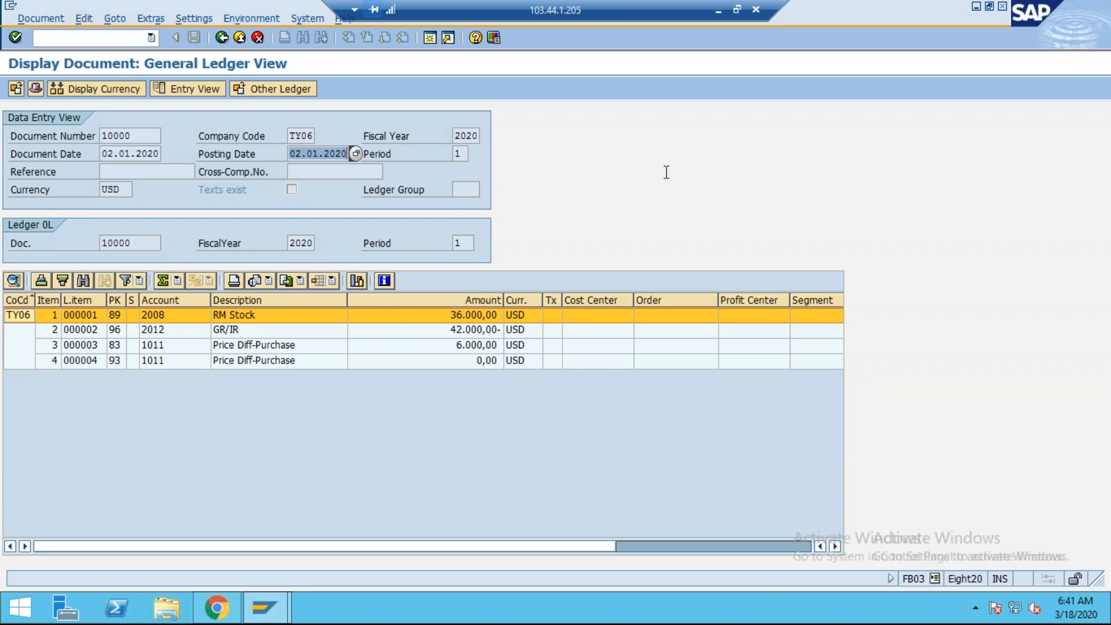
# - Display the document in ledger T1 and mark its document number, fiscal year, period and posting date with the pen
pyautogui.click(285, 86)
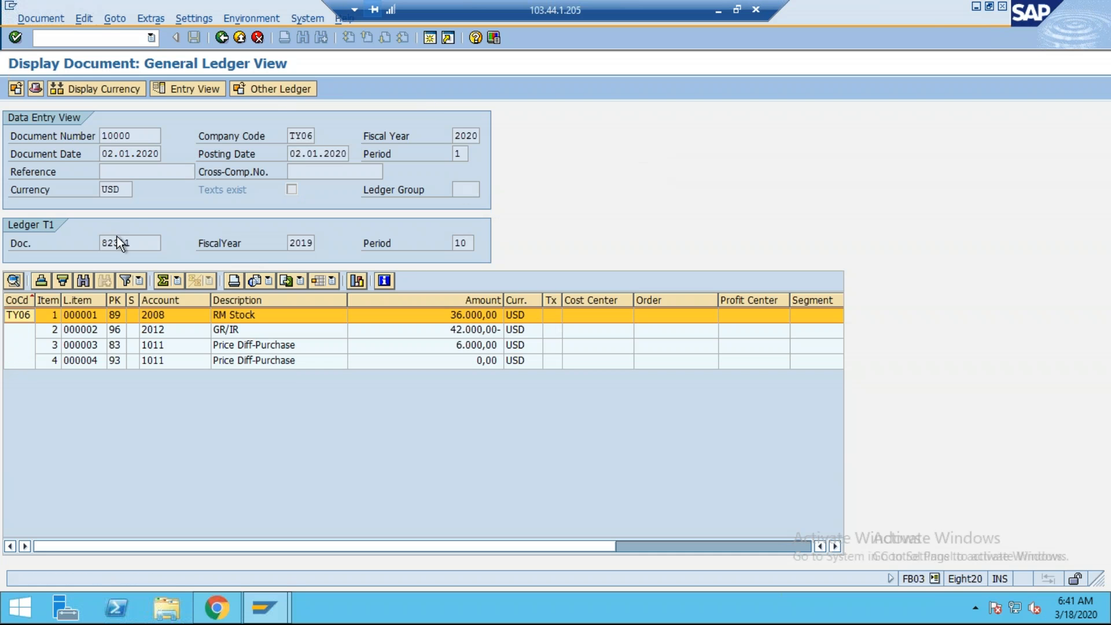
pyautogui.click(737, 9)
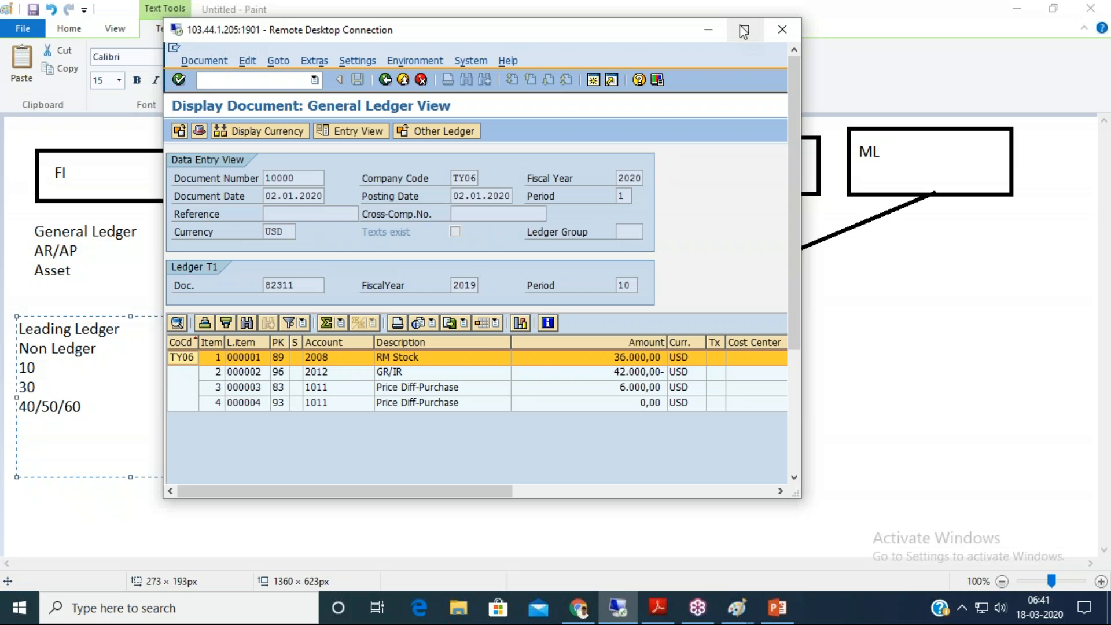
pyautogui.click(747, 31)
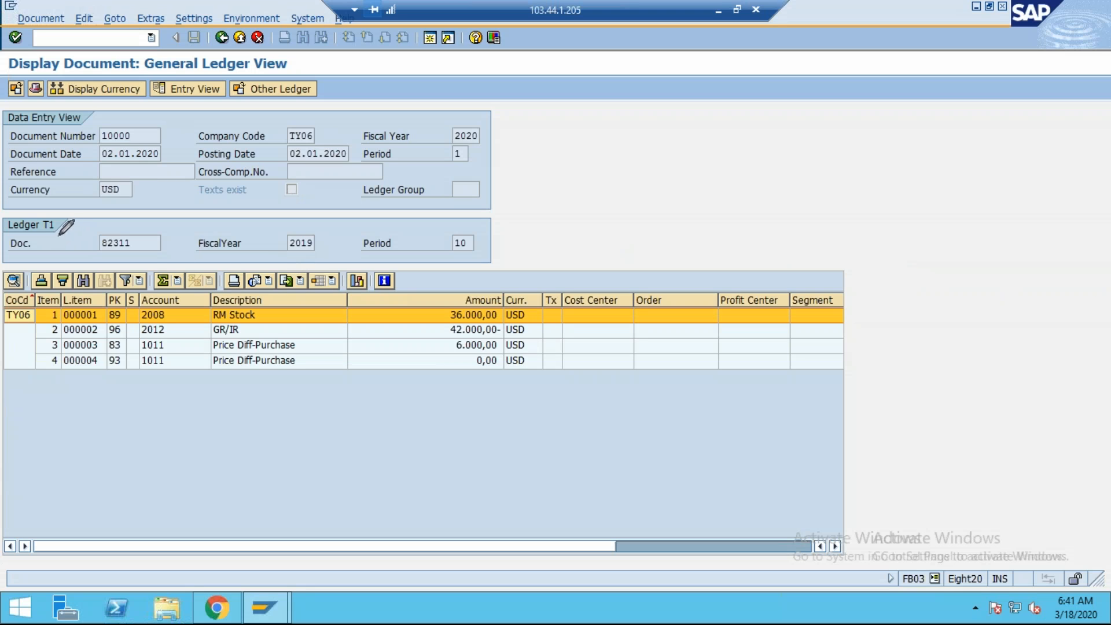
pyautogui.moveTo(145, 246); pyautogui.dragTo(140, 249)
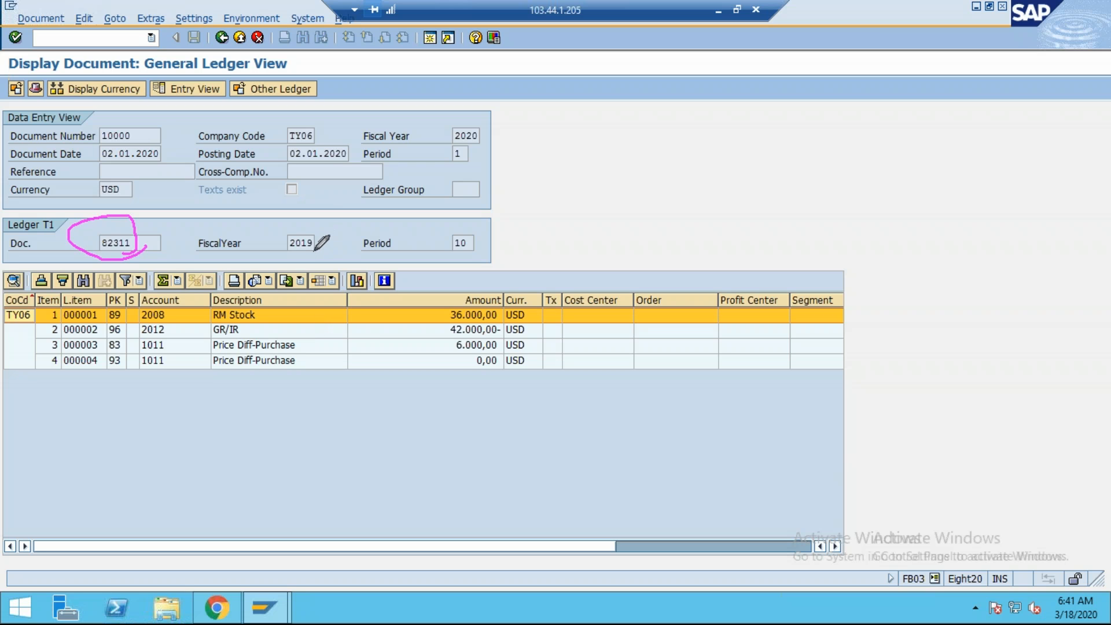
pyautogui.moveTo(479, 247)
pyautogui.mouseDown()
pyautogui.moveTo(493, 248)
pyautogui.moveTo(470, 261)
pyautogui.mouseUp()
pyautogui.moveTo(278, 167); pyautogui.dragTo(401, 164)
pyautogui.moveTo(515, 240); pyautogui.dragTo(559, 217)
pyautogui.moveTo(328, 250); pyautogui.dragTo(391, 219)
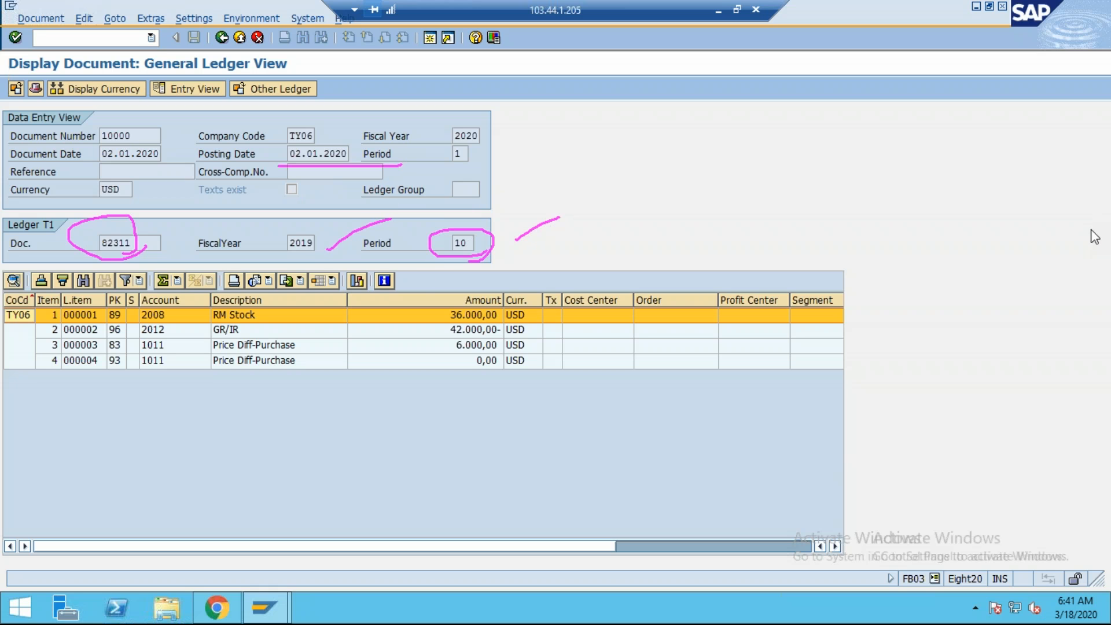
pyautogui.click(944, 257)
# - Review the header details of document 10000, close them and return to the document list
pyautogui.click(33, 88)
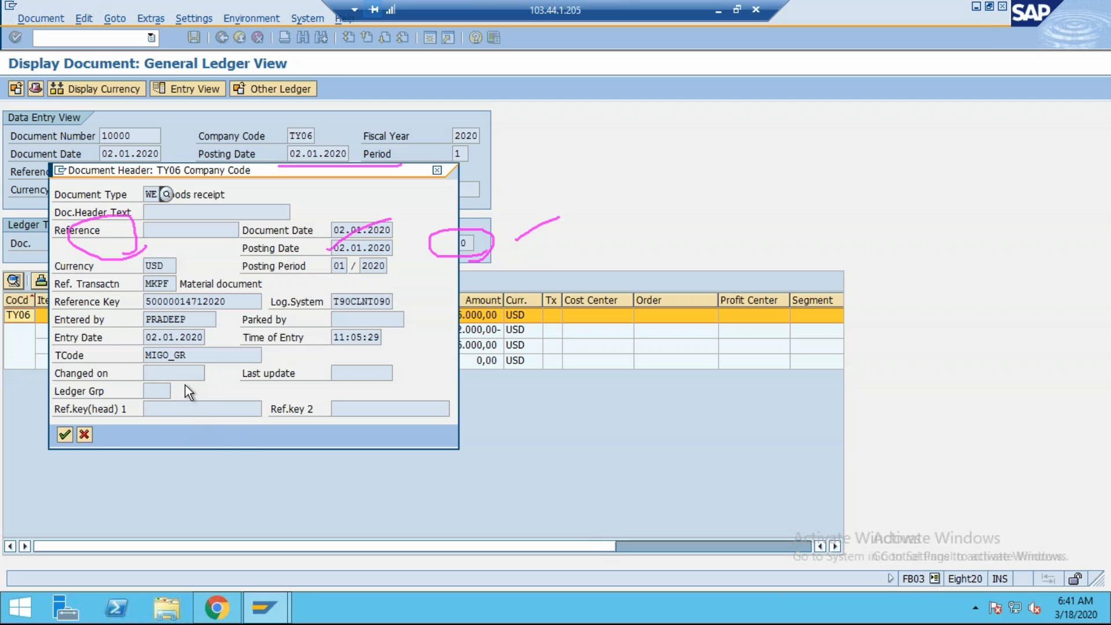
pyautogui.click(85, 435)
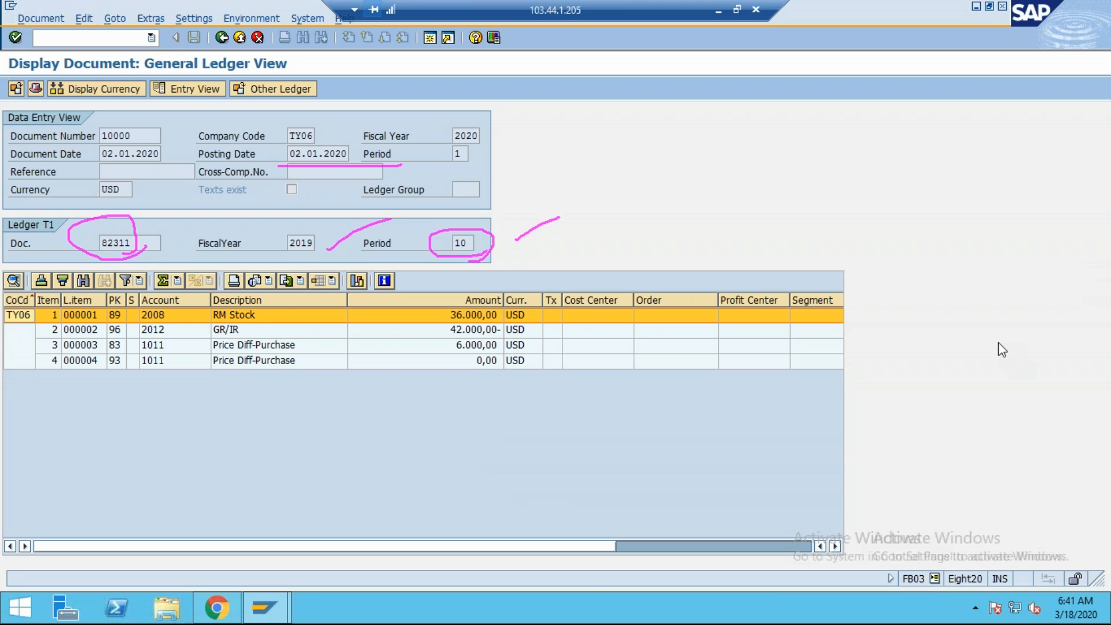
pyautogui.click(223, 37)
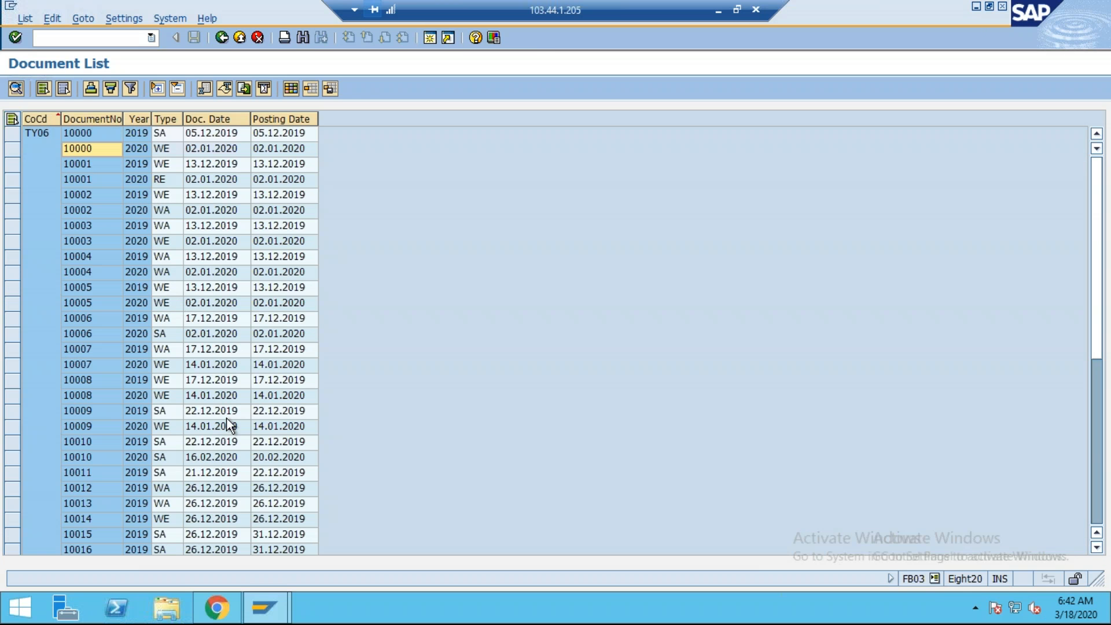
# - Open the 2020 document 10006 from the list and display its document header
pyautogui.doubleClick(77, 333)
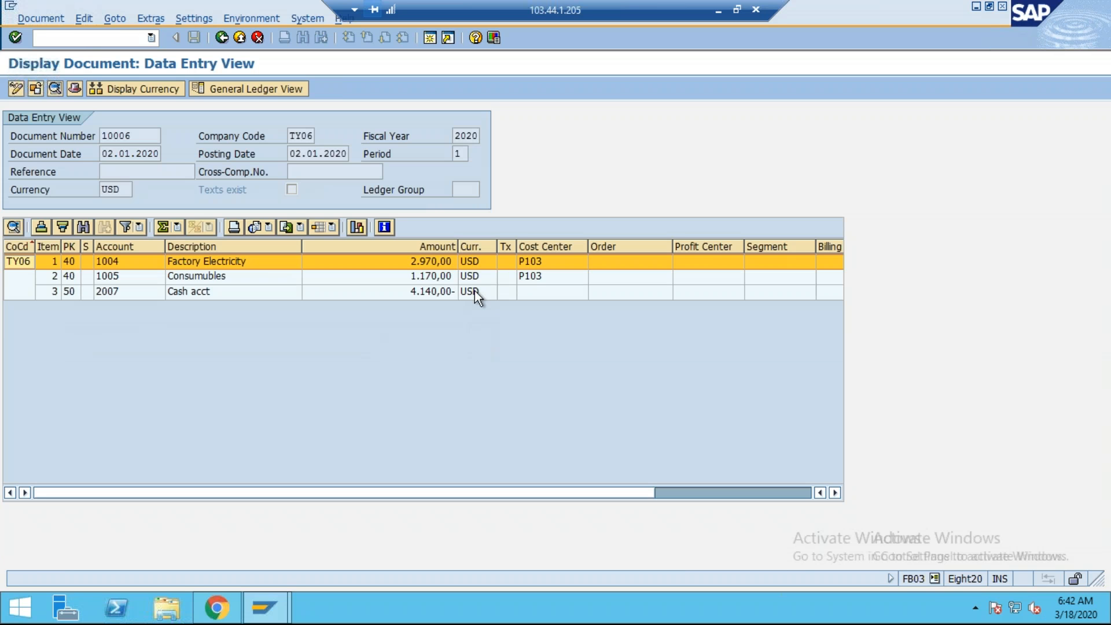
pyautogui.click(71, 90)
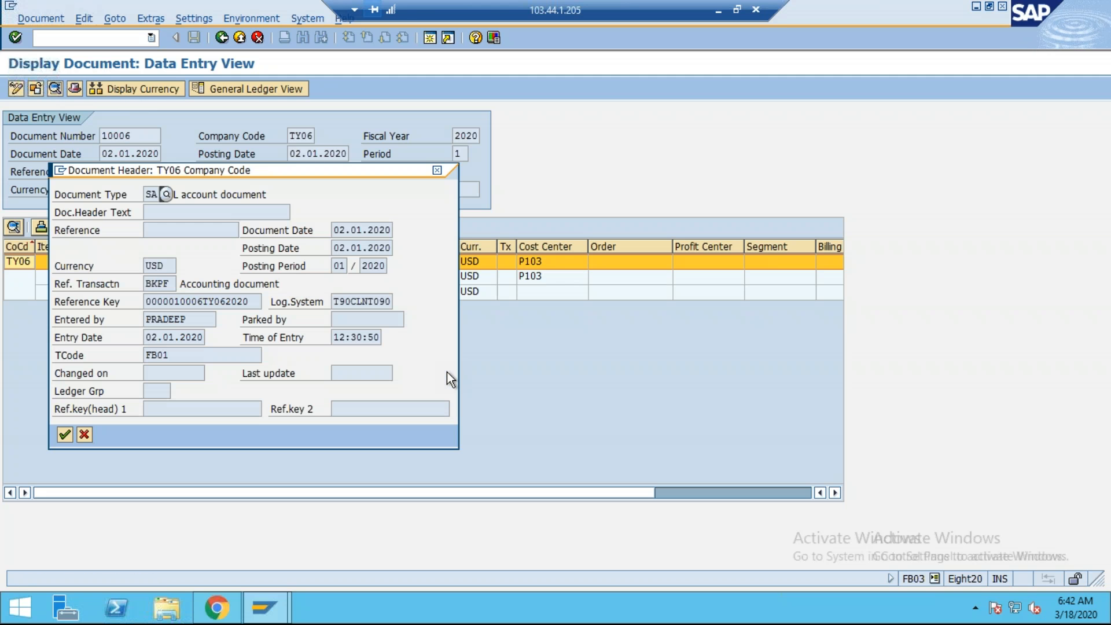
# - Check the transaction code in document 10006's header, close the header, and display the document's general ledger view in ledger T1
pyautogui.moveTo(202, 357); pyautogui.dragTo(11, 355)
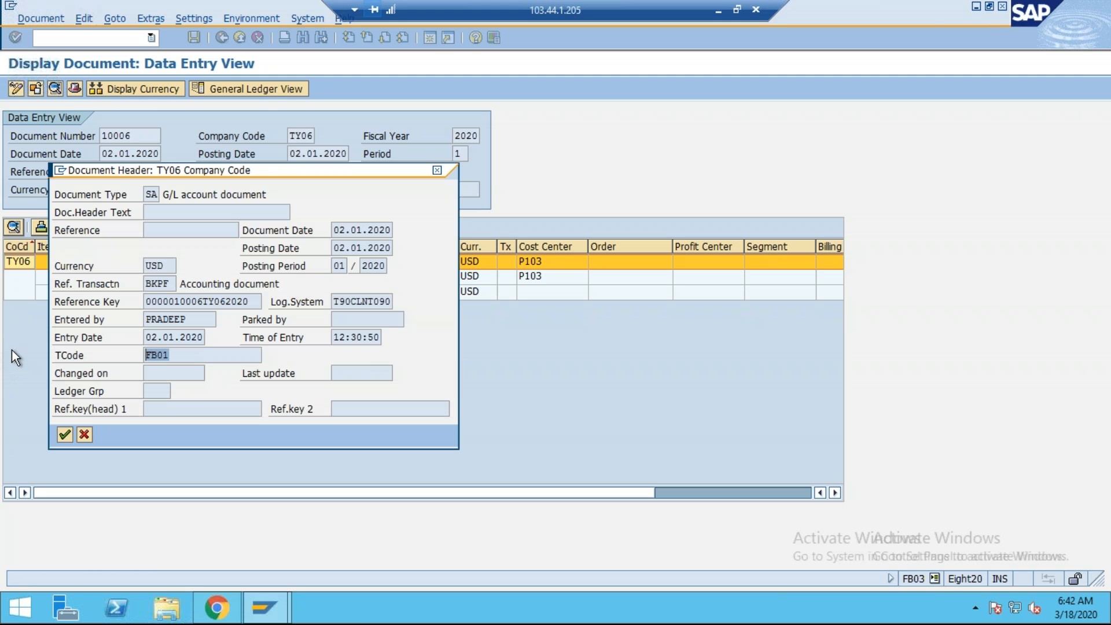
pyautogui.click(84, 434)
pyautogui.click(255, 88)
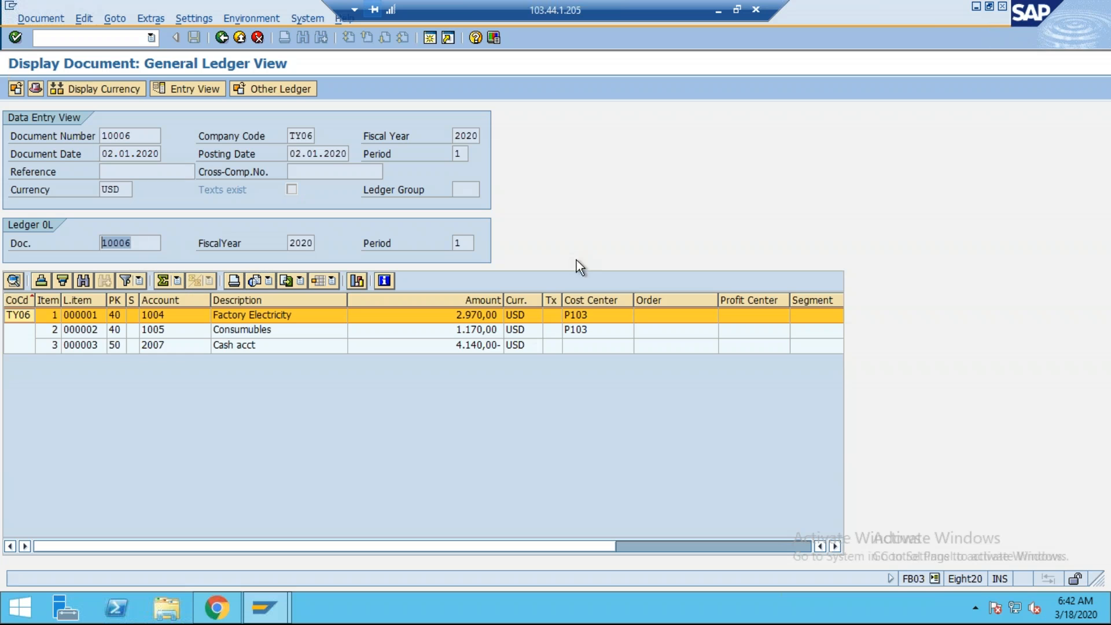
pyautogui.click(294, 86)
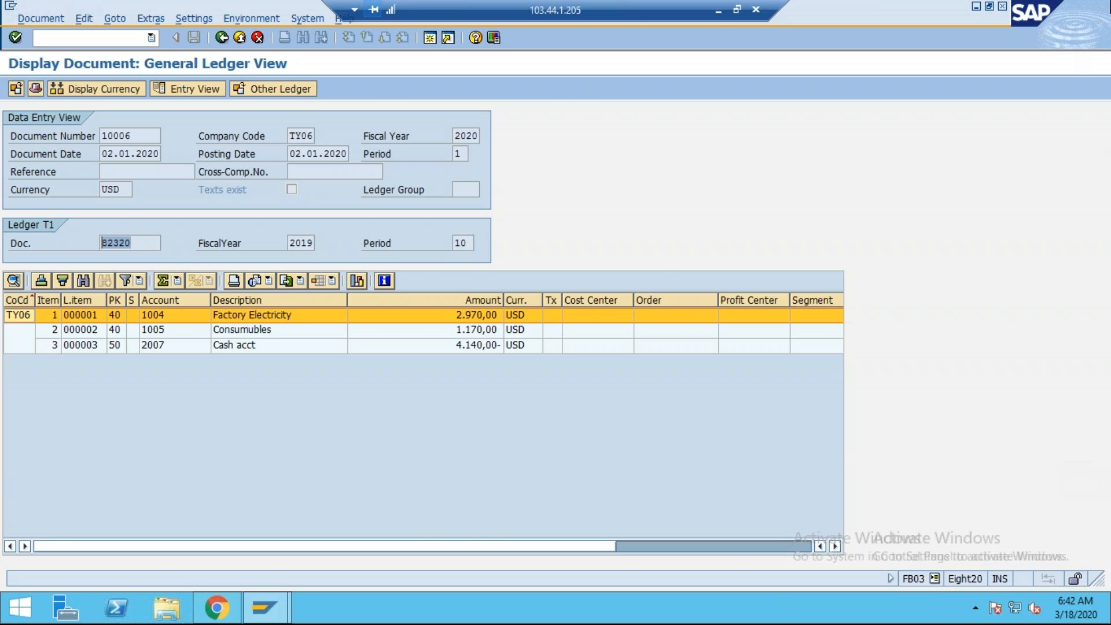
# - Switch to Paint and add a text block reading "Std Ledger" and "Ext Ledger" below the "40/50/60" line
pyautogui.click(718, 10)
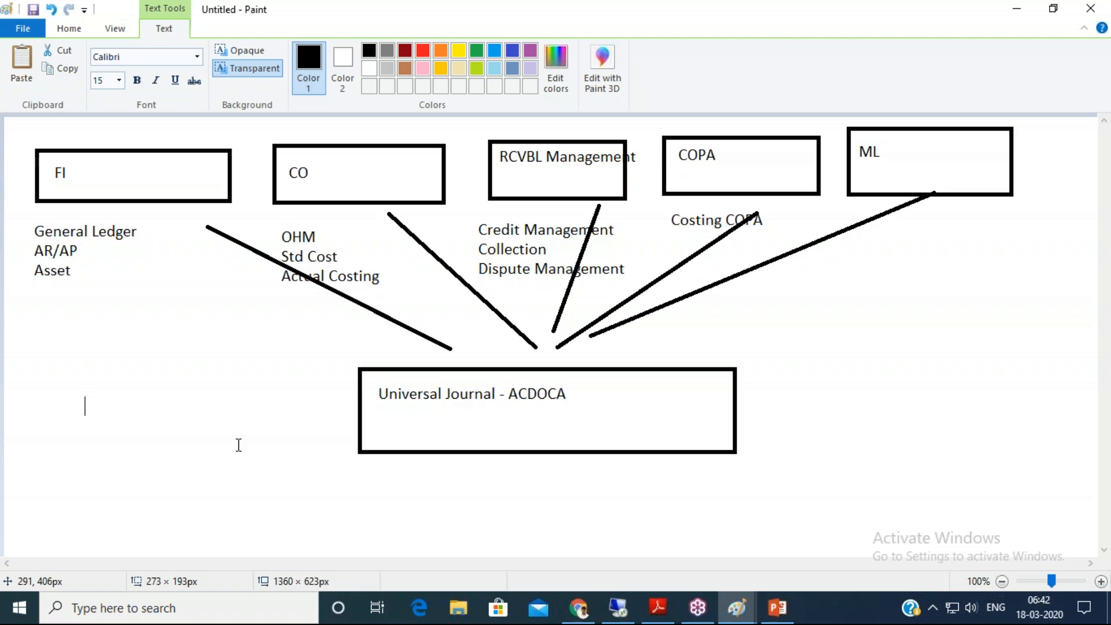
pyautogui.click(248, 411)
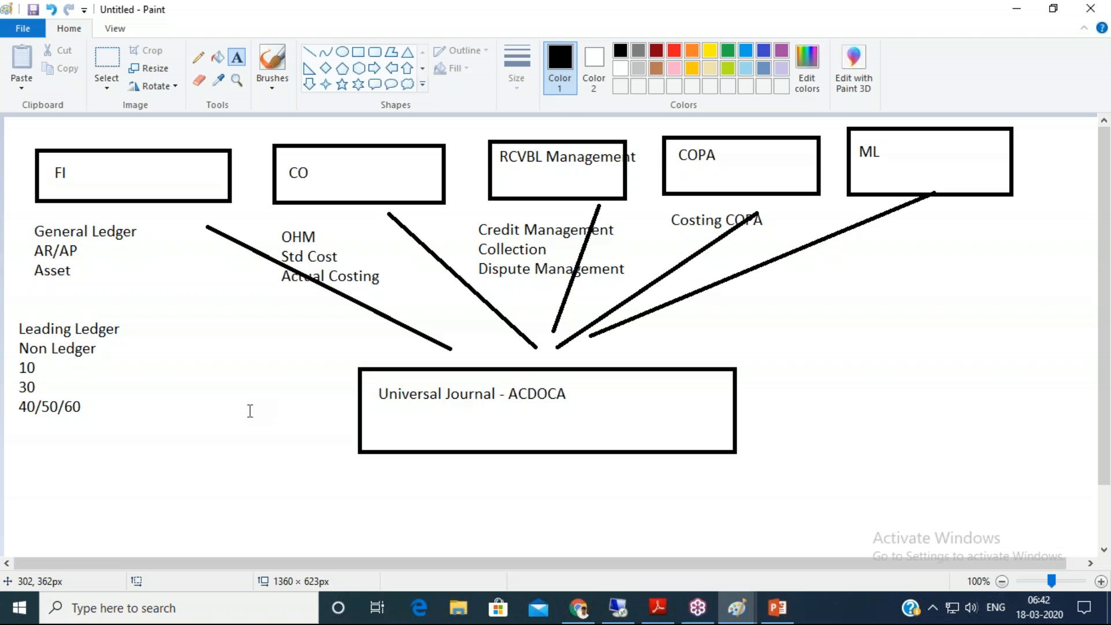
pyautogui.moveTo(8, 431); pyautogui.dragTo(388, 510)
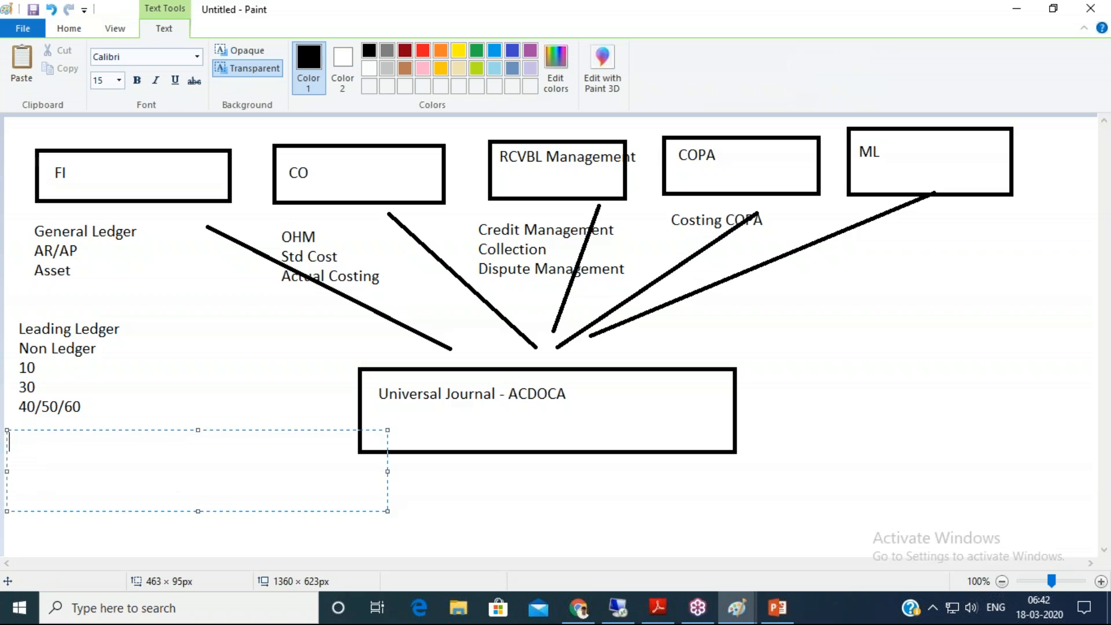
pyautogui.write('Std Ledger')
pyautogui.press('Return')
pyautogui.write('Ext Ledger')
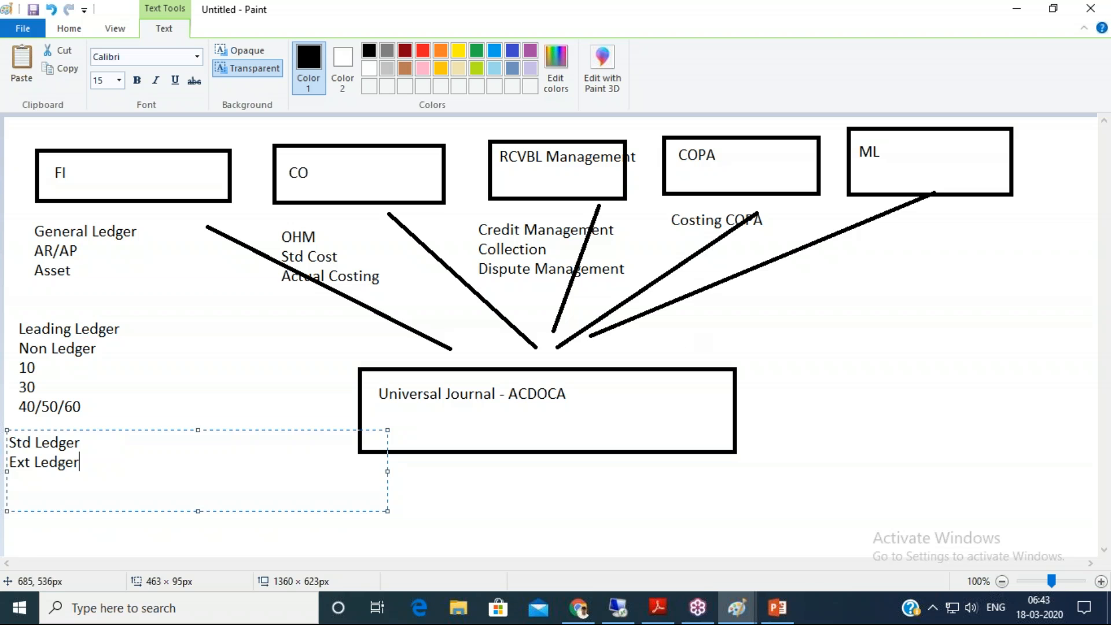
# - Return to the remote SAP session and log on to the s4hana 1909 system, entering the user name and account password
pyautogui.click(639, 609)
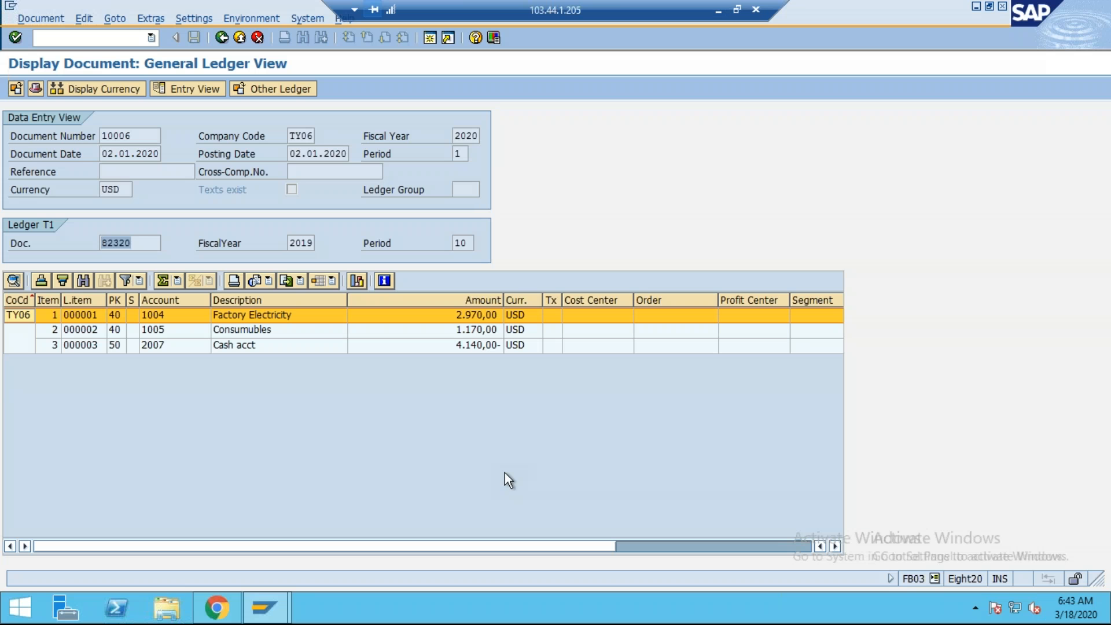
pyautogui.click(79, 35)
pyautogui.click(265, 608)
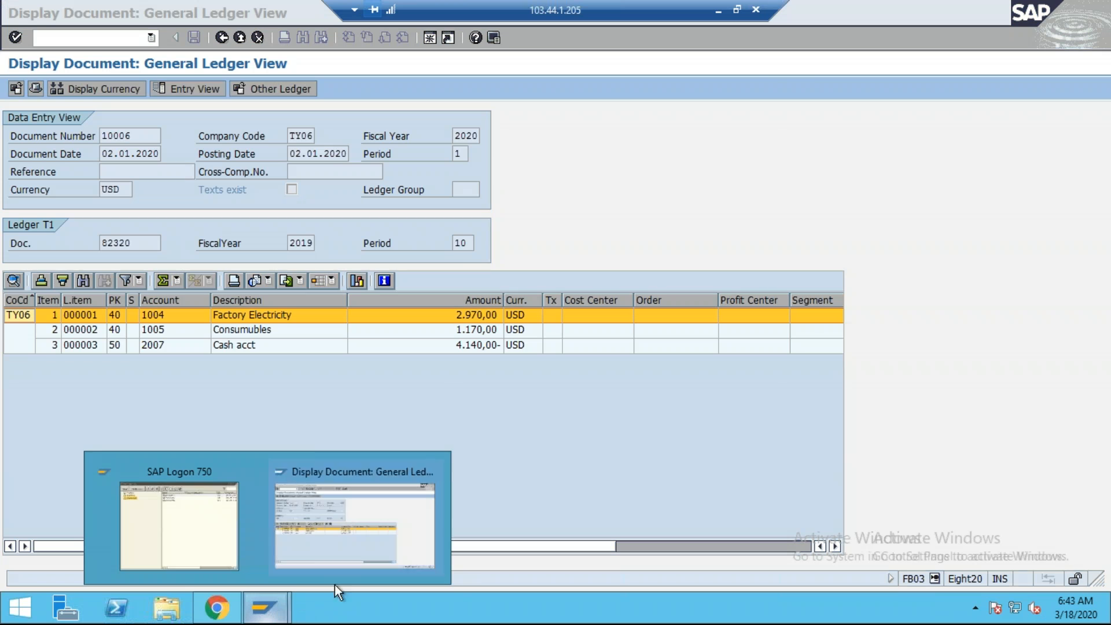
pyautogui.click(217, 552)
pyautogui.doubleClick(407, 160)
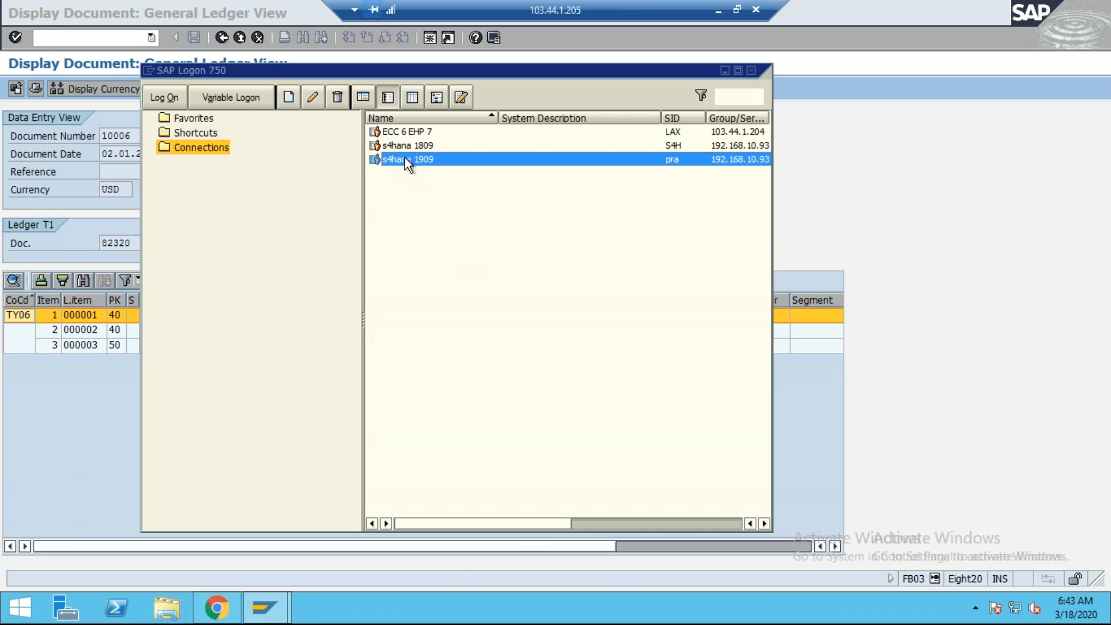
pyautogui.write('PRADEEP')
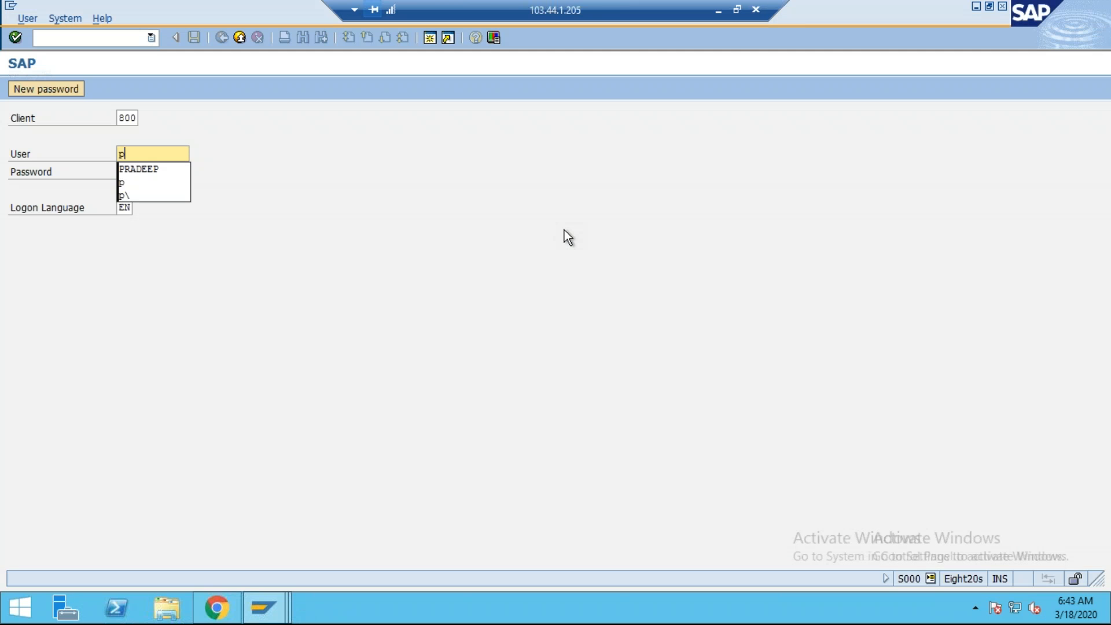
pyautogui.press('Tab')
pyautogui.write('********')
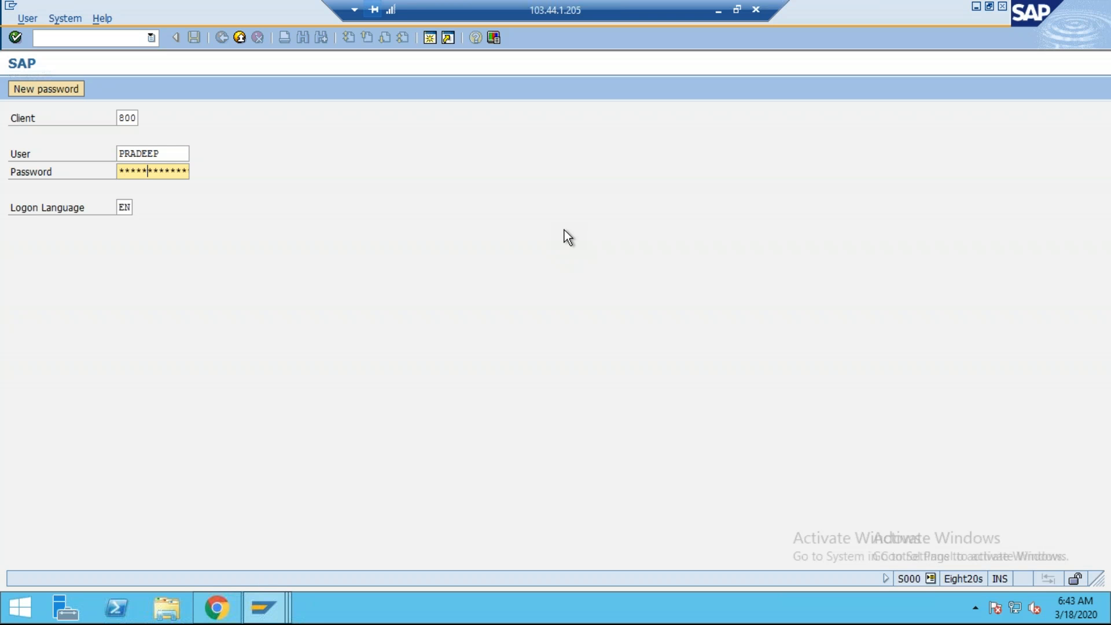
pyautogui.press('Return')
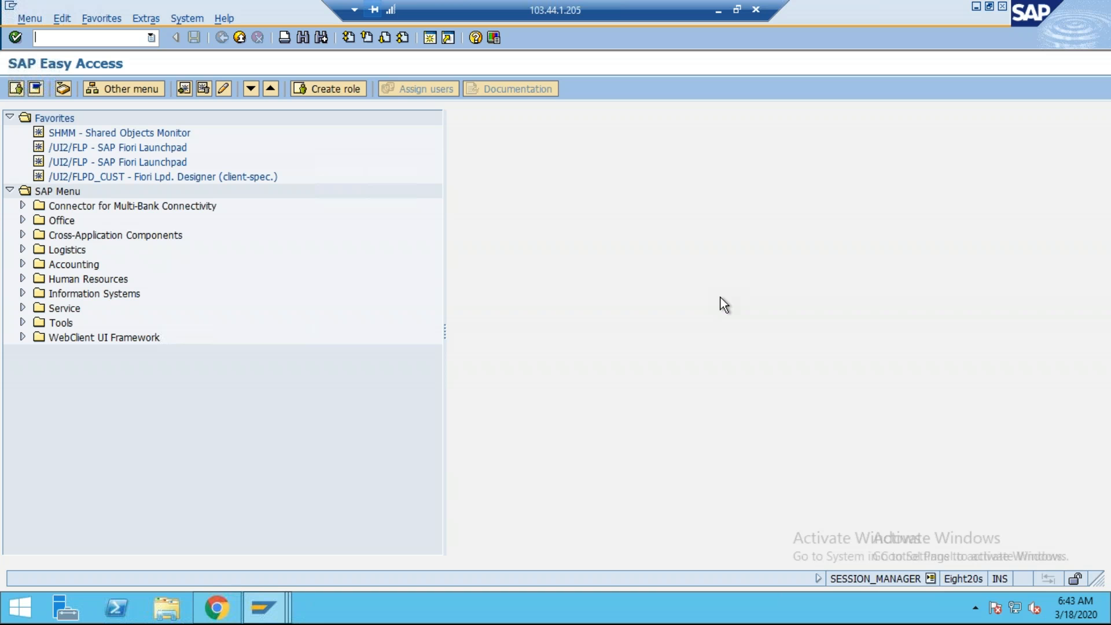
# - Examine the system status and the installed product versions of the S/4HANA system, and close both dialogs
pyautogui.click(174, 17)
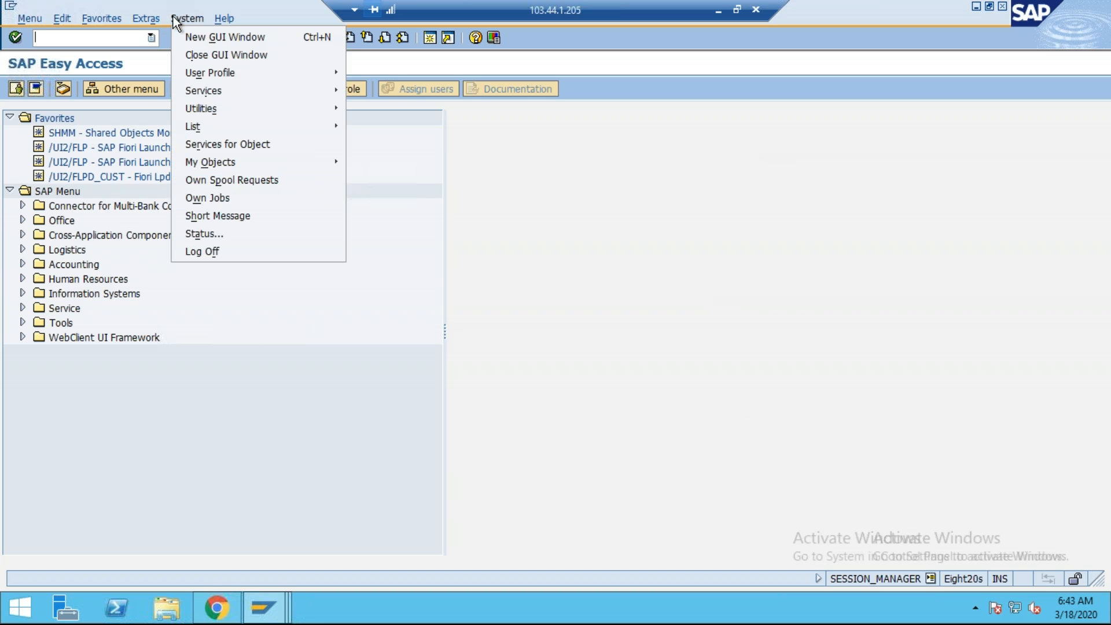
pyautogui.click(276, 232)
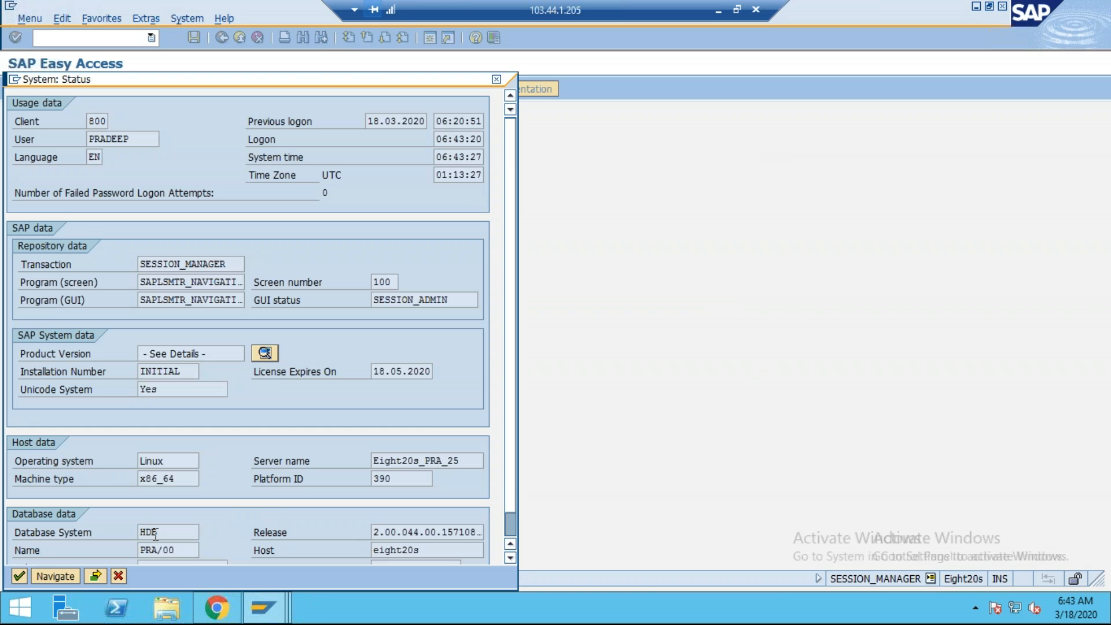
pyautogui.click(266, 352)
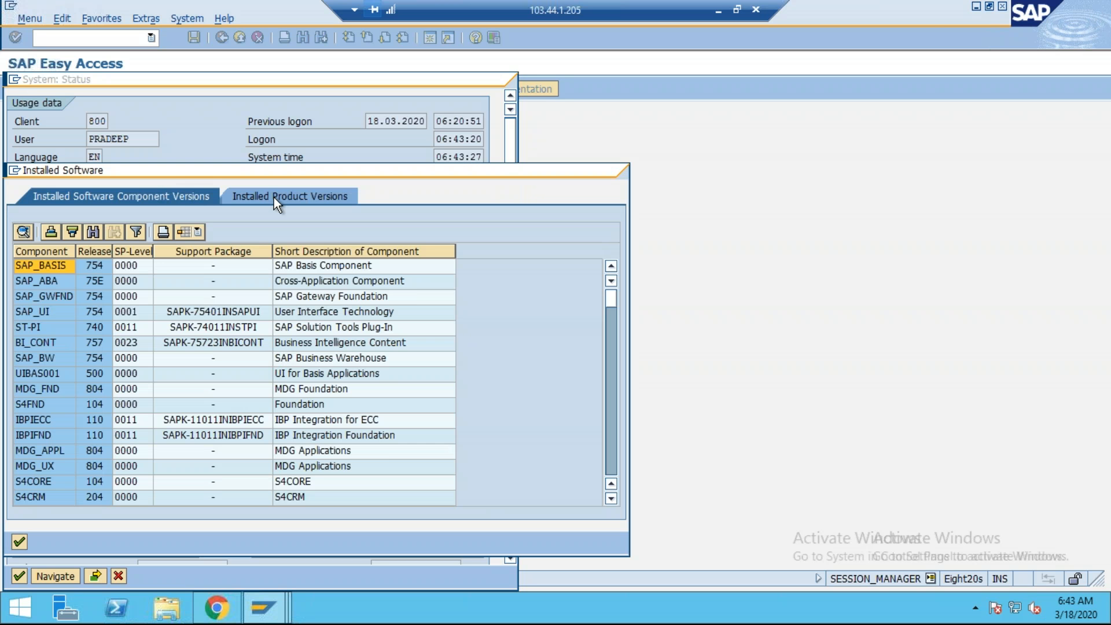
pyautogui.click(274, 197)
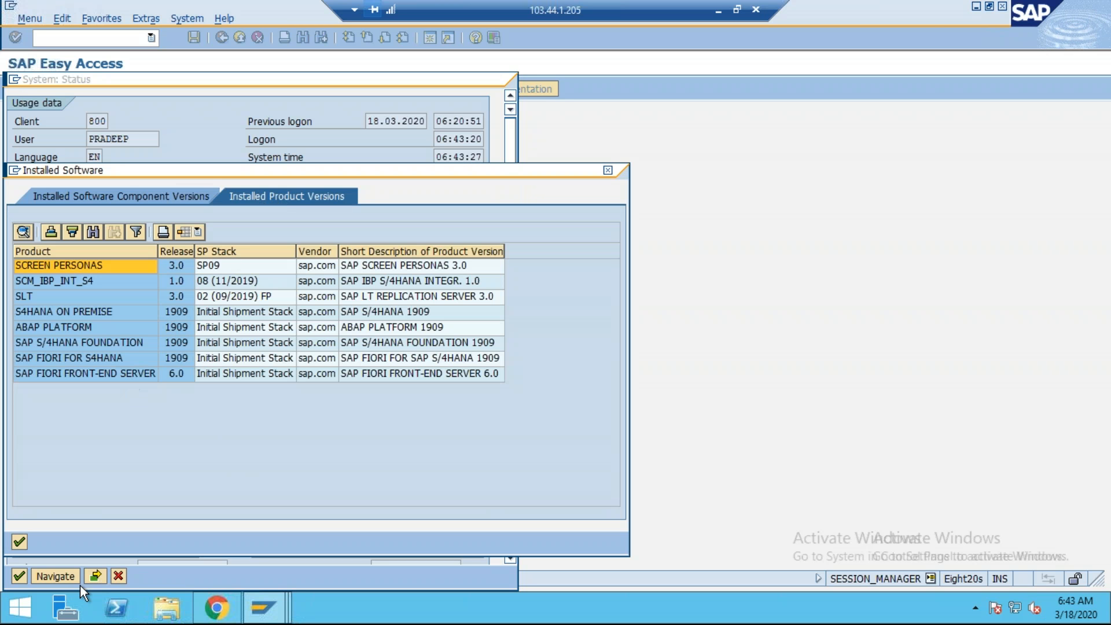
pyautogui.click(19, 544)
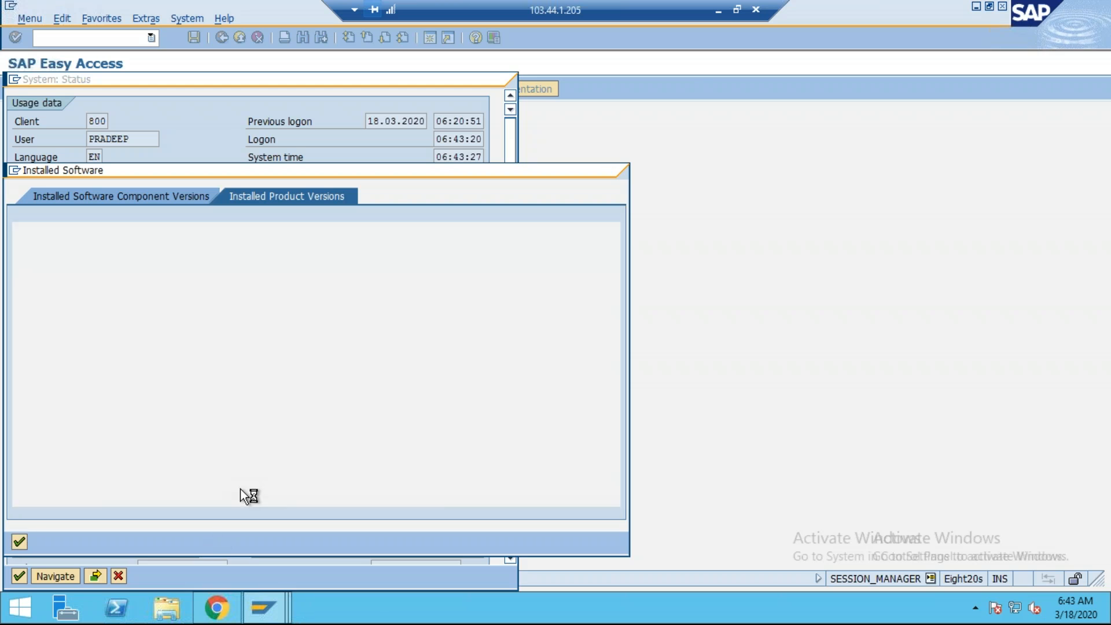
pyautogui.click(119, 576)
# - Look briefly at the Paint diagram and the document 10006 window, and return to the S/4HANA SAP Easy Access window
pyautogui.click(719, 11)
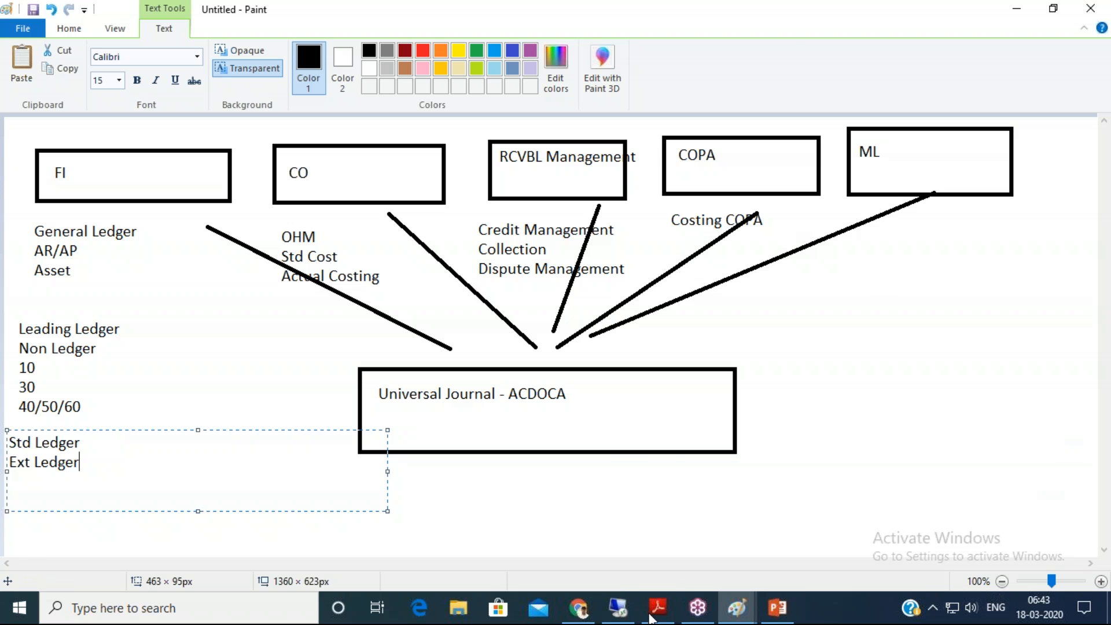
pyautogui.click(618, 607)
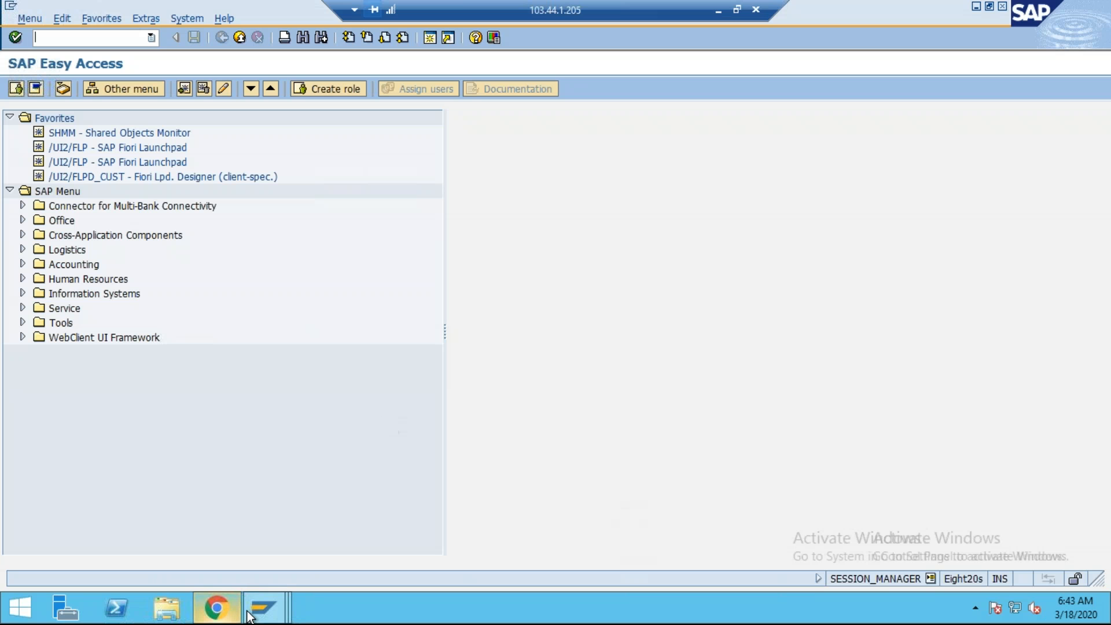
pyautogui.moveTo(267, 617)
pyautogui.click(300, 523)
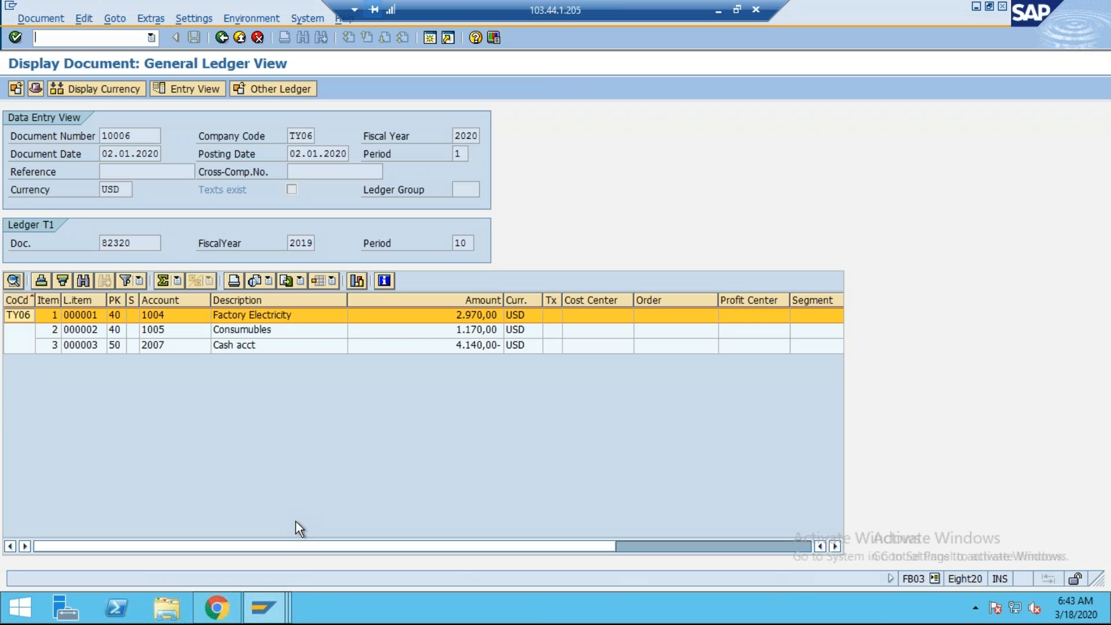
pyautogui.moveTo(263, 609)
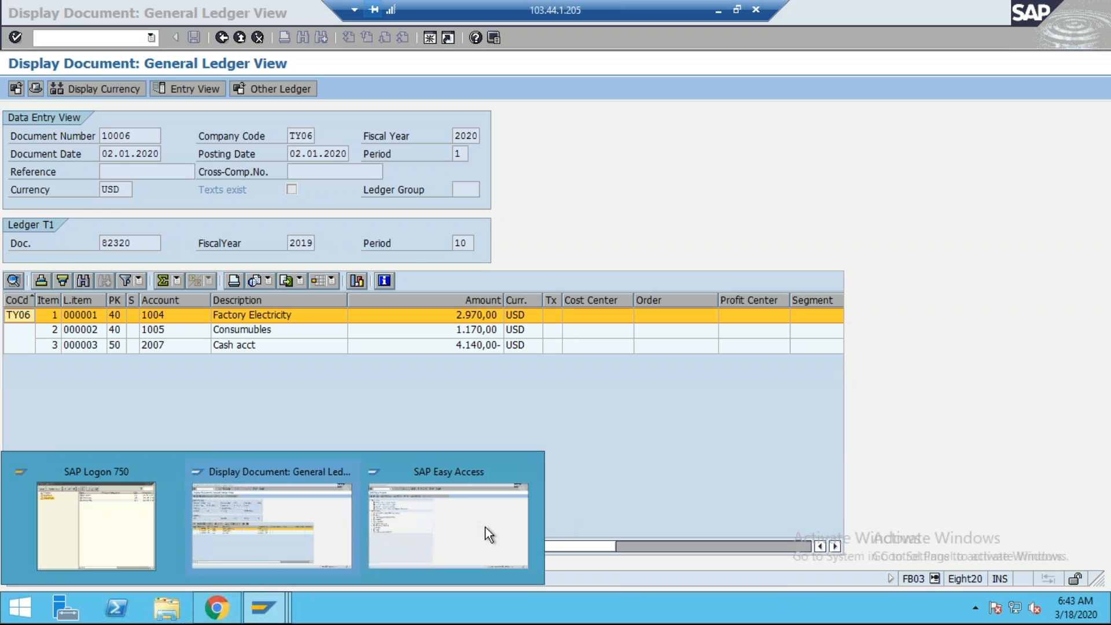
pyautogui.click(557, 525)
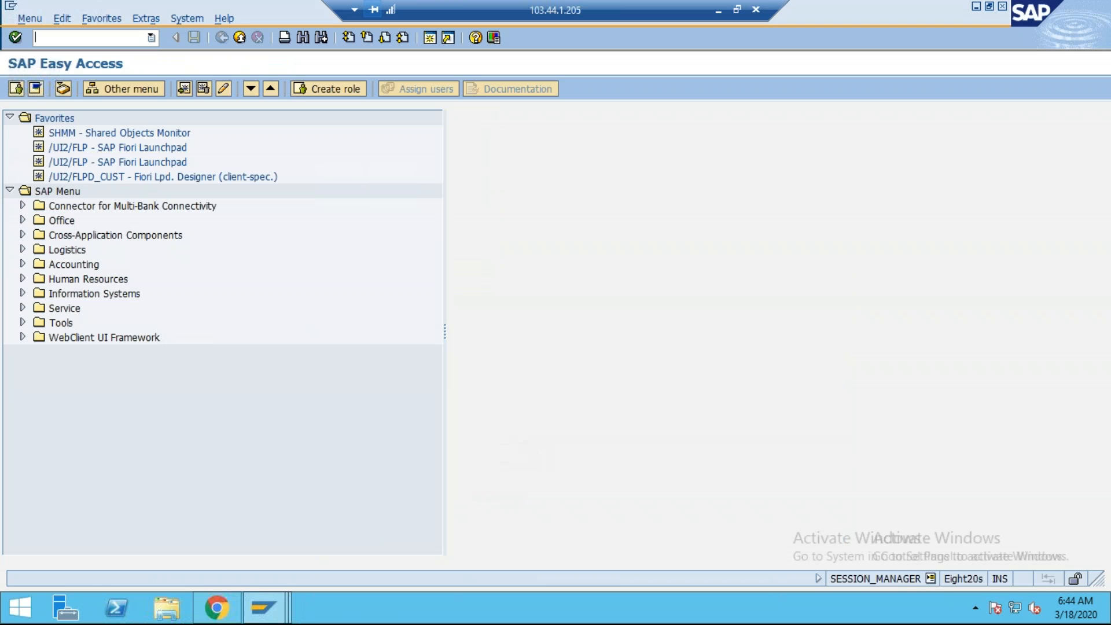
# - Compare the SAP Fiori launchpad home page in Chrome with the SAP Easy Access screen
pyautogui.click(218, 609)
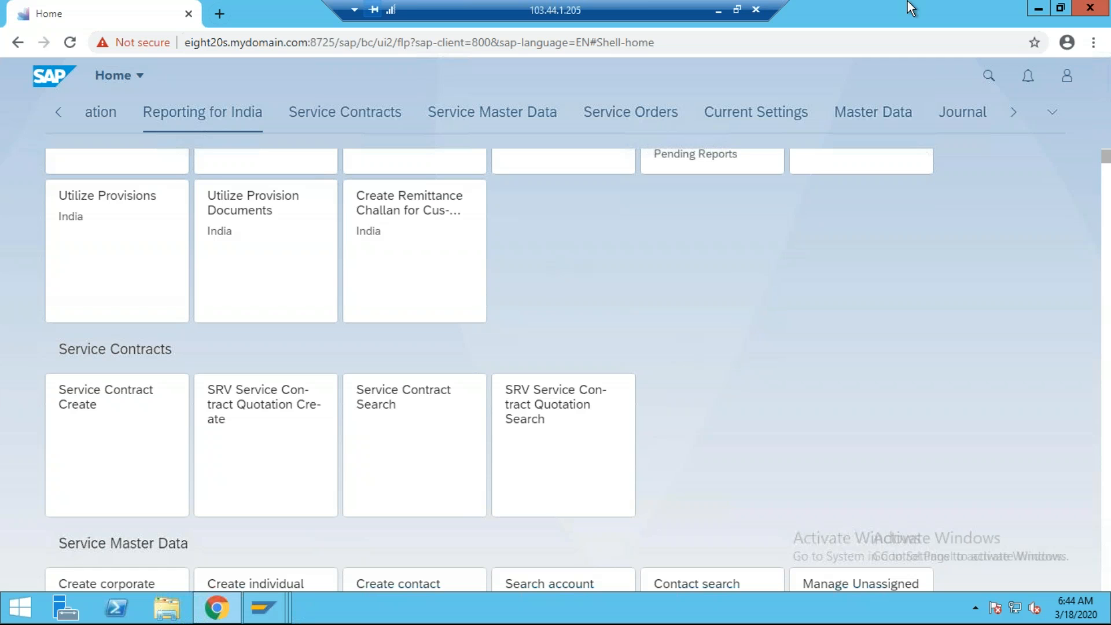
pyautogui.click(263, 607)
pyautogui.click(457, 550)
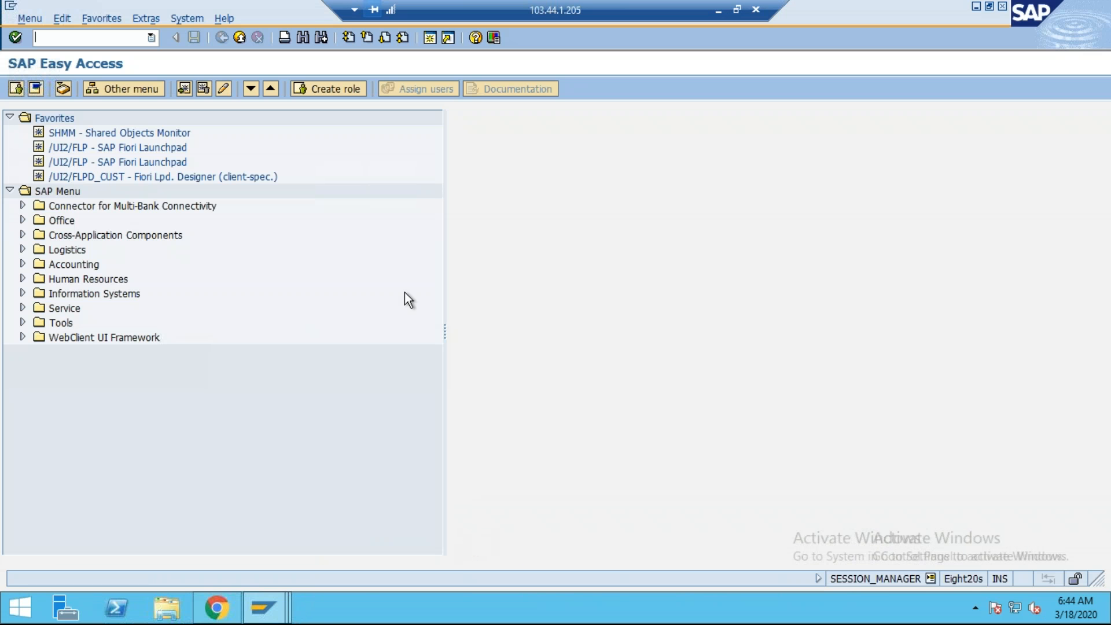
pyautogui.click(227, 605)
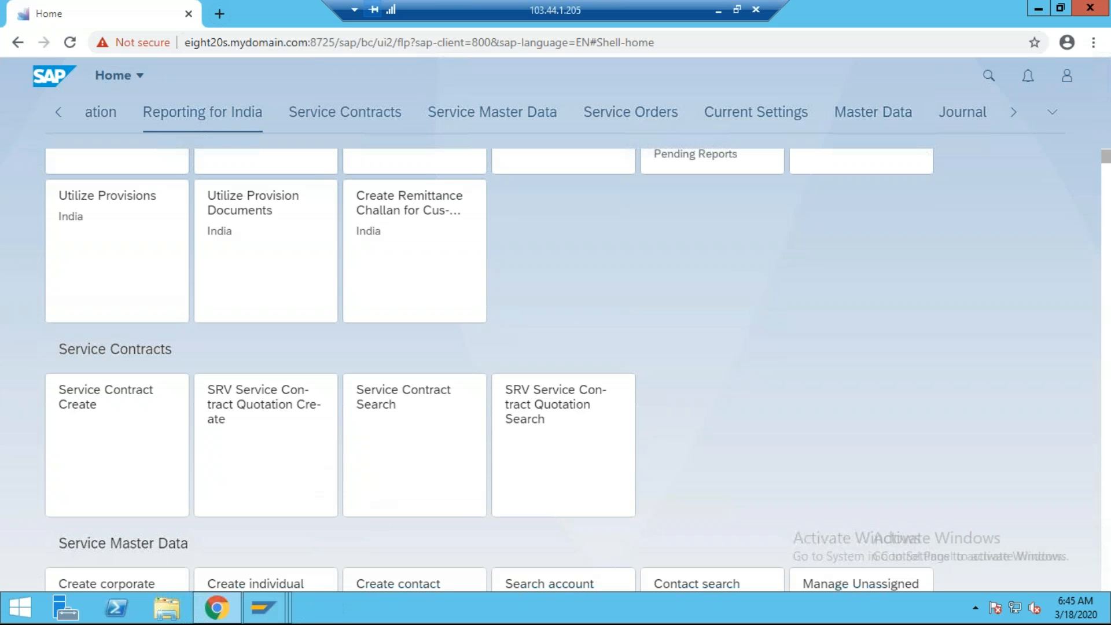
# - Return to the S/4HANA SAP Easy Access window, run transaction spro and display the SAP Reference IMG
pyautogui.moveTo(265, 616)
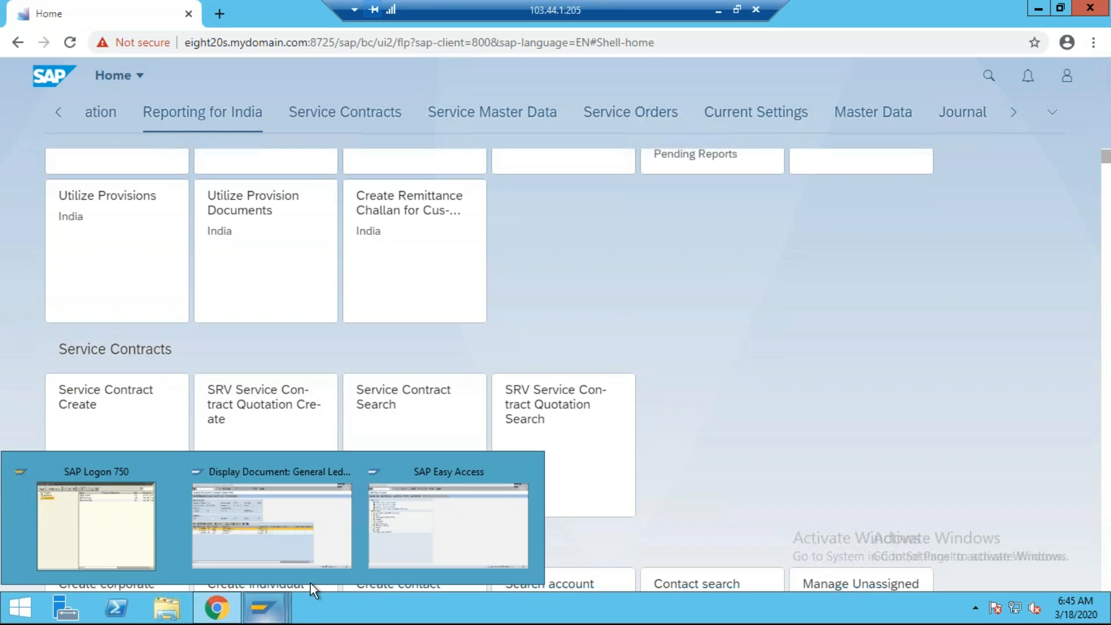
pyautogui.click(406, 554)
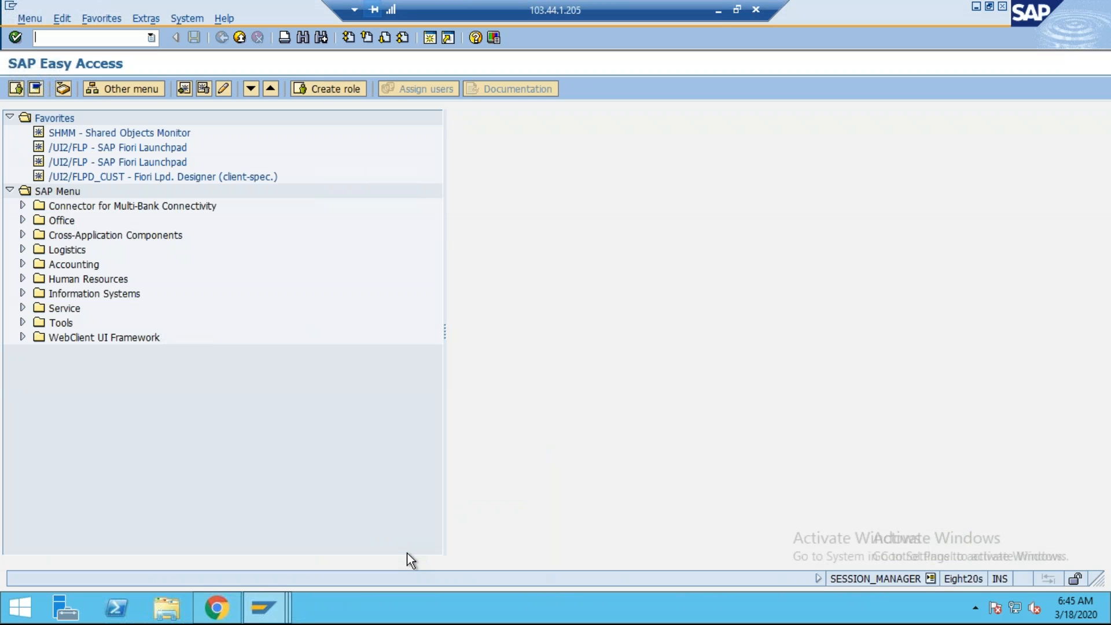
pyautogui.write('spro')
pyautogui.press('Return')
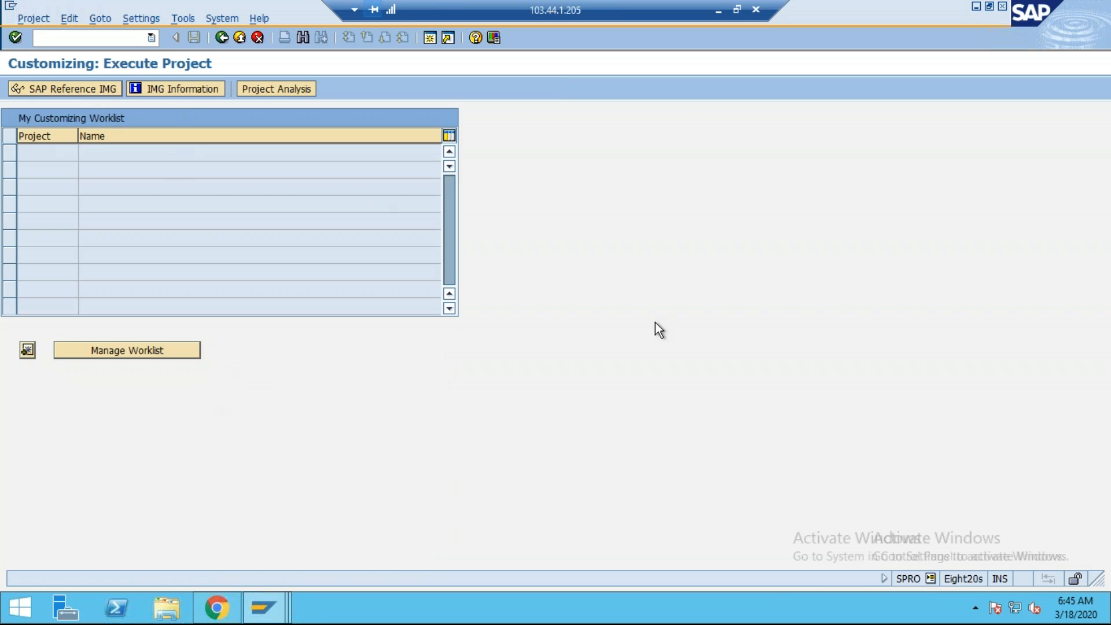
pyautogui.press('F5')
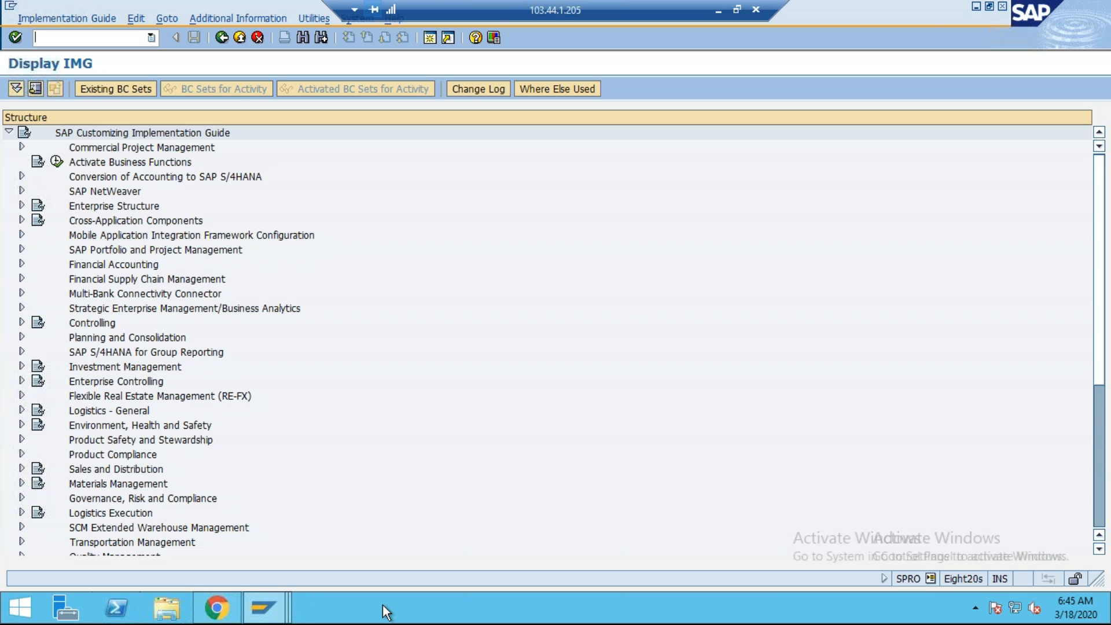
# - Switch to the document 10006 session, run /nspro and display that system's SAP Reference IMG
pyautogui.click(265, 604)
pyautogui.click(294, 543)
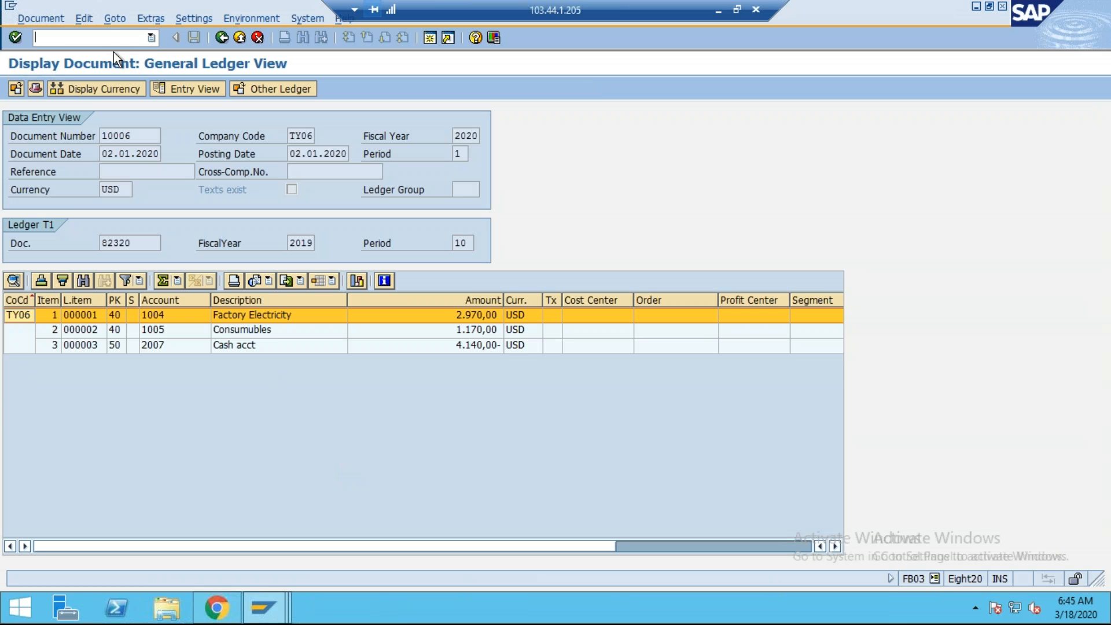
pyautogui.write('/nspro')
pyautogui.press('Return')
pyautogui.click(74, 91)
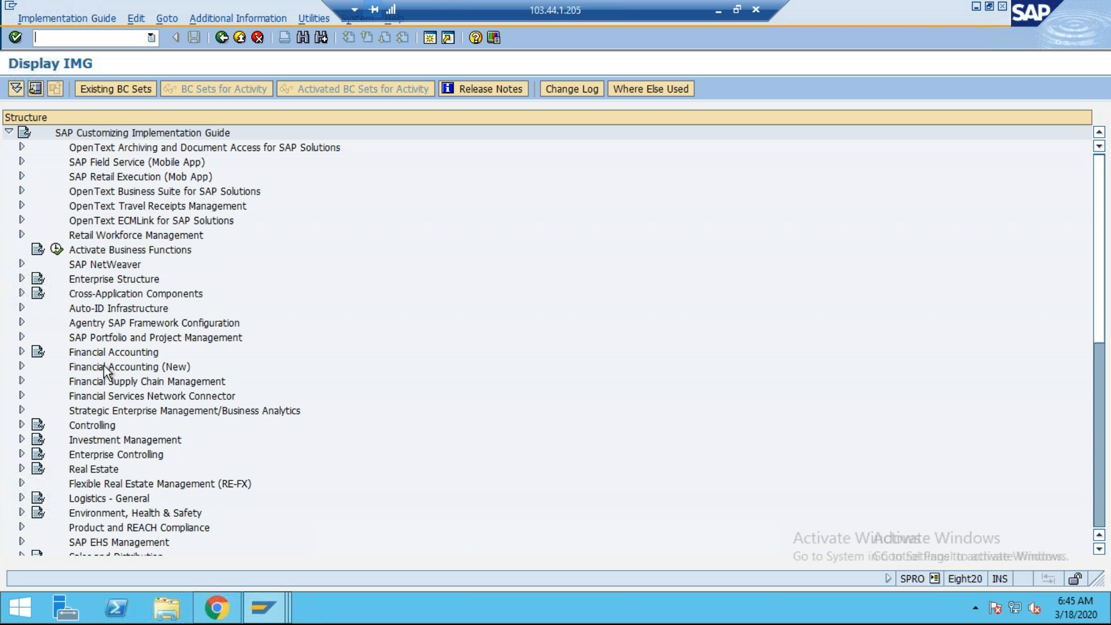
# - Return to the S/4HANA system's IMG window and expand the Financial Accounting node
pyautogui.click(263, 607)
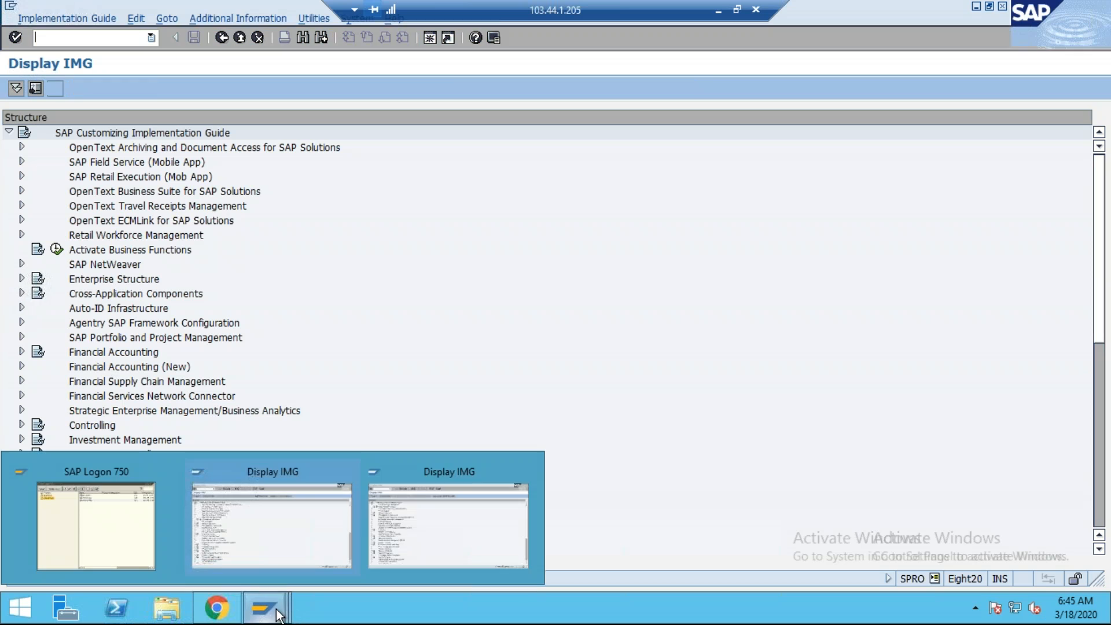
pyautogui.click(466, 506)
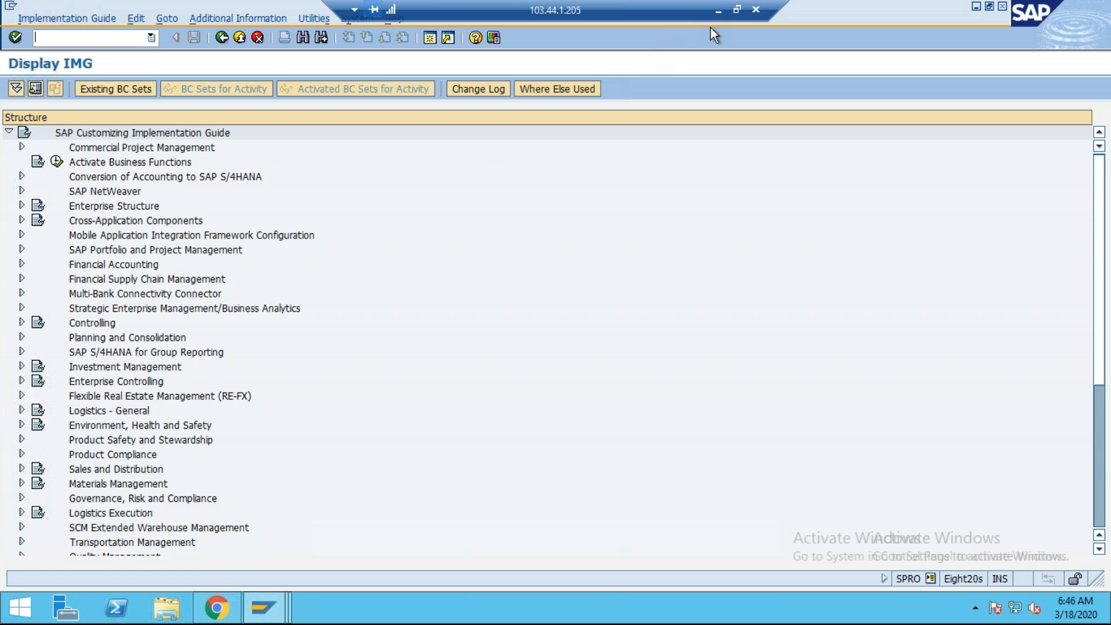
pyautogui.click(21, 263)
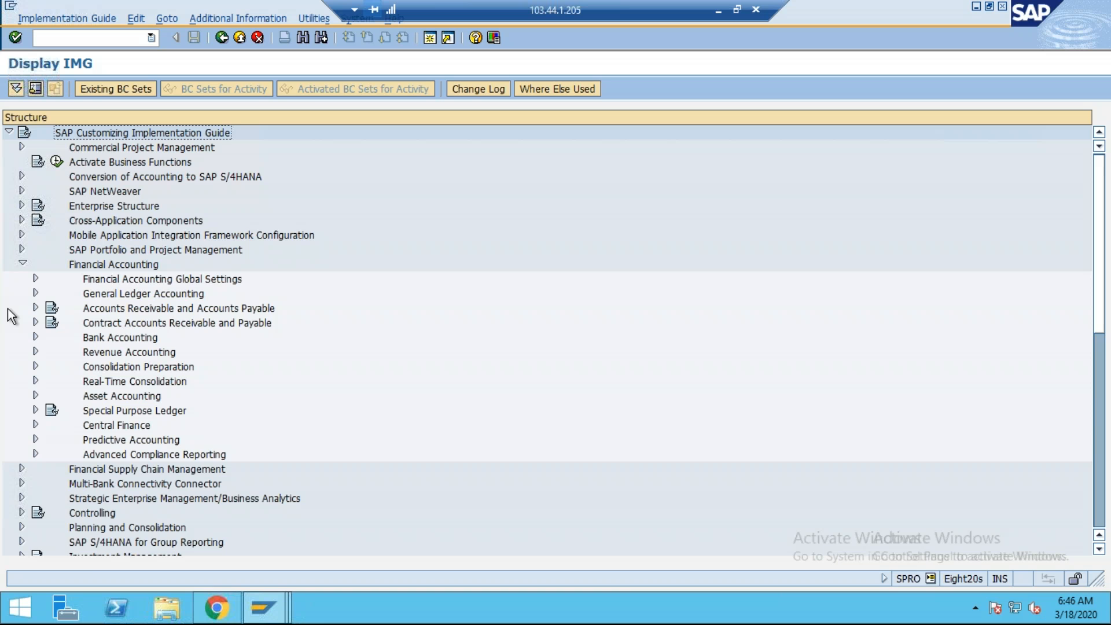
# - Collapse the Financial Accounting node, then expand the Controlling node to view its sub-areas and collapse it again
pyautogui.click(21, 263)
pyautogui.click(22, 264)
pyautogui.click(22, 263)
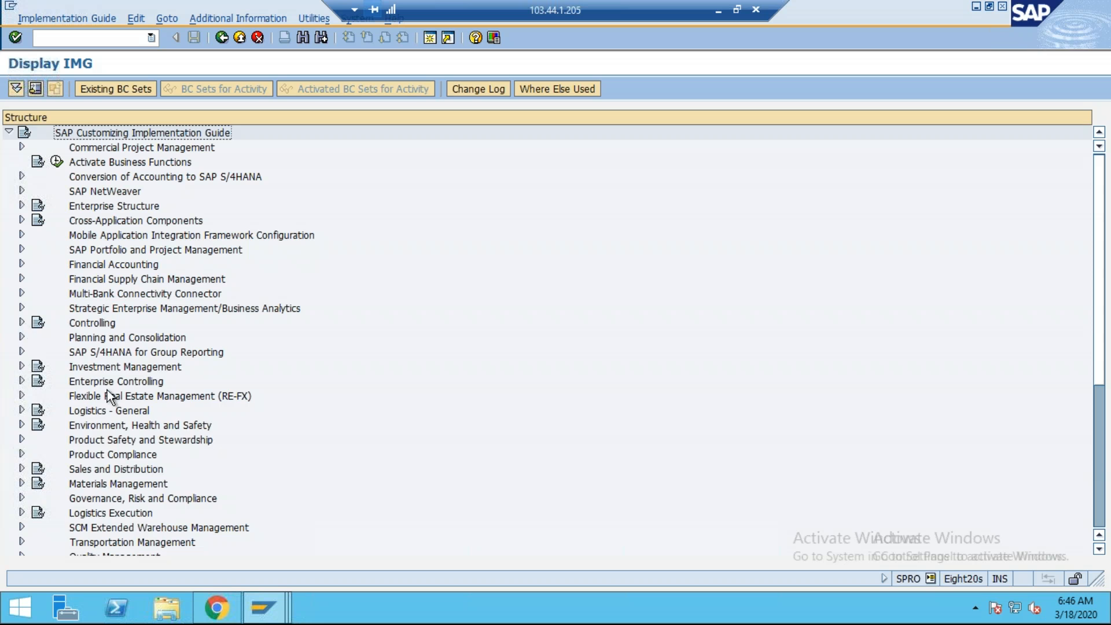
pyautogui.click(22, 321)
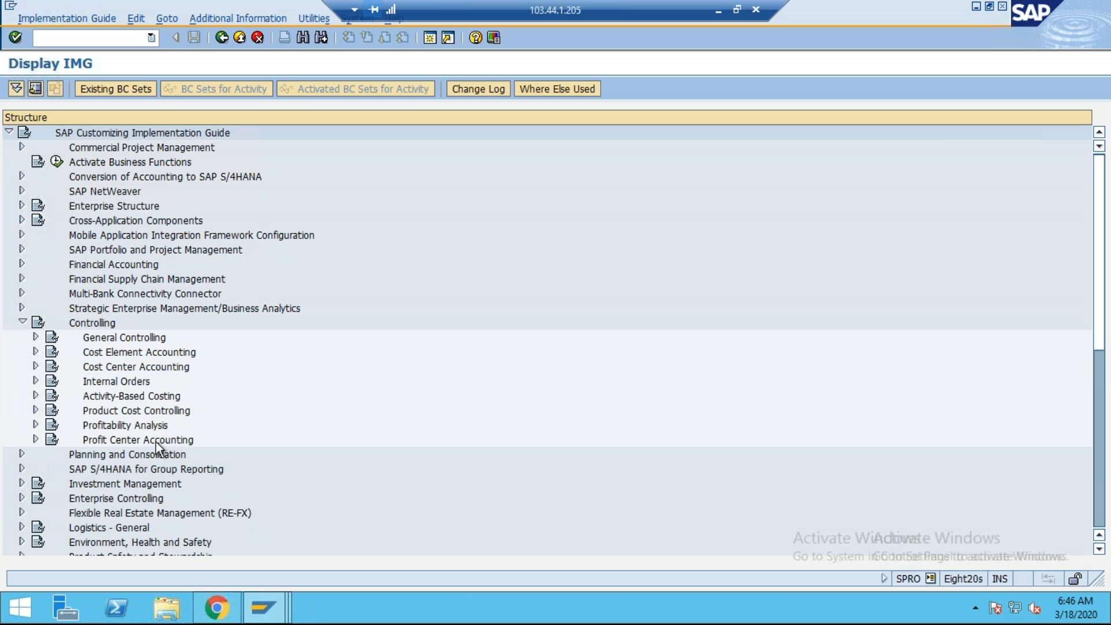
pyautogui.click(22, 322)
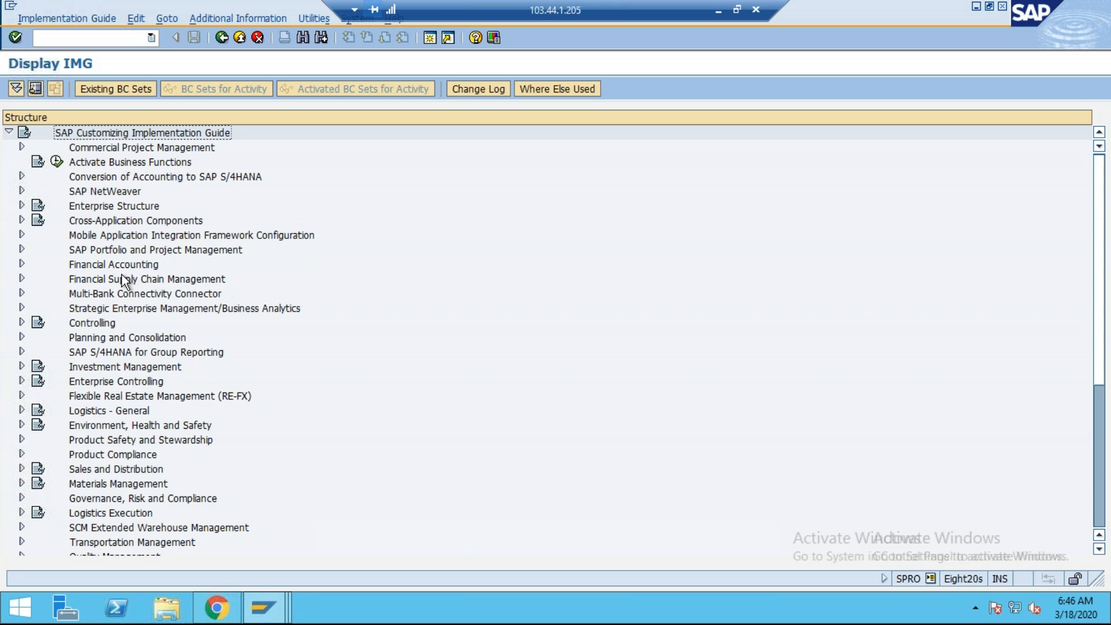
# - Expand Conversion of Accounting to SAP S/4HANA and go through its customizing preparation, data migration and post-migration entries
pyautogui.click(736, 10)
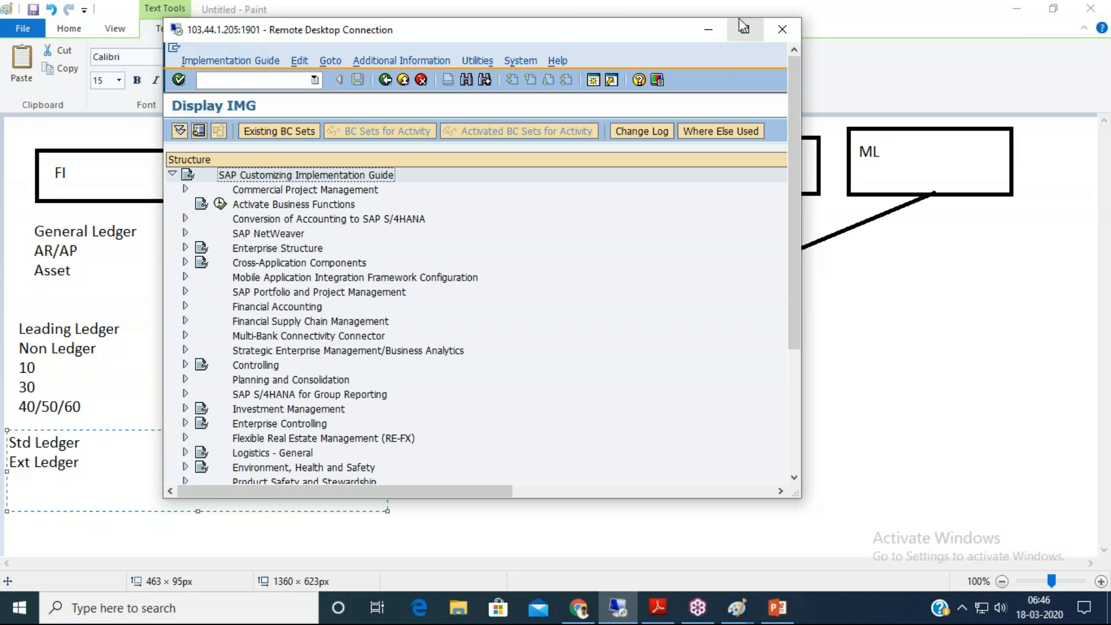
pyautogui.click(743, 30)
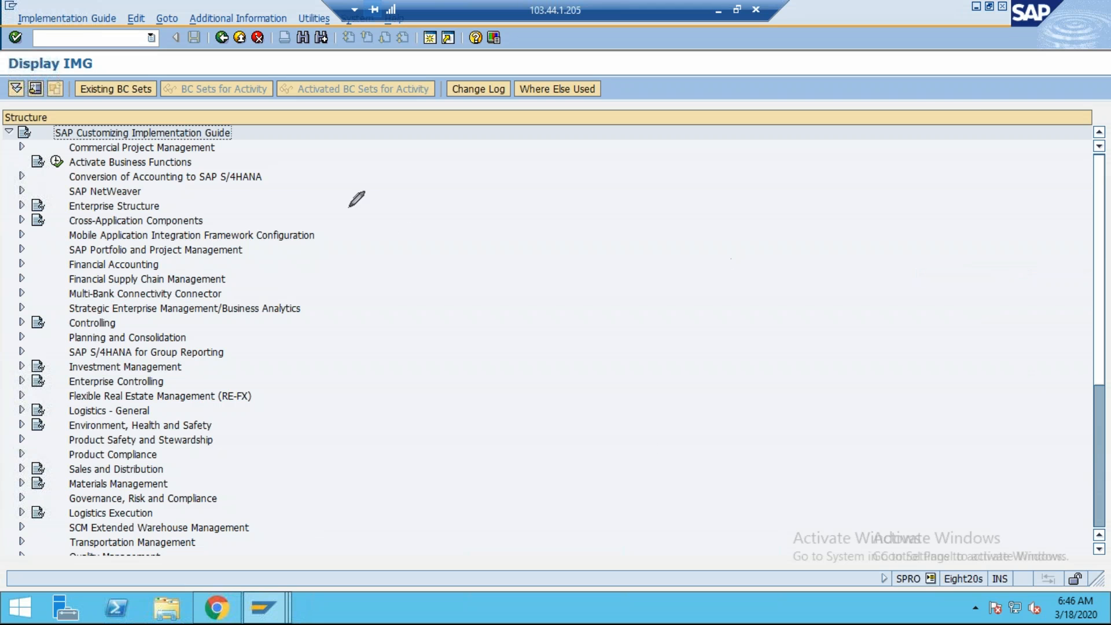
pyautogui.moveTo(317, 181)
pyautogui.mouseDown()
pyautogui.moveTo(48, 176)
pyautogui.moveTo(334, 159)
pyautogui.moveTo(277, 188)
pyautogui.mouseUp()
pyautogui.click(22, 176)
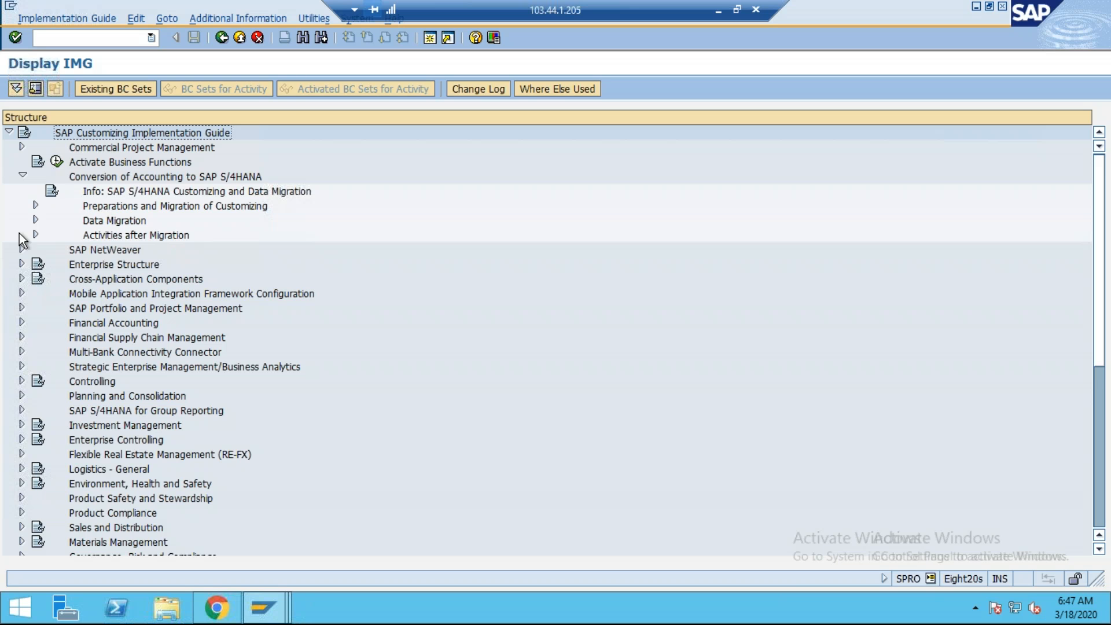
pyautogui.click(125, 207)
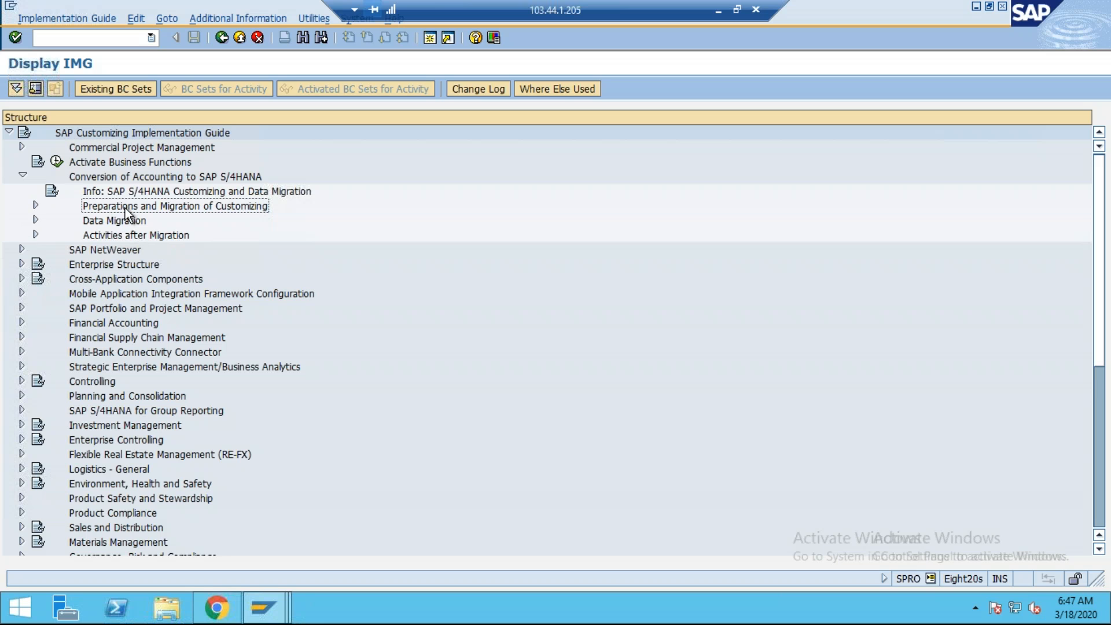
pyautogui.click(109, 224)
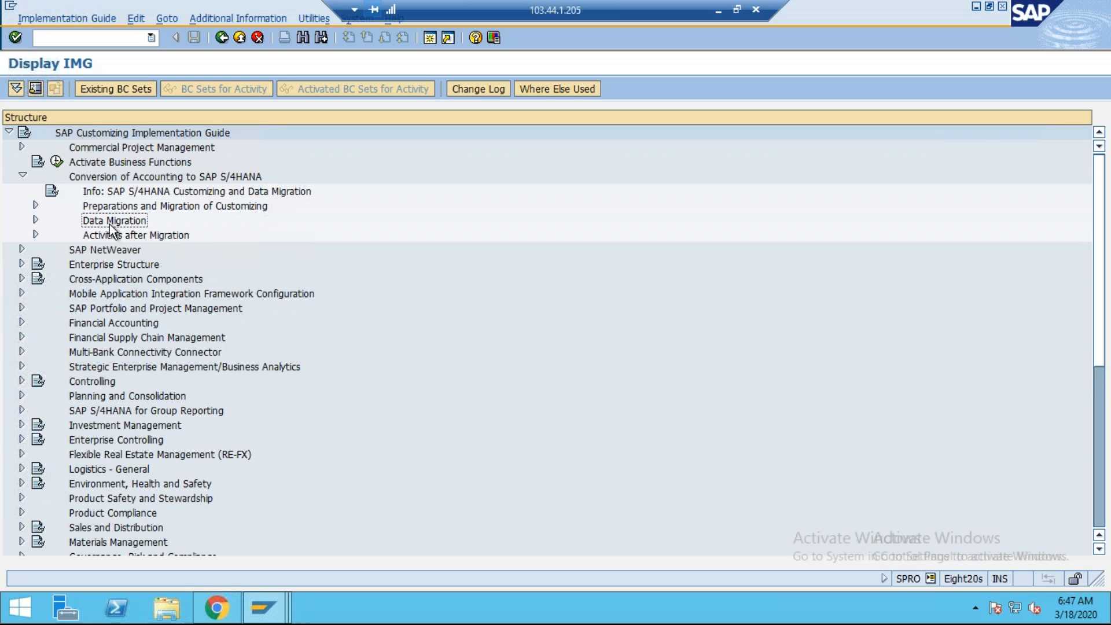
pyautogui.click(116, 237)
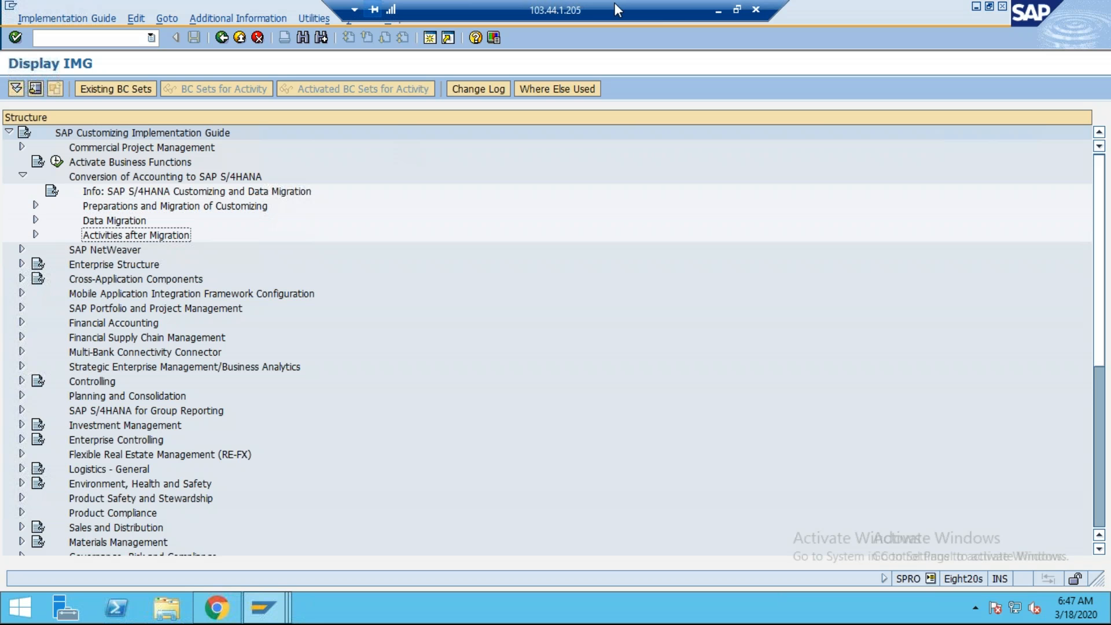
# - Switch to the Paint drawing of the migration phases and review the Preparation Phase, Installation phase and Confg boxes
pyautogui.click(718, 9)
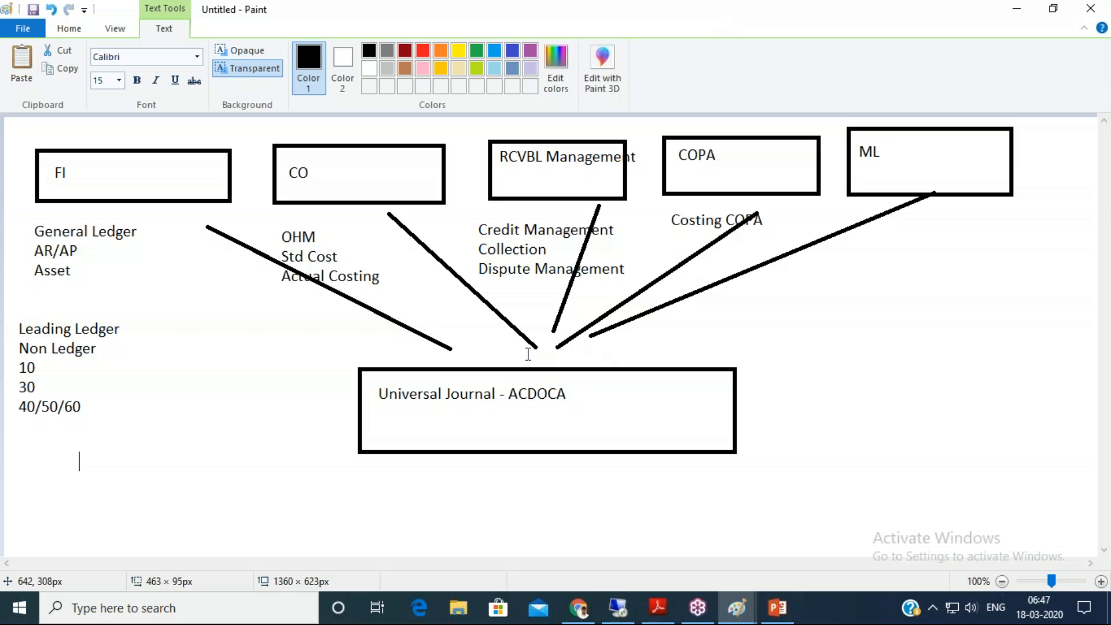
pyautogui.click(736, 607)
pyautogui.click(731, 545)
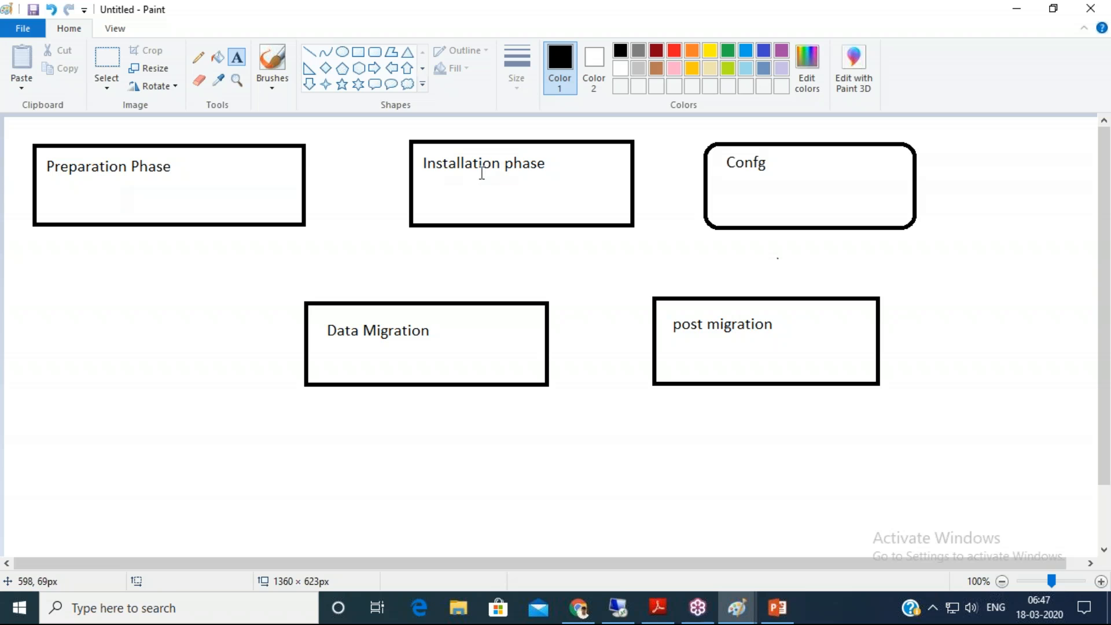
pyautogui.click(116, 169)
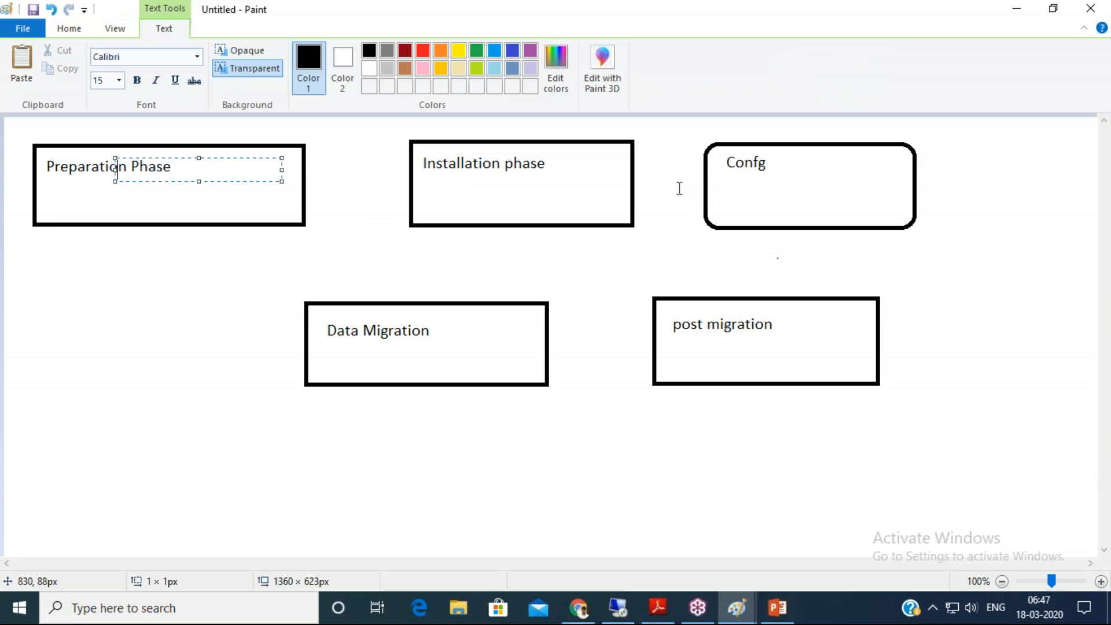
pyautogui.click(848, 191)
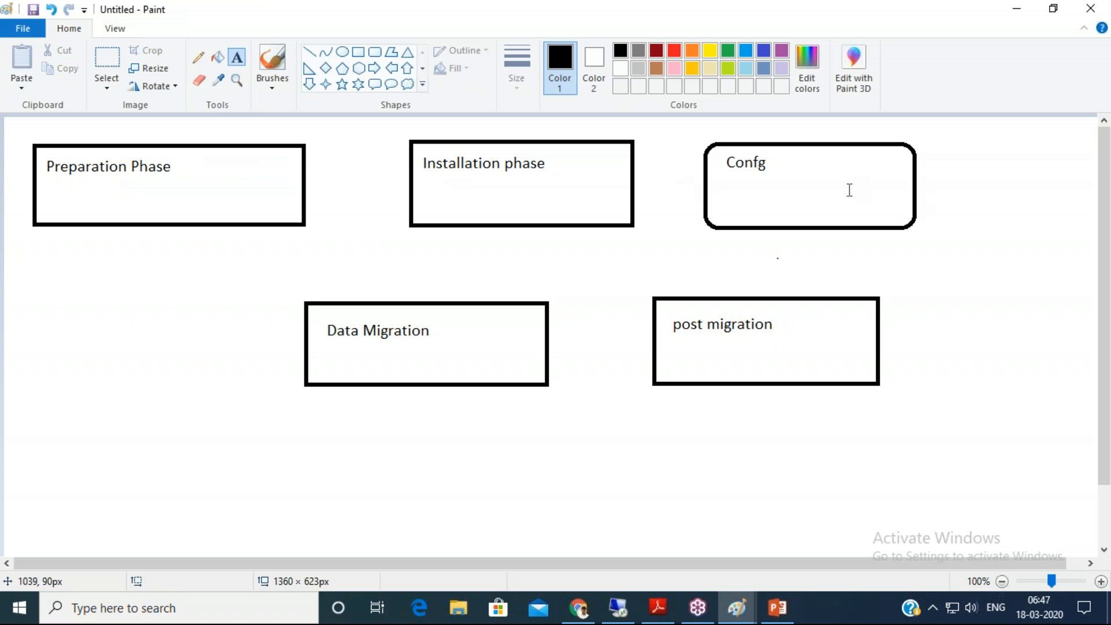
pyautogui.click(1103, 236)
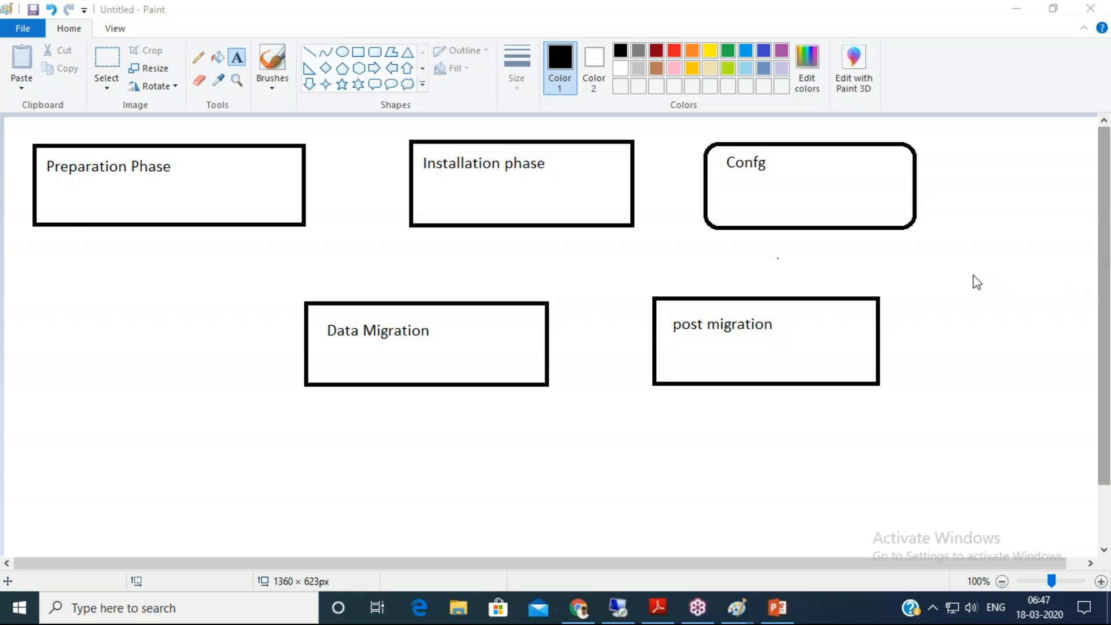
# - Mark the Preparation Phase, Confg, Data Migration and post migration boxes with freehand ticks, then erase all the marks
pyautogui.moveTo(109, 192); pyautogui.dragTo(200, 162)
pyautogui.moveTo(749, 192); pyautogui.dragTo(856, 170)
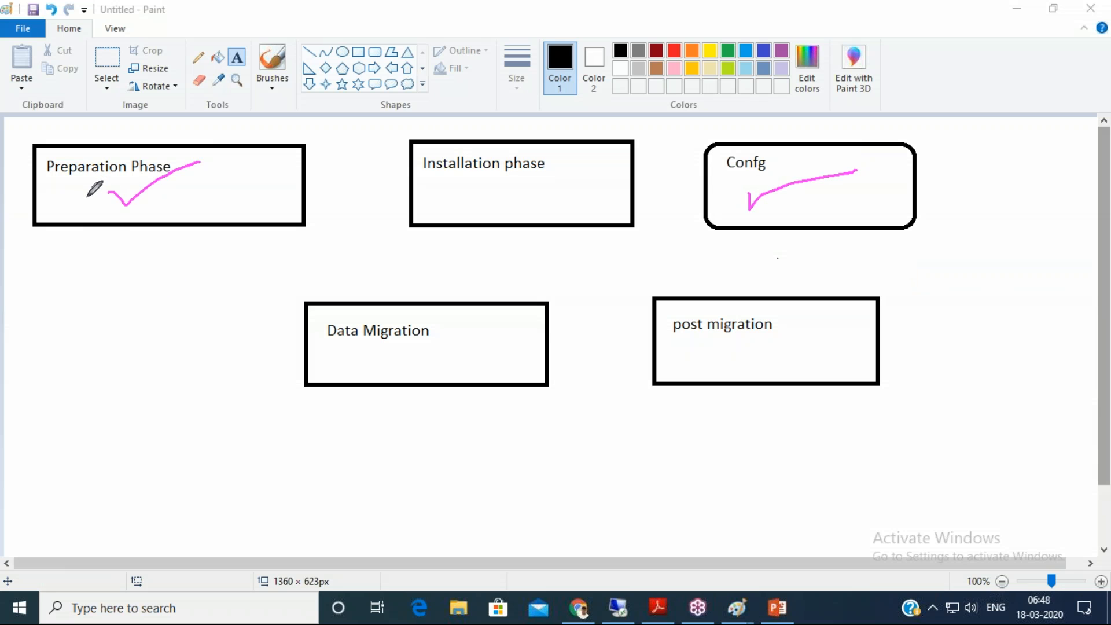
pyautogui.moveTo(88, 196)
pyautogui.mouseDown()
pyautogui.moveTo(102, 204)
pyautogui.moveTo(200, 161)
pyautogui.mouseUp()
pyautogui.moveTo(747, 199); pyautogui.dragTo(822, 181)
pyautogui.click(392, 349)
pyautogui.moveTo(392, 349); pyautogui.dragTo(451, 340)
pyautogui.moveTo(801, 347); pyautogui.dragTo(891, 304)
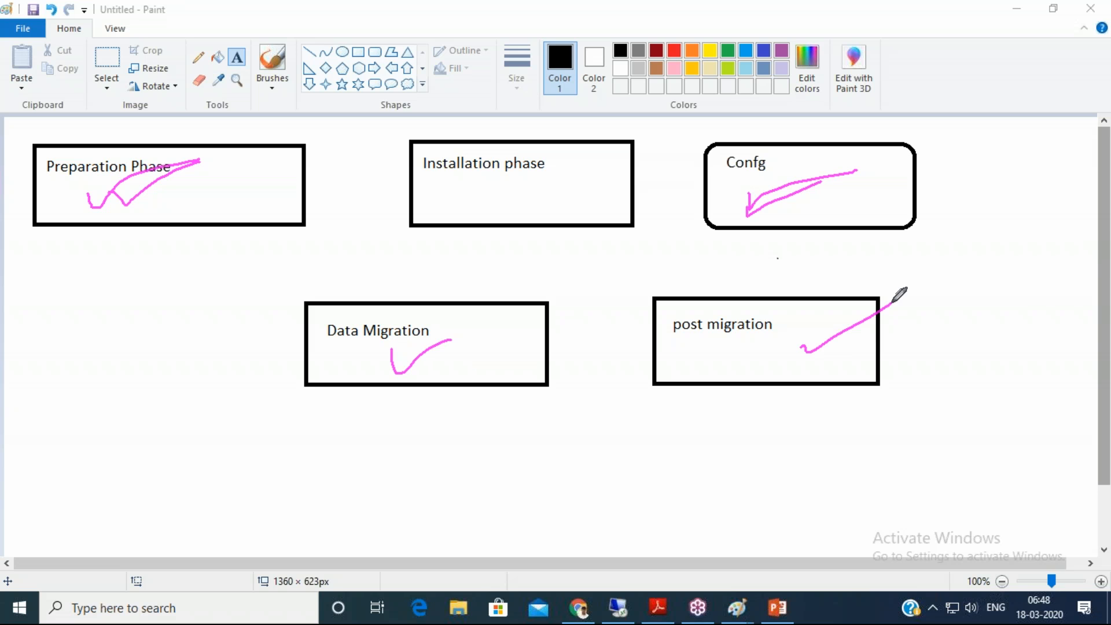
pyautogui.click(1009, 348)
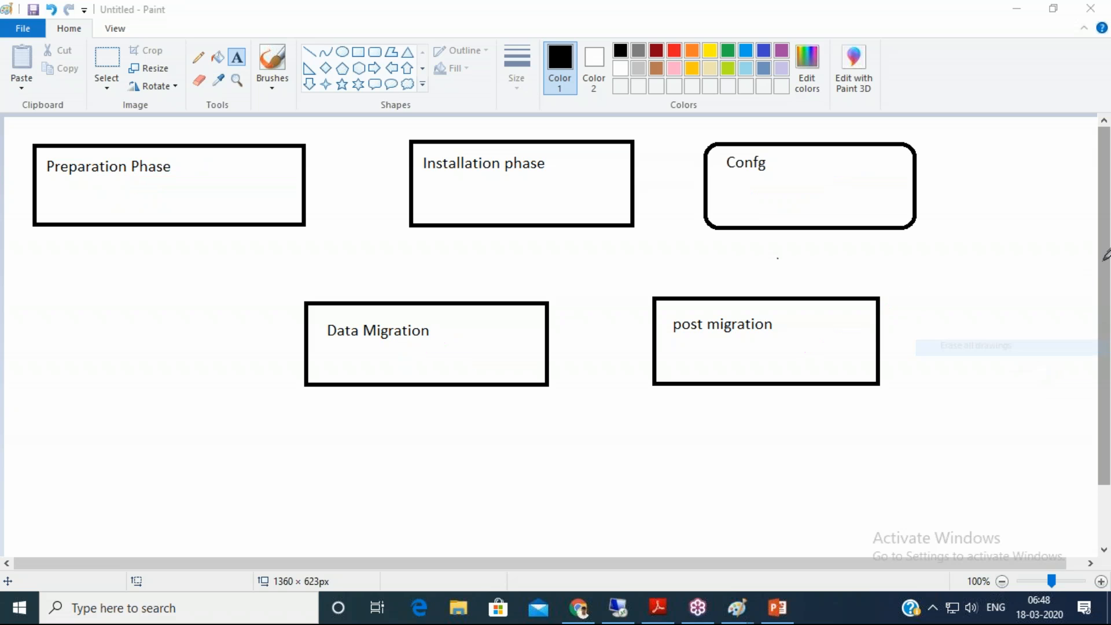
# - Return to the S/4HANA IMG, expand Preparations and Migration of Customizing and examine its entries, including the activities under Controlling
pyautogui.click(618, 608)
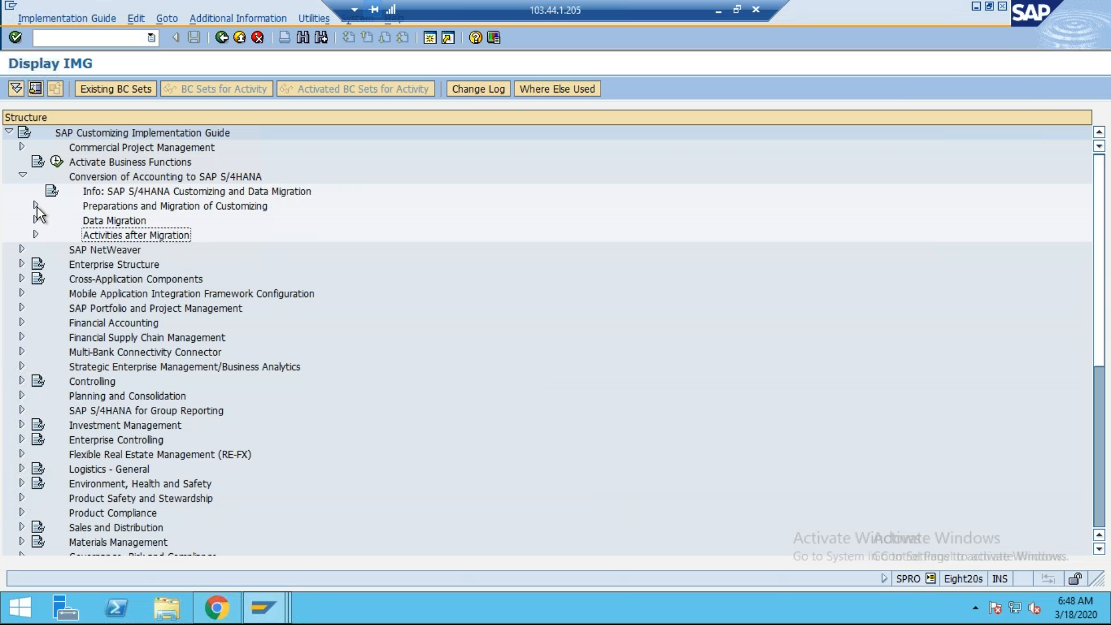
pyautogui.click(36, 206)
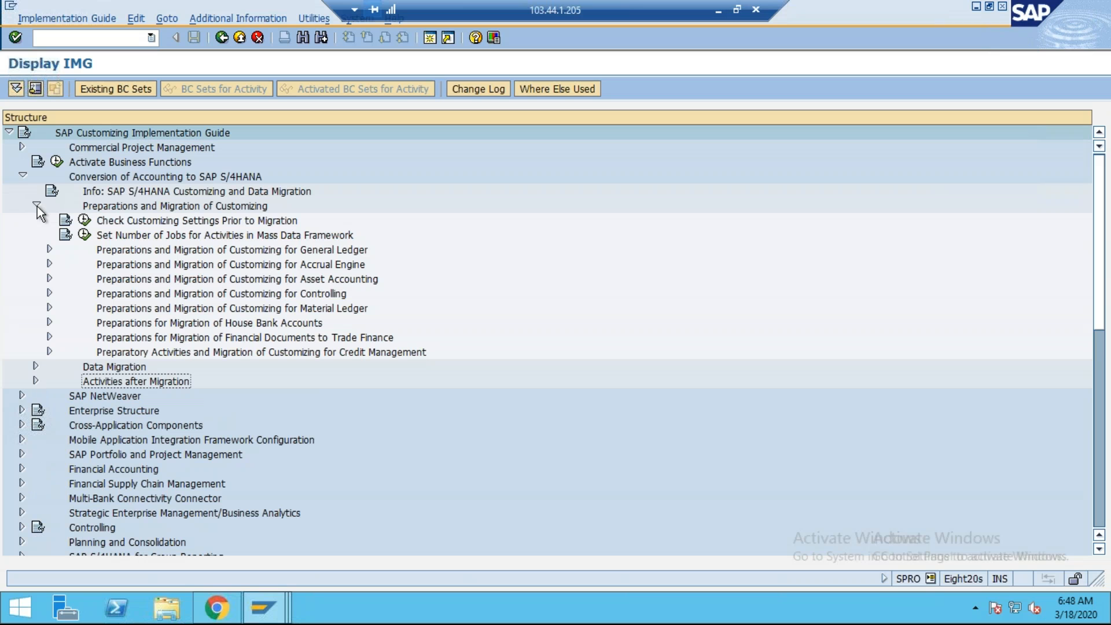
pyautogui.click(268, 250)
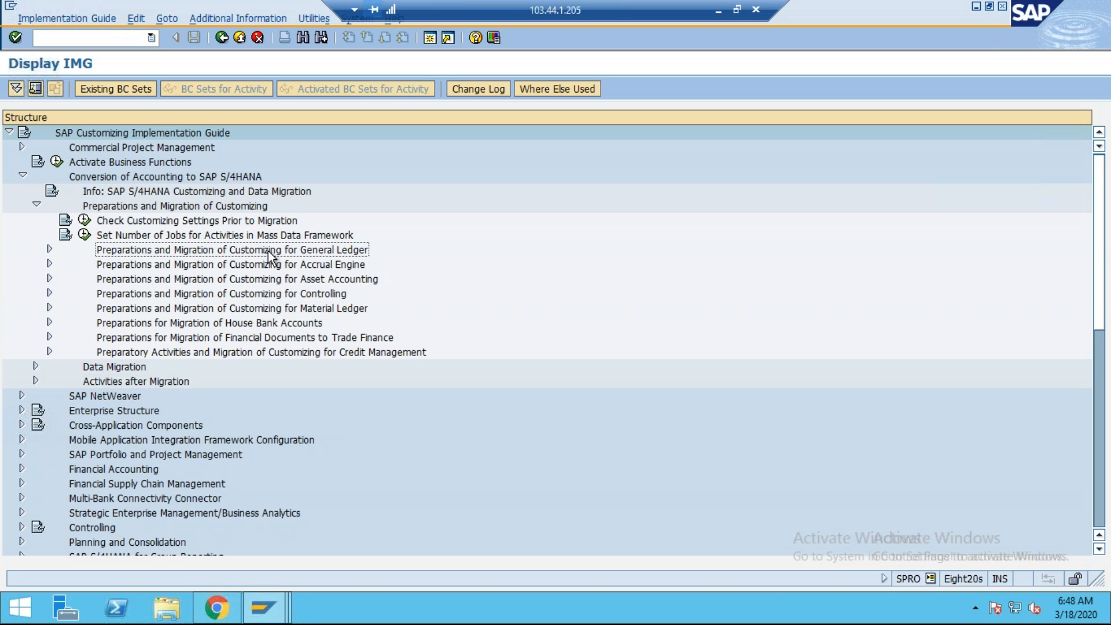
pyautogui.click(264, 279)
pyautogui.click(262, 292)
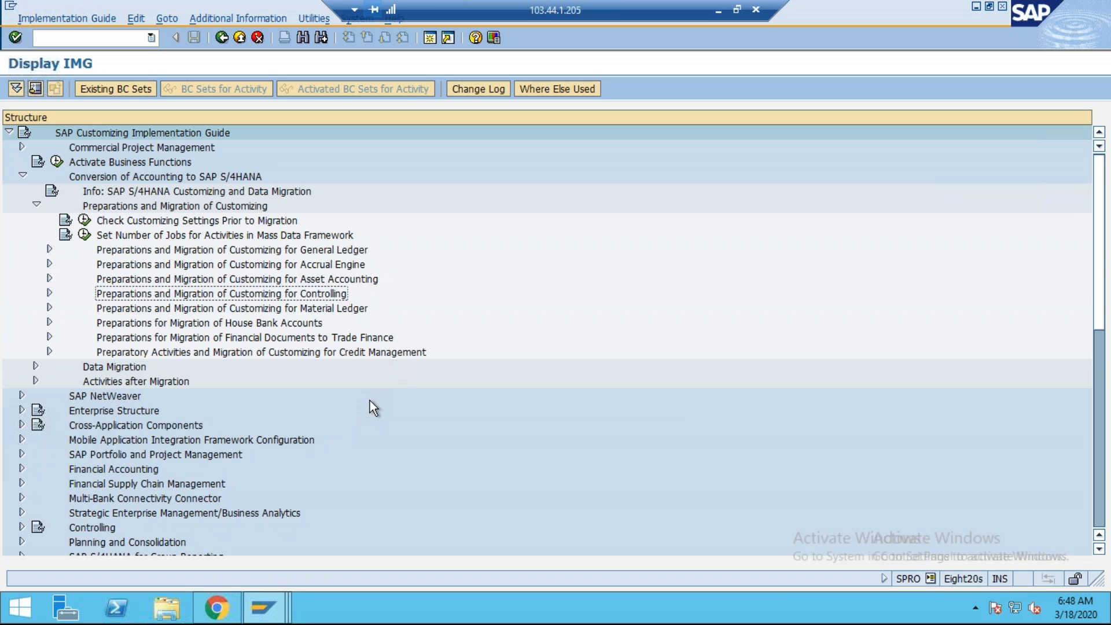
pyautogui.click(338, 314)
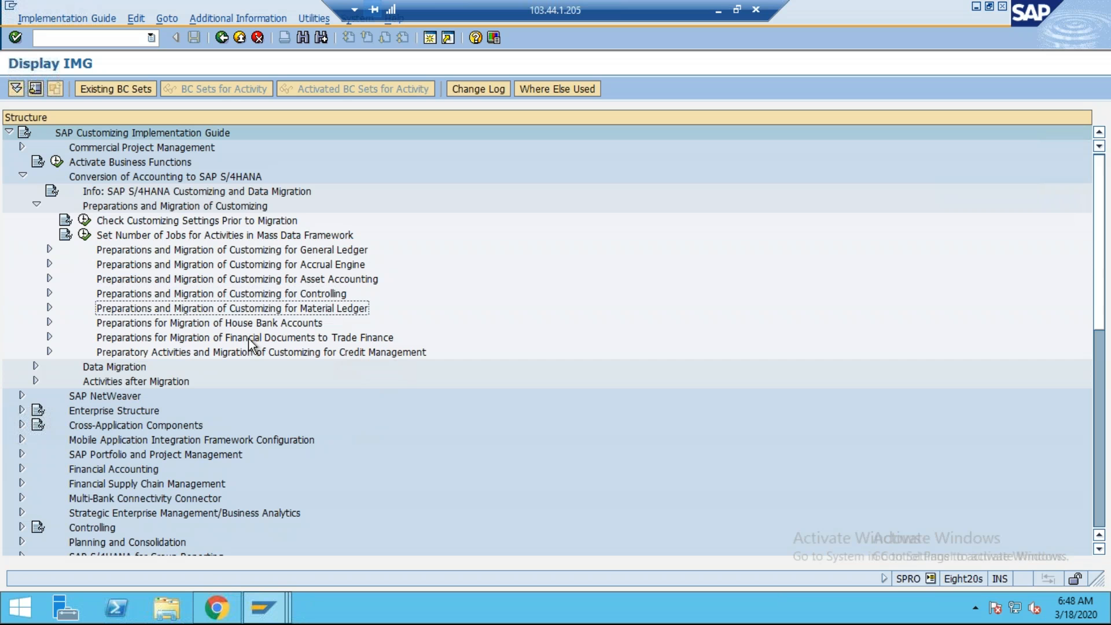
pyautogui.click(49, 294)
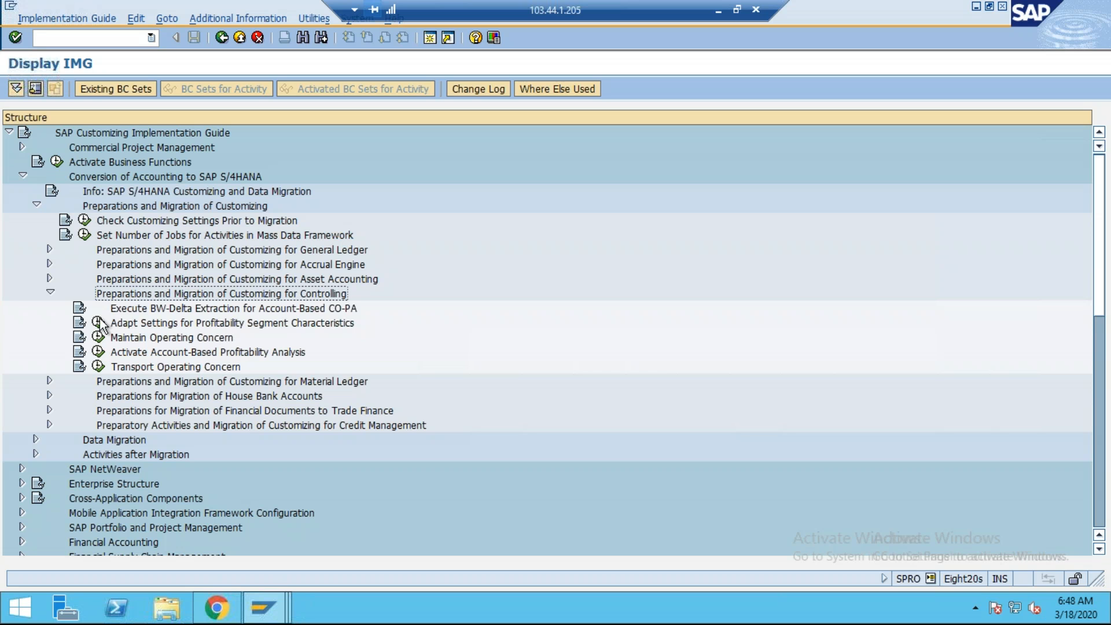
pyautogui.click(49, 291)
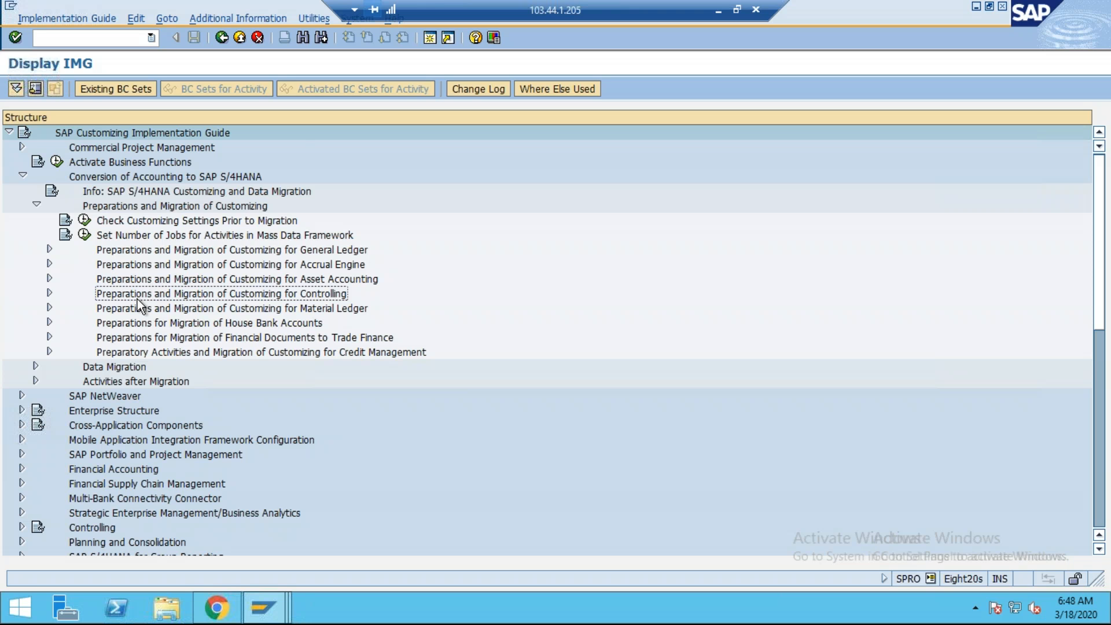
# - Start transaction ec01 in a new session and display the company code object list through the structure navigation
pyautogui.click(433, 37)
pyautogui.write('ec01')
pyautogui.press('Return')
pyautogui.click(255, 88)
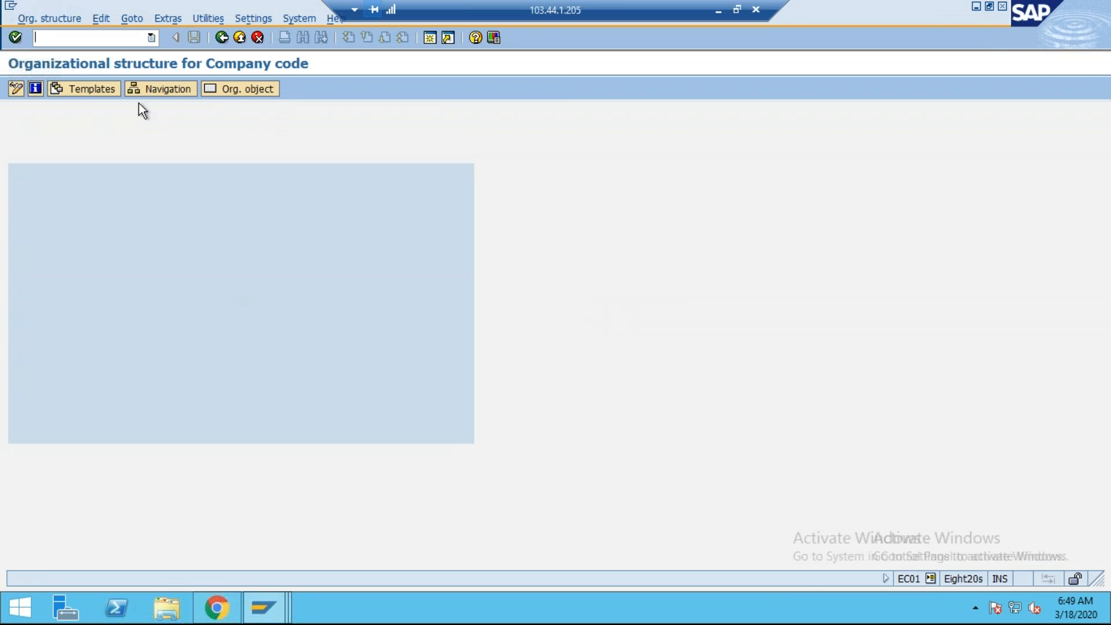
pyautogui.click(160, 88)
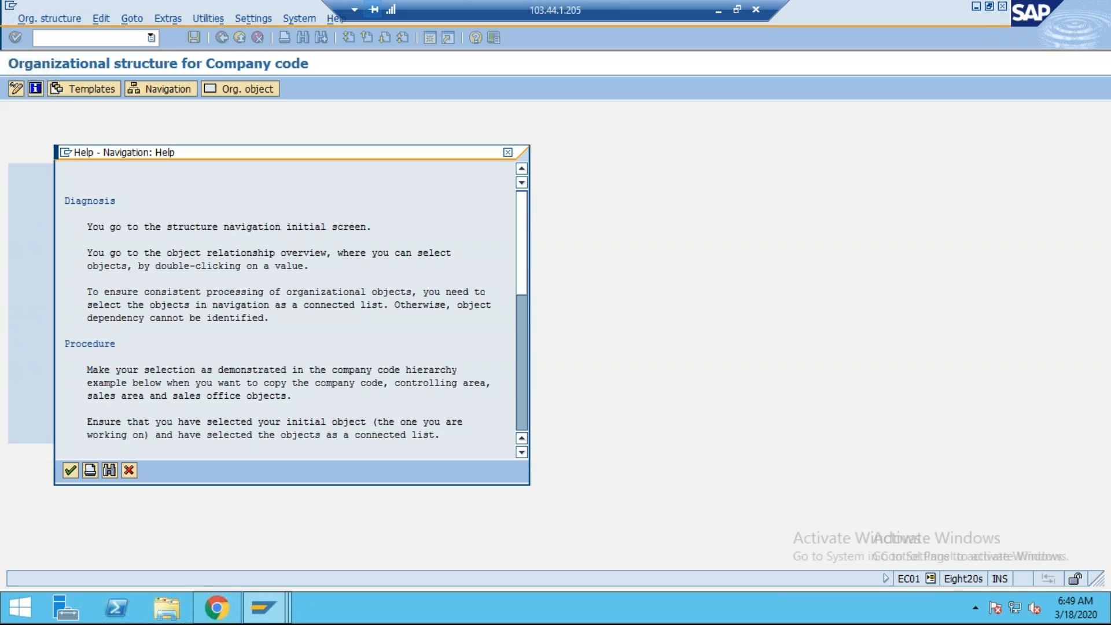
pyautogui.click(70, 470)
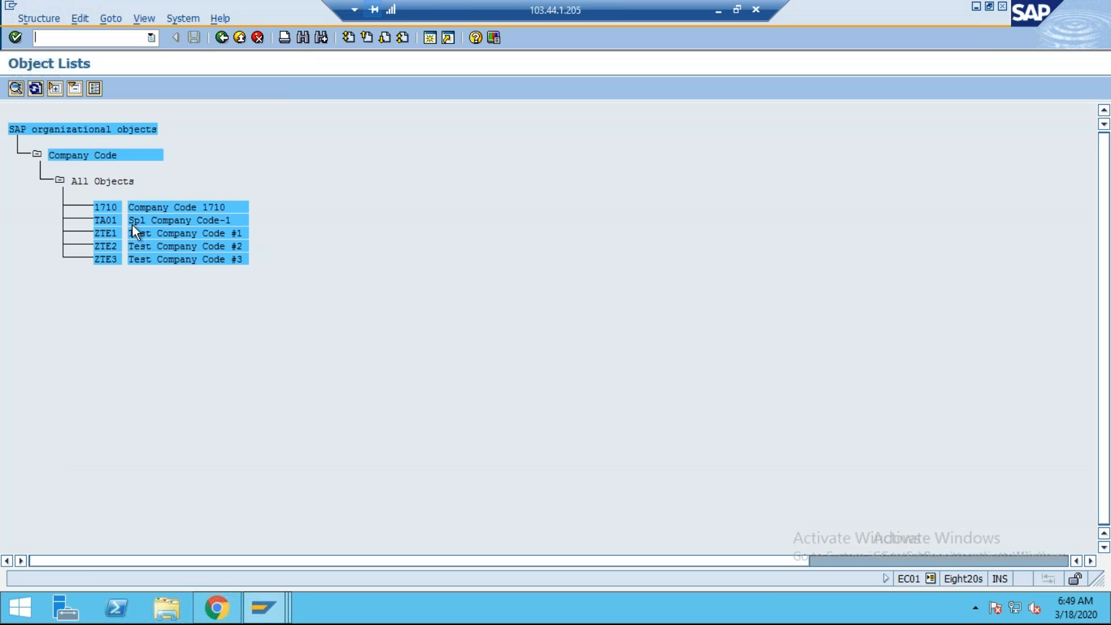
# - Open company code TA01's structure and expand its controlling area, sales organization and purchasing organization assignments
pyautogui.doubleClick(105, 220)
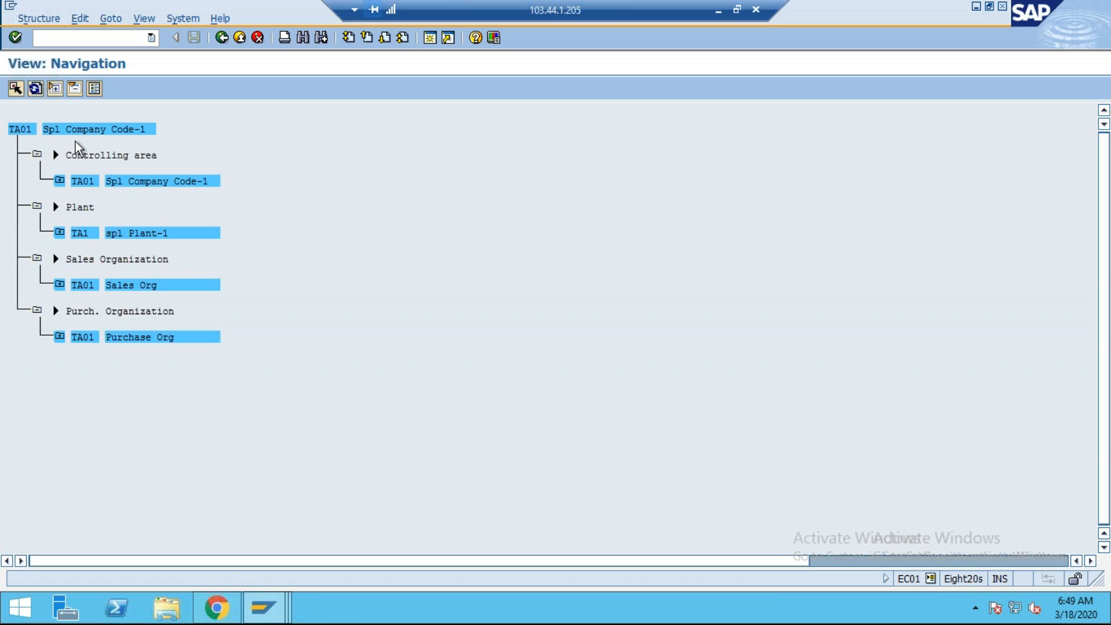
pyautogui.click(59, 180)
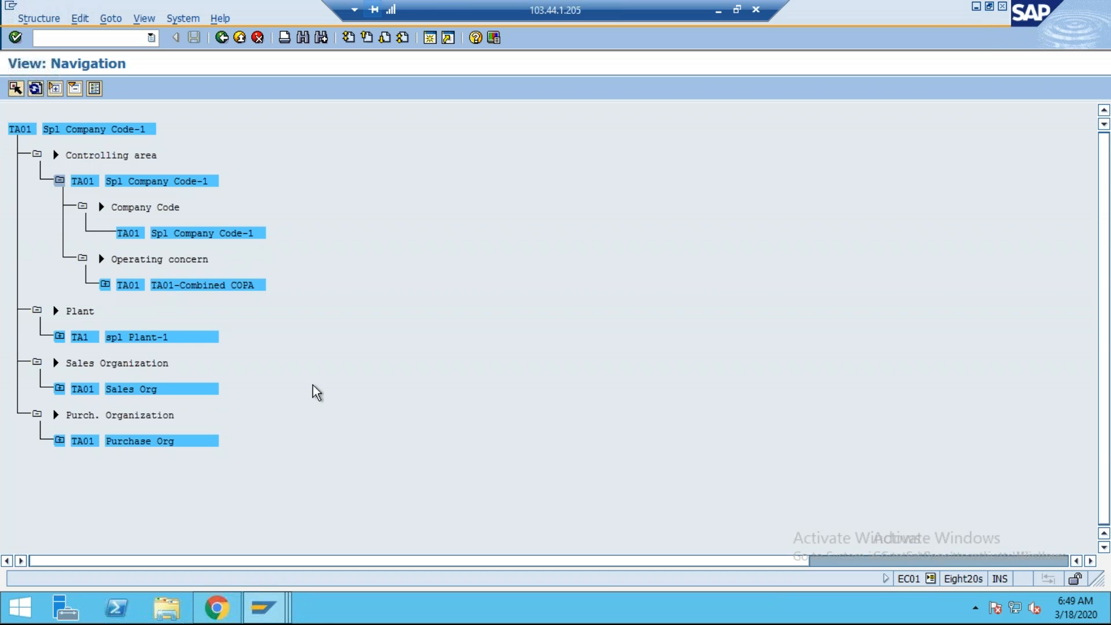
pyautogui.click(59, 388)
pyautogui.scroll(-2, 68, 456)
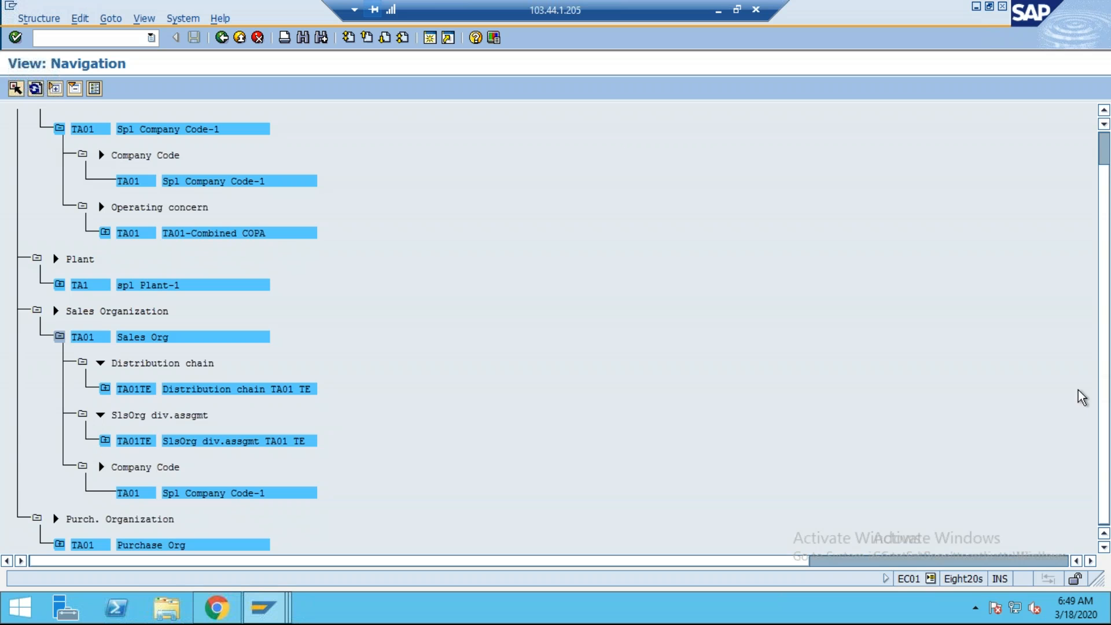
pyautogui.click(59, 544)
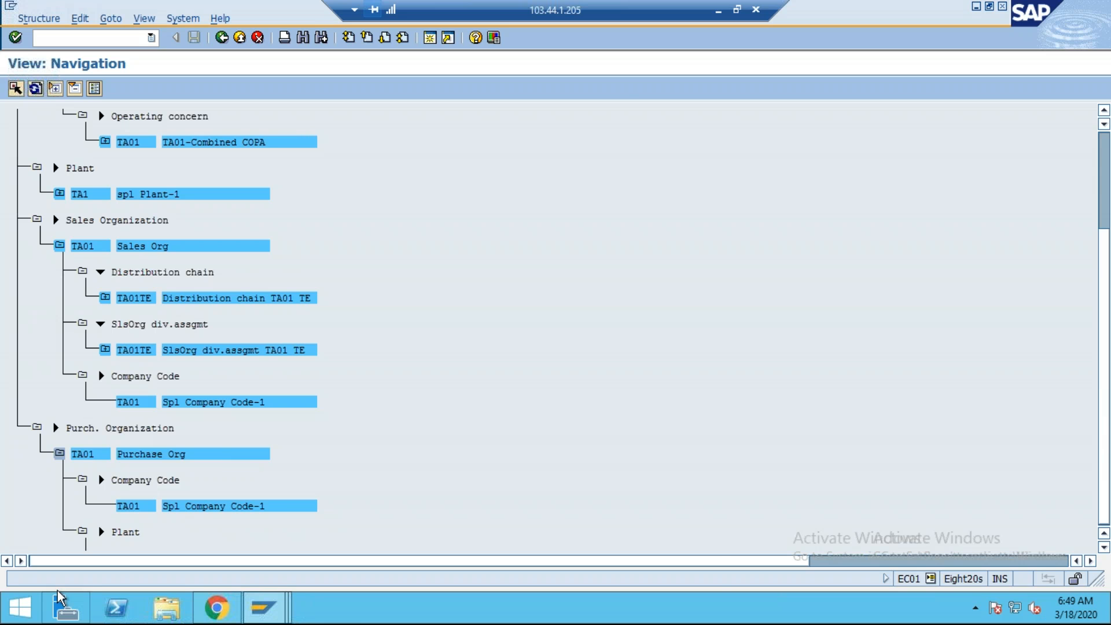
# - Return to the IMG session showing the conversion activities, expand the Enterprise Structure node to view its entries and collapse it
pyautogui.click(265, 607)
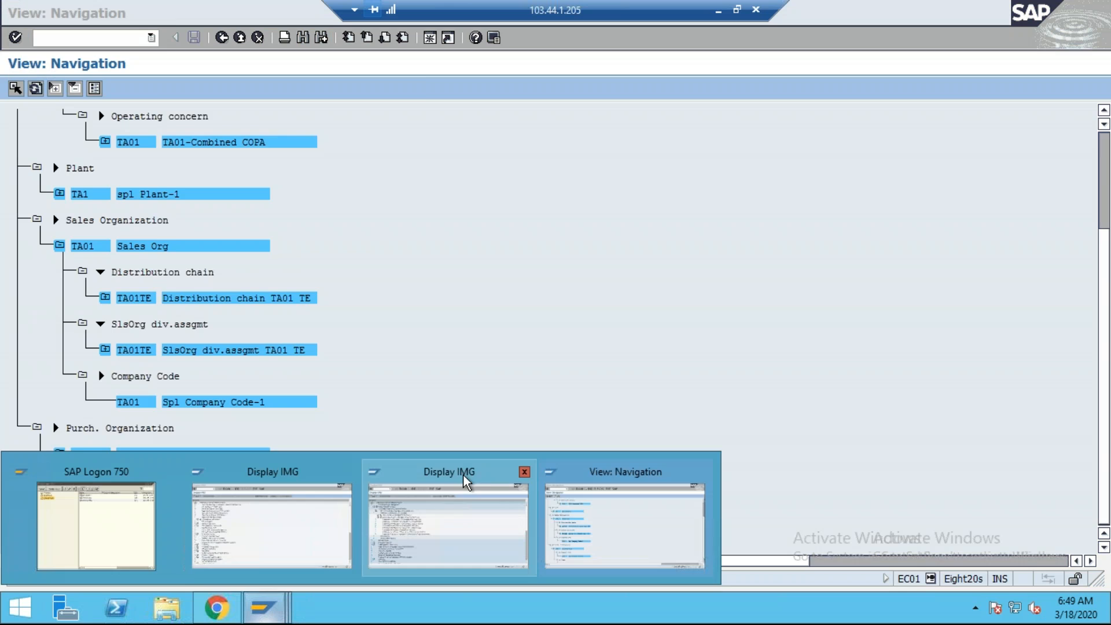
pyautogui.click(492, 489)
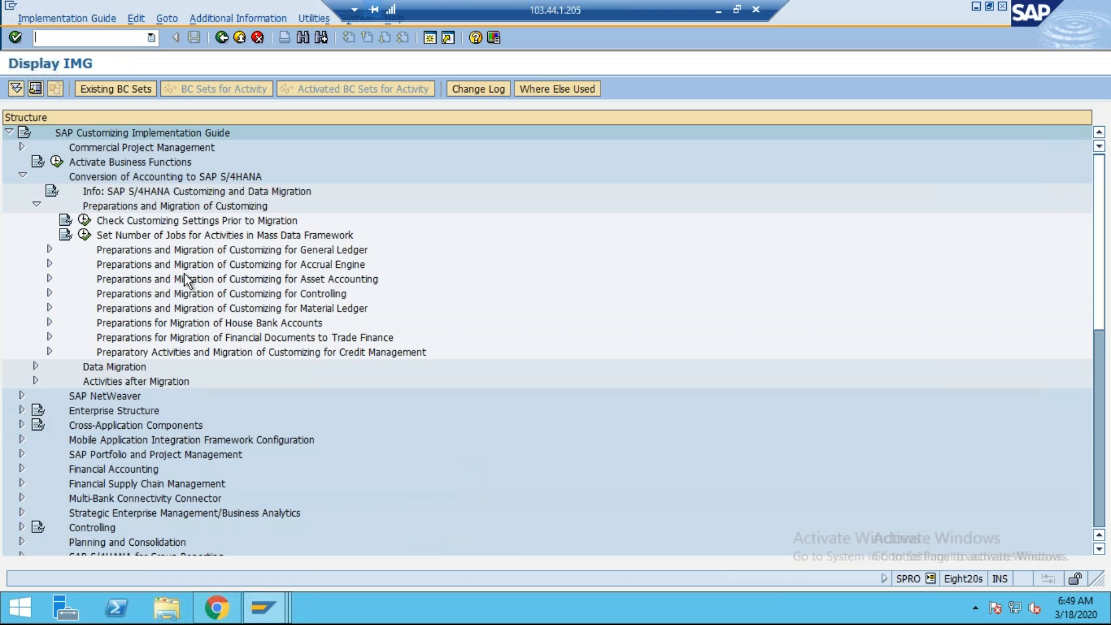
pyautogui.click(20, 410)
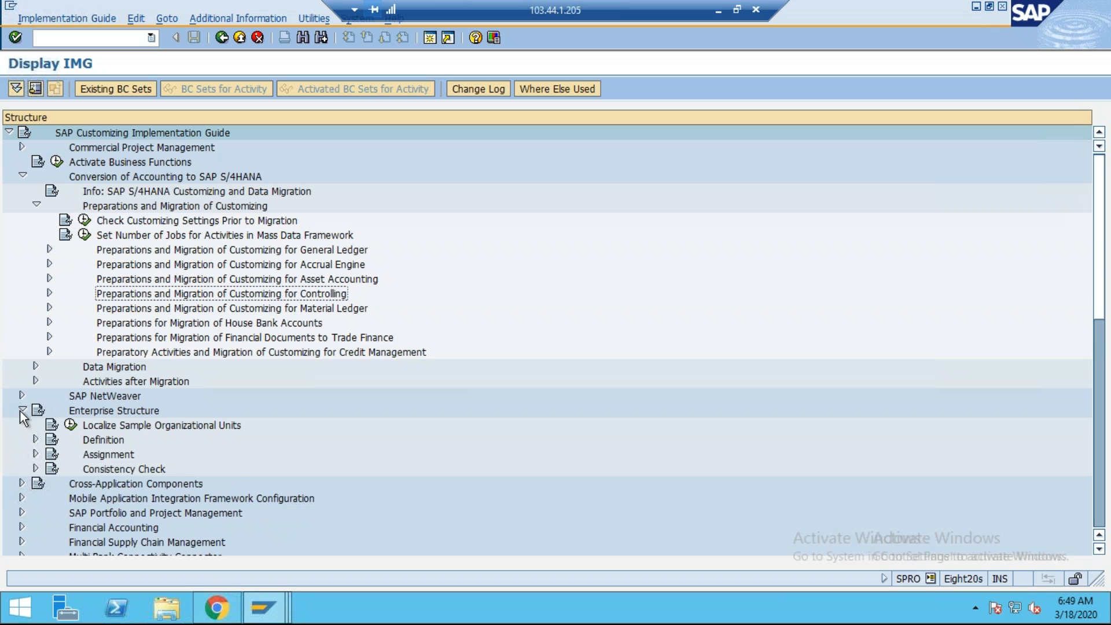
pyautogui.click(21, 410)
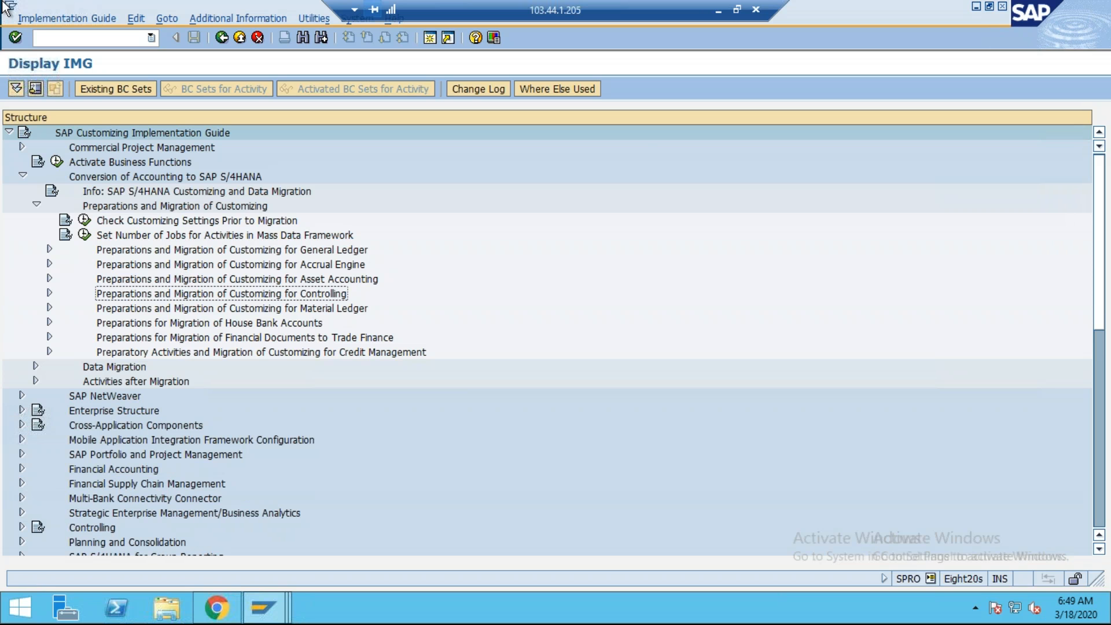
# - Expand Preparations and Migration of Customizing for General Ledger, bracket its activities with a pink annotation and clear the mark
pyautogui.click(49, 249)
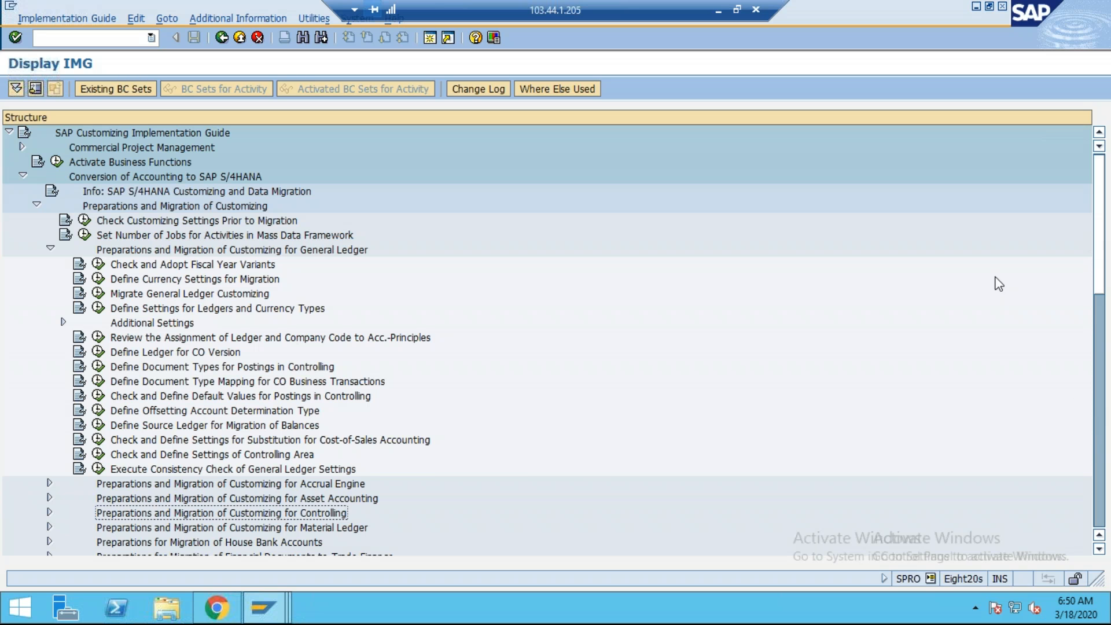
pyautogui.moveTo(415, 191)
pyautogui.mouseDown()
pyautogui.moveTo(492, 232)
pyautogui.moveTo(502, 445)
pyautogui.moveTo(460, 461)
pyautogui.mouseUp()
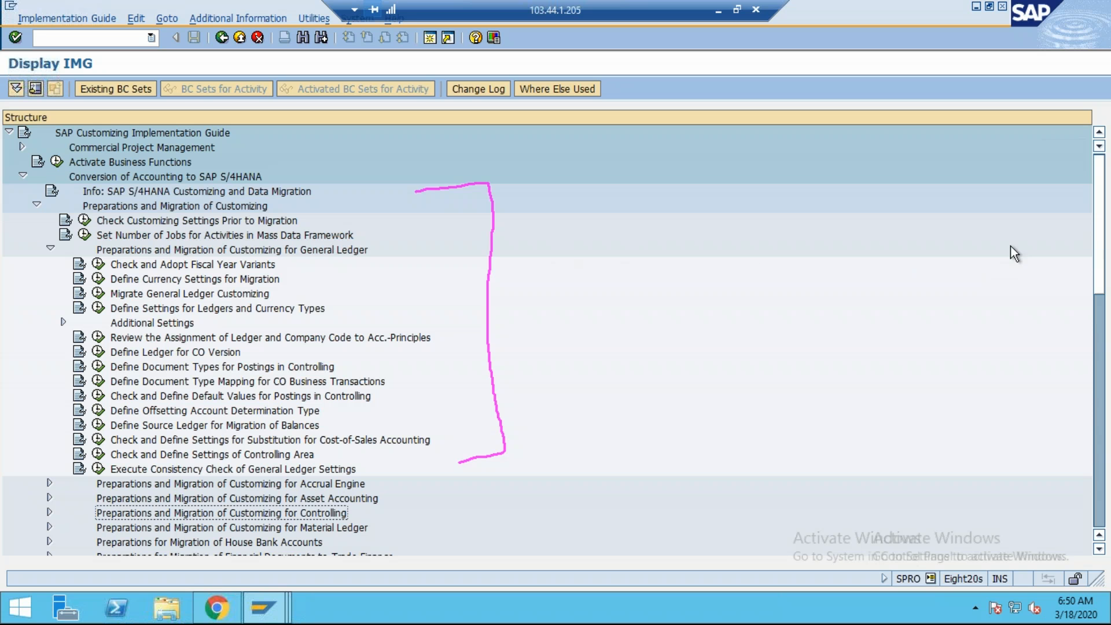
pyautogui.click(1098, 198)
# - Switch to the New Course-S4 HANA-1909 PDF in Adobe Reader and examine the course units on migration, general ledger, AR & AP and asset accounting
pyautogui.click(716, 12)
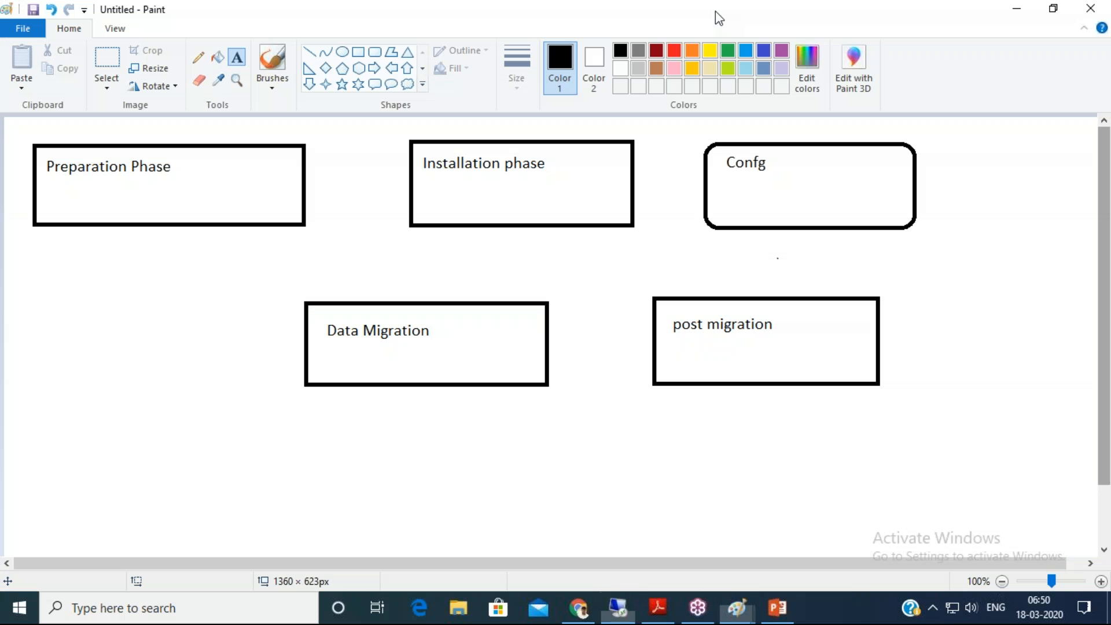
pyautogui.click(658, 608)
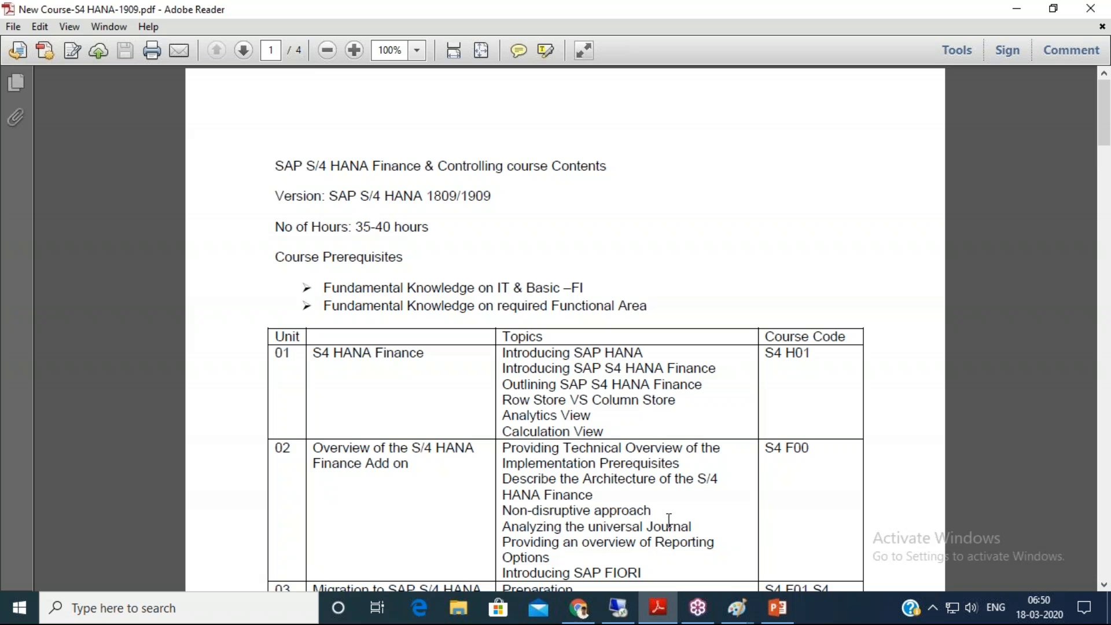
pyautogui.scroll(-2, 664, 443)
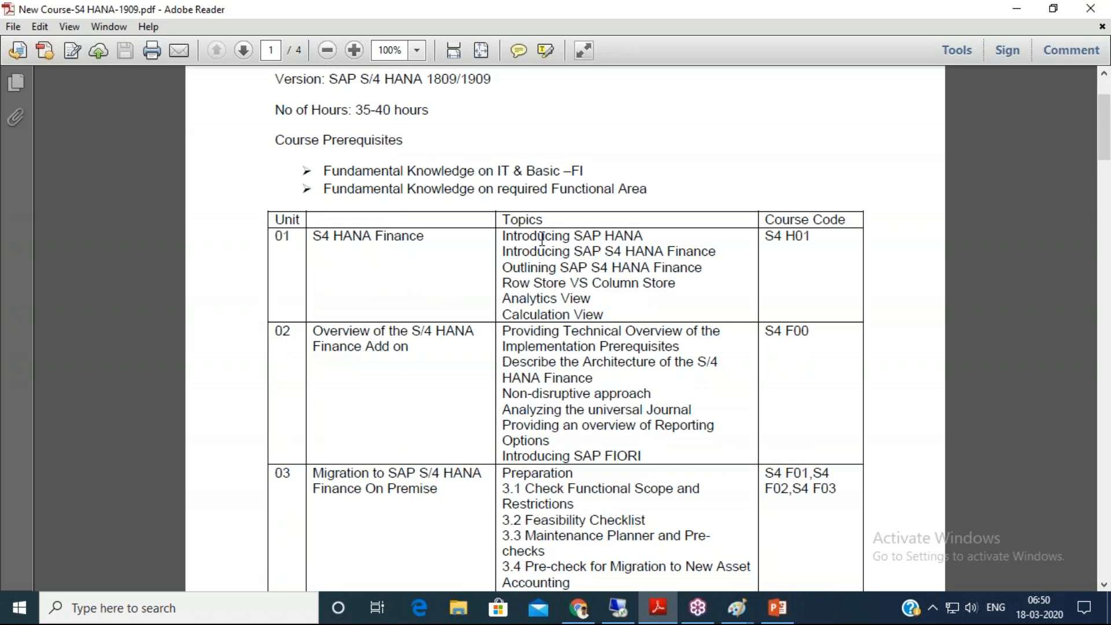
pyautogui.scroll(-1, 540, 415)
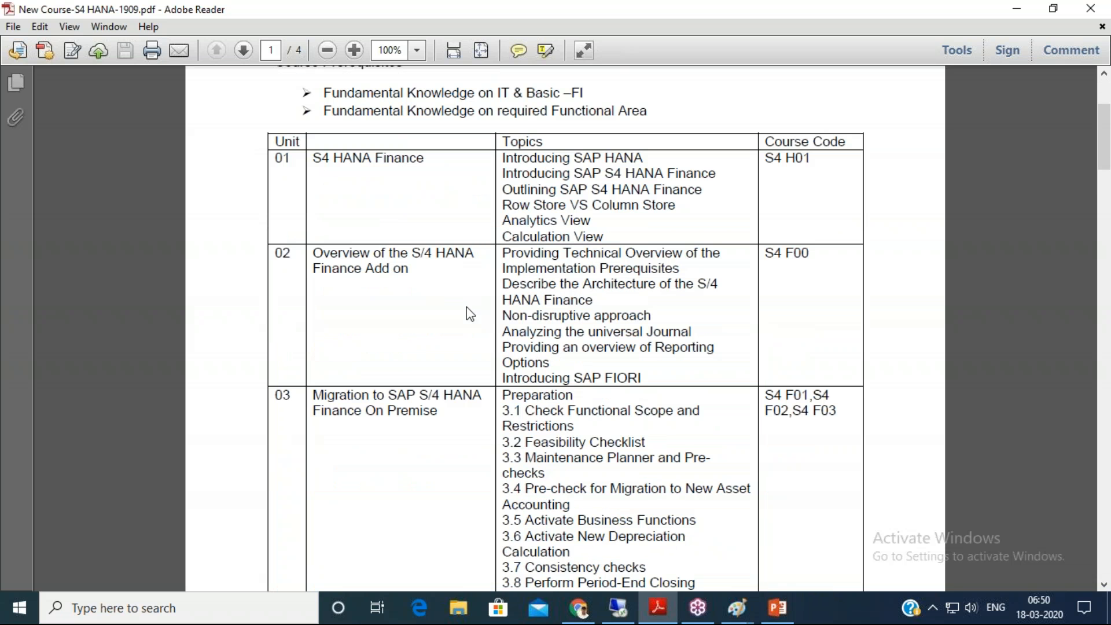
pyautogui.scroll(-6, 464, 321)
pyautogui.scroll(-6, 469, 321)
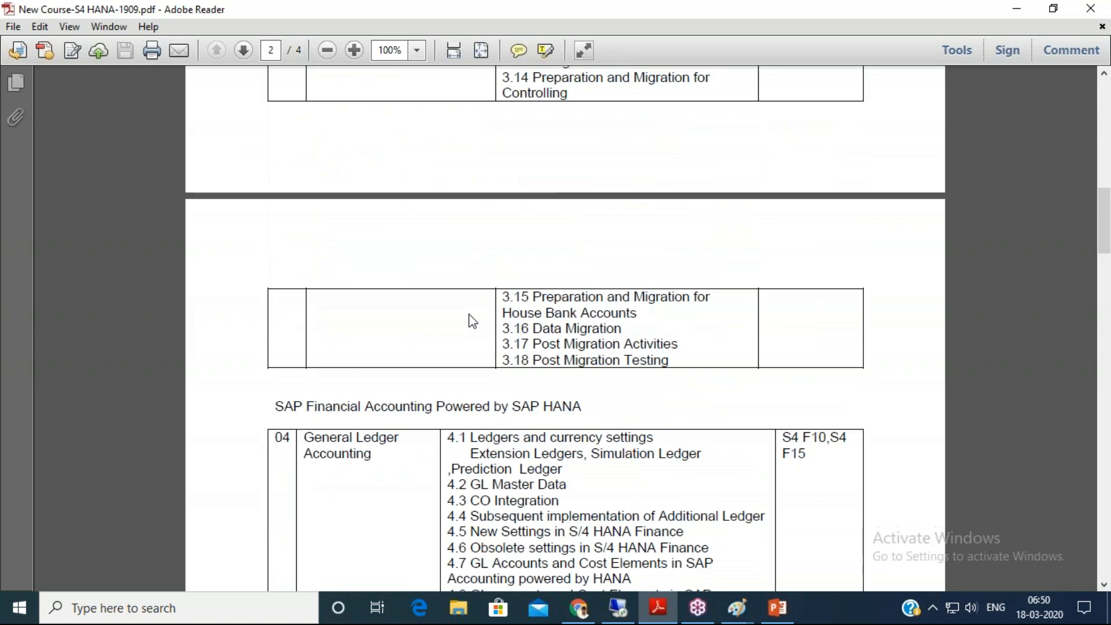
pyautogui.scroll(10, 470, 310)
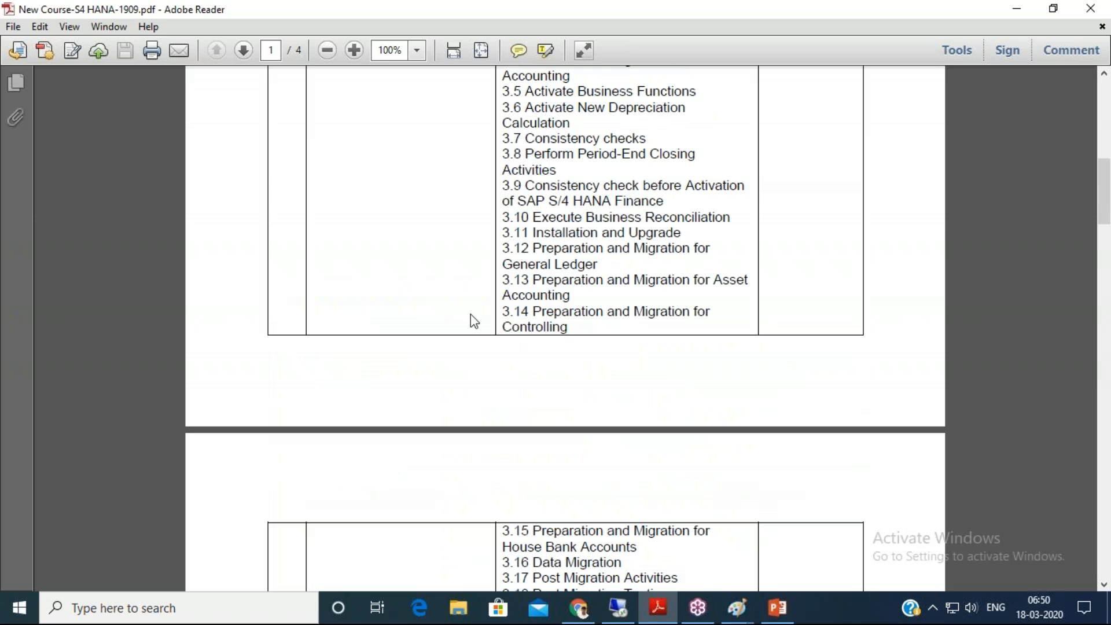
pyautogui.scroll(10, 472, 314)
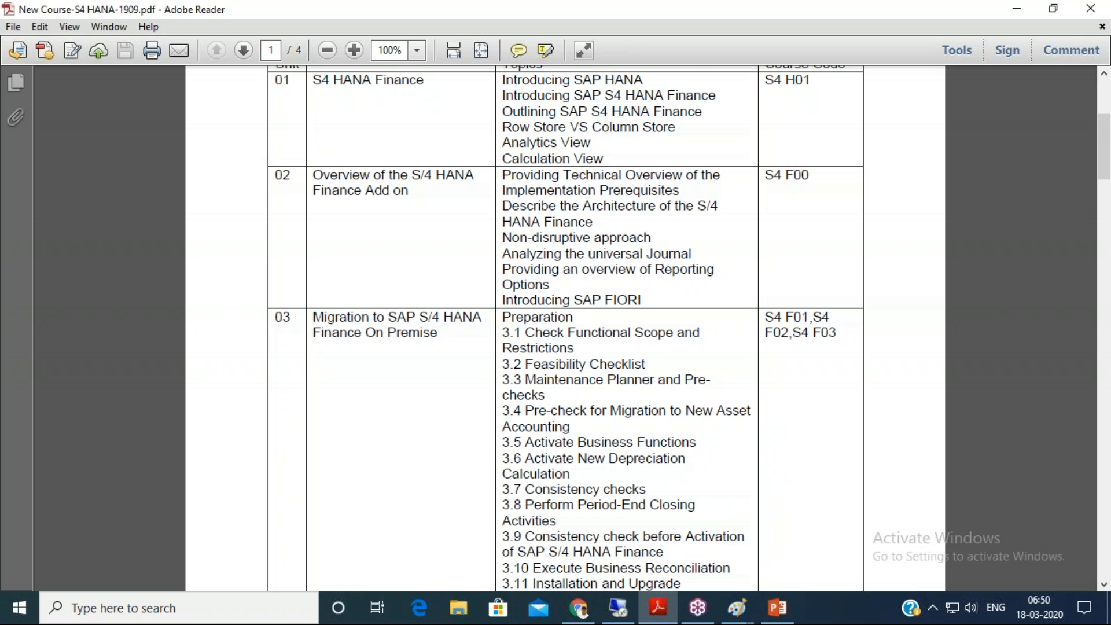
pyautogui.scroll(-20, 527, 248)
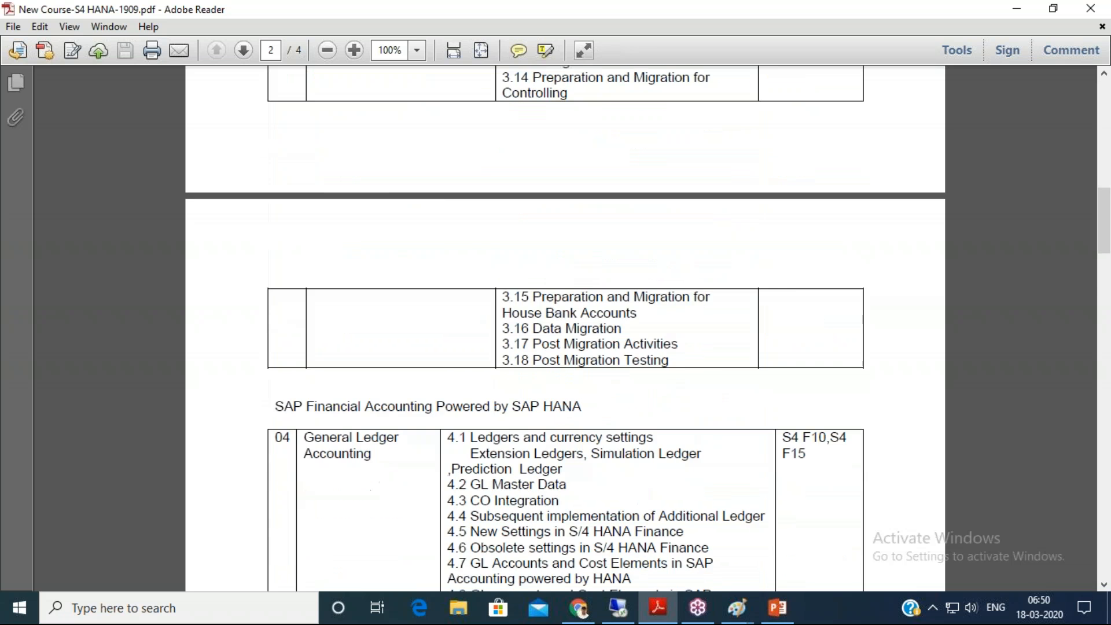
pyautogui.scroll(-15, 527, 249)
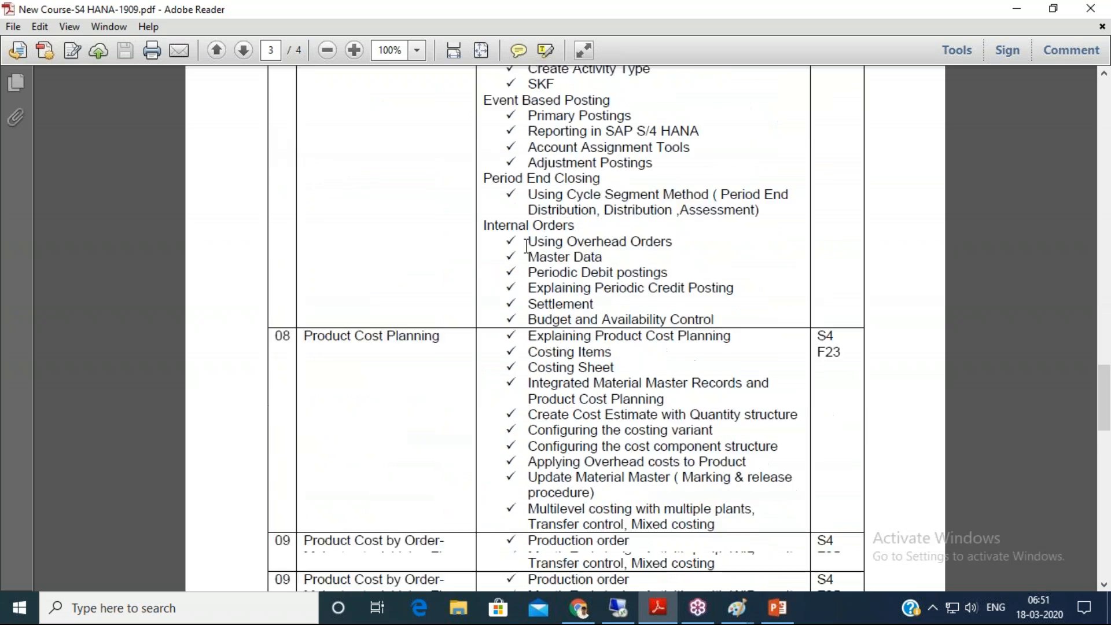
pyautogui.scroll(12, 523, 251)
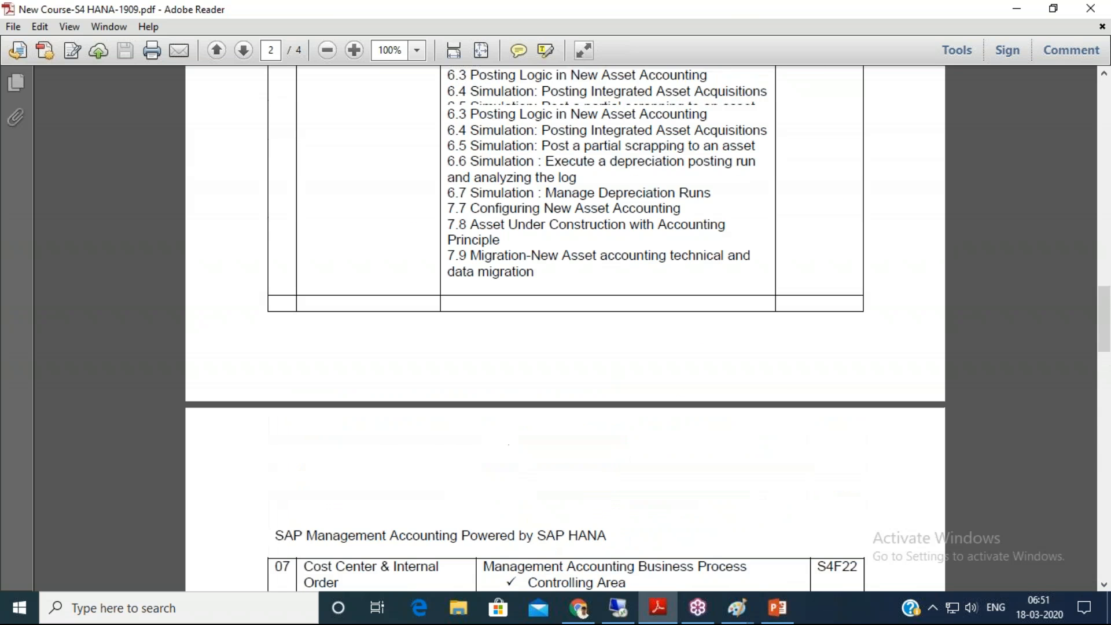
pyautogui.scroll(3, 513, 260)
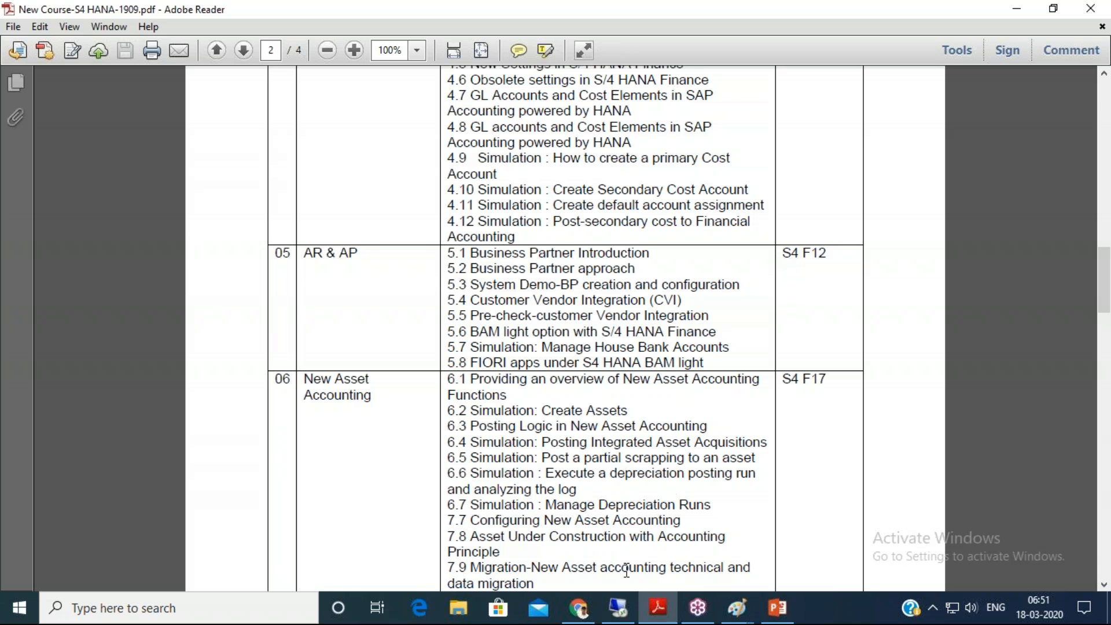
# - Return to the SAP IMG, collapse the General Ledger customizing preparations and view company code TA01's structure navigation session
pyautogui.click(630, 607)
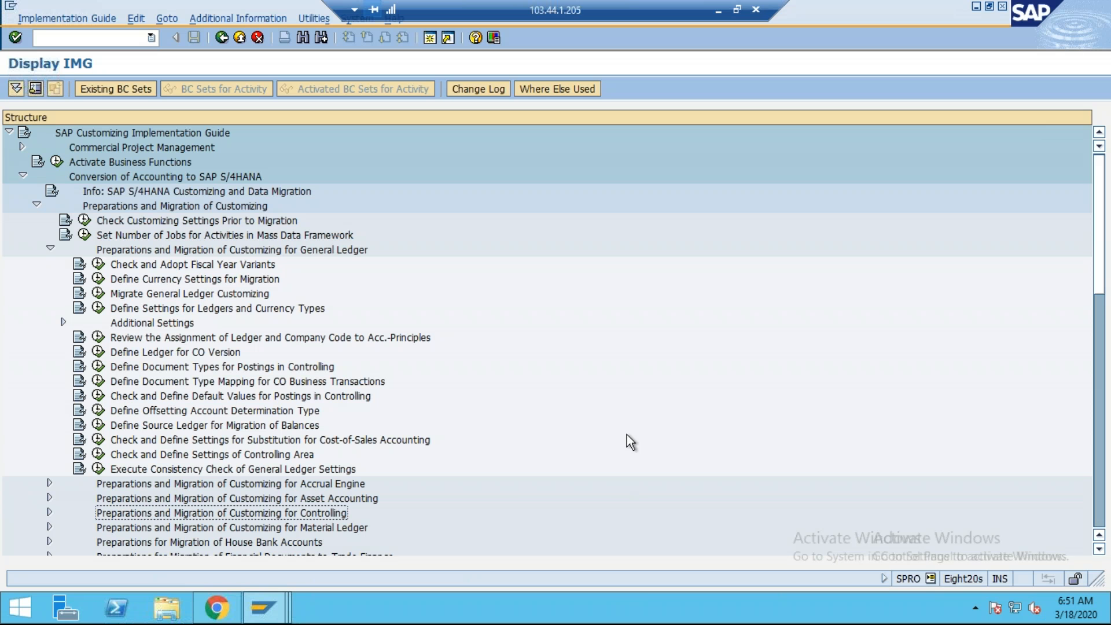
pyautogui.click(51, 248)
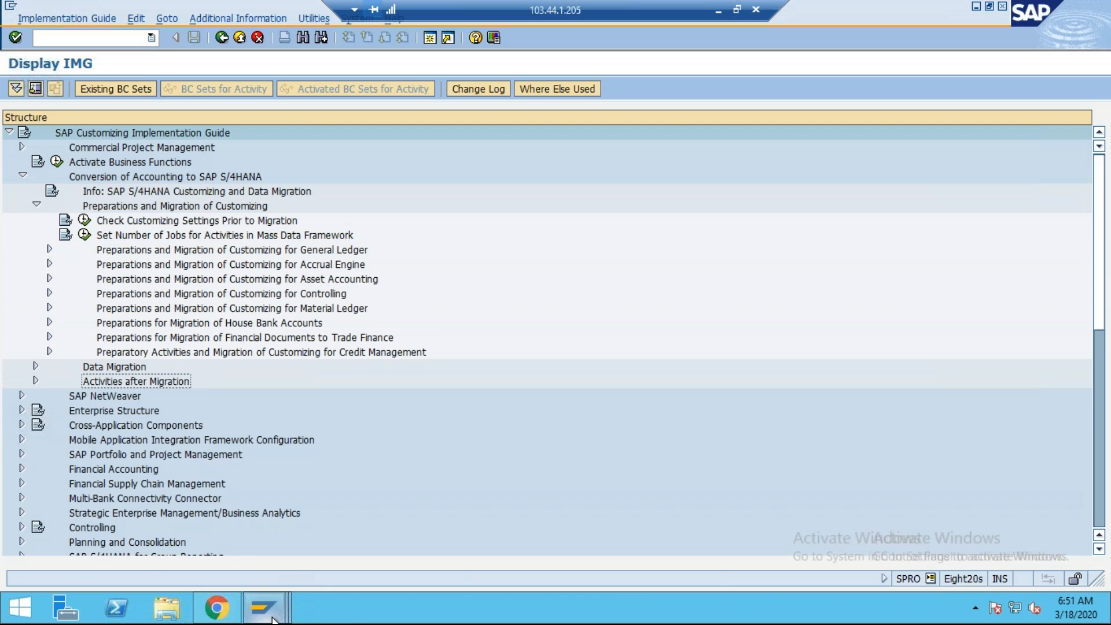
pyautogui.moveTo(272, 605)
pyautogui.click(586, 543)
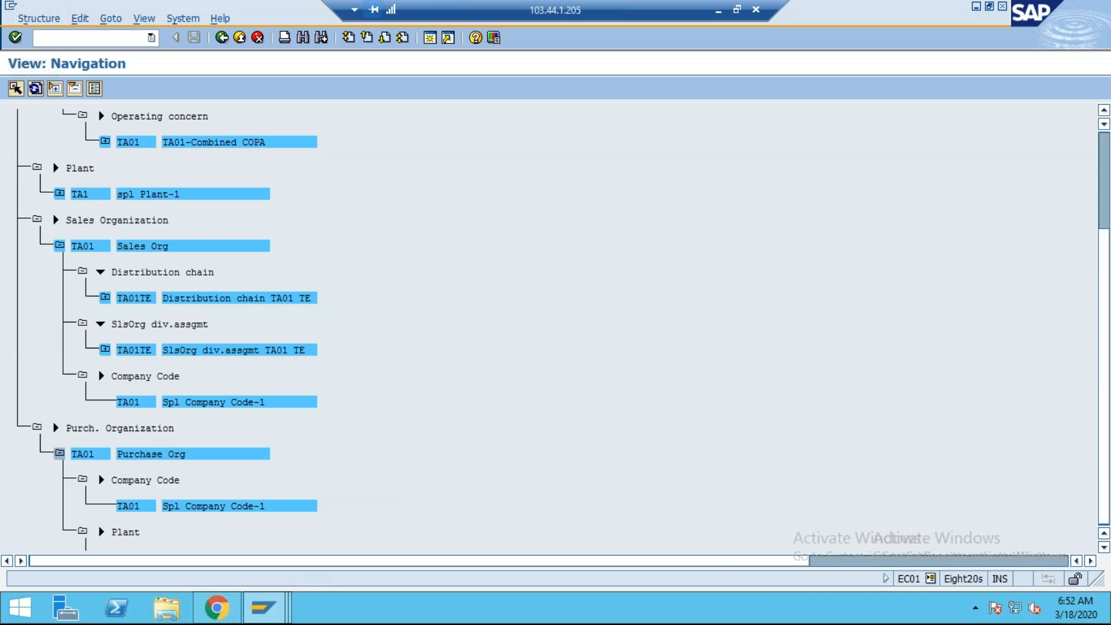
# - Start transaction se16n in the IMG session showing the conversion activities and load table FINSC_LD_CMP_AP
pyautogui.click(275, 614)
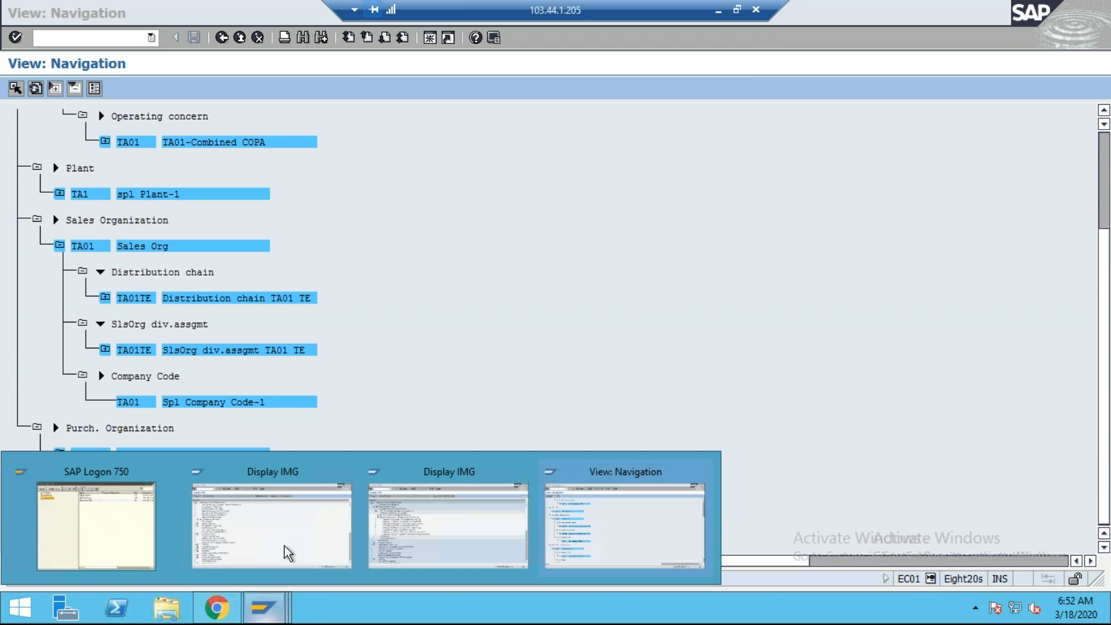
pyautogui.click(484, 479)
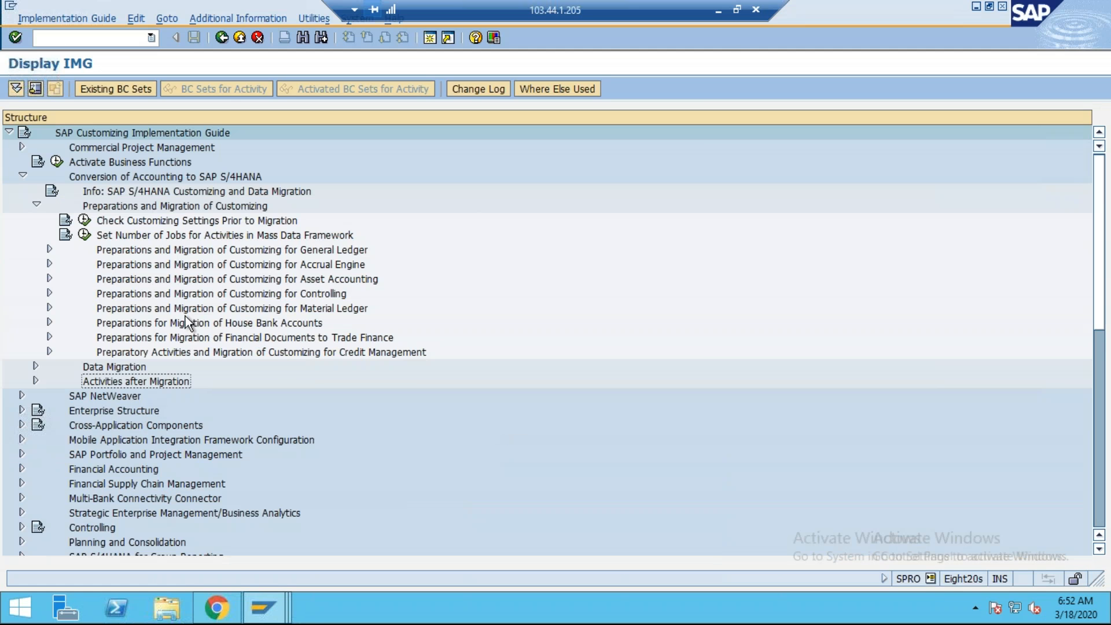
pyautogui.click(69, 38)
pyautogui.write('/nse16n')
pyautogui.press('Return')
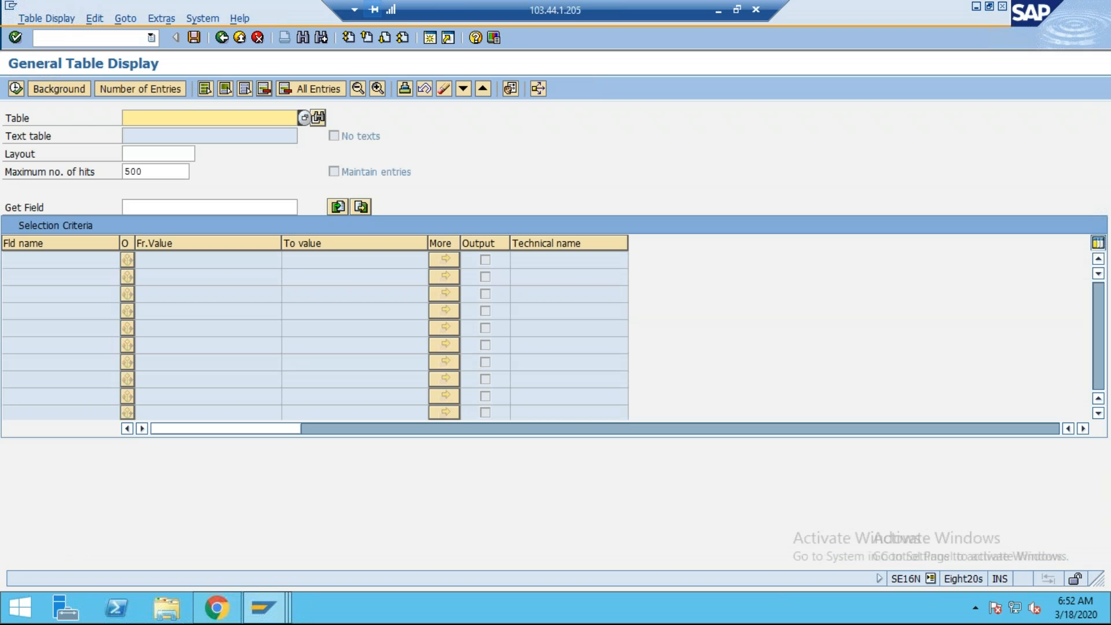
pyautogui.click(174, 115)
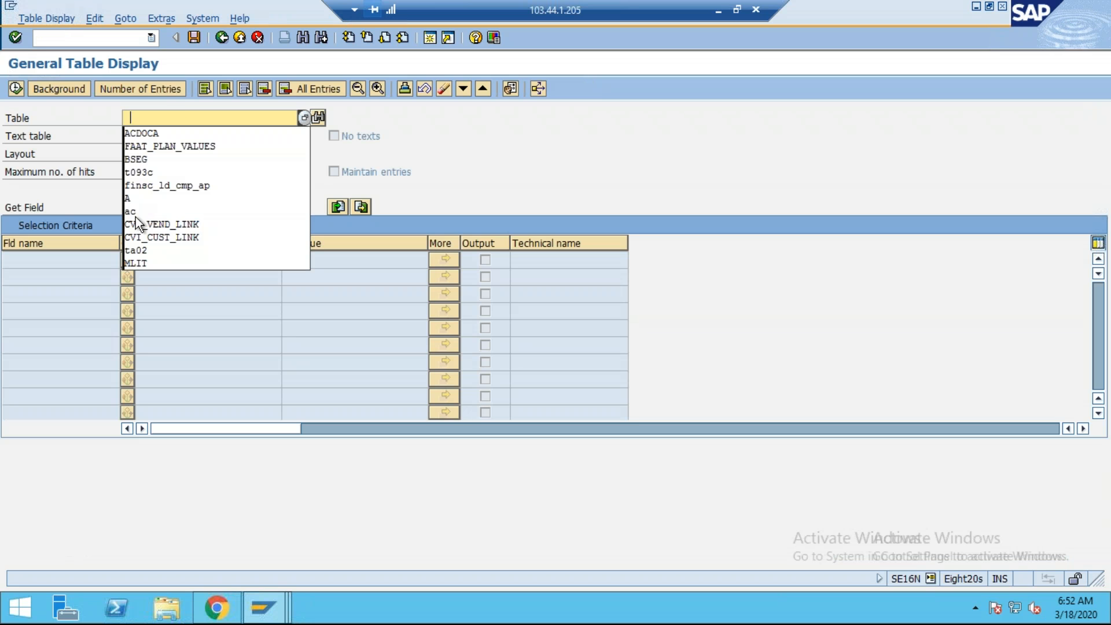
pyautogui.click(219, 187)
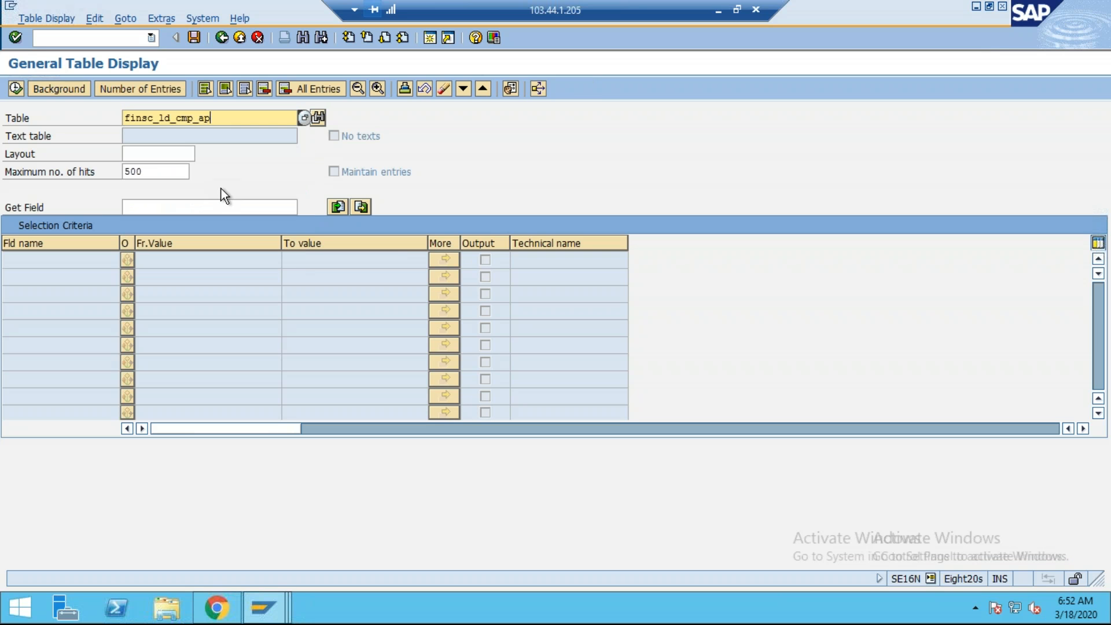
pyautogui.press('Return')
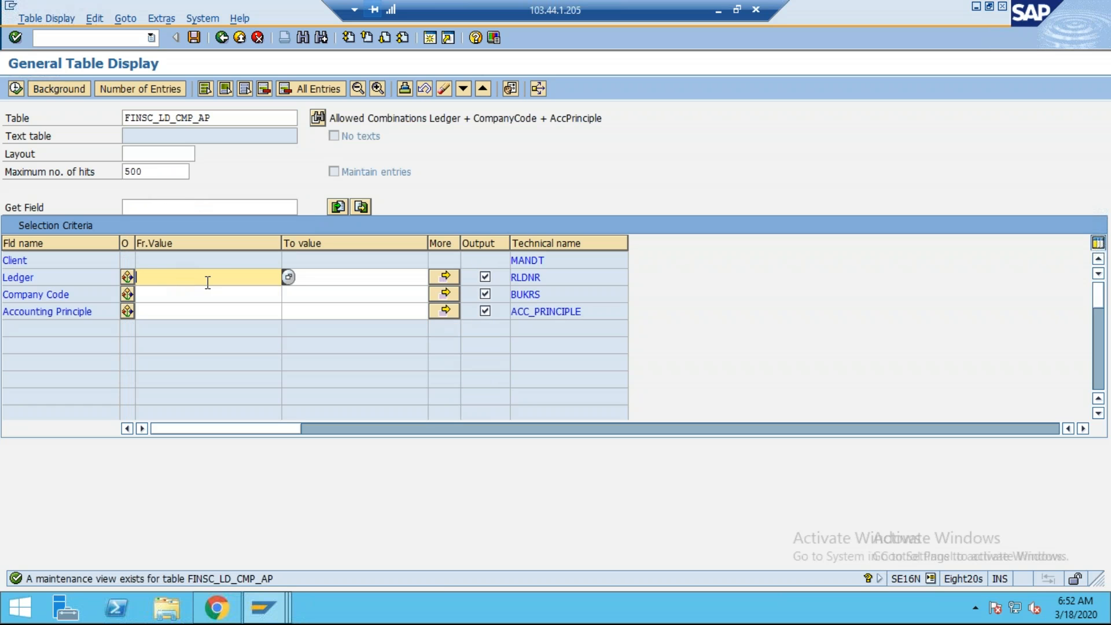
# - Restrict the table selection to company code TA01 and display the matching ledger and accounting principle entries
pyautogui.write('TA')
pyautogui.press('BackSpace')
pyautogui.press('BackSpace')
pyautogui.press('BackSpace')
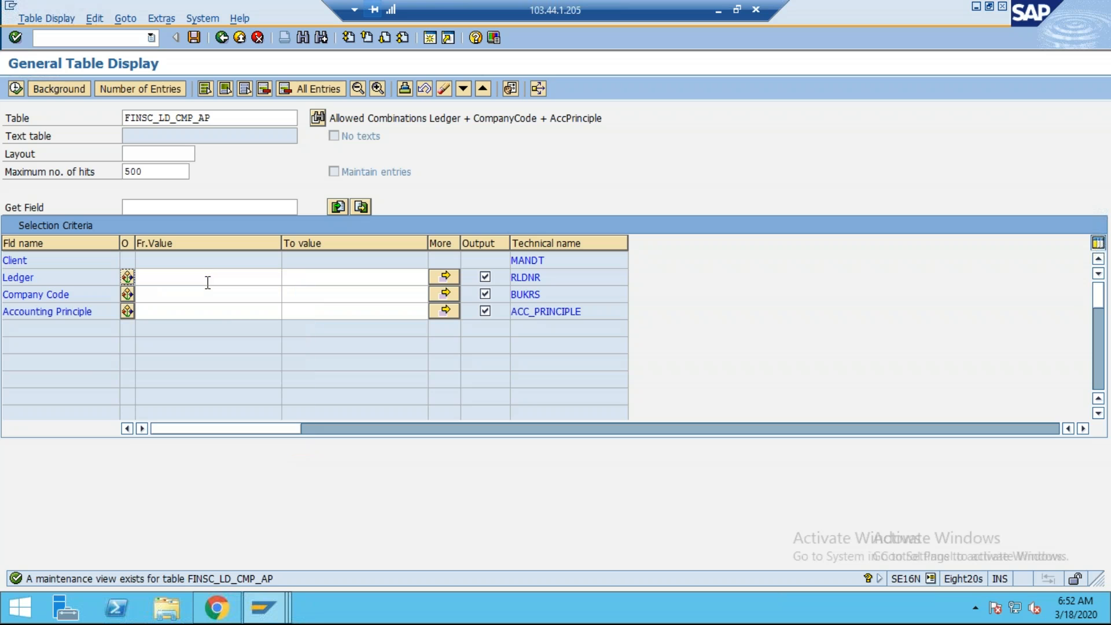
pyautogui.click(175, 299)
pyautogui.write('TA')
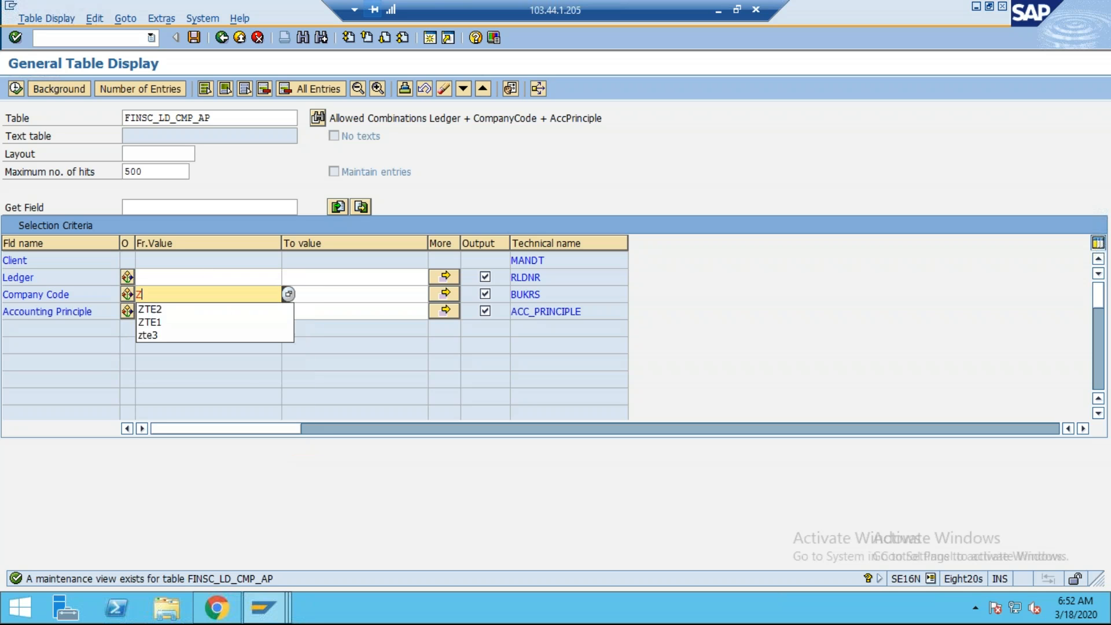
pyautogui.write('01')
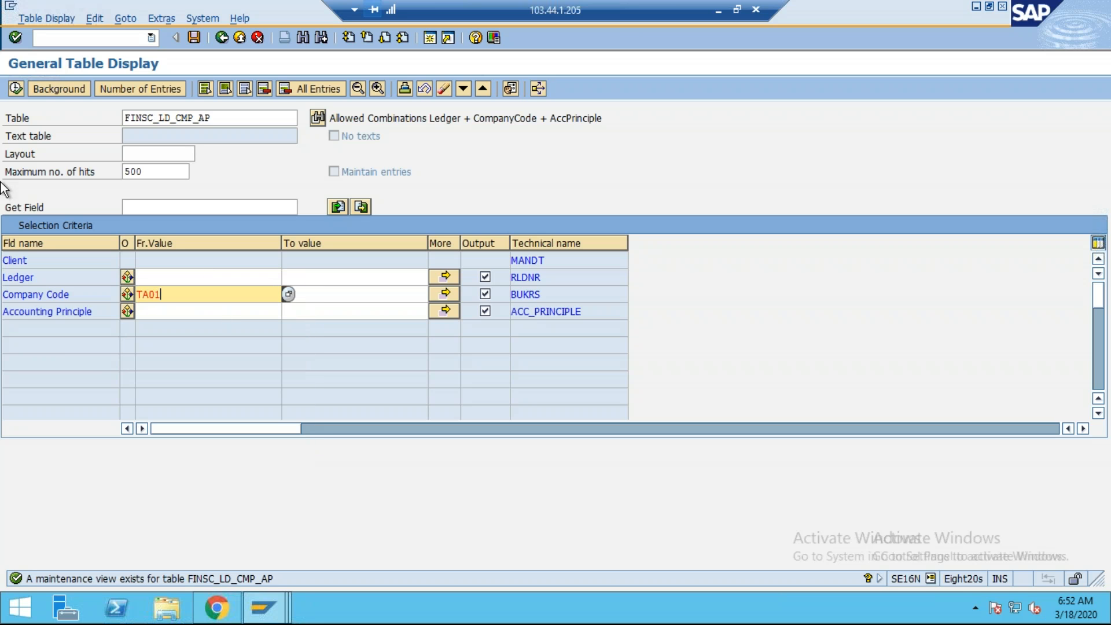
pyautogui.click(16, 88)
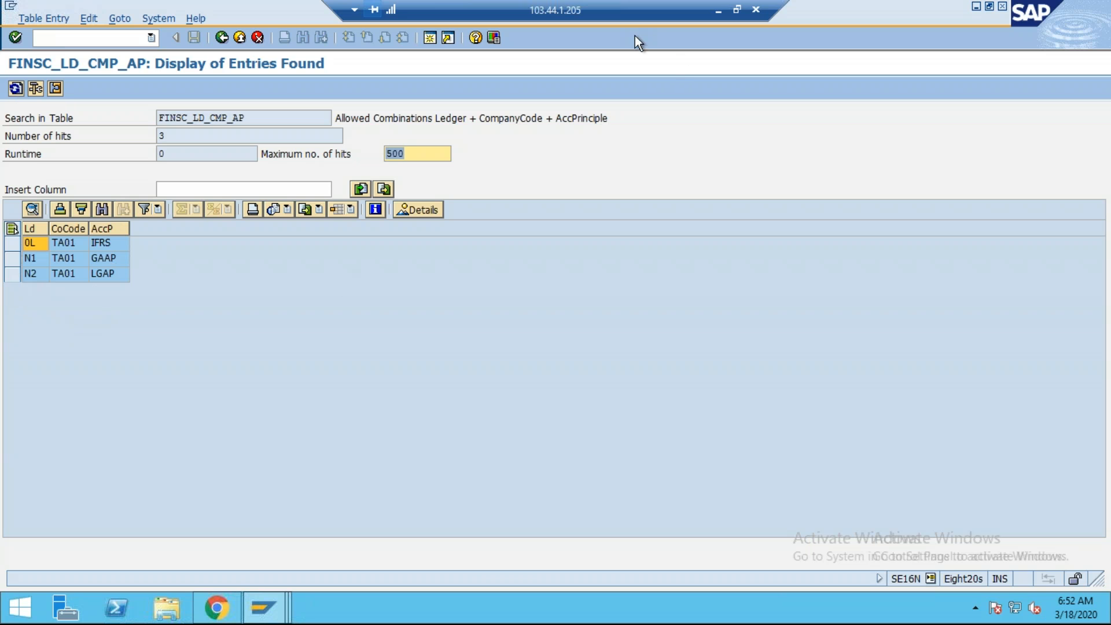
# - Look over the course PDF and the open Paint windows, and return to the SAP session with TA01's structure navigation
pyautogui.click(717, 12)
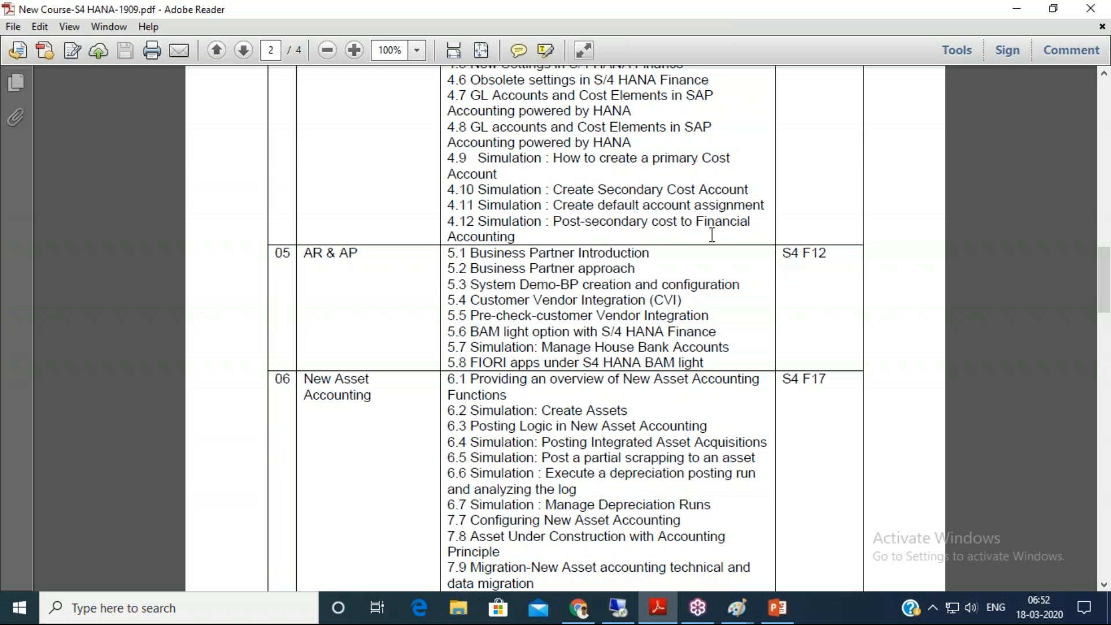
pyautogui.moveTo(737, 608)
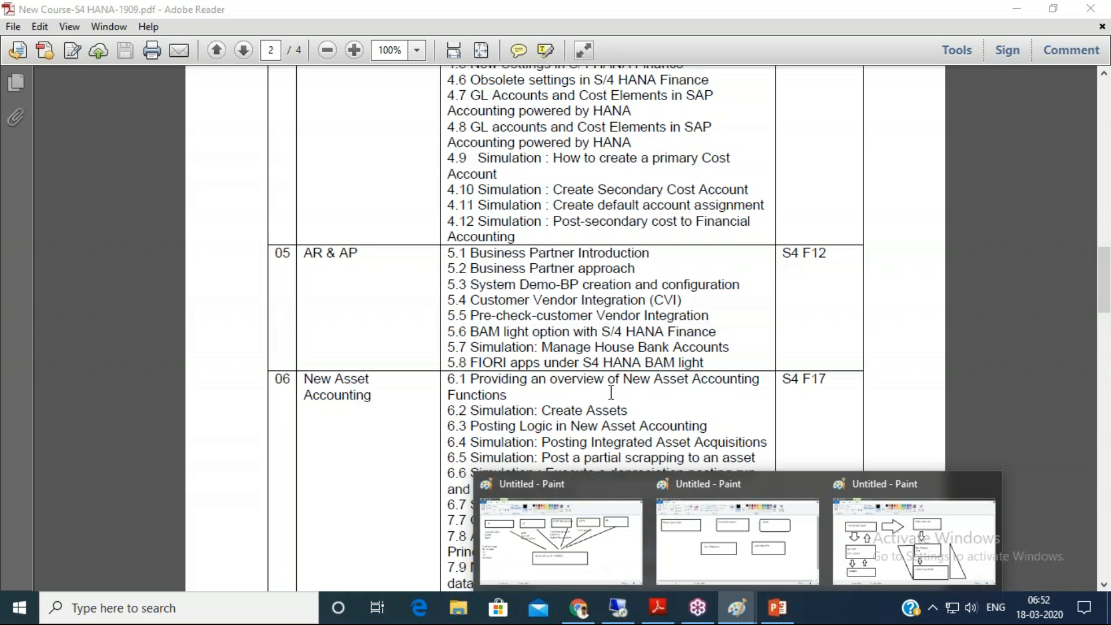
pyautogui.moveTo(678, 568)
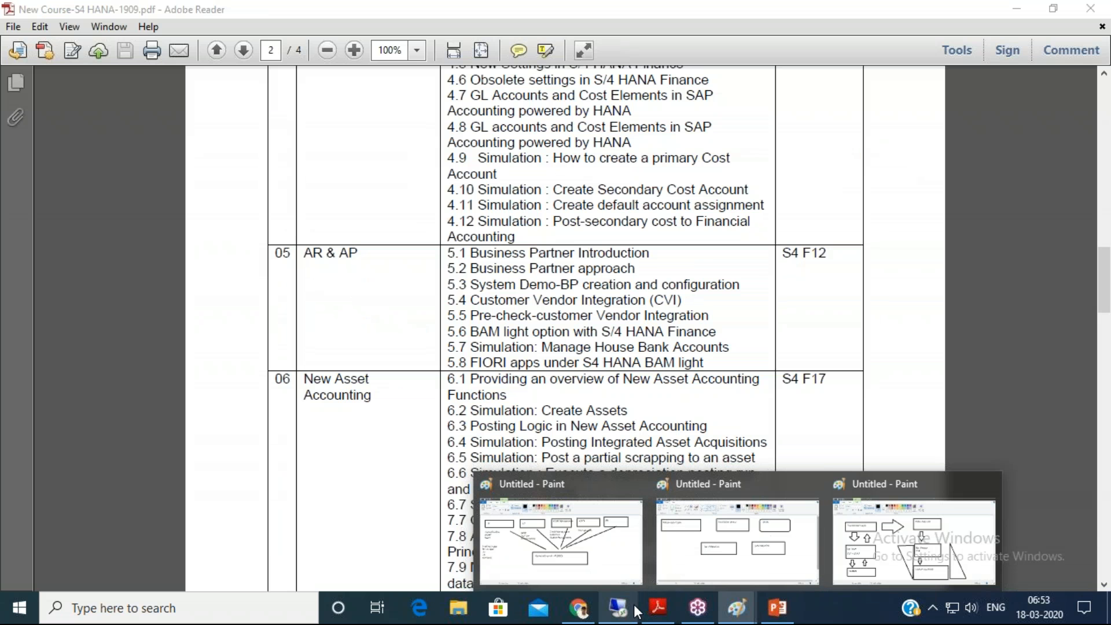
pyautogui.click(618, 607)
pyautogui.moveTo(262, 608)
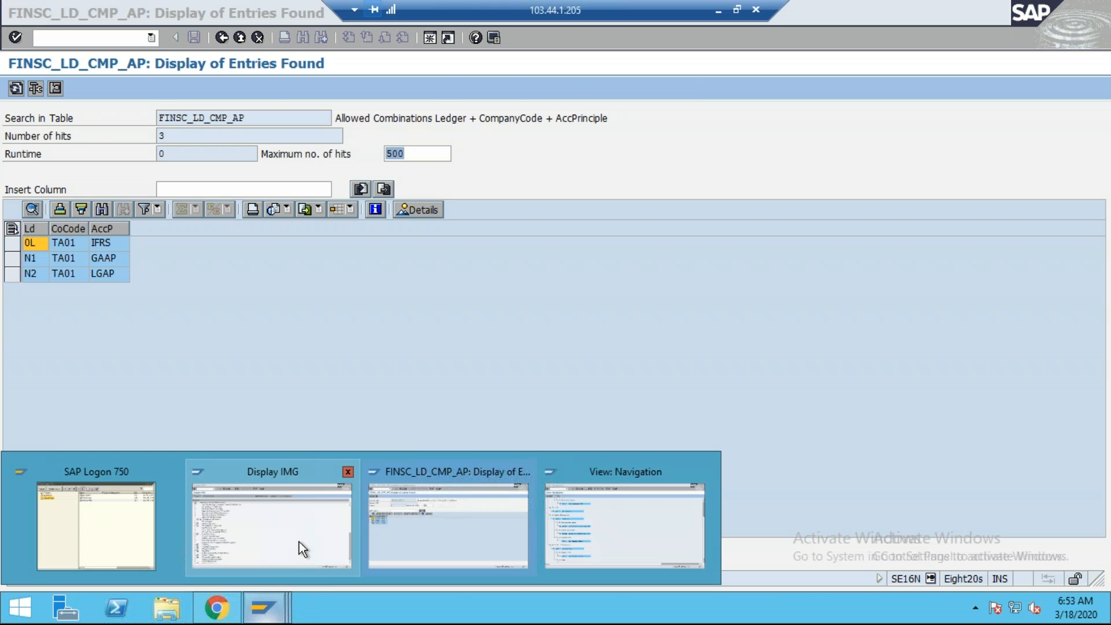
pyautogui.moveTo(299, 546)
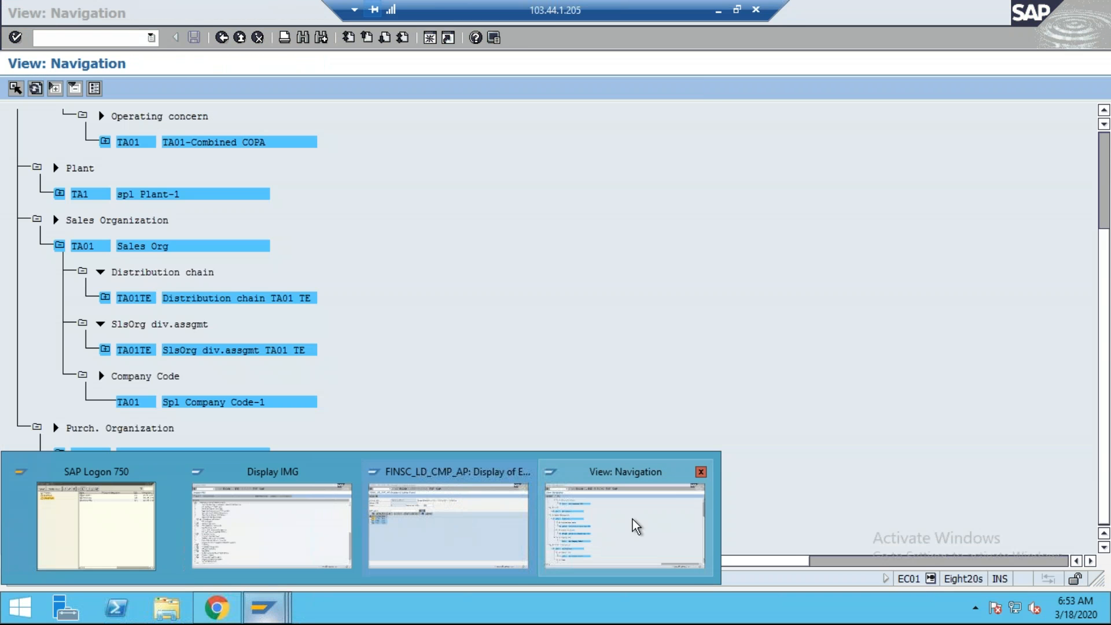
pyautogui.click(636, 526)
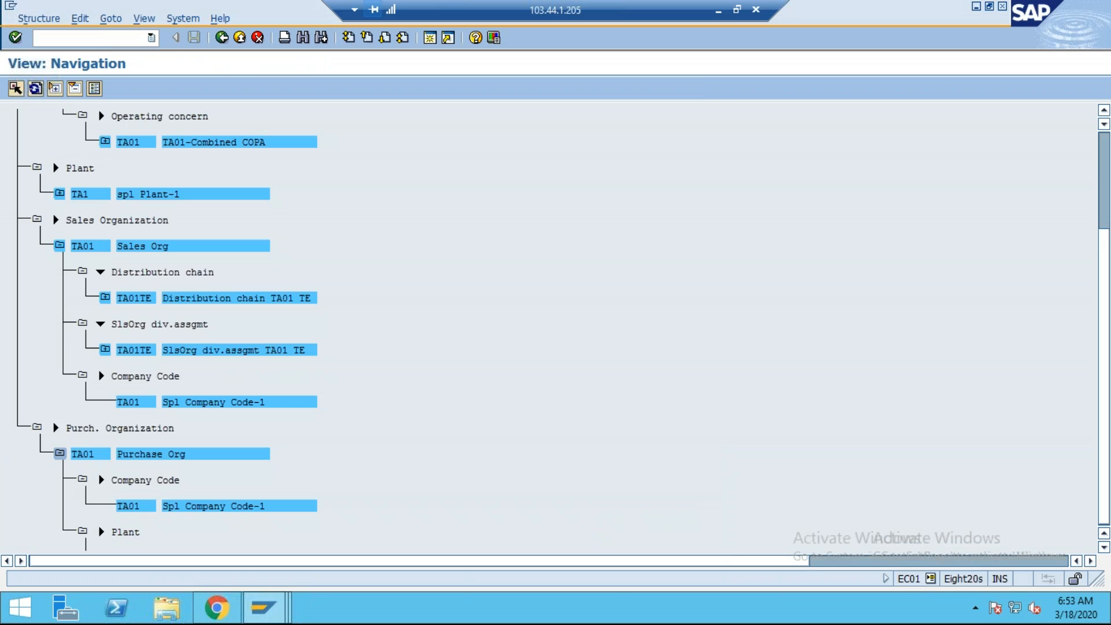
# - Start transaction FB03 in the session showing the FINSC_LD_CMP_AP entries
pyautogui.moveTo(262, 608)
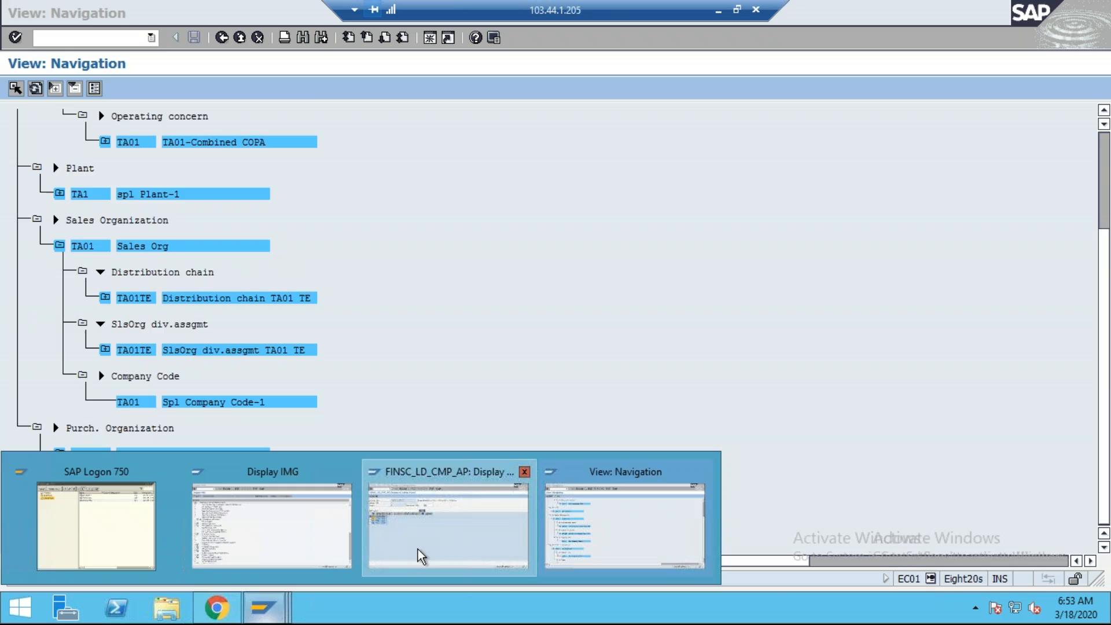
pyautogui.click(422, 556)
pyautogui.click(75, 36)
pyautogui.write('/')
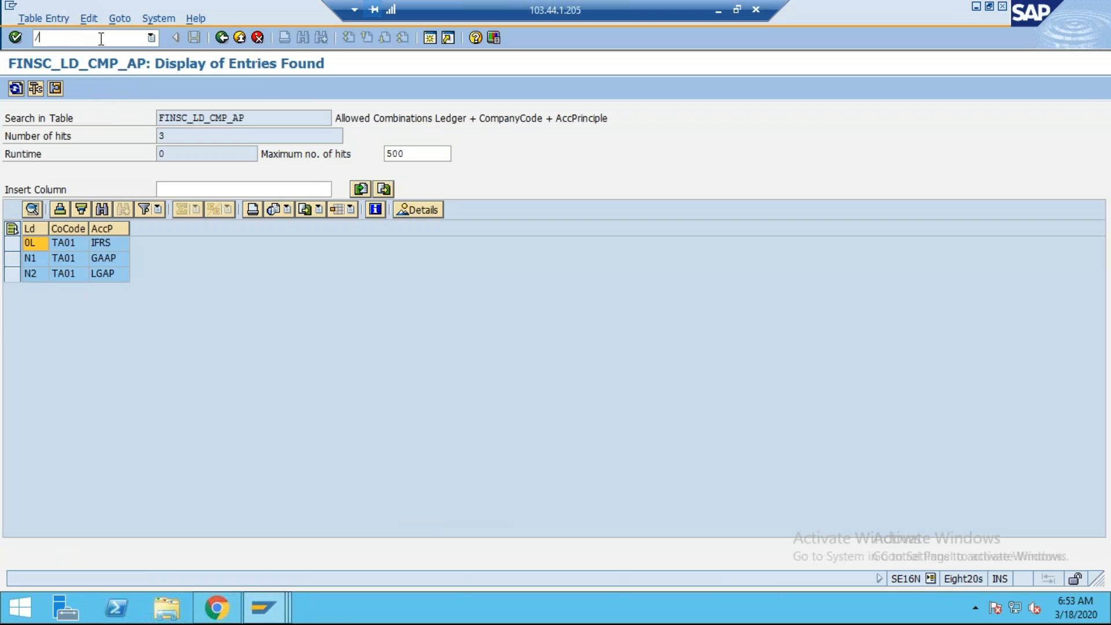
pyautogui.write('NFB03')
pyautogui.press('Return')
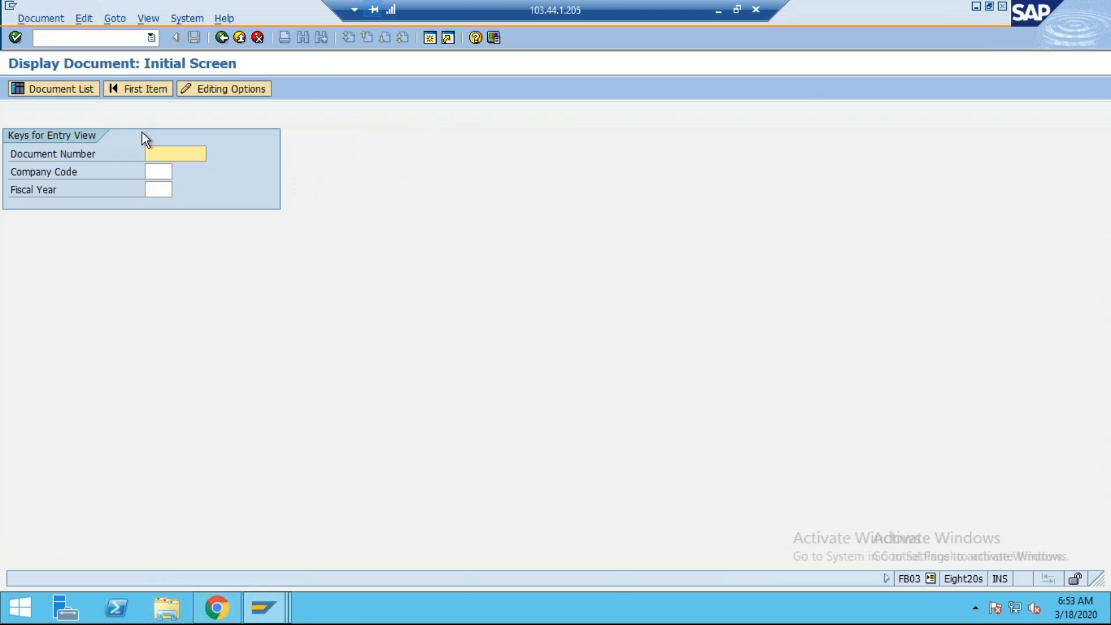
# - Open the document list selection and set the company code to TA01
pyautogui.click(81, 93)
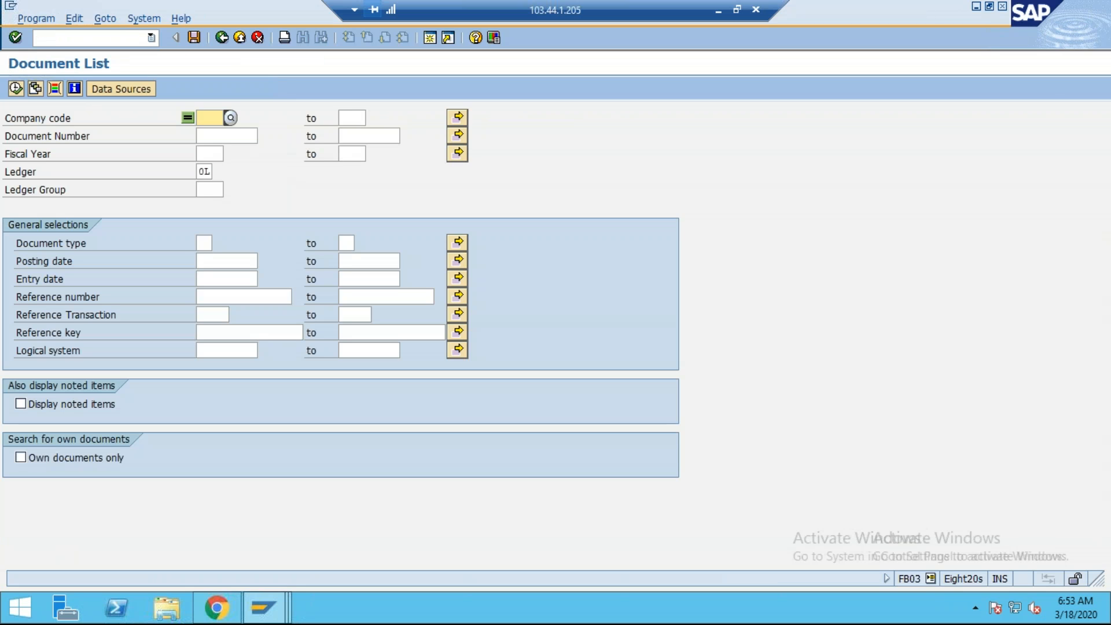
pyautogui.write('TY06')
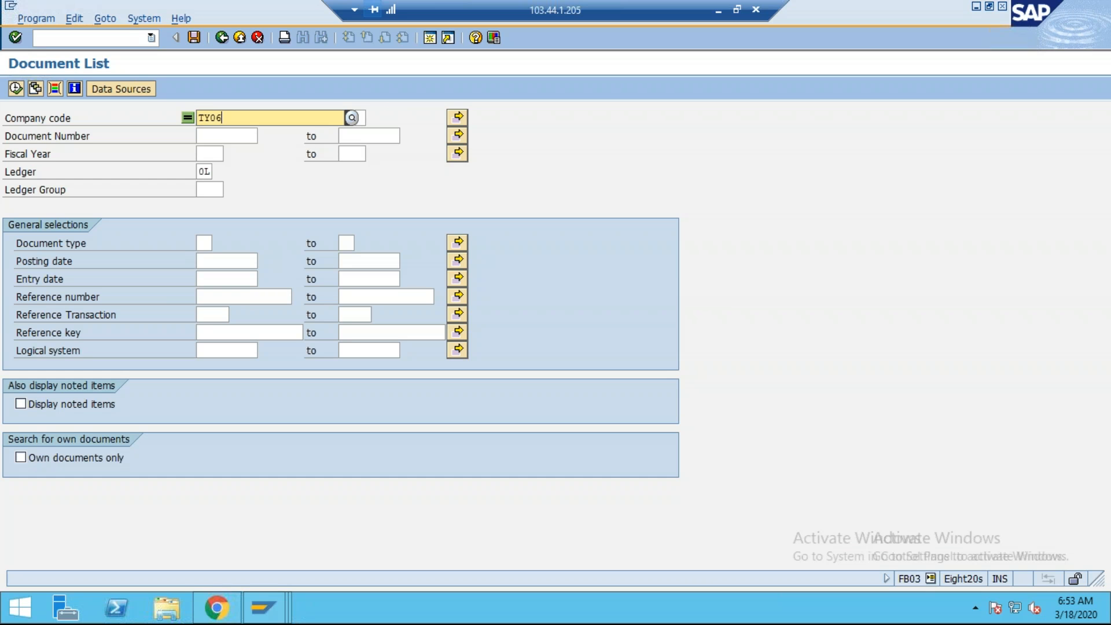
pyautogui.press('BackSpace')
pyautogui.press('BackSpace')
pyautogui.press('BackSpace')
pyautogui.press('BackSpace')
pyautogui.write('TA01')
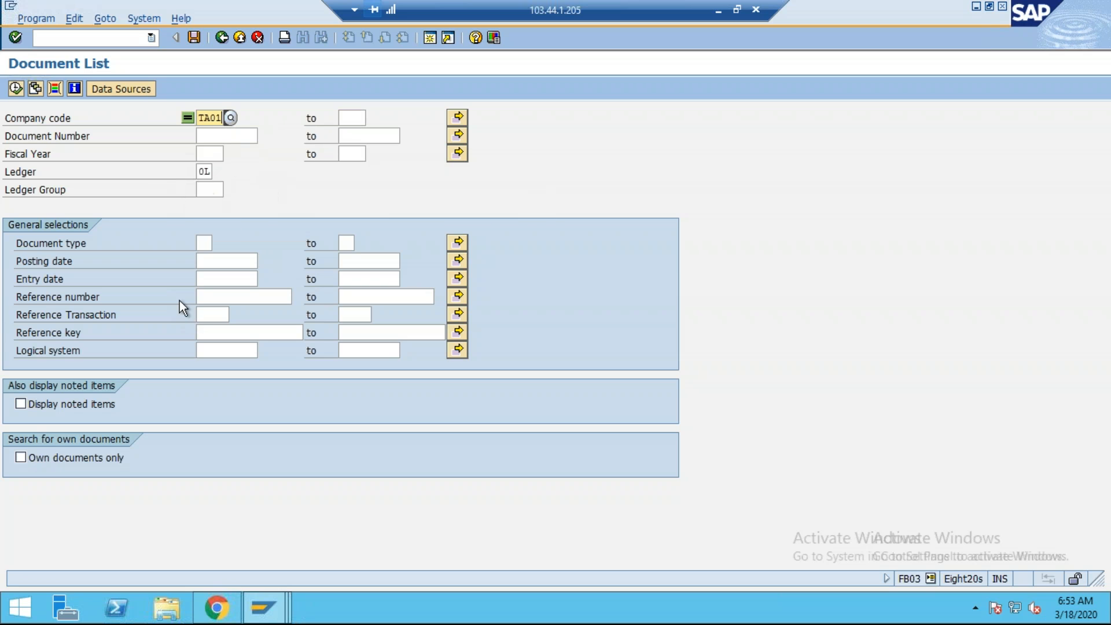
pyautogui.click(204, 243)
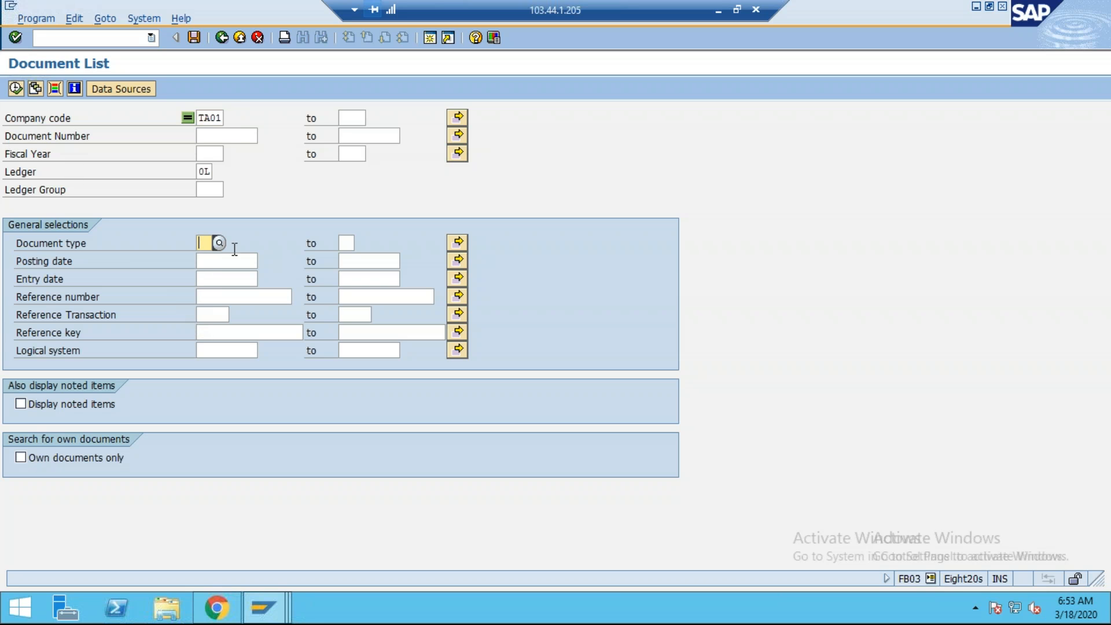
pyautogui.write('SA')
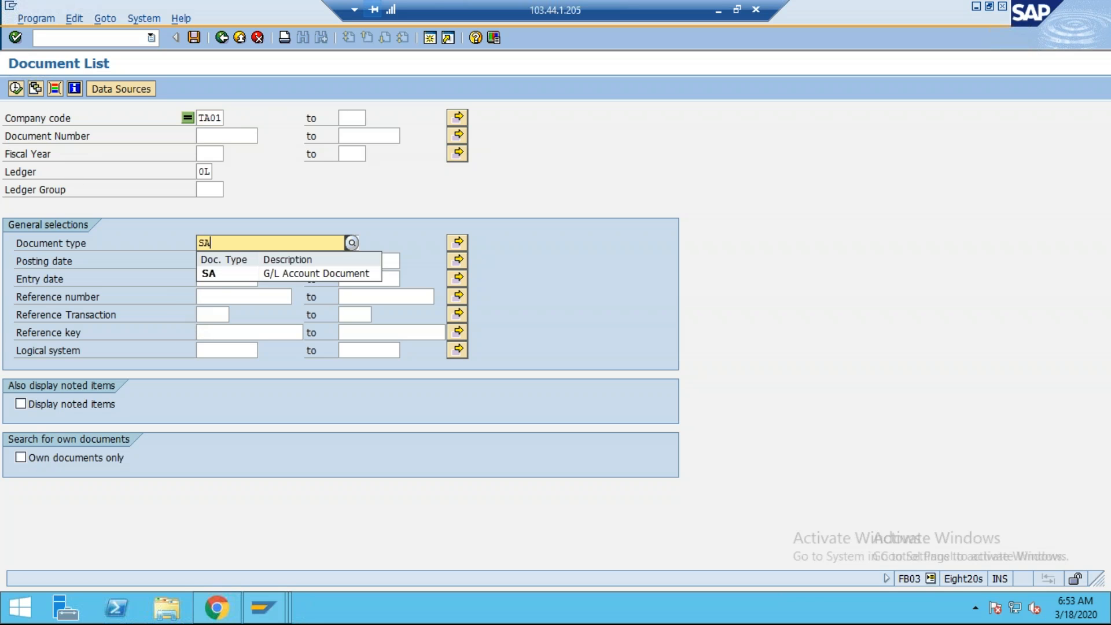
pyautogui.press('BackSpace')
pyautogui.press('BackSpace')
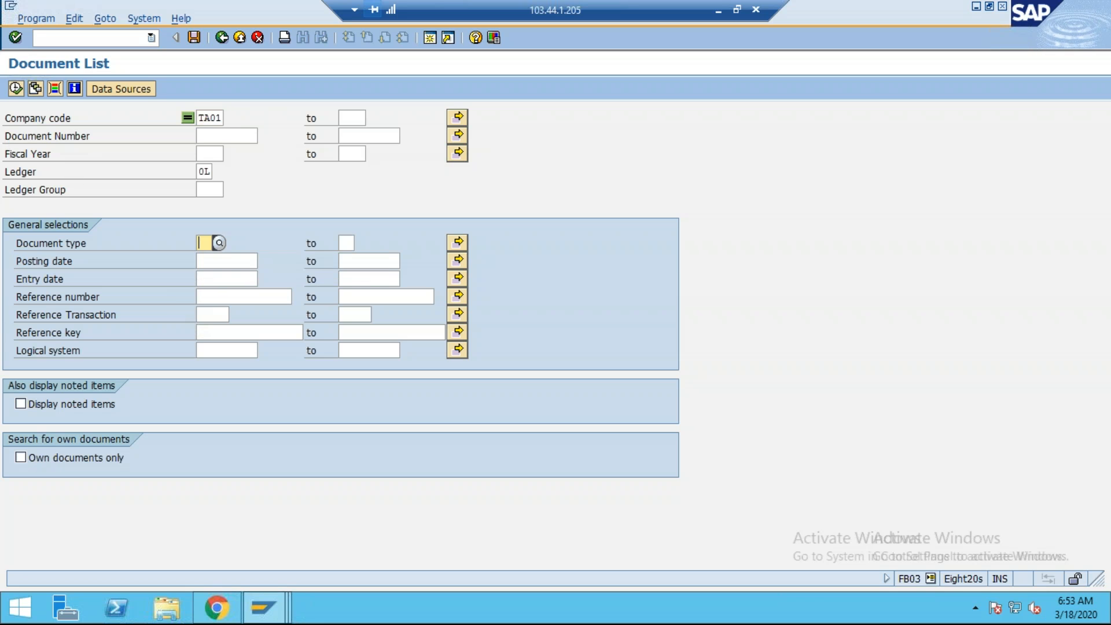
# - List company code TA01's documents and display document 10000 in the general ledger view
pyautogui.click(16, 89)
pyautogui.click(16, 89)
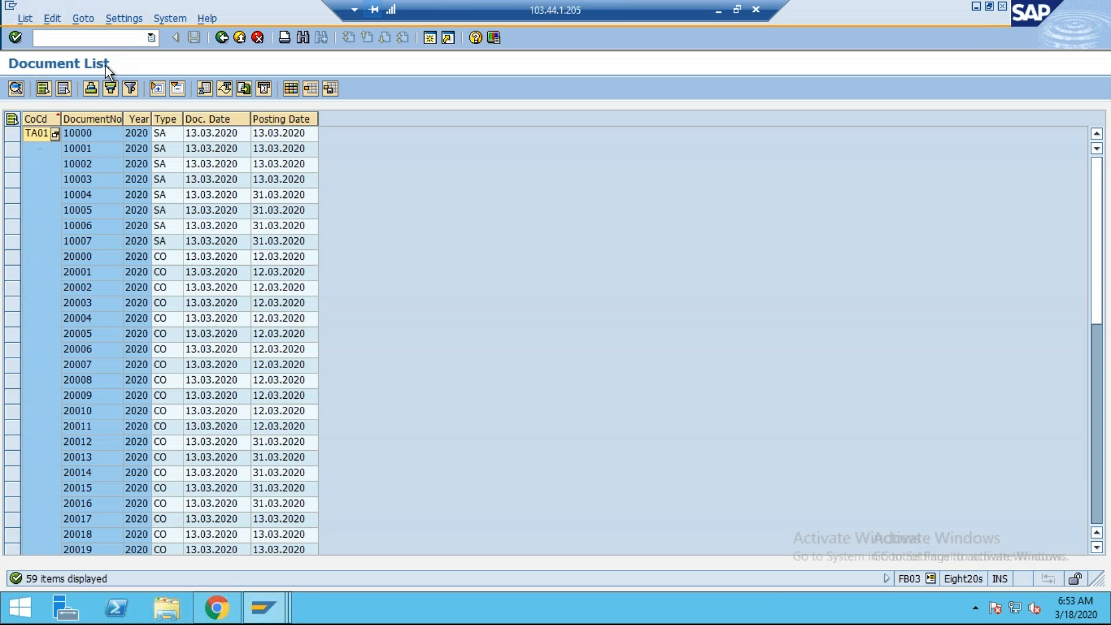
pyautogui.doubleClick(90, 132)
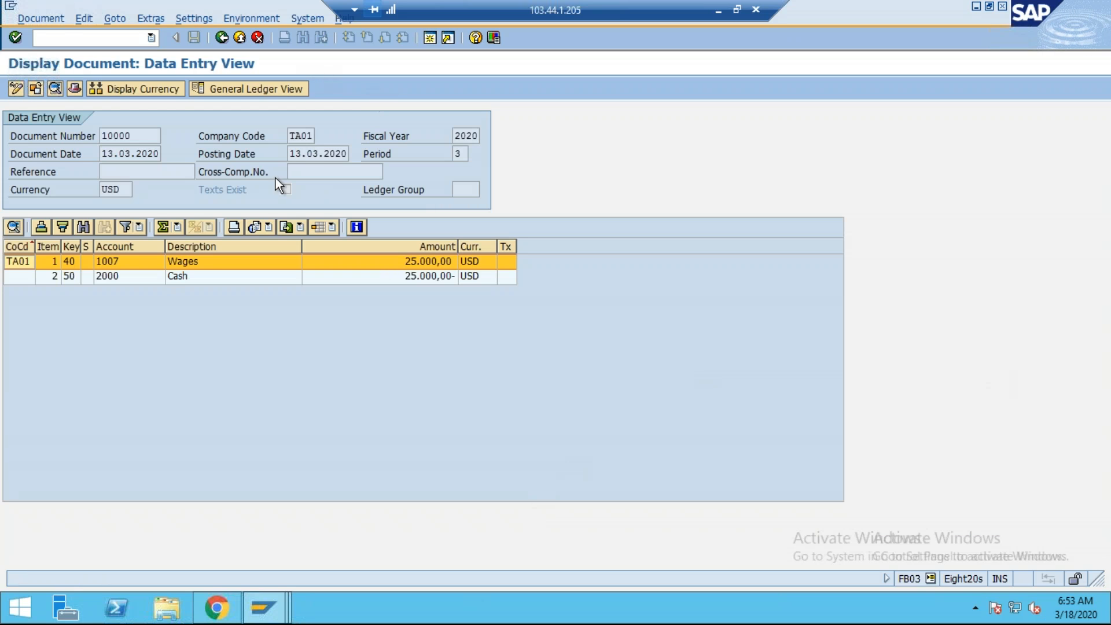
pyautogui.click(261, 89)
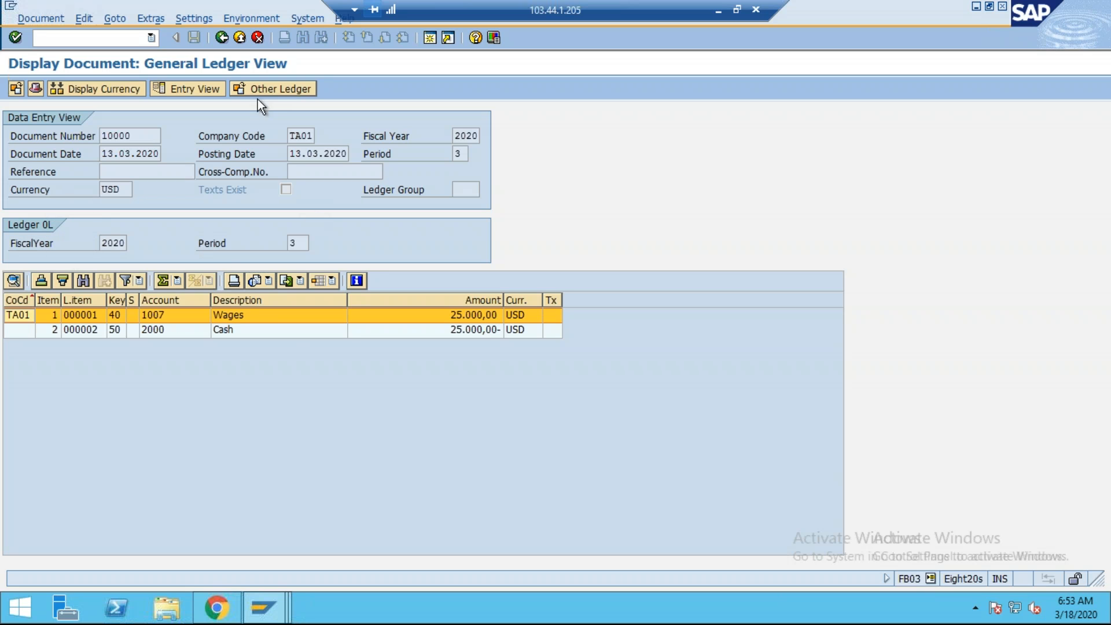
# - Switch document 10000's general ledger view to the non-leading ledger N1
pyautogui.moveTo(138, 137); pyautogui.dragTo(8, 140)
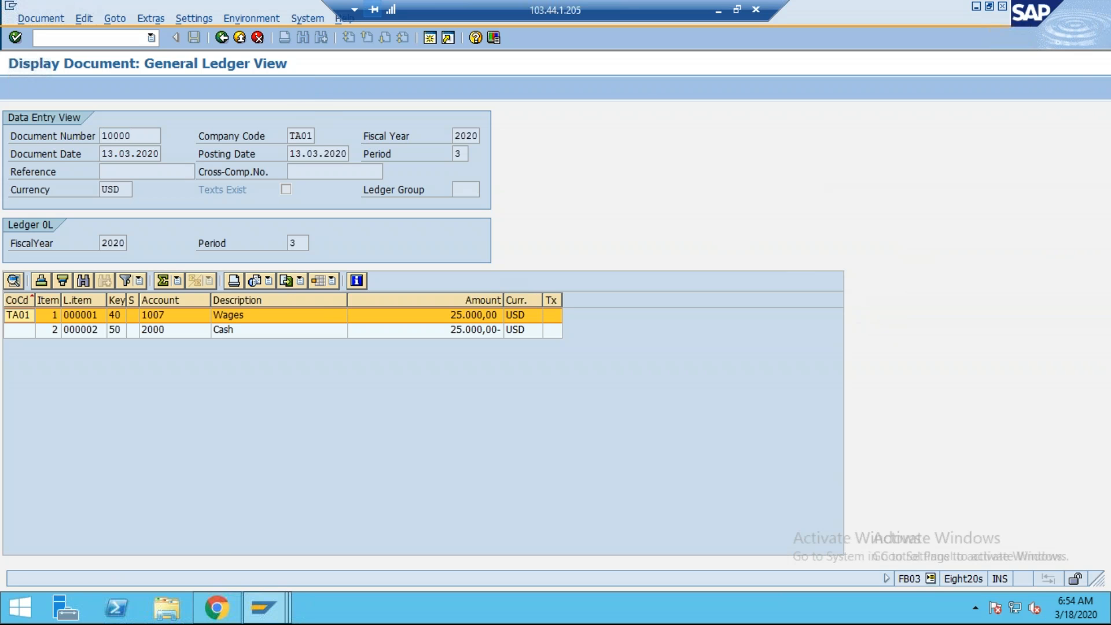
pyautogui.click(223, 354)
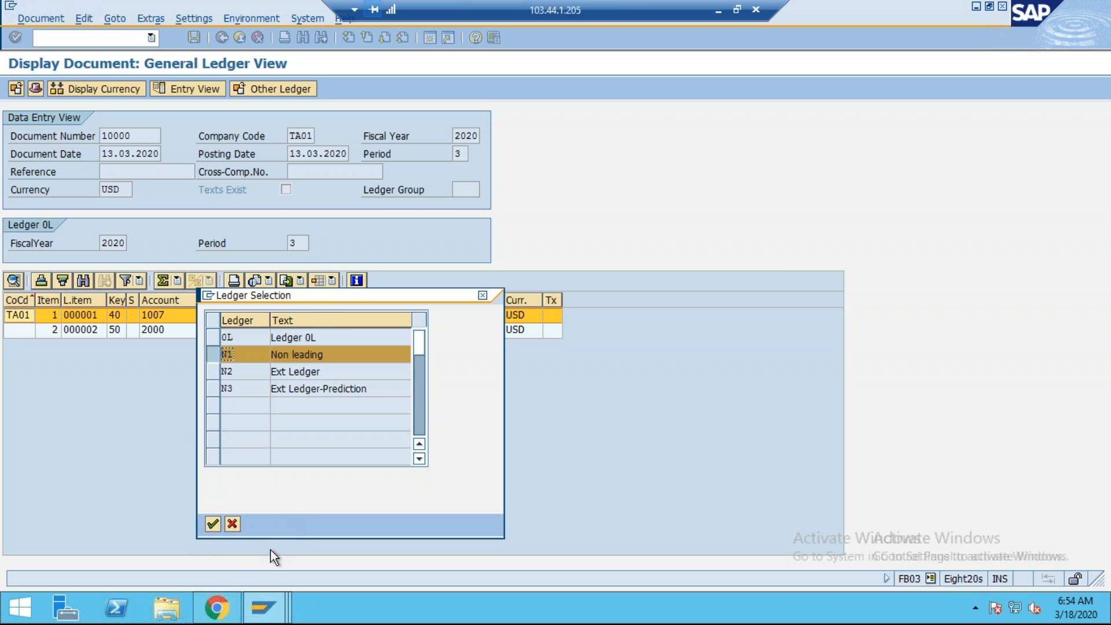
pyautogui.click(213, 524)
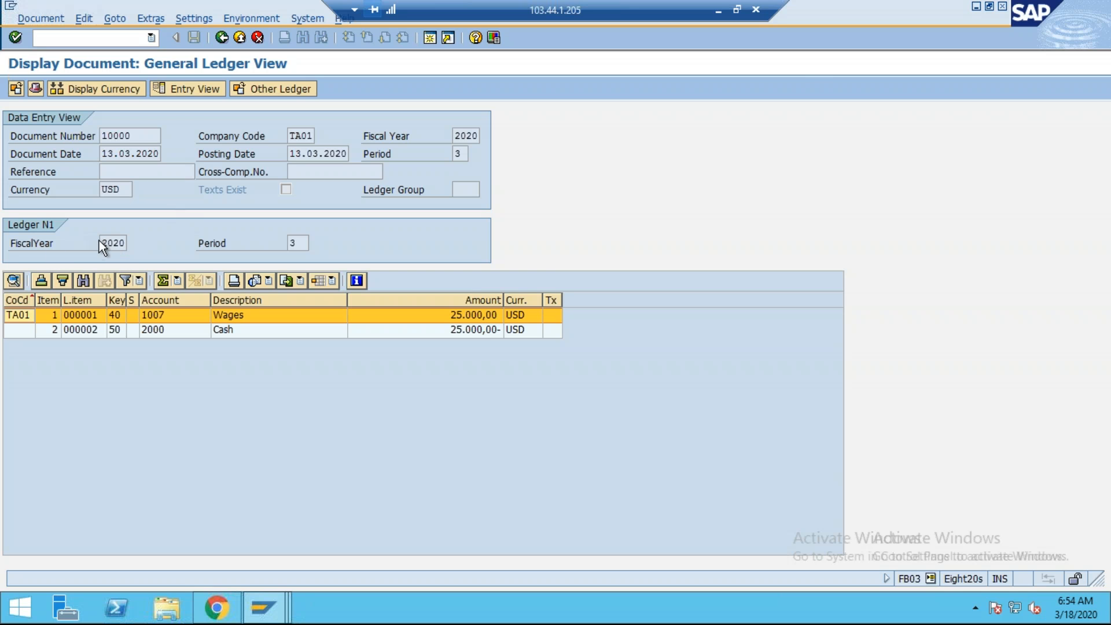
# - Switch to the other system's SAP session showing the customizing guide and start transaction FB03
pyautogui.click(718, 10)
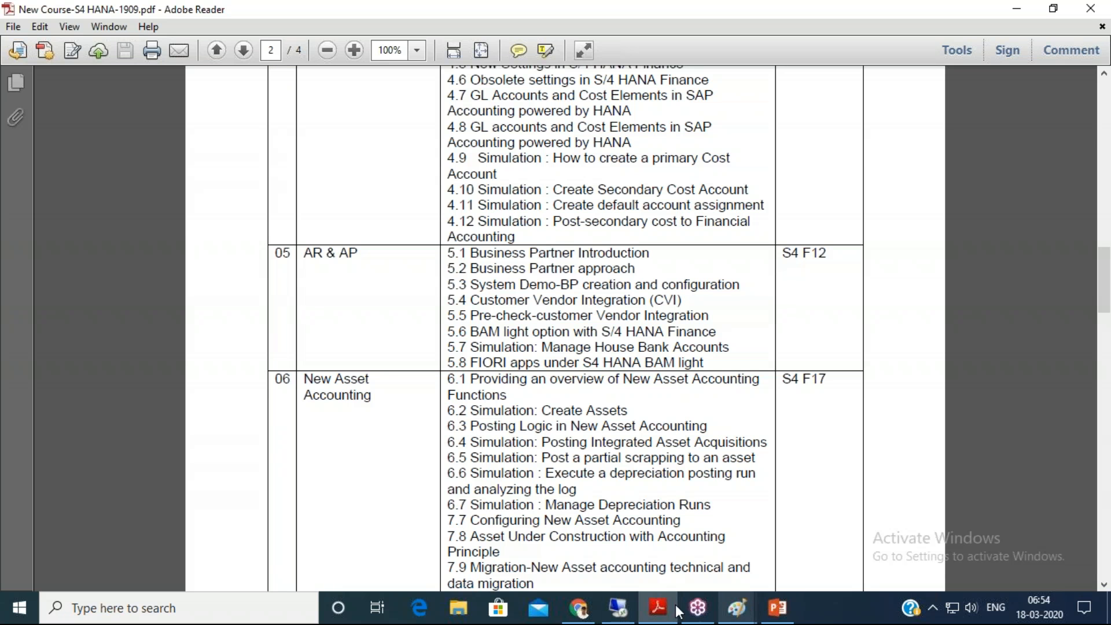
pyautogui.click(635, 605)
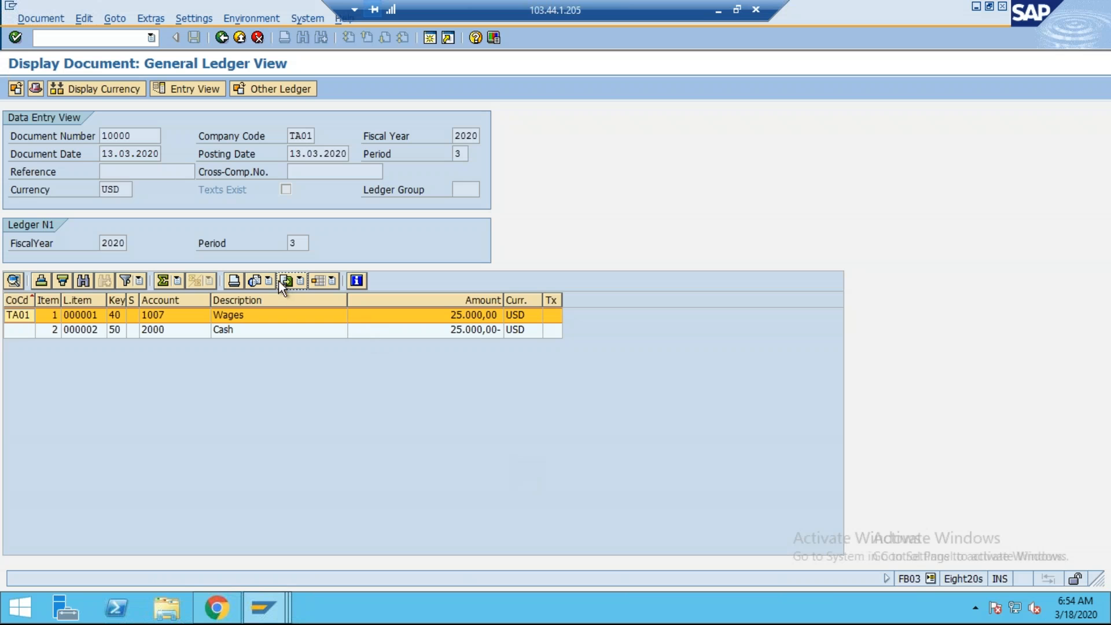
pyautogui.moveTo(269, 608)
pyautogui.click(314, 525)
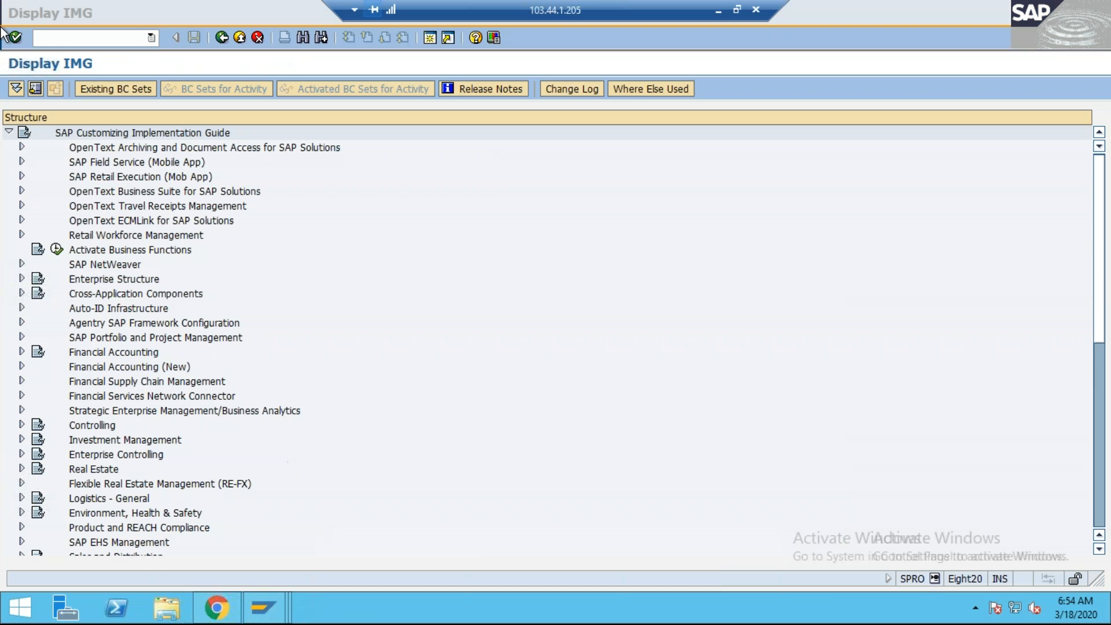
pyautogui.write('/NFB0')
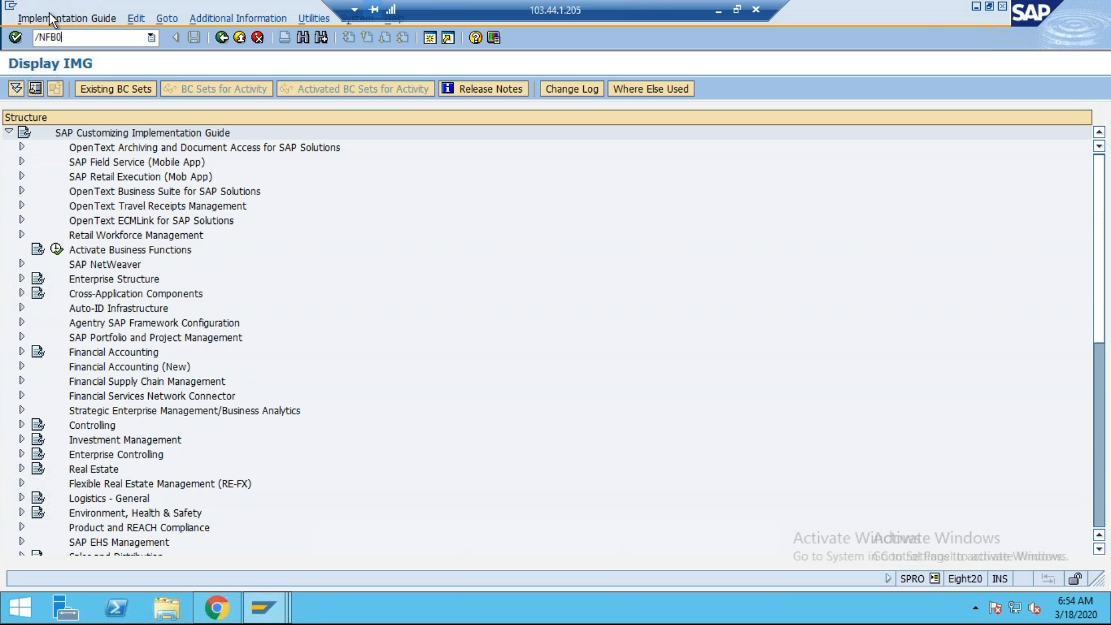
pyautogui.write('3')
pyautogui.press('Return')
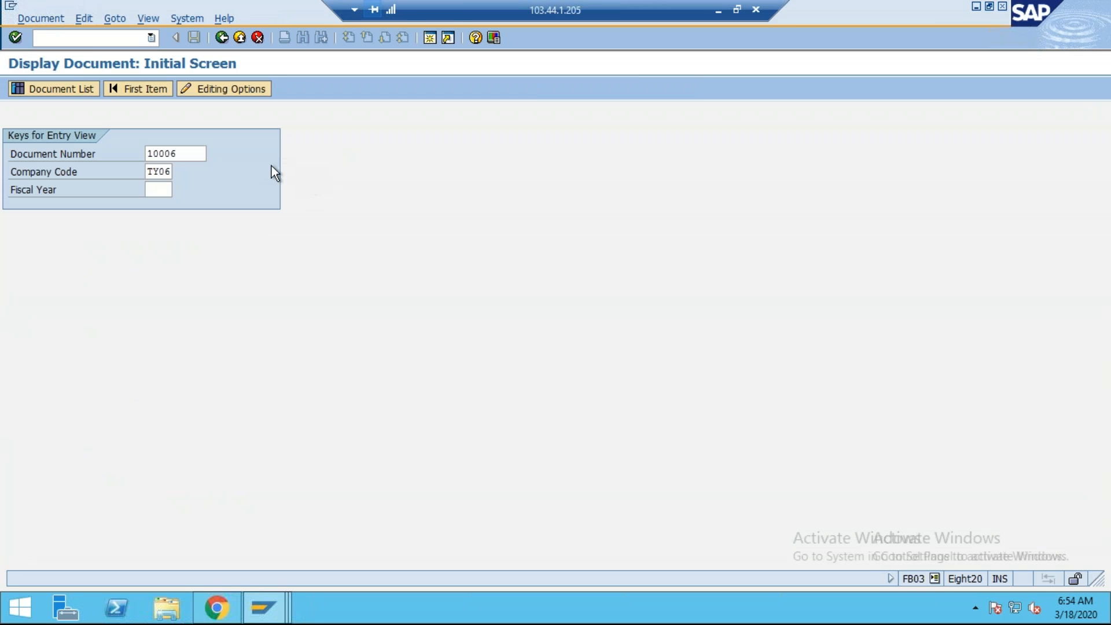
# - Display document 10006 of company code TY06 in the general ledger view and switch it to ledger T1
pyautogui.press('Return')
pyautogui.click(293, 300)
pyautogui.click(296, 470)
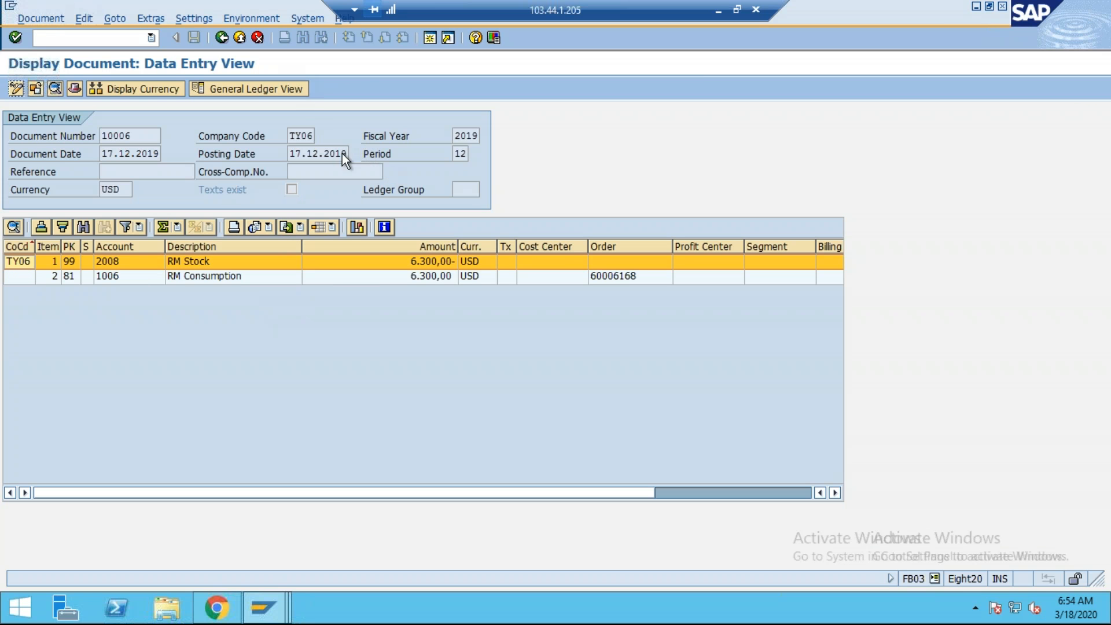
pyautogui.click(283, 89)
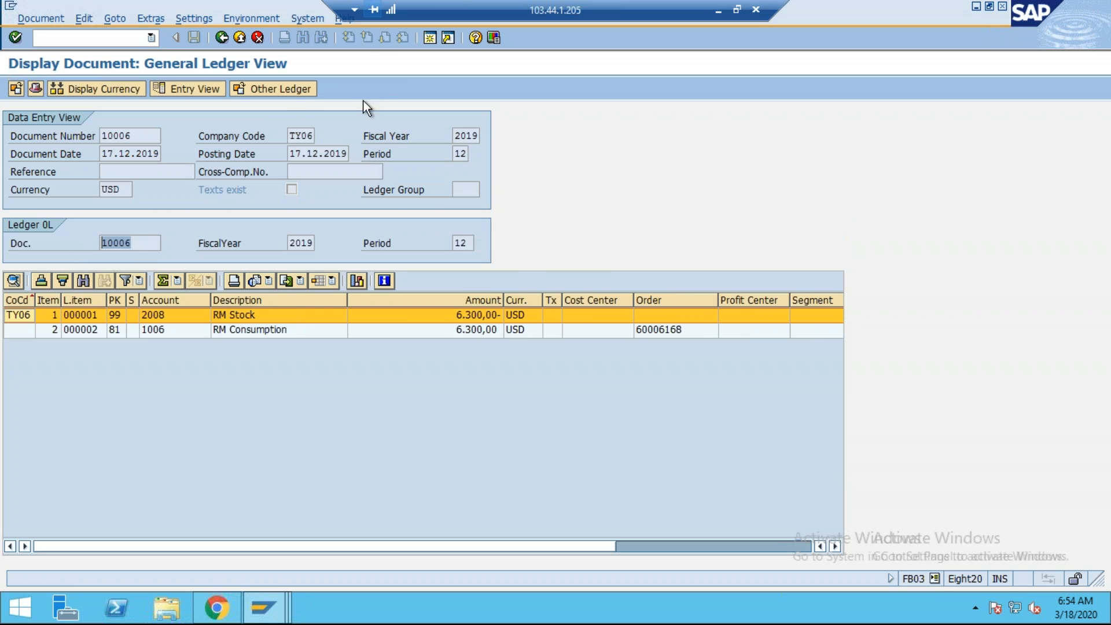
pyautogui.hotkey('ctrl', 'F8')
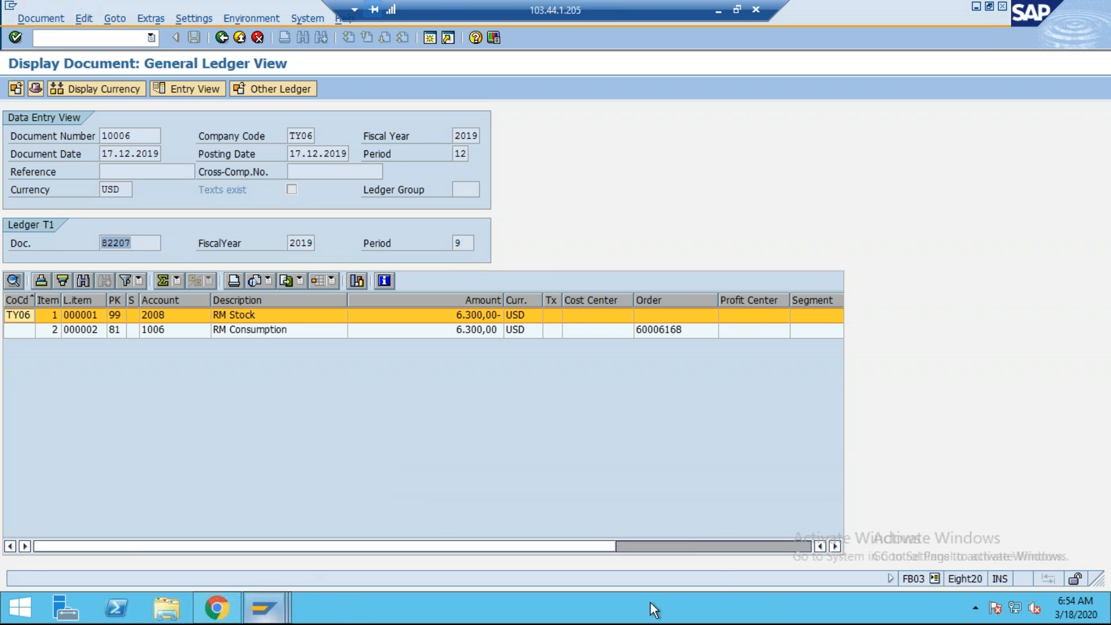
# - Return to TA01's document 10000, display it for extension ledger N2 and highlight its document number
pyautogui.click(263, 608)
pyautogui.click(460, 552)
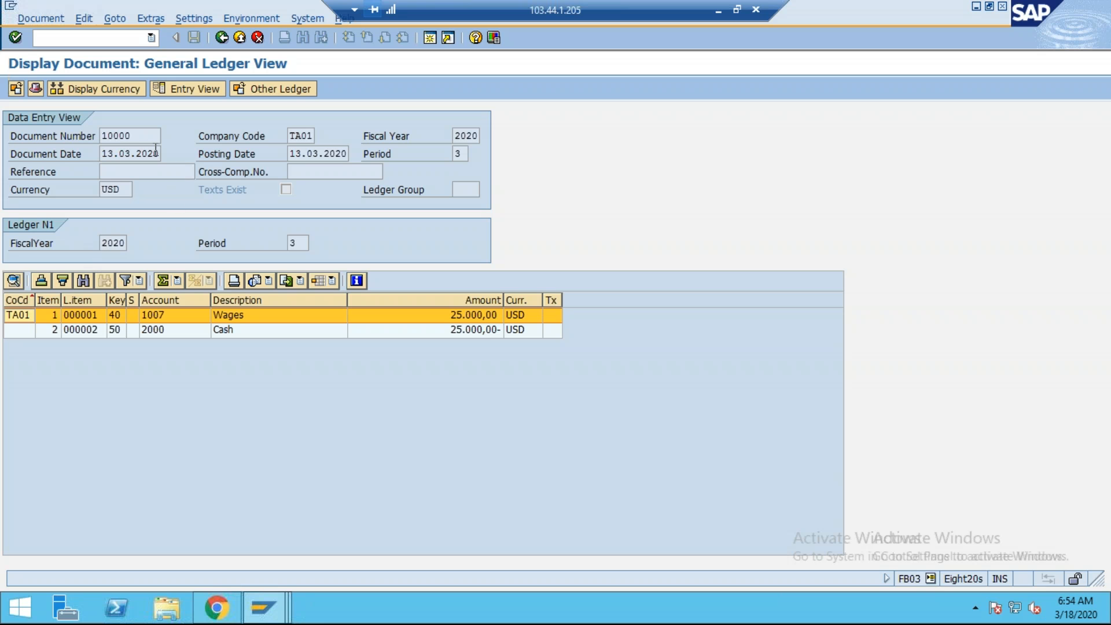
pyautogui.click(273, 89)
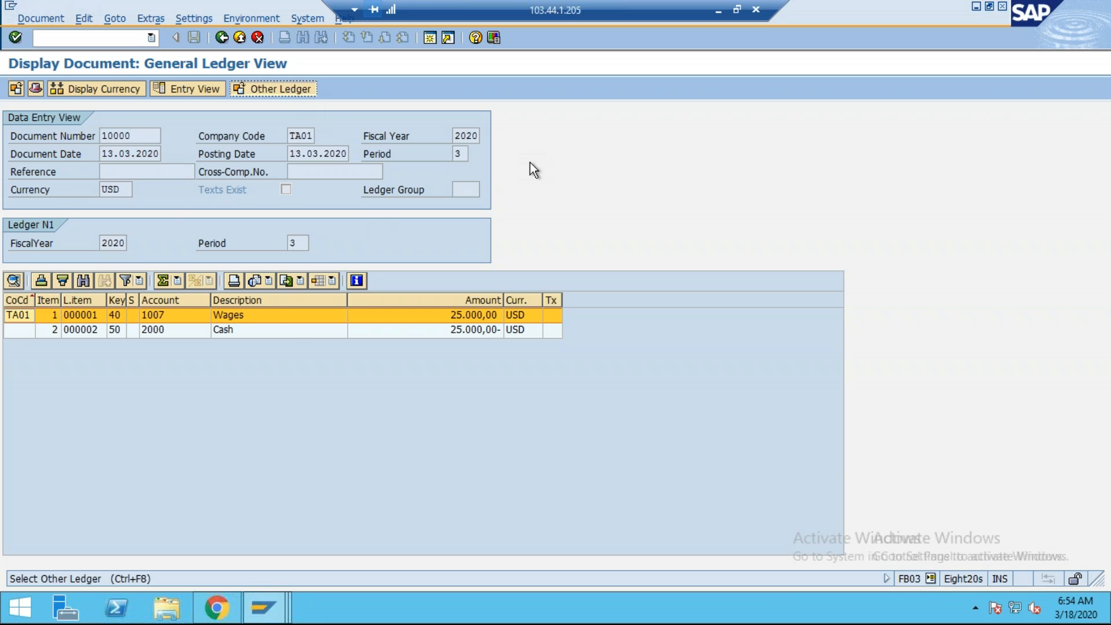
pyautogui.click(211, 372)
pyautogui.click(213, 524)
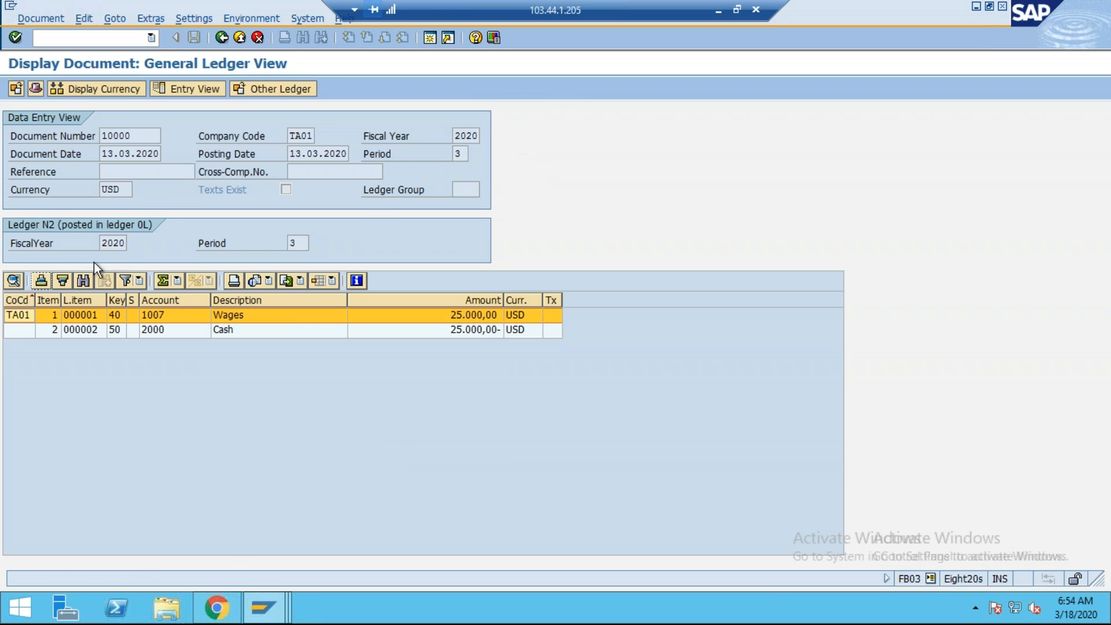
pyautogui.doubleClick(152, 136)
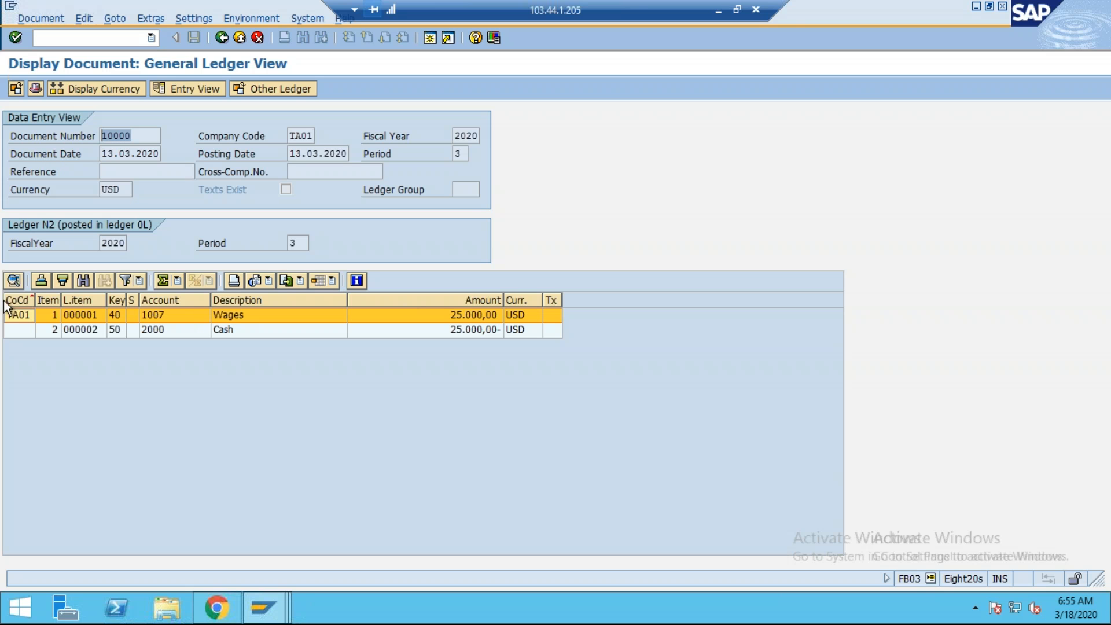
# - Go through ledgers 0L, N1 and N3 in the ledger selection of TA01's document 10000 and cancel the selection
pyautogui.moveTo(265, 608)
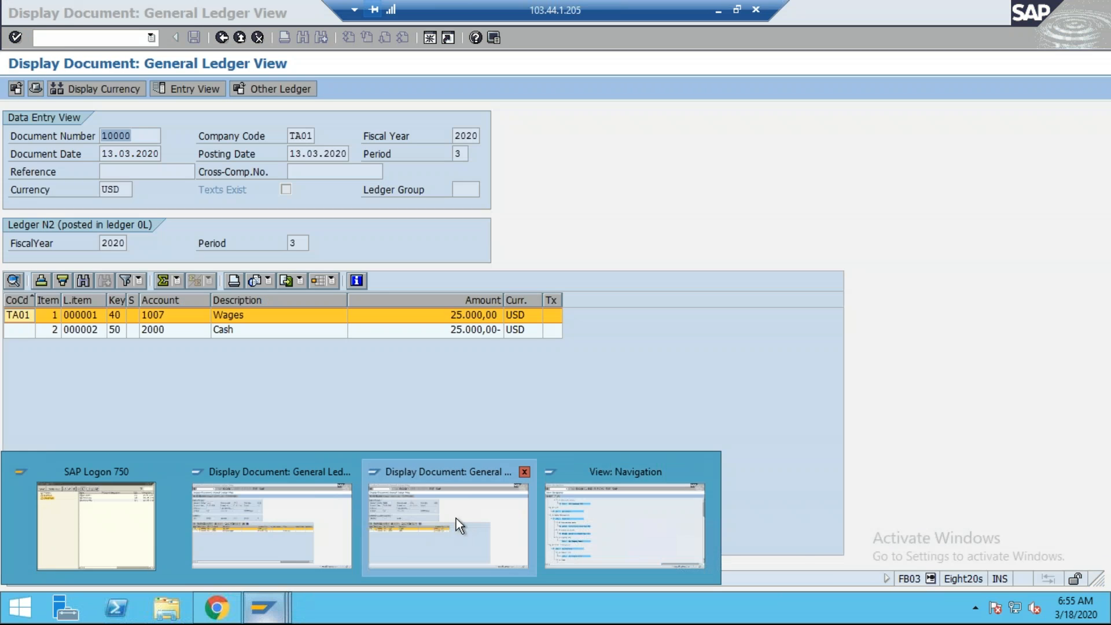
pyautogui.click(456, 521)
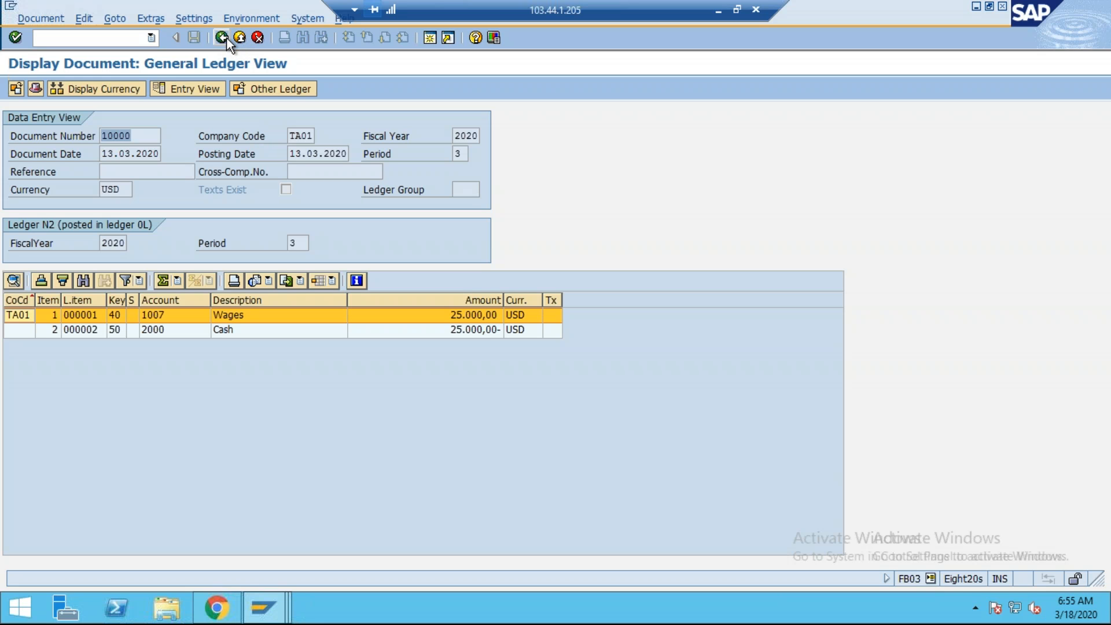
pyautogui.click(286, 86)
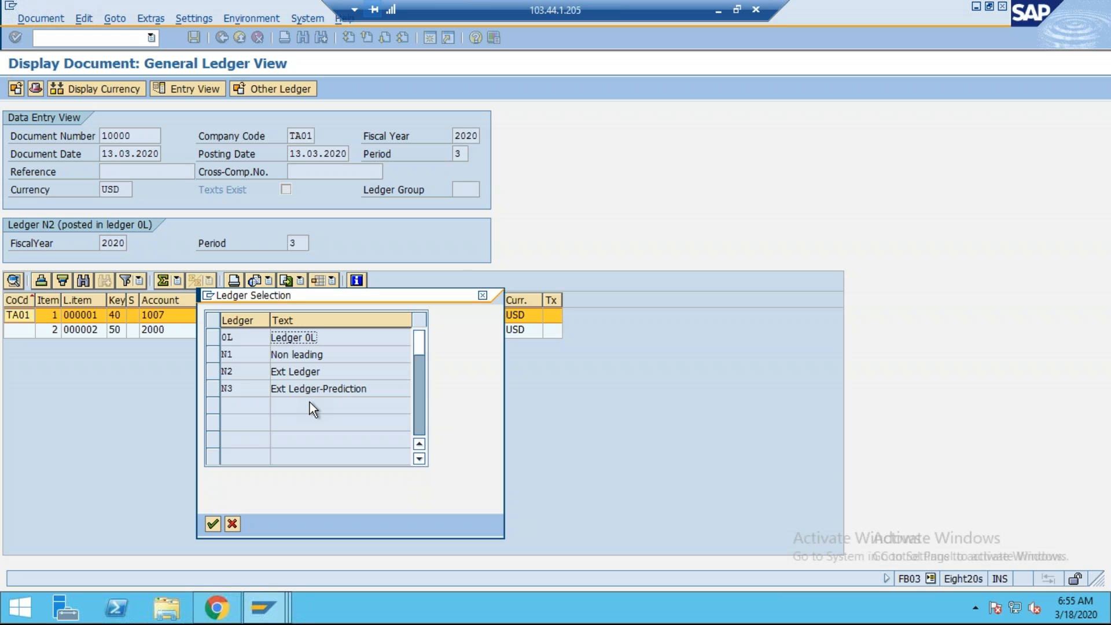
pyautogui.click(218, 341)
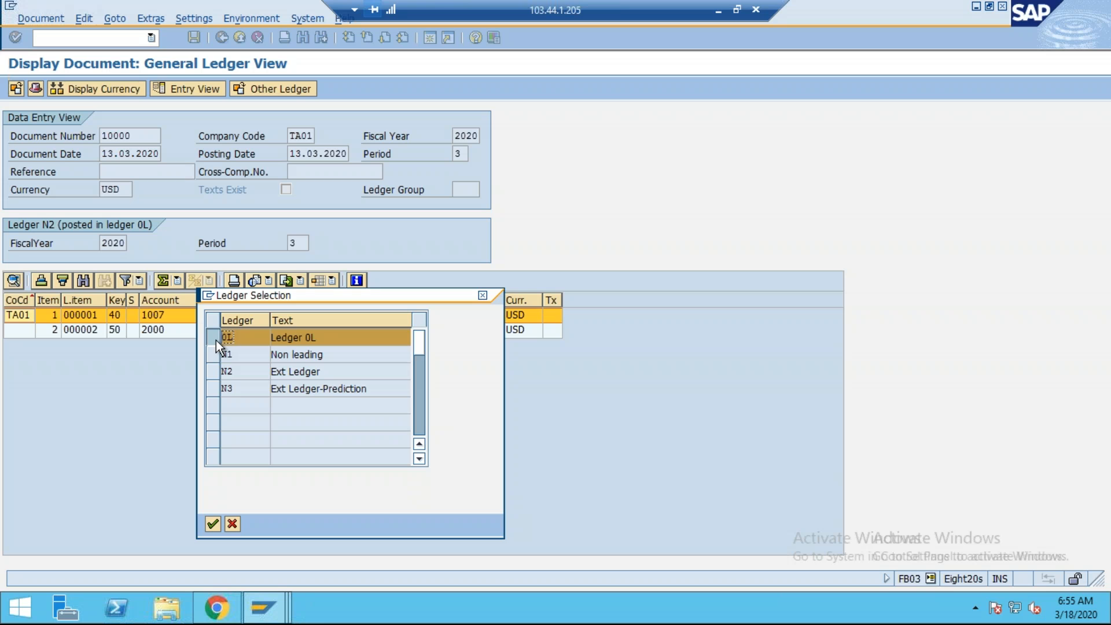
pyautogui.click(213, 340)
pyautogui.click(212, 357)
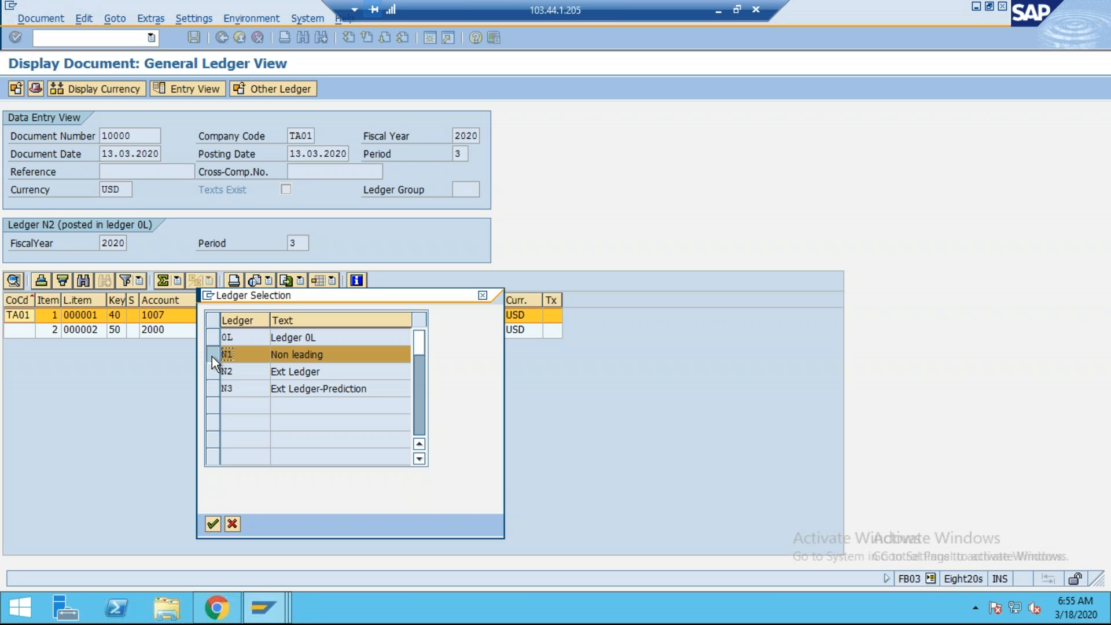
pyautogui.click(211, 356)
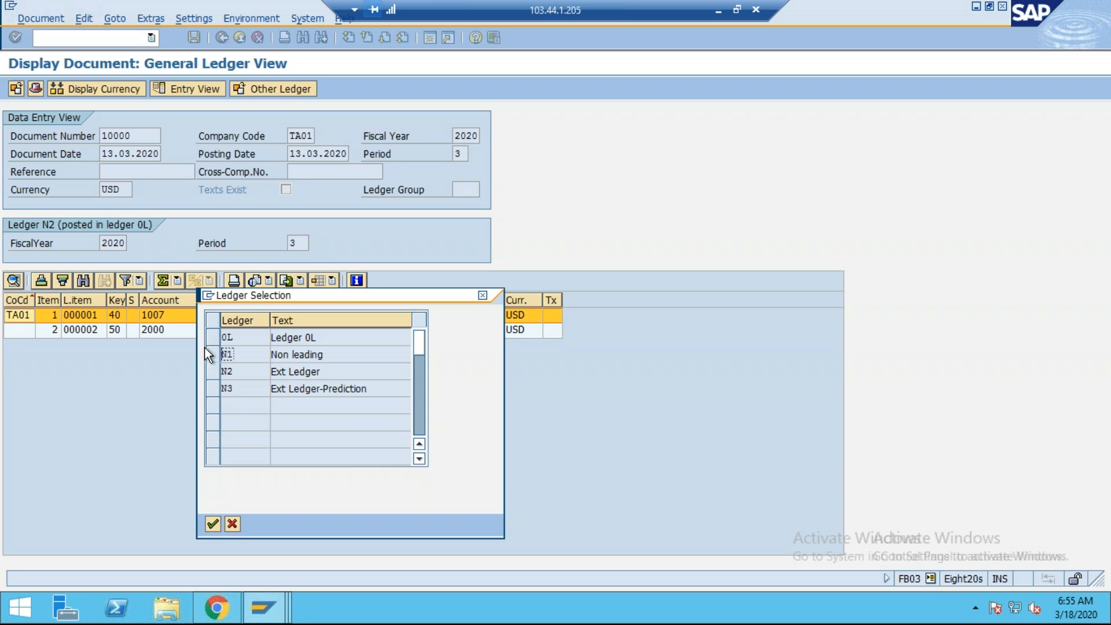
pyautogui.click(210, 394)
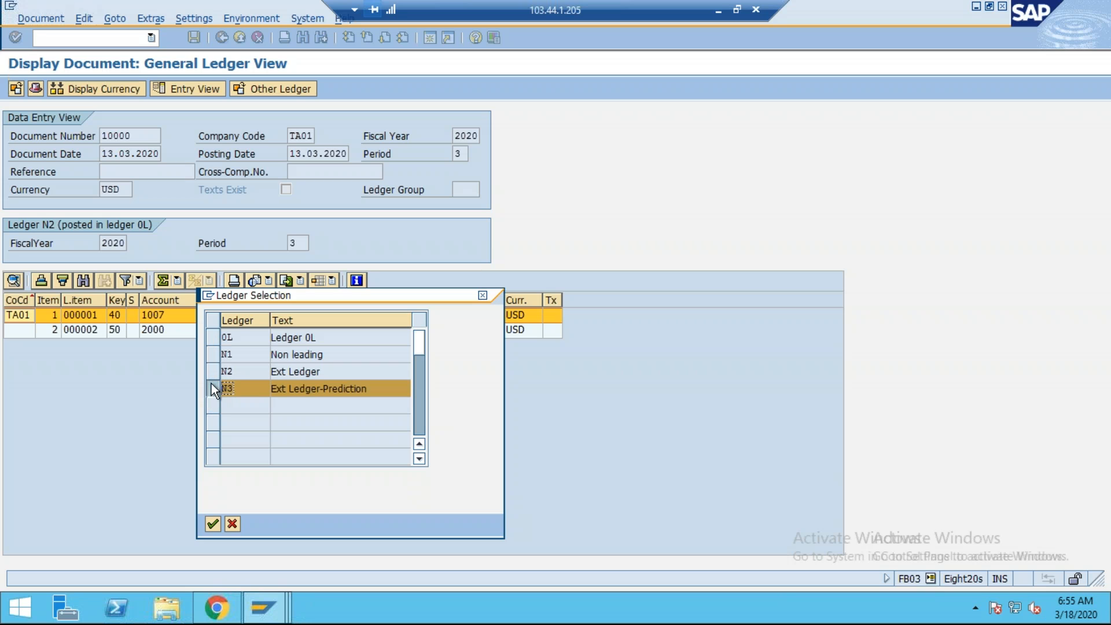
pyautogui.click(231, 523)
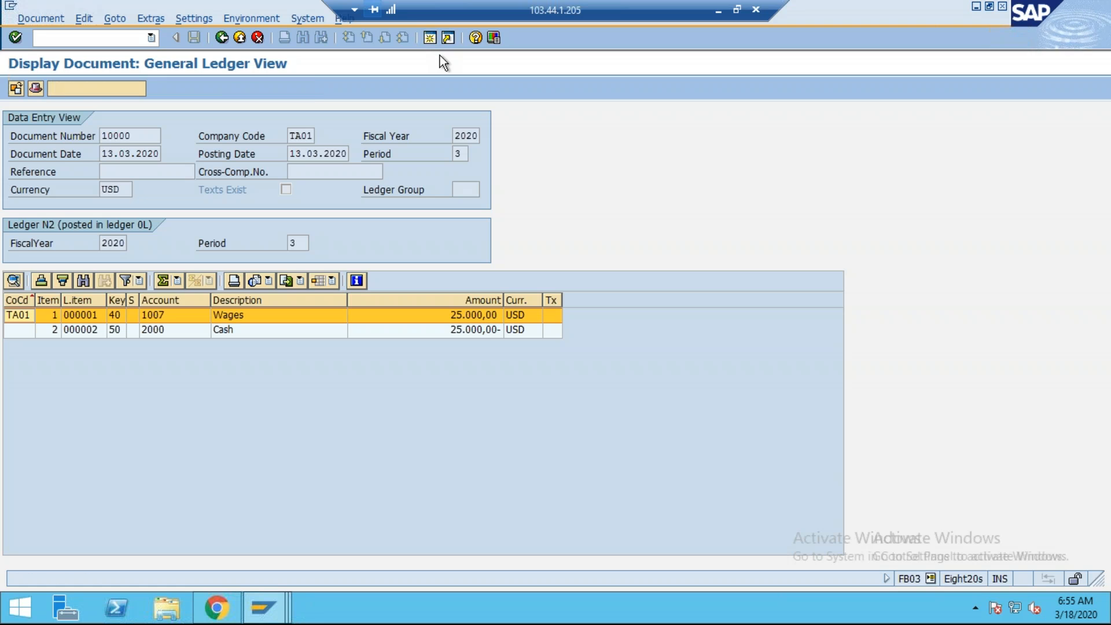
# - Start transaction SE16N in a new session and load the Universal Journal table ACDOCA
pyautogui.write('SE16N')
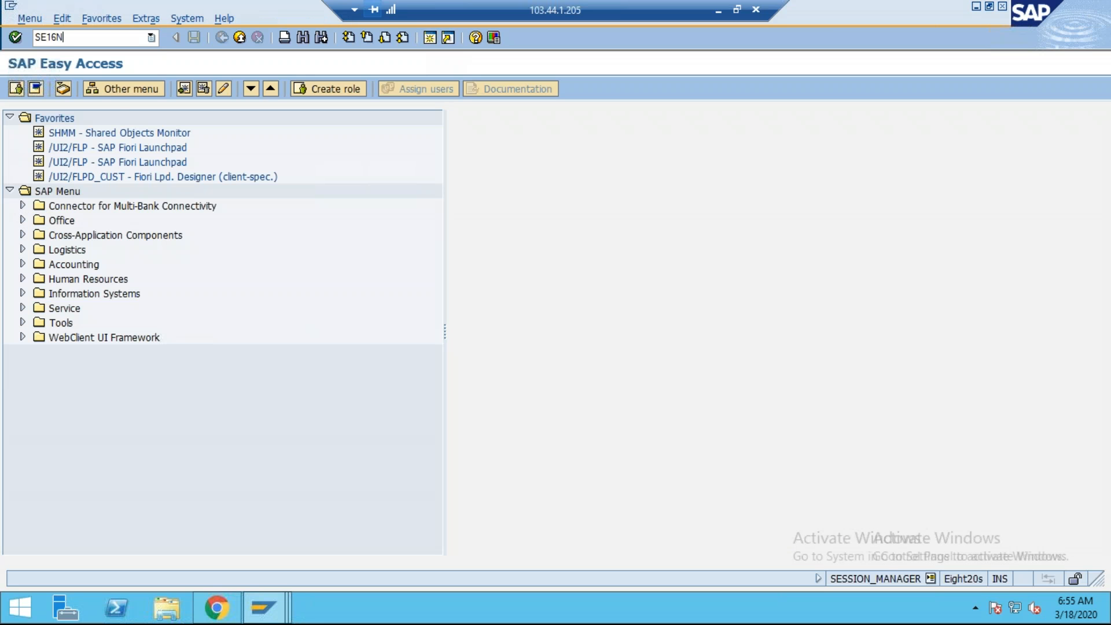
pyautogui.press('Return')
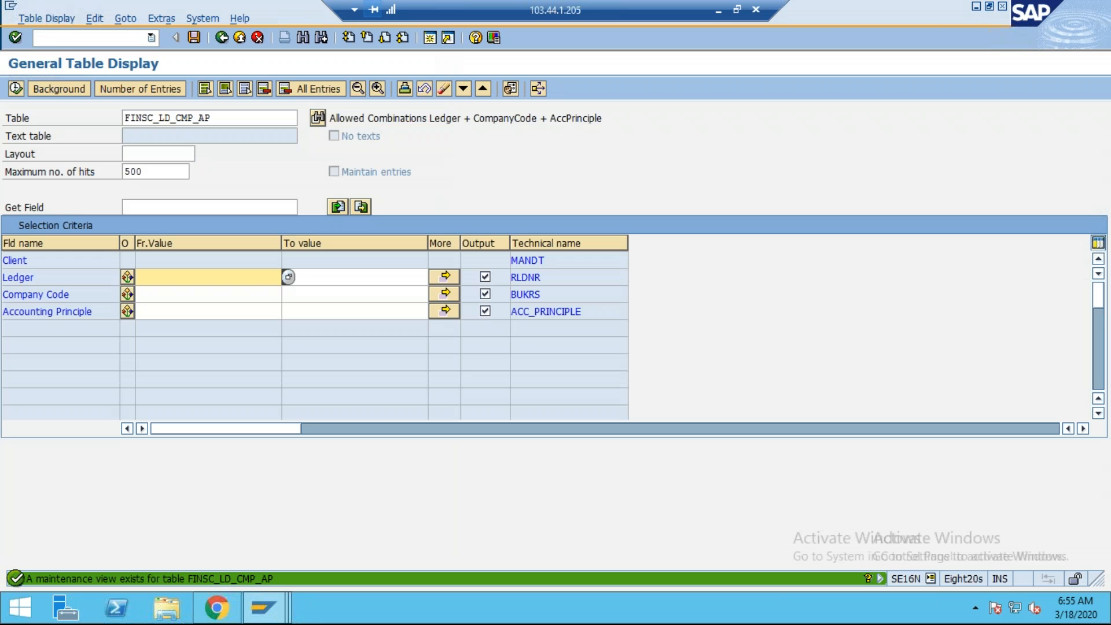
pyautogui.write('acd')
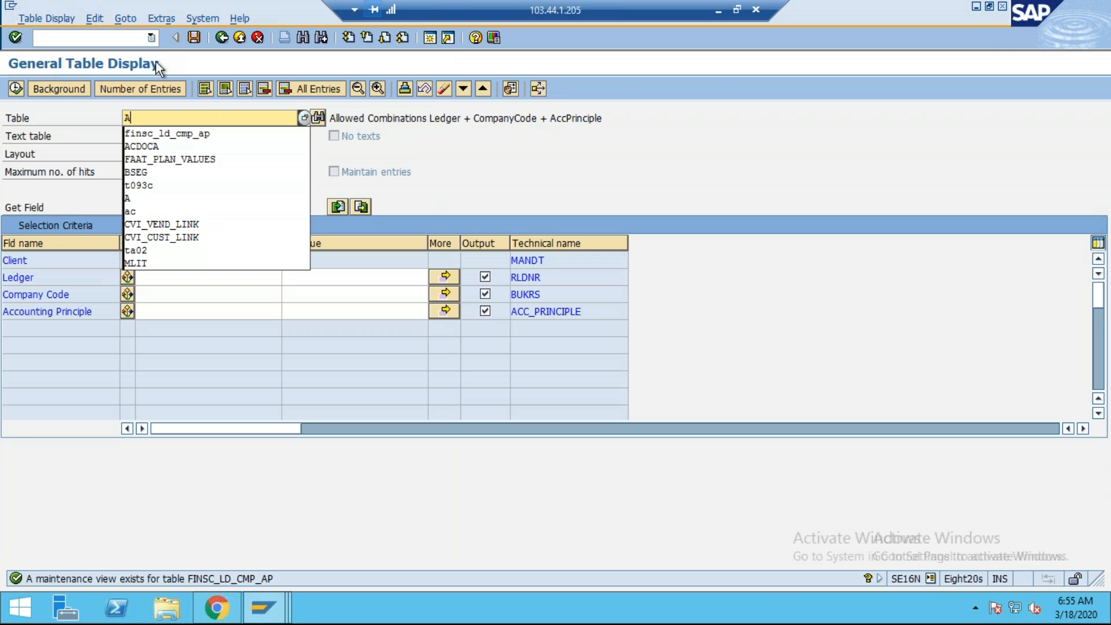
pyautogui.press('Down')
pyautogui.press('Return')
pyautogui.press('Return')
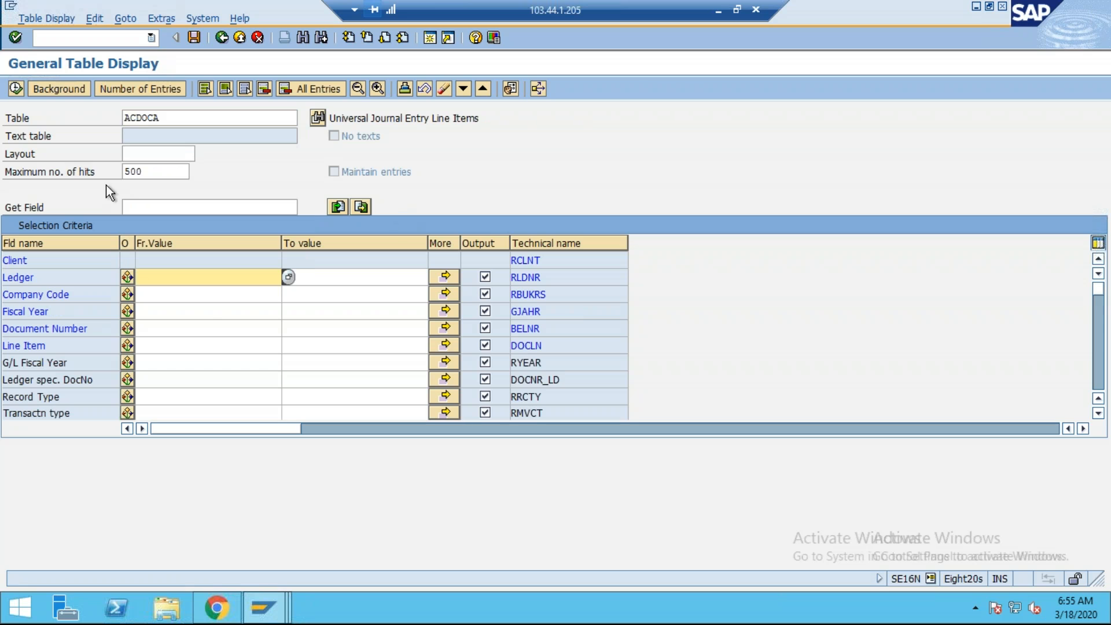
# - Restrict the ACDOCA selection to company code TA01 and document number 10000
pyautogui.click(166, 295)
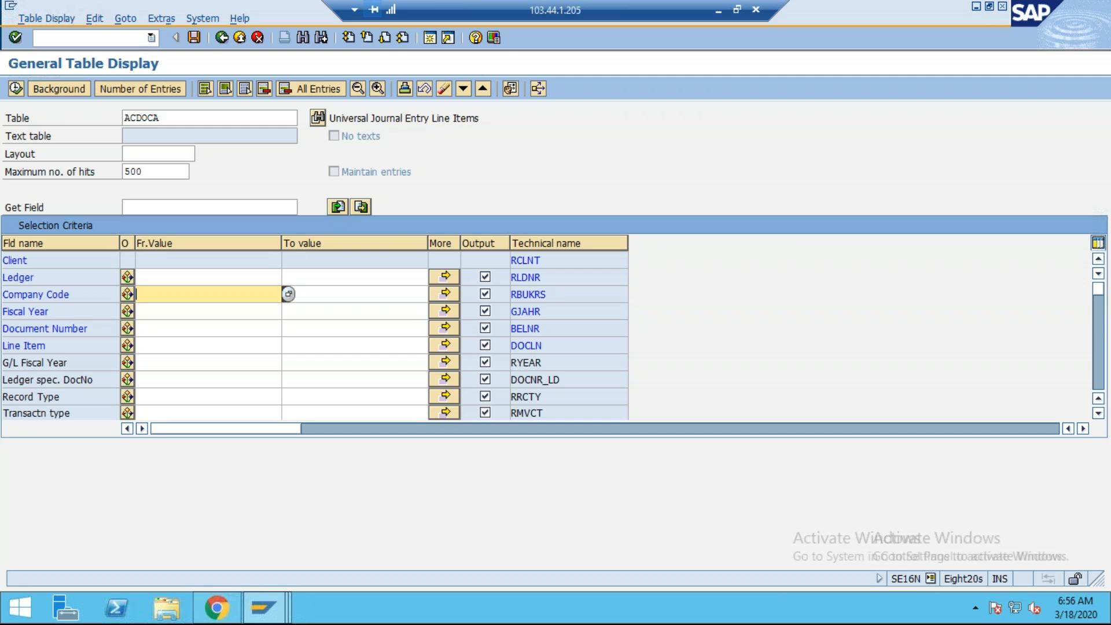
pyautogui.write('AC')
pyautogui.press('BackSpace')
pyautogui.press('BackSpace')
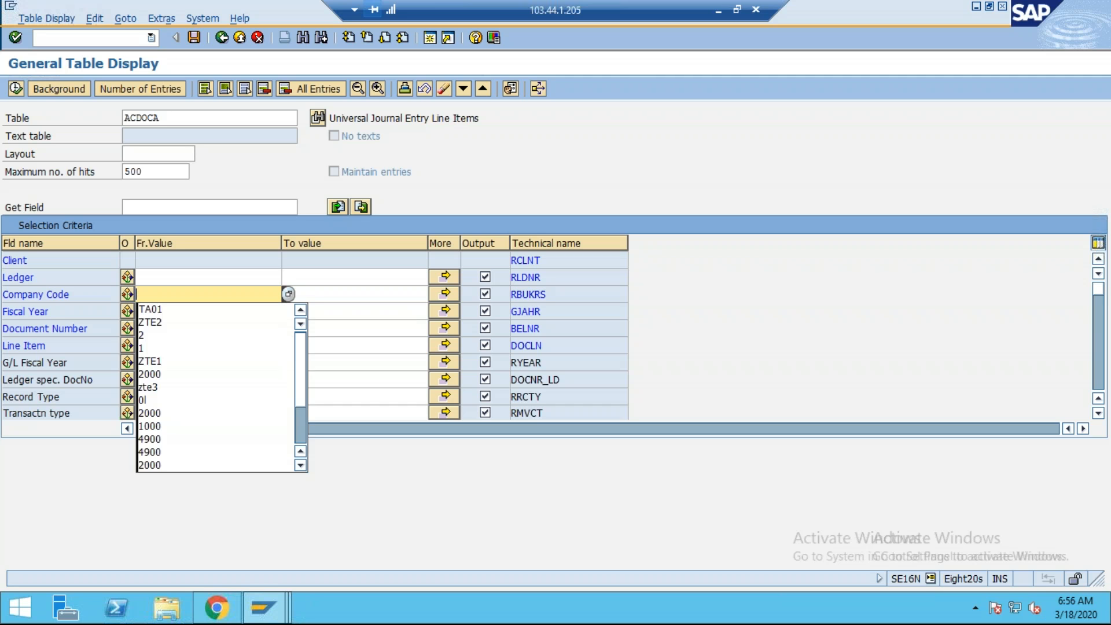
pyautogui.write('TA01')
pyautogui.click(187, 328)
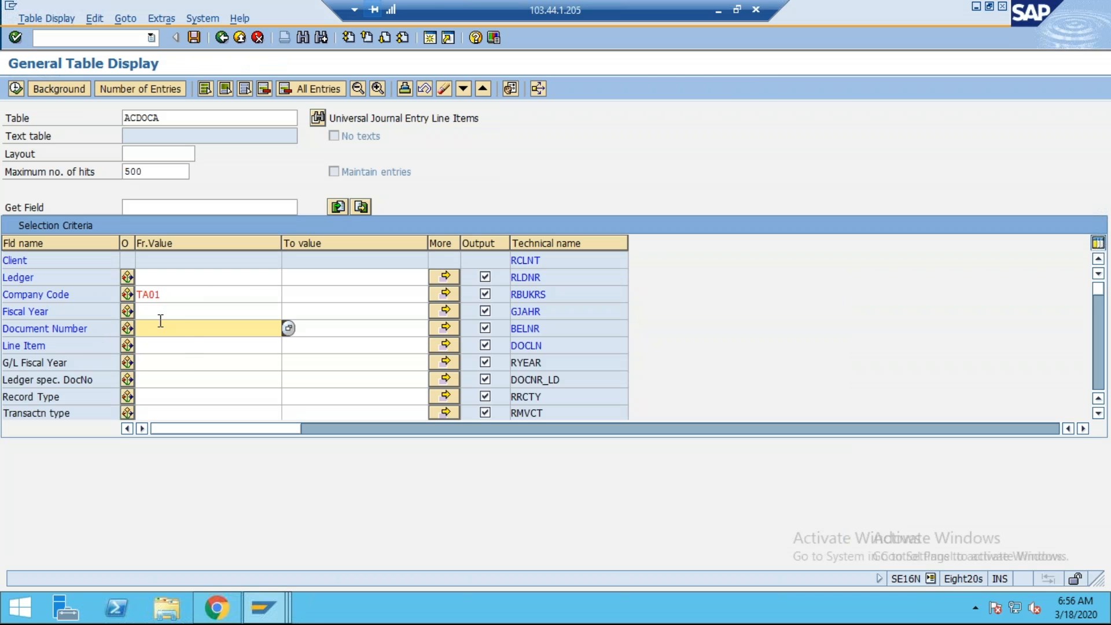
pyautogui.write('10000')
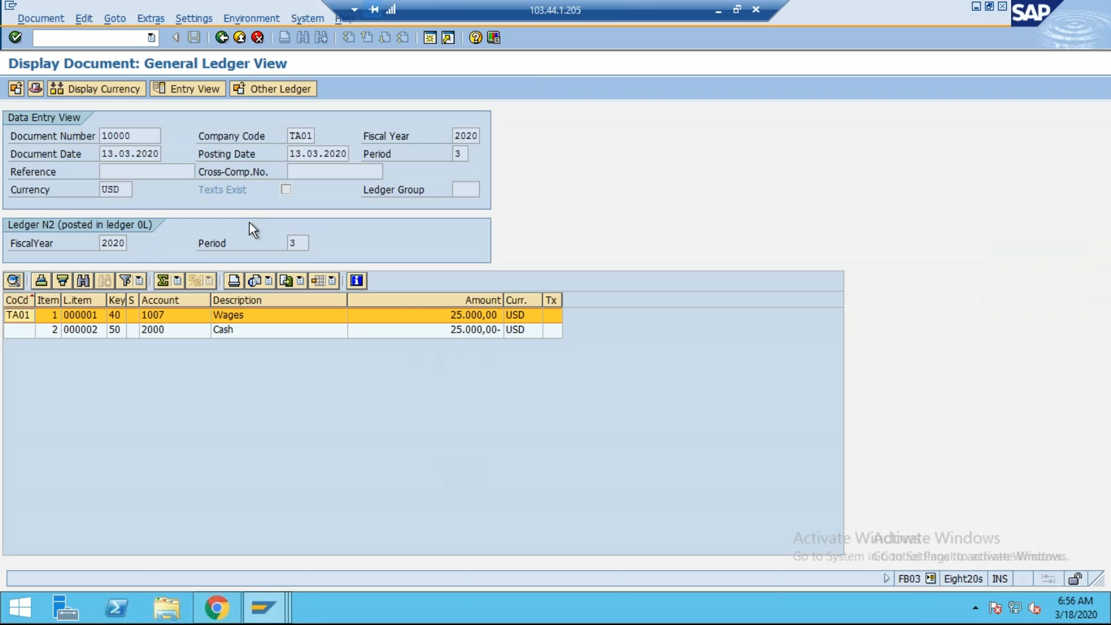
# - Display the ACDOCA entries for TA01's document 10000 and compare their ledgers with the document's ledger selection list
pyautogui.click(290, 85)
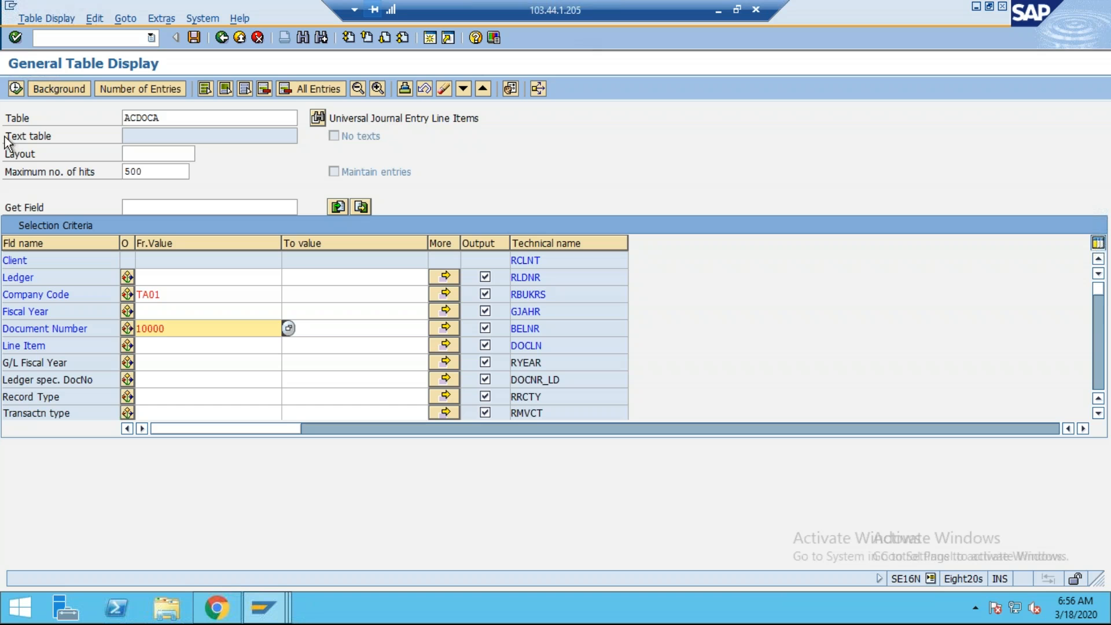
pyautogui.click(16, 88)
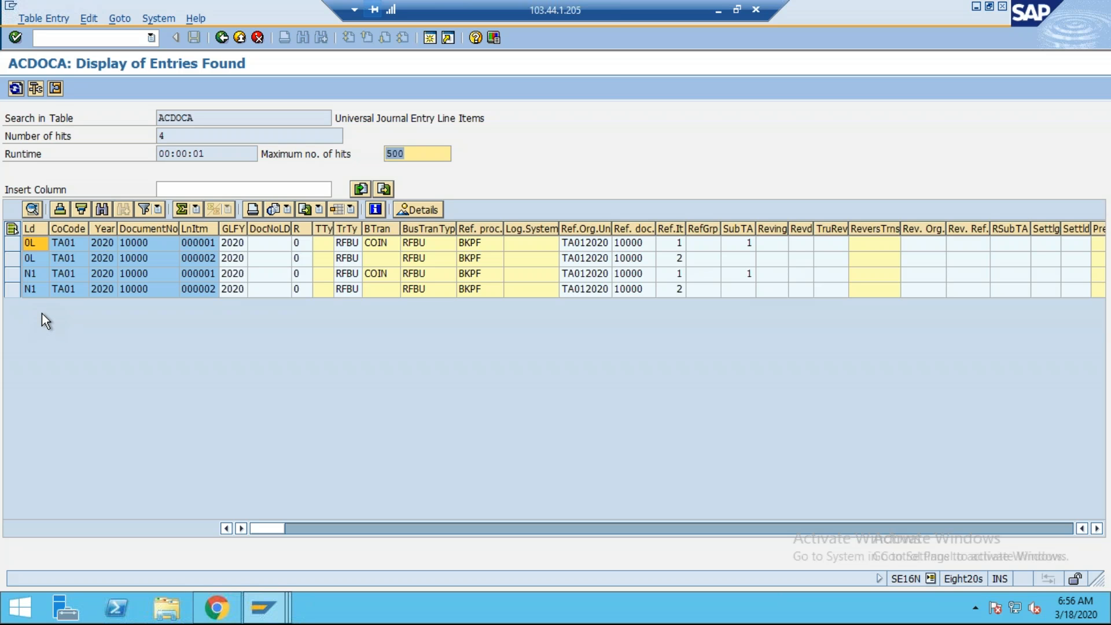
pyautogui.hotkey('alt', 'Tab')
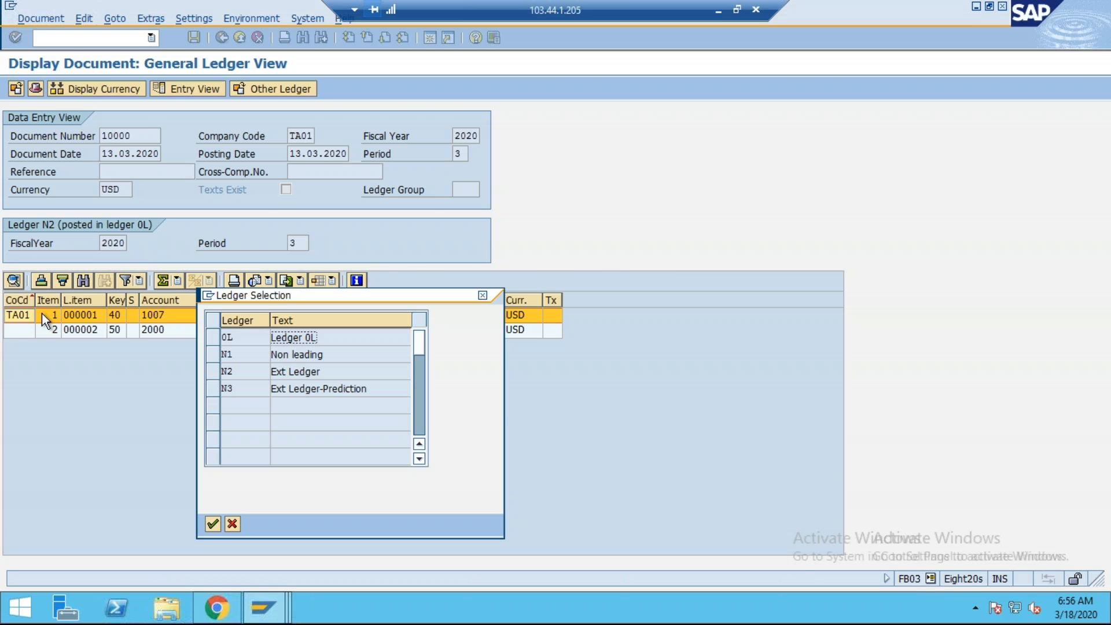
pyautogui.hotkey('alt', 'Tab')
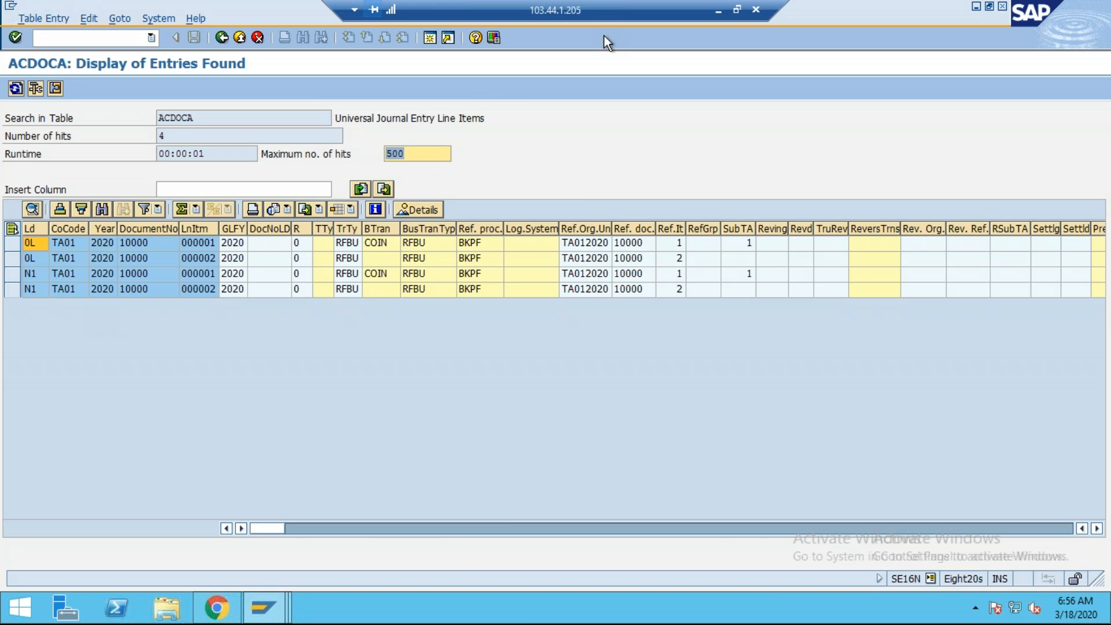
# - Switch to the migration phase diagram in Paint and add a text box about 327 × 56 px below the post migration box
pyautogui.click(718, 10)
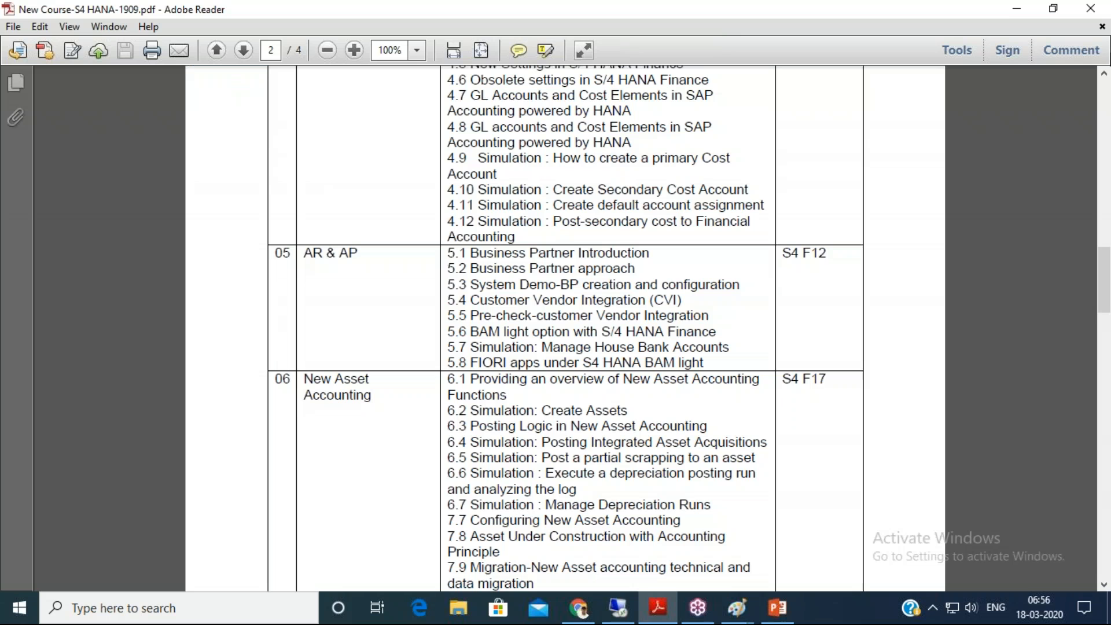
pyautogui.click(1104, 65)
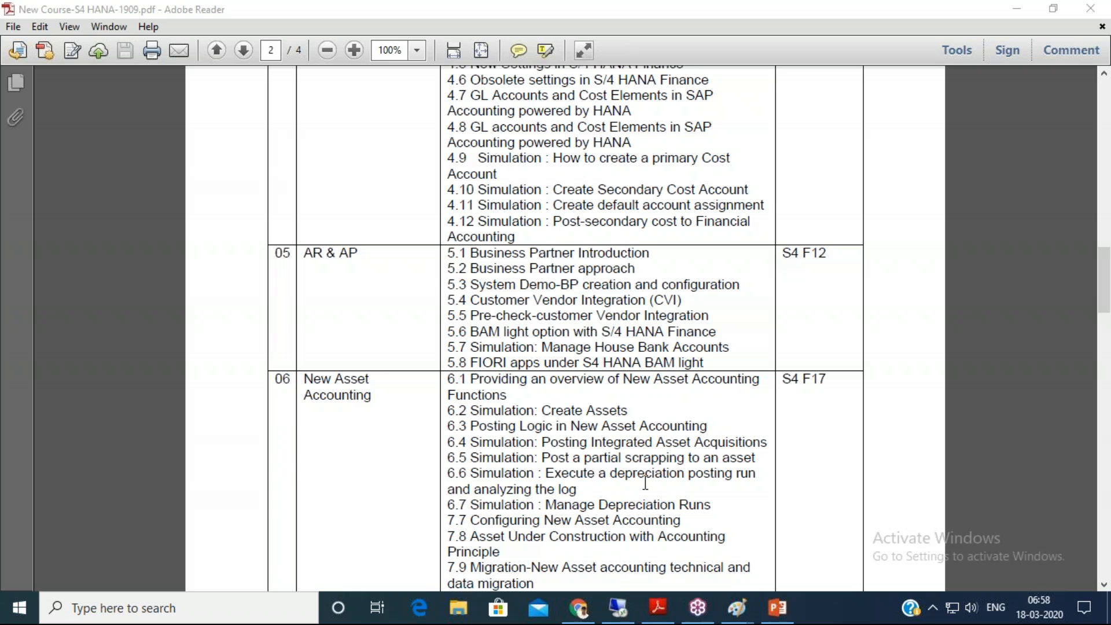
pyautogui.click(1016, 9)
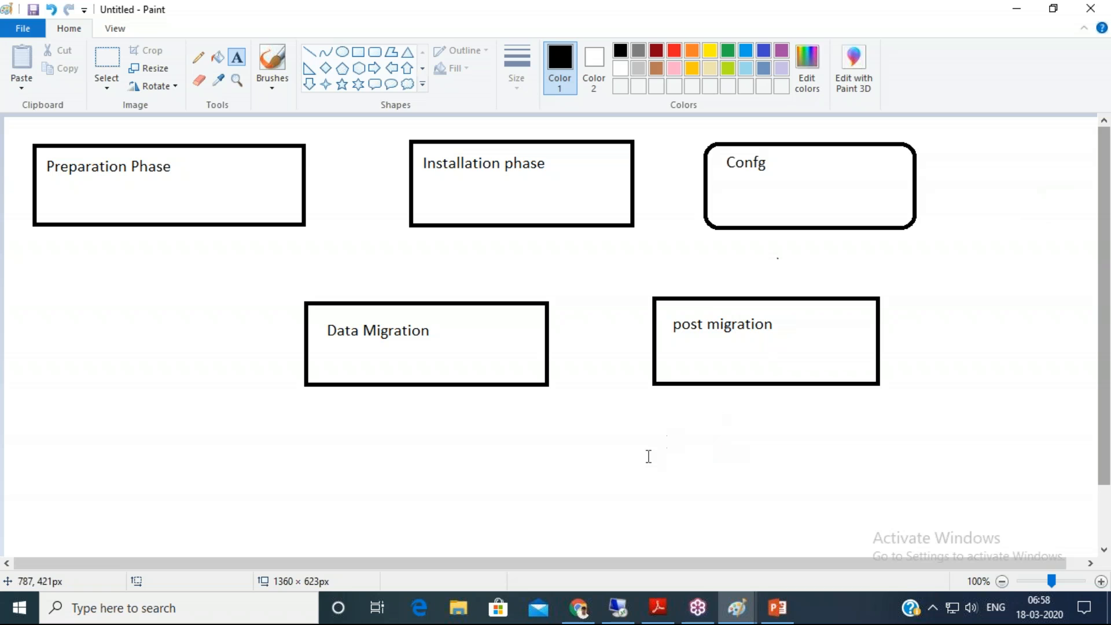
pyautogui.click(599, 427)
pyautogui.moveTo(807, 473); pyautogui.dragTo(866, 474)
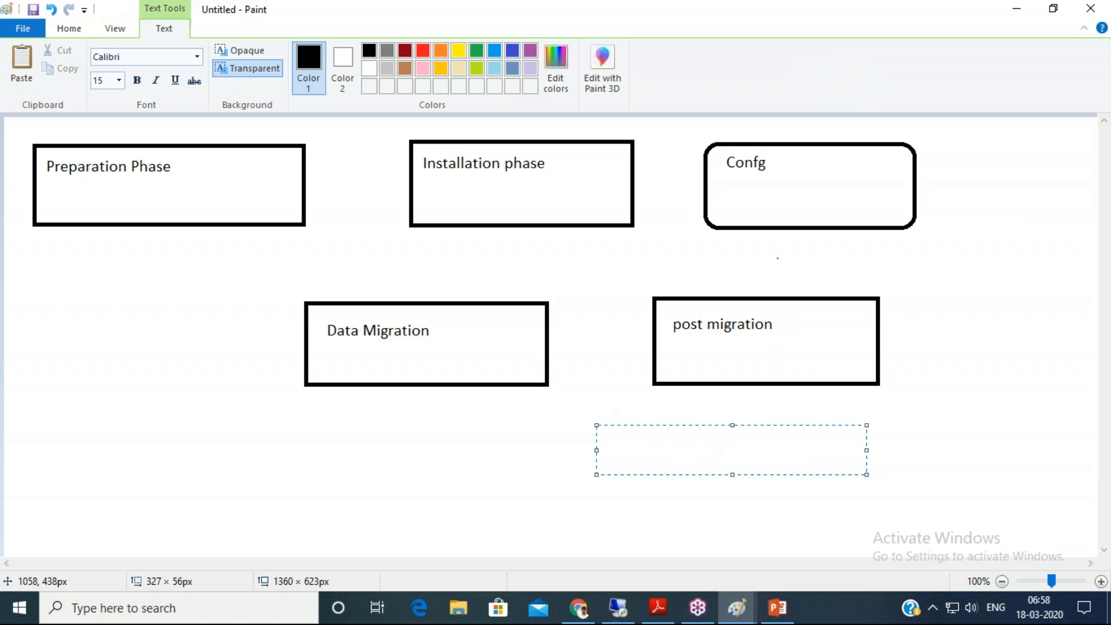
# - Write "ACT01- K4- Jan-Dec" on the text box's first line and begin the second line with "ACT-2"
pyautogui.write('ACT01')
pyautogui.press('Return')
pyautogui.write('ACT2')
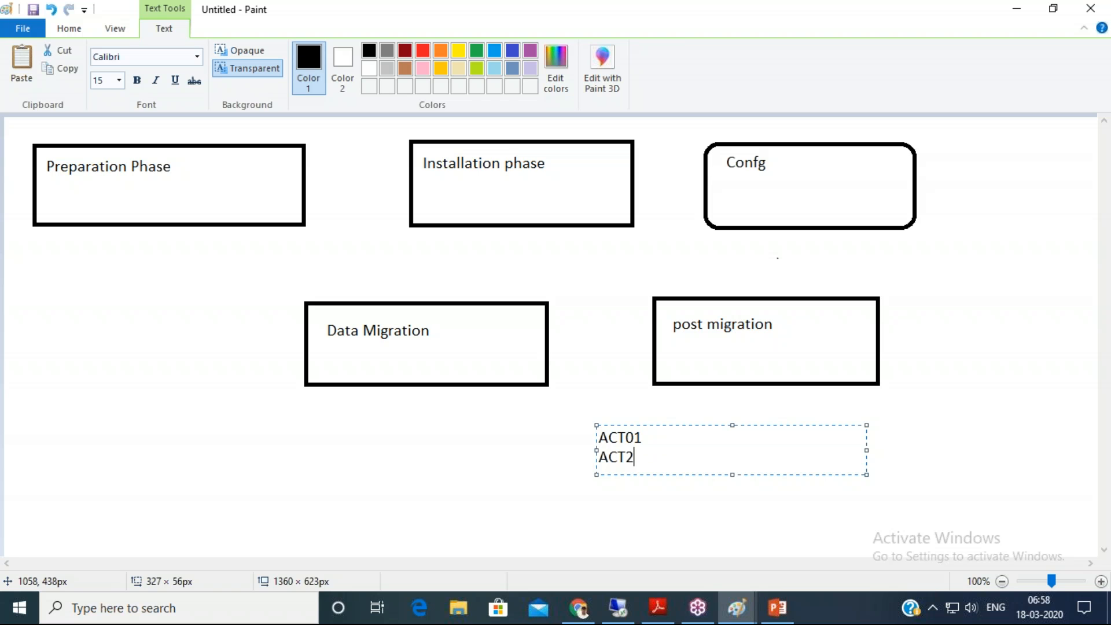
pyautogui.press('BackSpace')
pyautogui.write('-2')
pyautogui.press('Up')
pyautogui.write('- K4- Jan-Dec')
# - Extend the ACT-2 line in the text box with fiscal year variant "K1-"
pyautogui.press('Down')
pyautogui.write('- V')
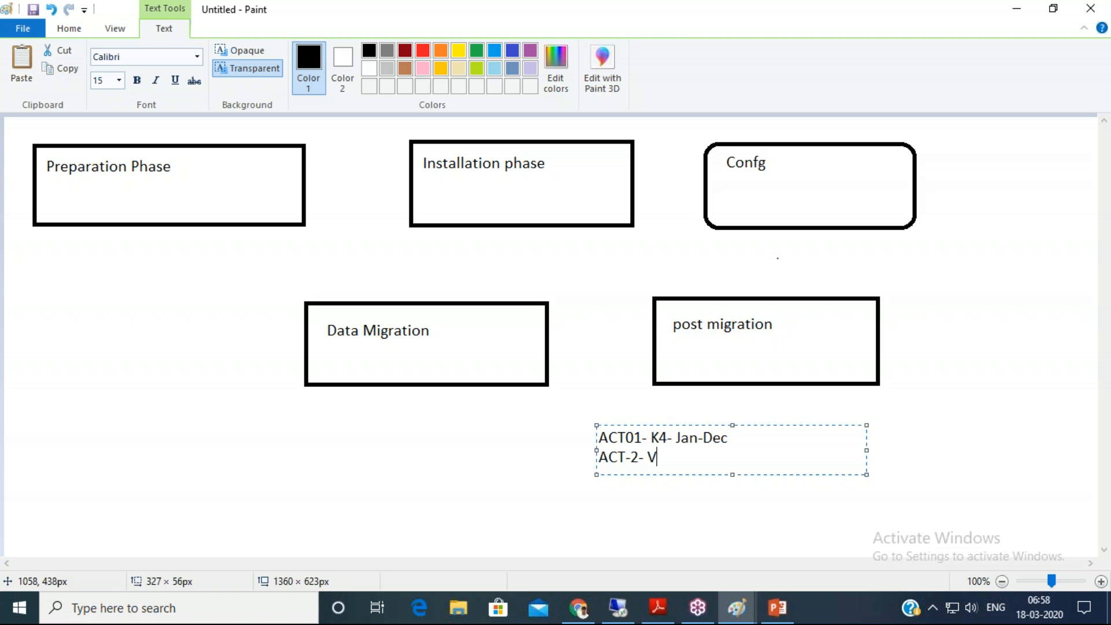
pyautogui.write('3--')
pyautogui.press('BackSpace')
pyautogui.press('BackSpace')
pyautogui.press('BackSpace')
pyautogui.press('BackSpace')
pyautogui.write('K1-')
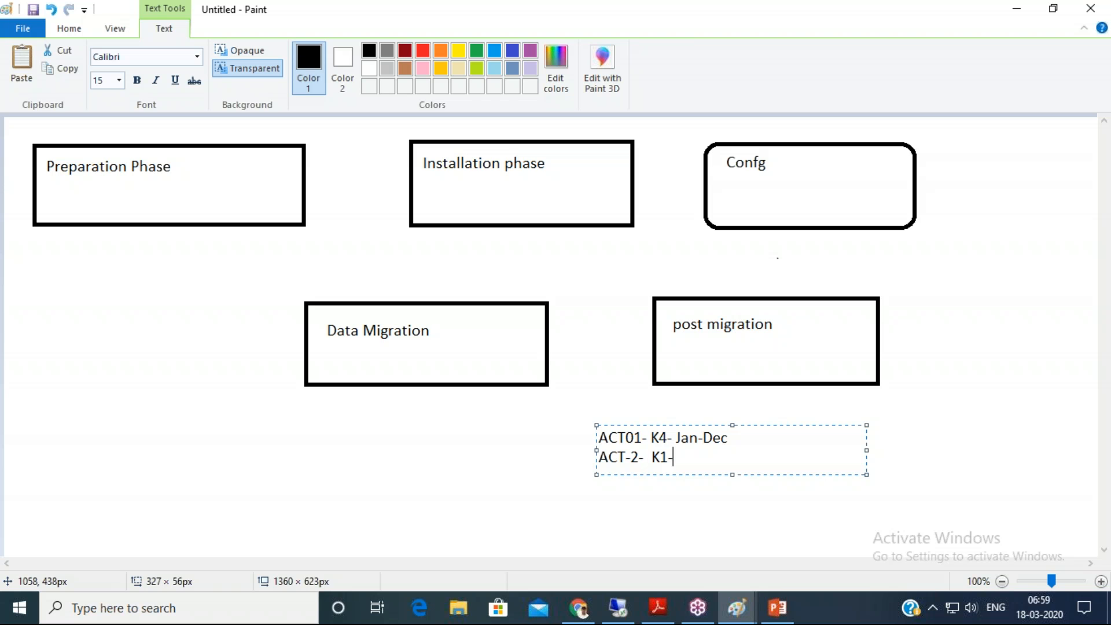
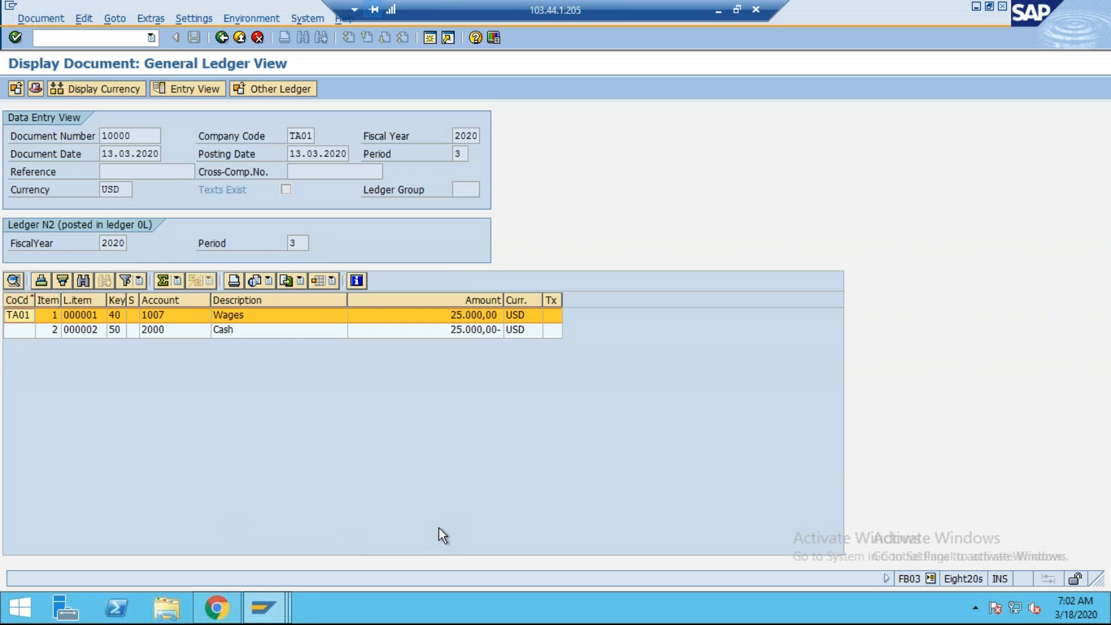
# - Switch to the SAP session showing TA01's document 10000, start transaction SPRO there and display the SAP Reference IMG
pyautogui.click(264, 606)
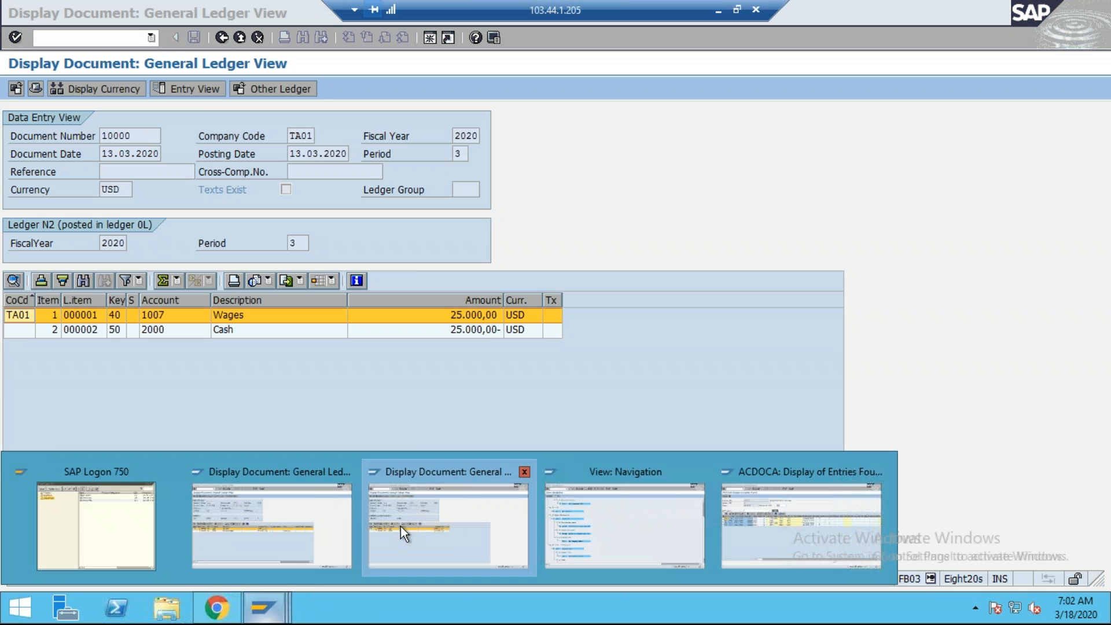
pyautogui.click(468, 513)
pyautogui.write('/nspro')
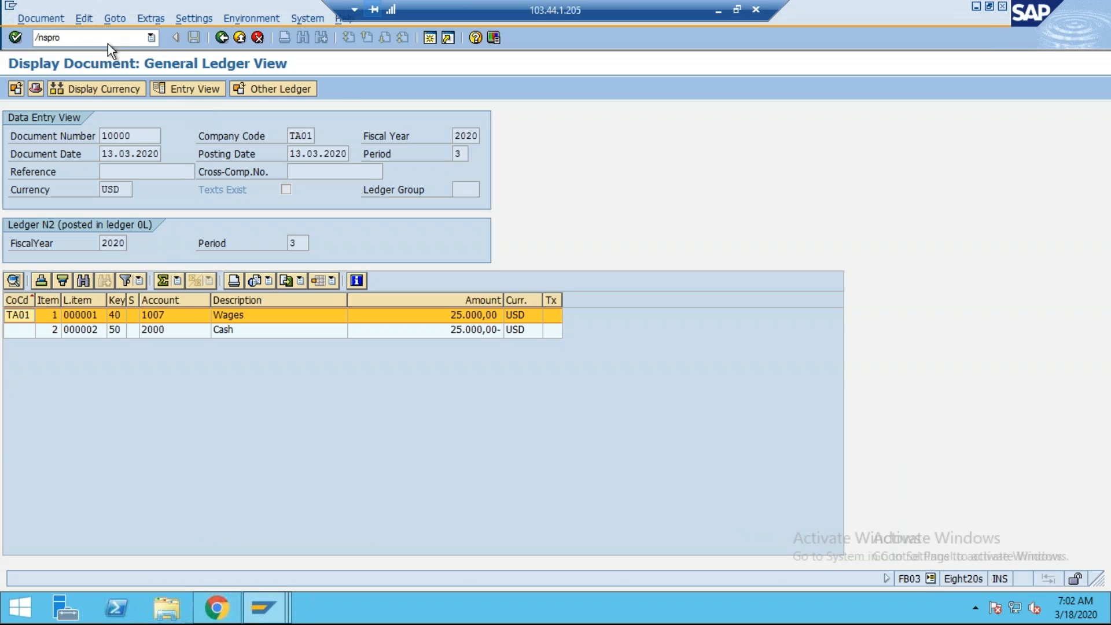
pyautogui.press('Return')
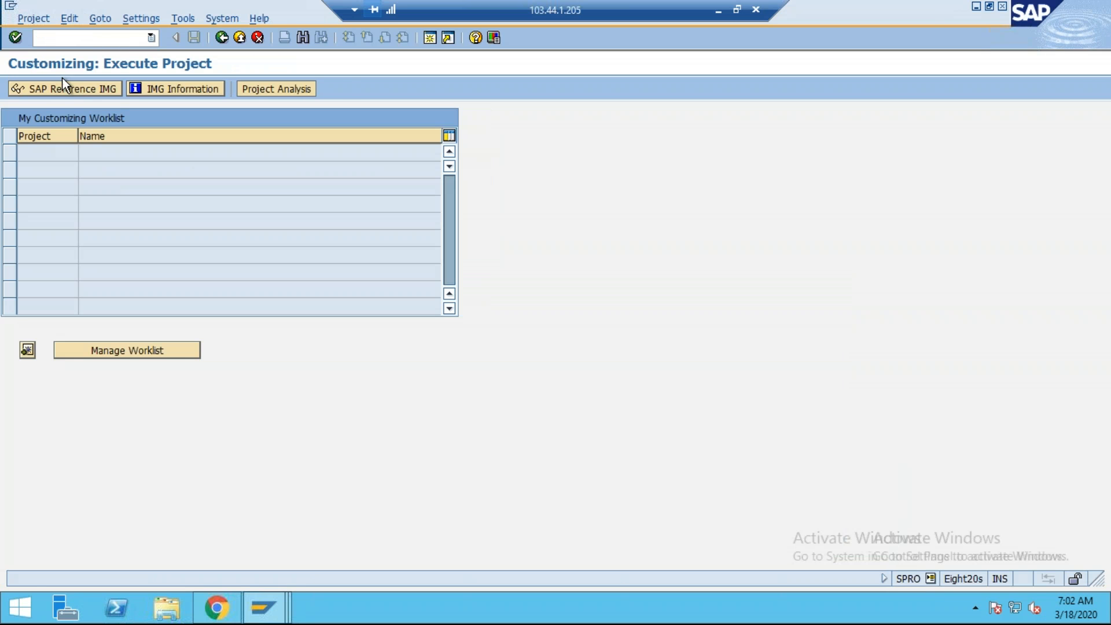
pyautogui.click(95, 89)
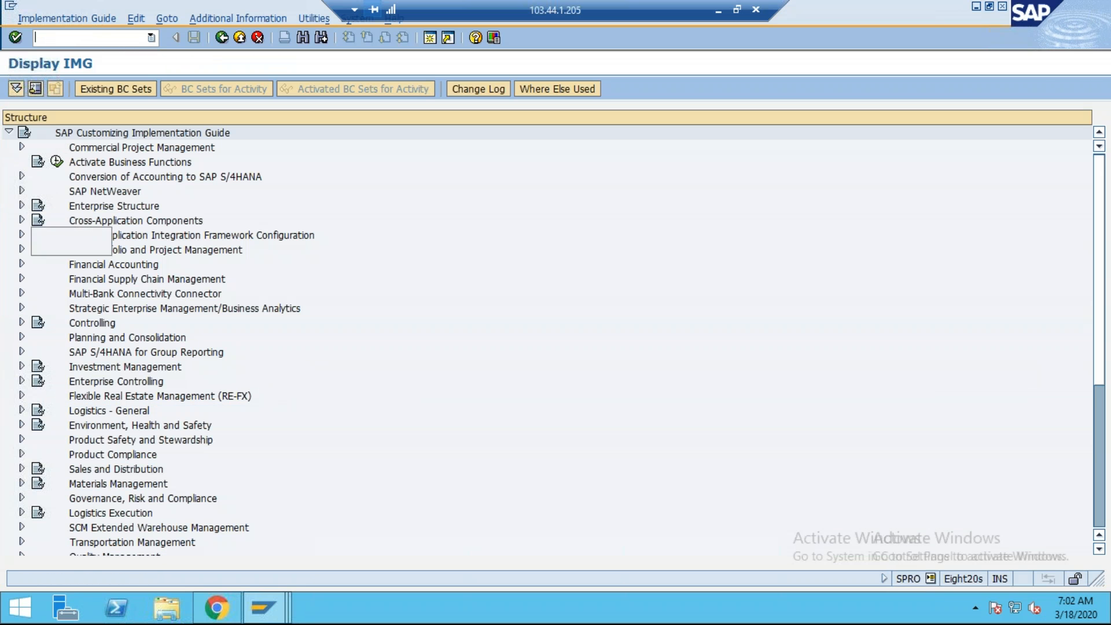
# - Open Define Settings for Ledgers and Currency Types under the general ledger preparations of Conversion of Accounting to SAP S/4HANA
pyautogui.click(22, 175)
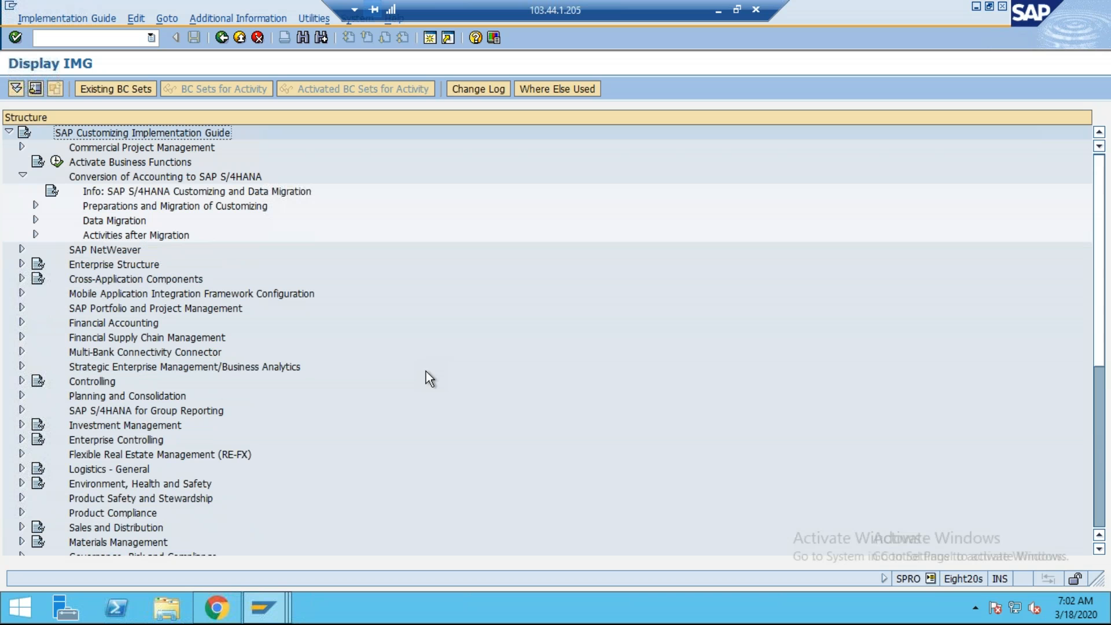
pyautogui.click(35, 205)
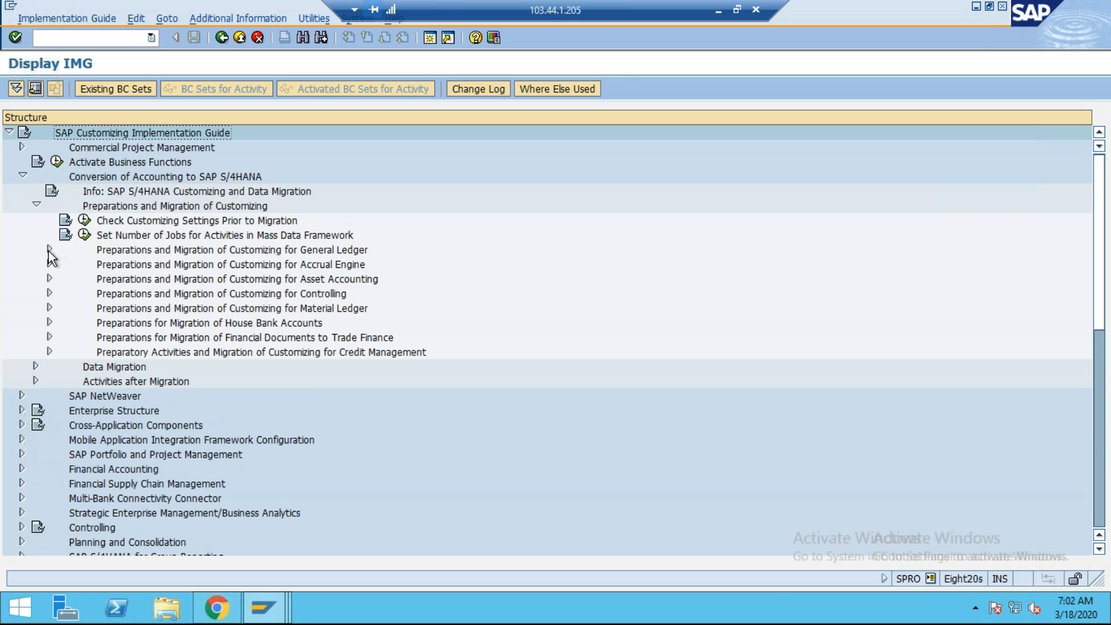
pyautogui.click(49, 250)
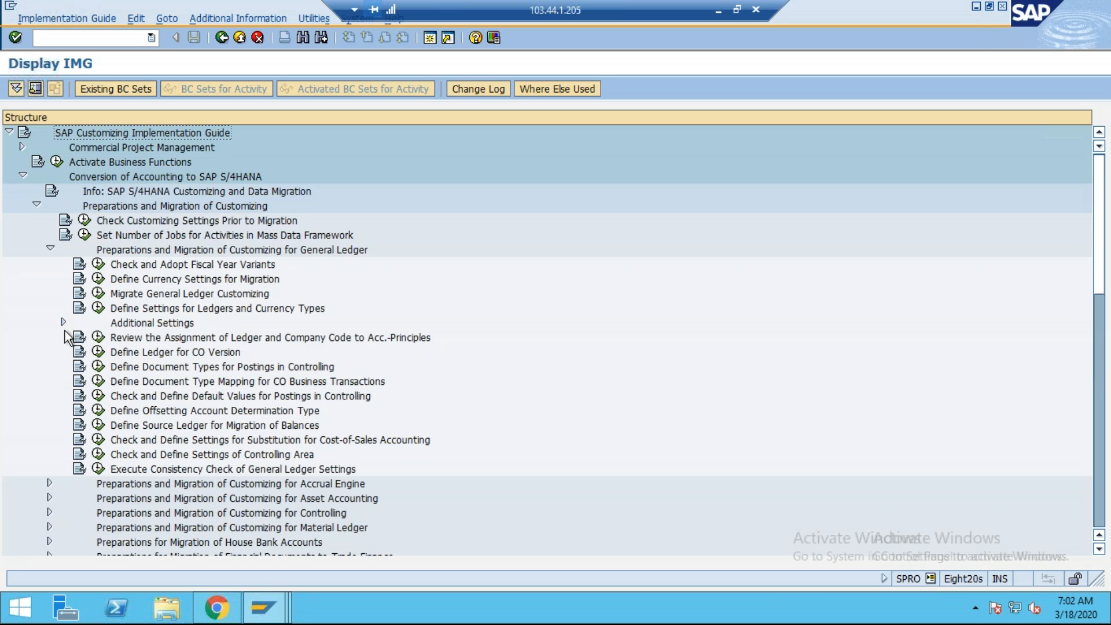
pyautogui.click(153, 310)
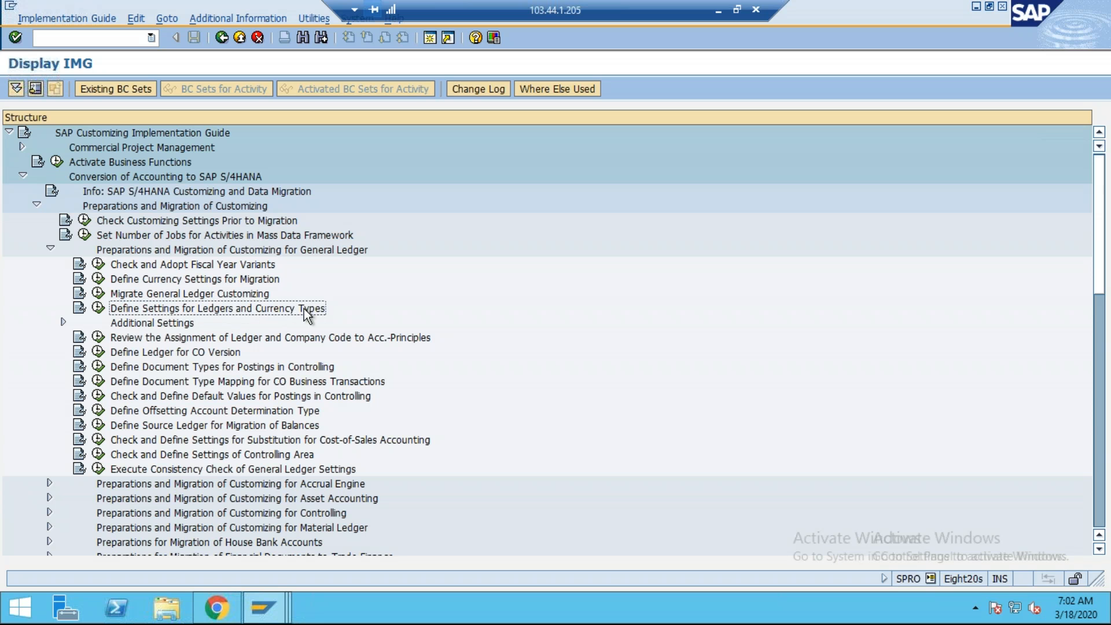
pyautogui.click(98, 307)
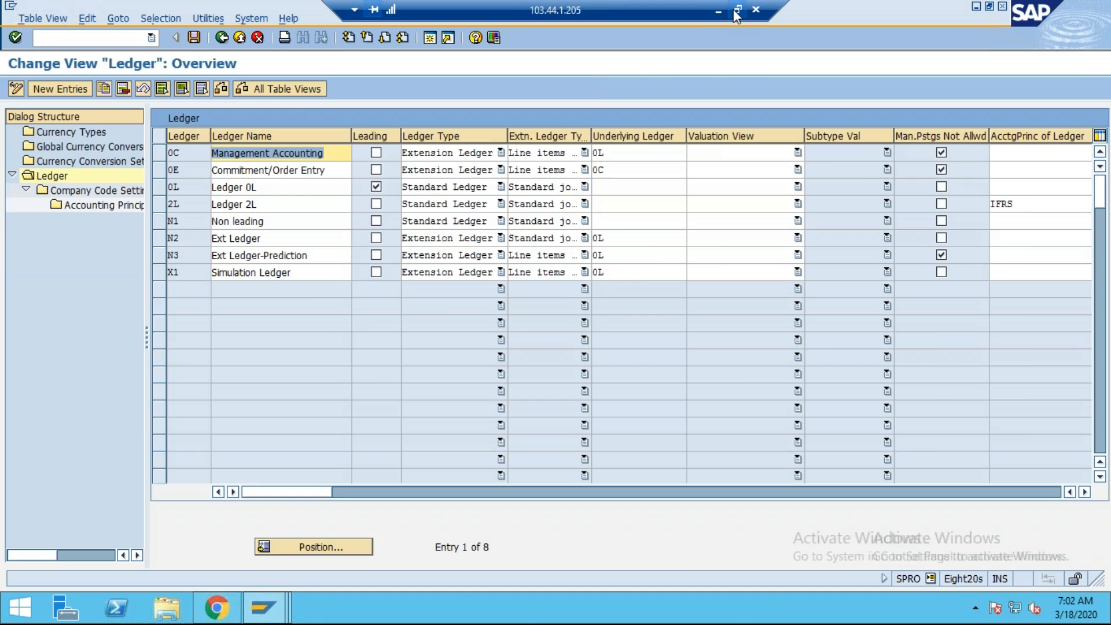
# - Mark ledgers 0L, N1, N2, N3 and X1 in the ledger overview with the annotation pen and clear the marks
pyautogui.click(734, 9)
pyautogui.click(744, 28)
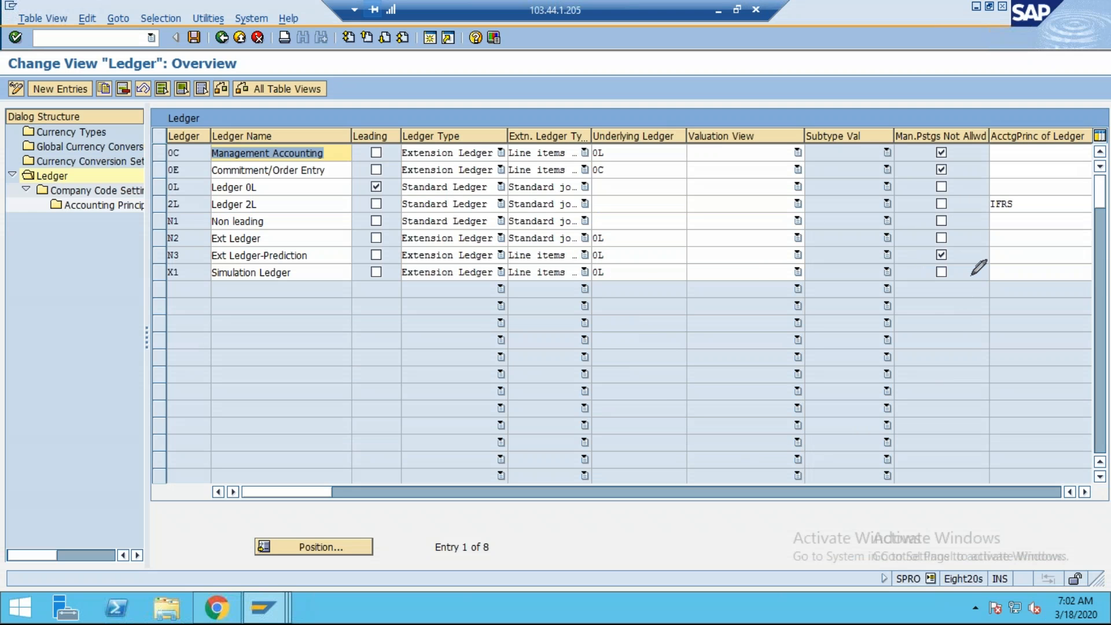
pyautogui.moveTo(145, 193); pyautogui.dragTo(220, 177)
pyautogui.moveTo(142, 224); pyautogui.dragTo(230, 205)
pyautogui.moveTo(143, 242); pyautogui.dragTo(226, 222)
pyautogui.moveTo(143, 253); pyautogui.dragTo(215, 245)
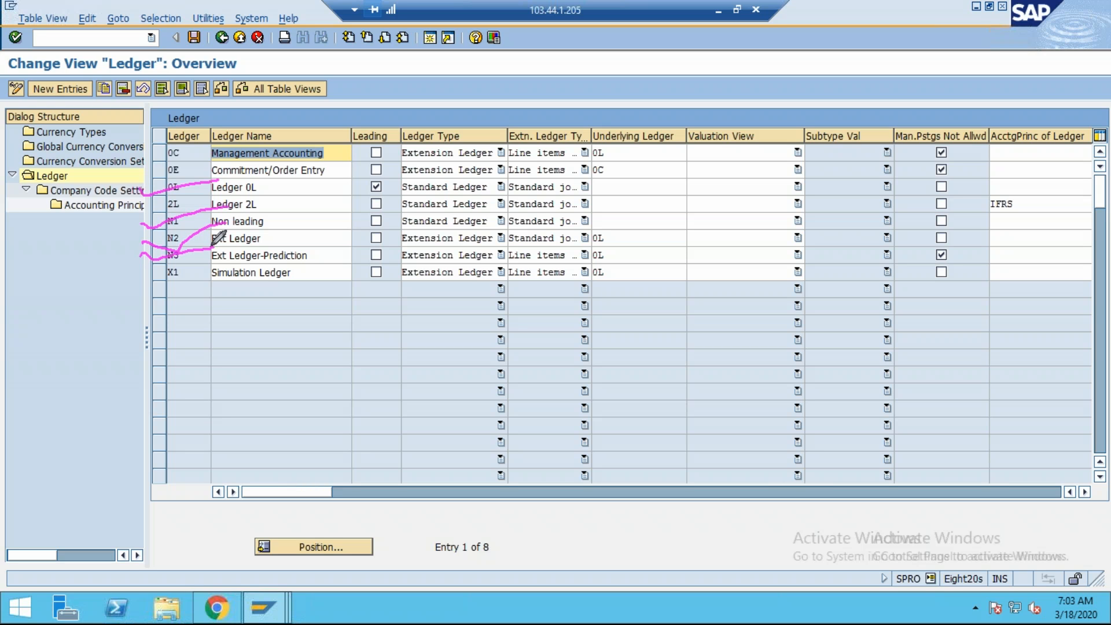
pyautogui.moveTo(140, 271); pyautogui.dragTo(209, 255)
pyautogui.click(1006, 352)
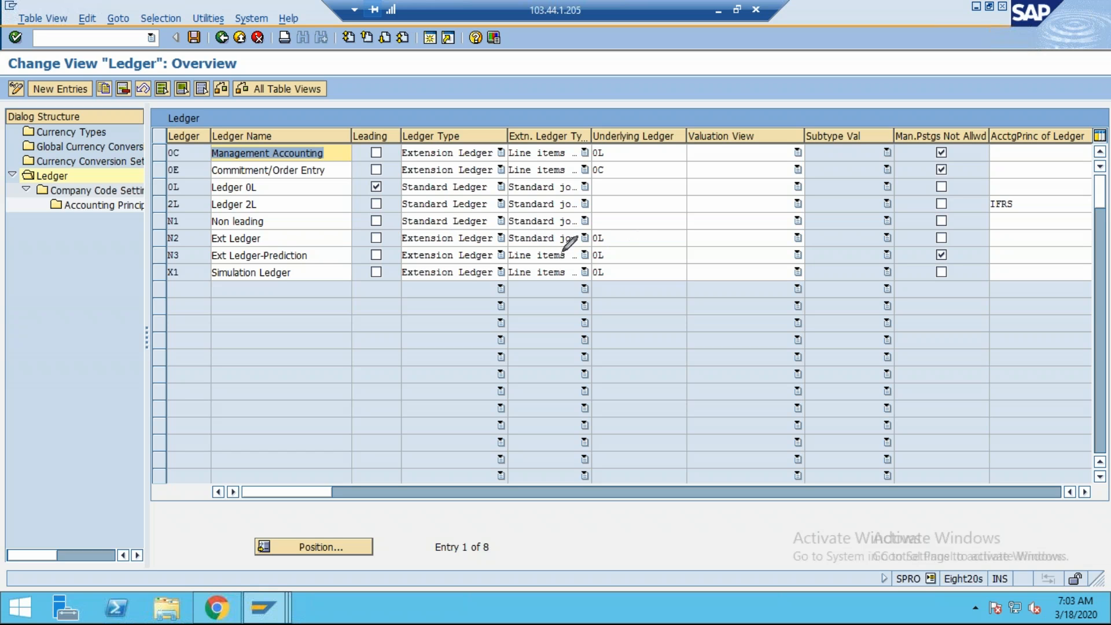
# - Mark ledger N2's extension ledger type with the pen and display the extension ledger type options of ledgers N3 and X1
pyautogui.moveTo(570, 232); pyautogui.dragTo(633, 214)
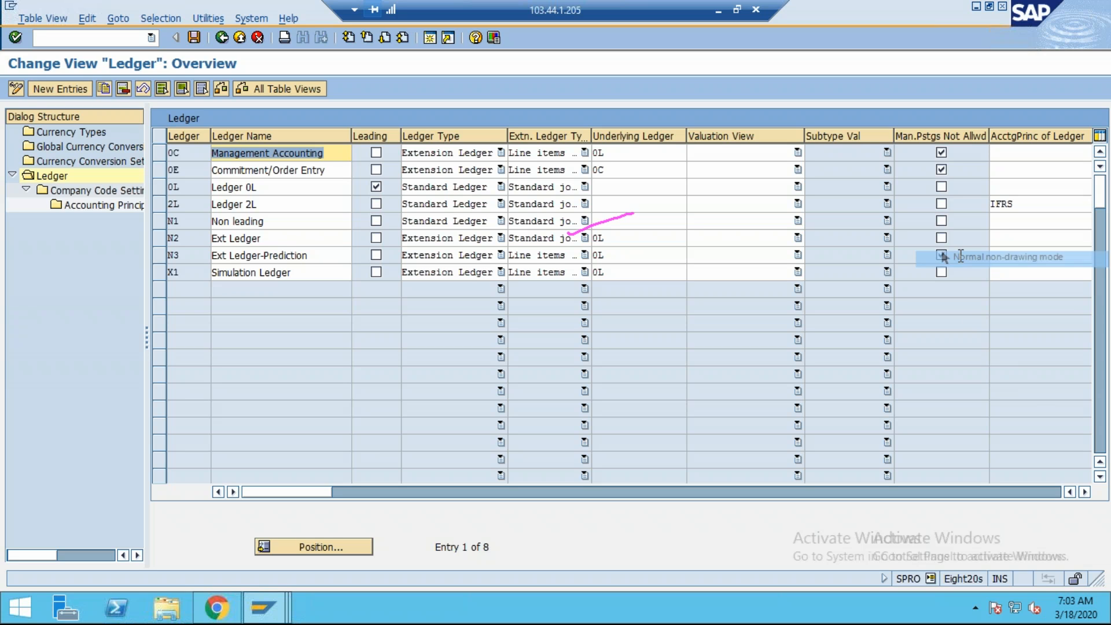
pyautogui.click(550, 255)
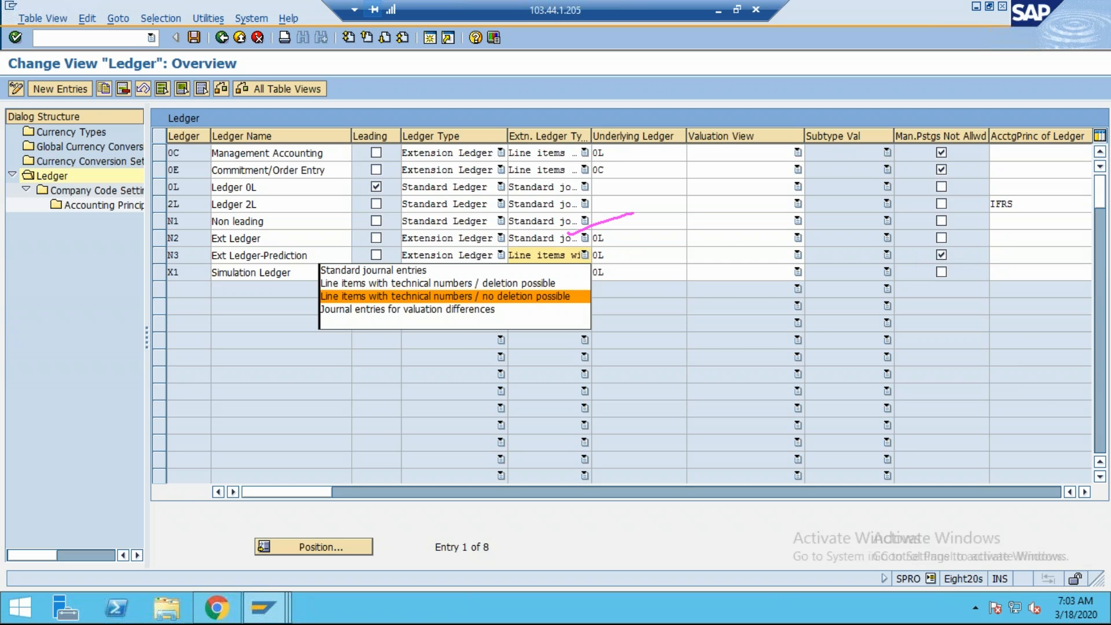
pyautogui.click(791, 87)
pyautogui.click(547, 271)
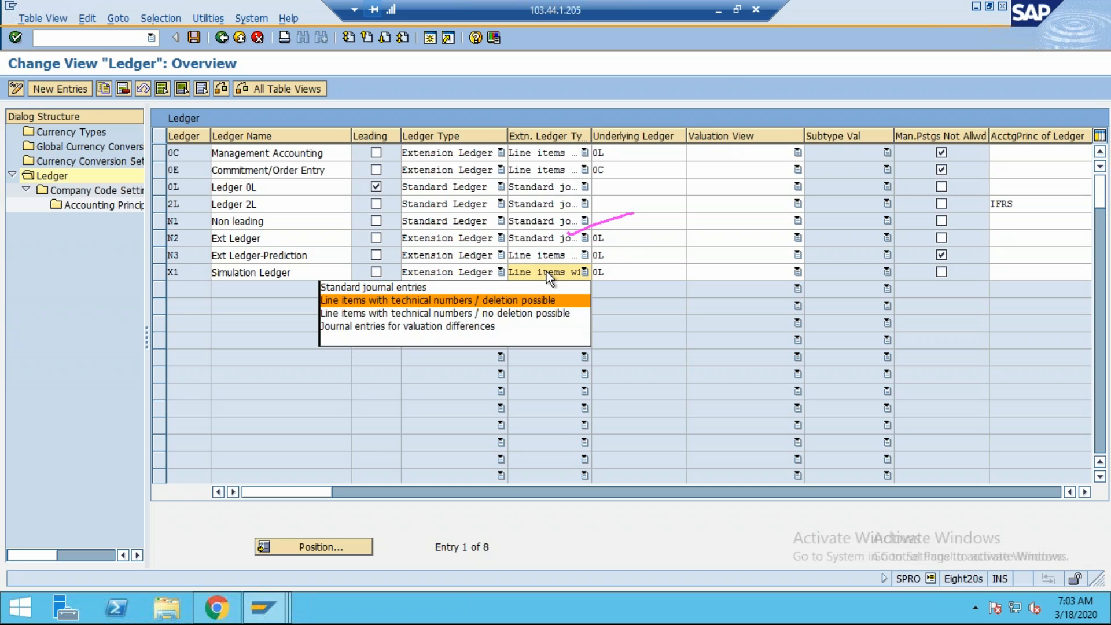
# - Review the Universal Journal - ACDOCA diagram in Paint and return to the SAP session with the ledger overview
pyautogui.click(726, 65)
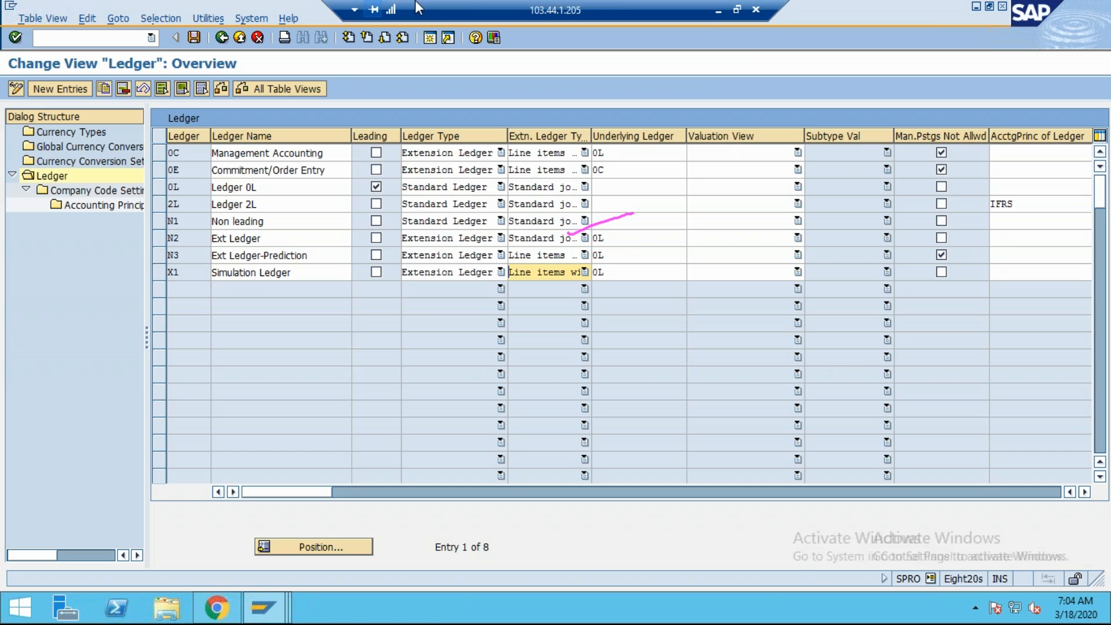
pyautogui.click(721, 9)
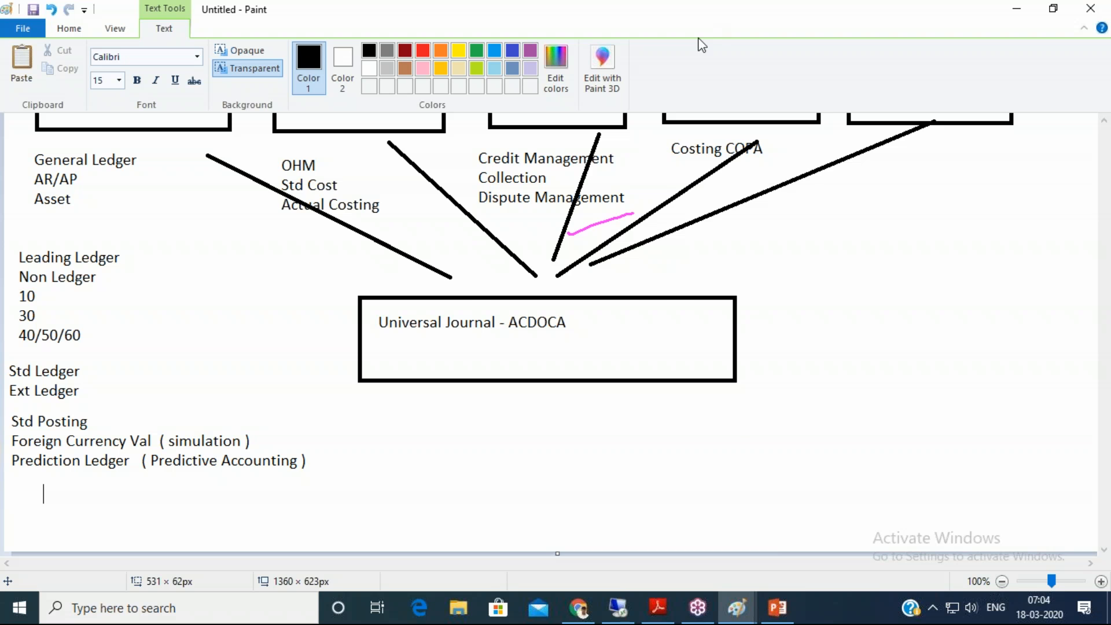
pyautogui.scroll(3, 833, 214)
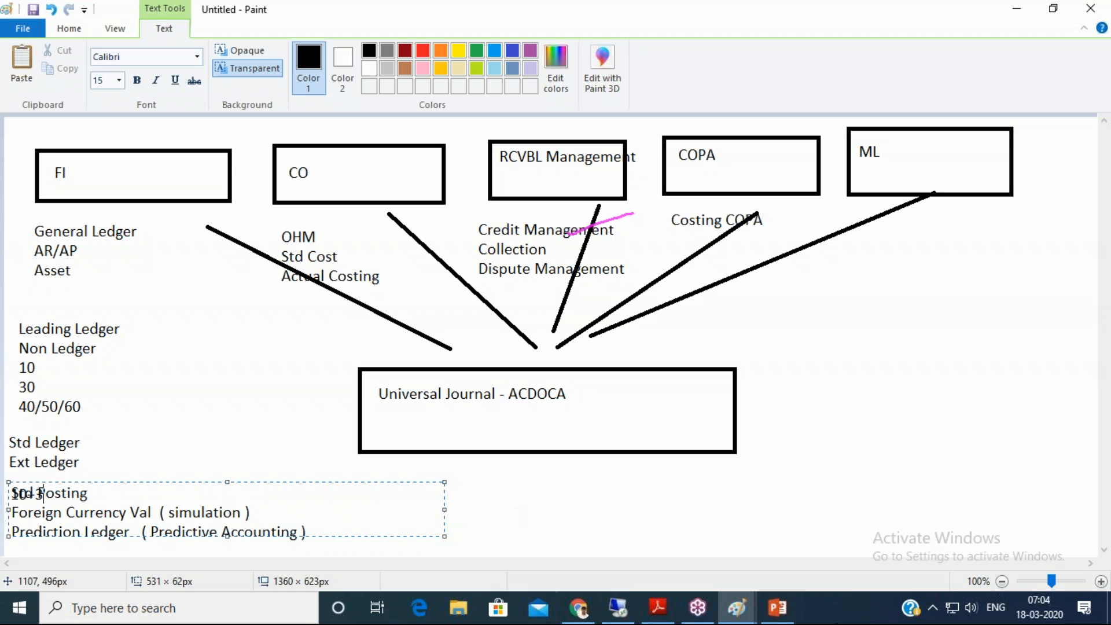
pyautogui.click(618, 608)
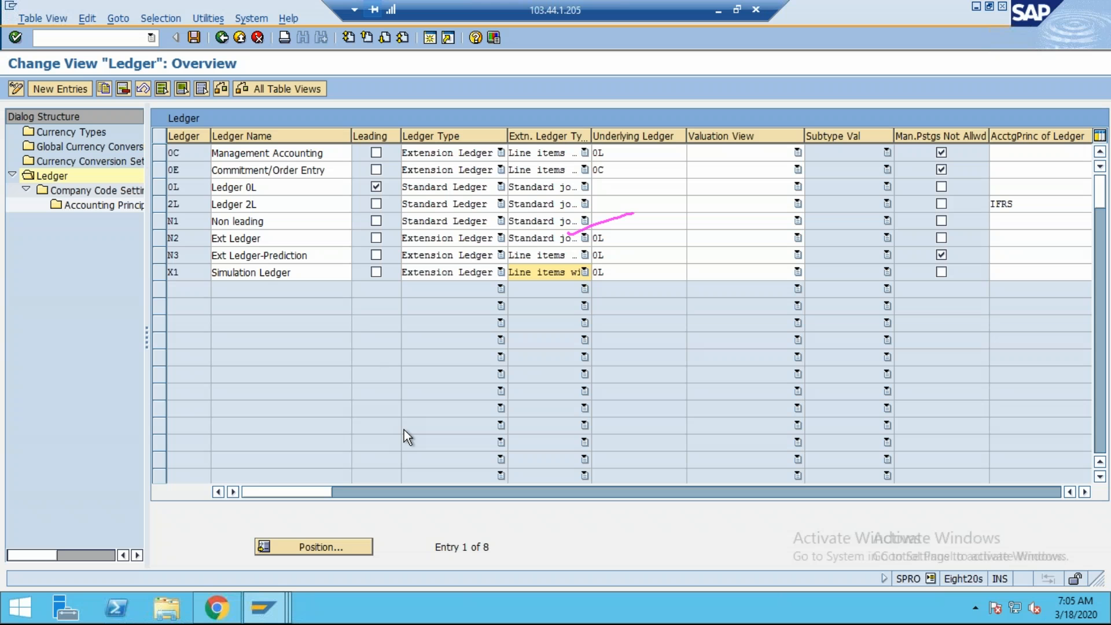
pyautogui.click(264, 607)
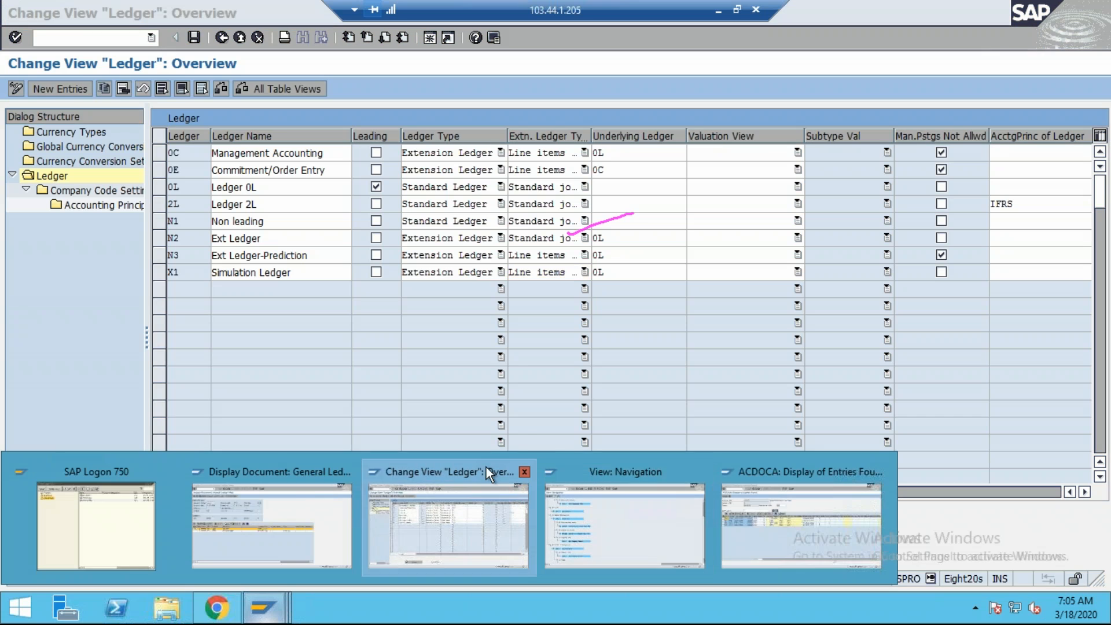
pyautogui.click(504, 489)
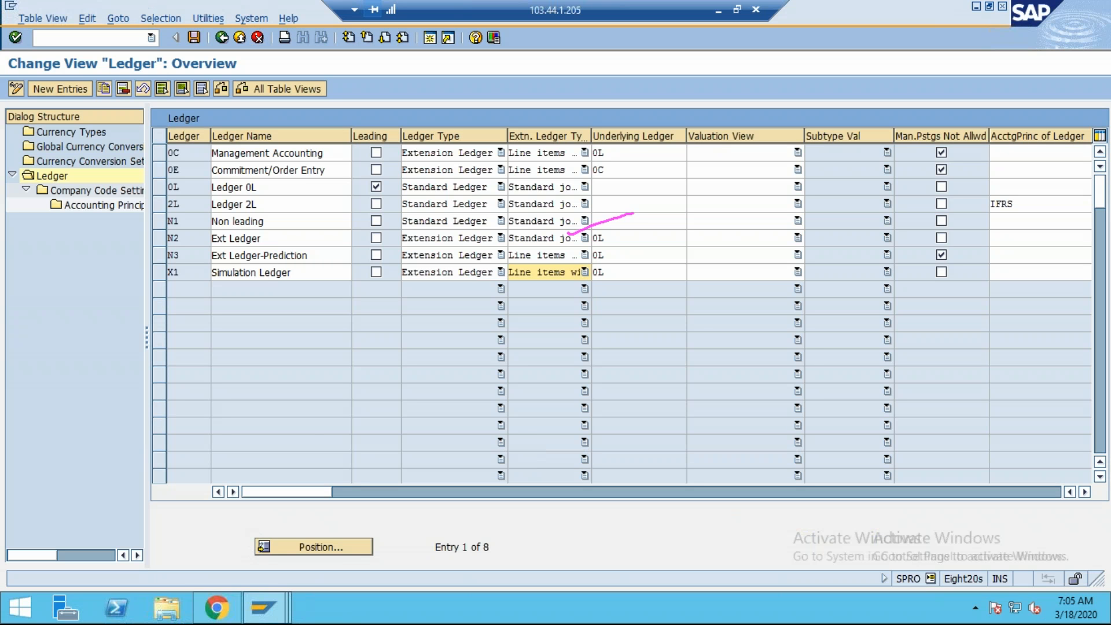
# - Start customer creation transaction FD01 in a new SAP session and cancel the Create Business Partner dialog
pyautogui.click(128, 42)
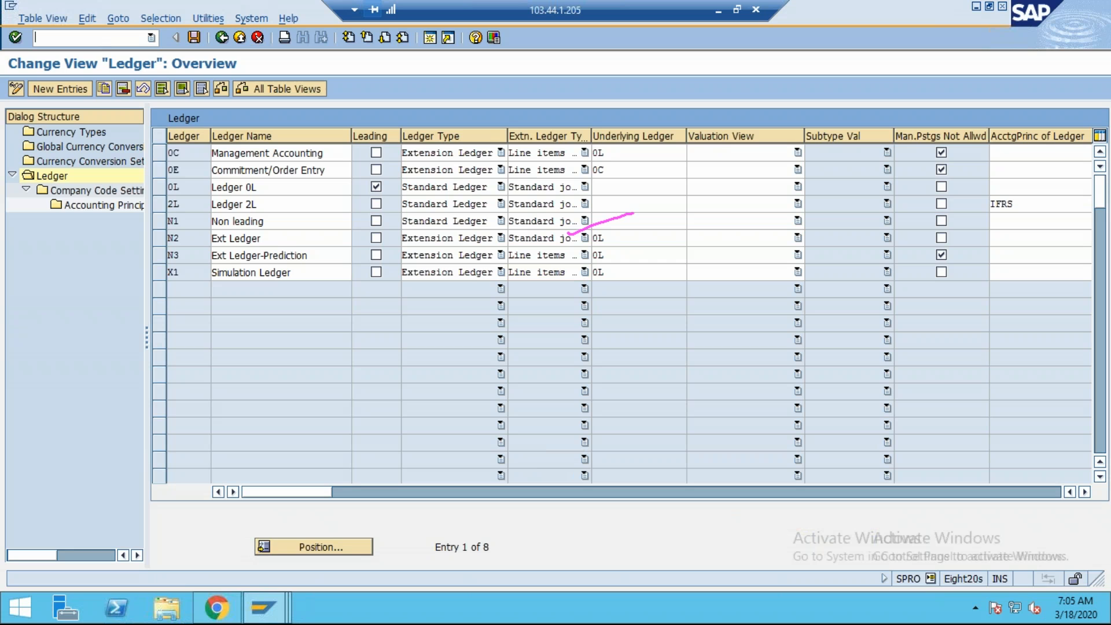
pyautogui.write('/nfd01')
pyautogui.press('Return')
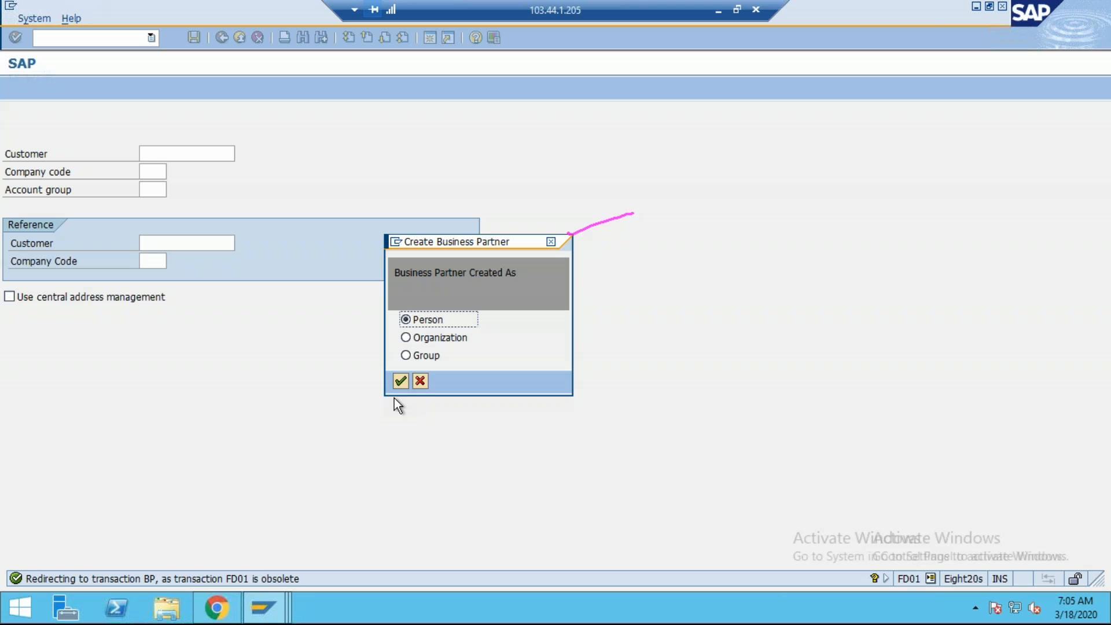
pyautogui.click(419, 381)
# - Start customer creation transaction XD01 and vendor creation transaction FK01 in turn, cancelling business partner creation each time
pyautogui.write('xd01')
pyautogui.press('Return')
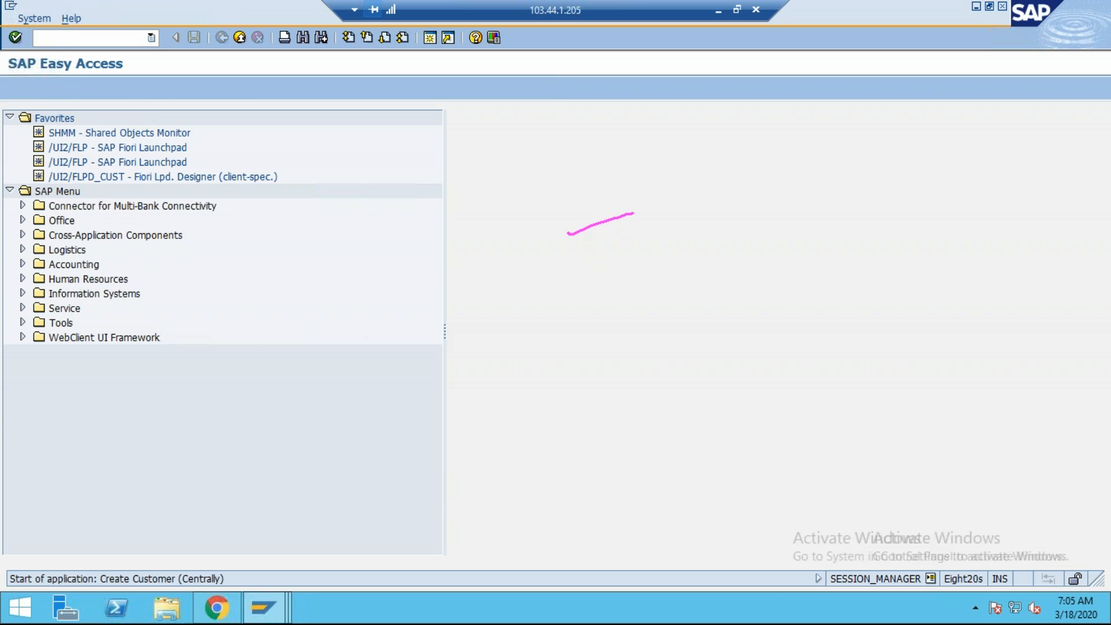
pyautogui.click(419, 380)
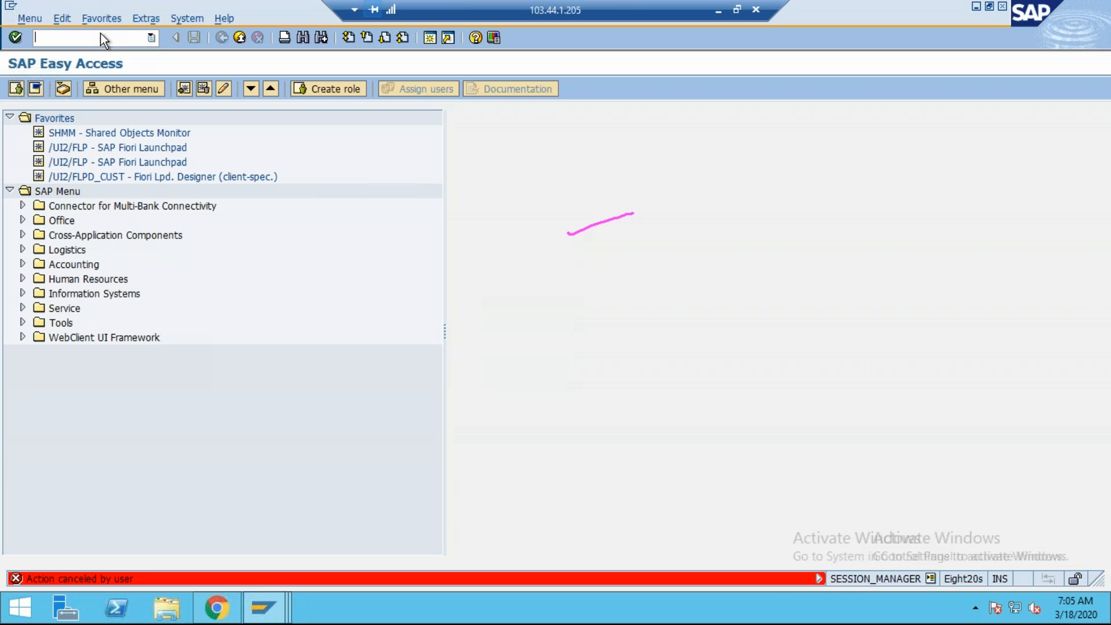
pyautogui.write('xk01')
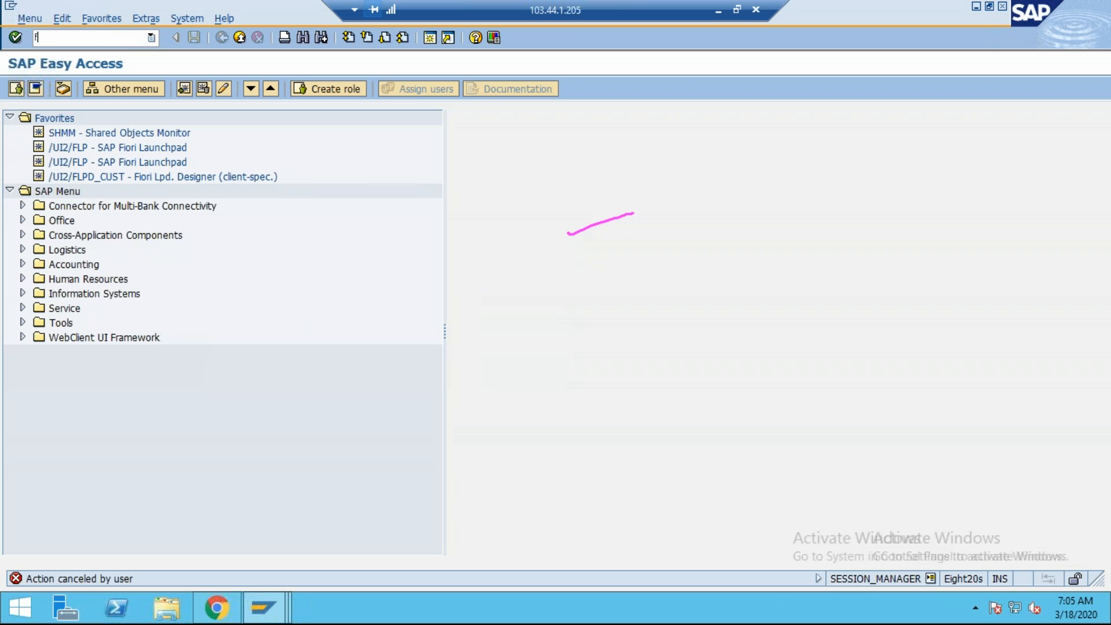
pyautogui.press('Return')
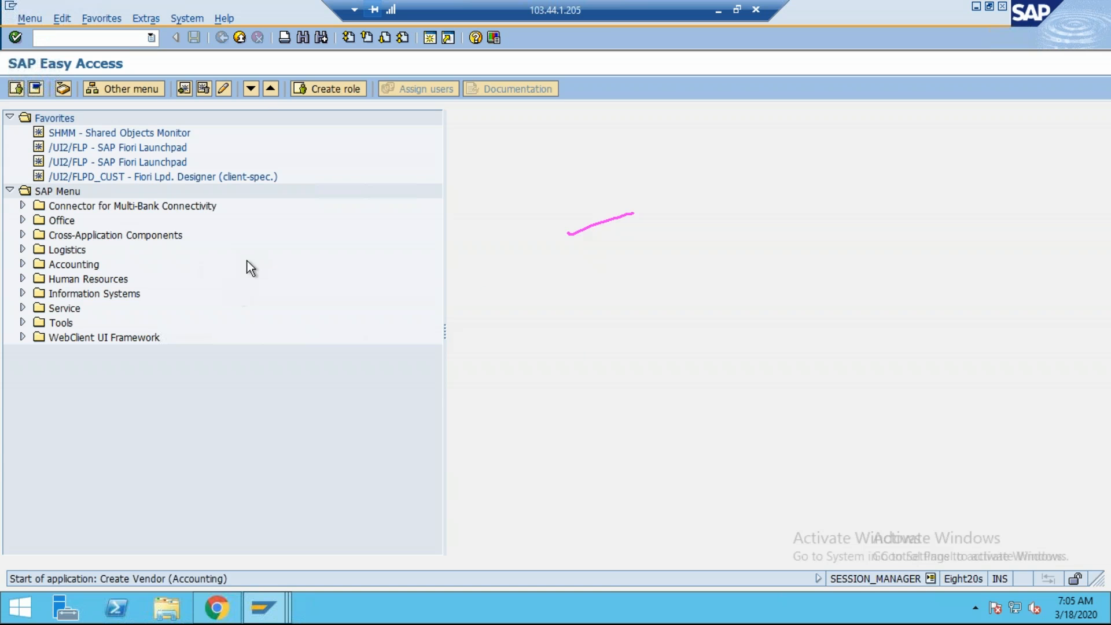
pyautogui.click(420, 381)
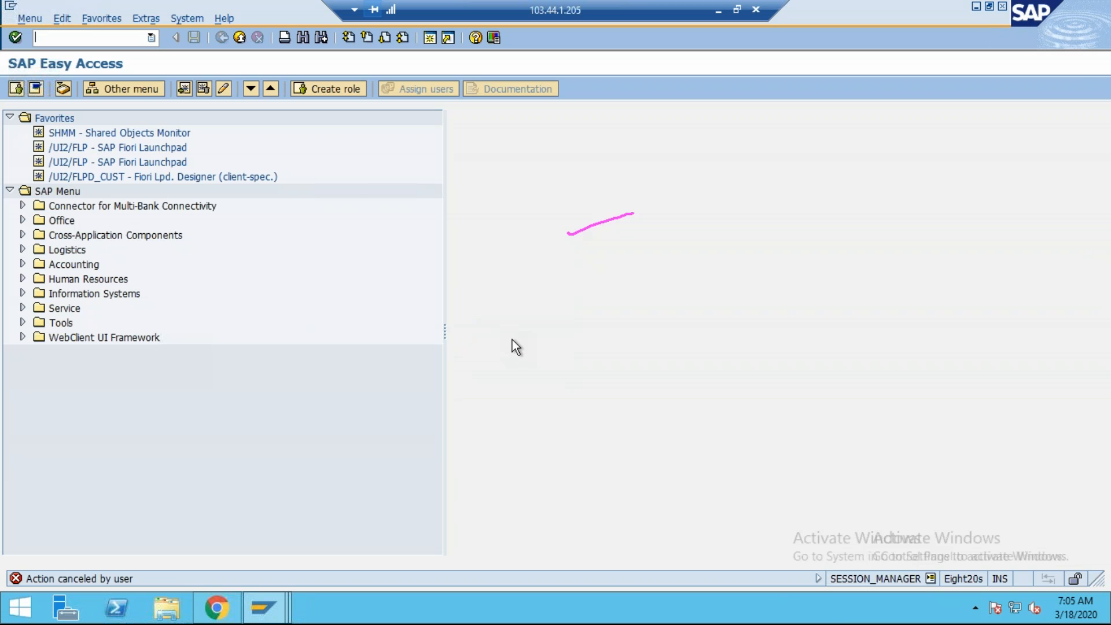
# - Start transaction BP and search for business partners with search term 1 set to ZTE2
pyautogui.write('bp')
pyautogui.press('Return')
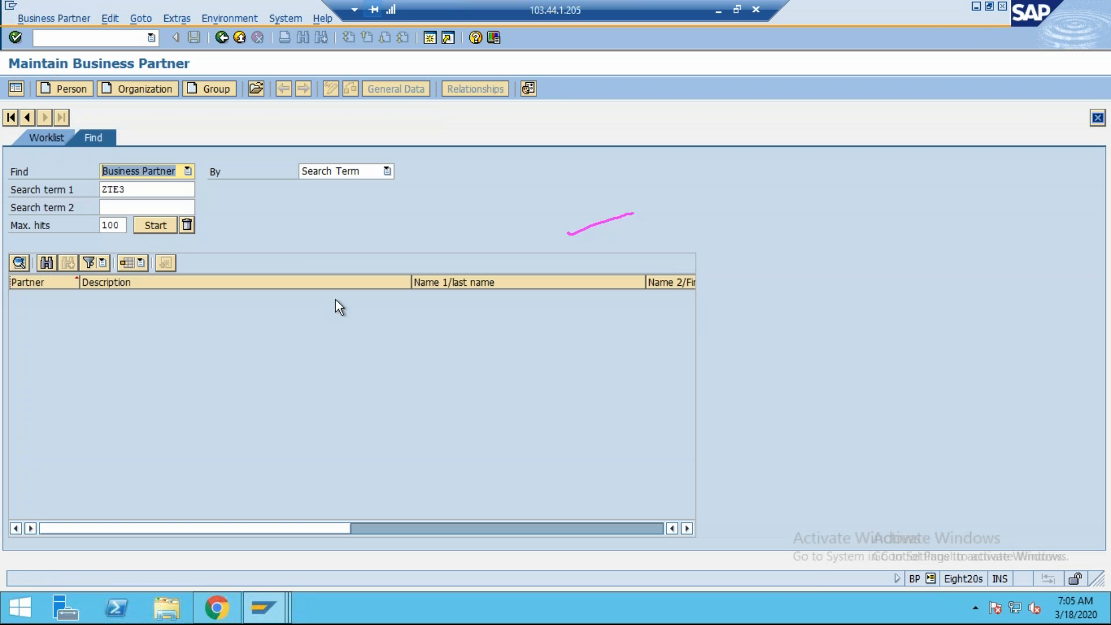
pyautogui.click(144, 190)
pyautogui.write('zte2')
pyautogui.click(119, 206)
pyautogui.click(152, 225)
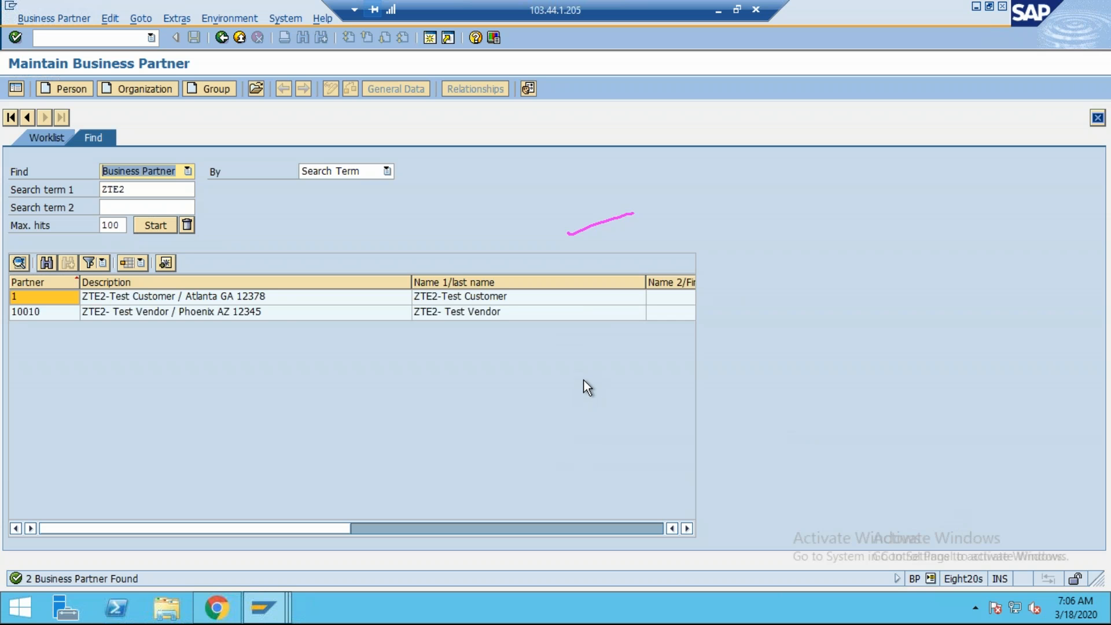
# - Open ZTE2-Test Customer, display its BP roles, select FLCU00 and then FLCU01, and close the role list
pyautogui.doubleClick(260, 296)
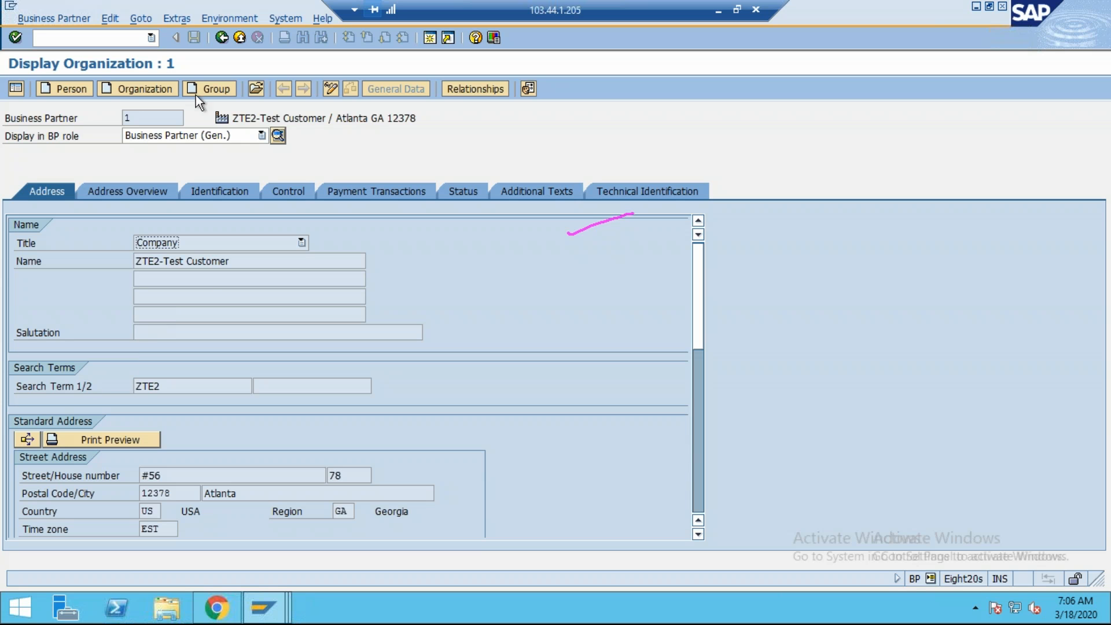
pyautogui.click(277, 135)
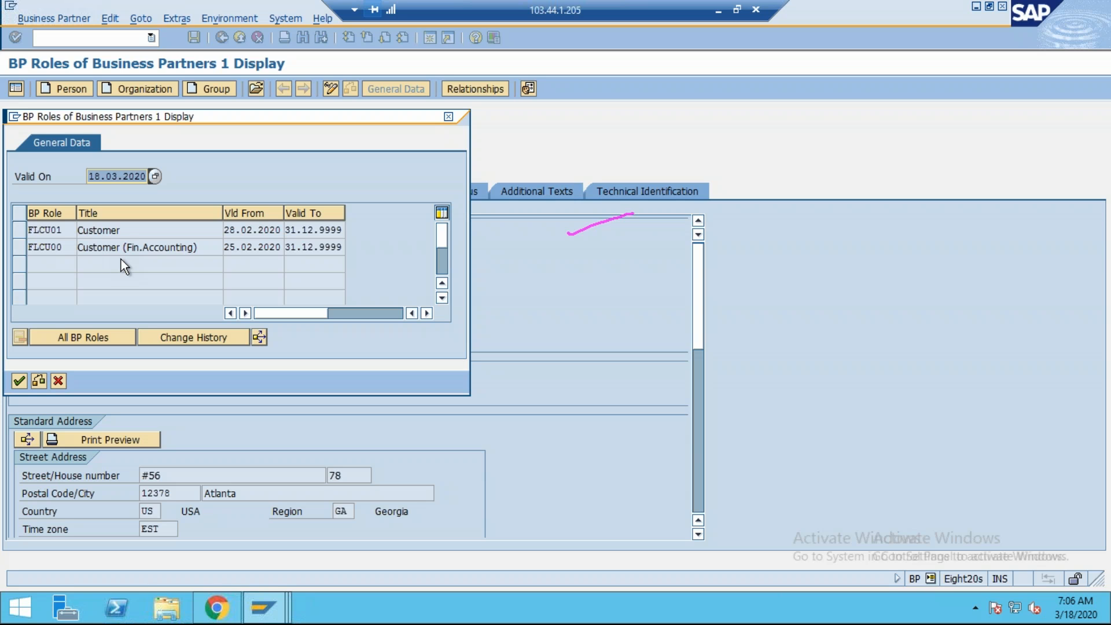
pyautogui.click(15, 249)
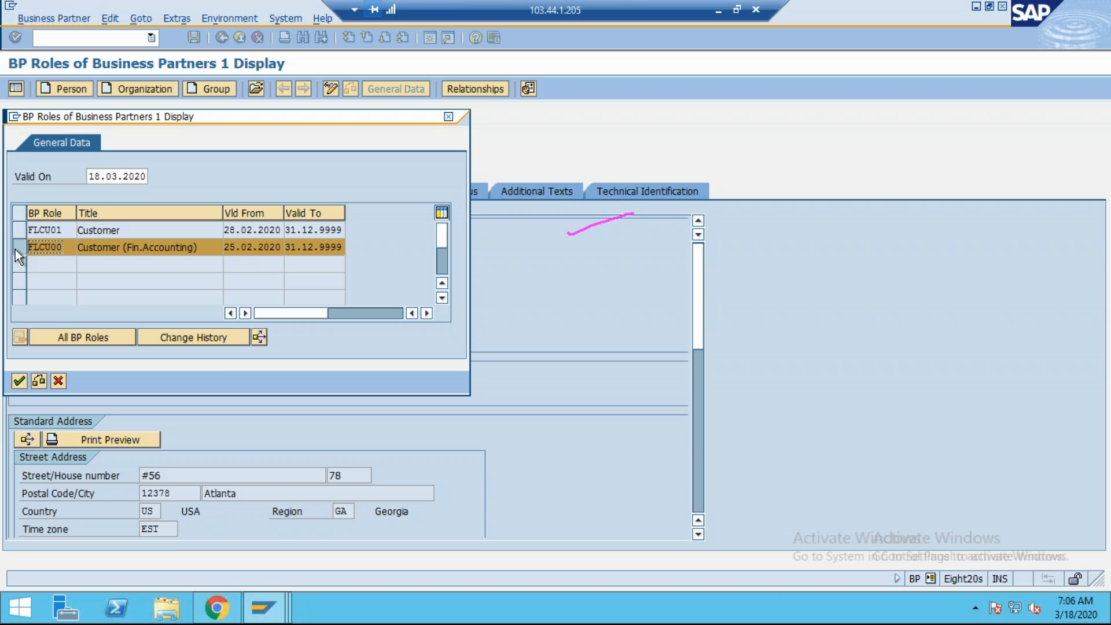
pyautogui.click(17, 231)
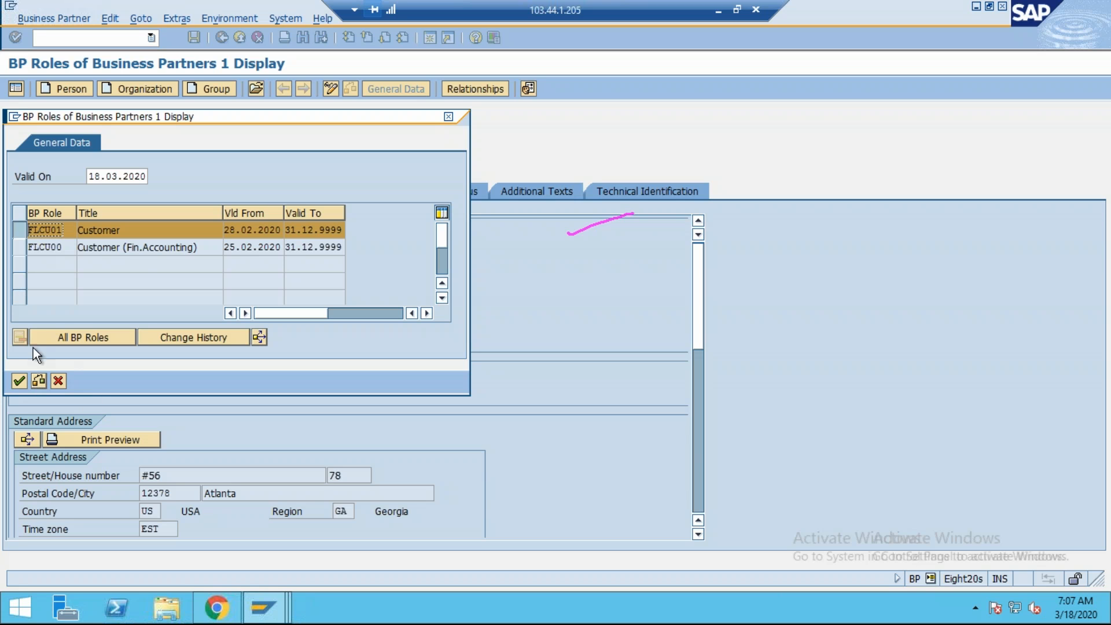
pyautogui.click(19, 380)
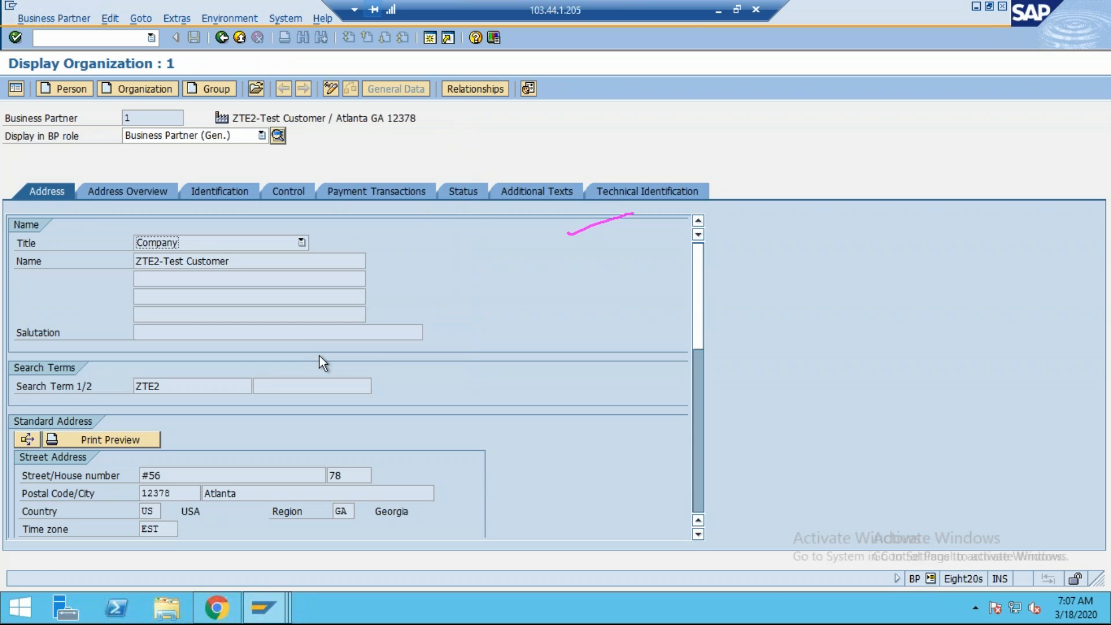
# - Switch to Paint, start a second blank drawing and draw a rectangle about 206 × 72 px near the canvas's upper-left corner
pyautogui.click(715, 10)
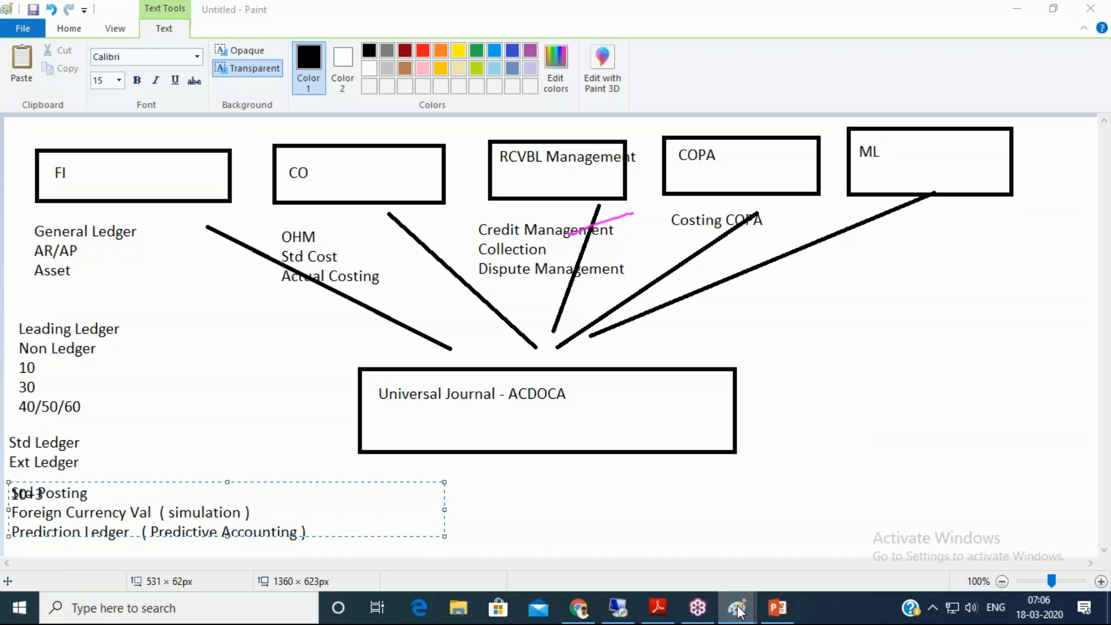
pyautogui.moveTo(737, 610)
pyautogui.click(910, 535)
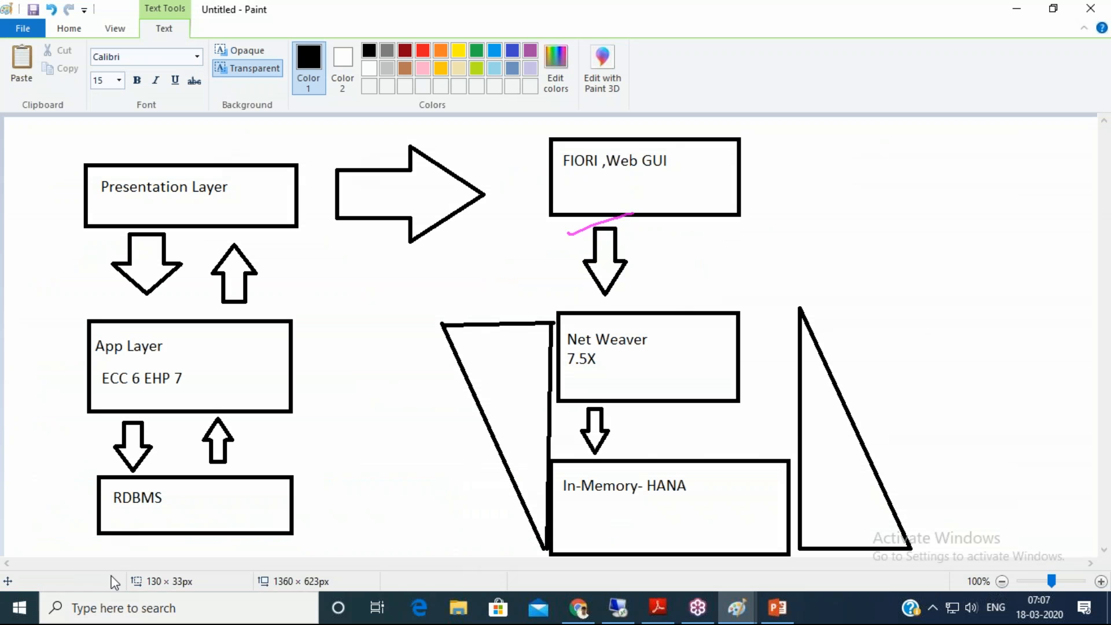
pyautogui.click(109, 605)
pyautogui.write('pa')
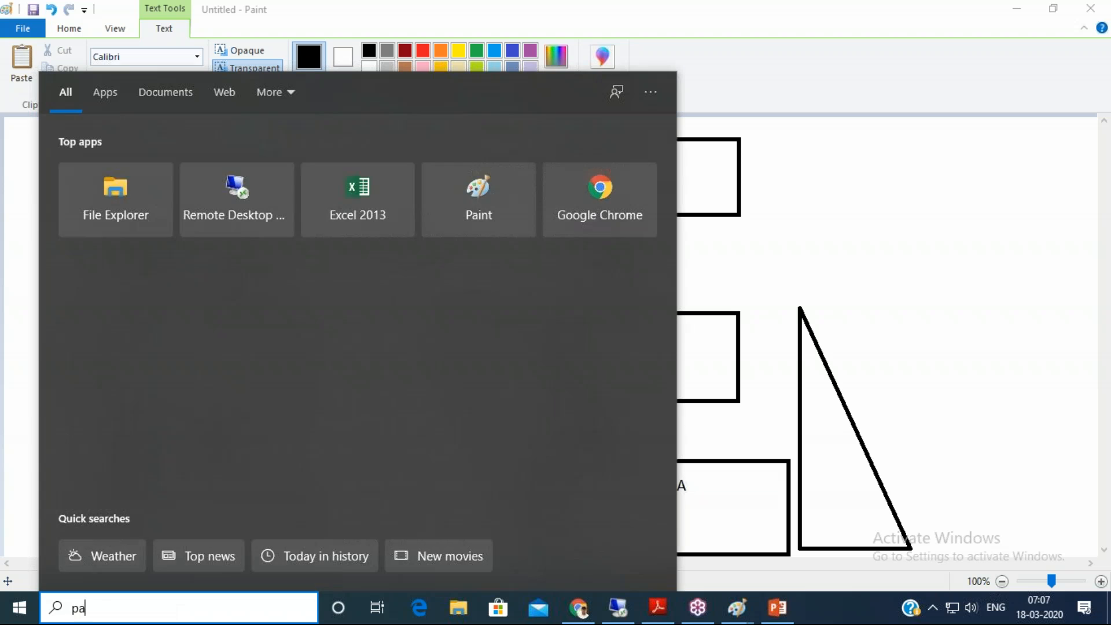
pyautogui.write('int')
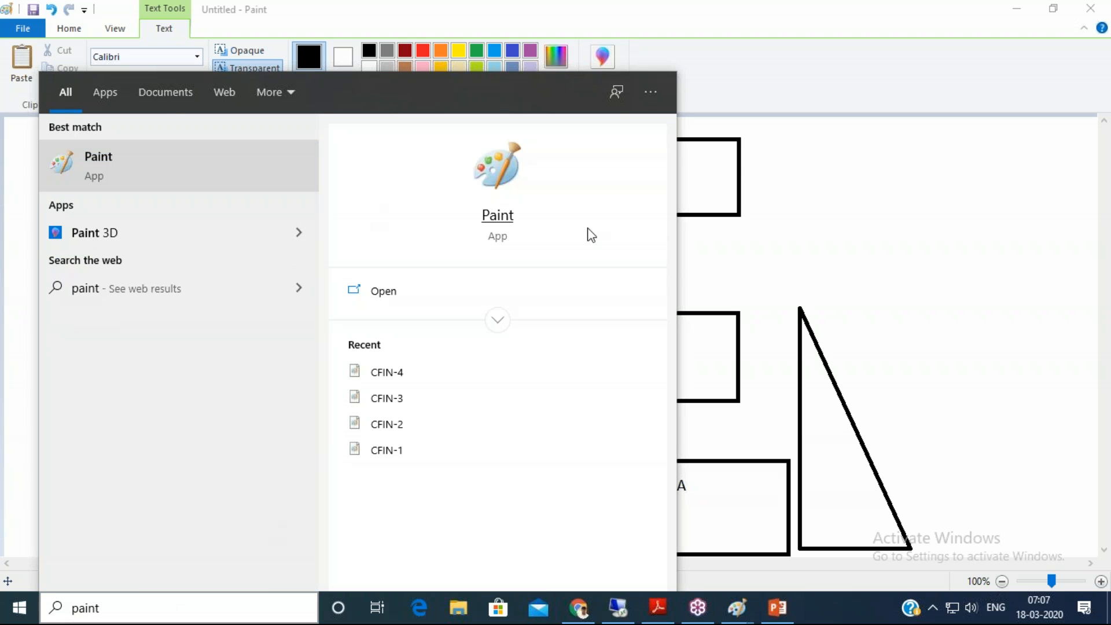
pyautogui.press('Return')
pyautogui.click(357, 52)
pyautogui.moveTo(33, 151); pyautogui.dragTo(200, 209)
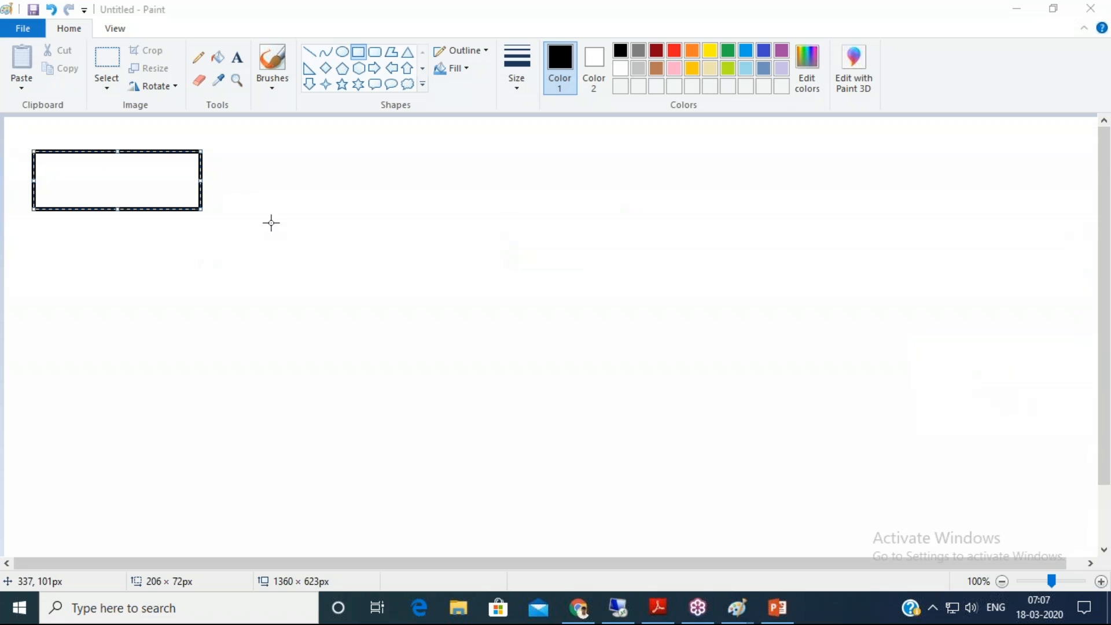
pyautogui.click(322, 218)
# - Label the rectangle with the text BSEG
pyautogui.click(236, 60)
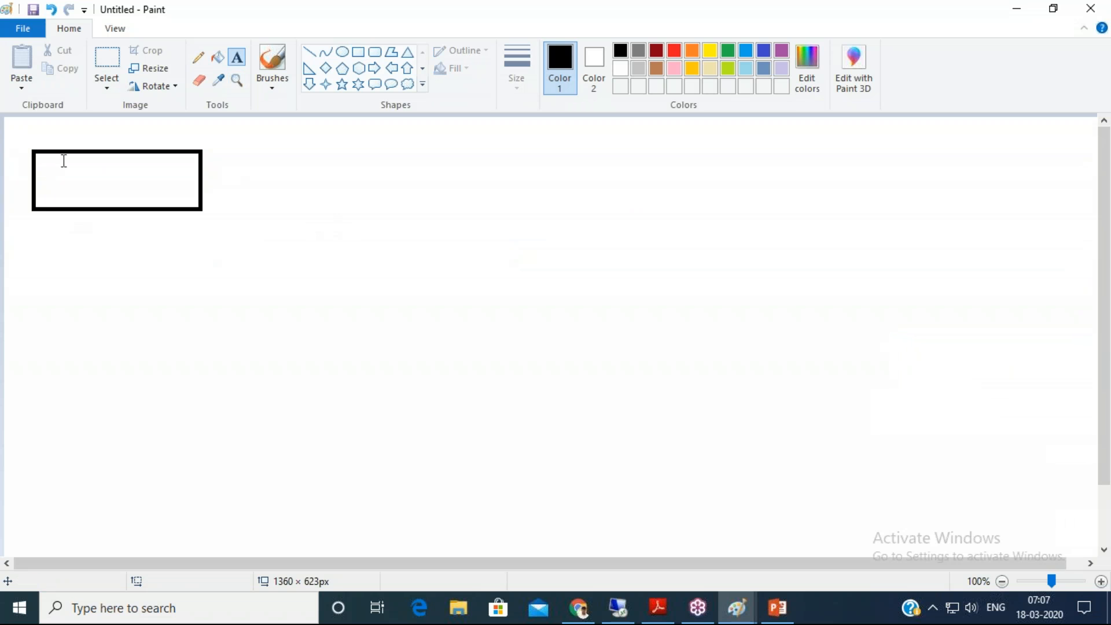
pyautogui.moveTo(45, 166); pyautogui.dragTo(176, 193)
pyautogui.write('BSEG')
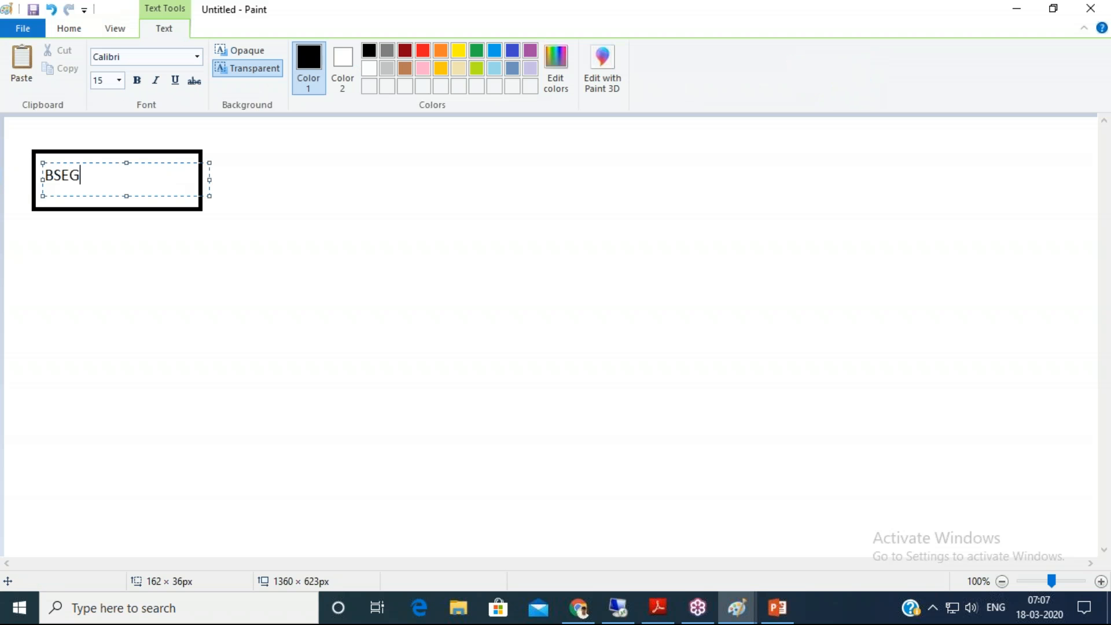
pyautogui.click(294, 232)
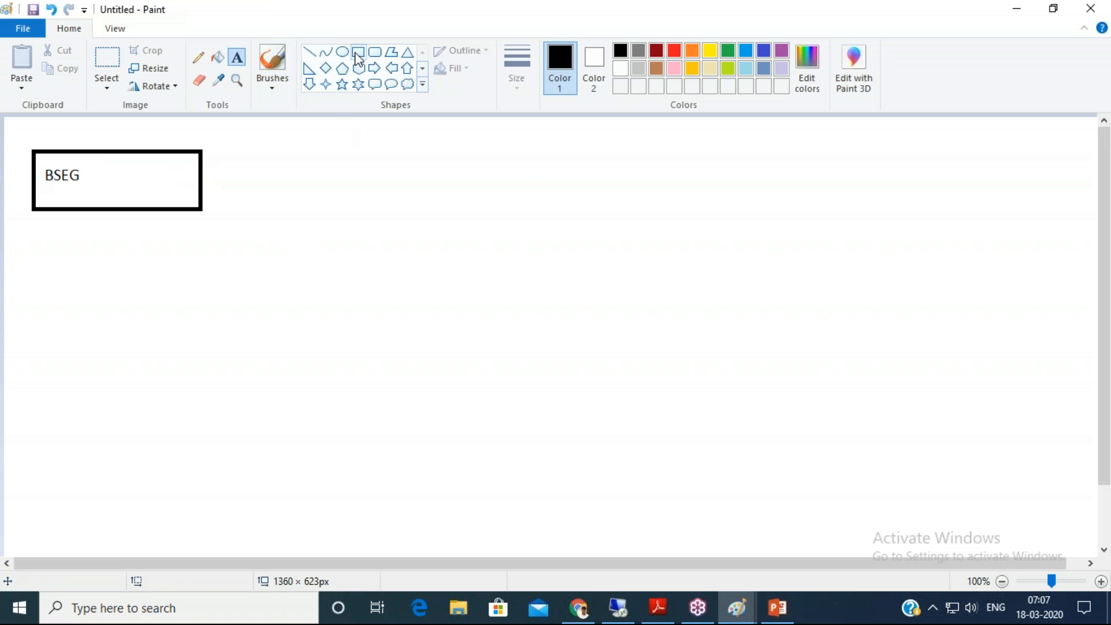
# - Draw a second rectangle about 195 × 65 px to the right of the BSEG box and label it BSID
pyautogui.click(359, 52)
pyautogui.moveTo(503, 158); pyautogui.dragTo(642, 194)
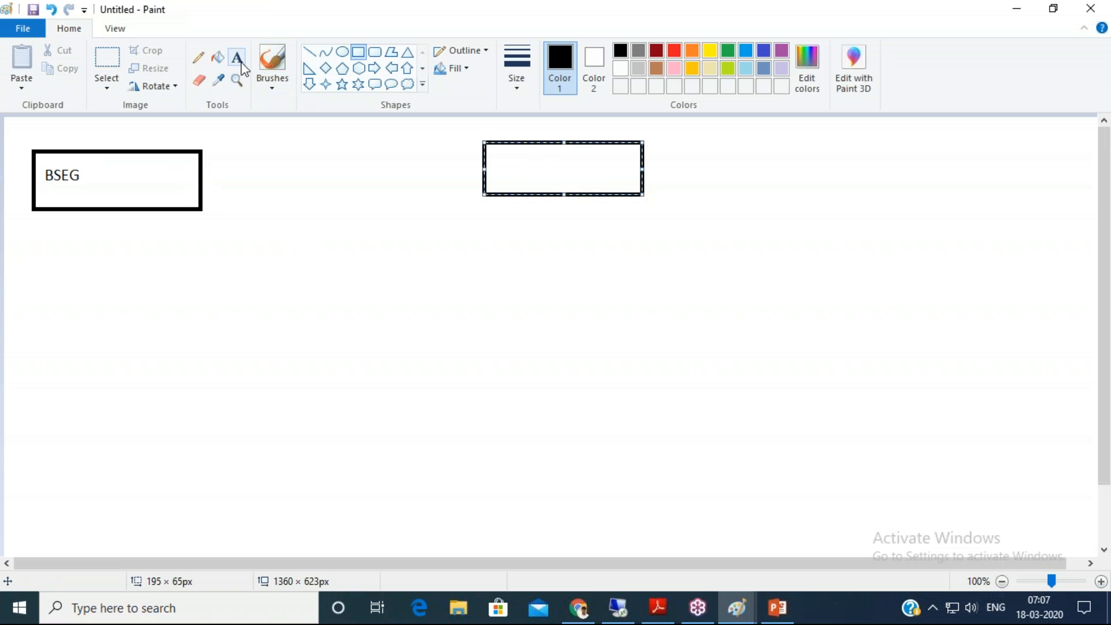
pyautogui.click(237, 57)
pyautogui.moveTo(489, 153); pyautogui.dragTo(653, 185)
pyautogui.write('BS')
pyautogui.write('IE')
pyautogui.press('BackSpace')
pyautogui.write('D')
pyautogui.click(389, 300)
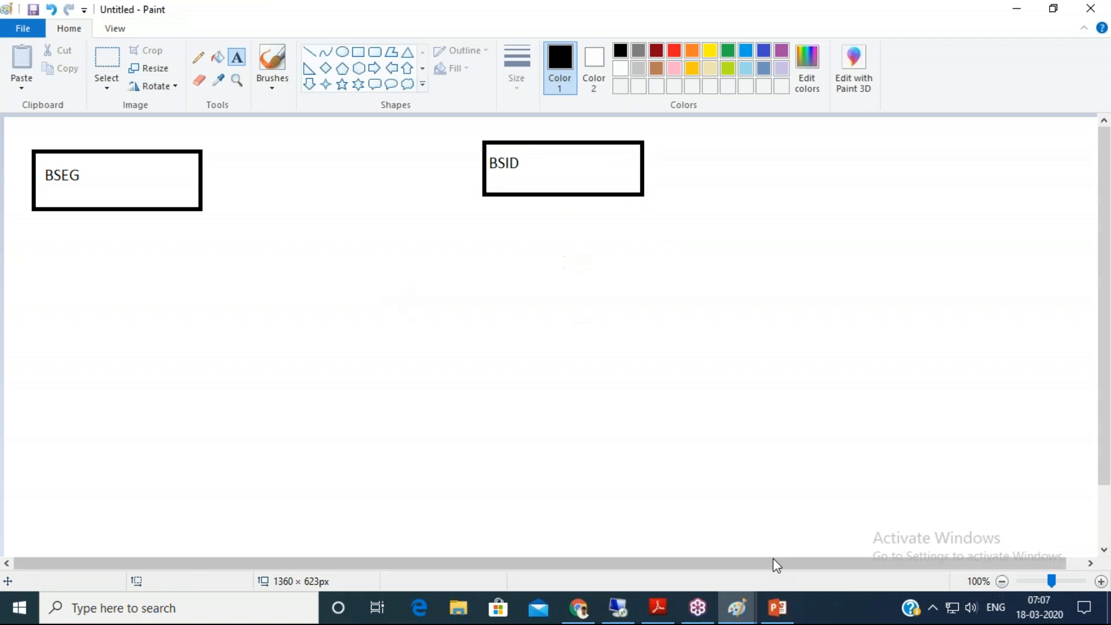
# - Switch to the SAP session, start transaction FB03, clear the document number and set the company code to ZTE2
pyautogui.click(625, 607)
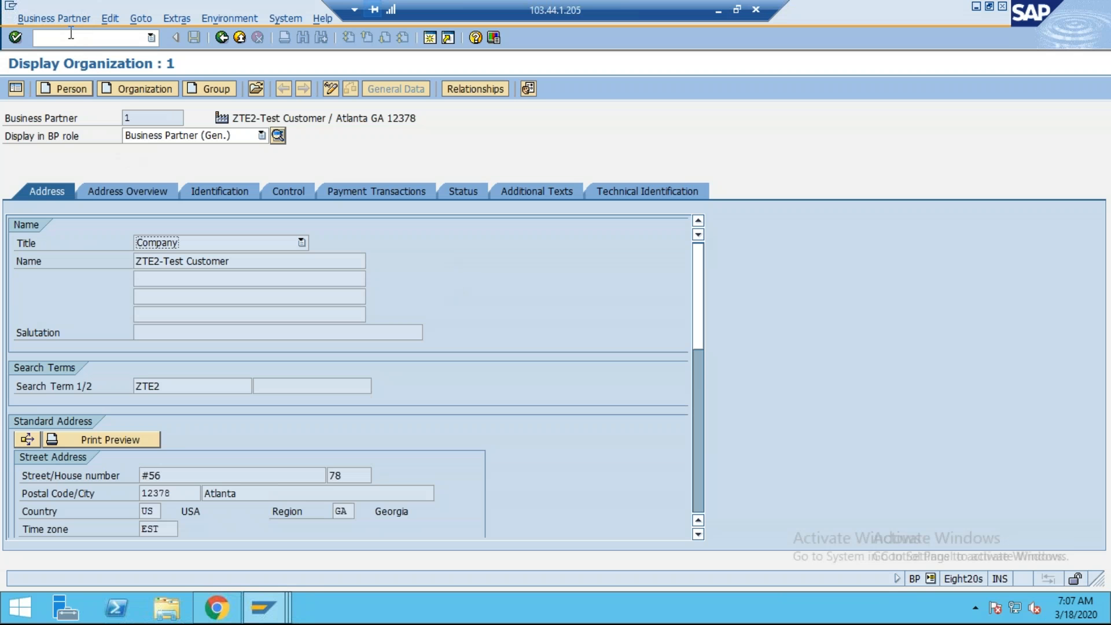
pyautogui.write('/NFB03')
pyautogui.press('Return')
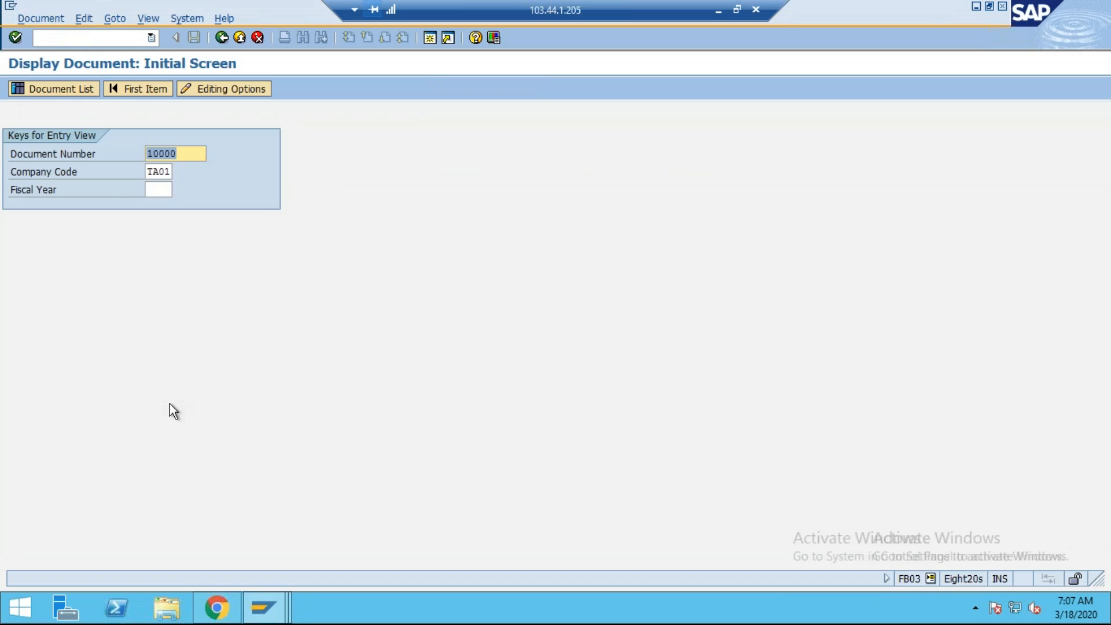
pyautogui.press('BackSpace')
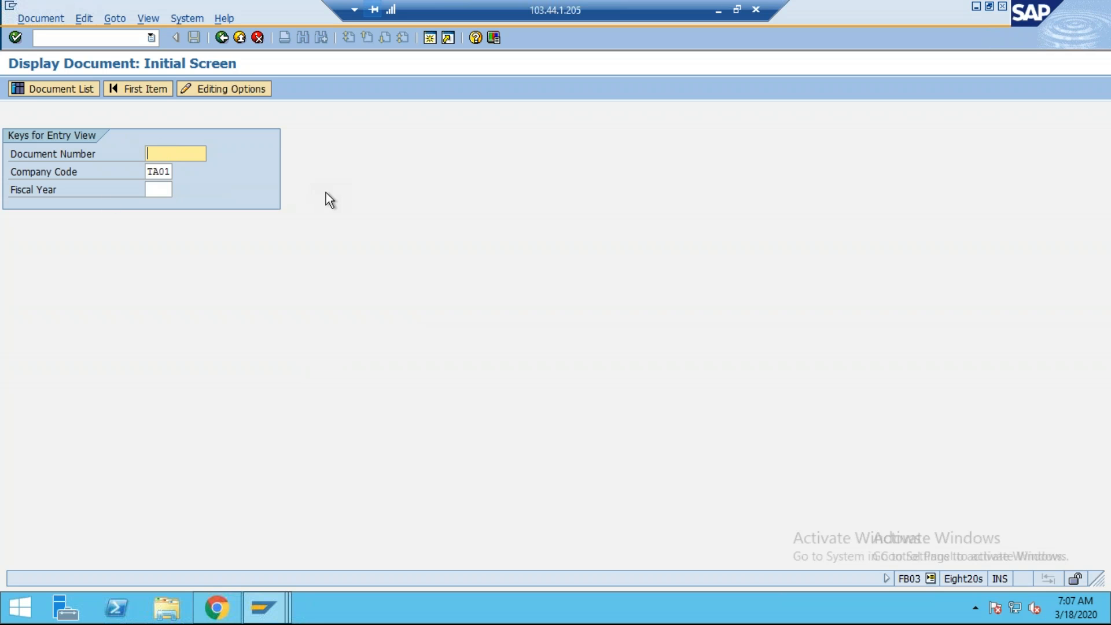
pyautogui.press('Tab')
pyautogui.press('Tab')
pyautogui.hotkey('shift', 'Tab')
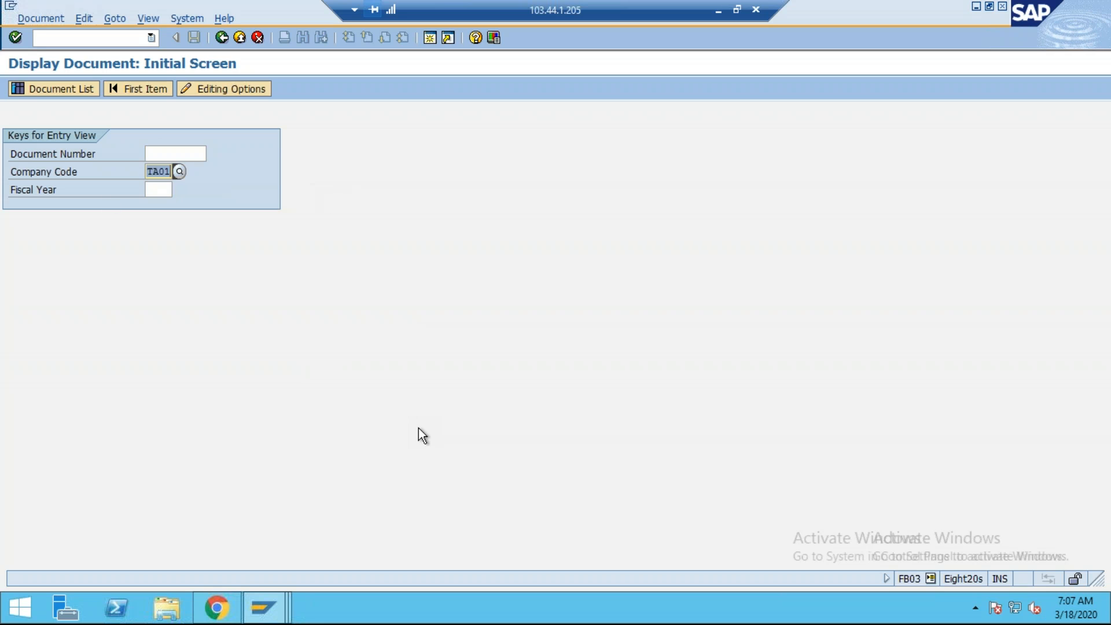
pyautogui.write('ZTE2')
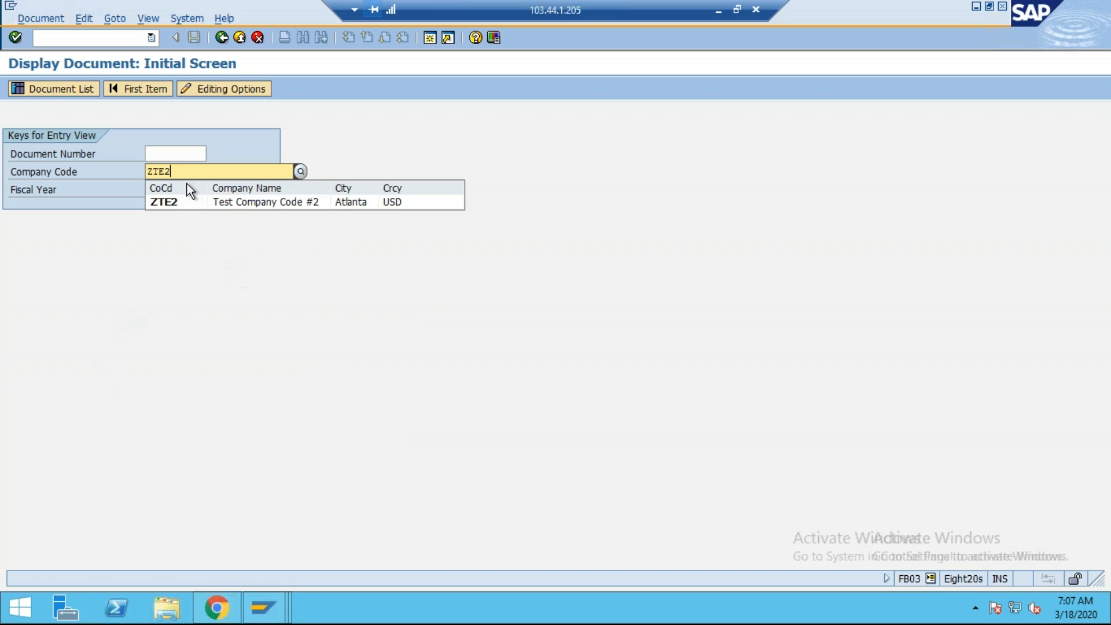
pyautogui.click(175, 203)
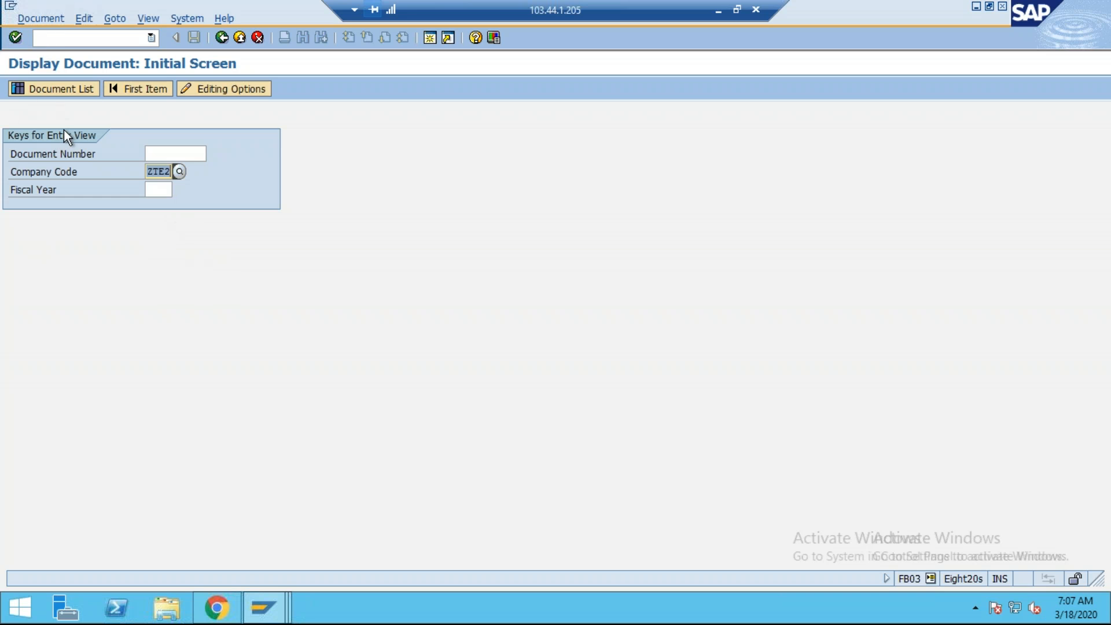
# - List all accounting documents of company code ZTE2 in ledger 0L
pyautogui.hotkey('shift', 'F4')
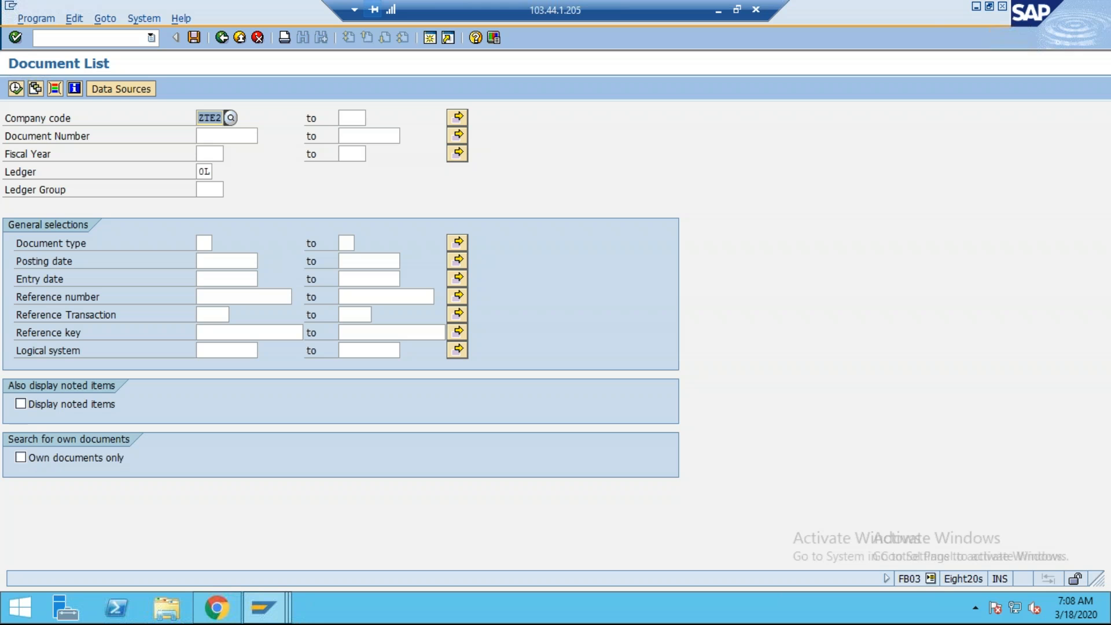
pyautogui.click(16, 89)
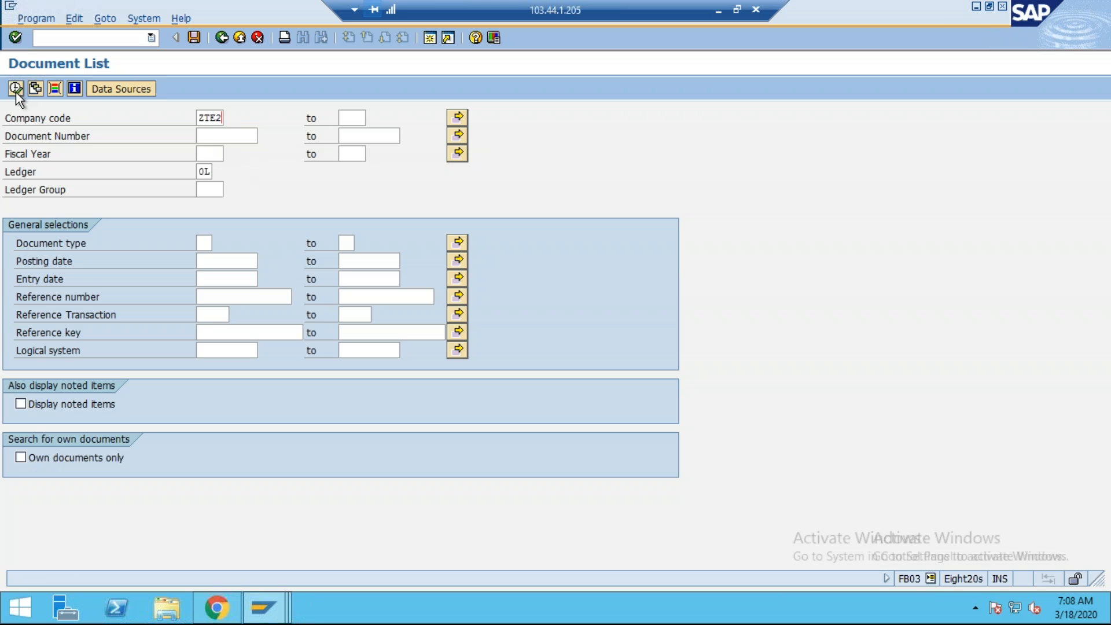
pyautogui.click(15, 88)
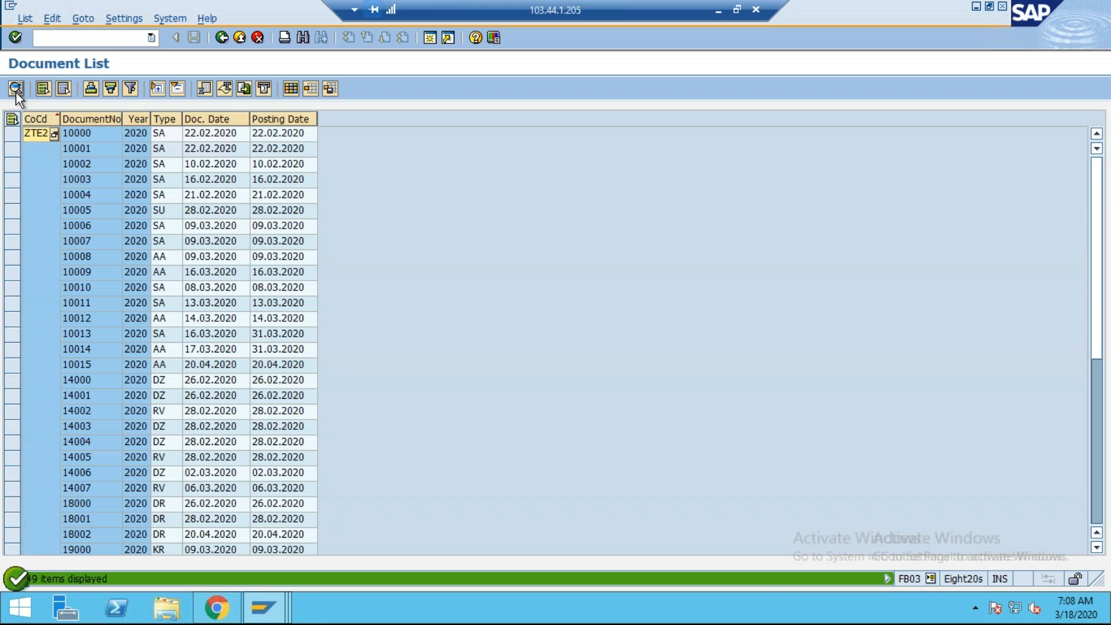
# - Return to the selection criteria, restrict the document type to the single values RV and DZ, and run the document list
pyautogui.click(222, 38)
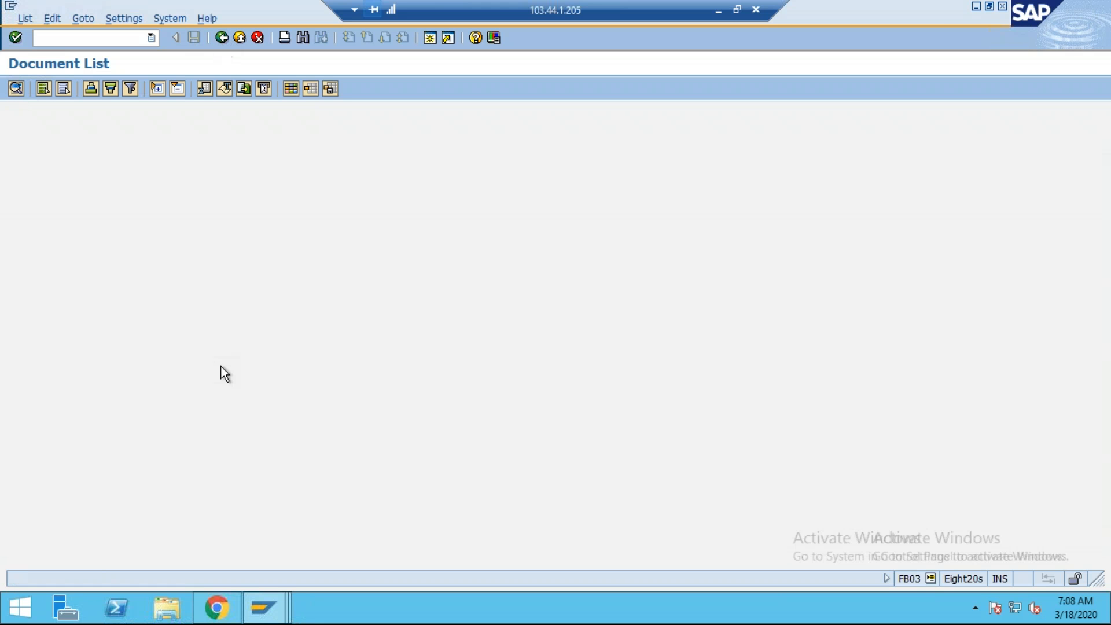
pyautogui.click(204, 243)
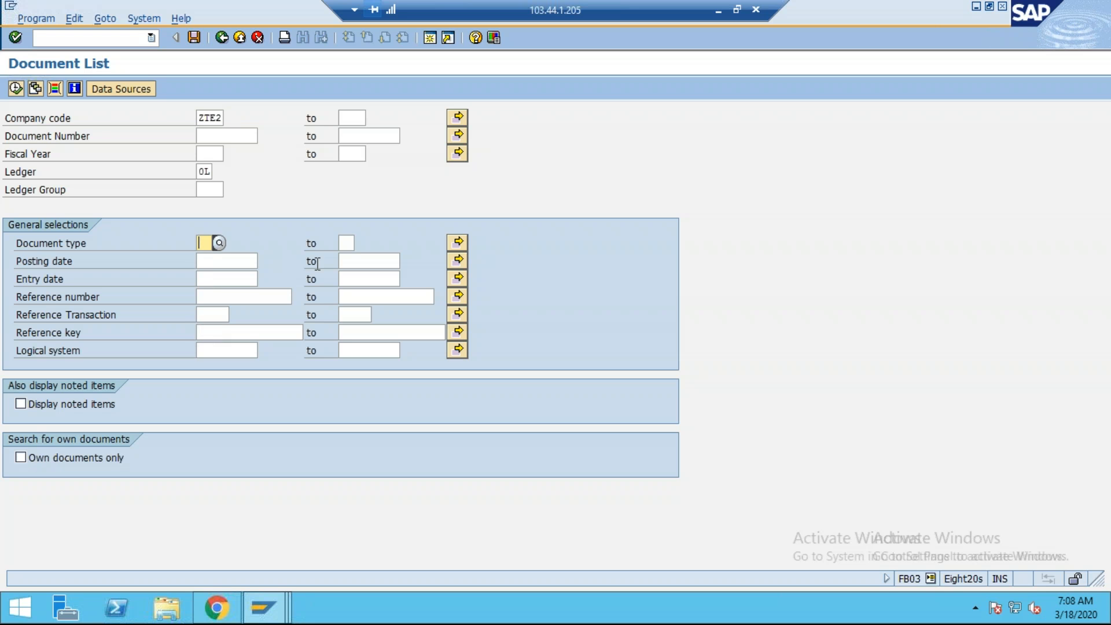
pyautogui.write('RV')
pyautogui.click(224, 274)
pyautogui.click(458, 242)
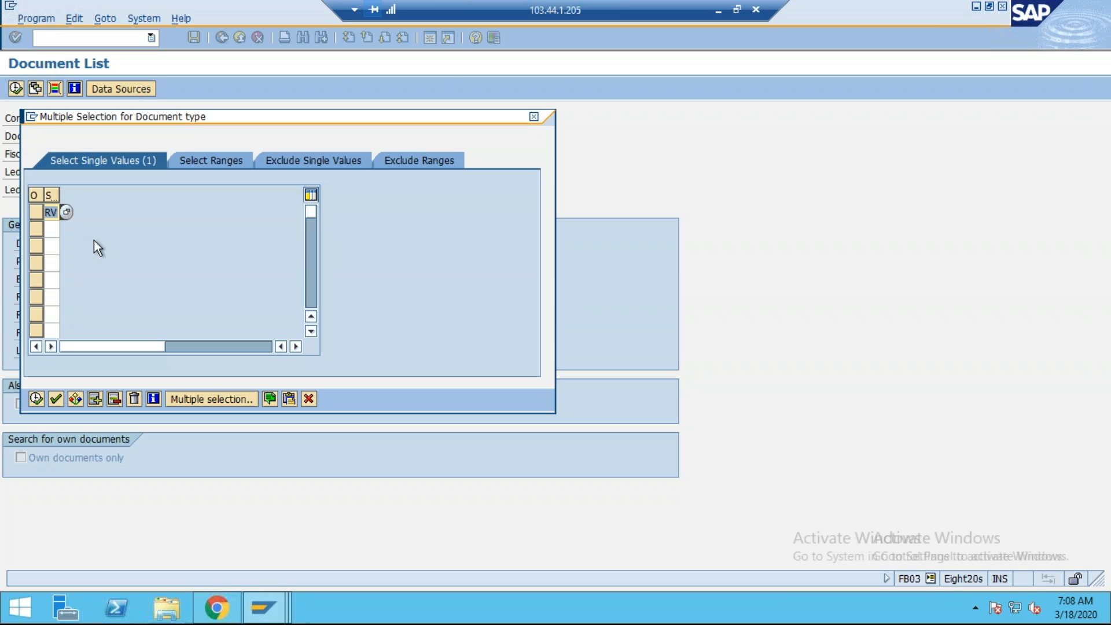
pyautogui.press('Down')
pyautogui.write('DZ')
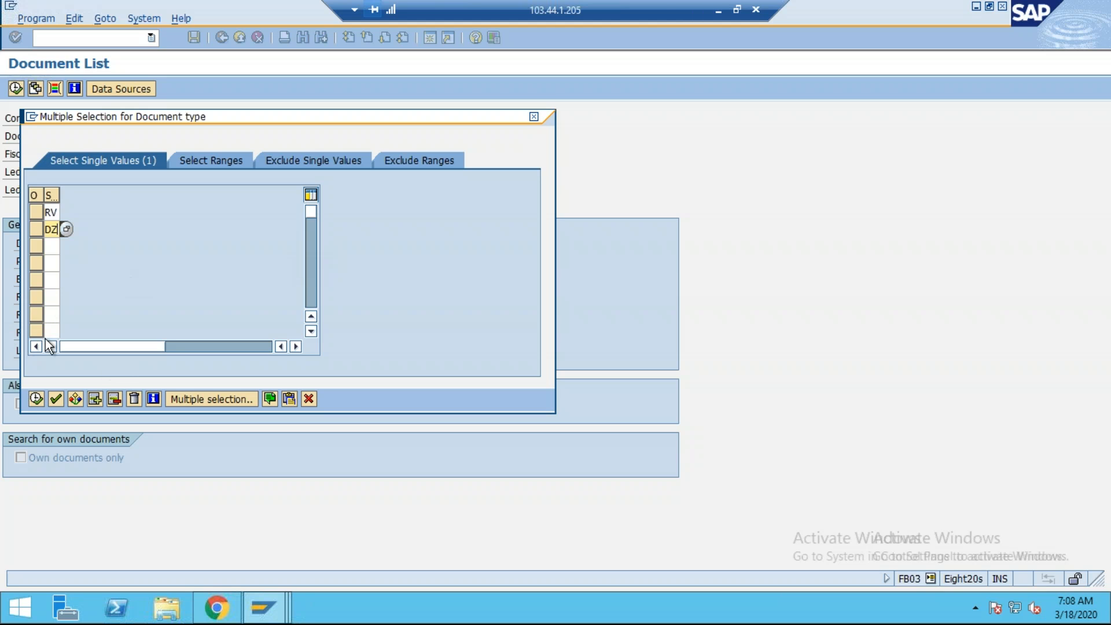
pyautogui.click(36, 399)
pyautogui.click(15, 88)
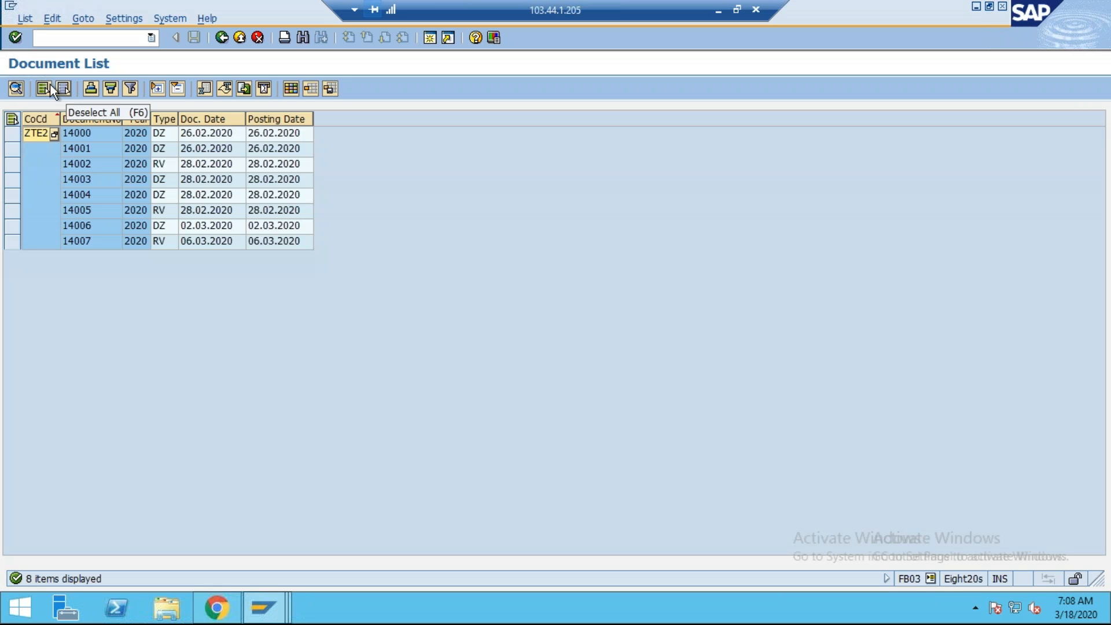
# - Open RV document 14002 from the list and go through its sales, sales deduction and output tax line items
pyautogui.click(97, 164)
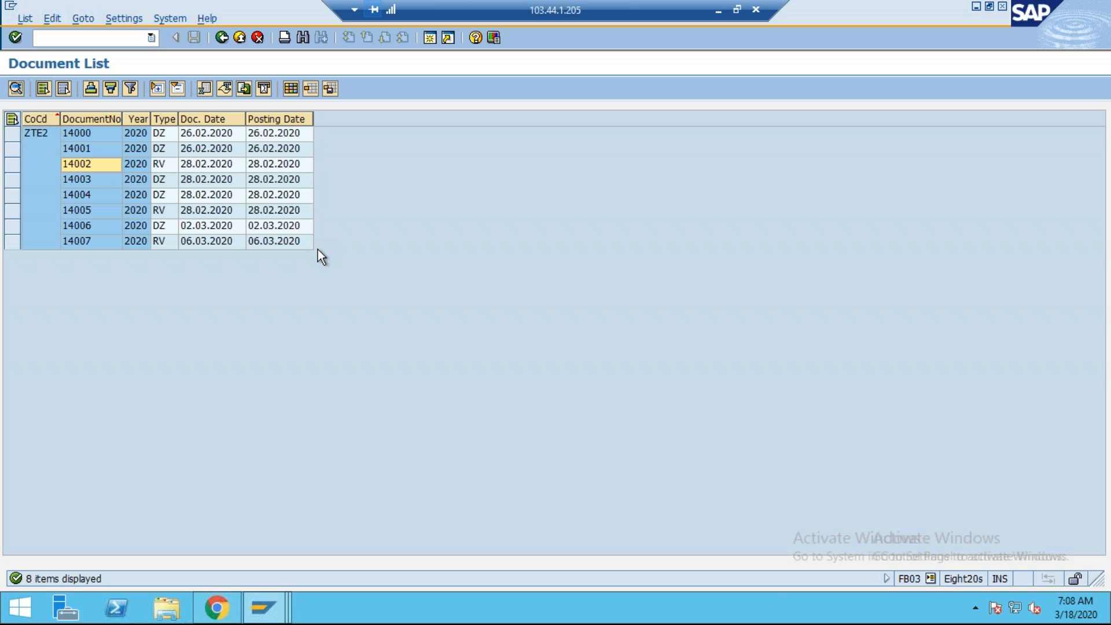
pyautogui.doubleClick(99, 166)
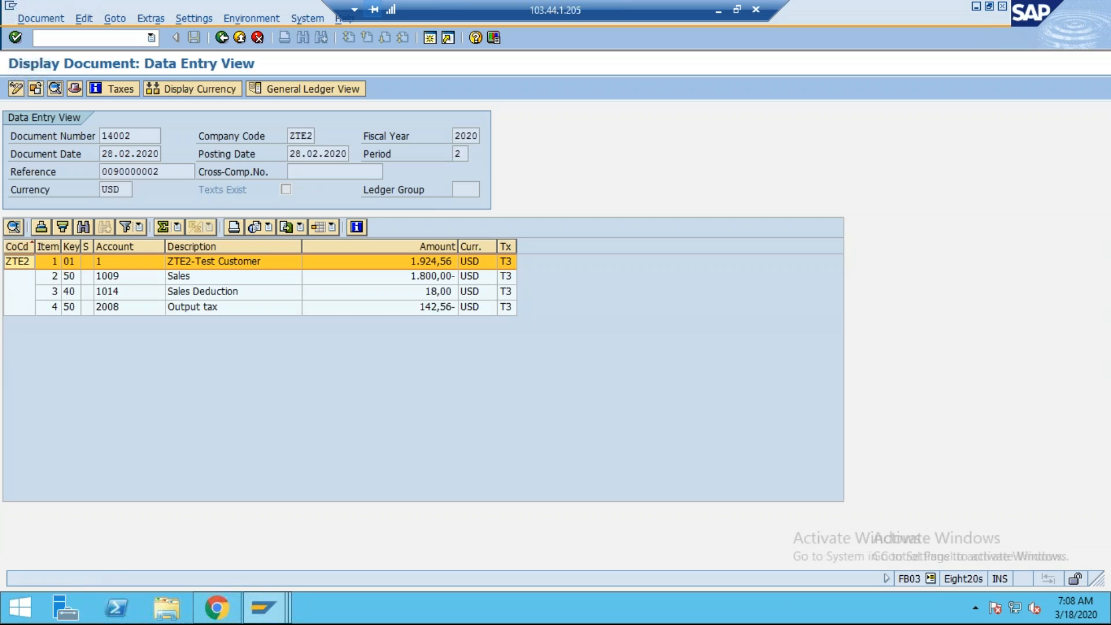
pyautogui.click(236, 280)
pyautogui.click(248, 292)
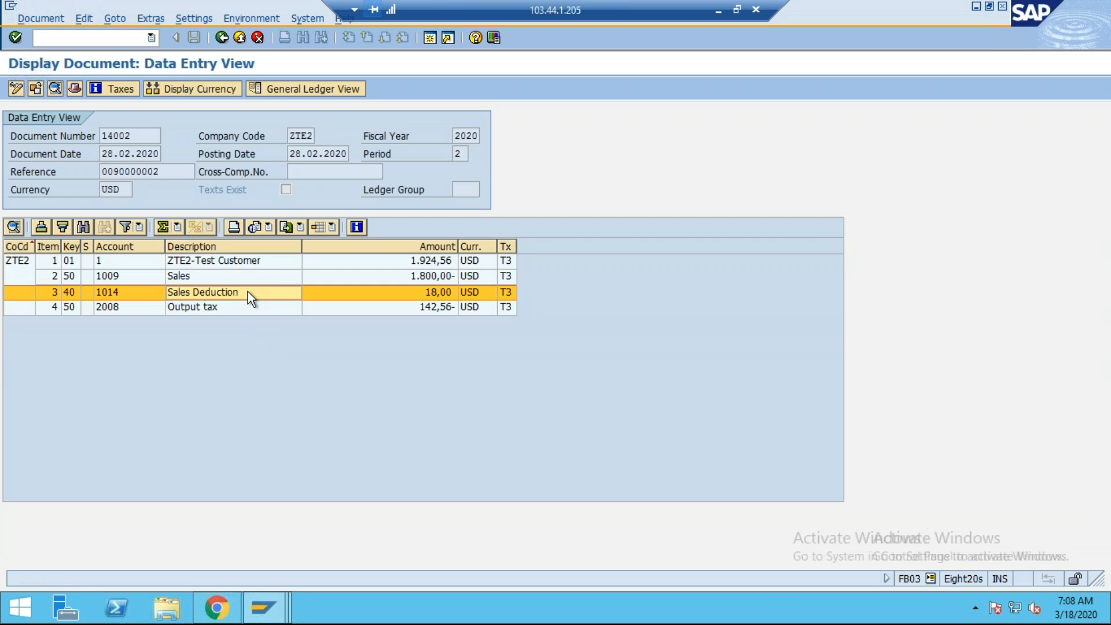
pyautogui.click(245, 308)
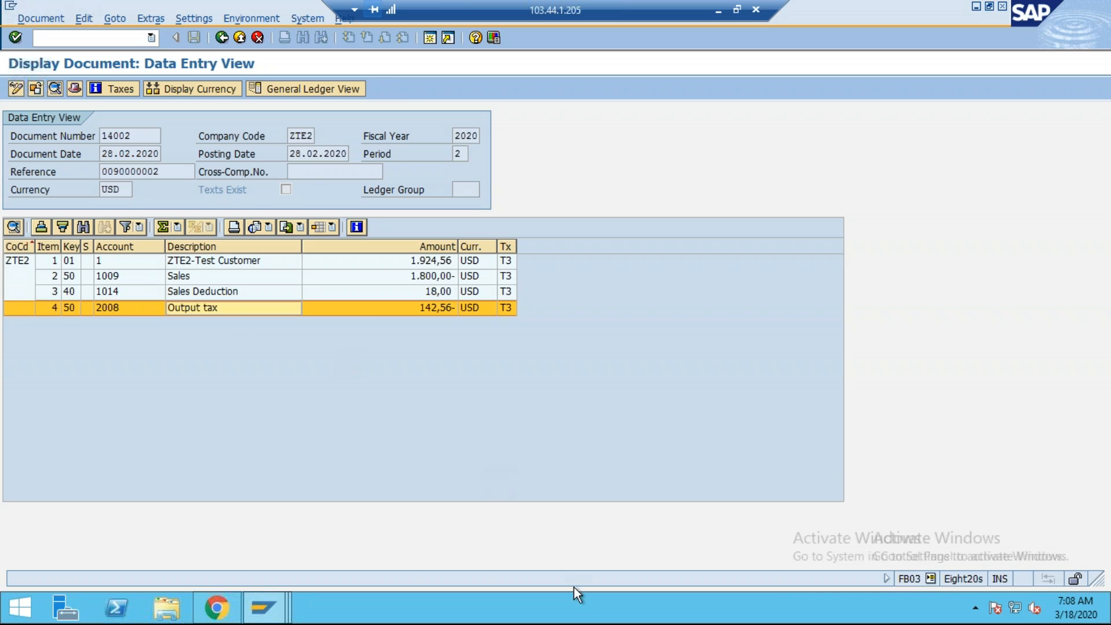
# - Display the original billing invoice behind document 14002 and return to the accounting document
pyautogui.moveTo(370, 95)
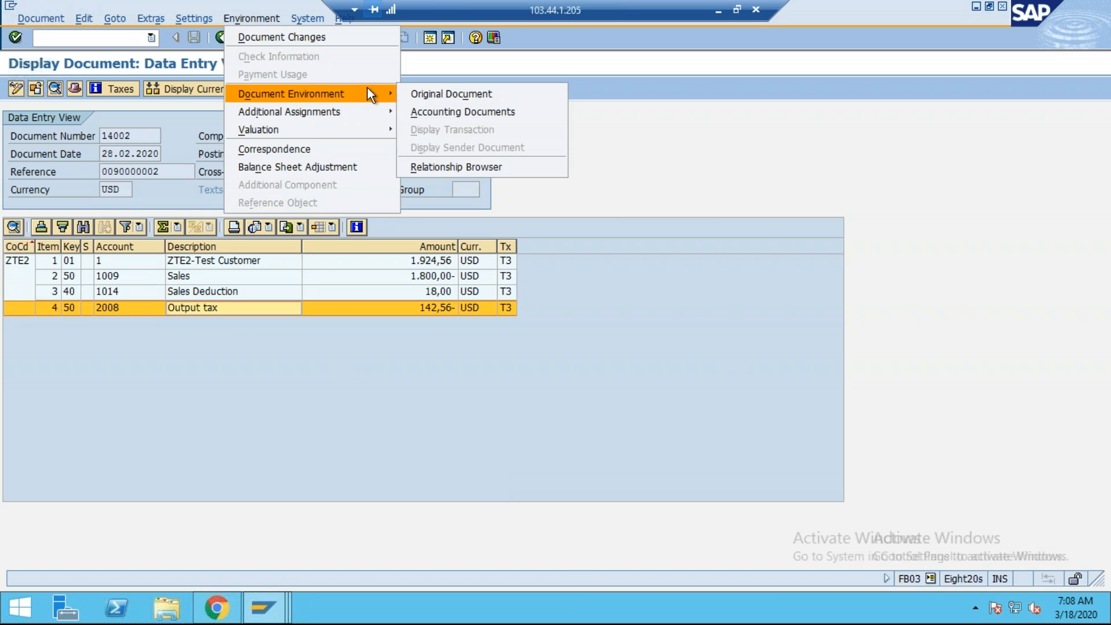
pyautogui.click(534, 98)
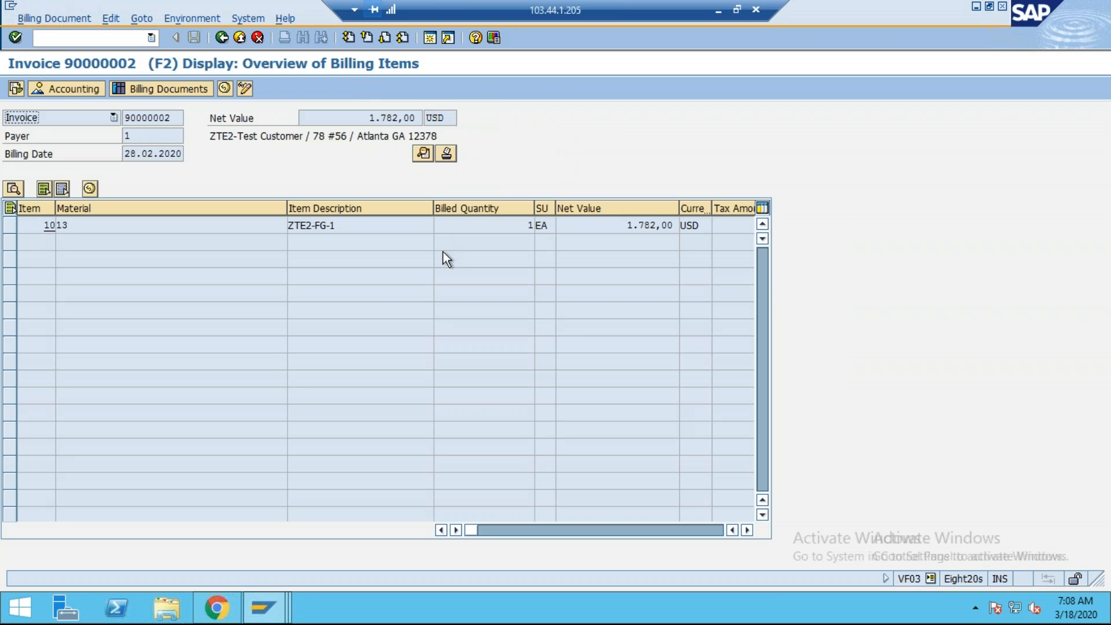
pyautogui.click(220, 39)
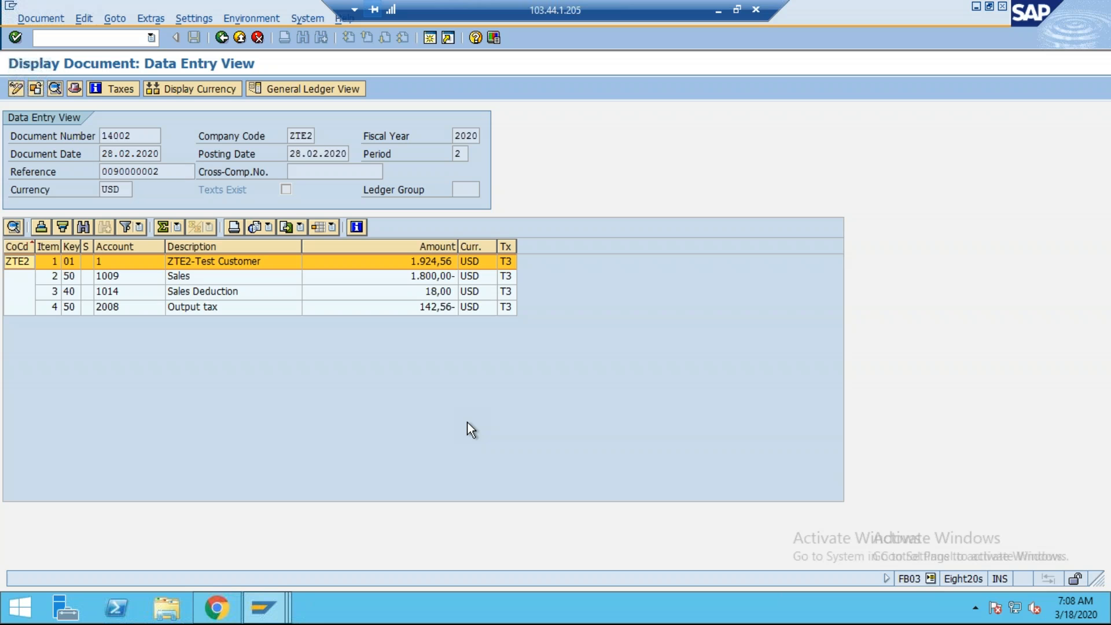
# - Switch to Paint and write 4 inside the BSEG box and 1 inside the BSID box
pyautogui.click(718, 10)
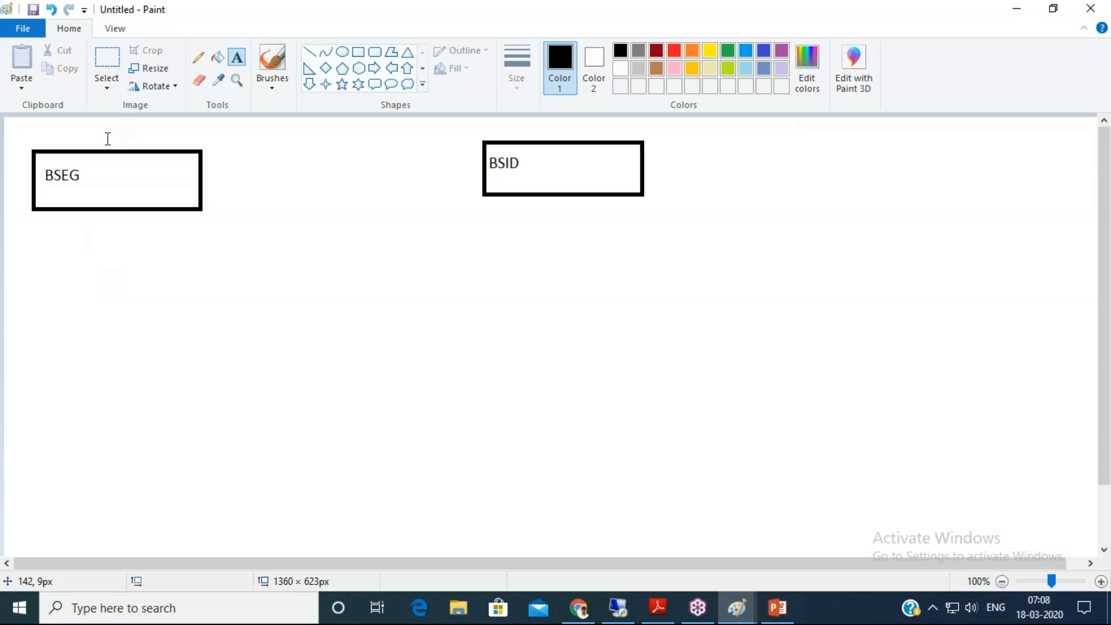
pyautogui.moveTo(139, 204); pyautogui.dragTo(189, 198)
pyautogui.write('4')
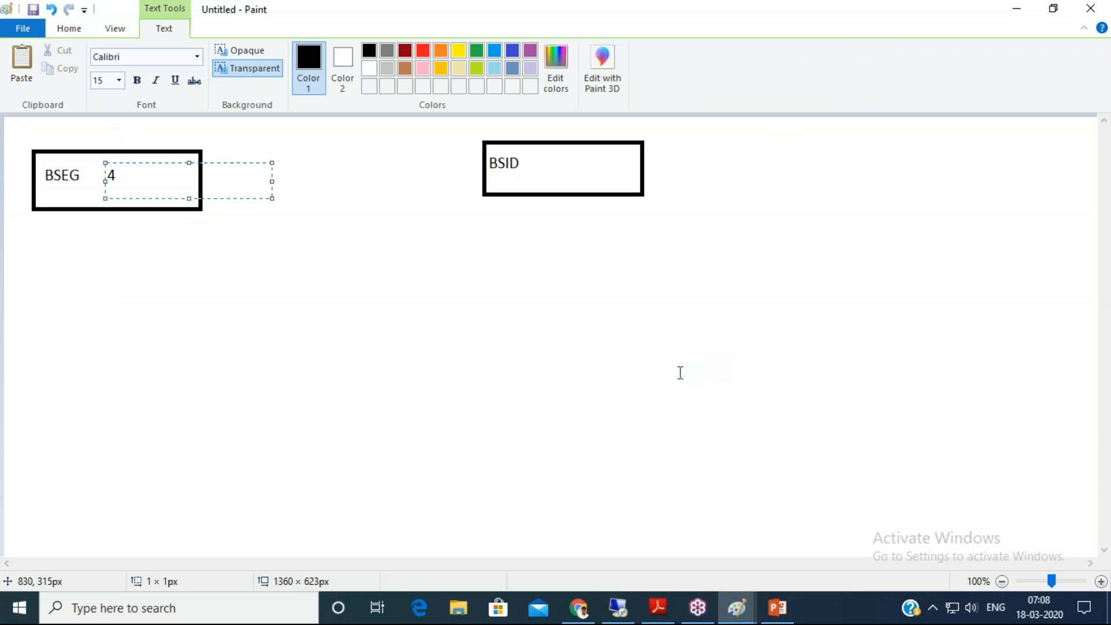
pyautogui.click(680, 372)
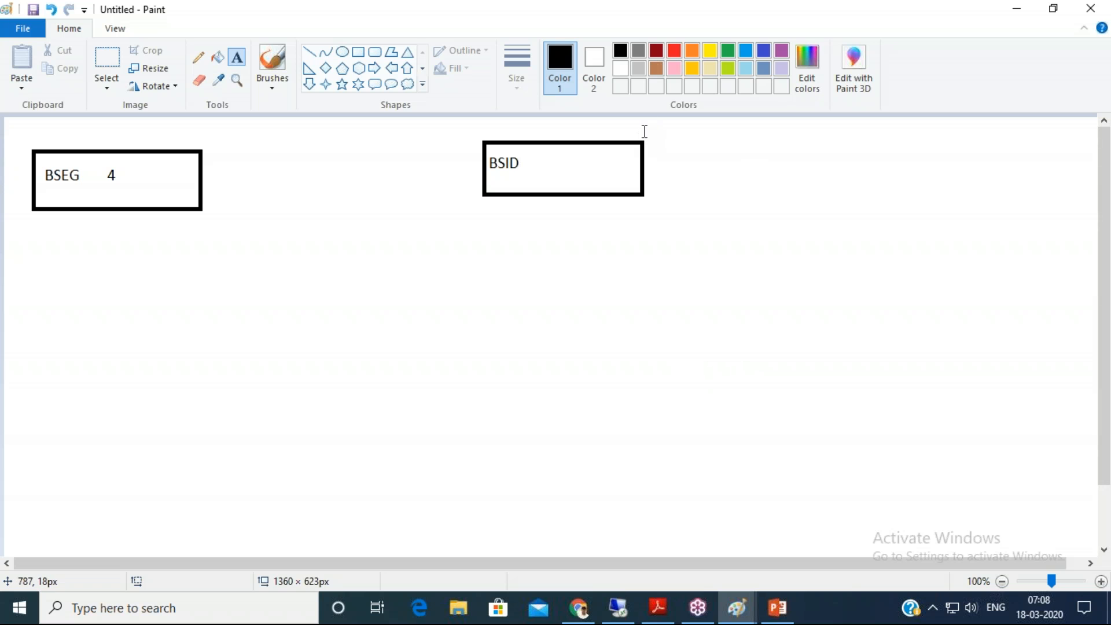
pyautogui.moveTo(559, 159); pyautogui.dragTo(635, 182)
pyautogui.write('1')
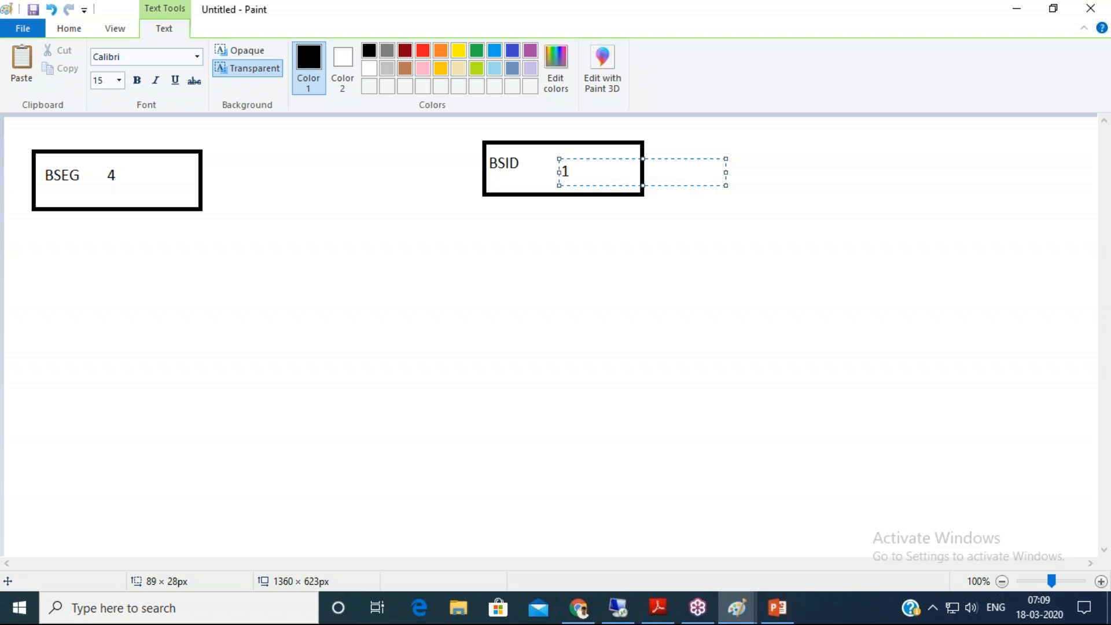
pyautogui.click(530, 236)
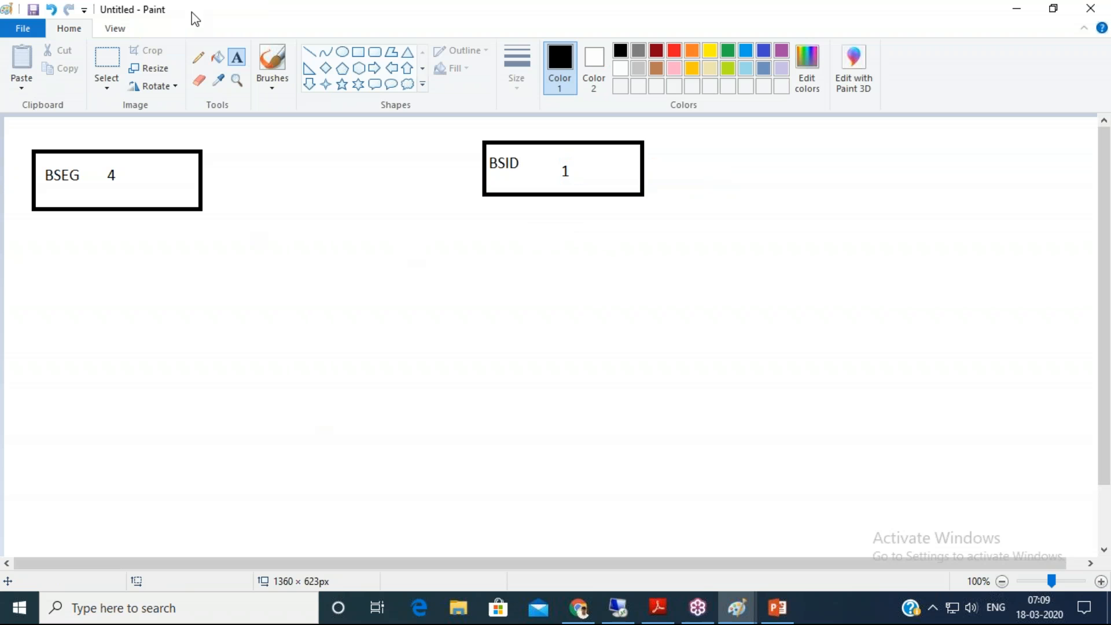
# - Draw another rectangle below the existing BSEG box and label it BSEG
pyautogui.click(358, 52)
pyautogui.moveTo(40, 278); pyautogui.dragTo(203, 335)
pyautogui.click(236, 57)
pyautogui.moveTo(55, 292); pyautogui.dragTo(200, 316)
pyautogui.write('BSEG')
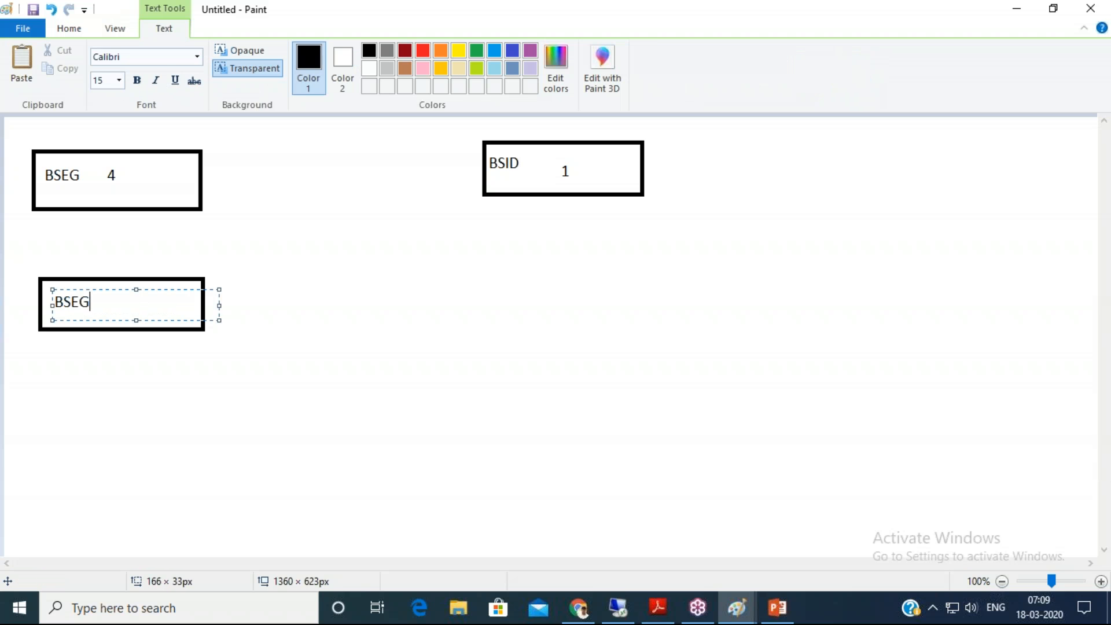
pyautogui.click(513, 389)
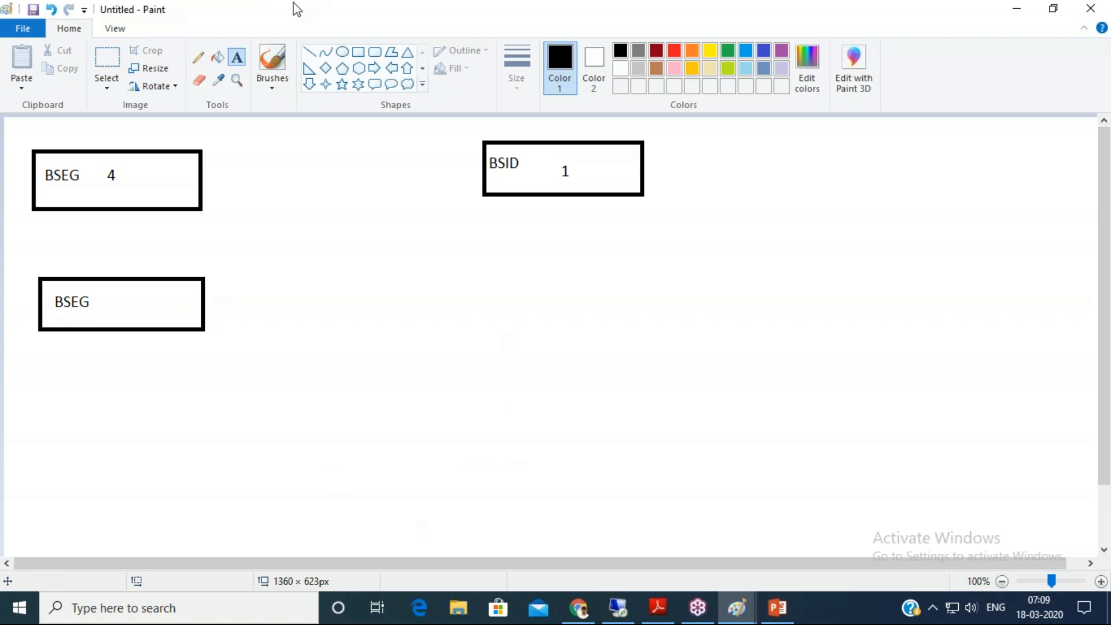
# - Draw a rectangle below the BSID box and label it BSAD
pyautogui.click(368, 56)
pyautogui.moveTo(475, 272); pyautogui.dragTo(656, 320)
pyautogui.click(237, 58)
pyautogui.moveTo(506, 284); pyautogui.dragTo(642, 302)
pyautogui.write('BSAD')
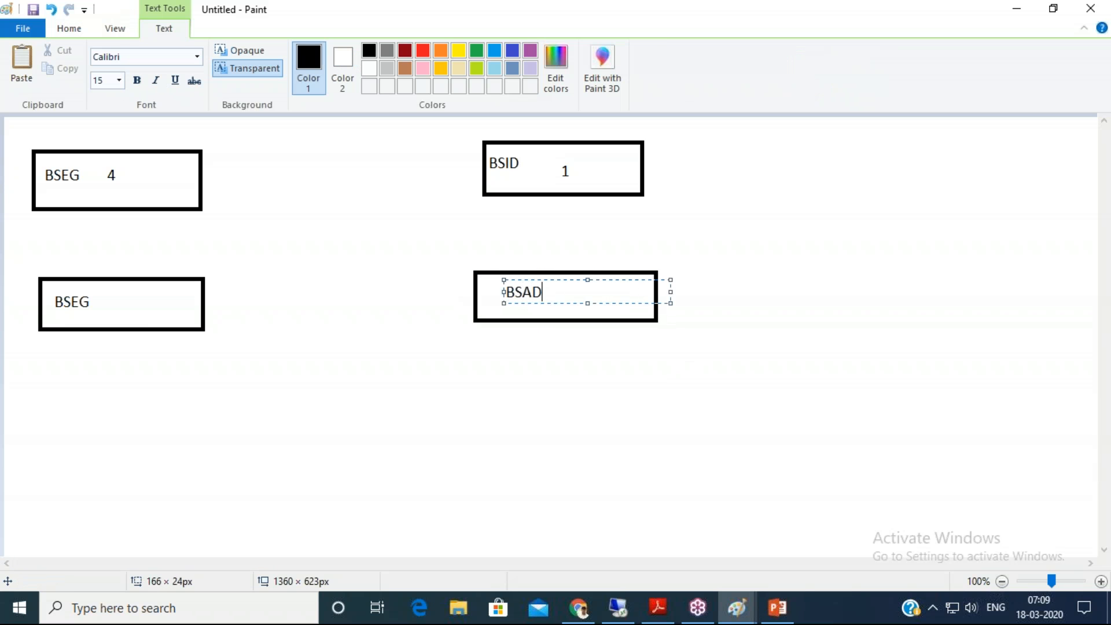
pyautogui.click(761, 411)
# - Check the document number in SAP and write 14002 in Paint near the canvas's upper-right corner
pyautogui.click(618, 607)
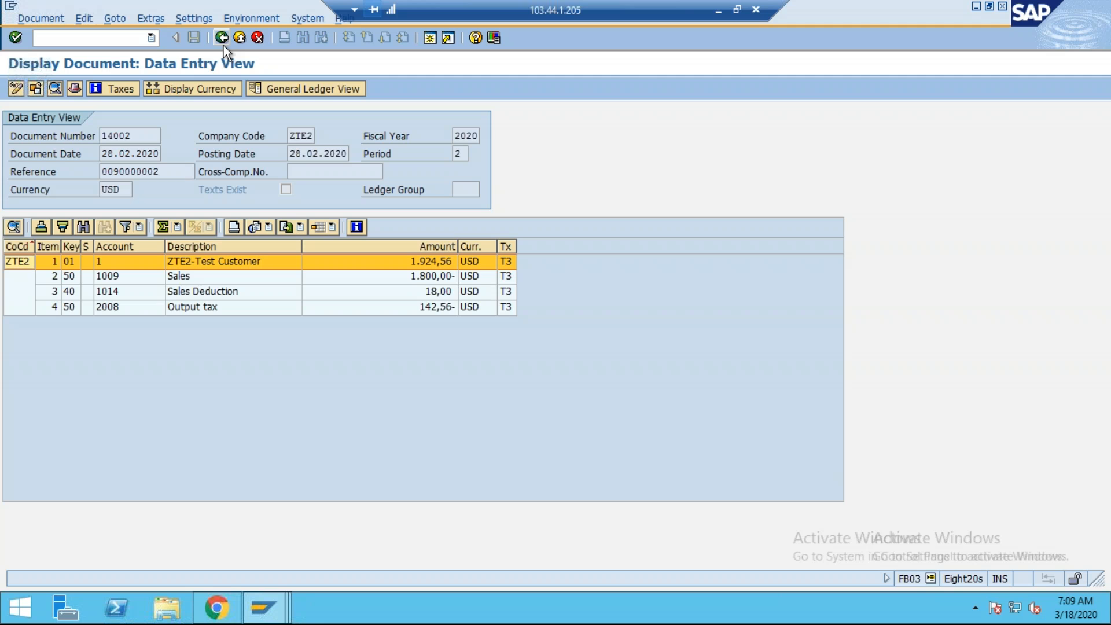
pyautogui.click(718, 11)
pyautogui.moveTo(861, 120); pyautogui.dragTo(1027, 163)
pyautogui.write('14002')
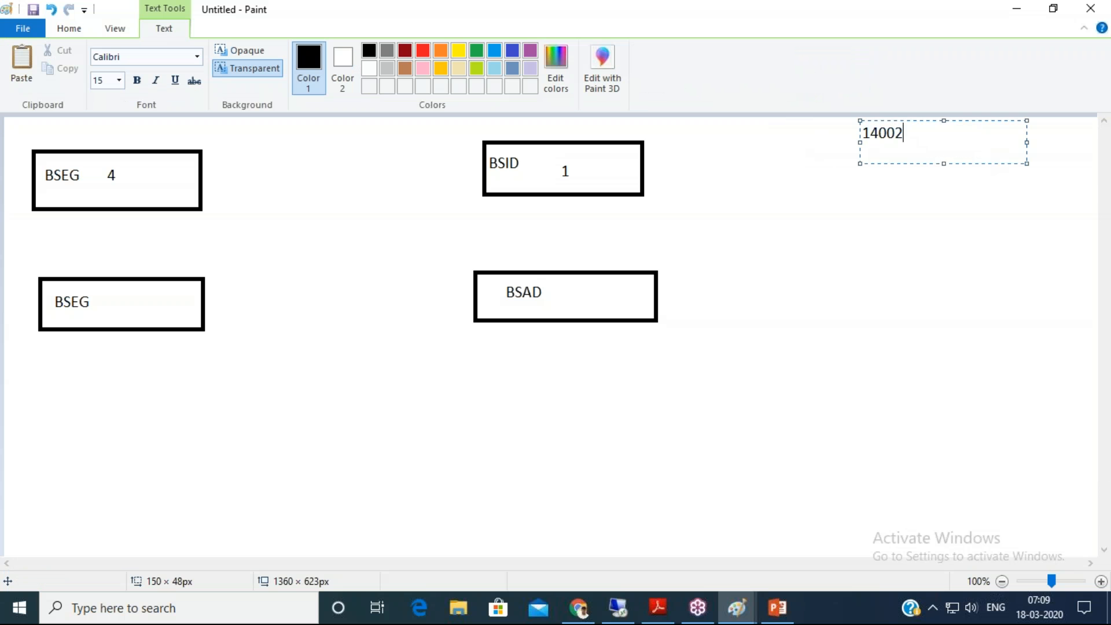
pyautogui.click(1101, 257)
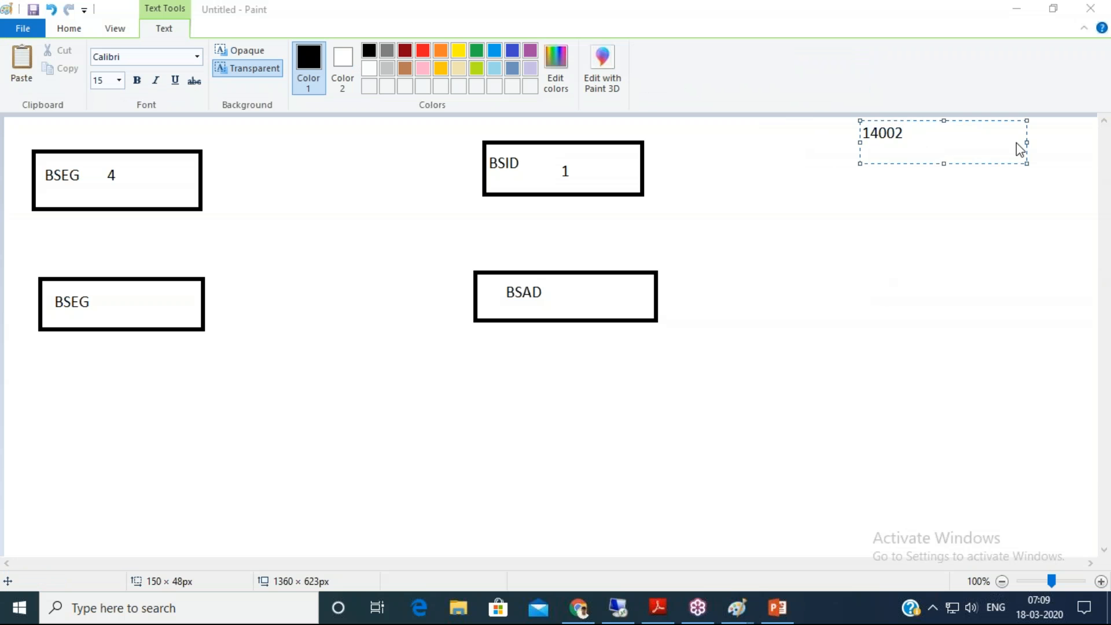
pyautogui.click(912, 176)
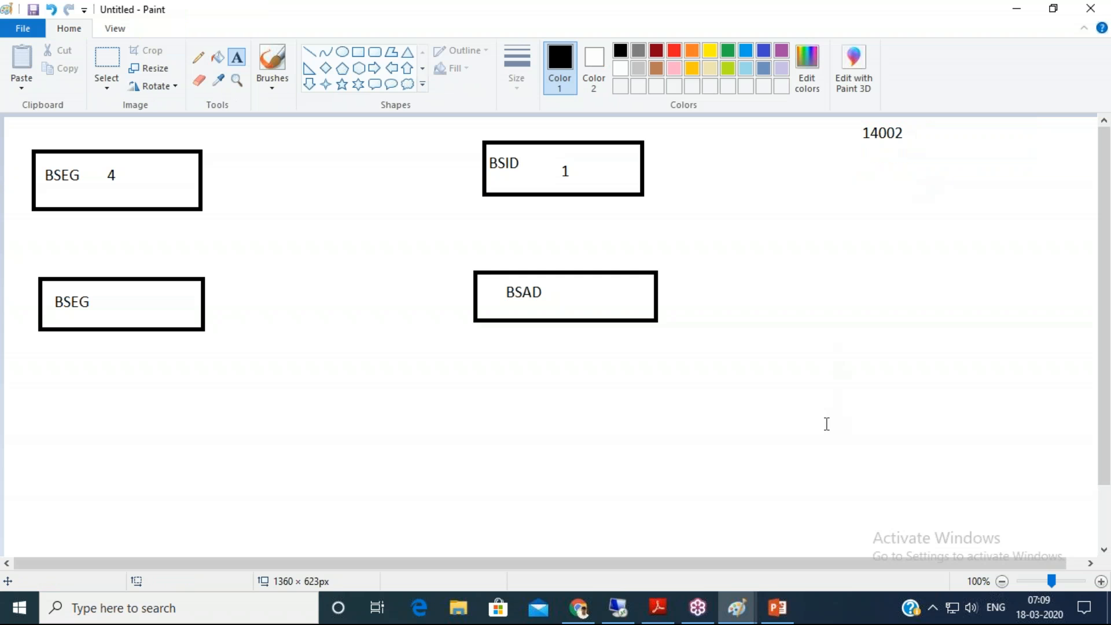
# - Switch to SAP and display document 14003 from the document list
pyautogui.click(628, 604)
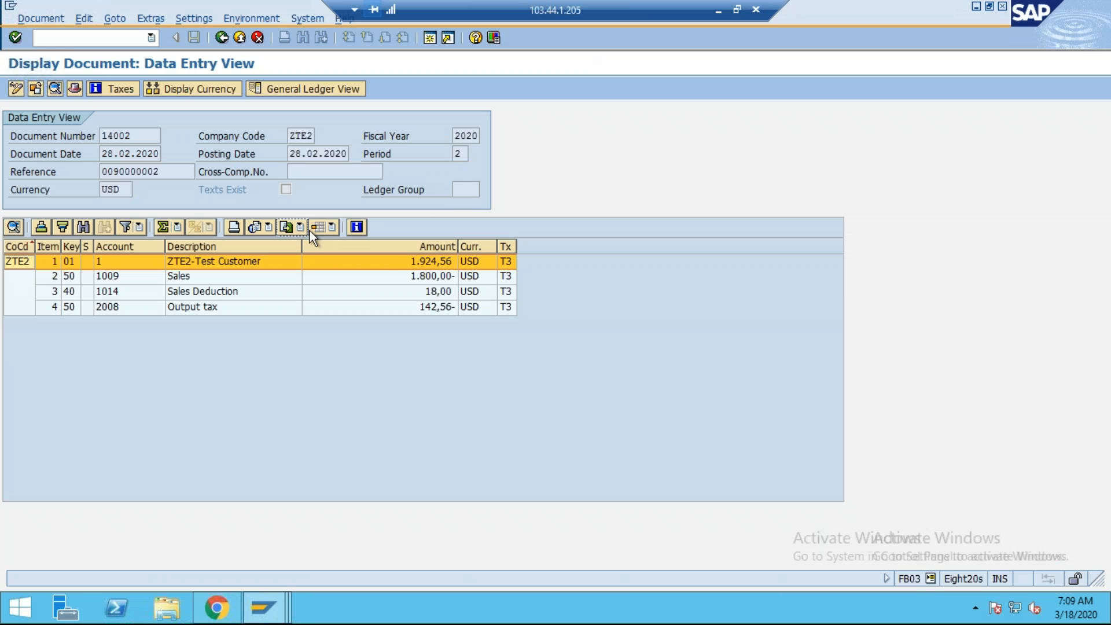
pyautogui.click(225, 37)
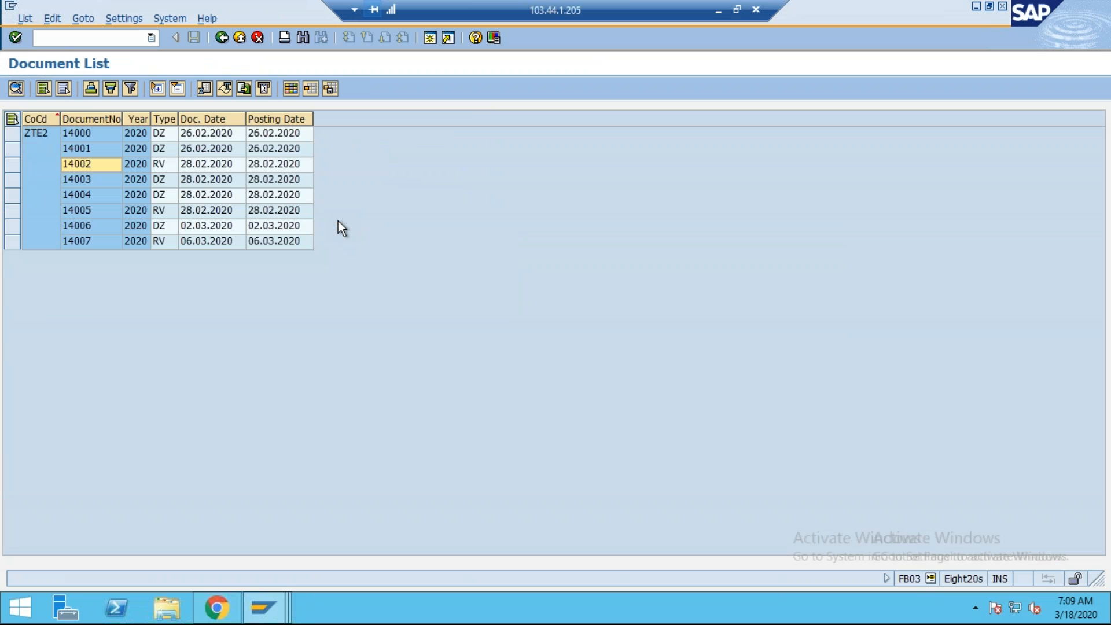
pyautogui.doubleClick(79, 185)
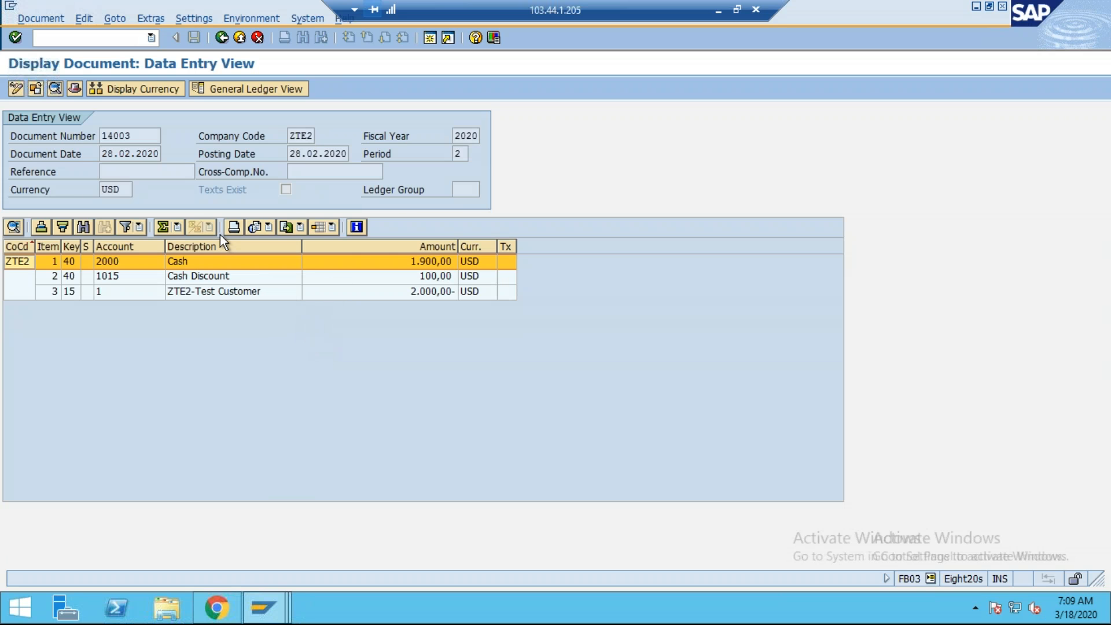
# - Switch back to Paint and write 14003 beside the BSAD box, beneath the 14002 text
pyautogui.click(718, 10)
pyautogui.moveTo(861, 283); pyautogui.dragTo(982, 310)
pyautogui.write('14003')
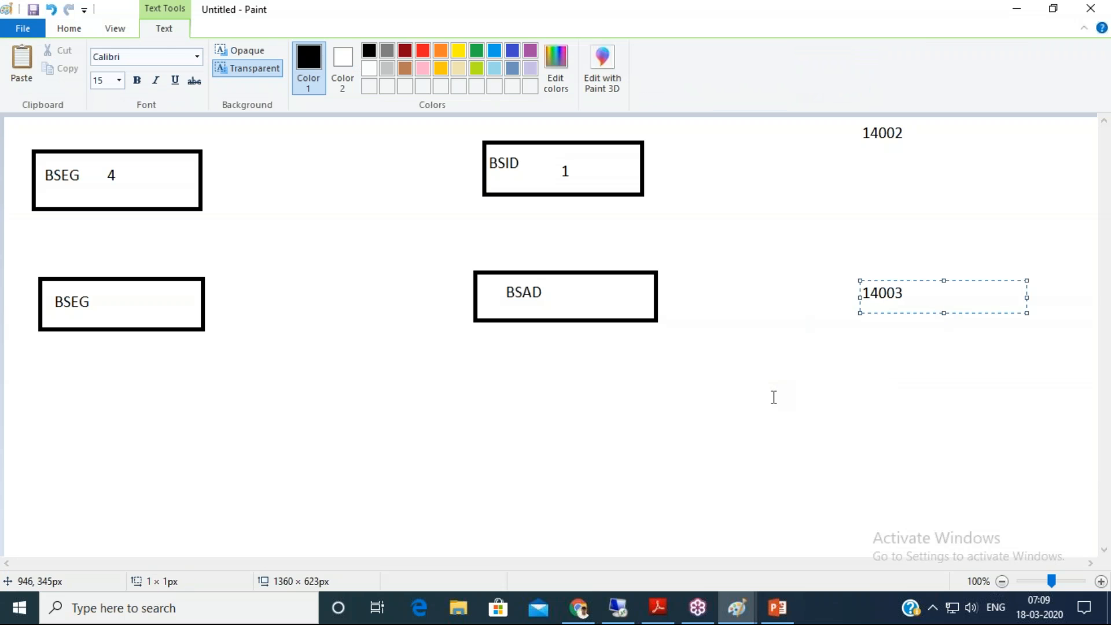
pyautogui.click(768, 388)
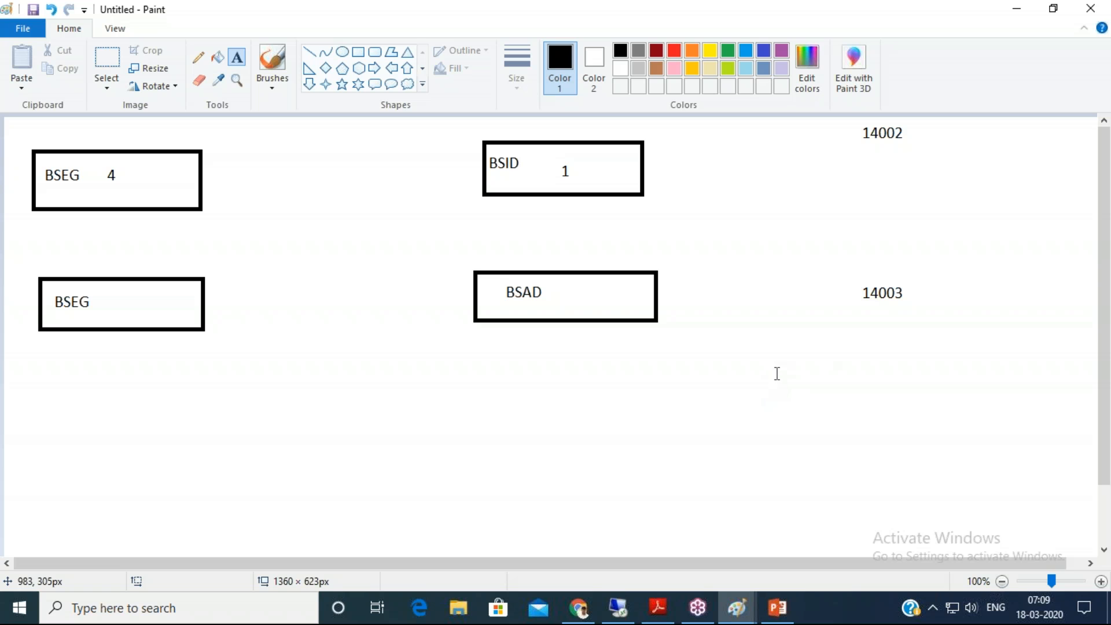
pyautogui.moveTo(450, 142)
pyautogui.mouseDown()
pyautogui.moveTo(480, 161)
pyautogui.moveTo(701, 211)
pyautogui.mouseUp()
pyautogui.moveTo(445, 266); pyautogui.dragTo(816, 361)
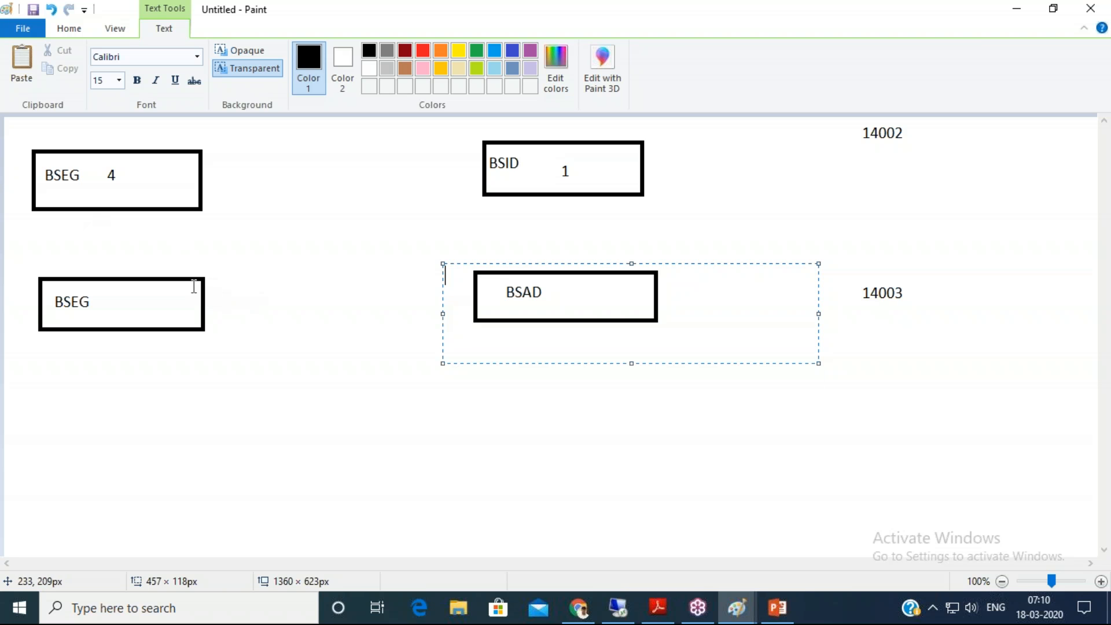
pyautogui.click(593, 416)
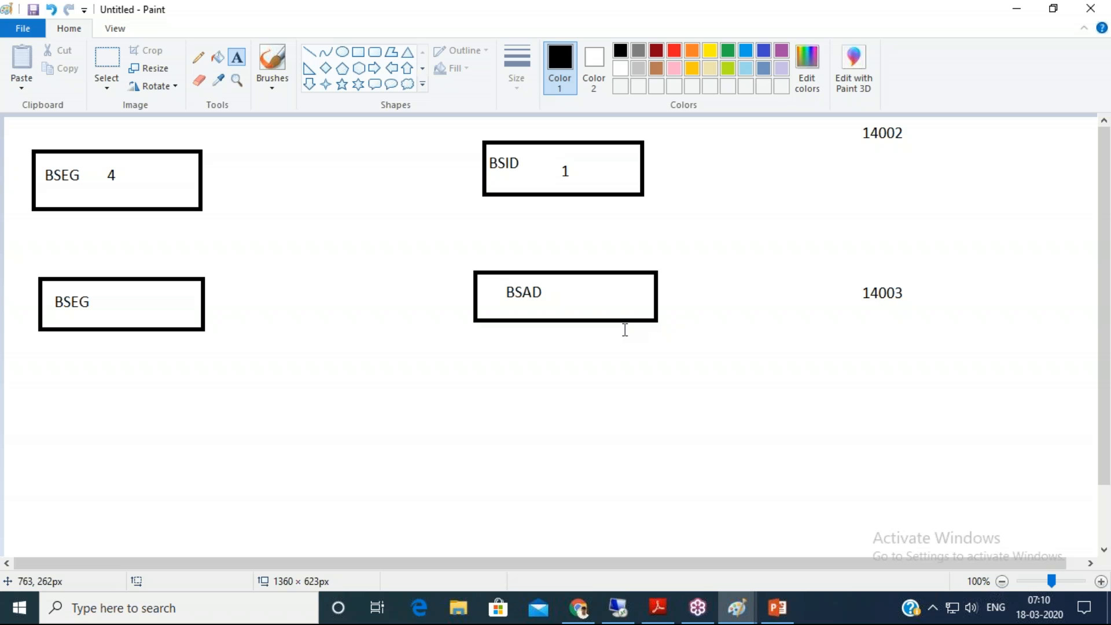
# - Write 3 inside the lower BSEG box and 1 inside the BSAD box
pyautogui.moveTo(101, 296); pyautogui.dragTo(191, 308)
pyautogui.write('3')
pyautogui.click(560, 340)
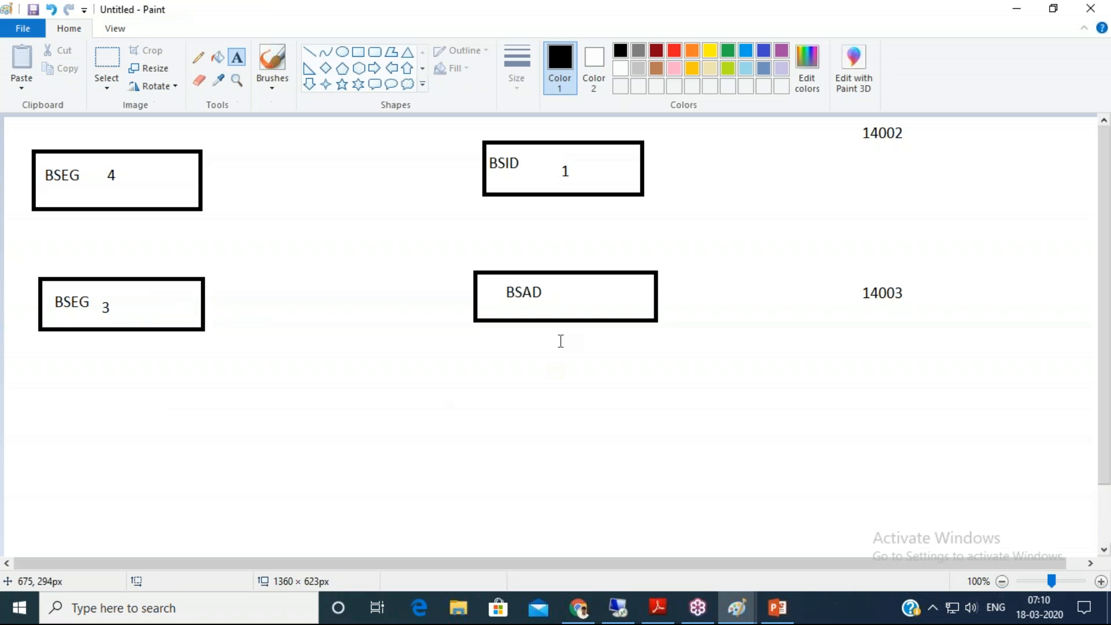
pyautogui.moveTo(585, 285); pyautogui.dragTo(643, 307)
pyautogui.write('1')
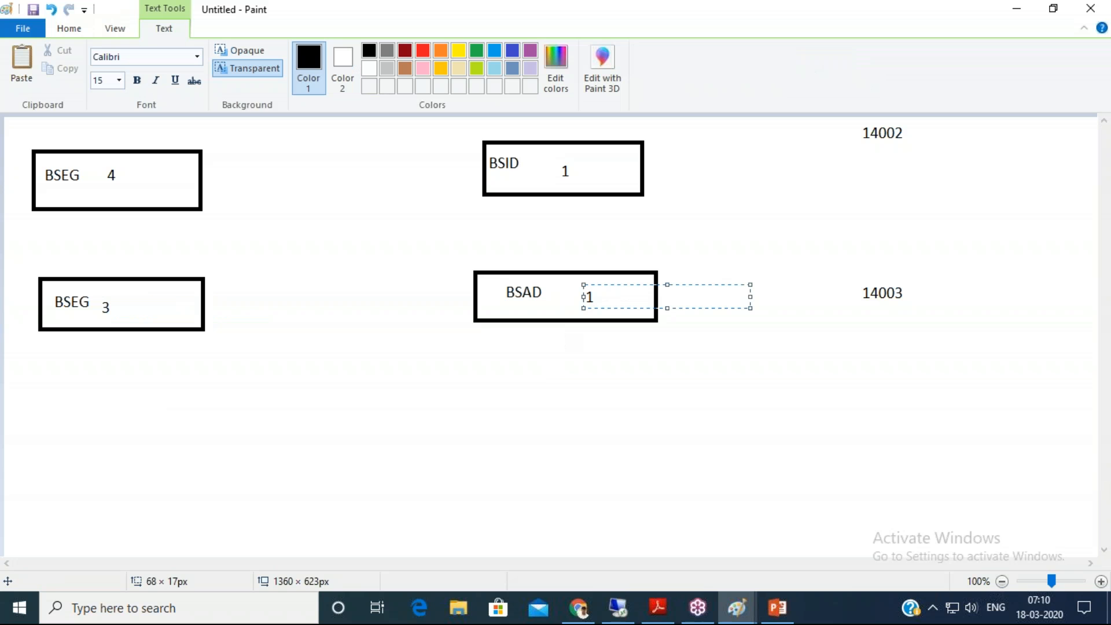
pyautogui.click(602, 365)
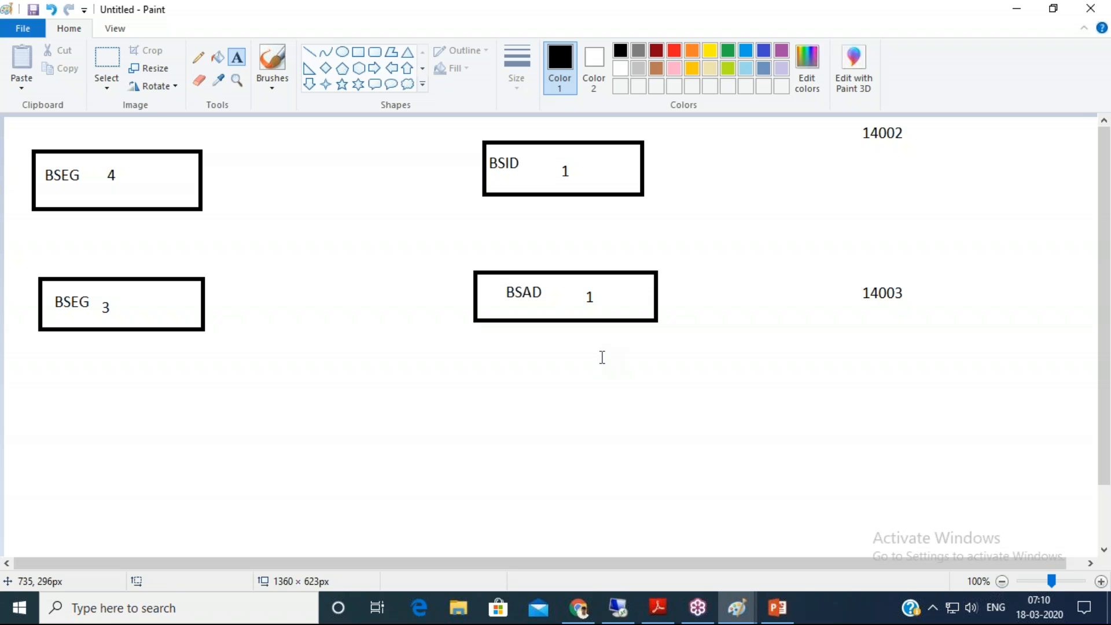
pyautogui.moveTo(85, 147); pyautogui.dragTo(750, 220)
pyautogui.click(358, 433)
pyautogui.moveTo(78, 285); pyautogui.dragTo(588, 357)
pyautogui.click(769, 392)
pyautogui.moveTo(836, 119); pyautogui.dragTo(1011, 157)
pyautogui.click(841, 272)
pyautogui.moveTo(832, 257); pyautogui.dragTo(1055, 343)
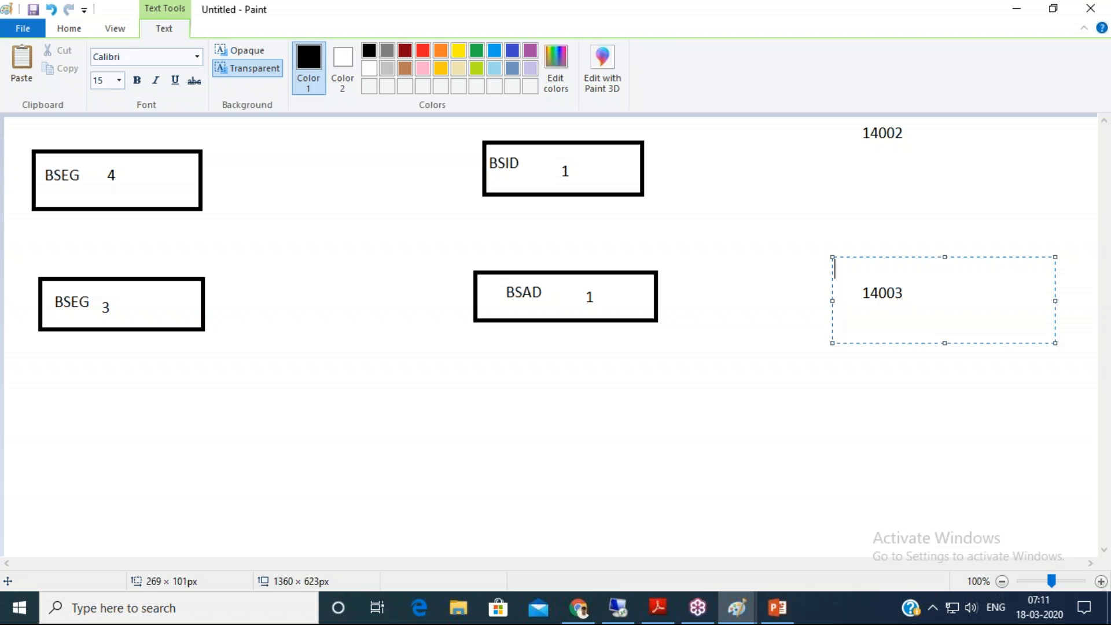
pyautogui.click(644, 372)
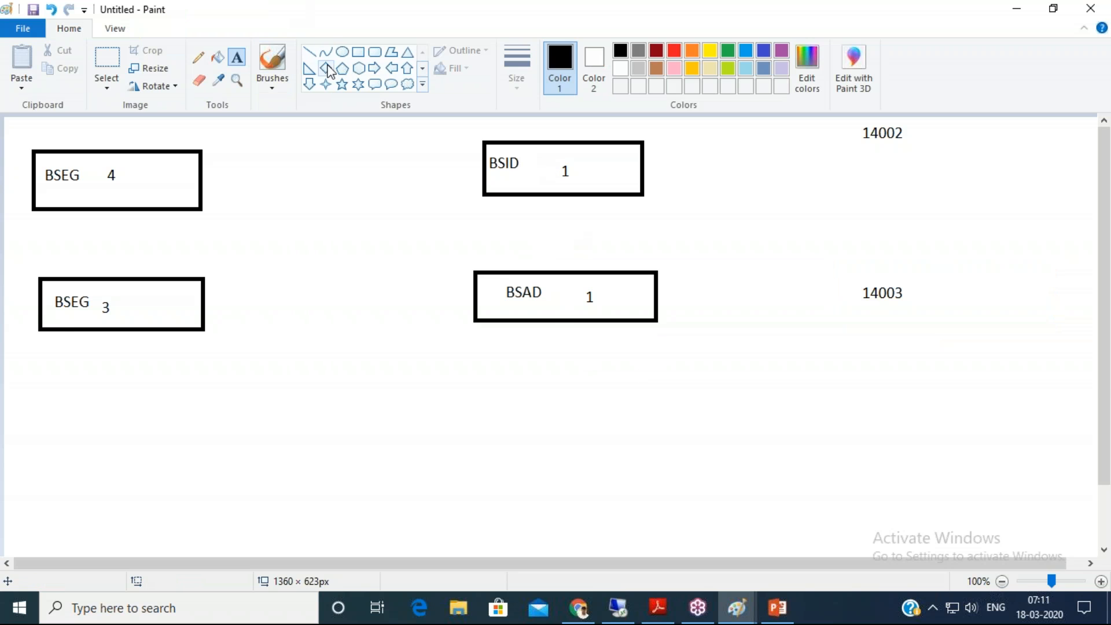
# - Draw two crossing straight lines over the BSID and BSAD boxes
pyautogui.click(309, 51)
pyautogui.moveTo(579, 127); pyautogui.dragTo(722, 298)
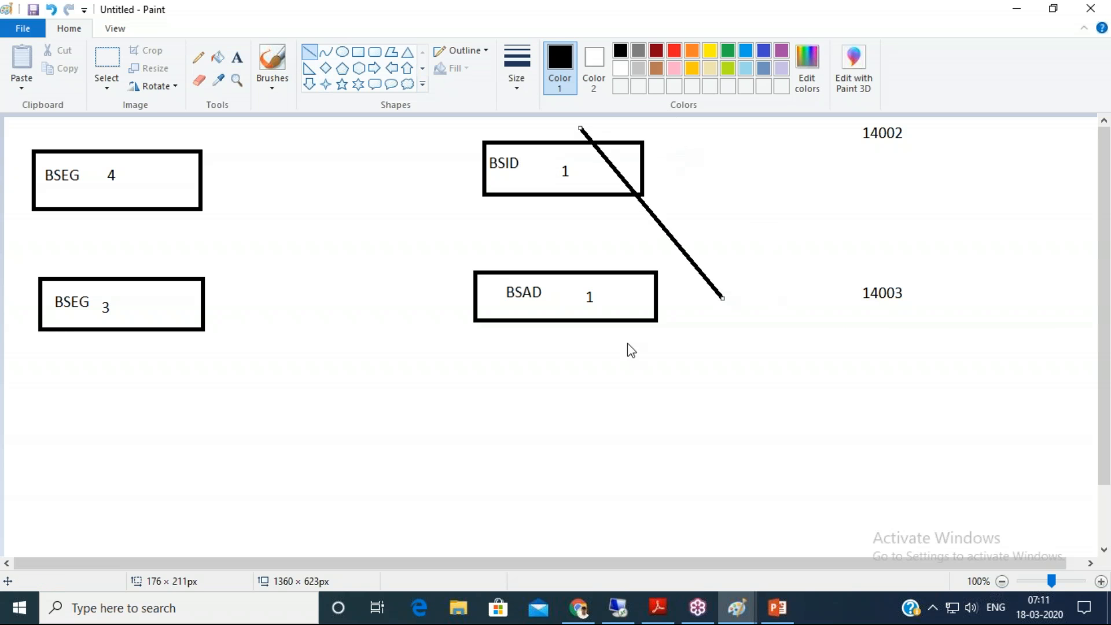
pyautogui.moveTo(665, 139); pyautogui.dragTo(614, 398)
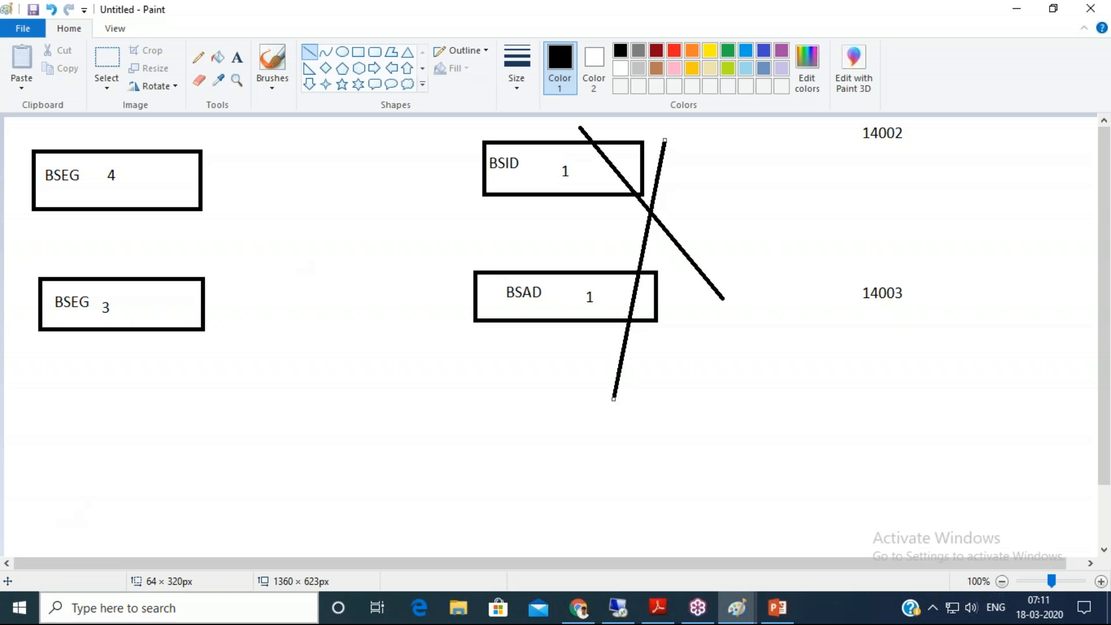
# - Switch to the SAP session showing the ACDOCA entries and return to its table selection criteria
pyautogui.click(618, 607)
pyautogui.click(278, 612)
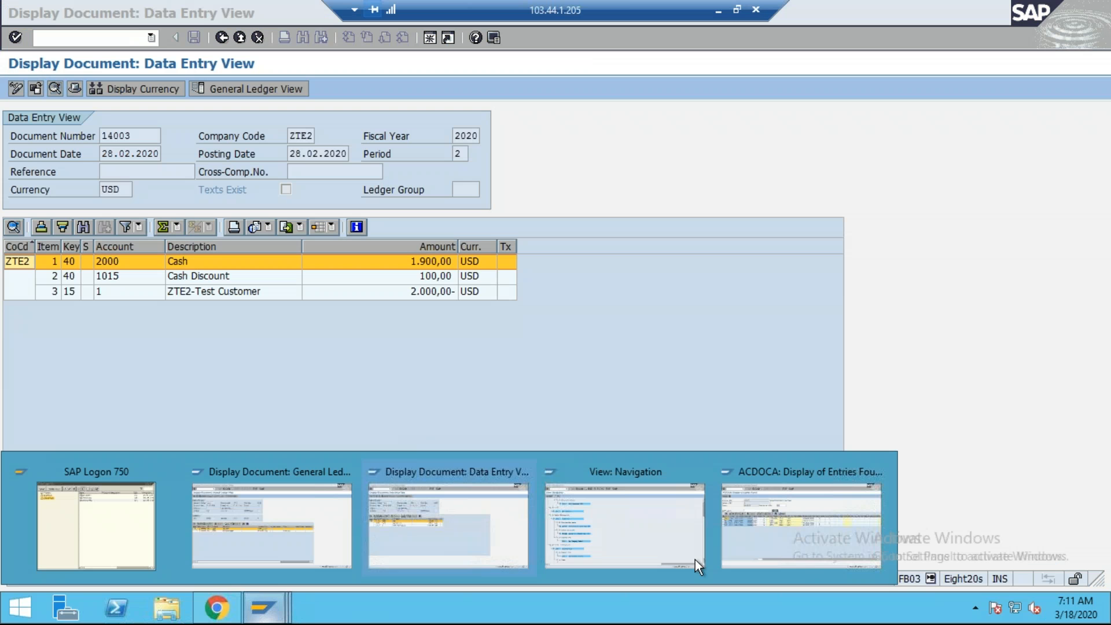
pyautogui.click(787, 494)
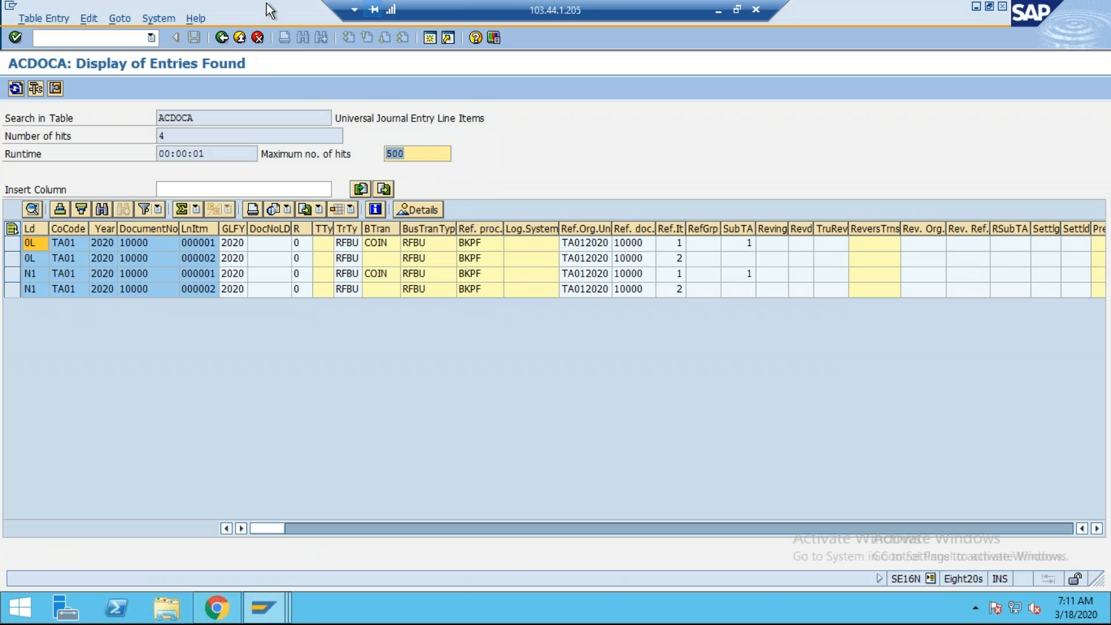
pyautogui.click(221, 37)
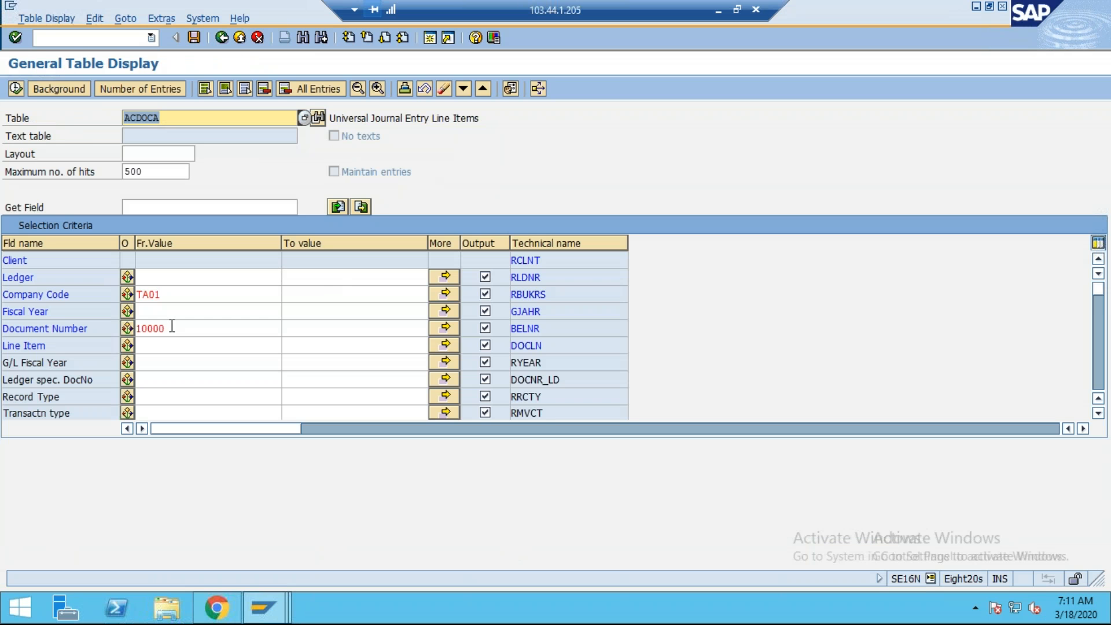
# - Try to display the ACDOCA entries for document numbers 14002 and 14003 under company code TA01
pyautogui.doubleClick(170, 328)
pyautogui.click(450, 328)
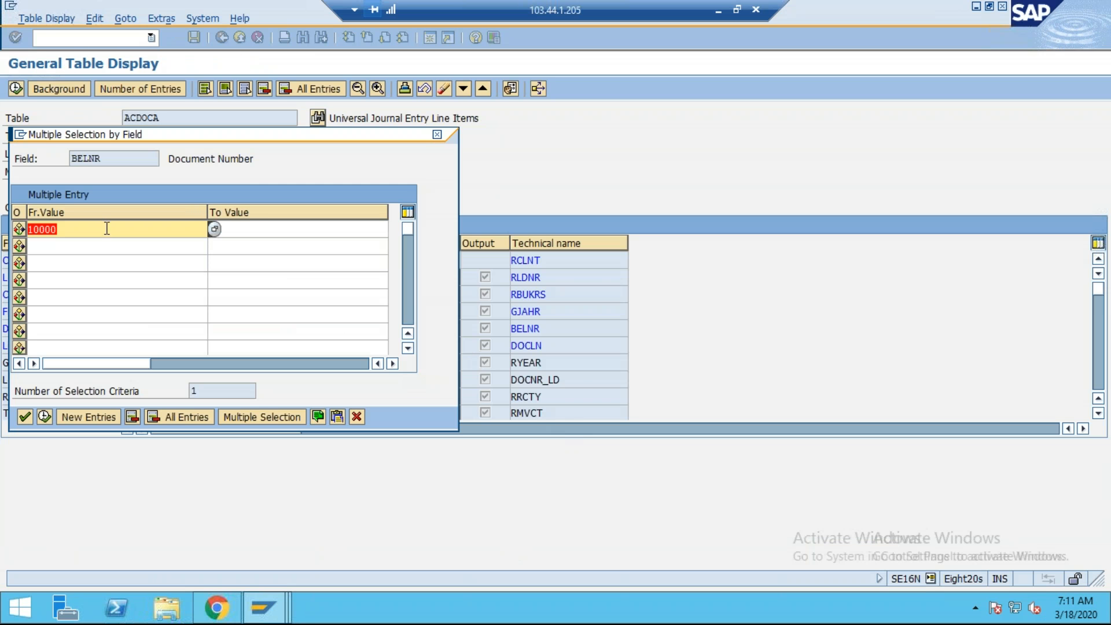
pyautogui.write('14')
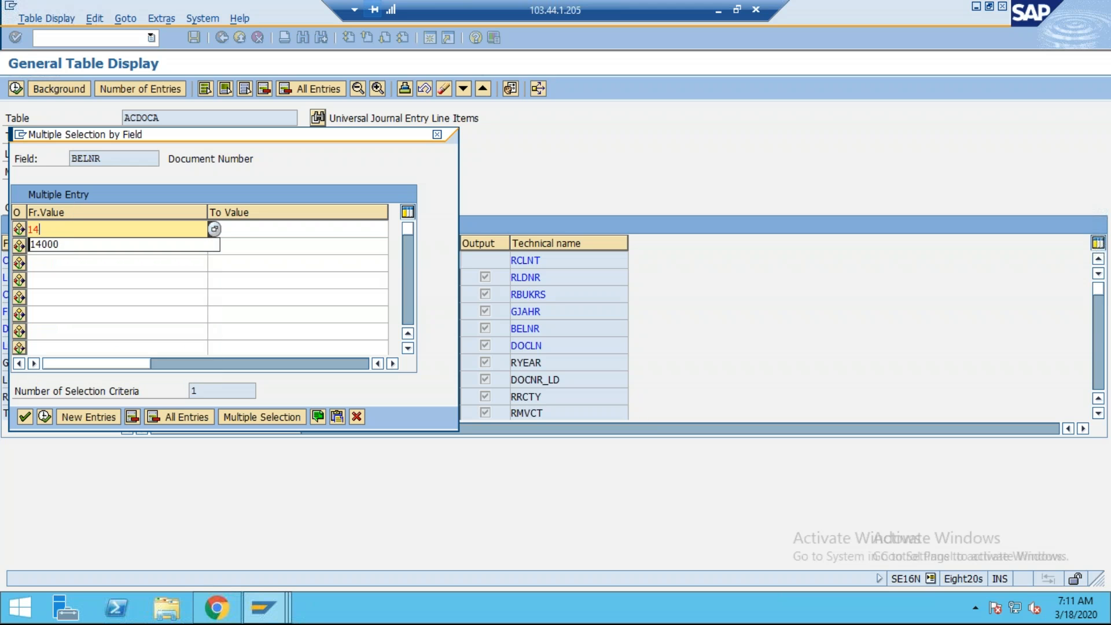
pyautogui.write('002')
pyautogui.press('Down')
pyautogui.write('14003')
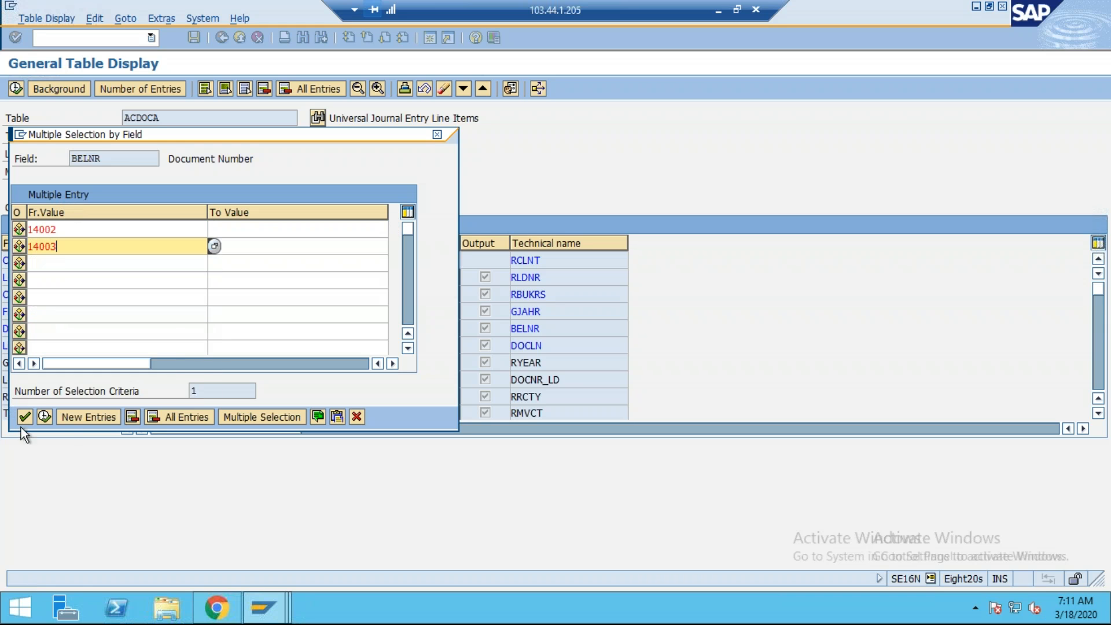
pyautogui.click(44, 417)
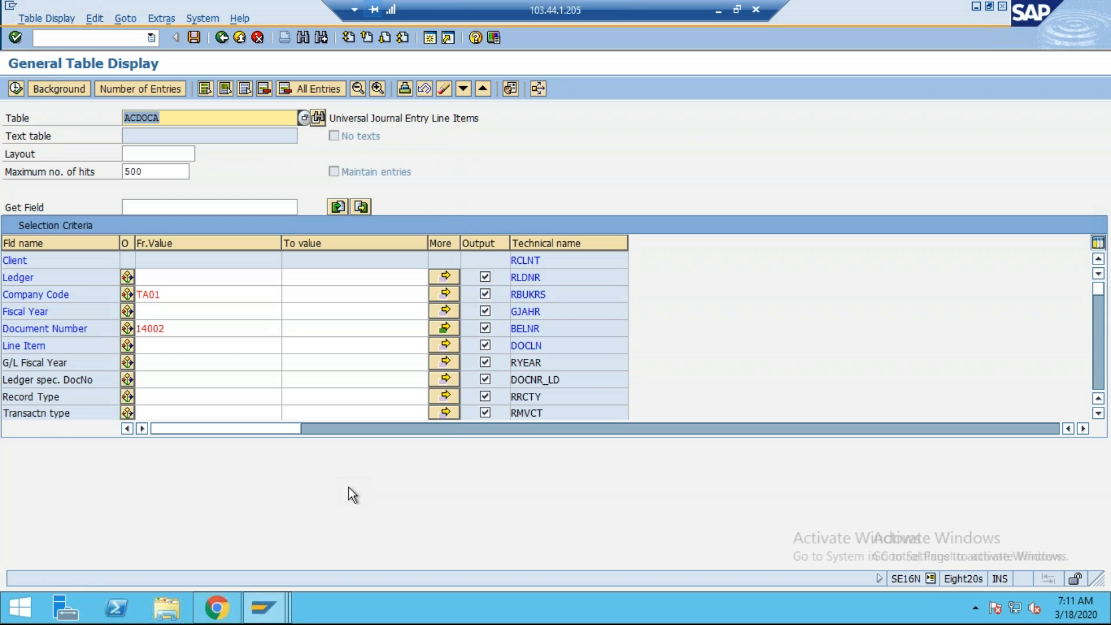
pyautogui.click(15, 88)
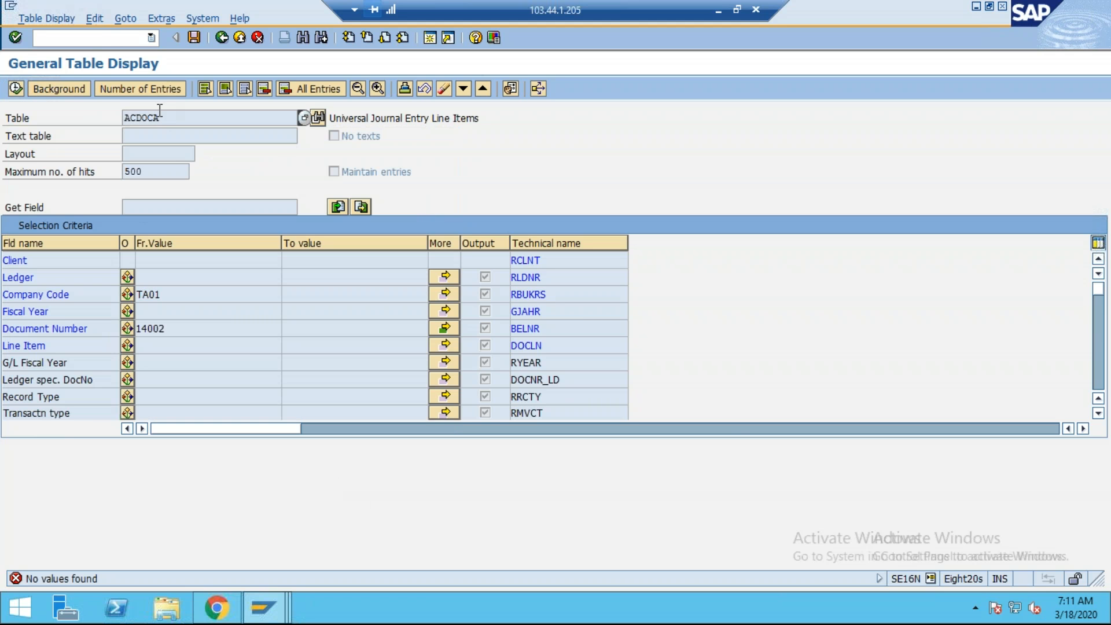
# - Start transaction SE16 with /NSE16 and open the selection screen for table ACDOCA
pyautogui.click(116, 35)
pyautogui.write('/NSE16')
pyautogui.press('Return')
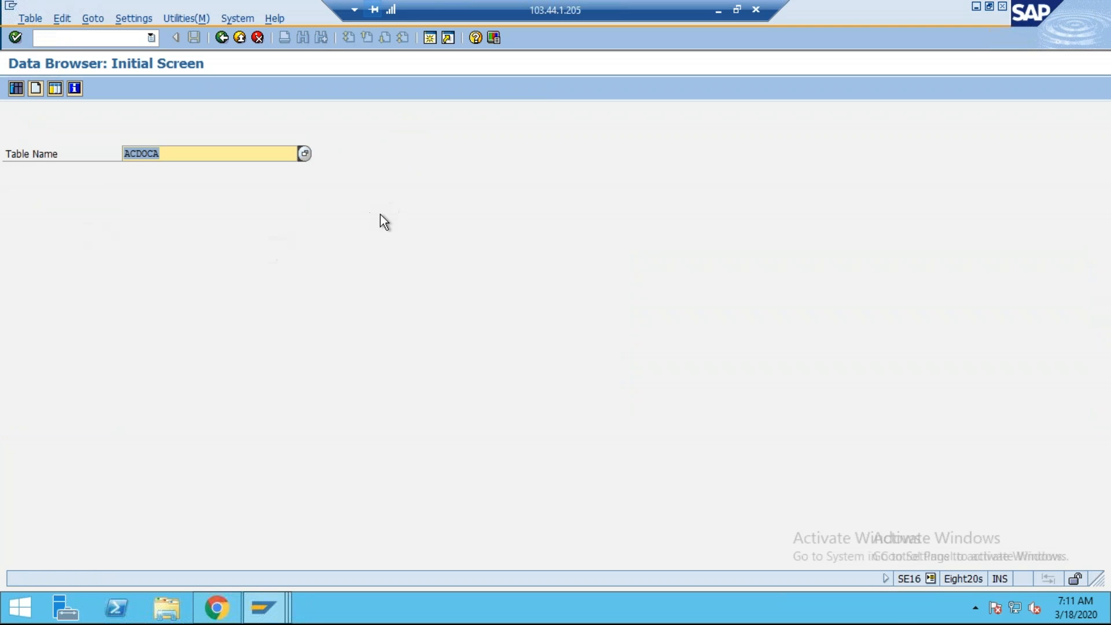
pyautogui.press('Return')
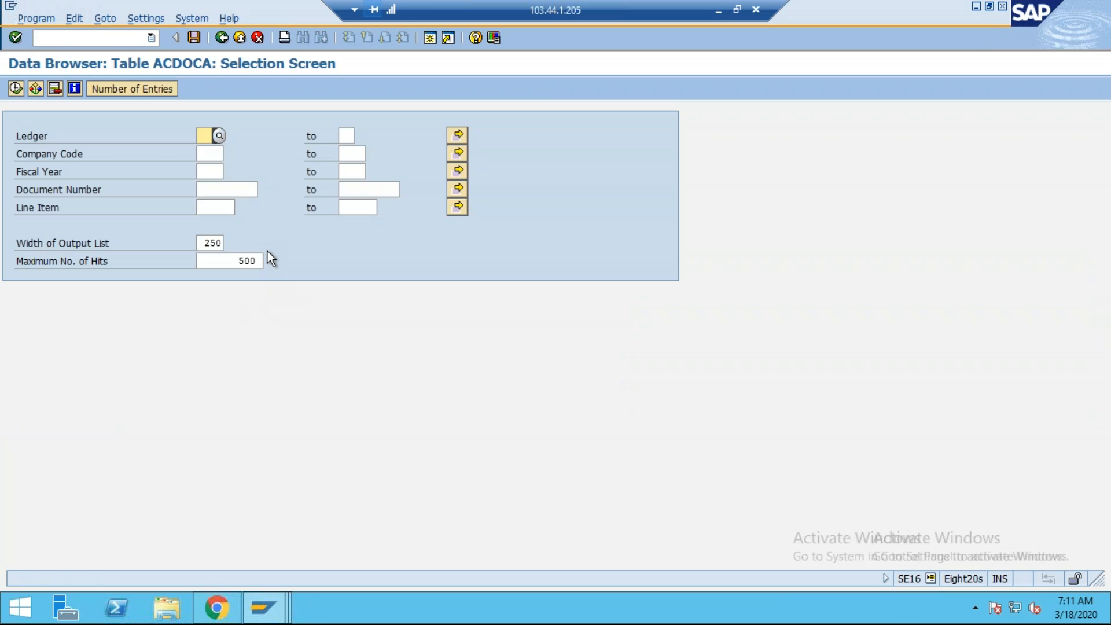
# - Restrict the ACDOCA selection to ledger 0L and company code ZTE2
pyautogui.write('0L')
pyautogui.press('Tab')
pyautogui.press('Tab')
pyautogui.hotkey('shift', 'Tab')
pyautogui.hotkey('shift', 'Tab')
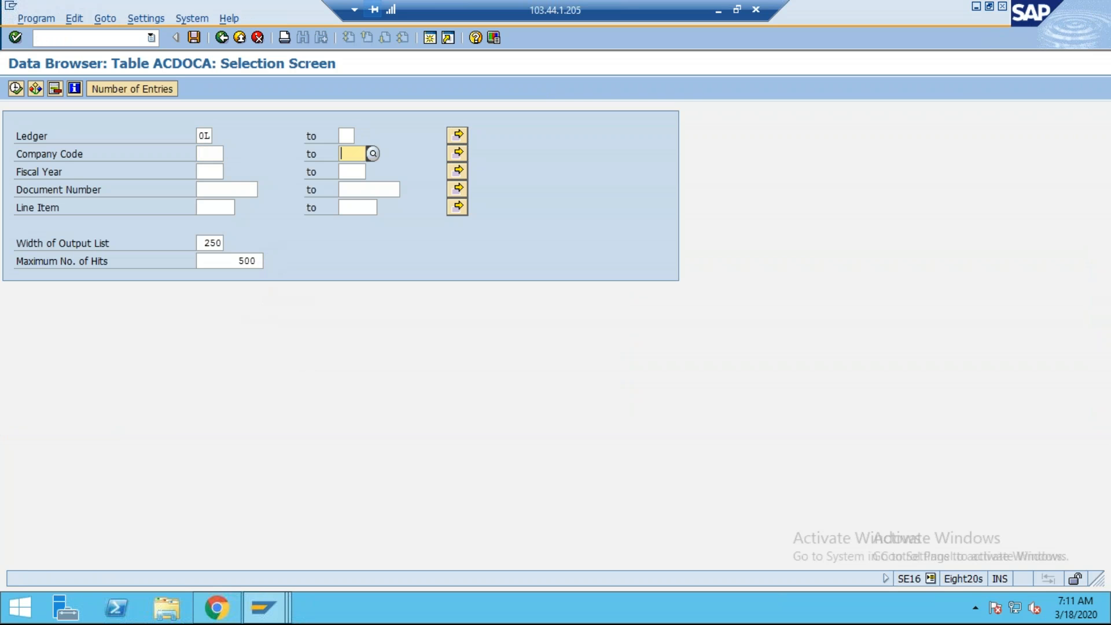
pyautogui.write('ZTE2')
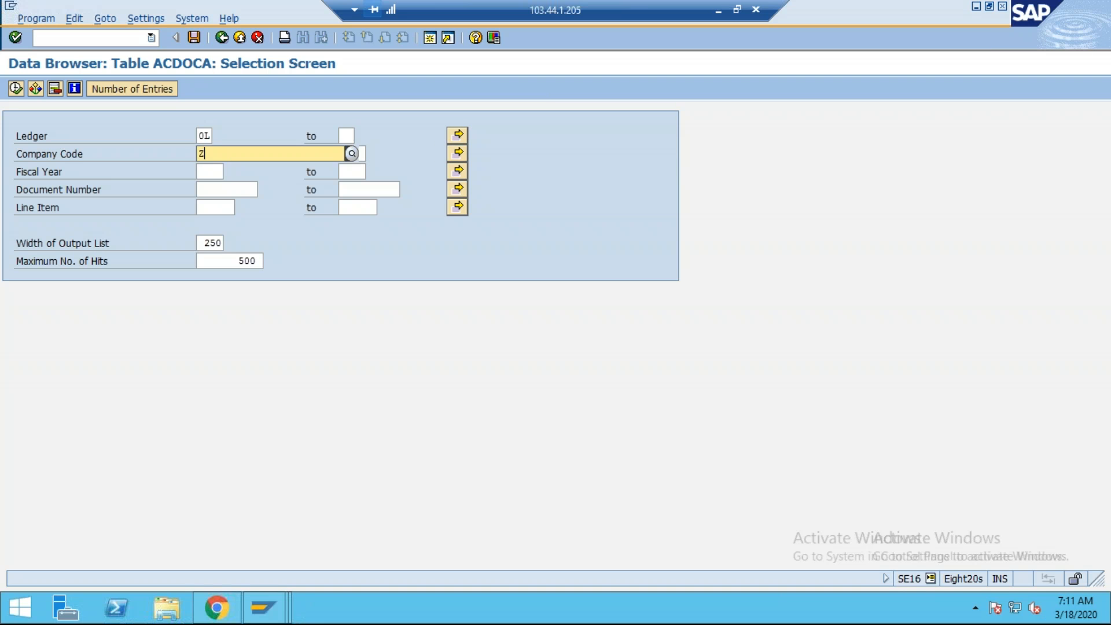
# - Add document numbers 14002 and 14003 as single selection values and display the matching ACDOCA entries
pyautogui.press('Tab')
pyautogui.press('Tab')
pyautogui.press('Tab')
pyautogui.press('Tab')
pyautogui.press('Tab')
pyautogui.press('Tab')
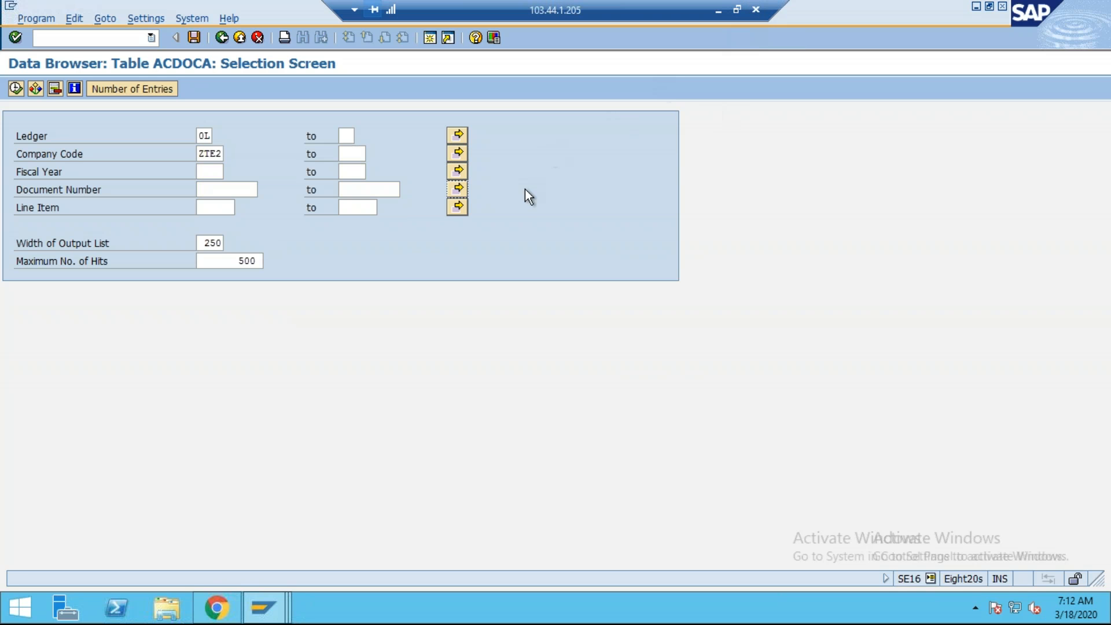
pyautogui.press('Return')
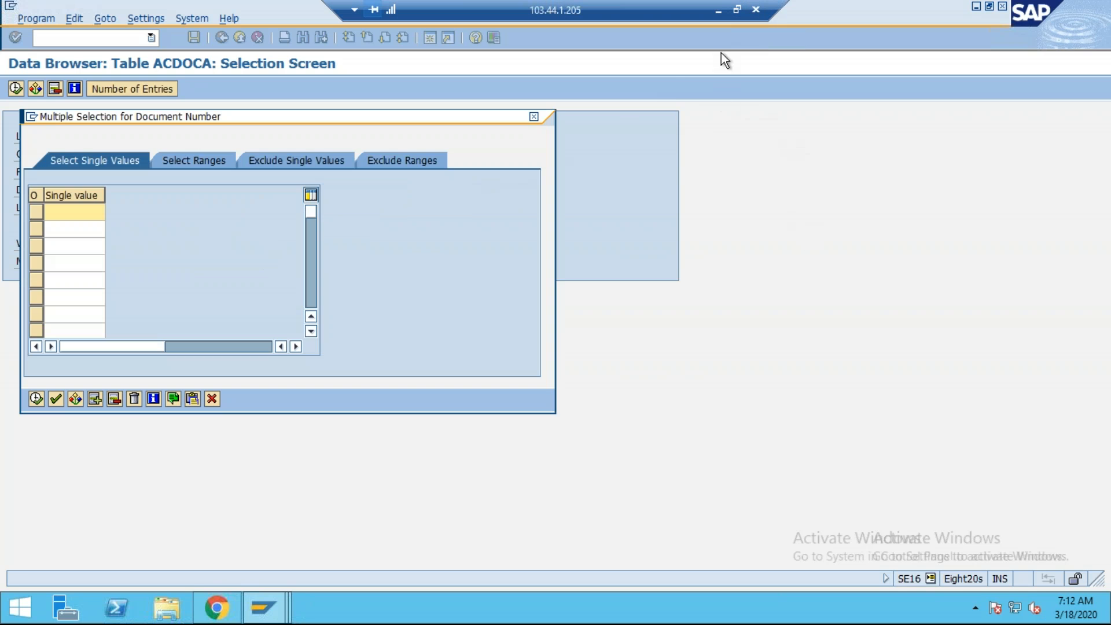
pyautogui.click(719, 9)
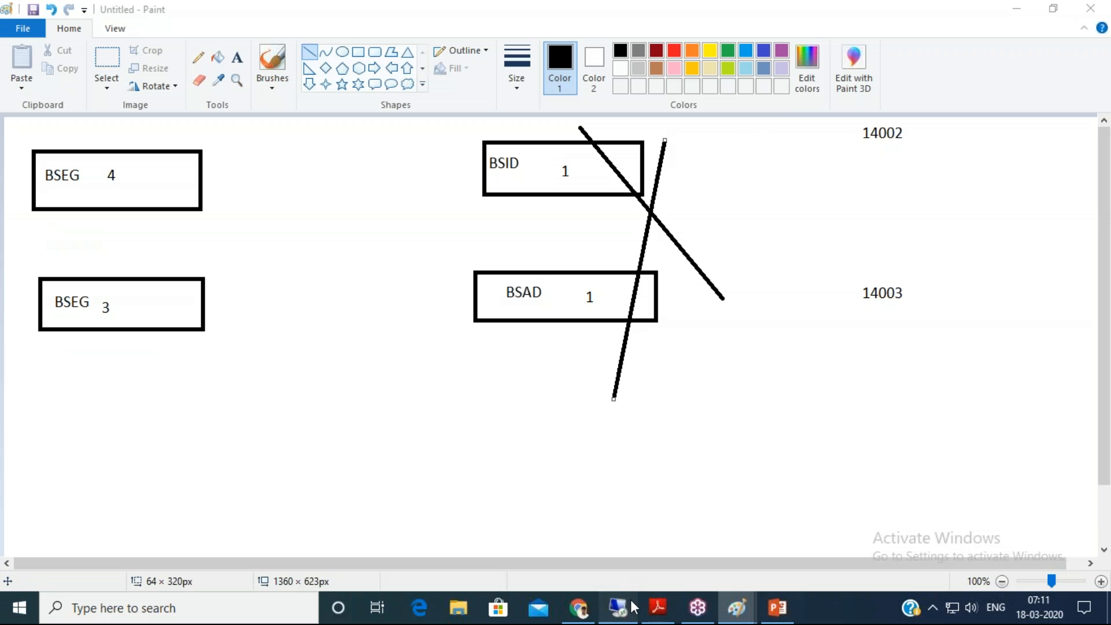
pyautogui.click(618, 608)
pyautogui.write('14002')
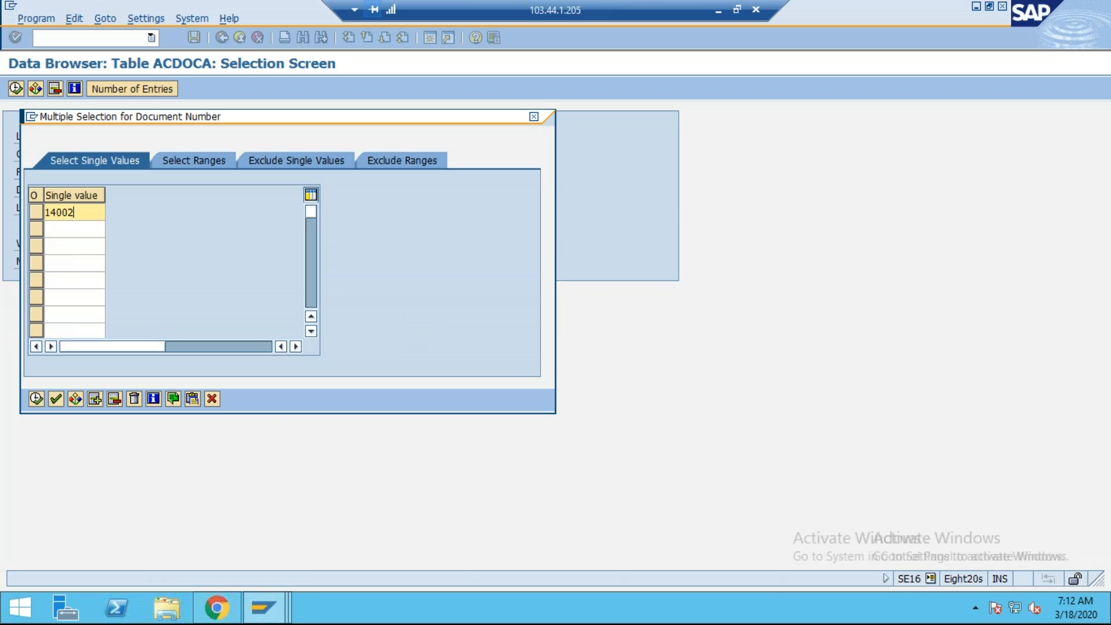
pyautogui.press('Down')
pyautogui.write('4003')
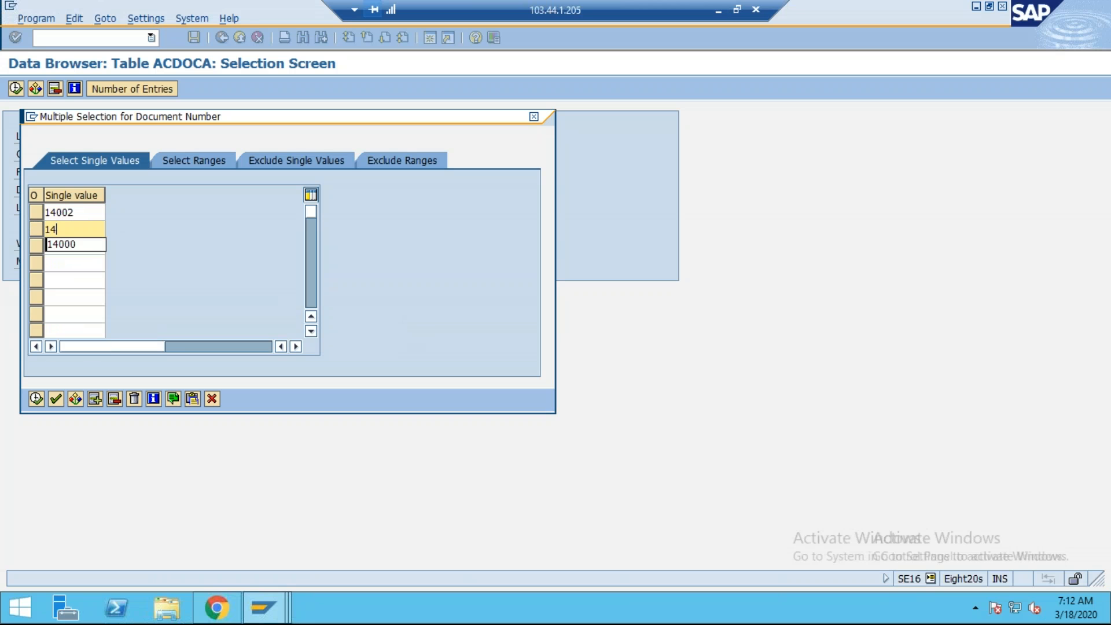
pyautogui.click(40, 403)
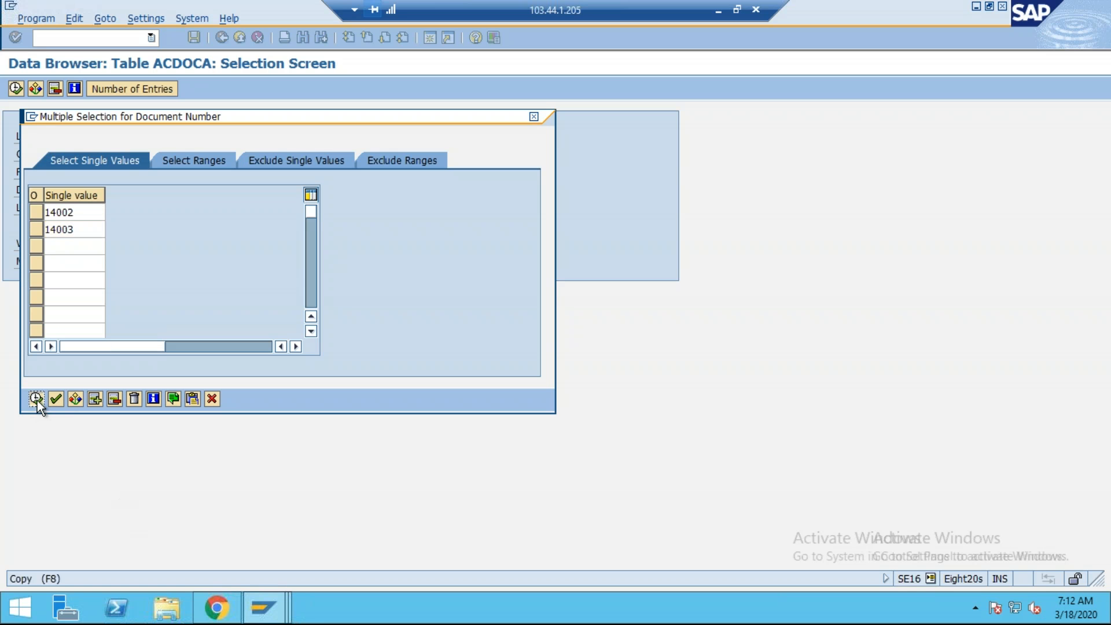
pyautogui.click(18, 91)
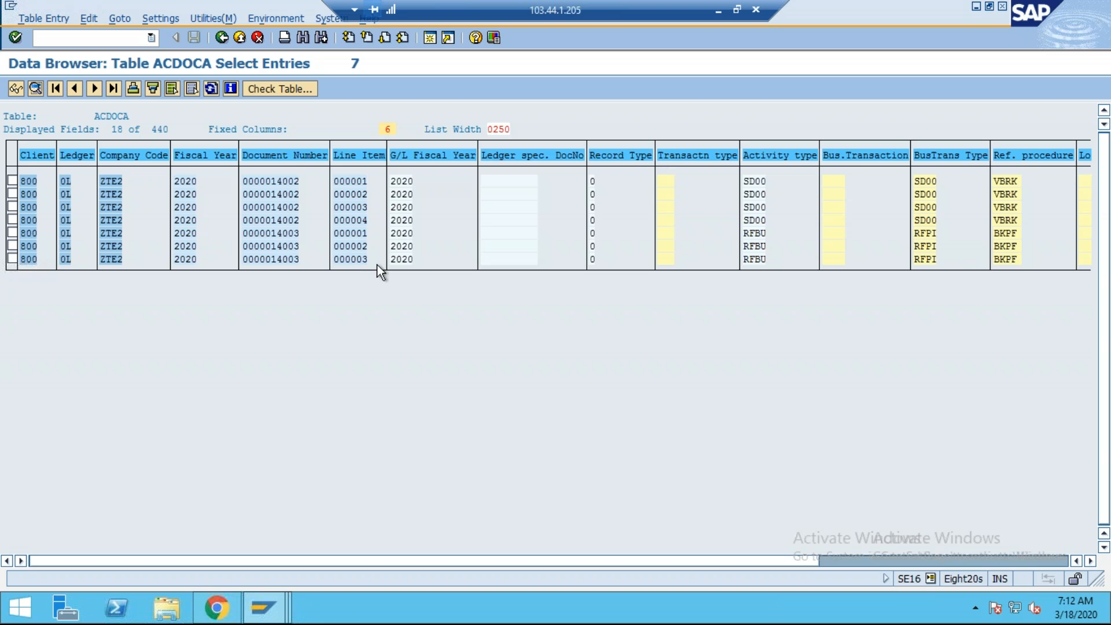
# - Open a new SAP session and start the ABAP Dictionary with transaction SE11
pyautogui.click(430, 38)
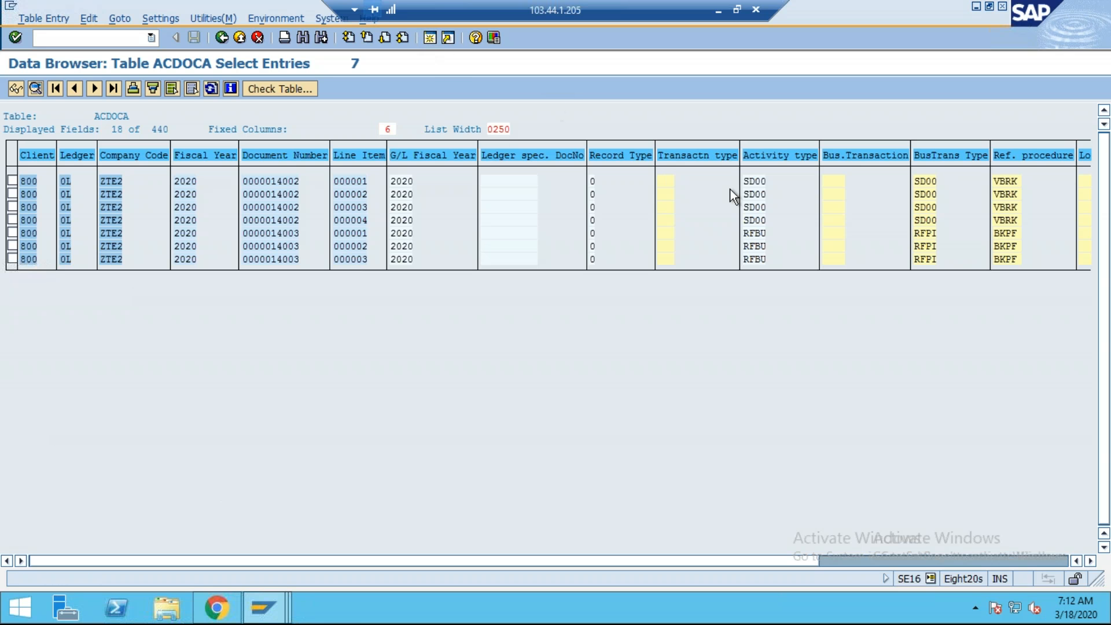
pyautogui.write('SE11')
pyautogui.press('Return')
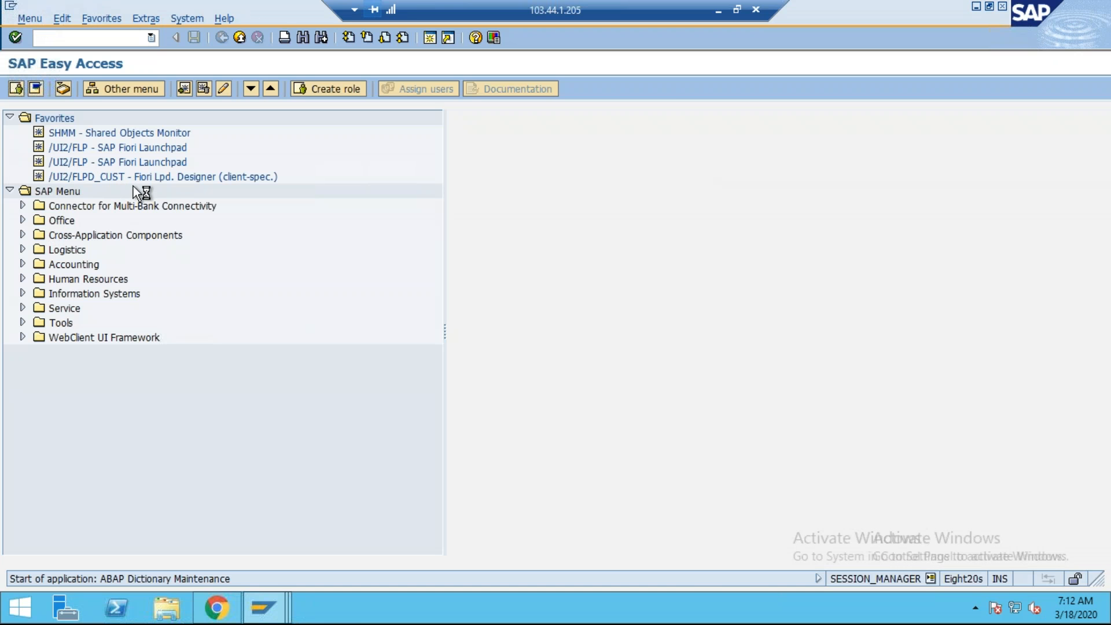
# - Display the ABAP Dictionary definition of BSID
pyautogui.write('BSID')
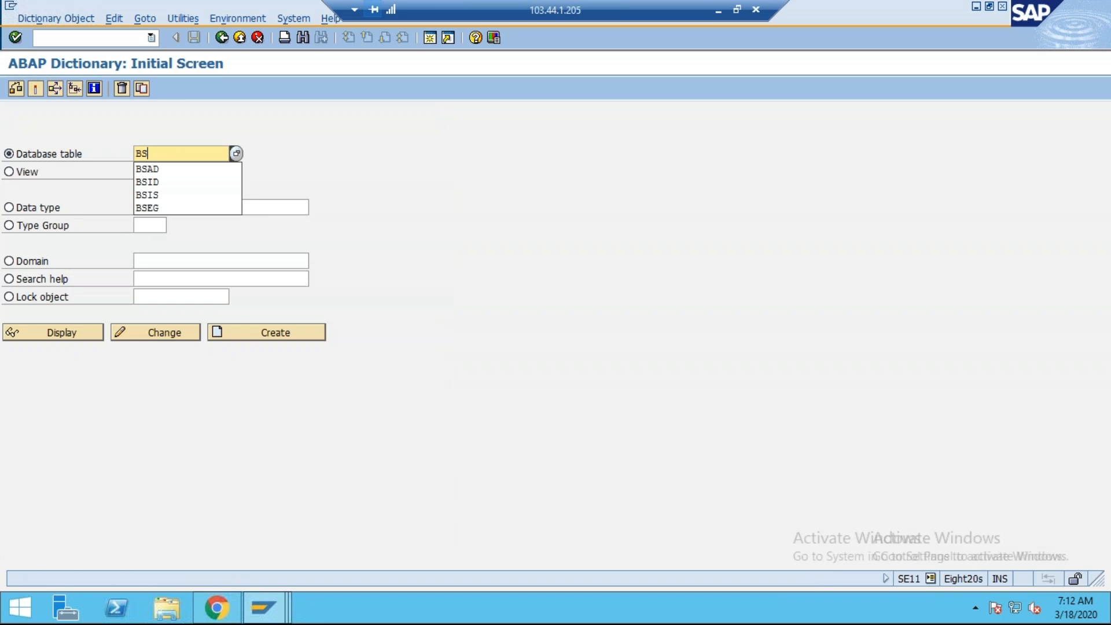
pyautogui.click(65, 338)
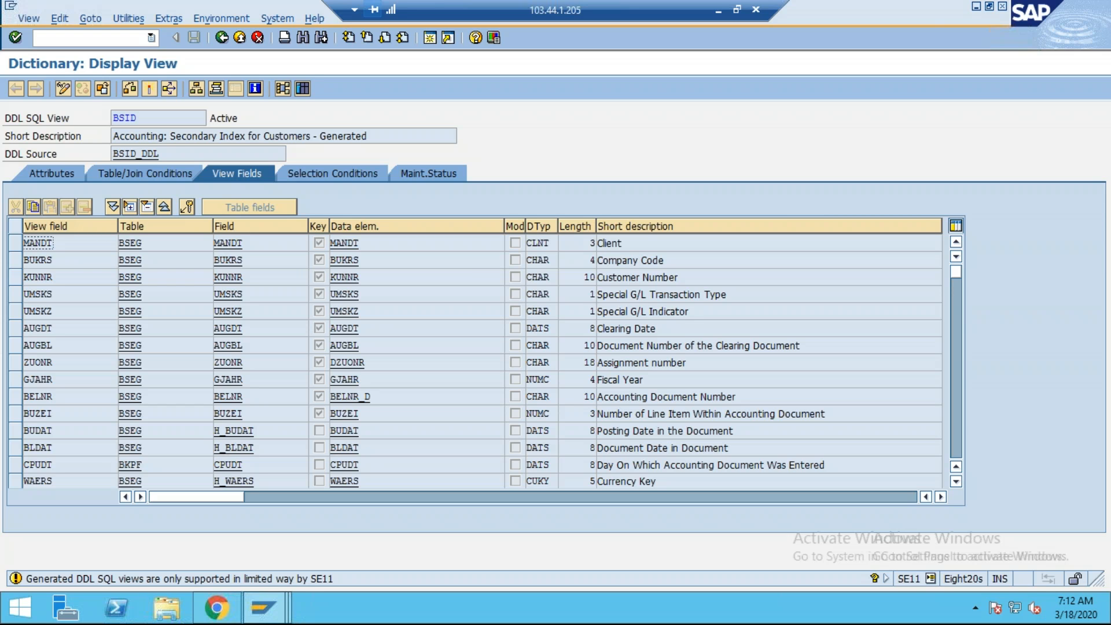
# - Switch to Paint and add the text label "CDS View" beside the BSID box, just below 14002
pyautogui.click(718, 10)
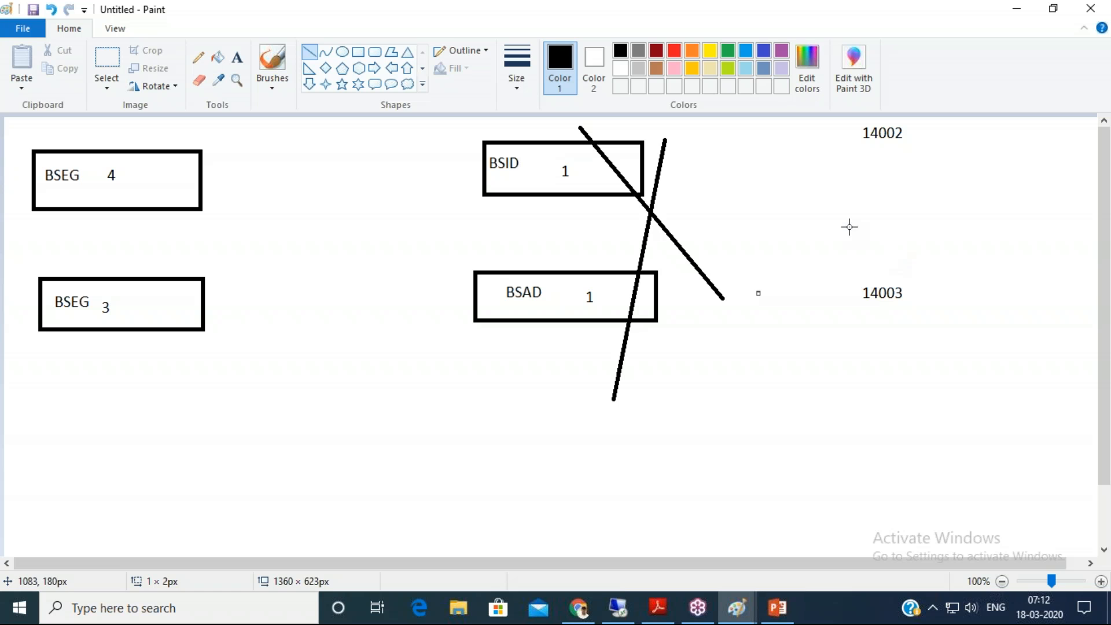
pyautogui.click(398, 212)
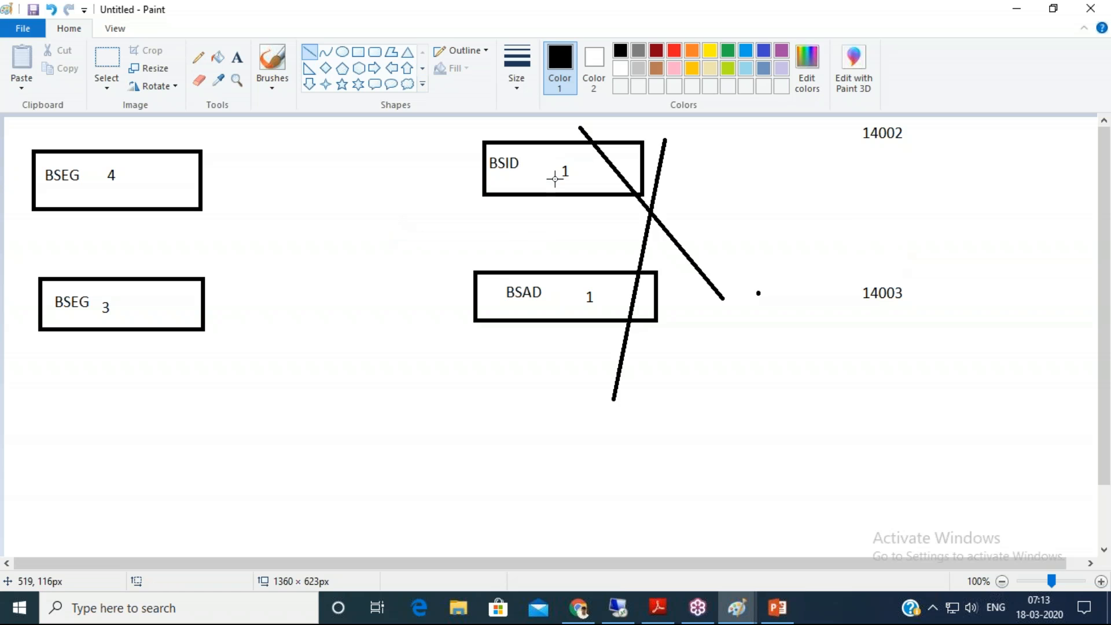
pyautogui.click(237, 57)
pyautogui.moveTo(732, 142); pyautogui.dragTo(977, 215)
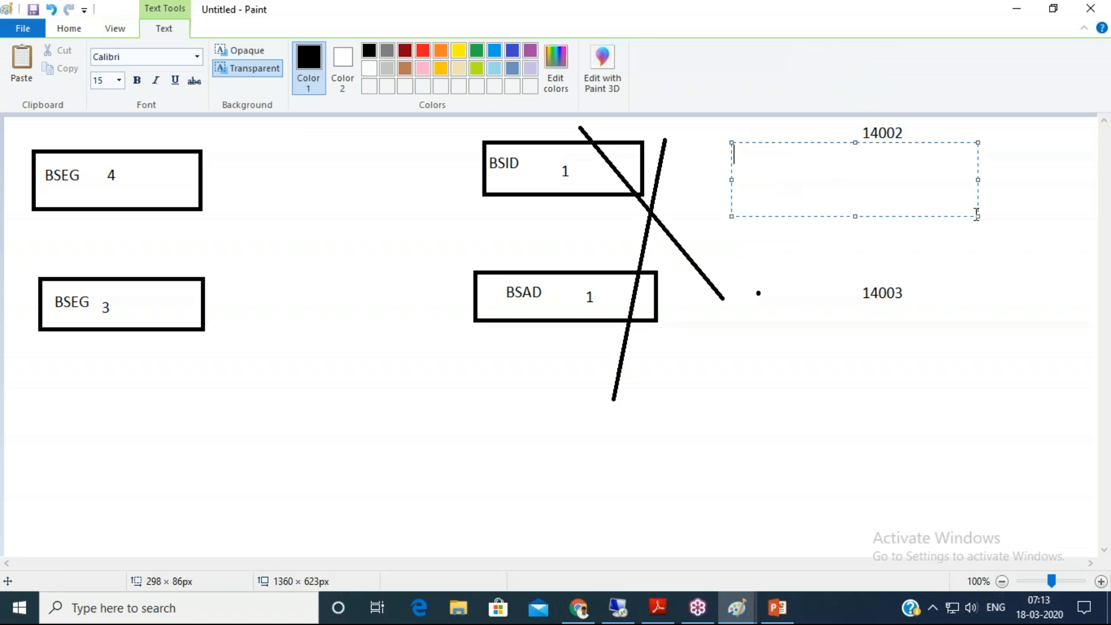
pyautogui.write('CDS View')
pyautogui.click(793, 295)
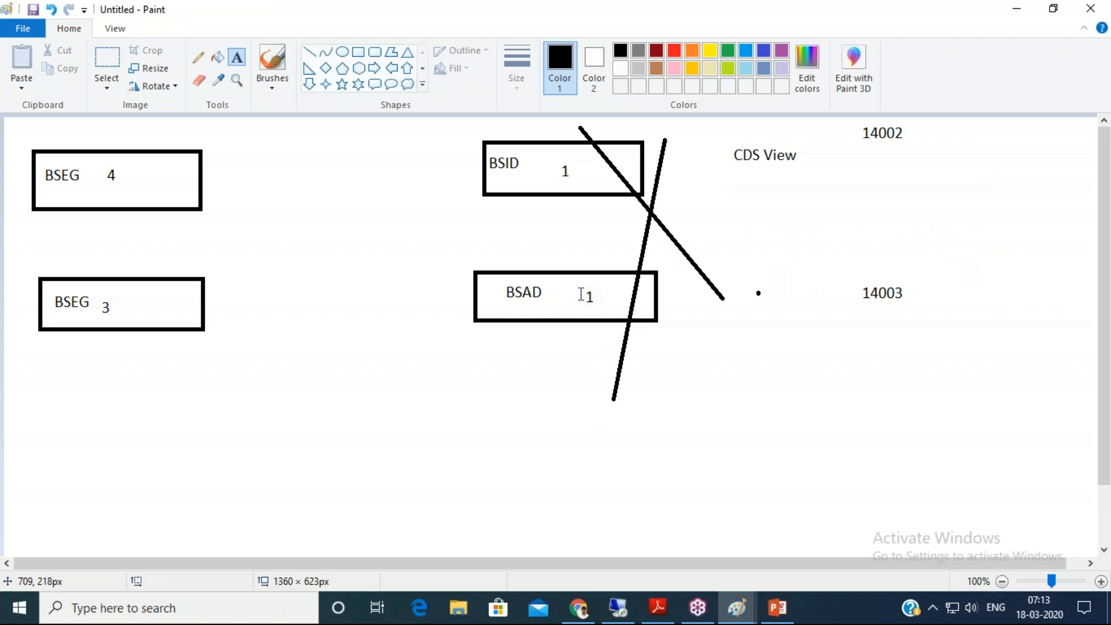
# - Return to the SAP session with the ACDOCA entries and display the first line item of document 14002 in detail
pyautogui.click(630, 607)
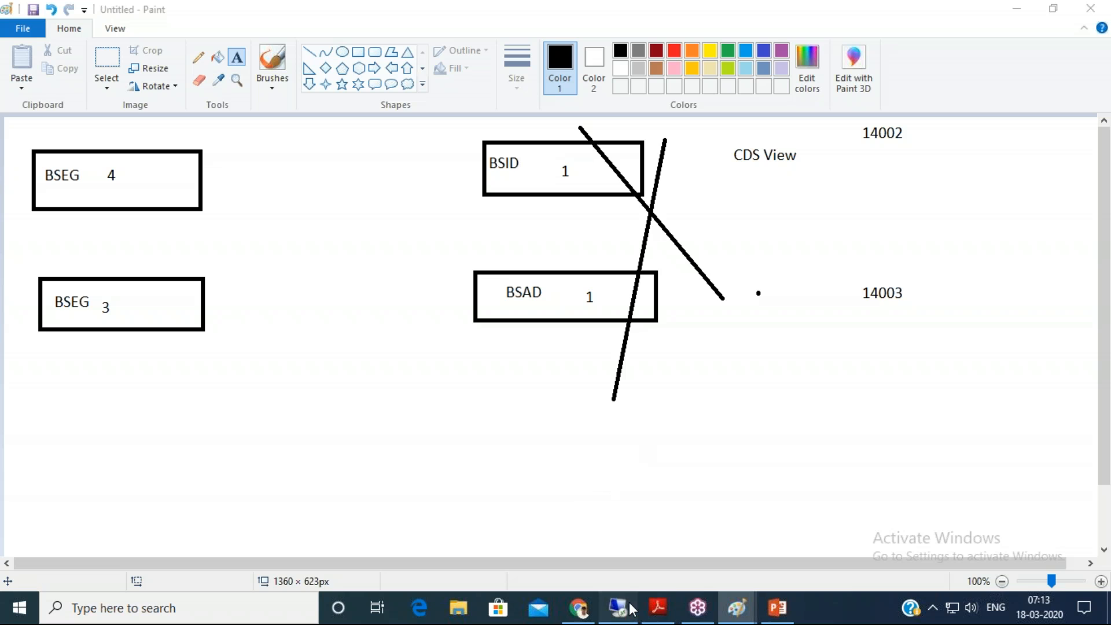
pyautogui.moveTo(264, 608)
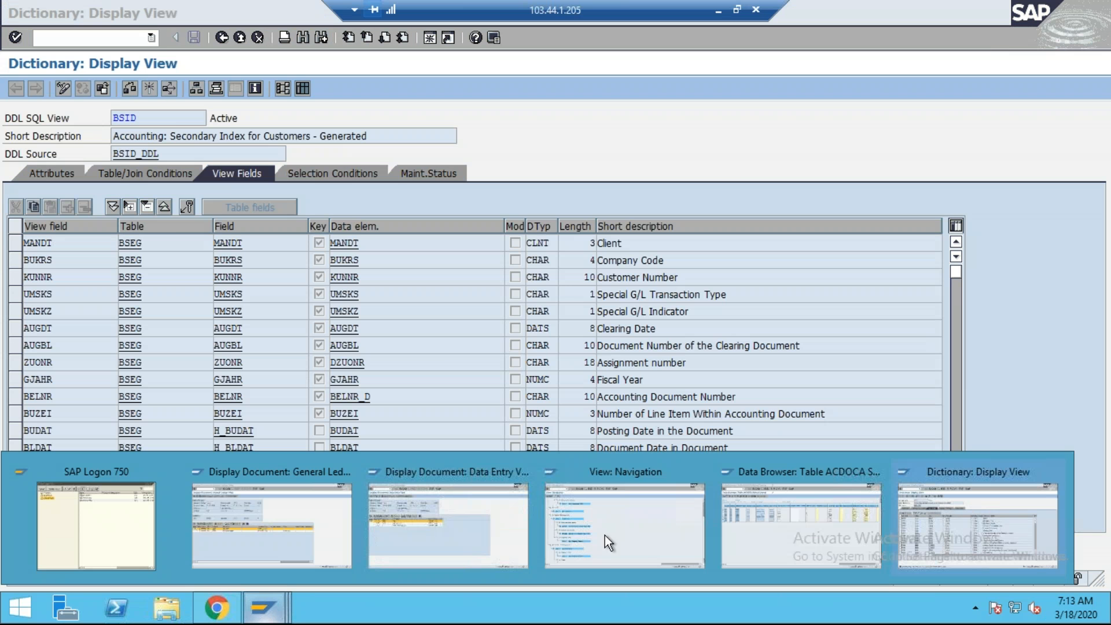
pyautogui.click(786, 527)
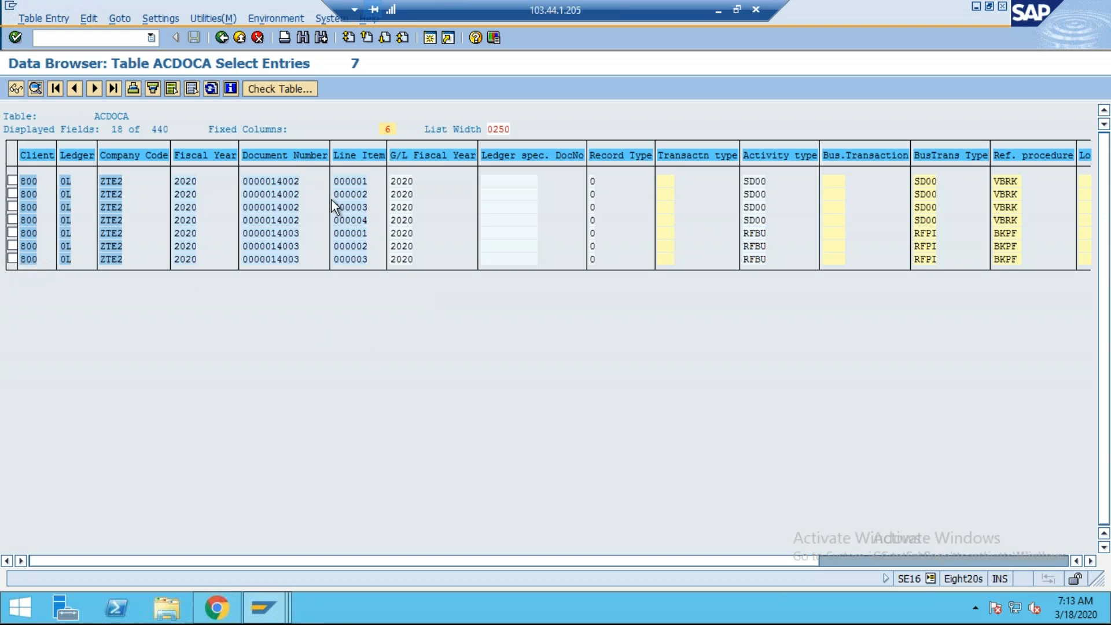
pyautogui.click(36, 87)
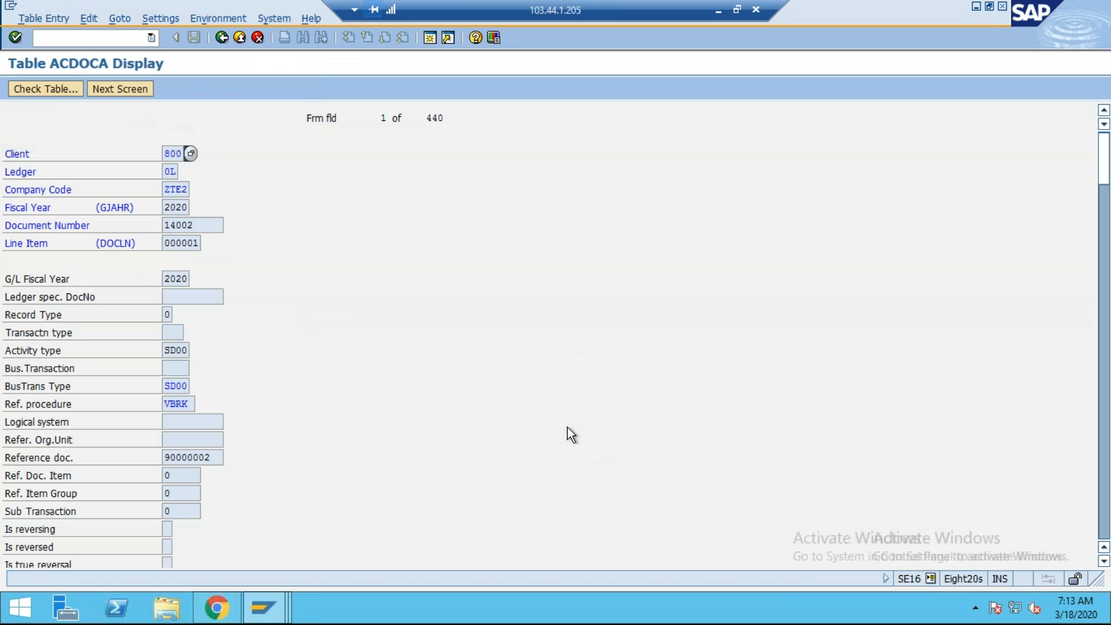
# - Examine the clearing date and clearing document fields of the ACDOCA line item
pyautogui.scroll(-3, 567, 427)
pyautogui.scroll(1, 346, 121)
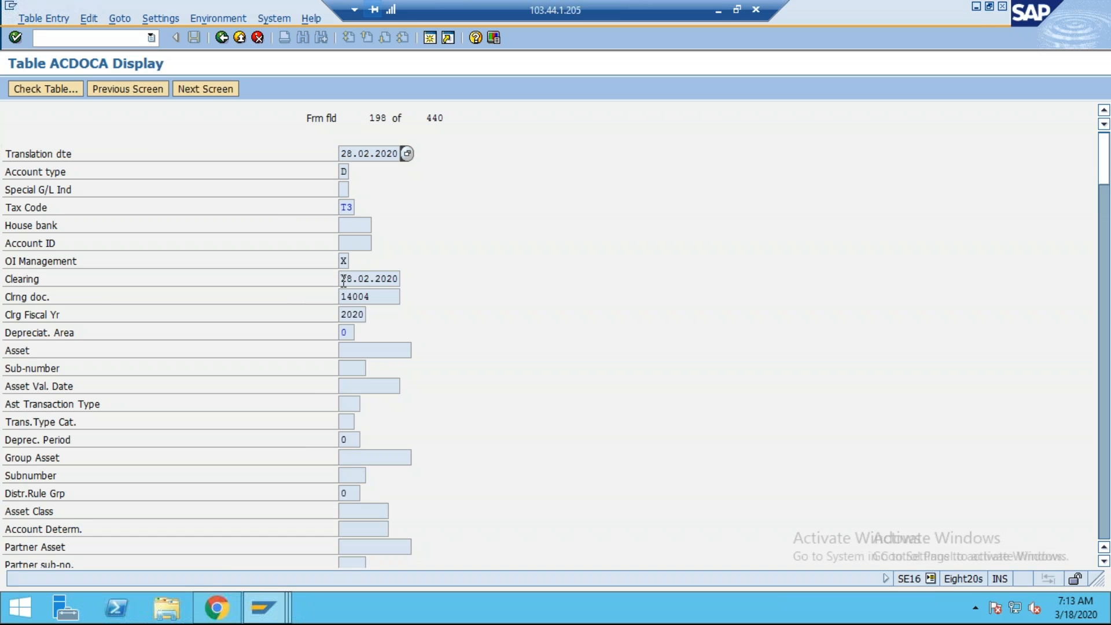
pyautogui.moveTo(342, 280); pyautogui.dragTo(665, 285)
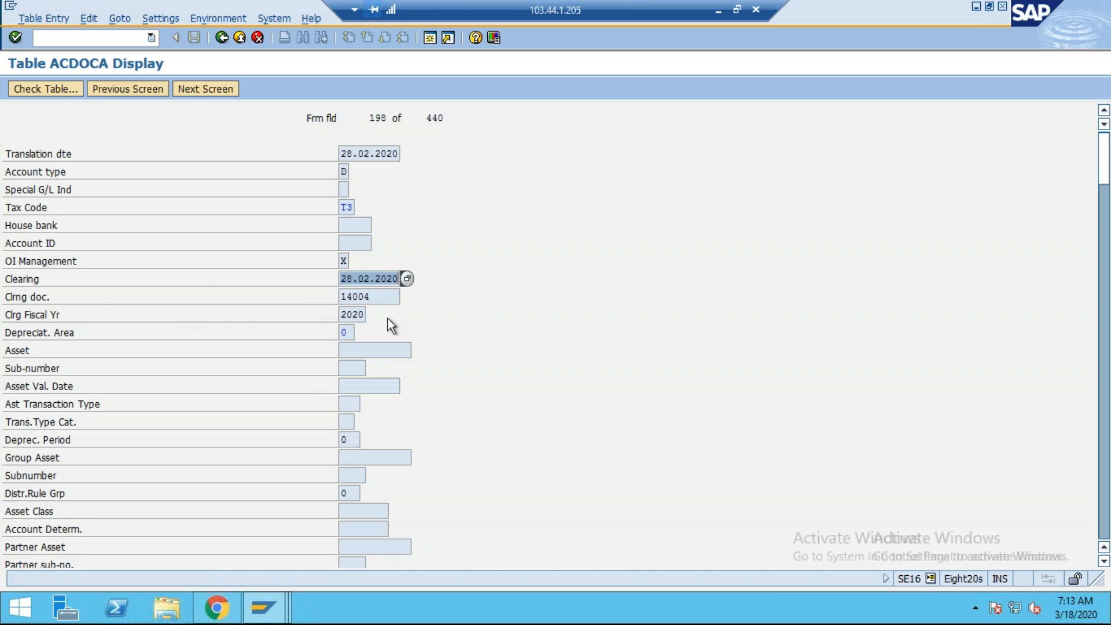
pyautogui.doubleClick(351, 297)
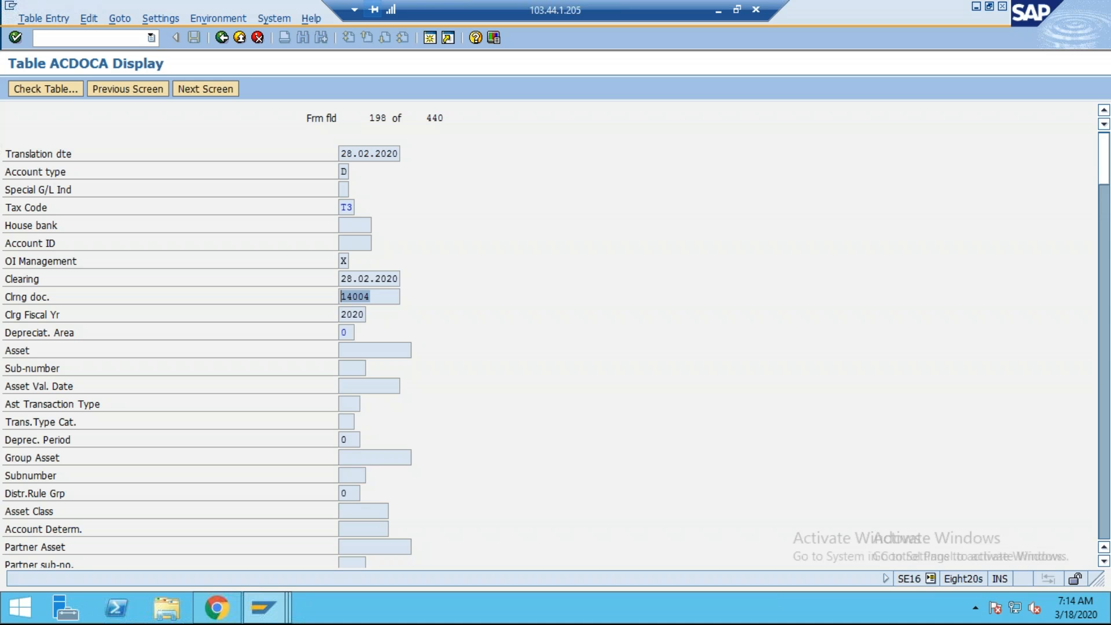
# - Switch to Paint and draw an empty text box about 314 × 115 px below the 14003 label
pyautogui.click(716, 10)
pyautogui.moveTo(749, 370); pyautogui.dragTo(1007, 468)
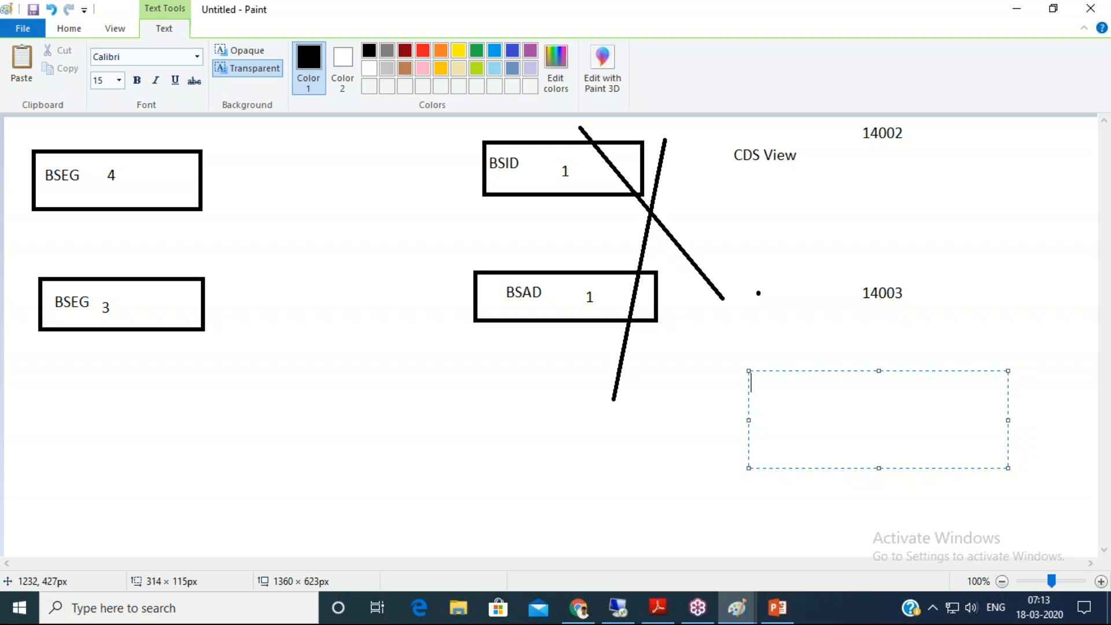
# - Return to SAP, close the ACDOCA line item display, and bring up the data entry view of document 14003
pyautogui.click(628, 608)
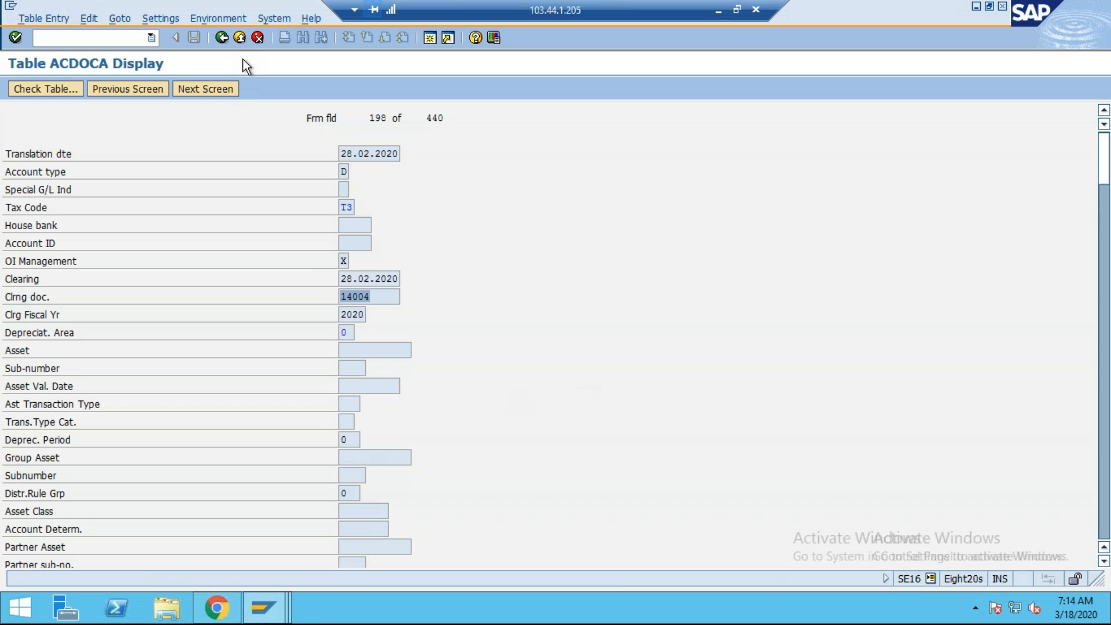
pyautogui.click(222, 38)
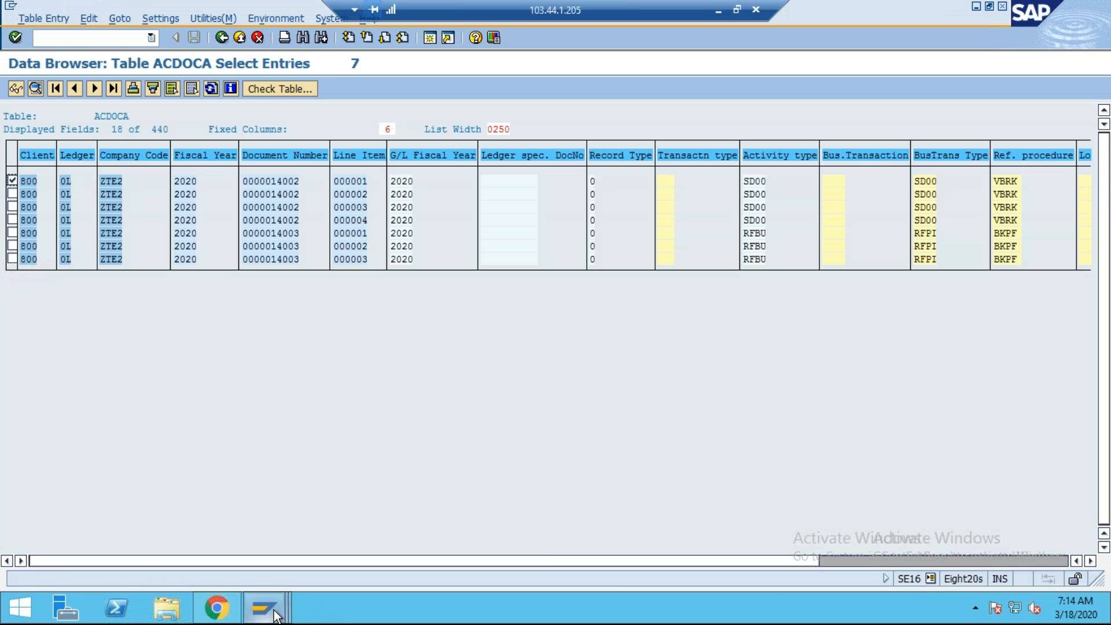
pyautogui.moveTo(263, 607)
pyautogui.click(492, 543)
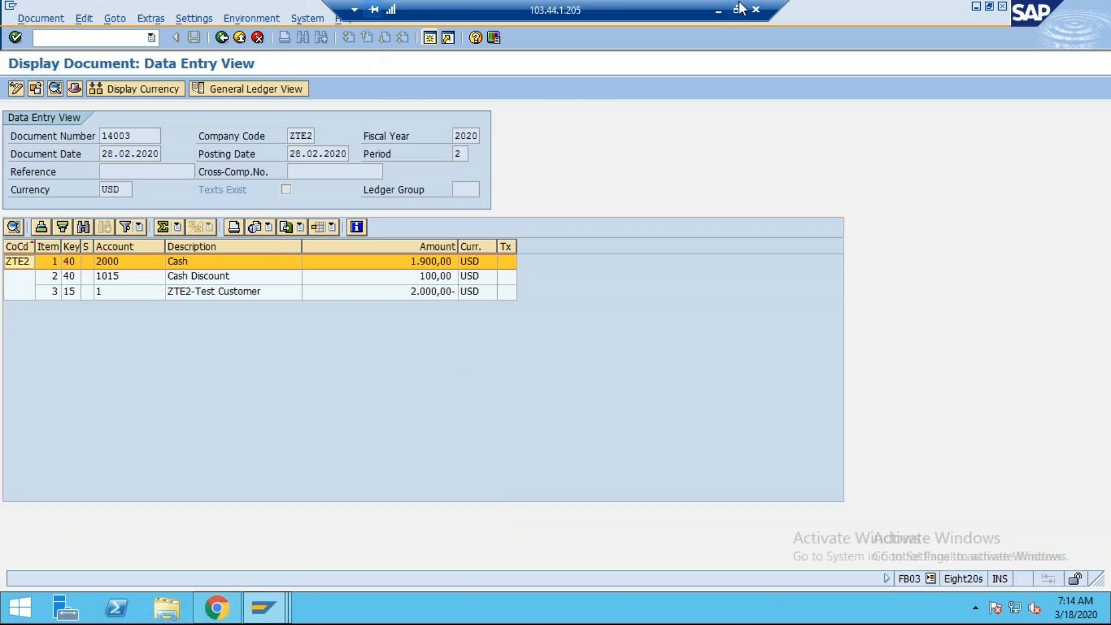
# - Switch to Paint, view the migration phases drawing, and draw a text box about 358 × 119 px below RCVBL Management in the Universal Journal drawing
pyautogui.click(717, 15)
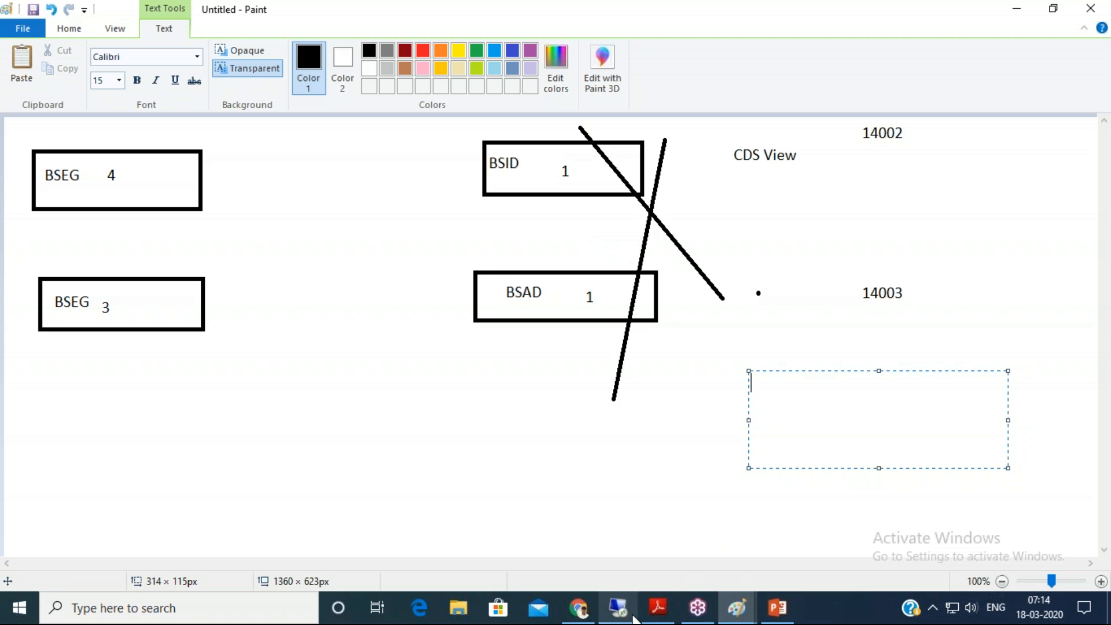
pyautogui.click(731, 612)
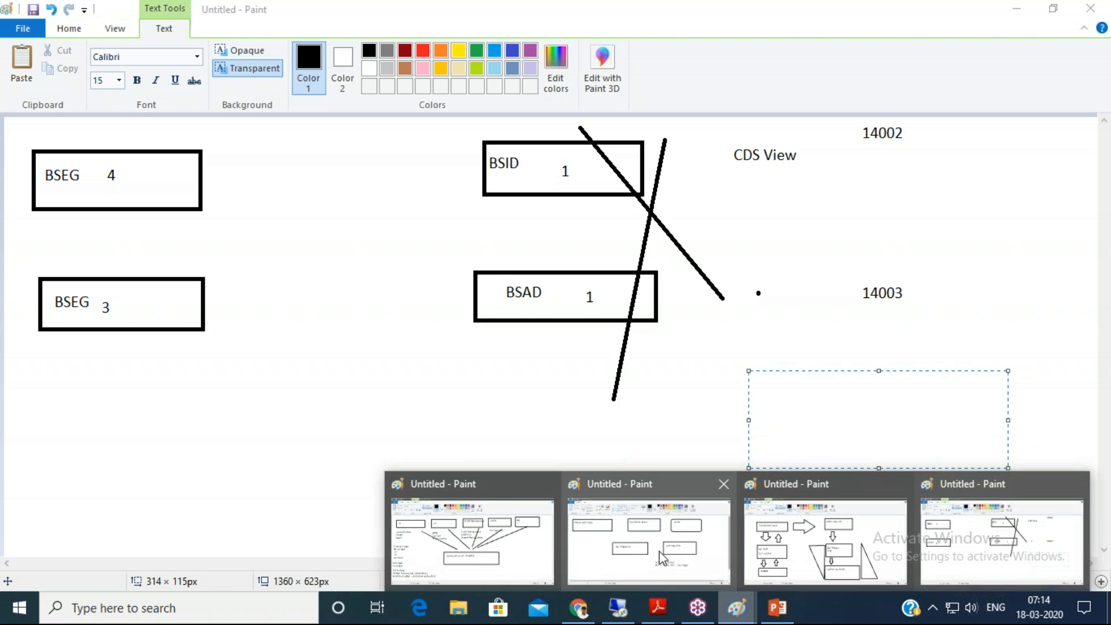
pyautogui.click(630, 527)
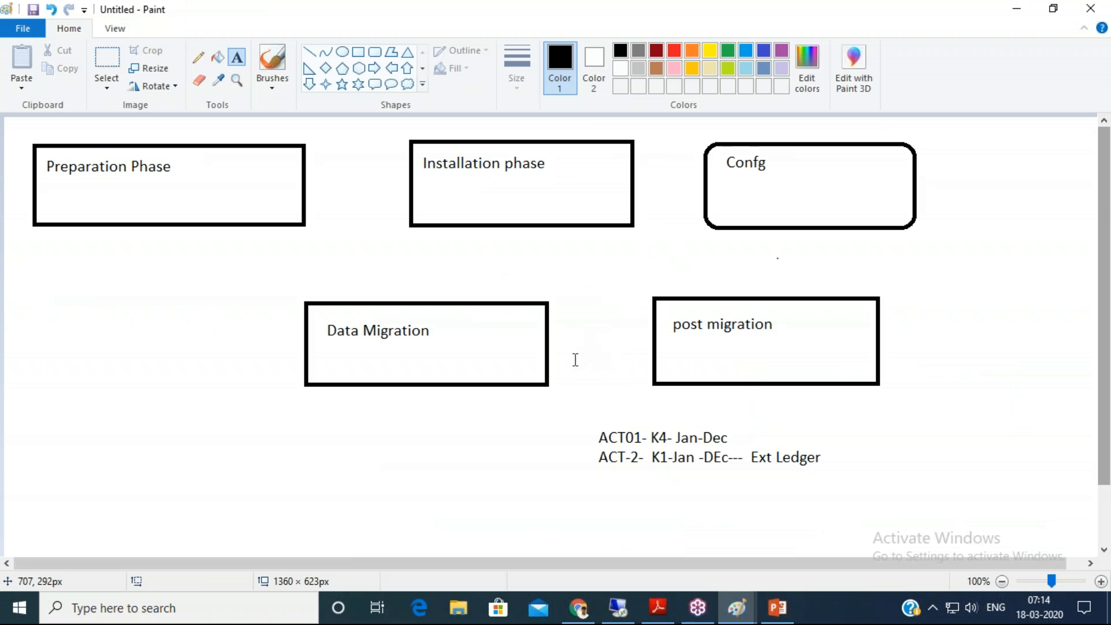
pyautogui.click(738, 612)
pyautogui.click(479, 542)
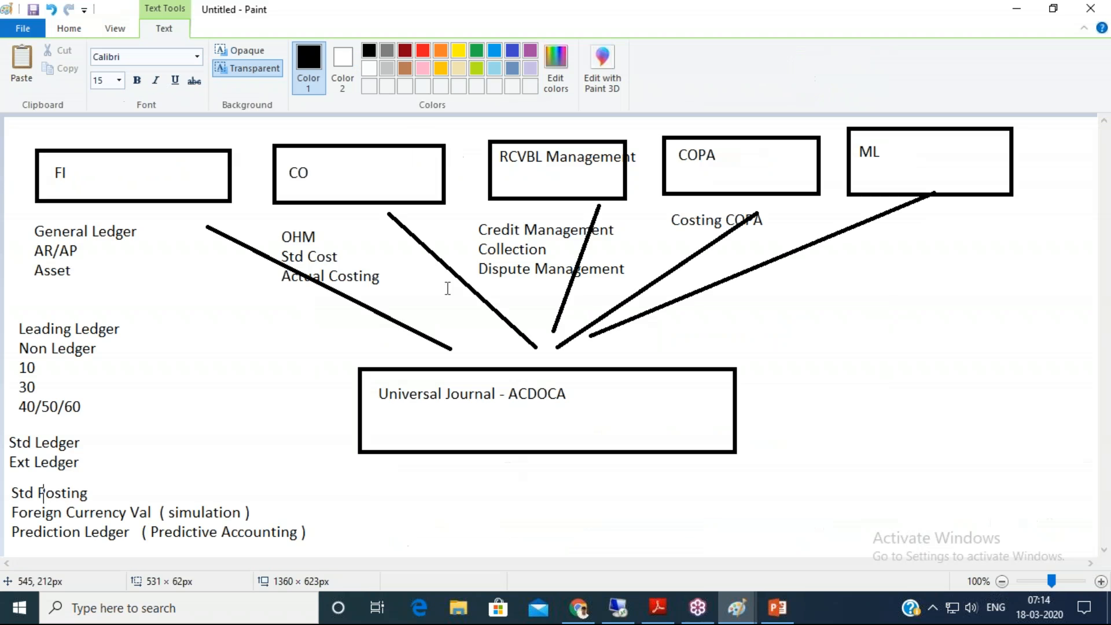
pyautogui.moveTo(567, 285); pyautogui.dragTo(749, 322)
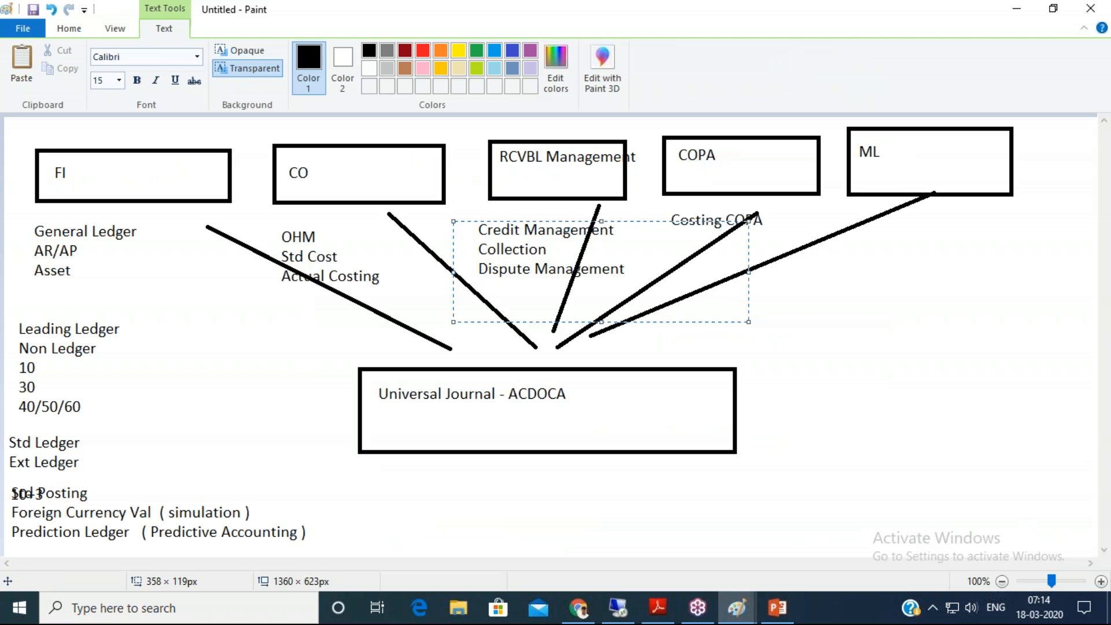
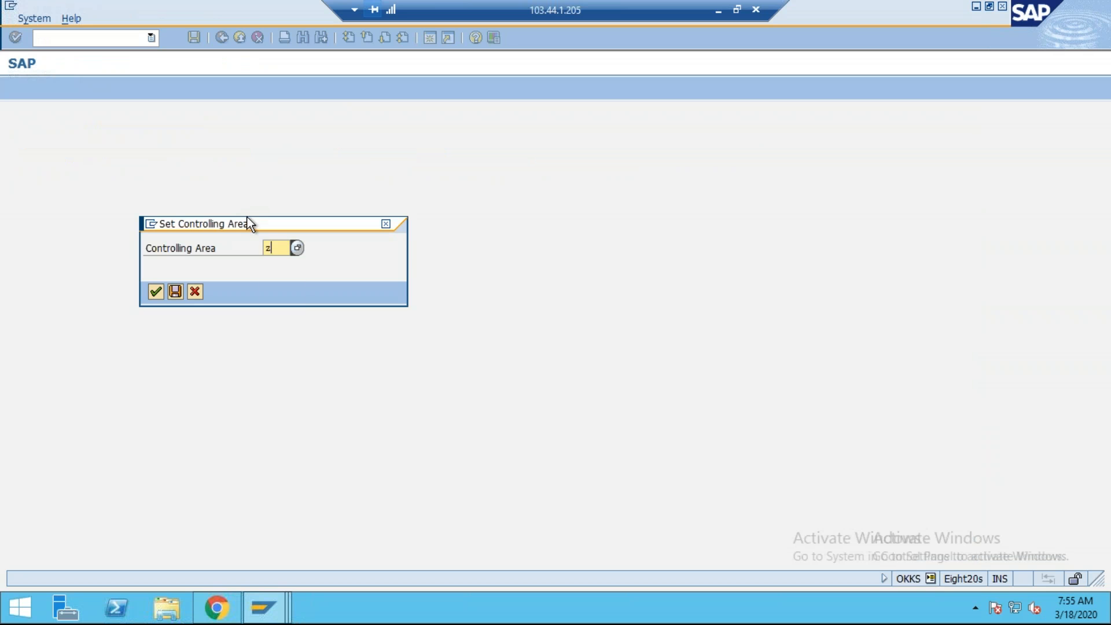
# - Set the controlling area to ZTE2 and open transaction KSB1 for cost center actual line items
pyautogui.press('Return')
pyautogui.write('ksb1')
pyautogui.press('Return')
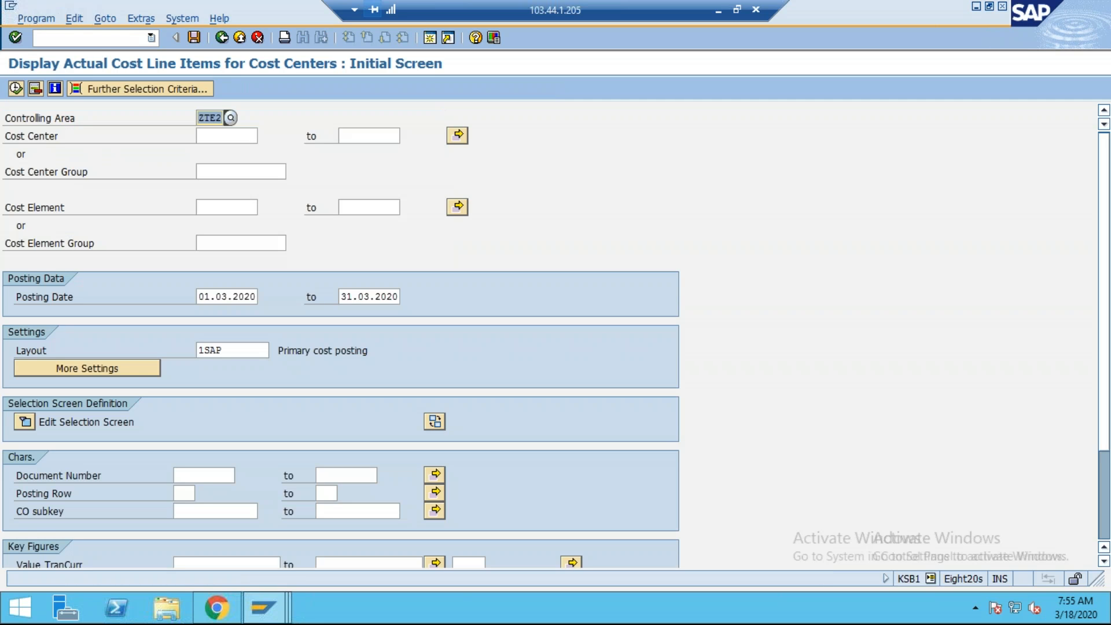
pyautogui.click(369, 136)
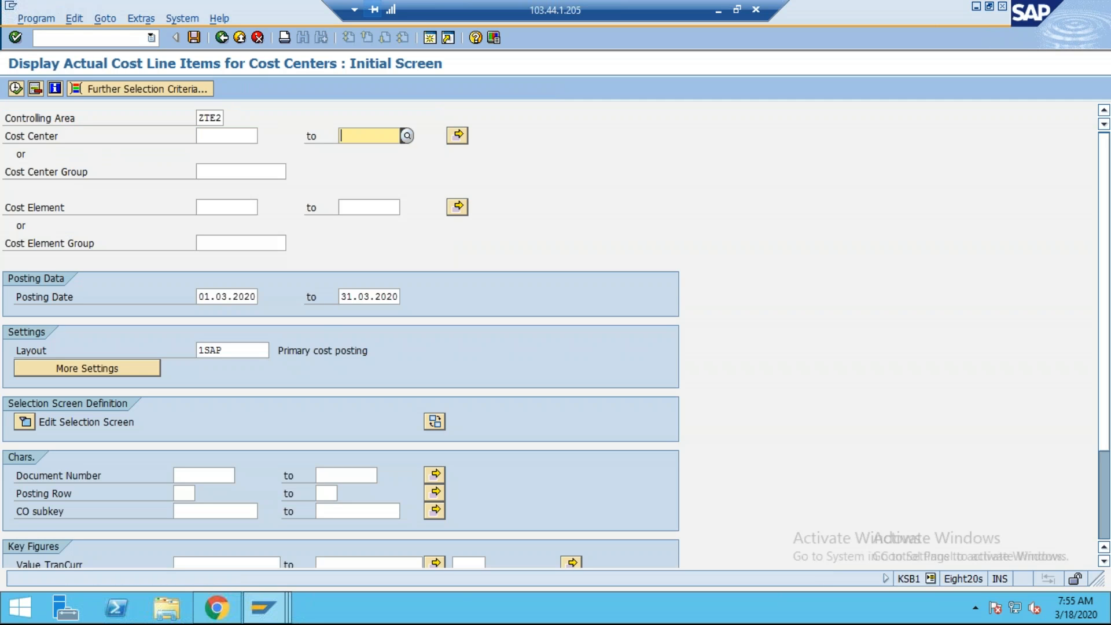
# - Choose cost center A101 (Serv-Canteen) from the search results and execute the actual line item report
pyautogui.press('Tab')
pyautogui.click(234, 137)
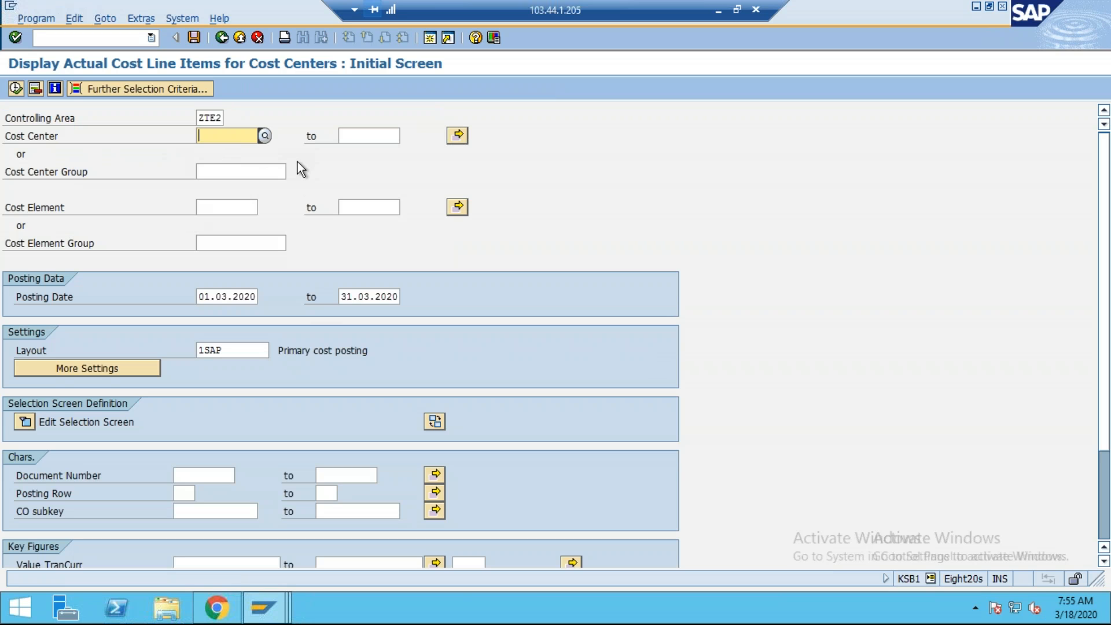
pyautogui.click(264, 139)
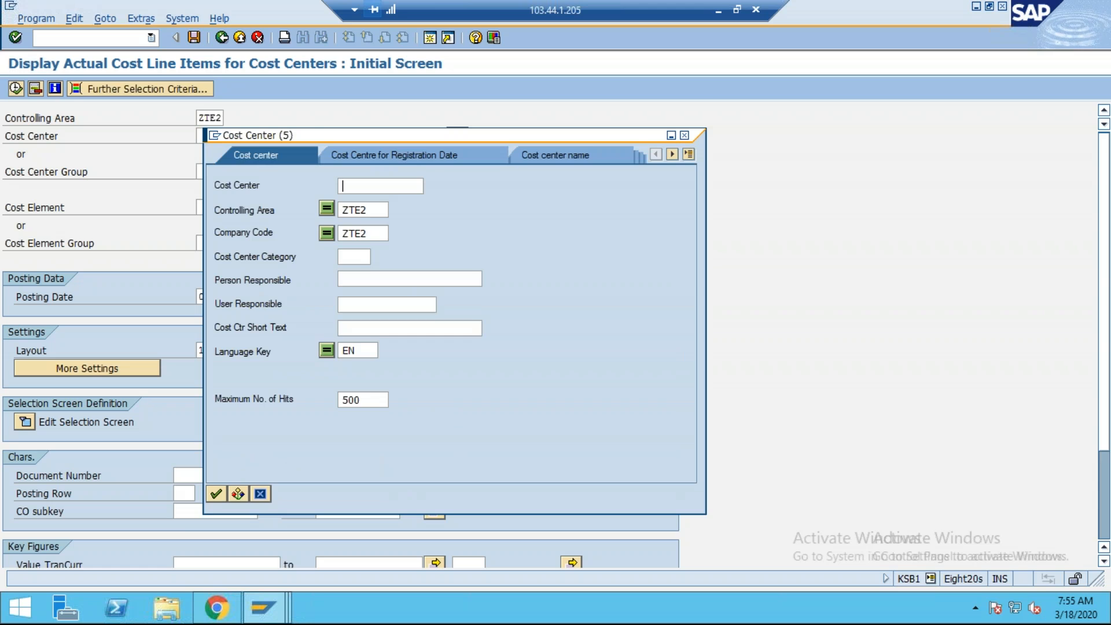
pyautogui.press('Return')
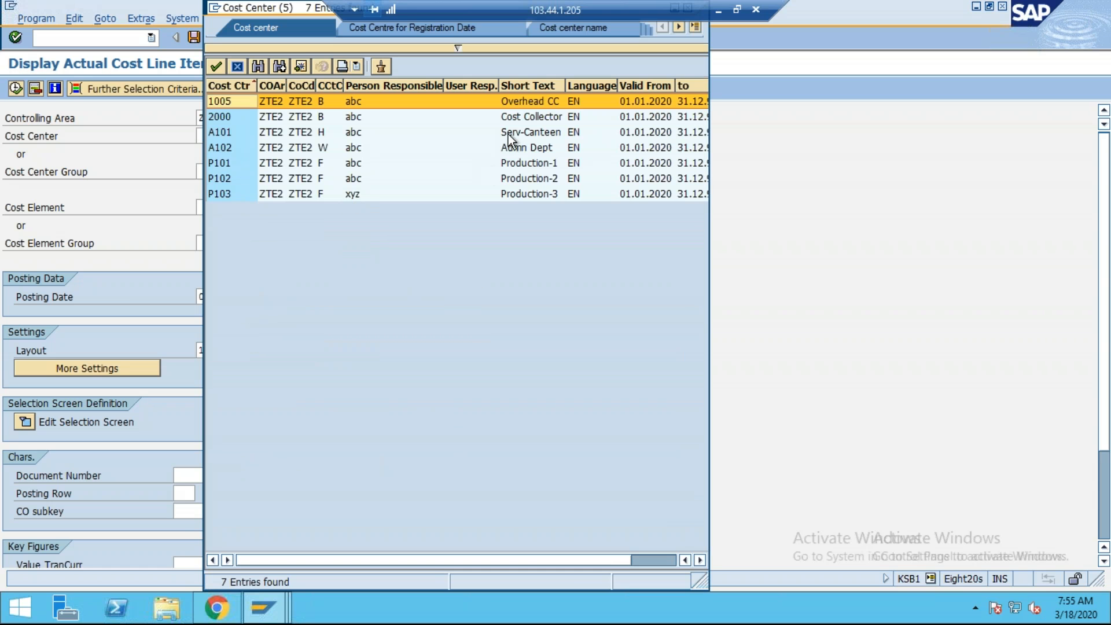
pyautogui.doubleClick(508, 132)
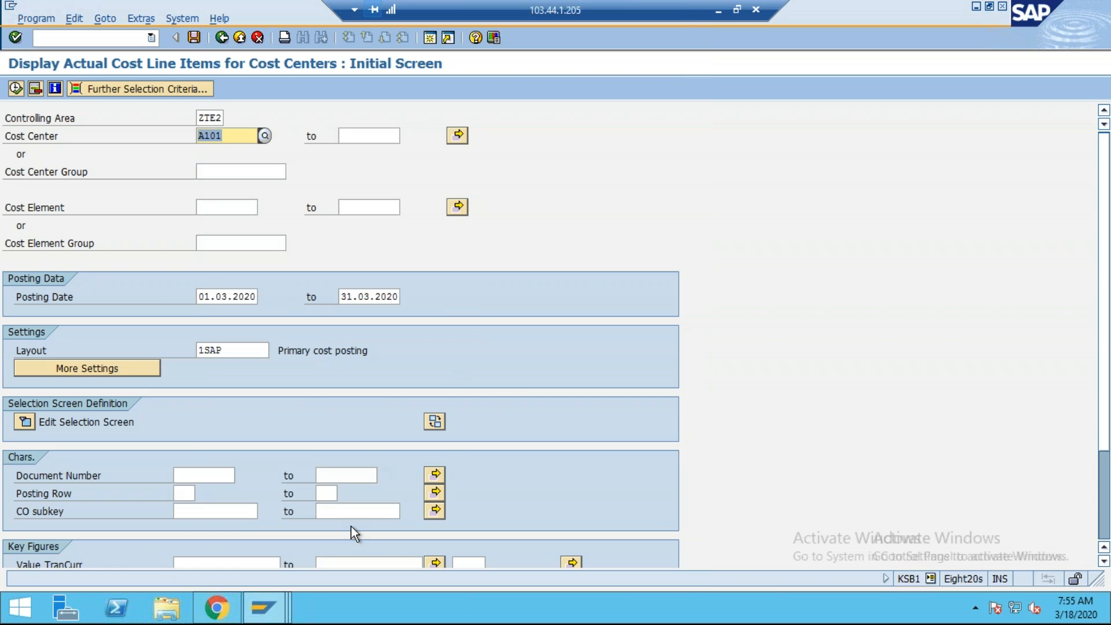
pyautogui.click(15, 88)
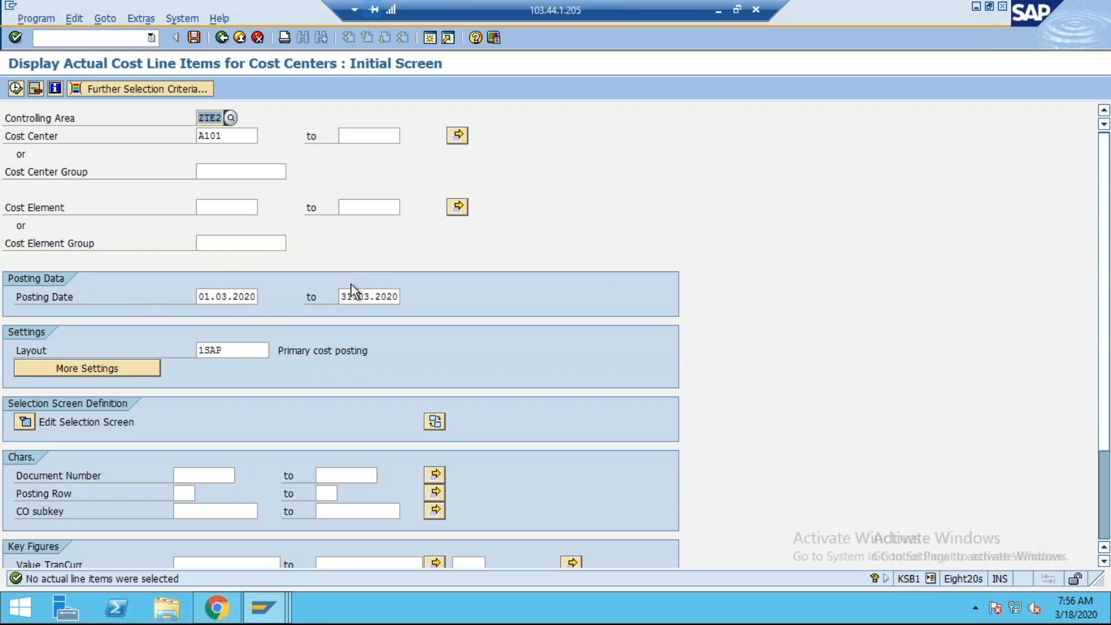
# - Set the posting date range to 01.02.2020 through 29.02.2020 and execute the report for cost center A101
pyautogui.click(197, 300)
pyautogui.doubleClick(196, 300)
pyautogui.write('01')
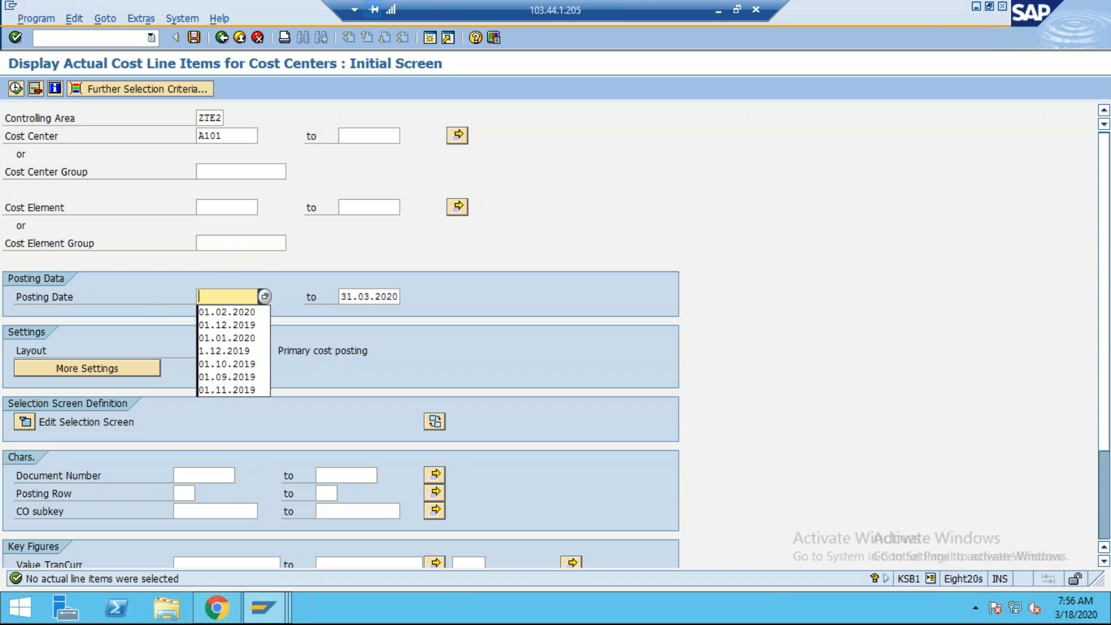
pyautogui.click(236, 314)
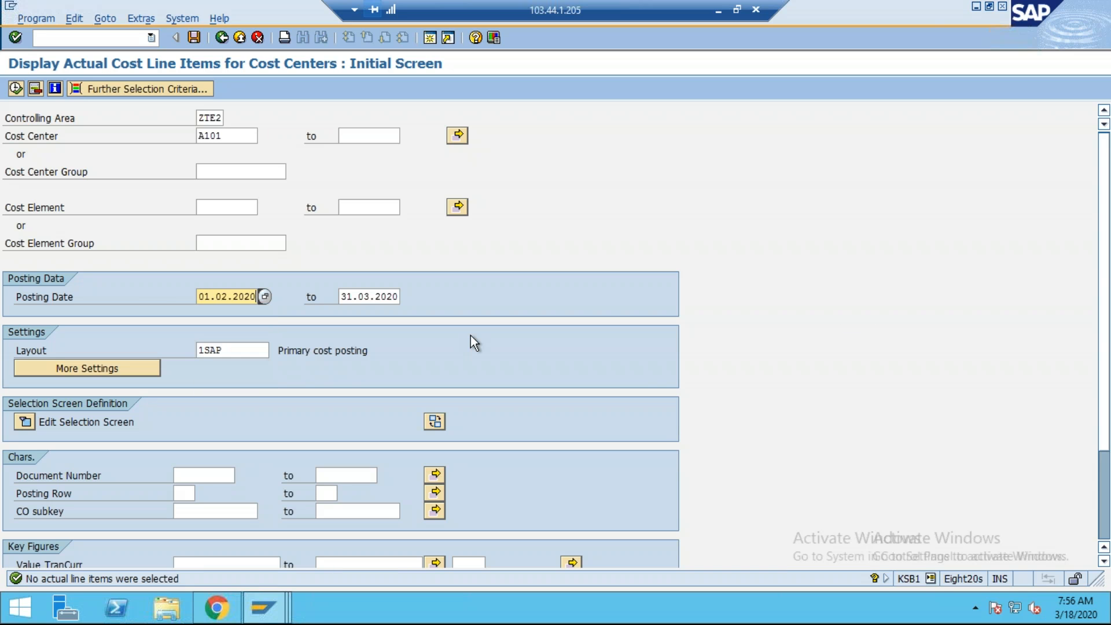
pyautogui.press('Tab')
pyautogui.write('29')
pyautogui.press('BackSpace')
pyautogui.write('9.02')
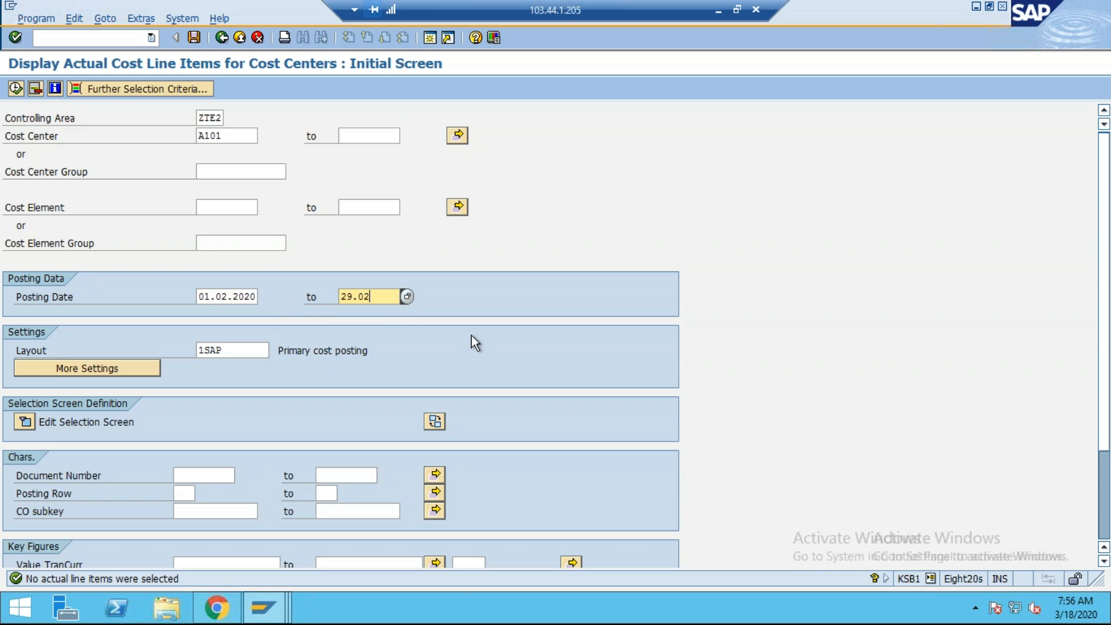
pyautogui.write('.2020')
pyautogui.press('Return')
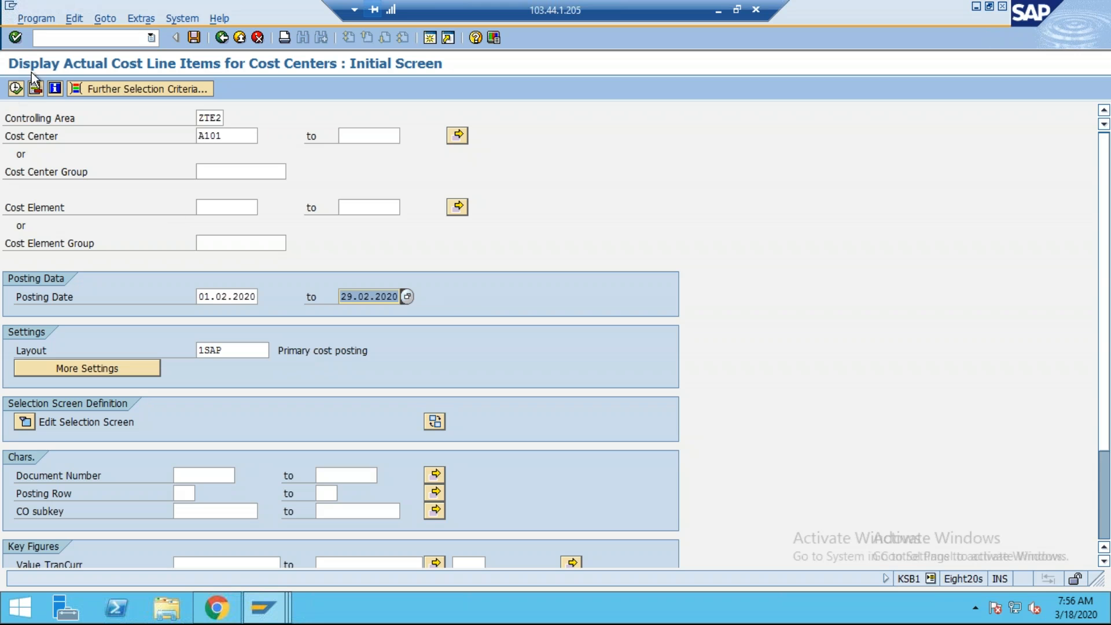
pyautogui.click(15, 88)
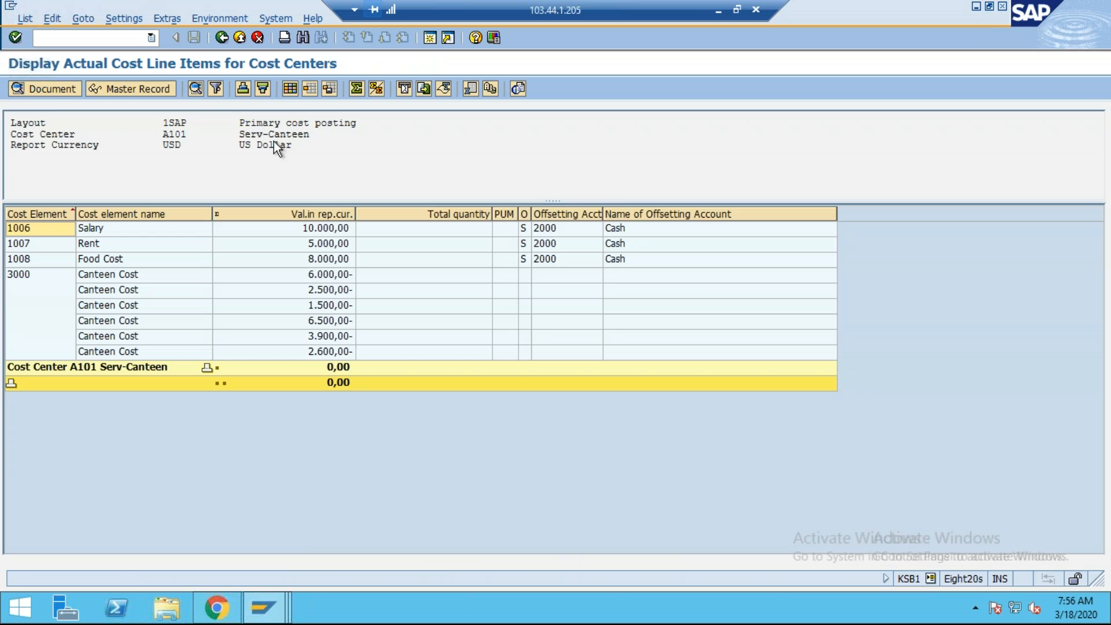
# - Add the Business Transaction and Posting Date columns to the displayed layout of the canteen line item list
pyautogui.click(290, 88)
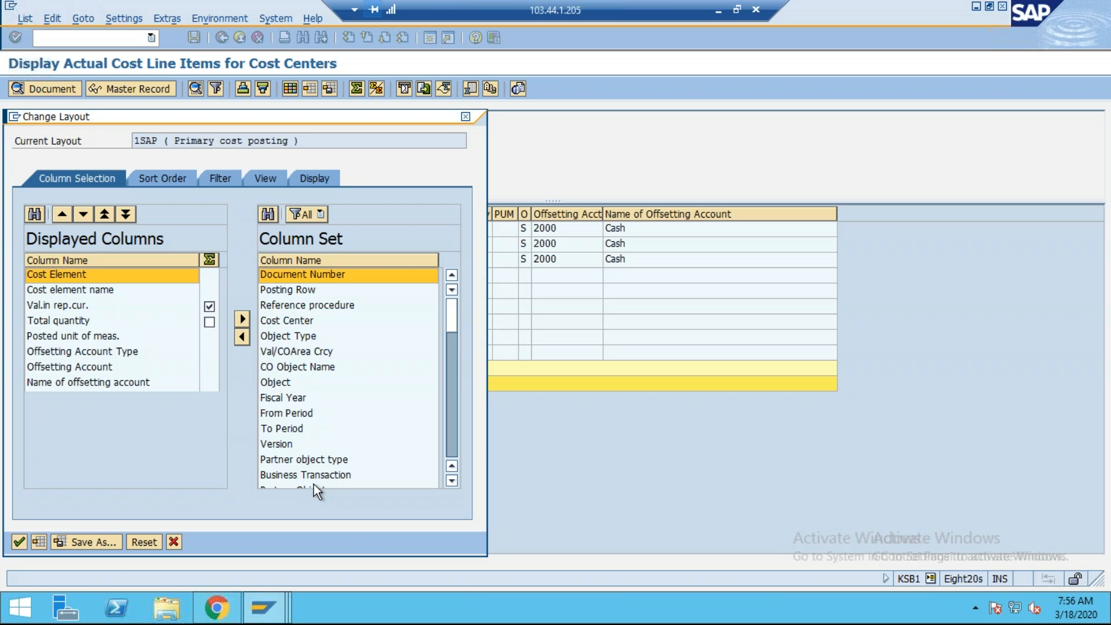
pyautogui.click(308, 475)
pyautogui.click(241, 337)
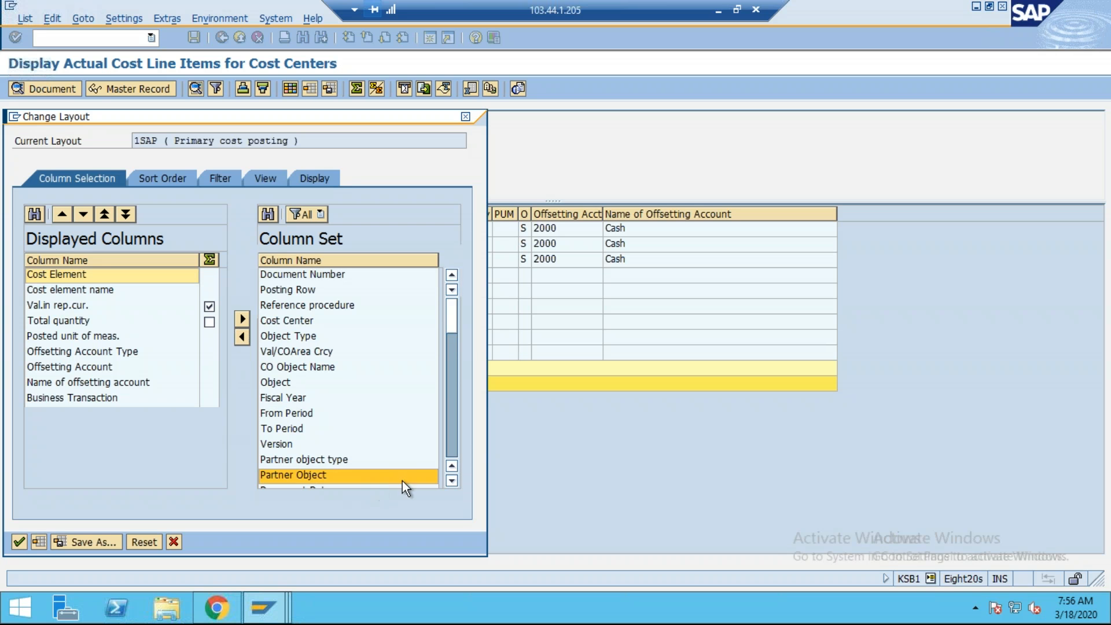
pyautogui.click(452, 481)
pyautogui.click(452, 481)
pyautogui.click(452, 481)
pyautogui.click(308, 461)
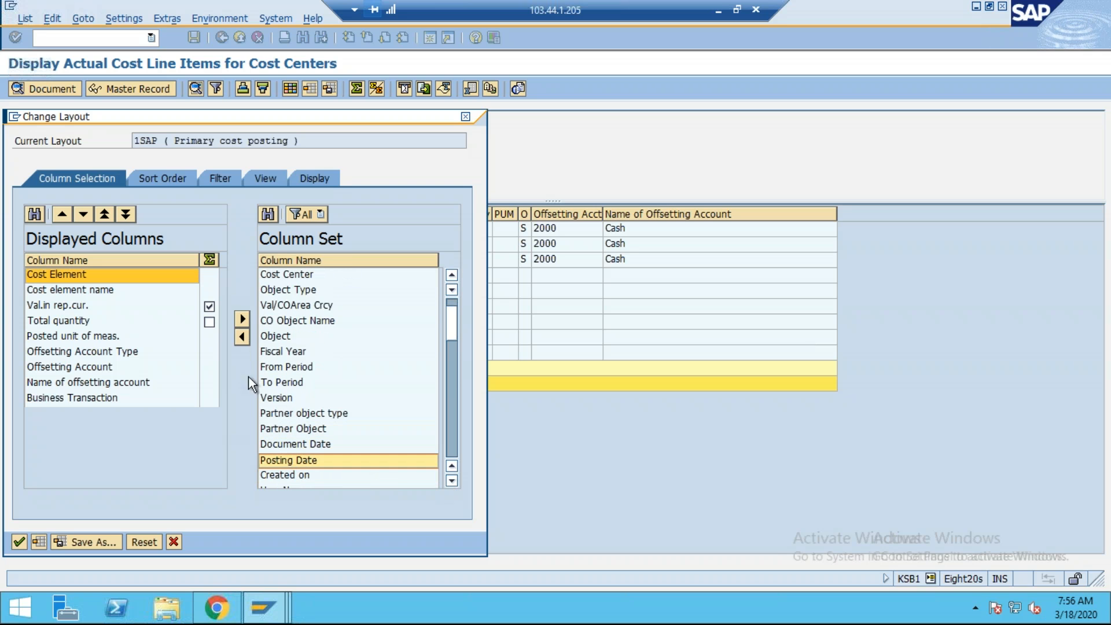
pyautogui.click(241, 336)
pyautogui.click(20, 542)
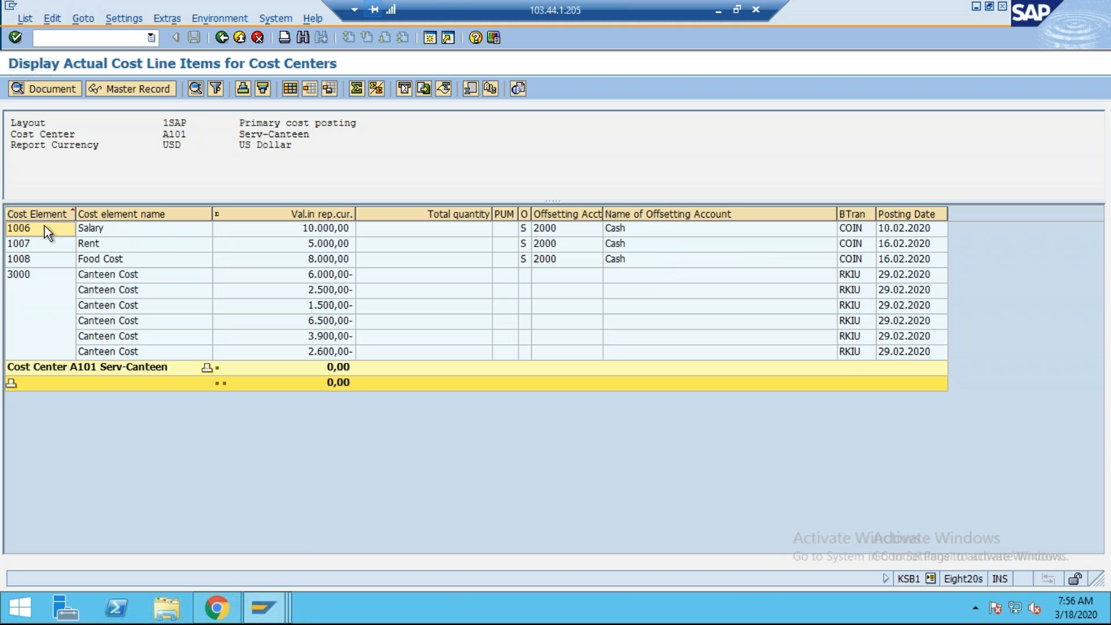
# - Display the source document of the Salary line item and return to the line item list
pyautogui.click(67, 231)
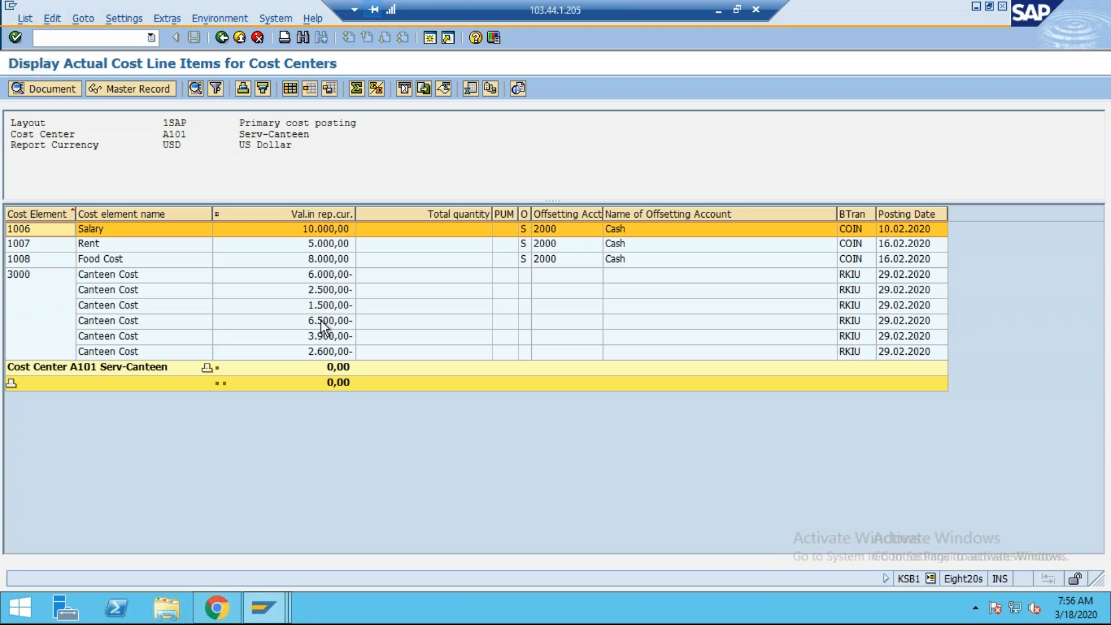
pyautogui.click(45, 88)
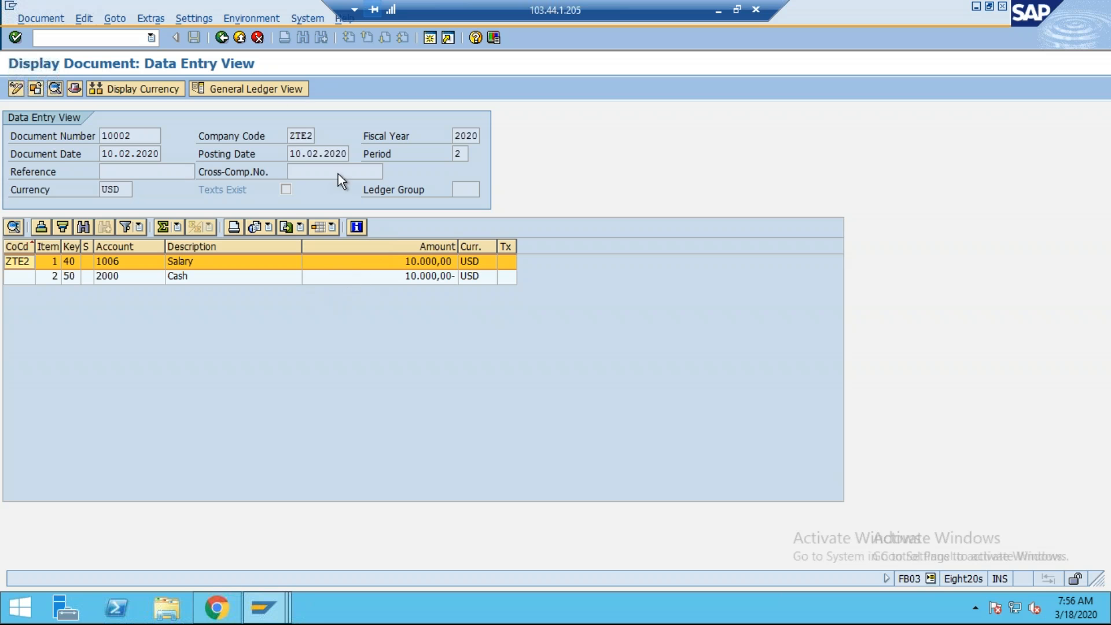
pyautogui.click(230, 38)
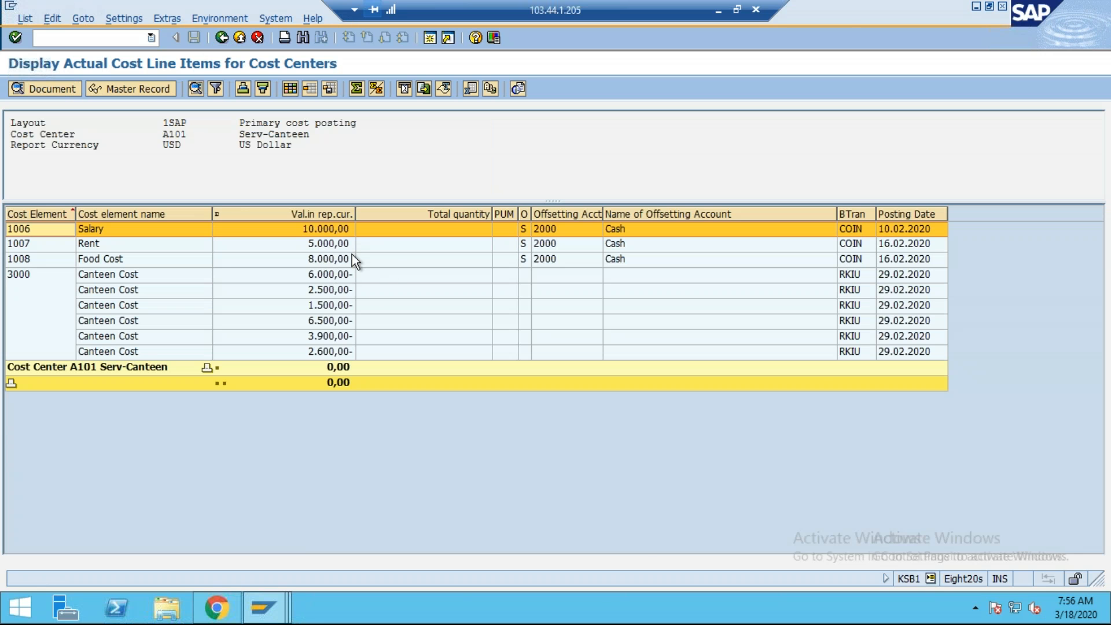
# - Inspect the Rent line's source document and its related accounting documents, returning to the line item list
pyautogui.click(347, 246)
pyautogui.click(20, 89)
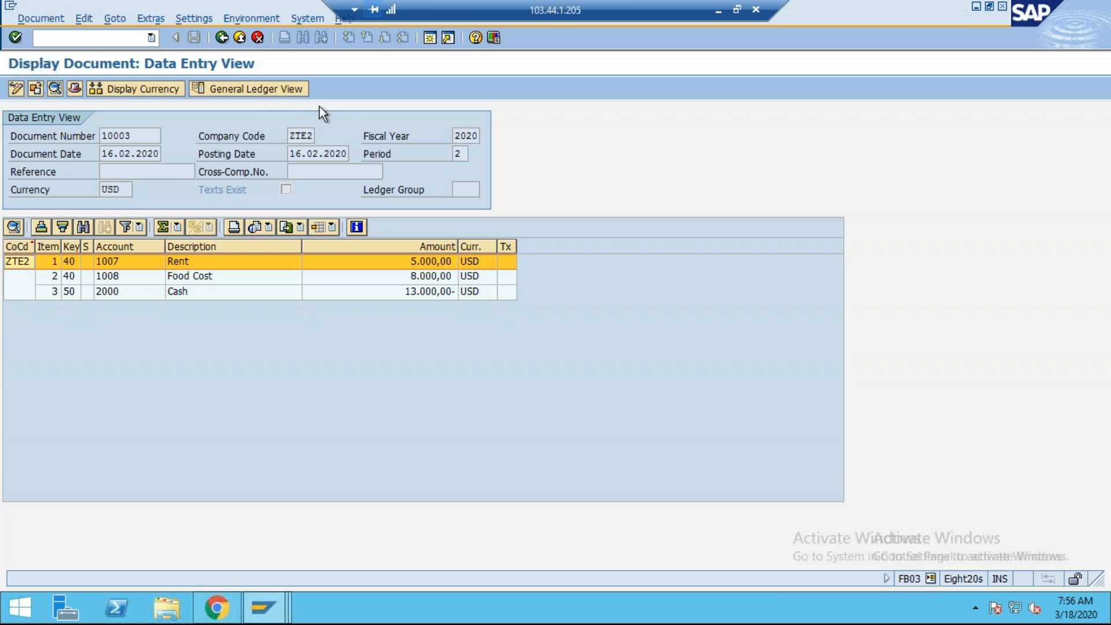
pyautogui.click(251, 19)
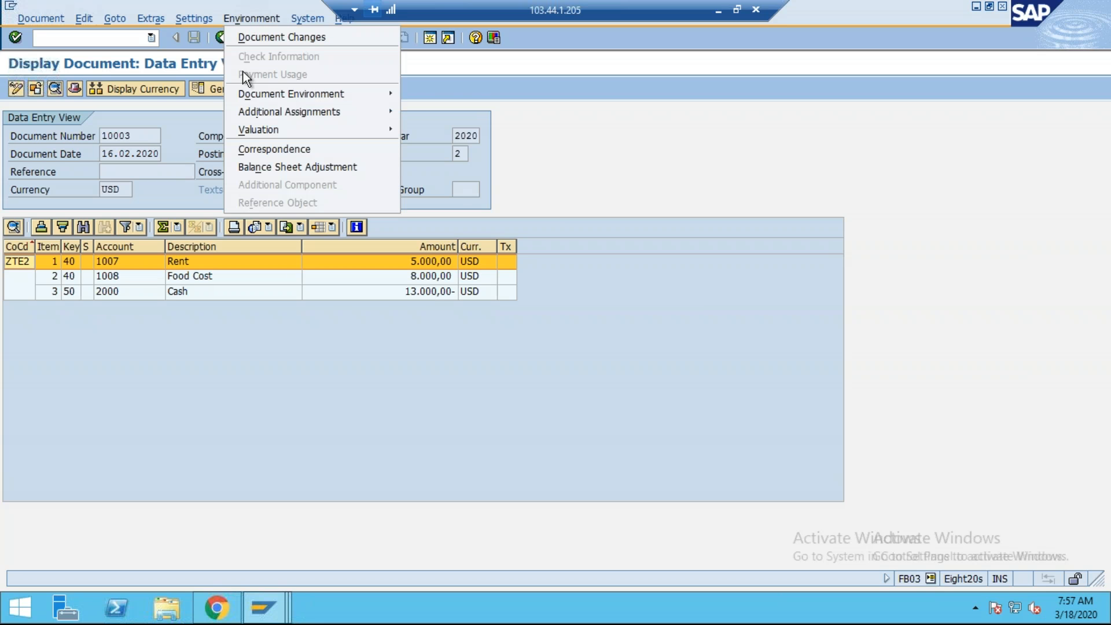
pyautogui.moveTo(362, 94)
pyautogui.click(536, 110)
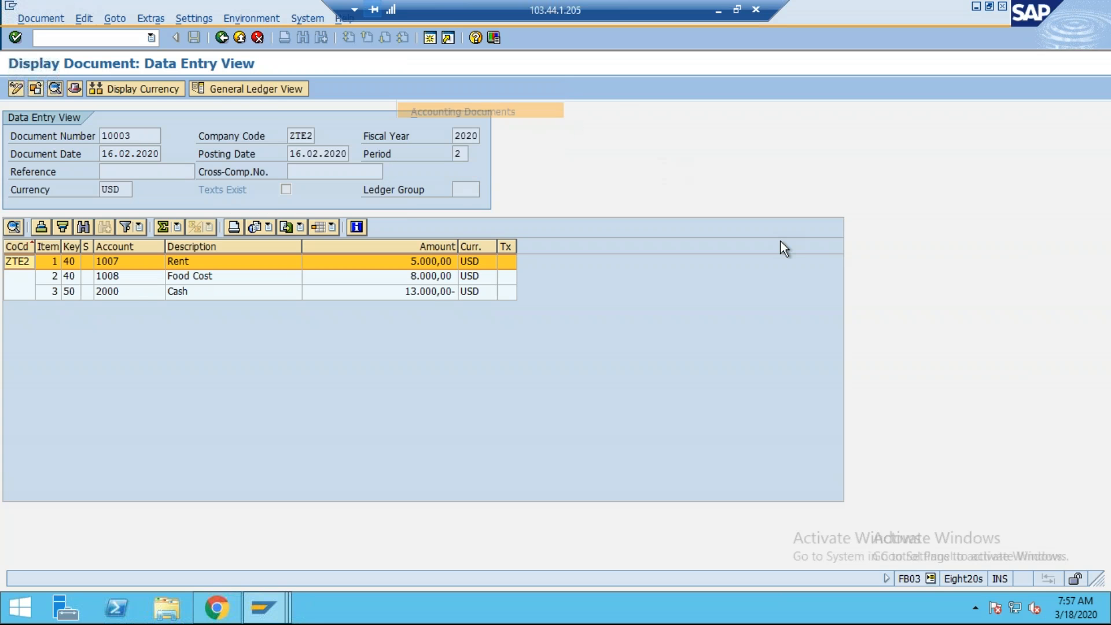
pyautogui.click(223, 291)
pyautogui.click(221, 38)
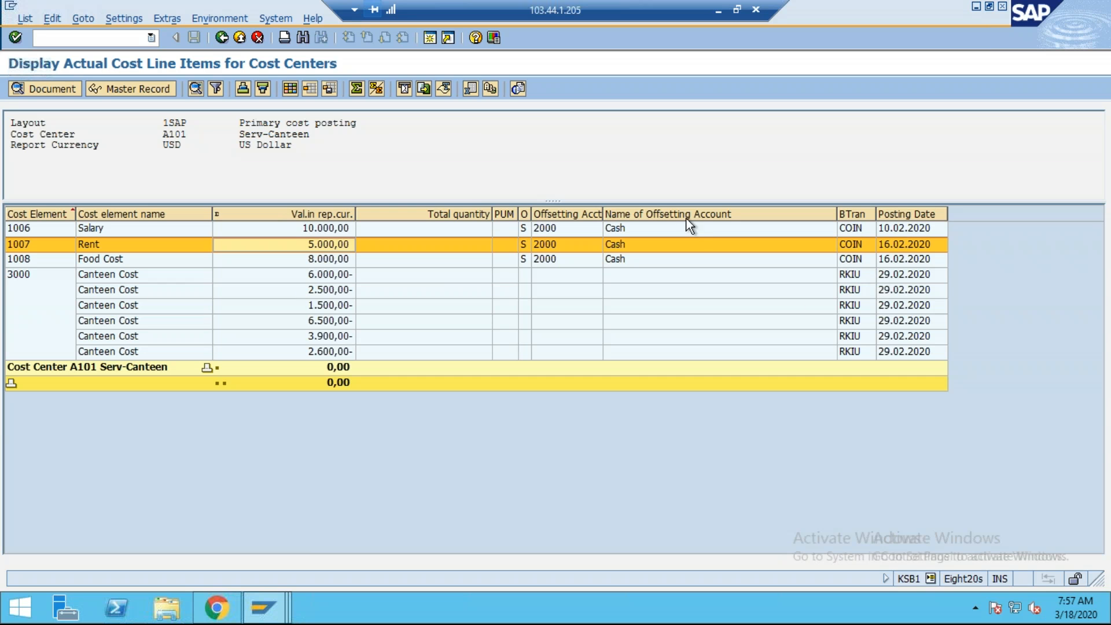
# - Select the first Canteen Cost line and start transaction KSB1 in a new session
pyautogui.click(290, 276)
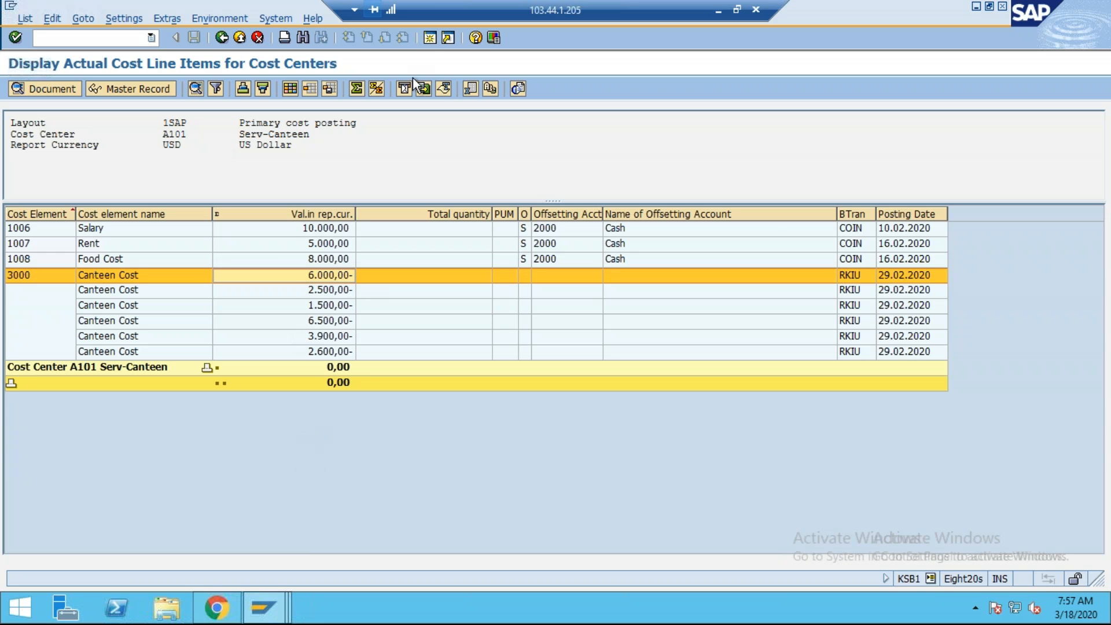
pyautogui.click(427, 39)
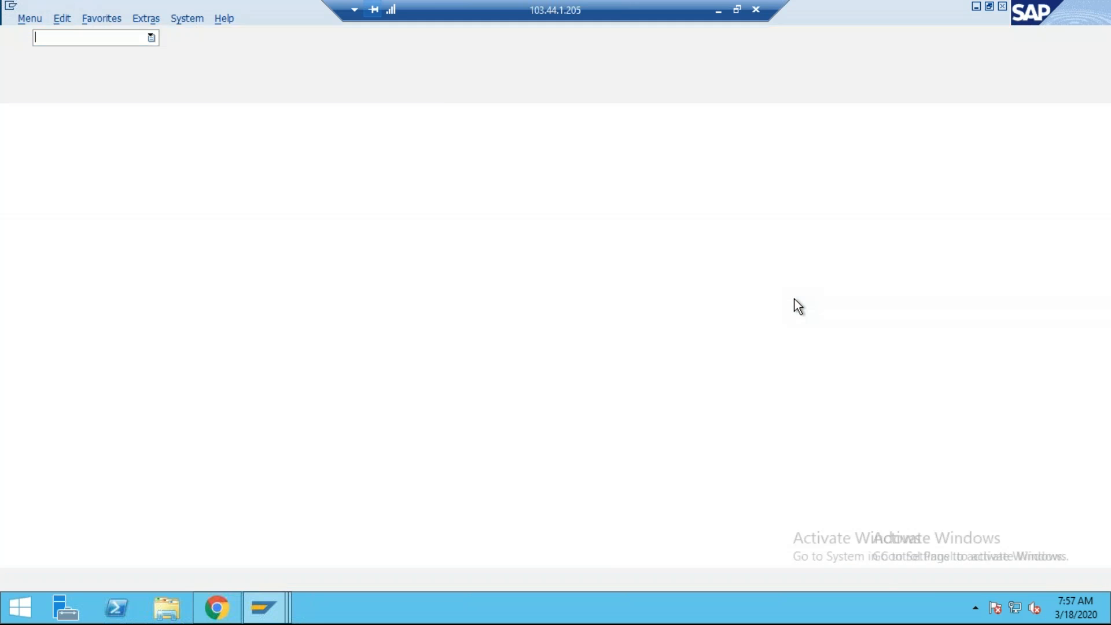
pyautogui.write('ksb1')
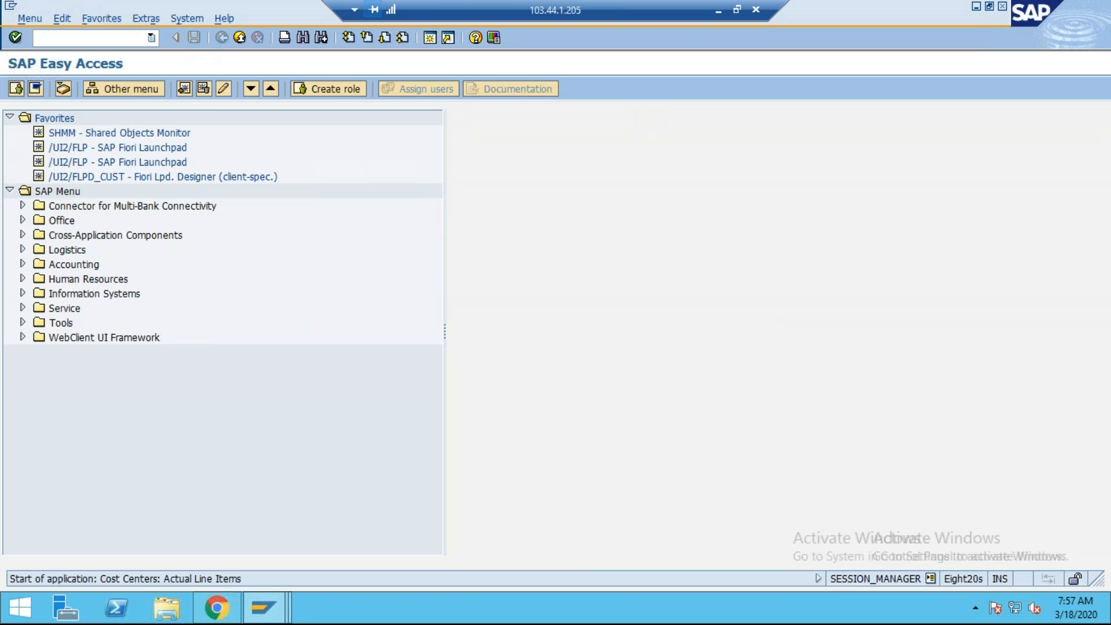
pyautogui.press('Return')
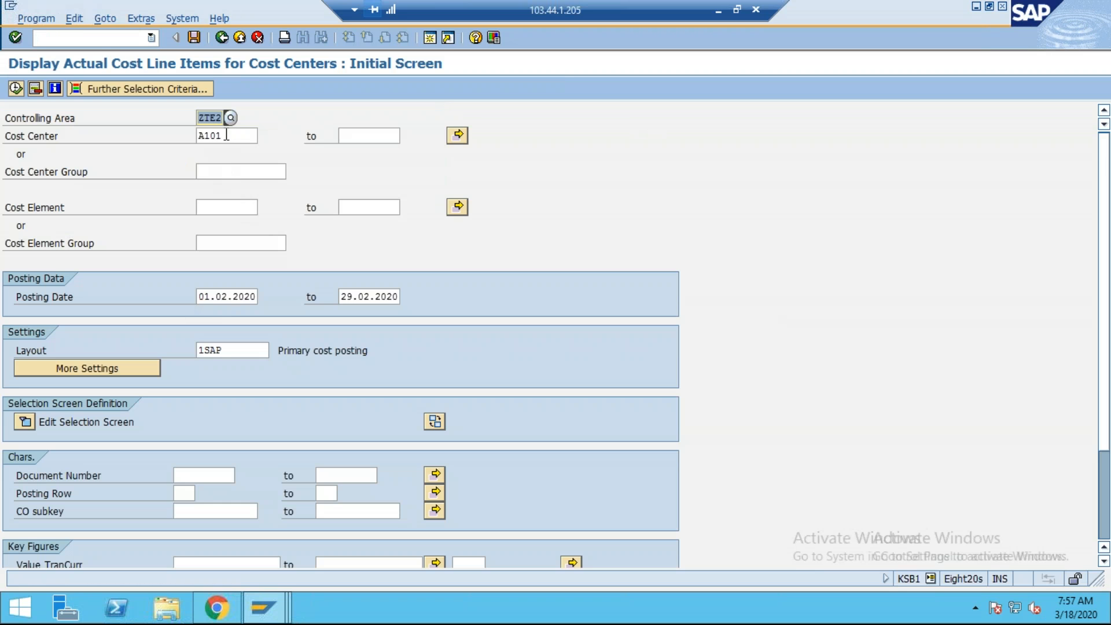
# - Replace the cost center selection with cost center group P100 (Production) and execute the line item report
pyautogui.press('Delete')
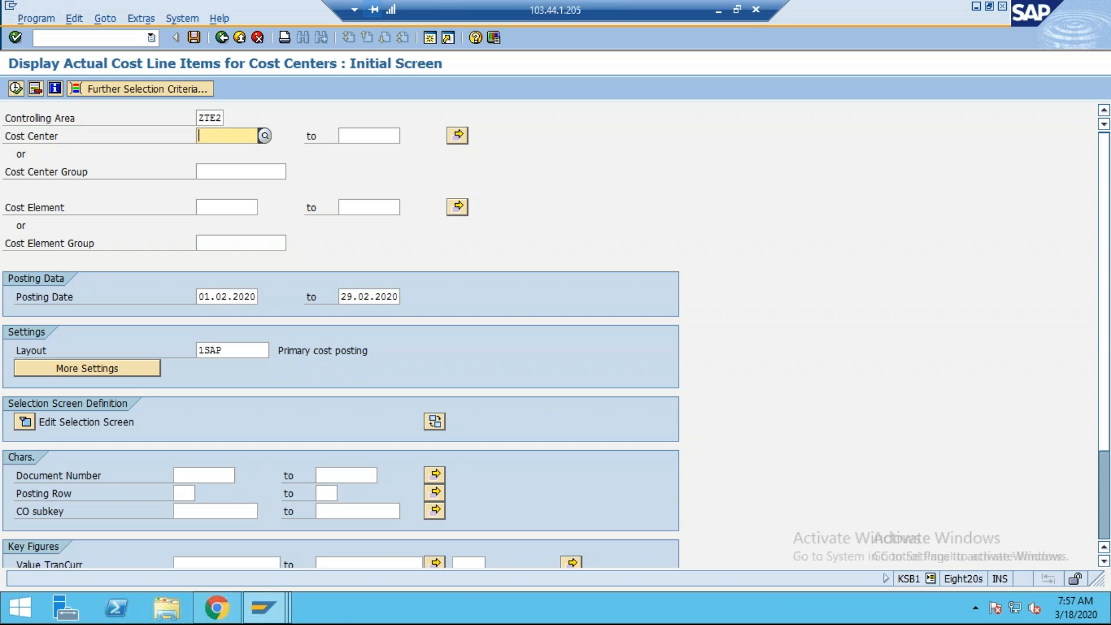
pyautogui.click(261, 174)
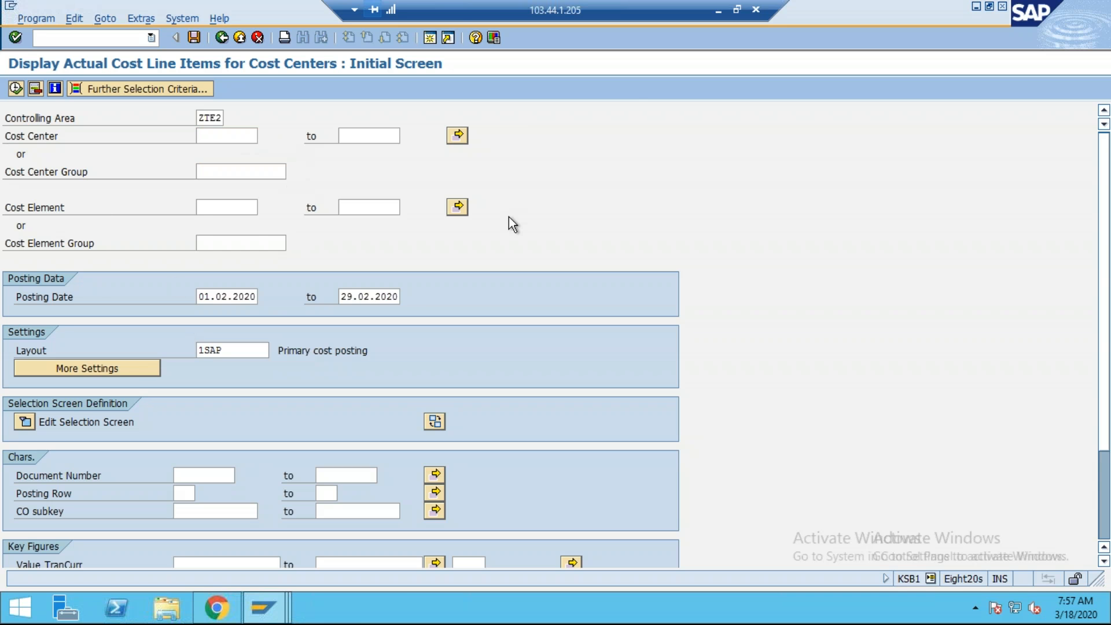
pyautogui.press('F4')
pyautogui.write('*')
pyautogui.press('Return')
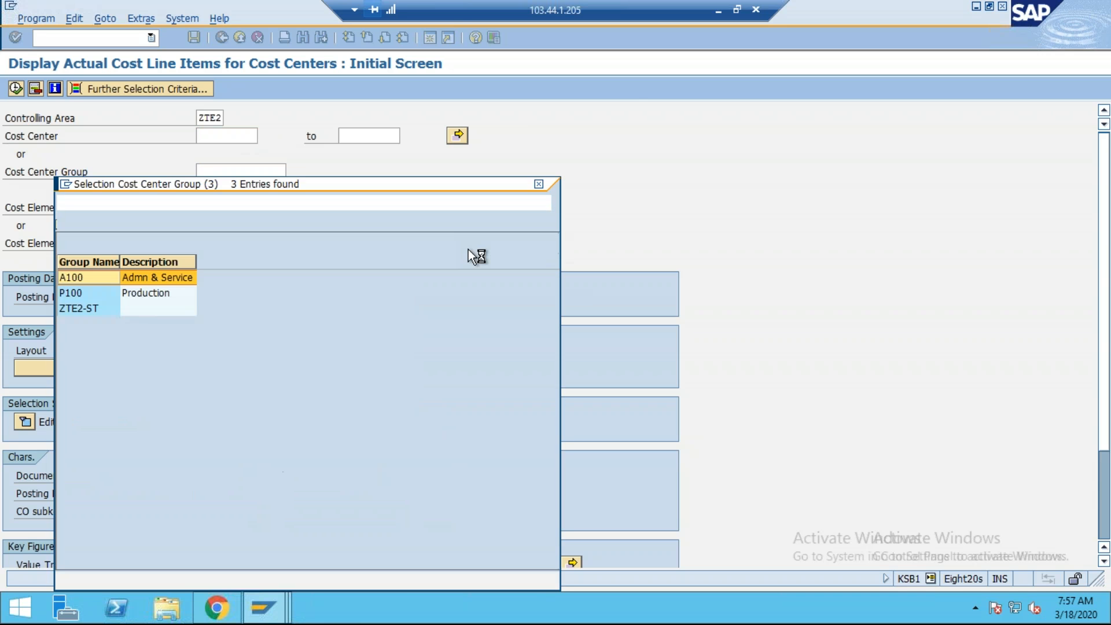
pyautogui.press('Return')
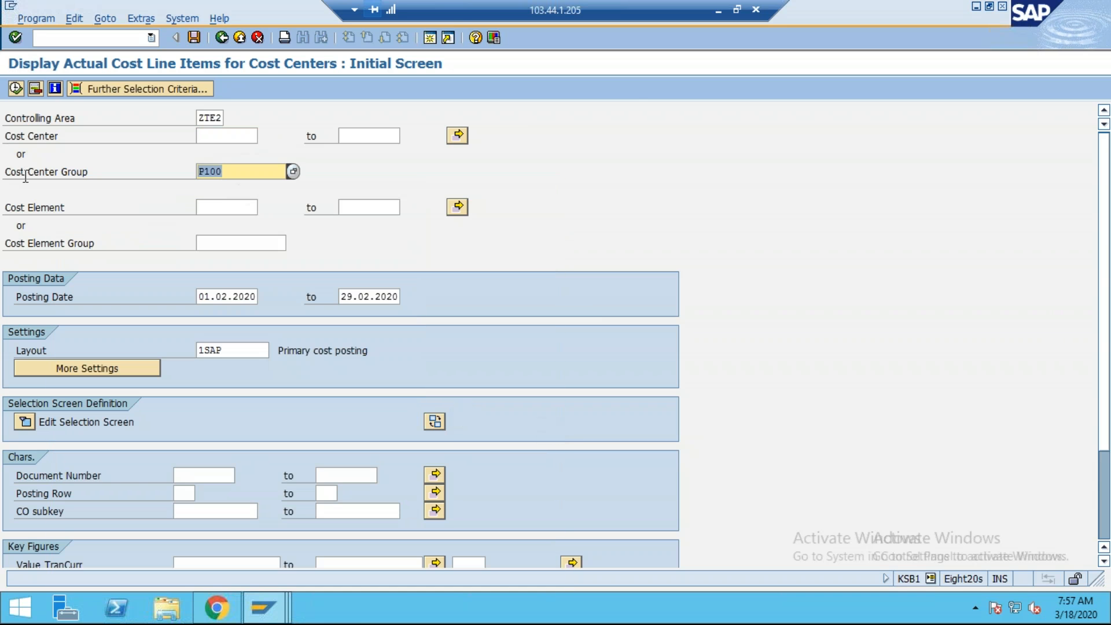
pyautogui.click(15, 89)
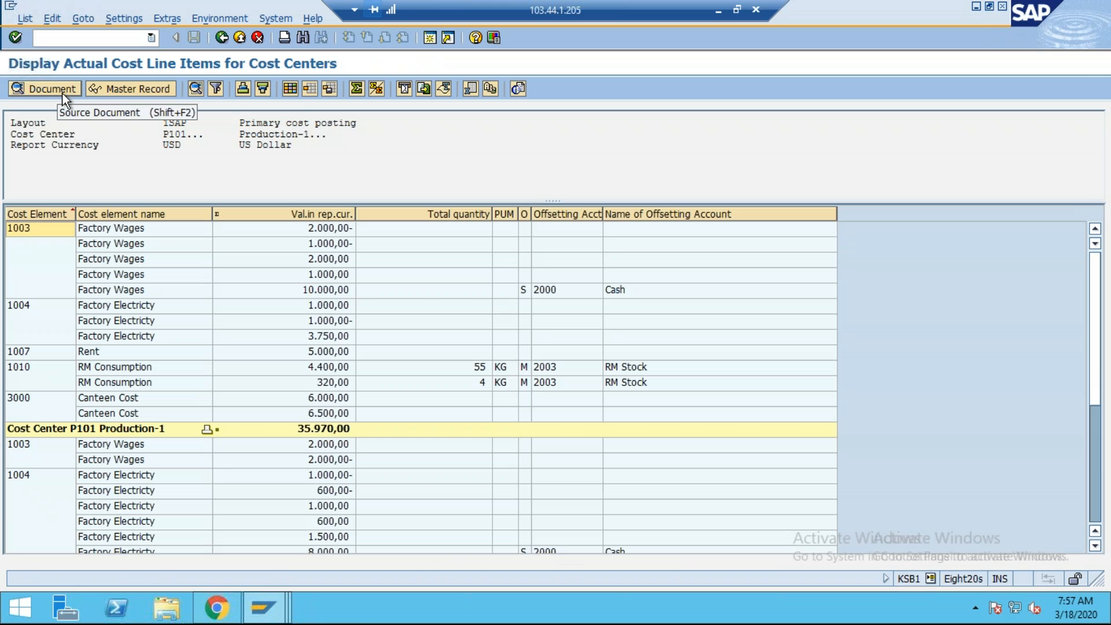
# - Add the Business Transaction and Posting Date columns to the production cost centers' line item list
pyautogui.hotkey('ctrl', 'F8')
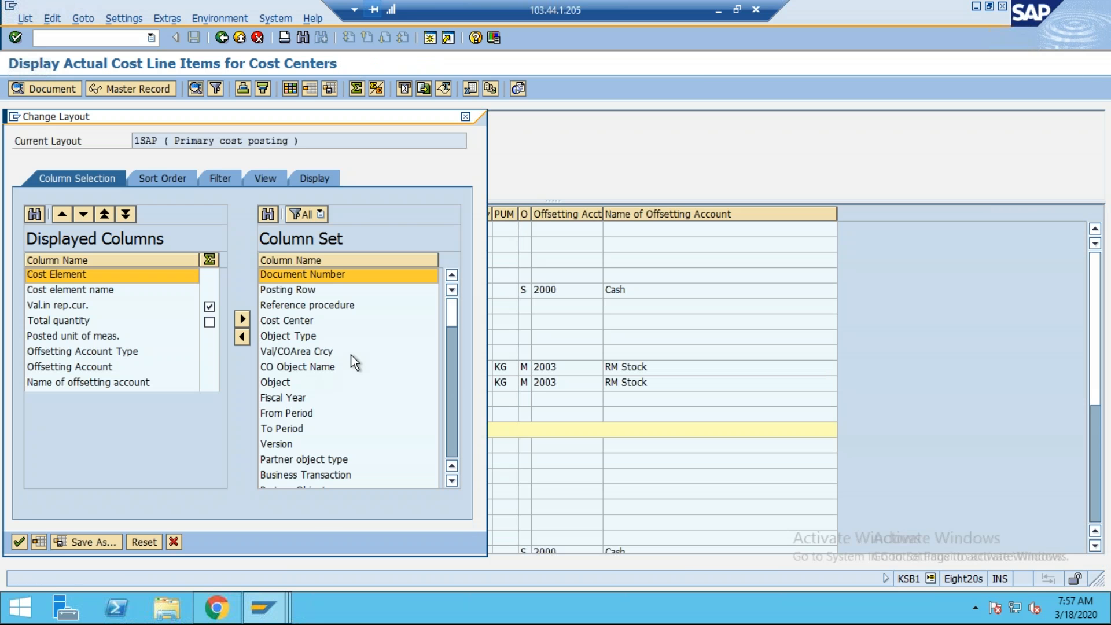
pyautogui.click(314, 474)
pyautogui.click(241, 339)
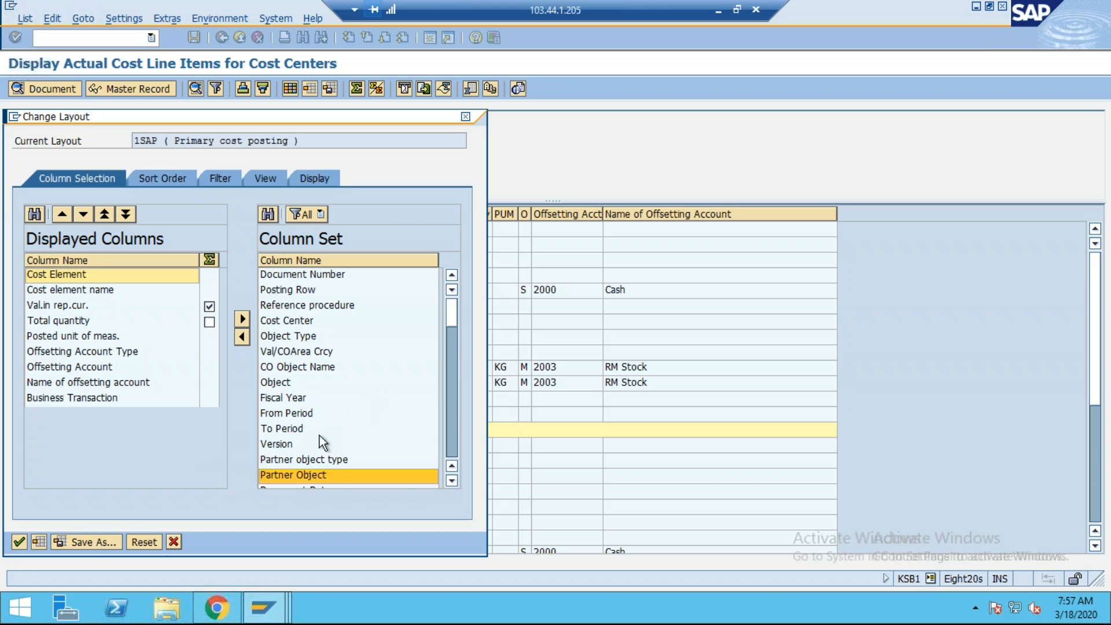
pyautogui.click(450, 481)
pyautogui.click(450, 481)
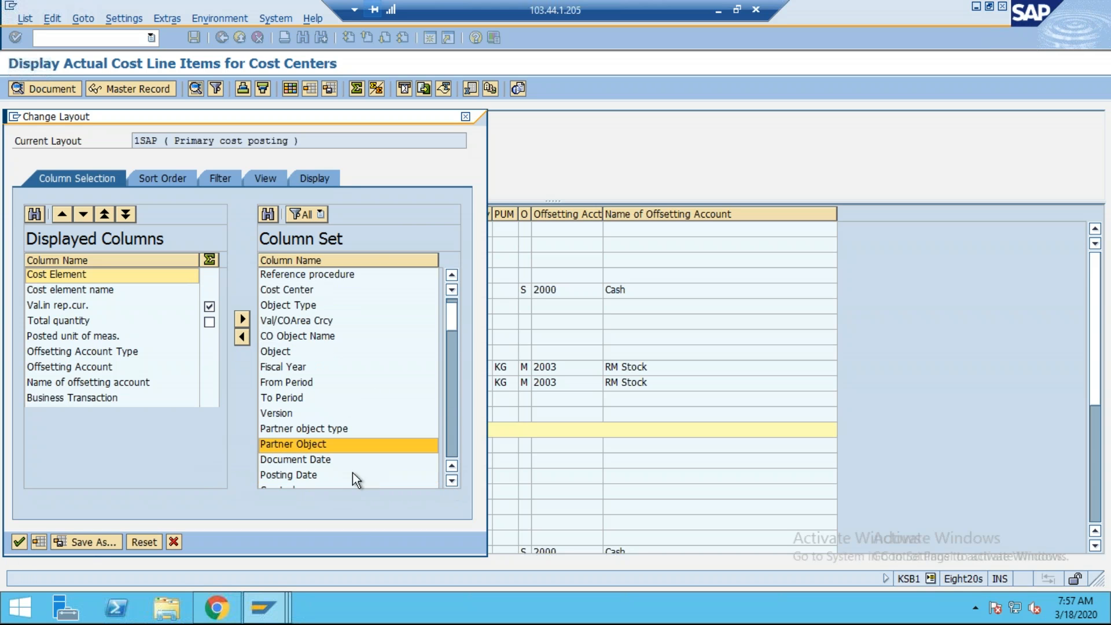
pyautogui.click(300, 475)
pyautogui.click(243, 338)
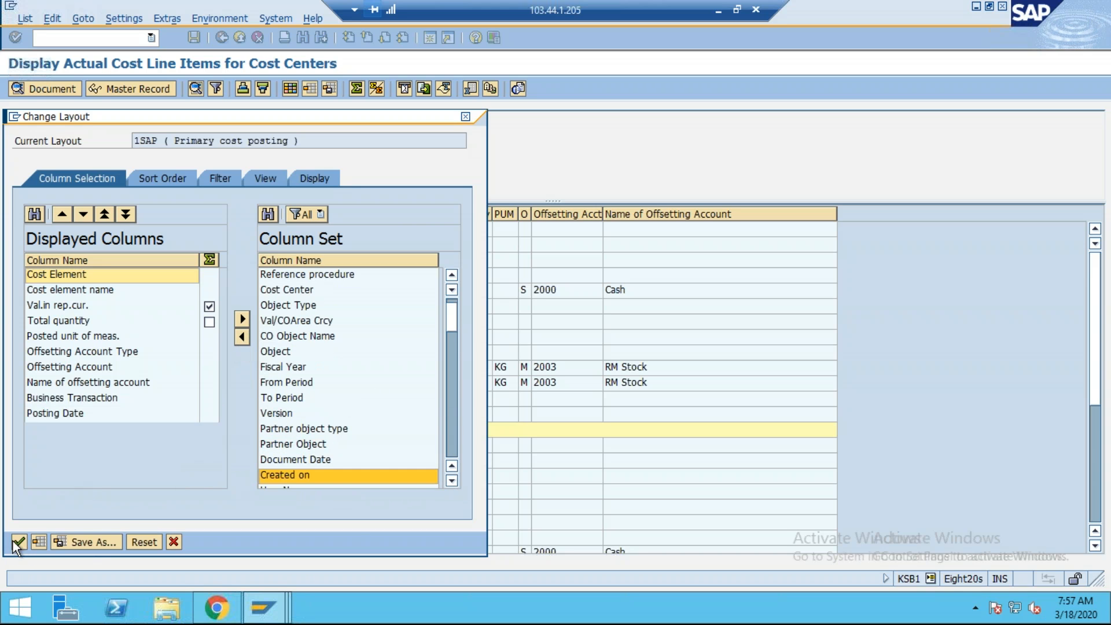
pyautogui.click(17, 541)
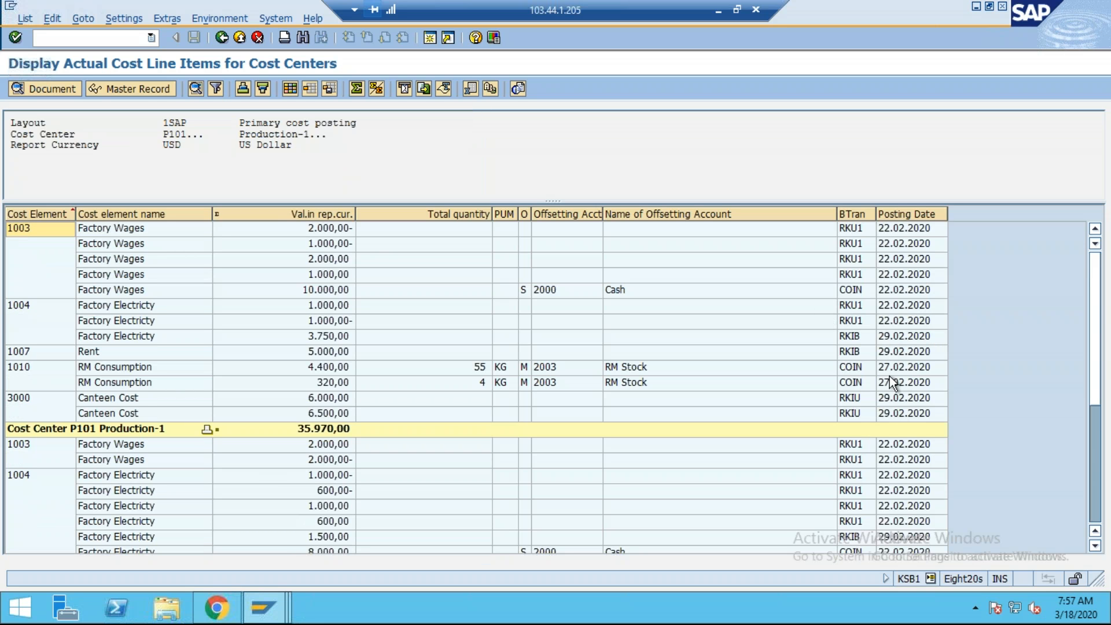
# - Compare the Canteen Cost lines of cost center A101 with the matching Canteen Cost lines of Production-1 and Production-2 in the other session
pyautogui.click(334, 399)
pyautogui.hotkey('alt', 'Tab')
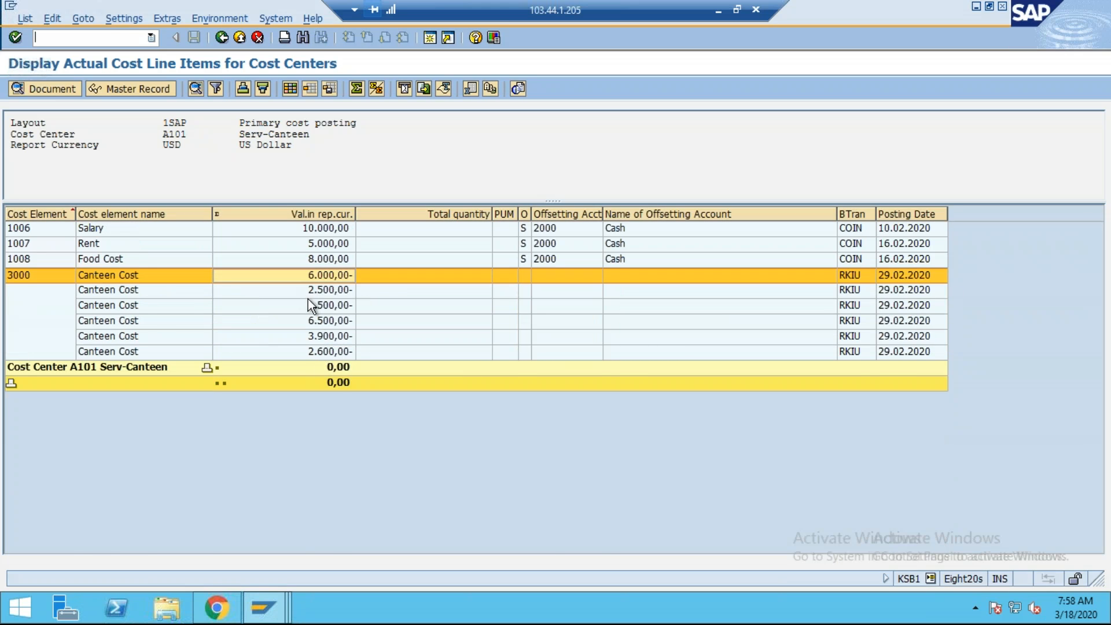
pyautogui.hotkey('alt', 'Tab')
pyautogui.hotkey('alt', 'Tab')
pyautogui.click(324, 292)
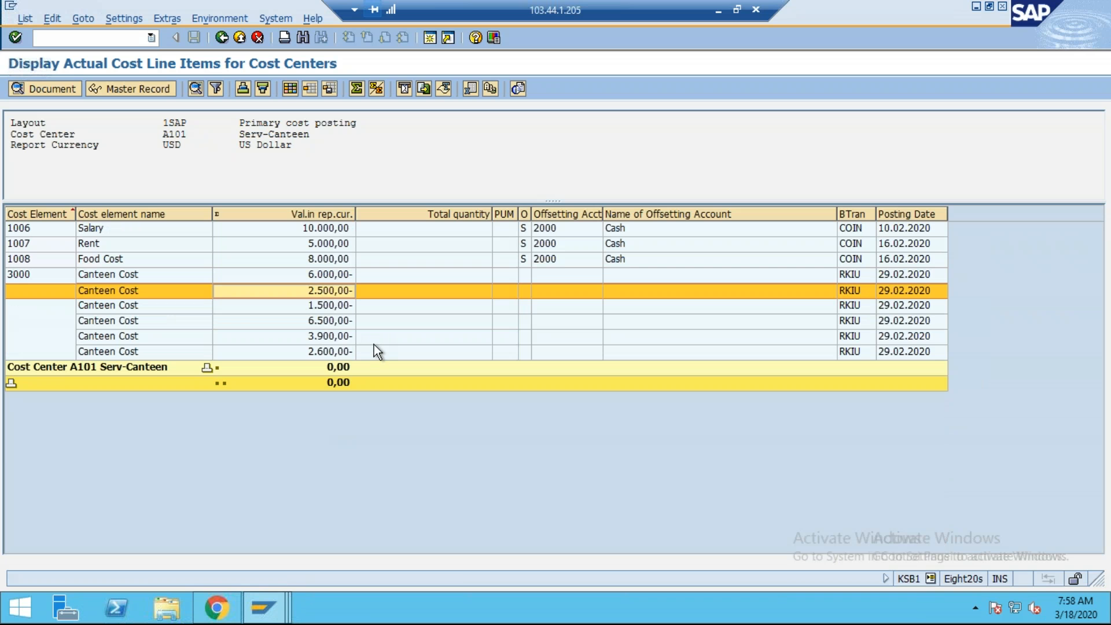
pyautogui.hotkey('alt', 'Tab')
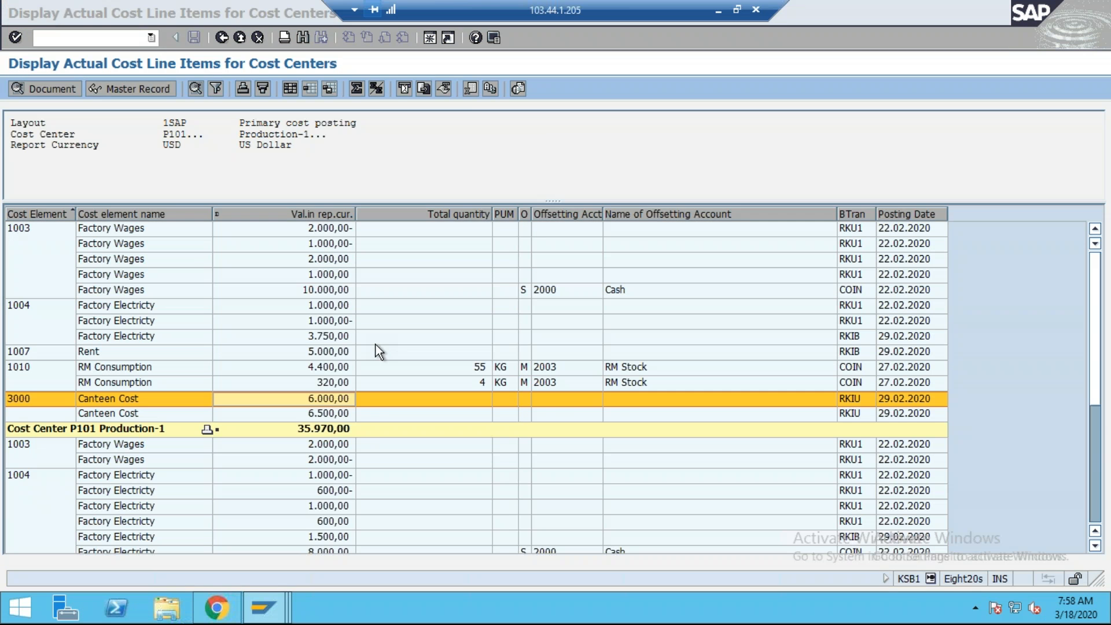
pyautogui.scroll(-3, 368, 422)
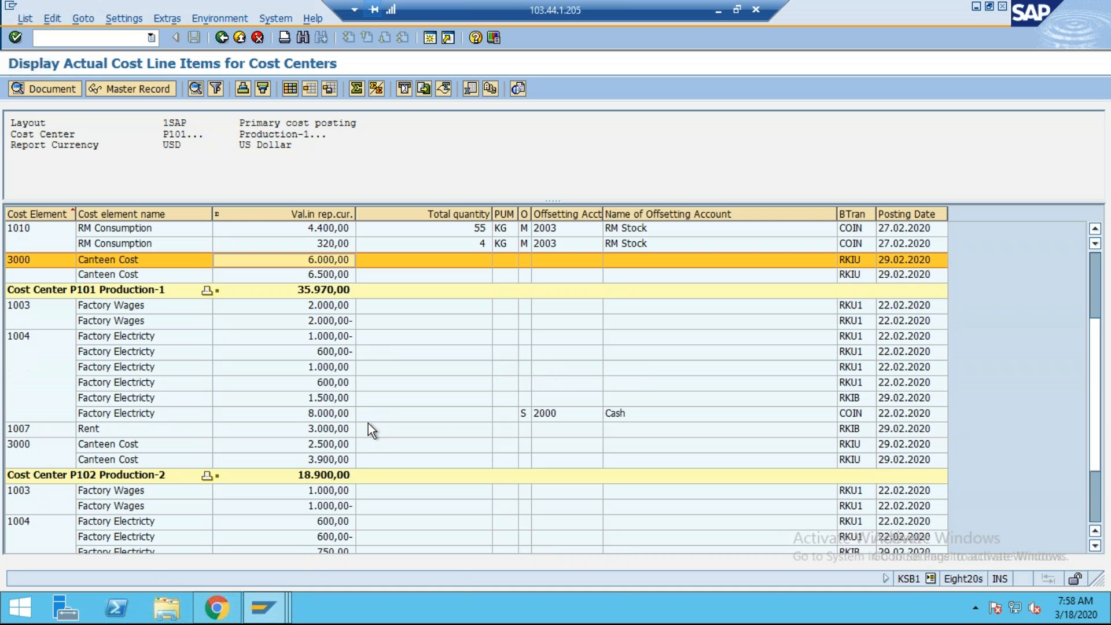
pyautogui.click(326, 443)
pyautogui.scroll(3, 546, 390)
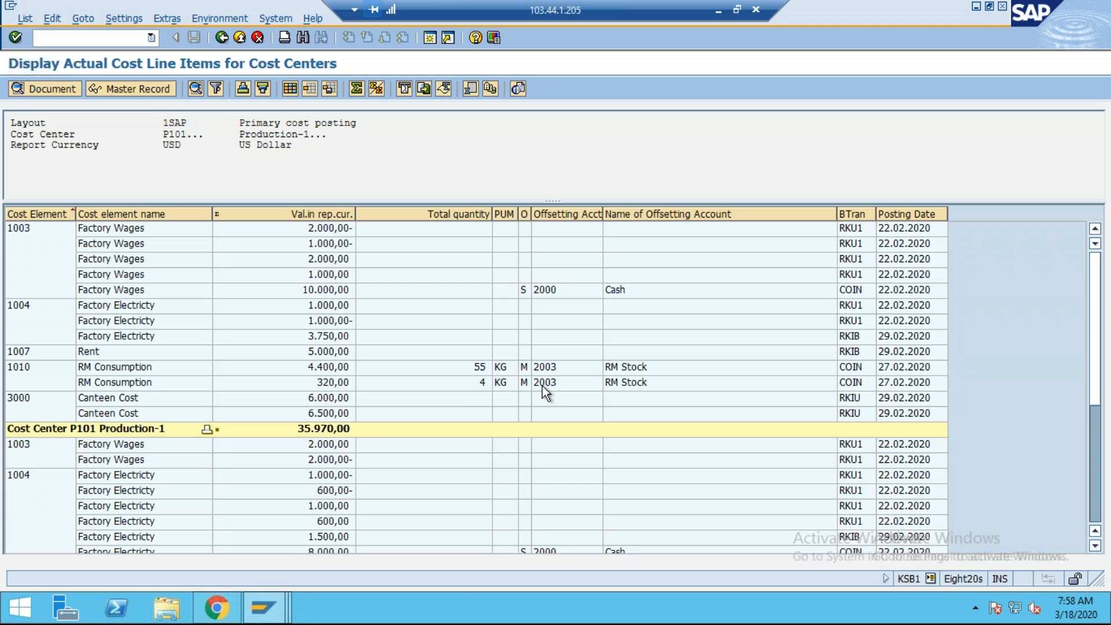
pyautogui.hotkey('alt', 'Tab')
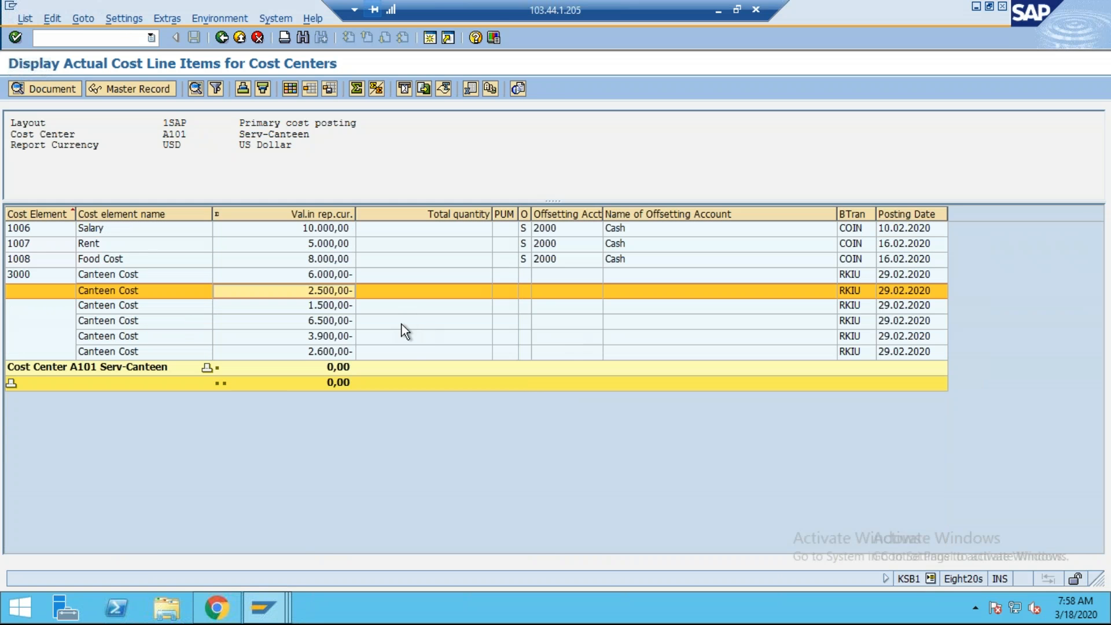
pyautogui.hotkey('alt', 'Tab')
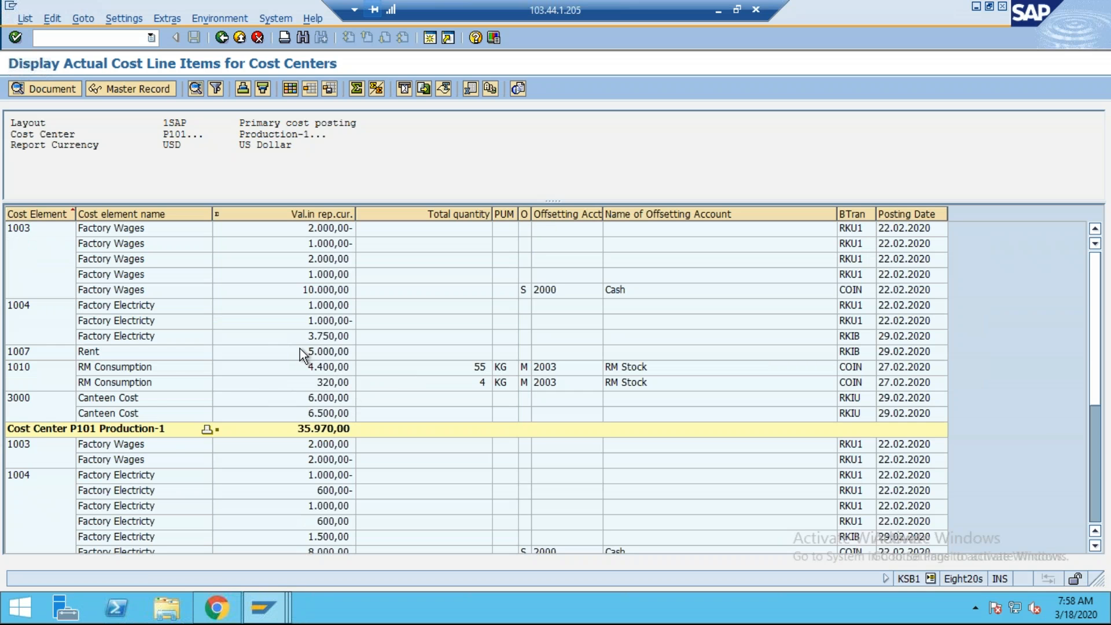
pyautogui.hotkey('alt', 'Tab')
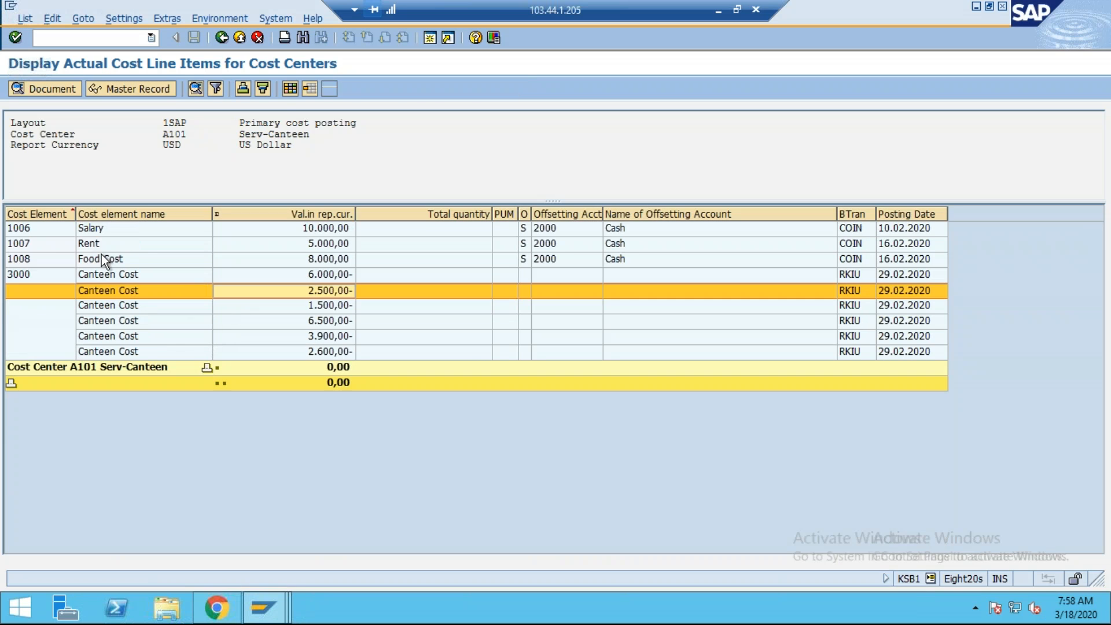
# - Inspect the source document of the Salary line in the A101 list, returning to the line items
pyautogui.click(69, 231)
pyautogui.click(47, 87)
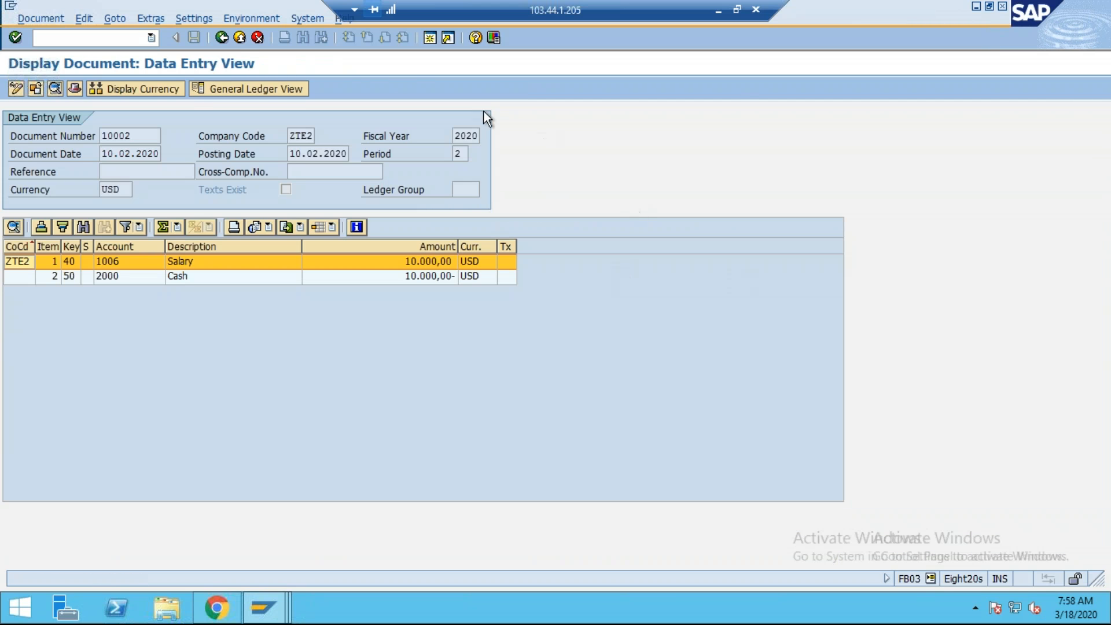
pyautogui.click(221, 37)
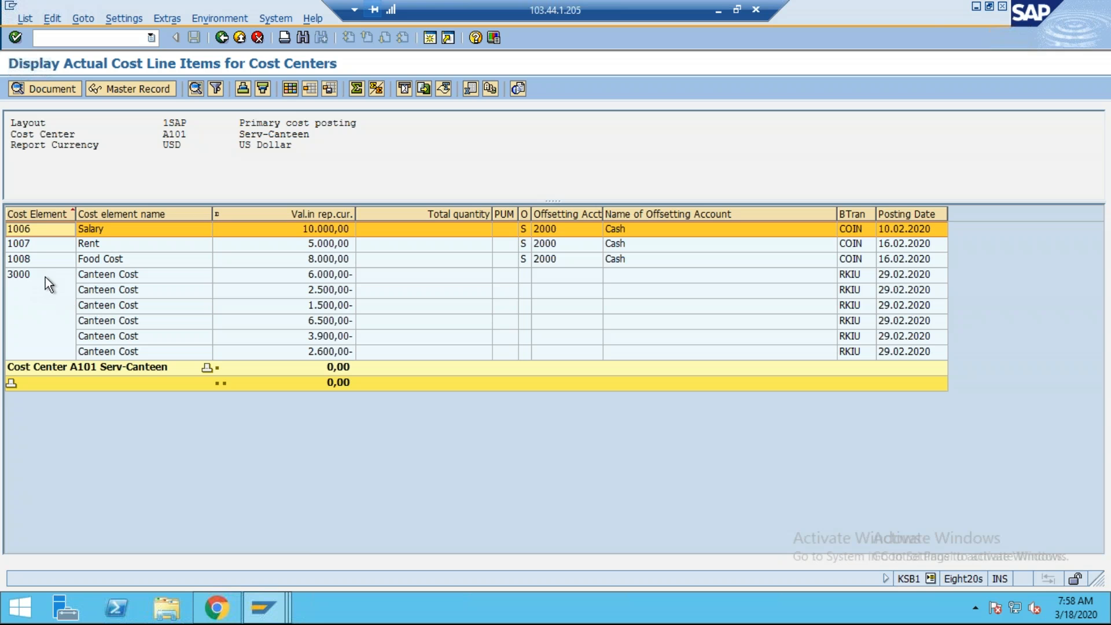
# - Open the document behind the first Canteen Cost line and expand its posting rows
pyautogui.click(36, 275)
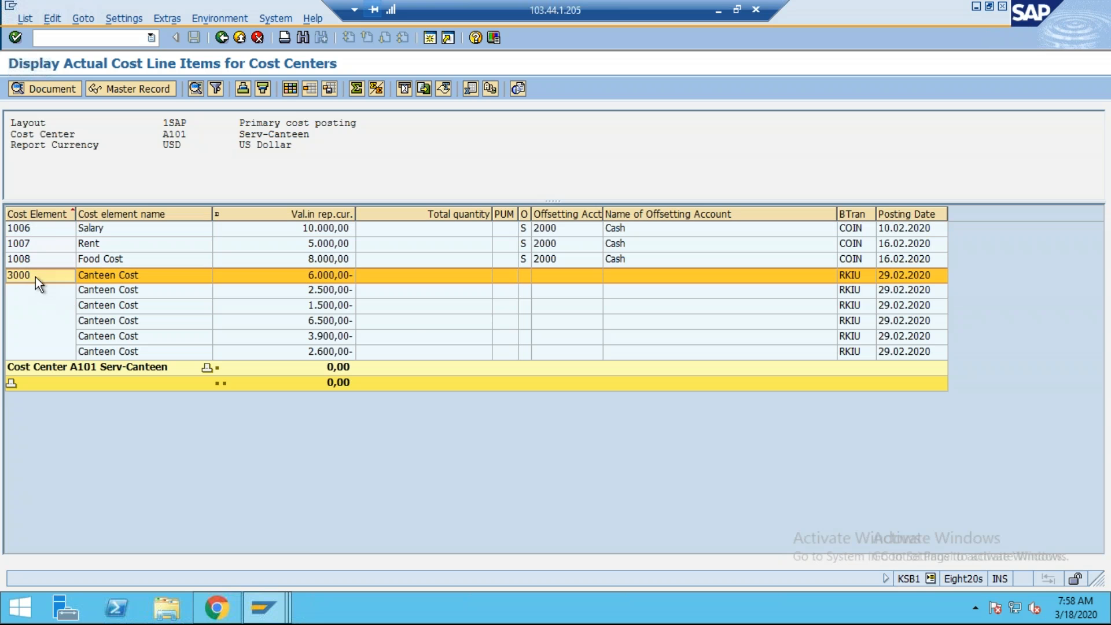
pyautogui.click(41, 87)
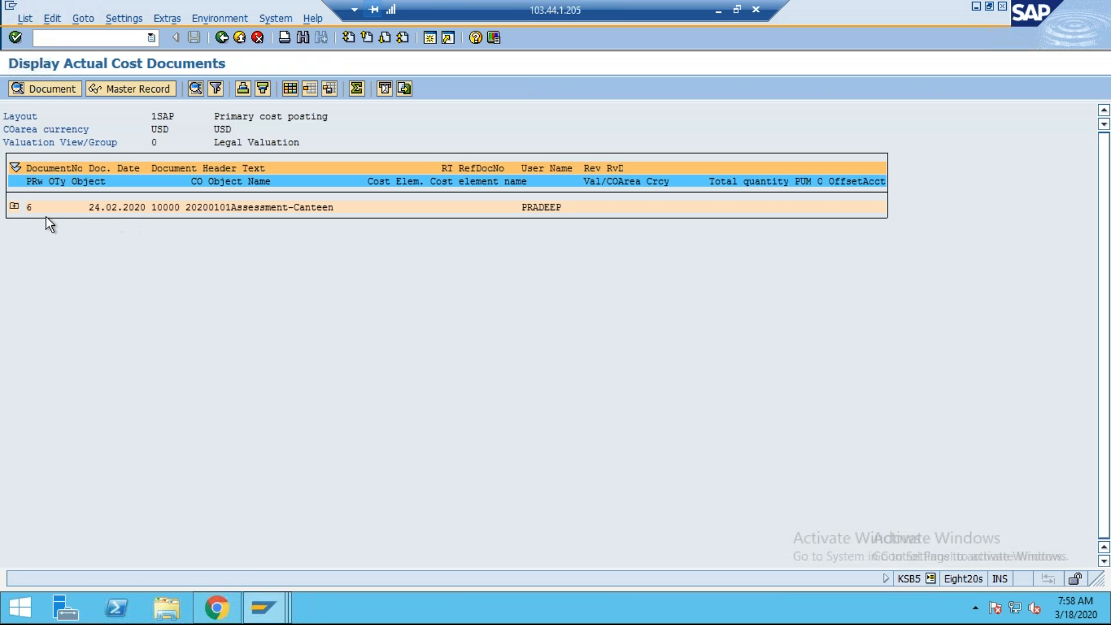
pyautogui.click(14, 206)
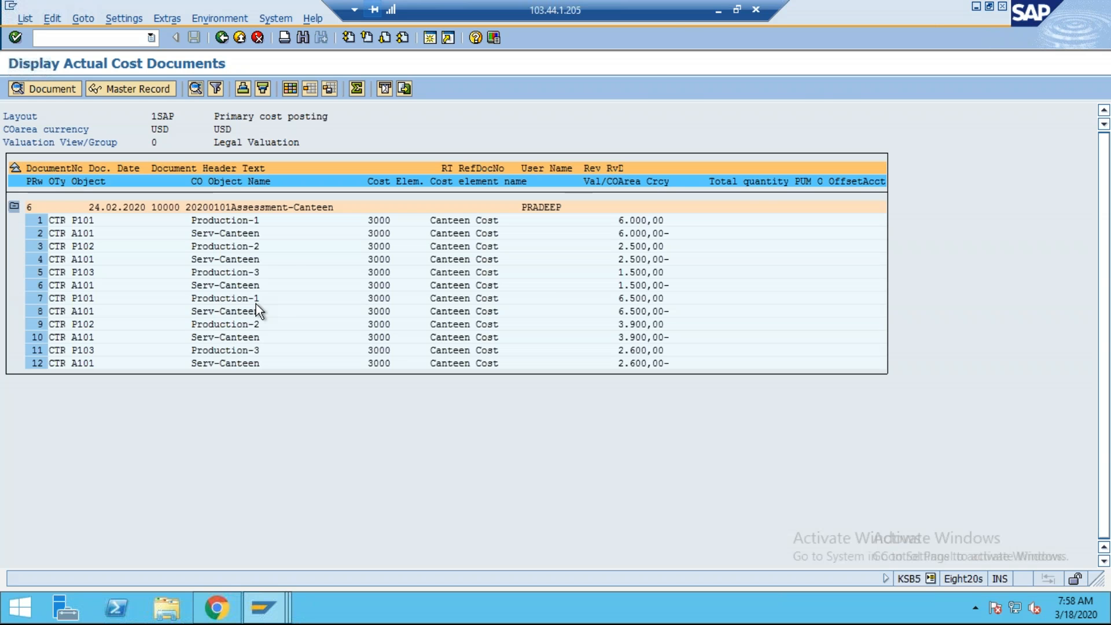
# - Switch to the Paint diagram and replace the number beside RKIU with 6
pyautogui.click(718, 10)
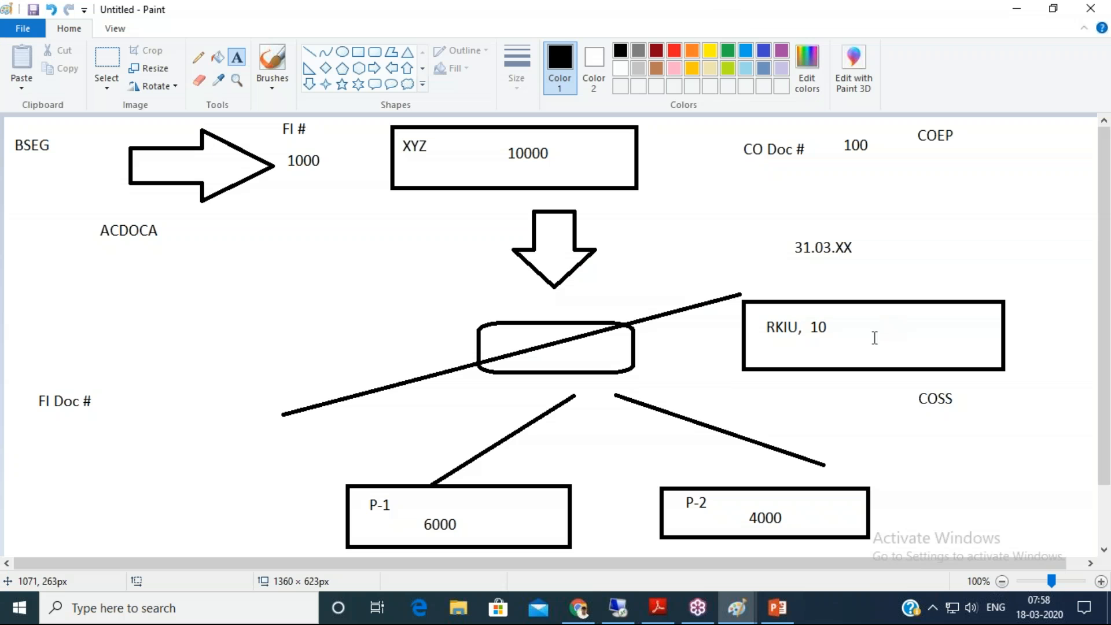
pyautogui.click(858, 331)
pyautogui.click(844, 260)
pyautogui.click(200, 60)
pyautogui.click(107, 58)
pyautogui.moveTo(806, 317); pyautogui.dragTo(848, 339)
pyautogui.press('Delete')
pyautogui.click(237, 57)
pyautogui.moveTo(827, 311); pyautogui.dragTo(912, 331)
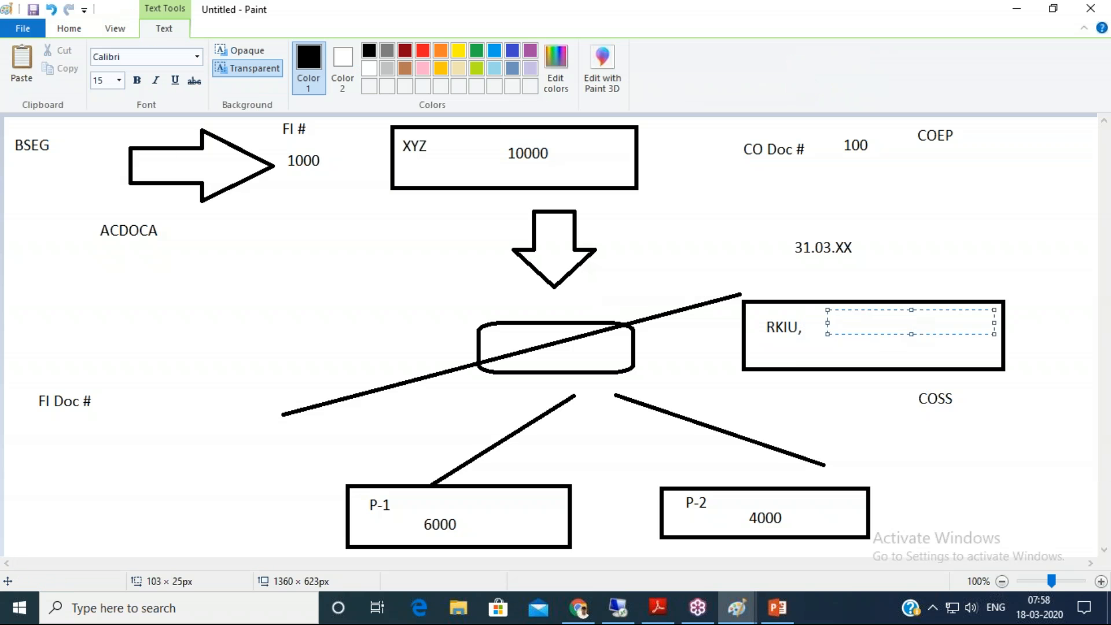
pyautogui.write('6')
# - Delete the "CO Doc #", "100" and "COEP" labels from the diagram and place an empty text box beside ACDOCA
pyautogui.moveTo(722, 124); pyautogui.dragTo(1084, 175)
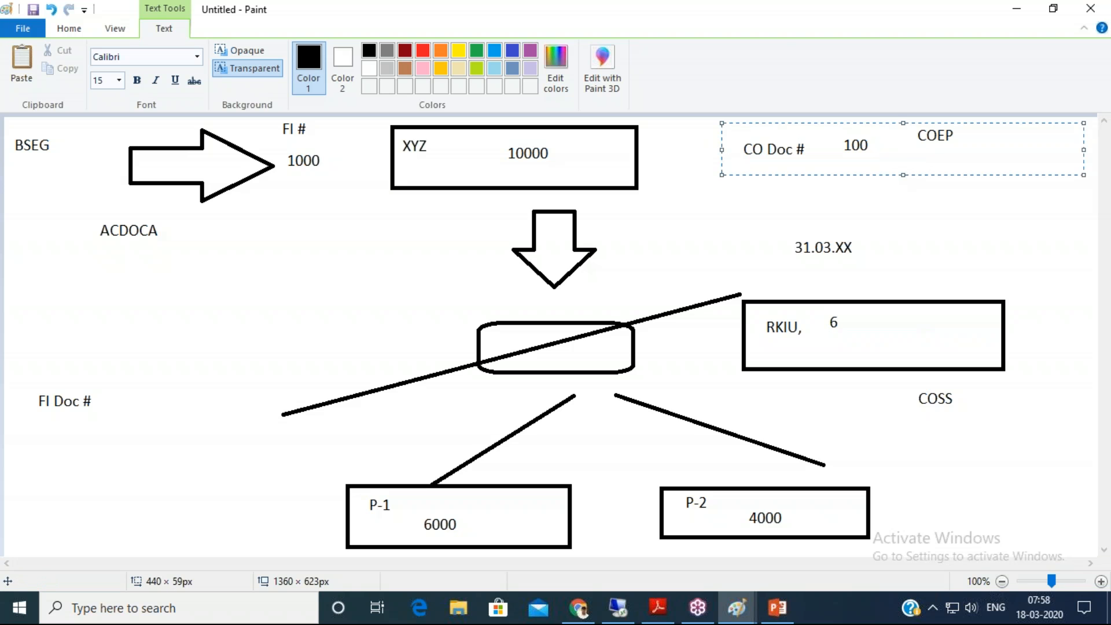
pyautogui.click(768, 198)
pyautogui.click(107, 78)
pyautogui.moveTo(744, 135); pyautogui.dragTo(992, 168)
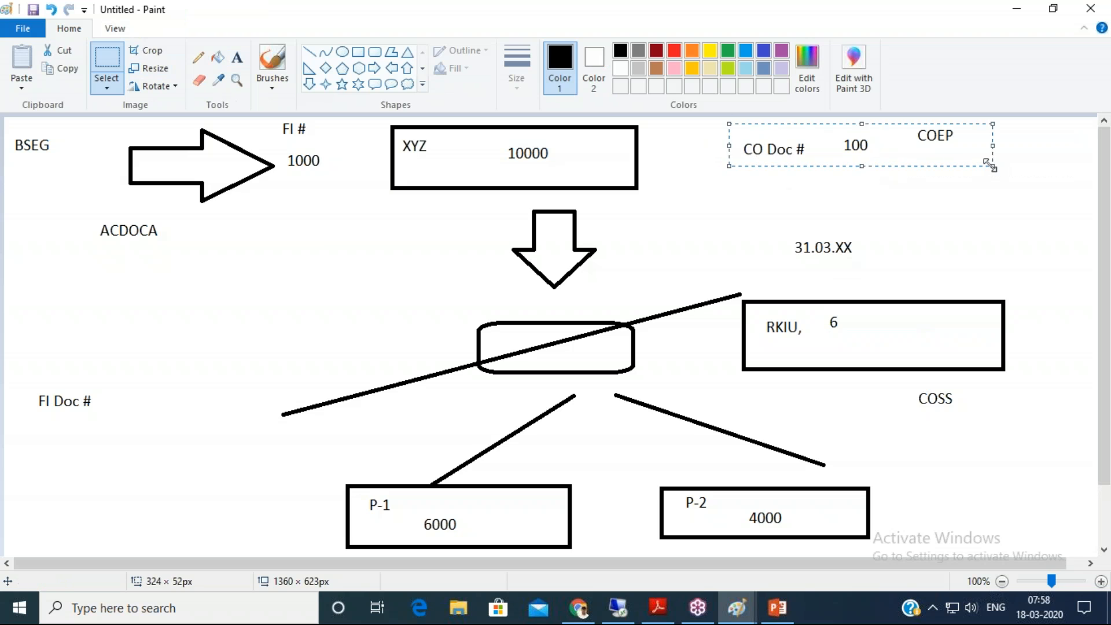
pyautogui.press('Delete')
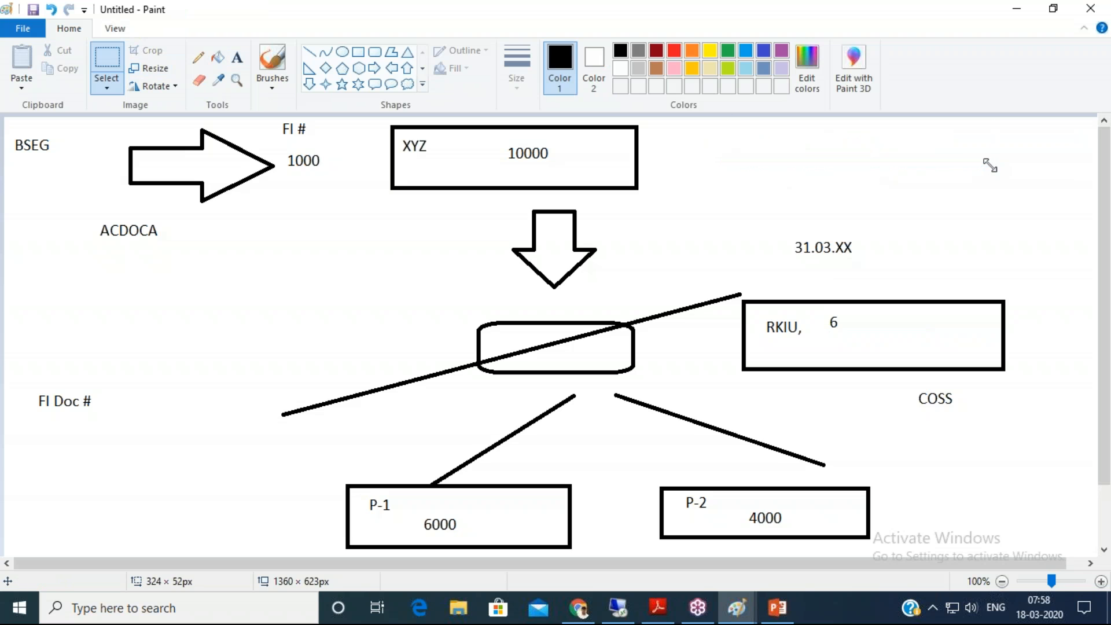
pyautogui.click(237, 57)
pyautogui.moveTo(182, 219); pyautogui.dragTo(428, 277)
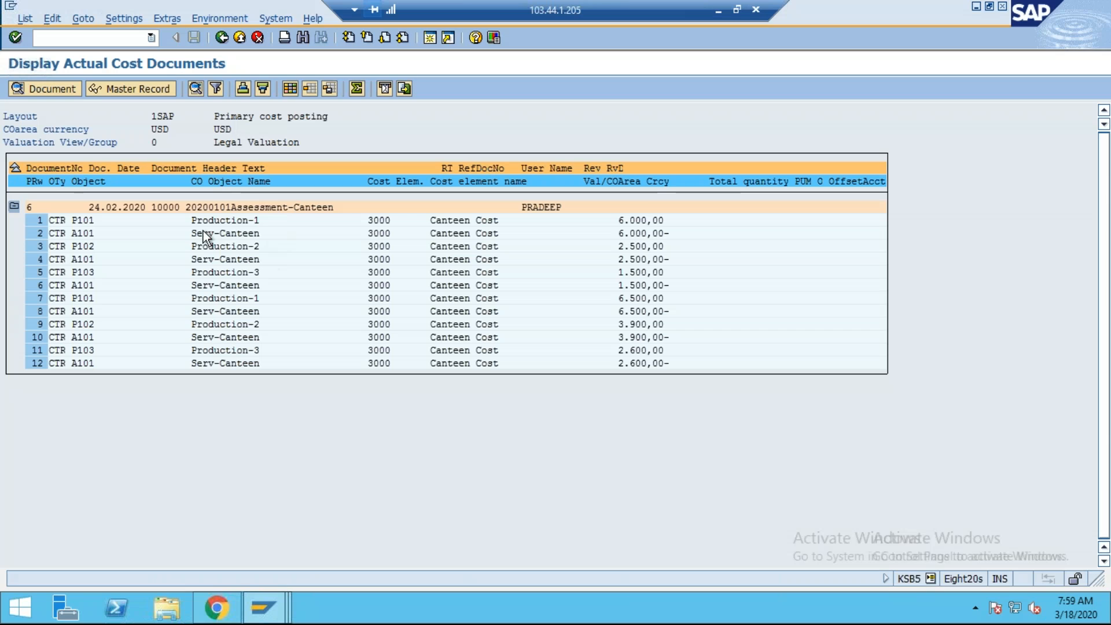
# - Switch to SAP, leave the canteen assessment document, and look up the source document numbers of the Salary and Rent lines
pyautogui.click(220, 38)
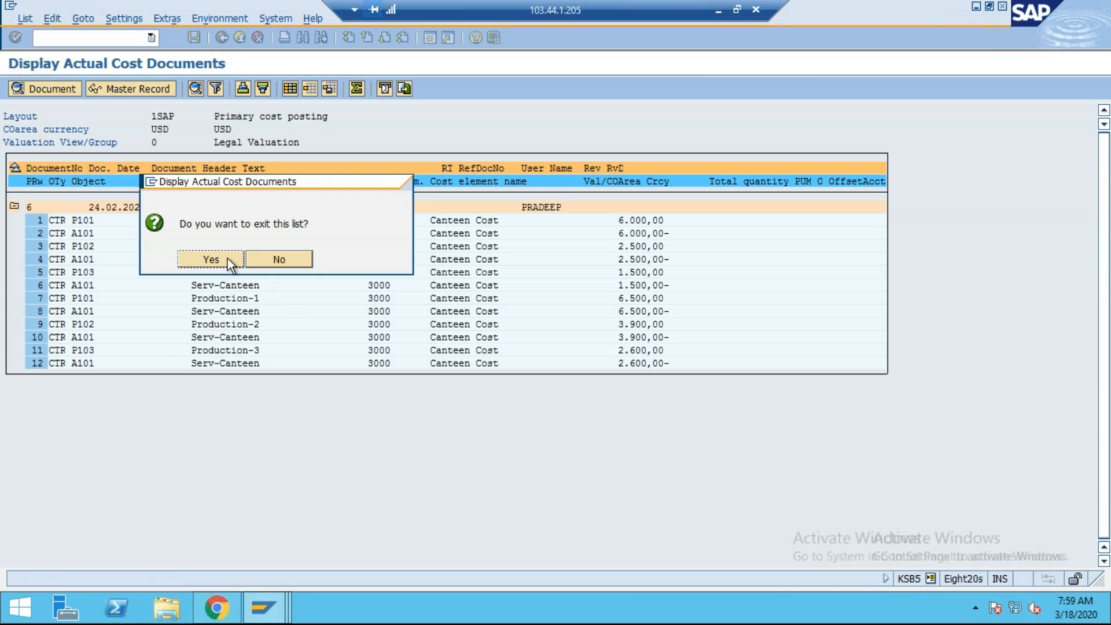
pyautogui.click(212, 259)
pyautogui.click(158, 228)
pyautogui.click(23, 88)
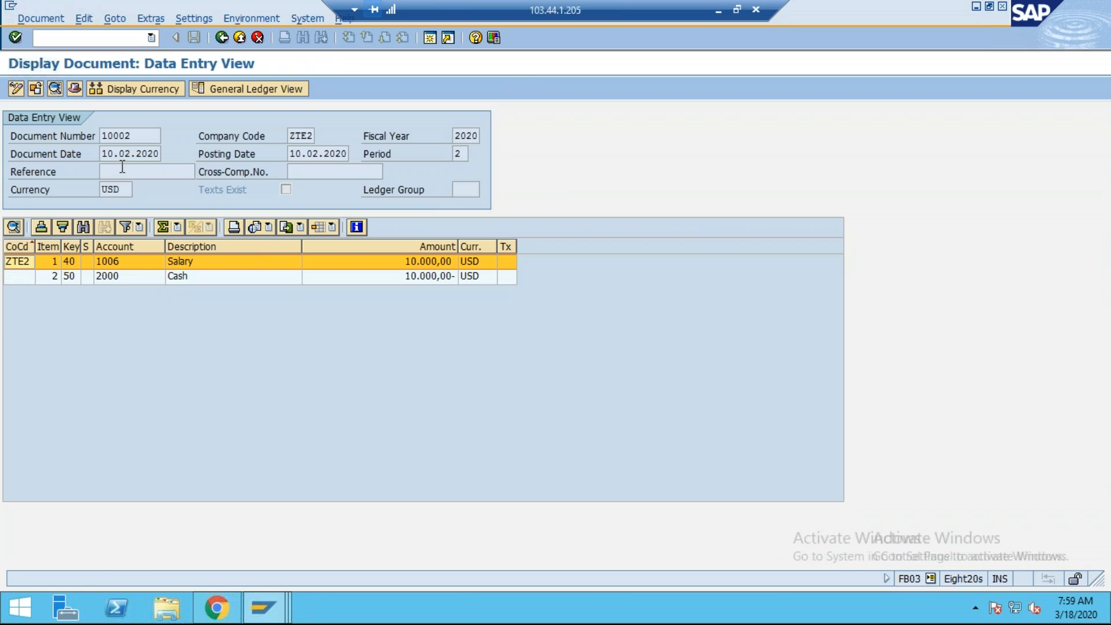
pyautogui.click(235, 37)
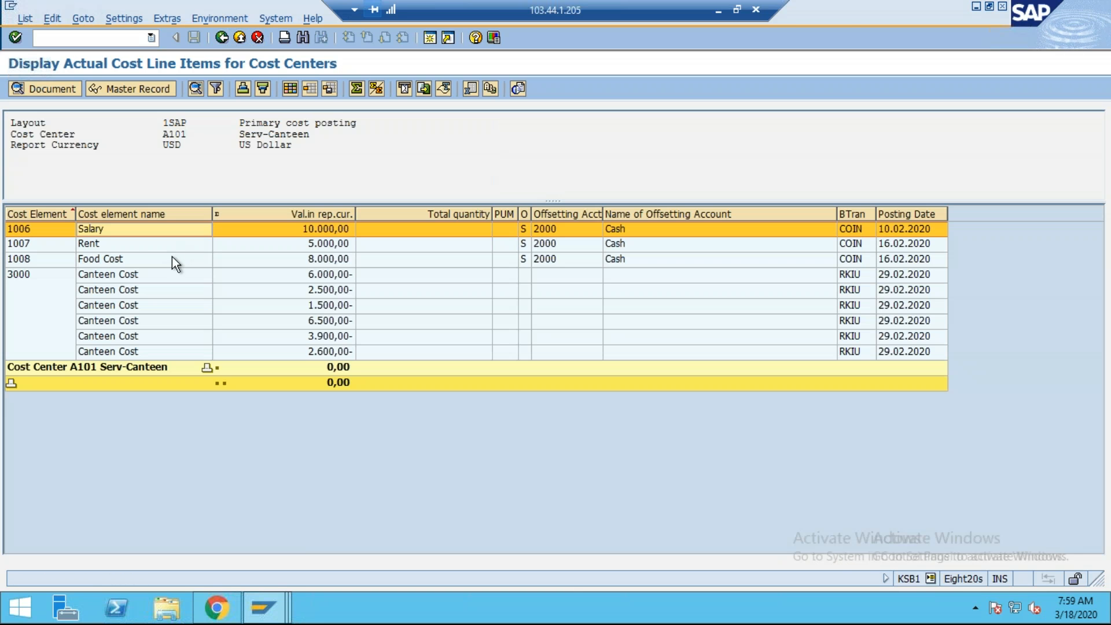
pyautogui.click(105, 258)
pyautogui.click(110, 244)
pyautogui.click(63, 89)
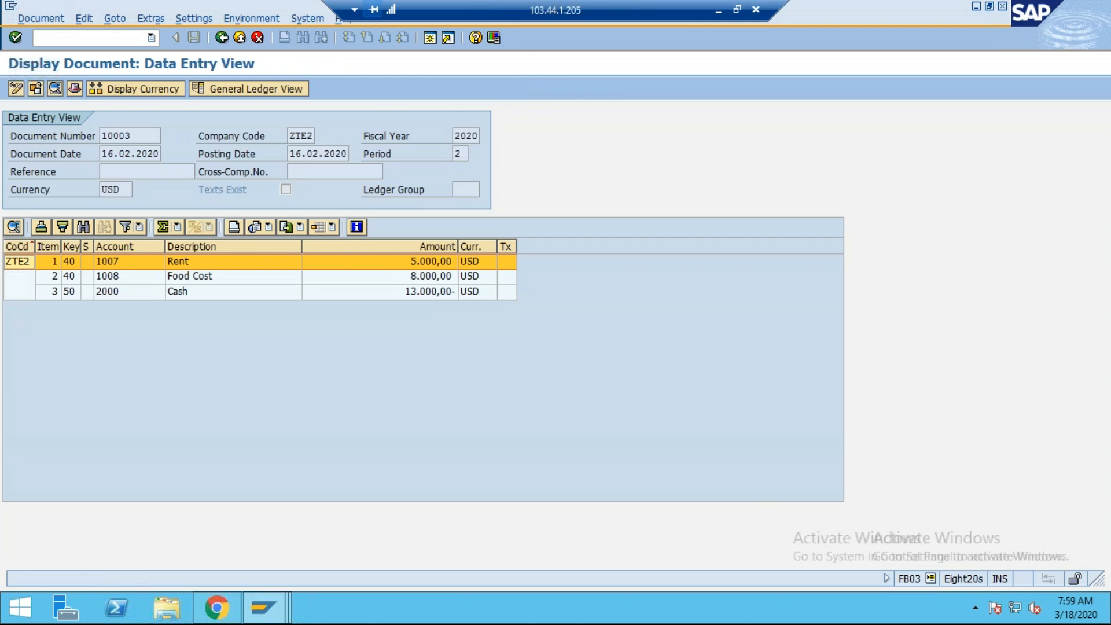
# - Switch to Paint and enter "10002 & 10003" in the text box beside ACDOCA
pyautogui.click(719, 9)
pyautogui.write('10')
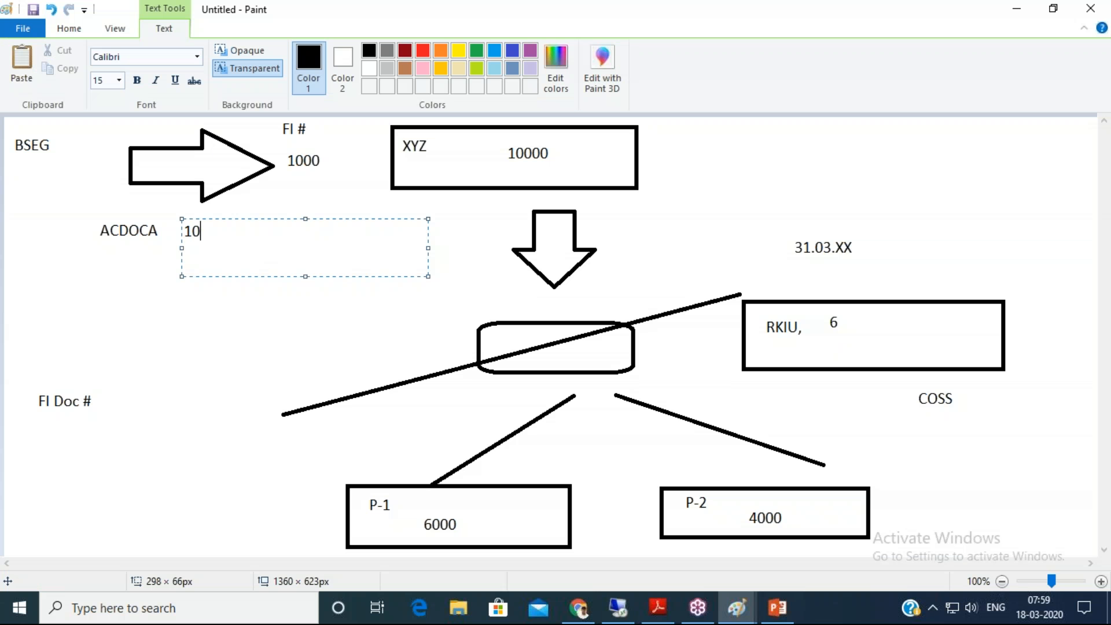
pyautogui.write('002 & 10003')
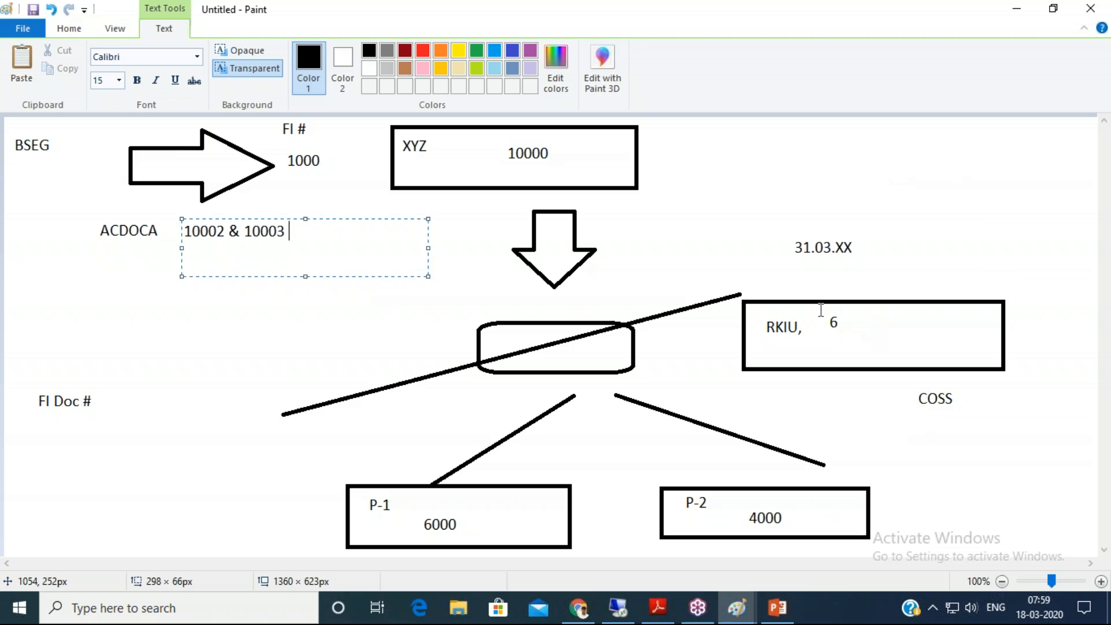
# - Switch to SAP, return to the A101 line items, and display the first Canteen Cost line's document with its posting rows
pyautogui.click(618, 608)
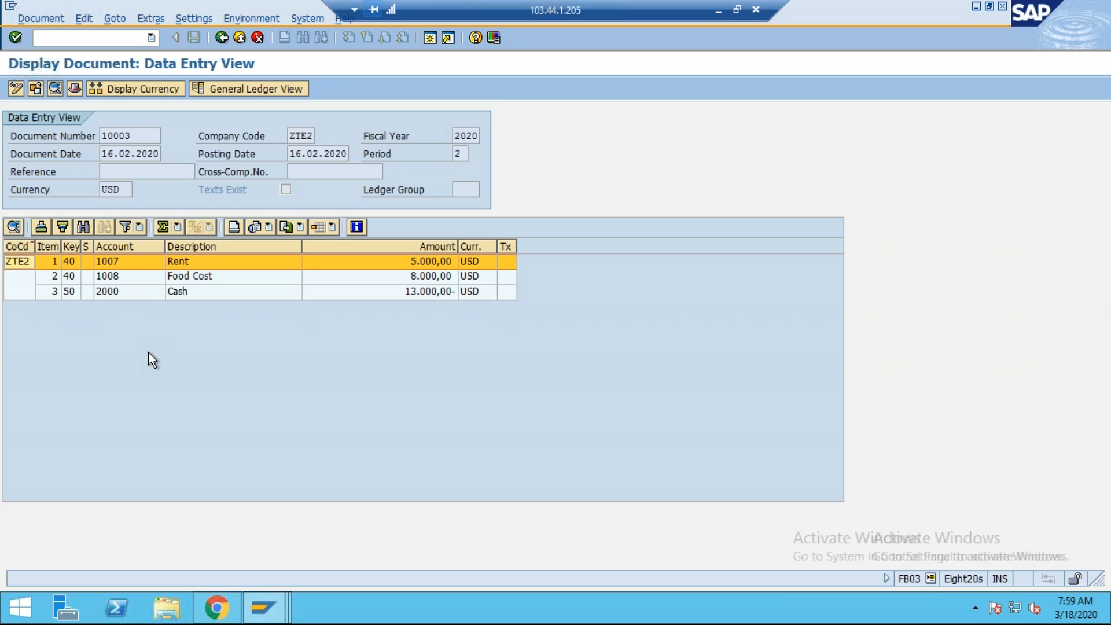
pyautogui.click(223, 36)
pyautogui.click(28, 275)
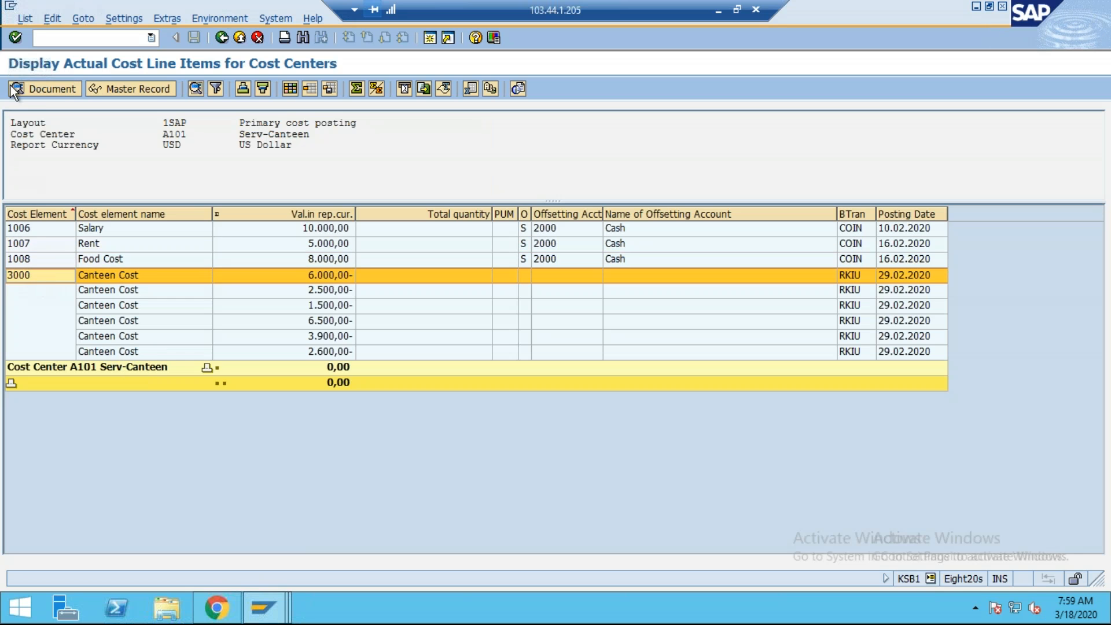
pyautogui.click(19, 88)
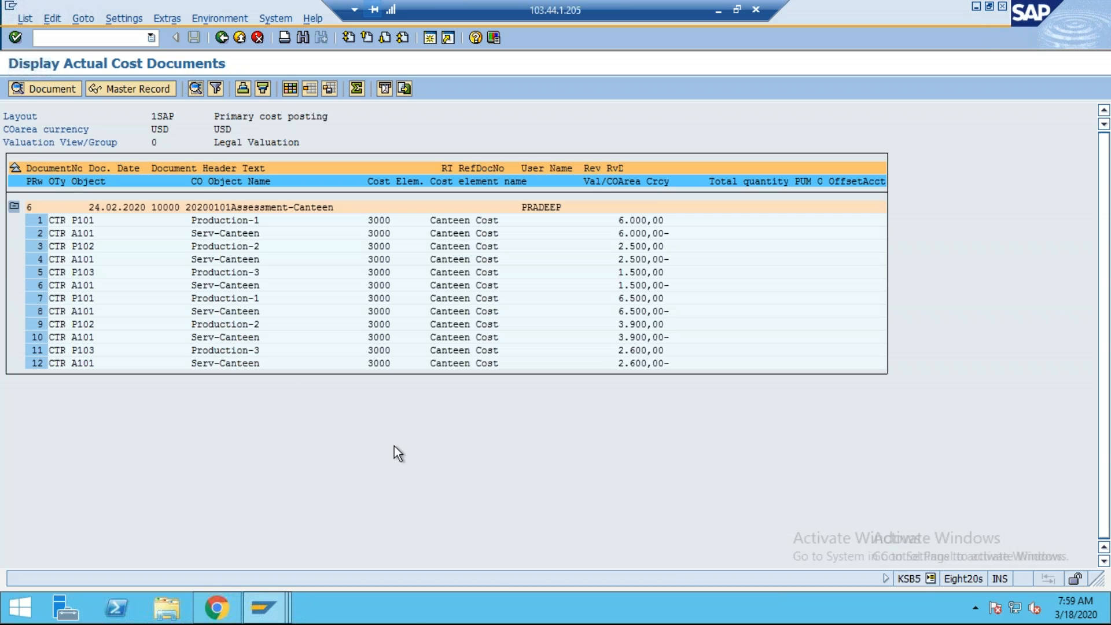
# - Switch to the other session's Display Document window and start transaction FB03 there
pyautogui.click(275, 616)
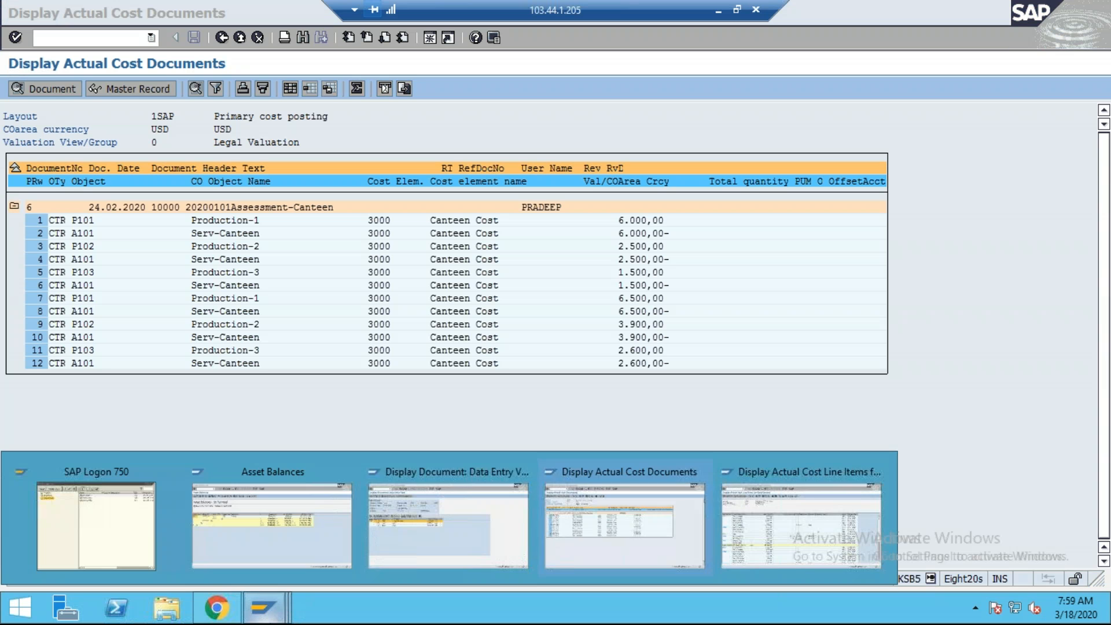
pyautogui.click(463, 512)
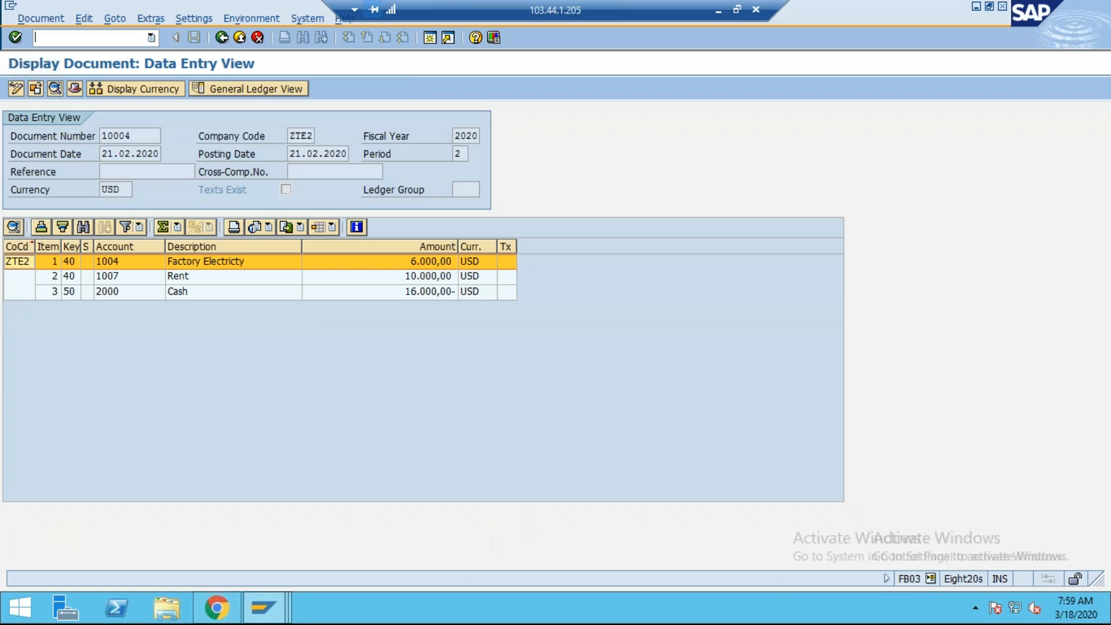
pyautogui.write('/nfb03')
pyautogui.press('Return')
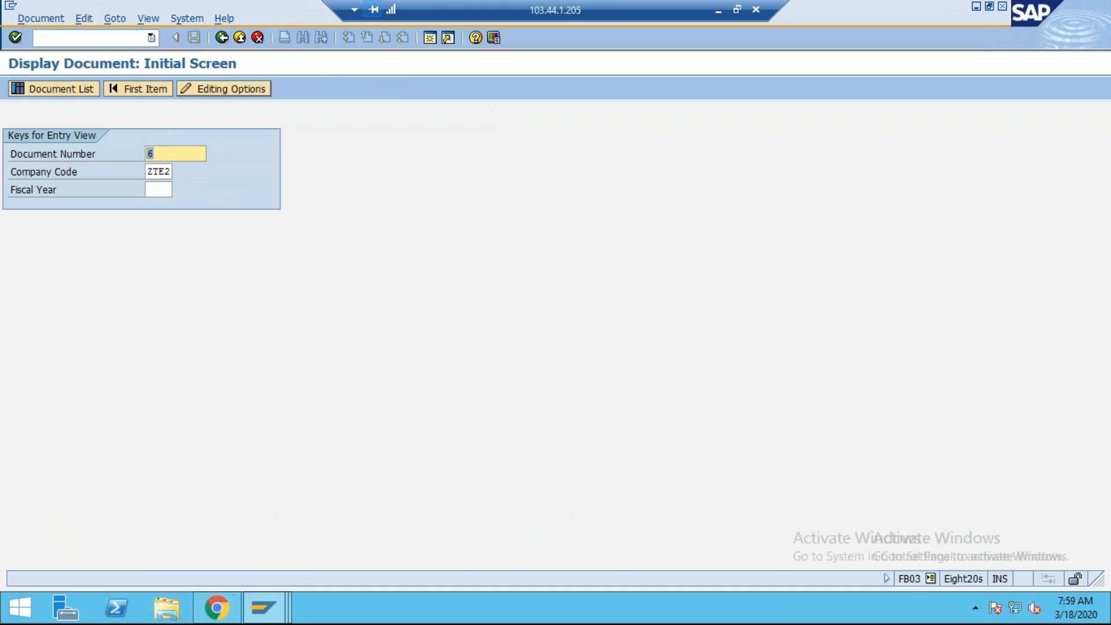
# - Close the canteen assessment document to get back to the A101 line items, and return to the FB03 initial screen
pyautogui.hotkey('alt', 'Tab')
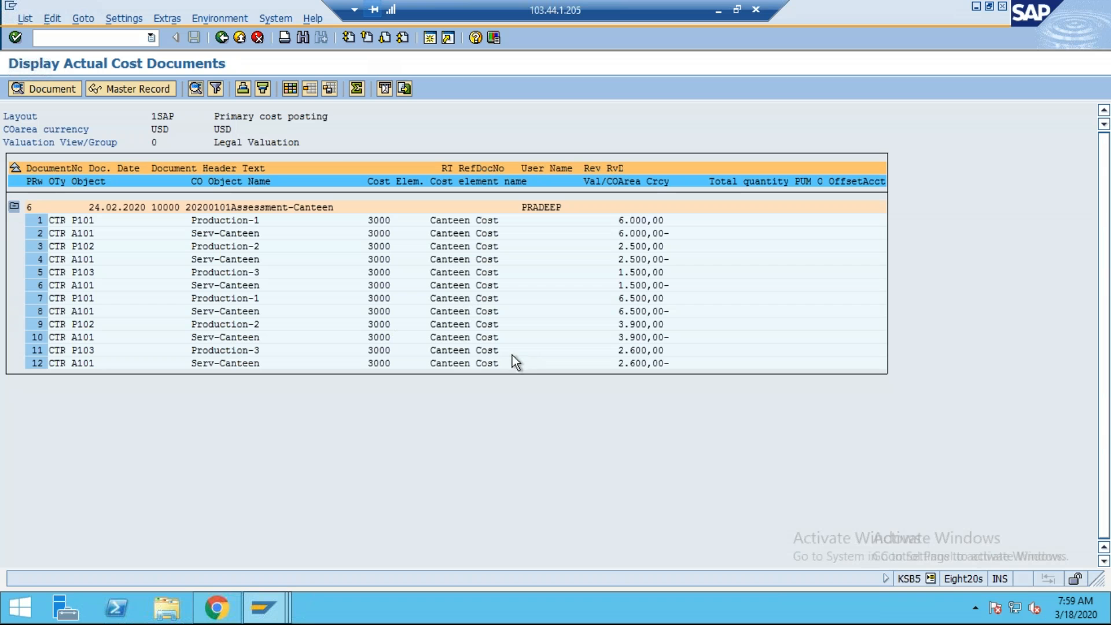
pyautogui.click(221, 37)
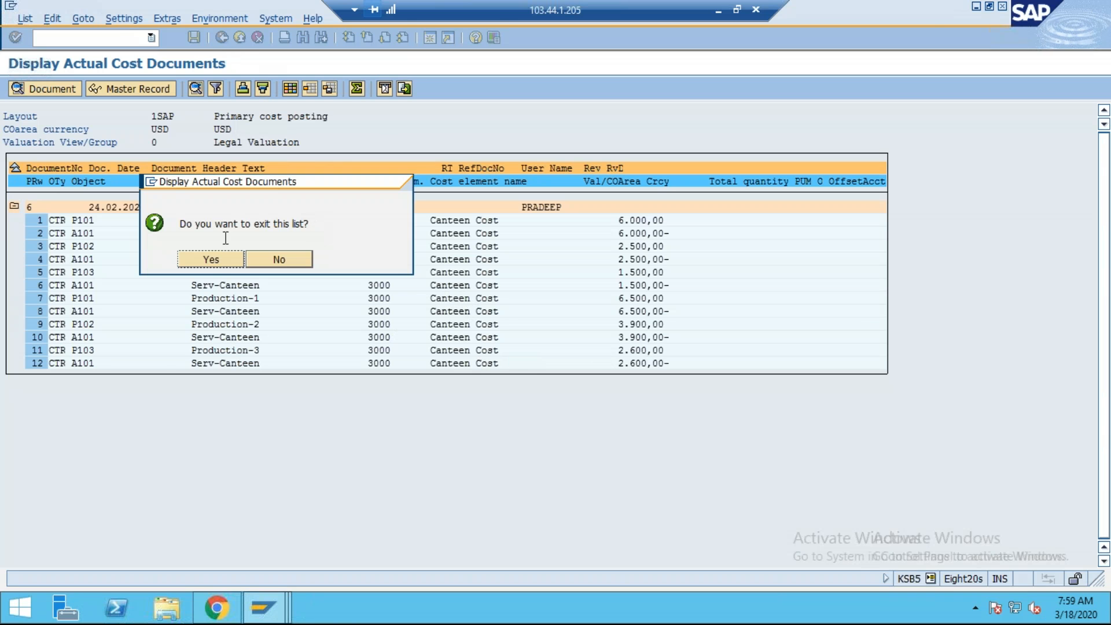
pyautogui.click(211, 259)
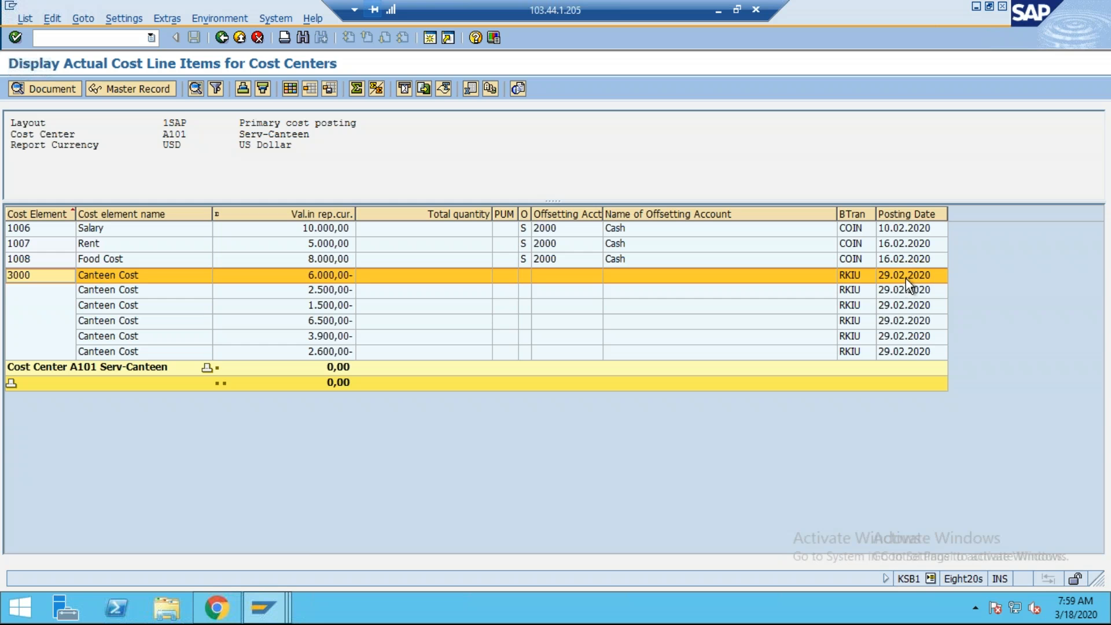
pyautogui.hotkey('alt', 'Tab')
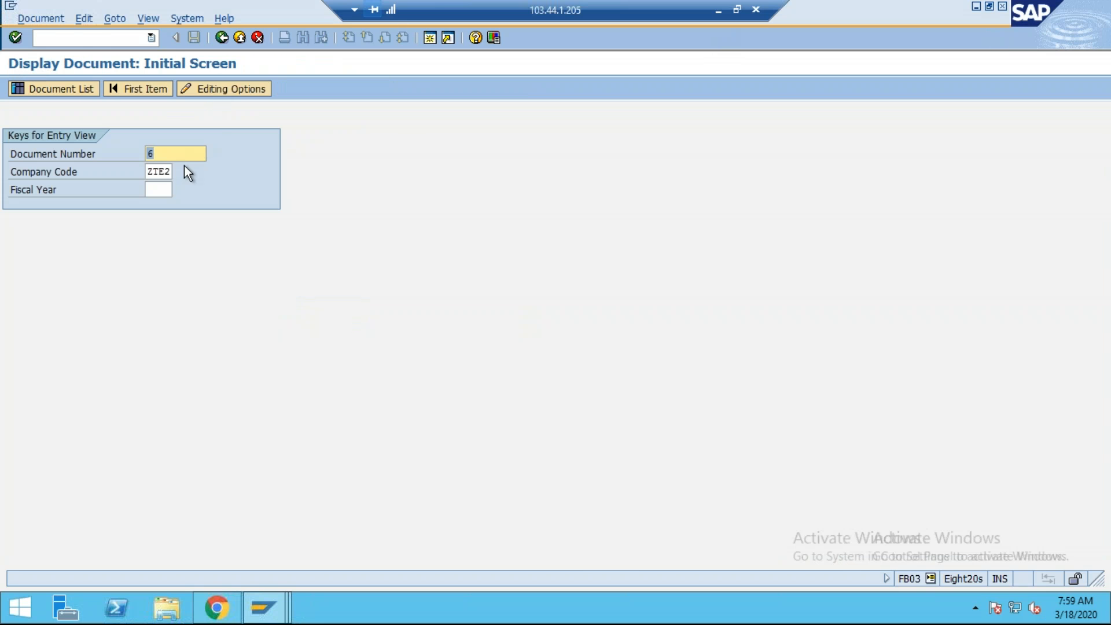
# - List company code ZTE2's accounting documents in ledger 0L with posting date 29.02.2020
pyautogui.click(51, 89)
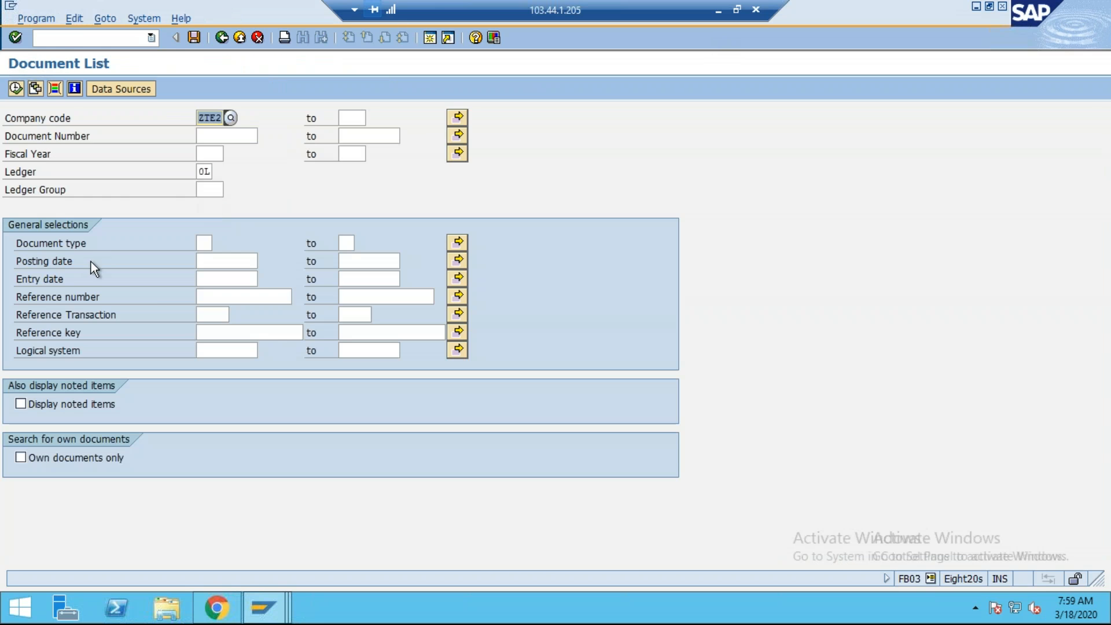
pyautogui.click(220, 260)
pyautogui.write('29')
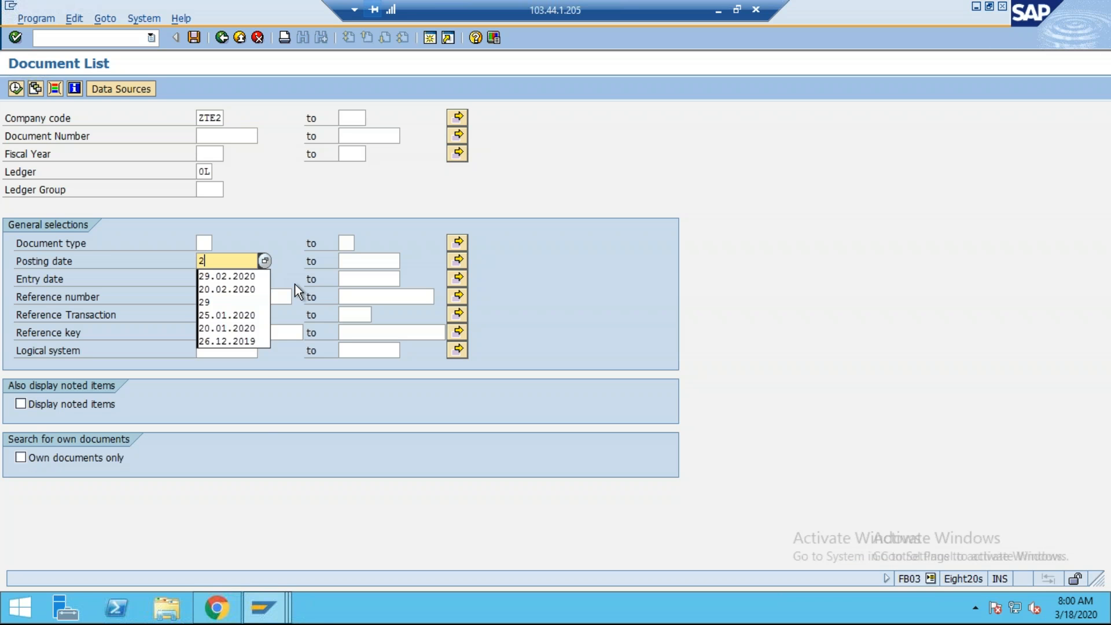
pyautogui.click(224, 277)
pyautogui.click(16, 88)
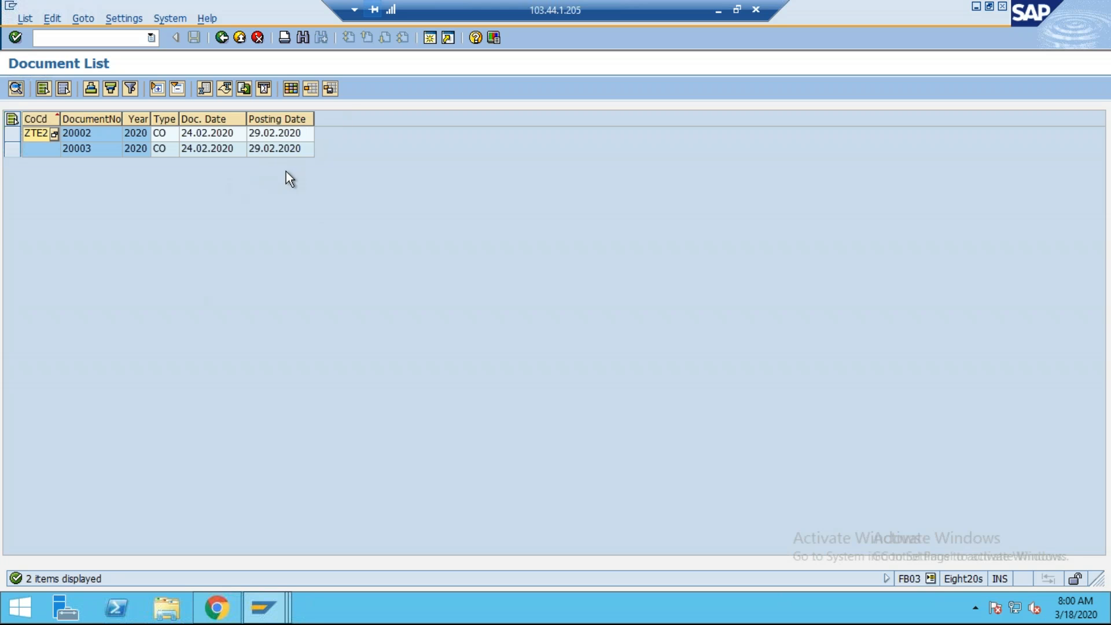
# - Open document 20002 from the document list and check its posting date
pyautogui.click(98, 133)
pyautogui.doubleClick(103, 132)
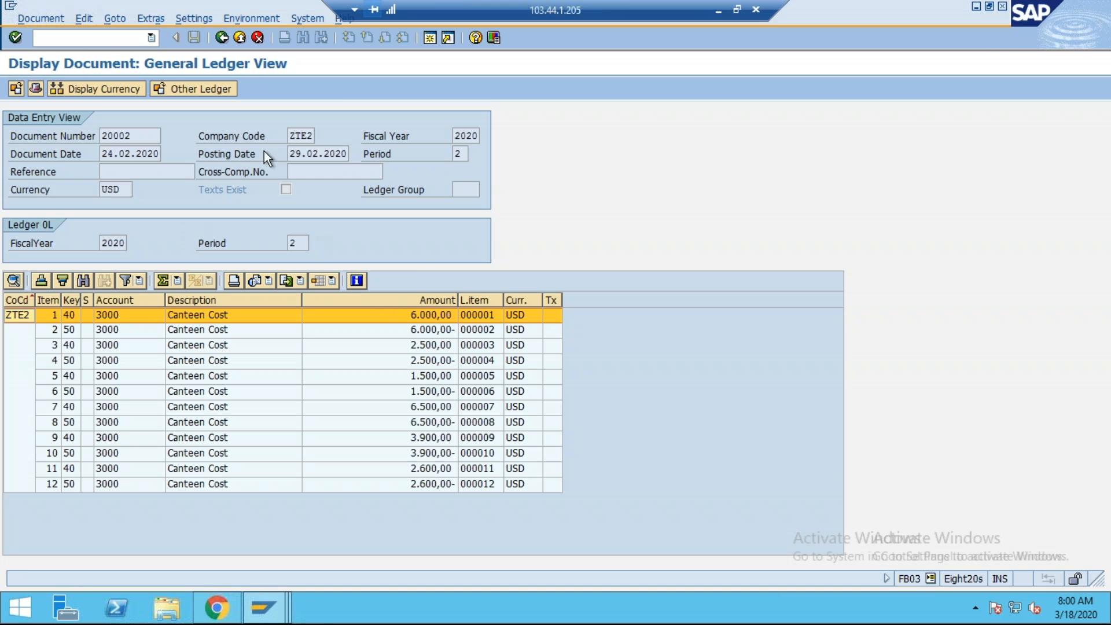
pyautogui.doubleClick(347, 154)
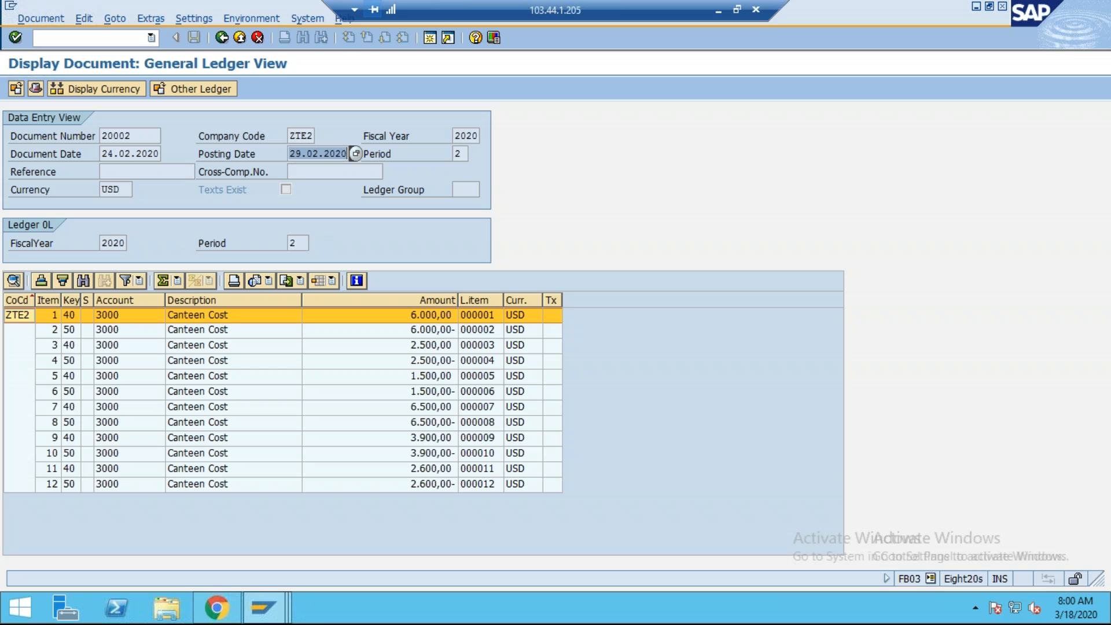
# - Display the controlling document linked to document 20002 through its document environment, and return to the general ledger view
pyautogui.click(262, 19)
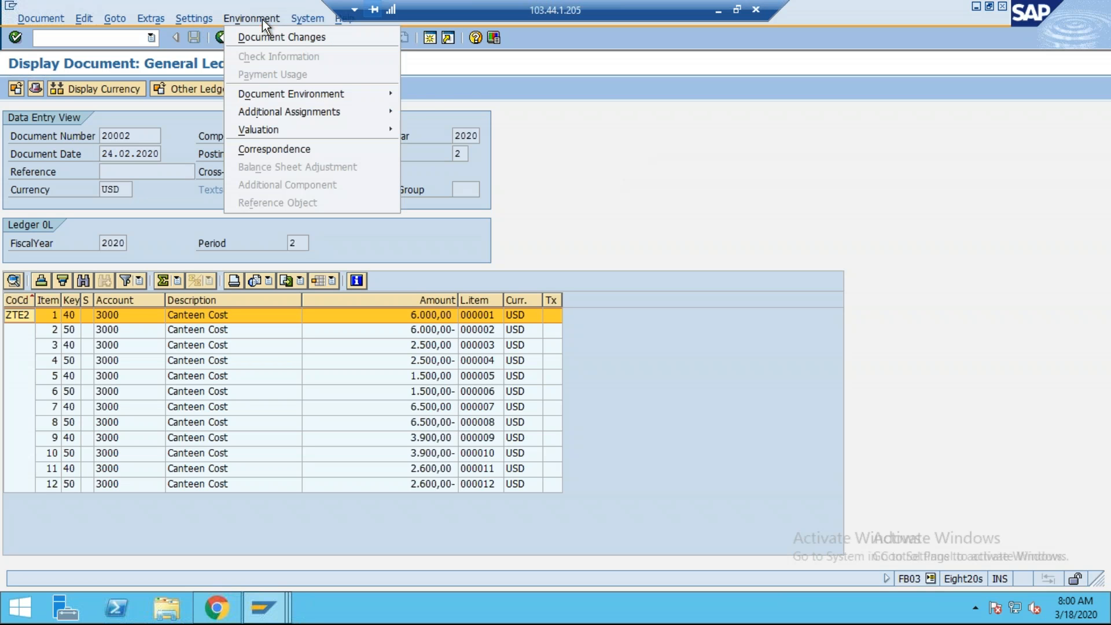
pyautogui.moveTo(326, 92)
pyautogui.click(500, 93)
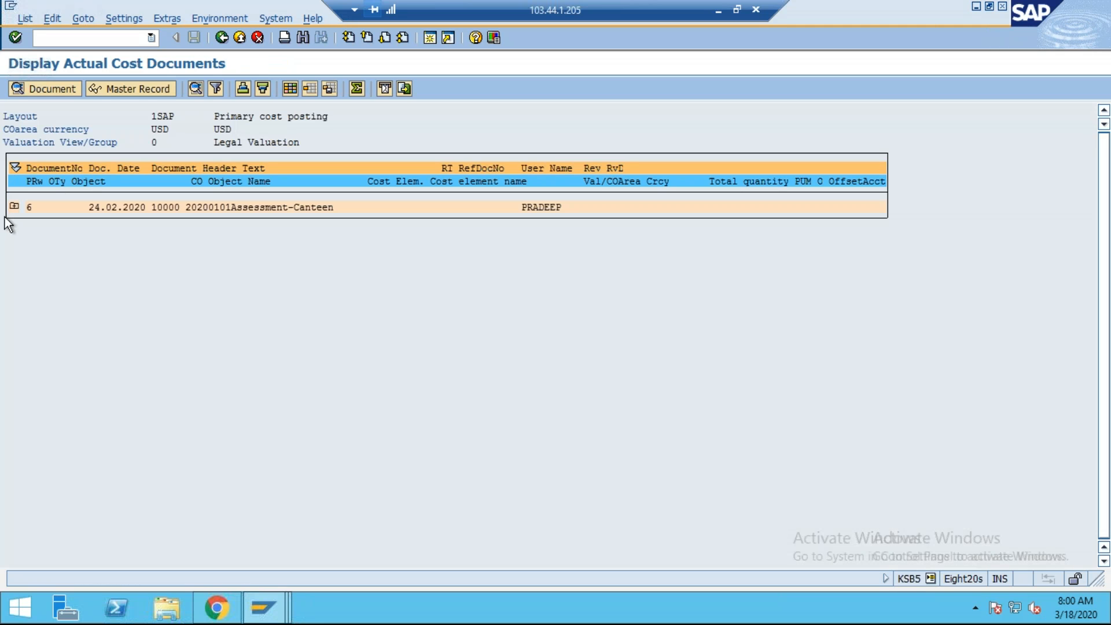
pyautogui.click(222, 39)
pyautogui.click(219, 260)
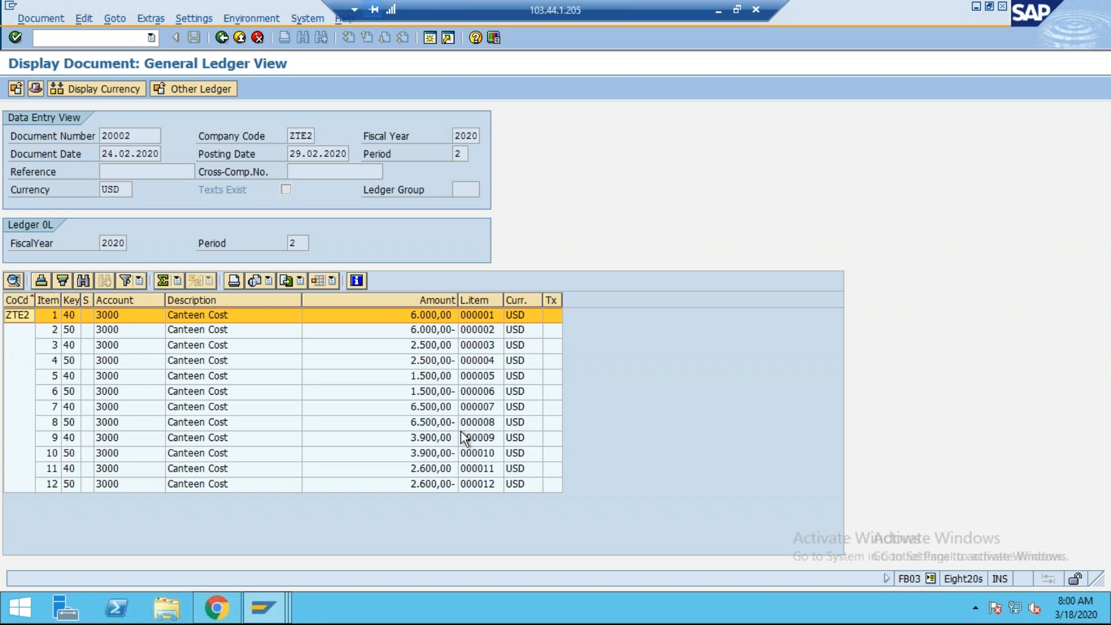
# - Switch between the A101 line items and document 20002 to compare the first Canteen Cost line with items 1 and 2
pyautogui.press('F3')
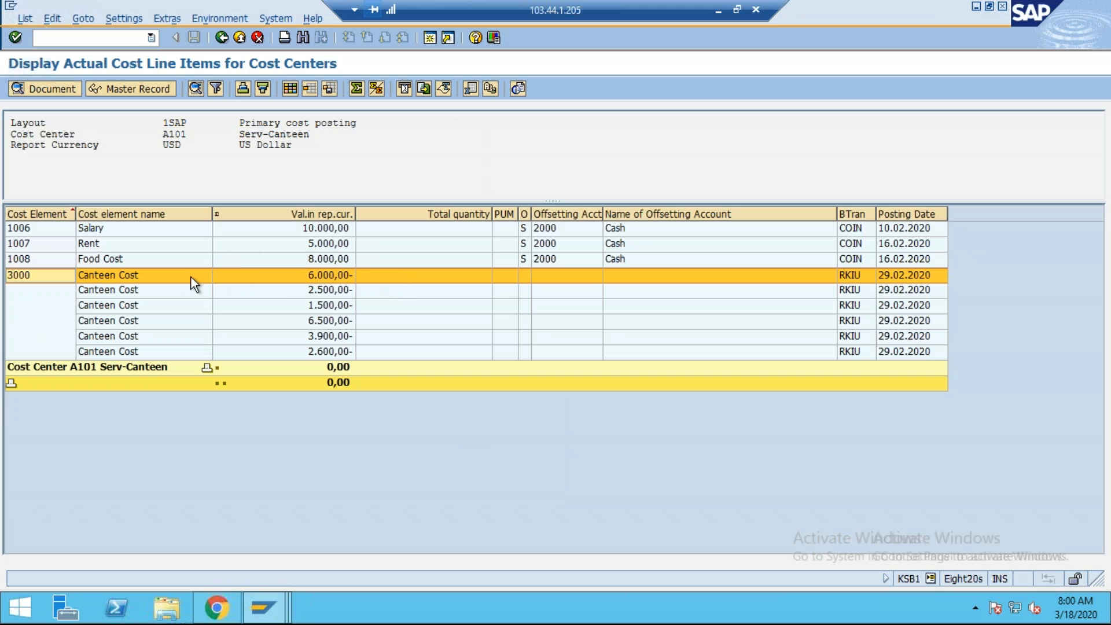
pyautogui.doubleClick(300, 278)
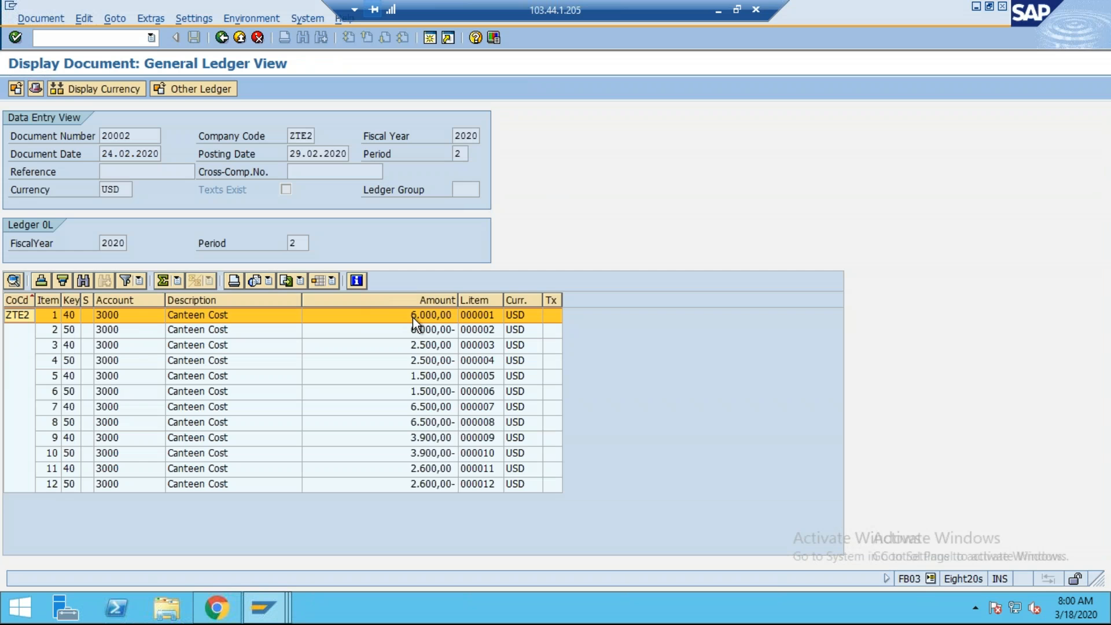
pyautogui.press('F3')
pyautogui.moveTo(162, 134); pyautogui.dragTo(268, 137)
pyautogui.doubleClick(255, 272)
pyautogui.click(428, 331)
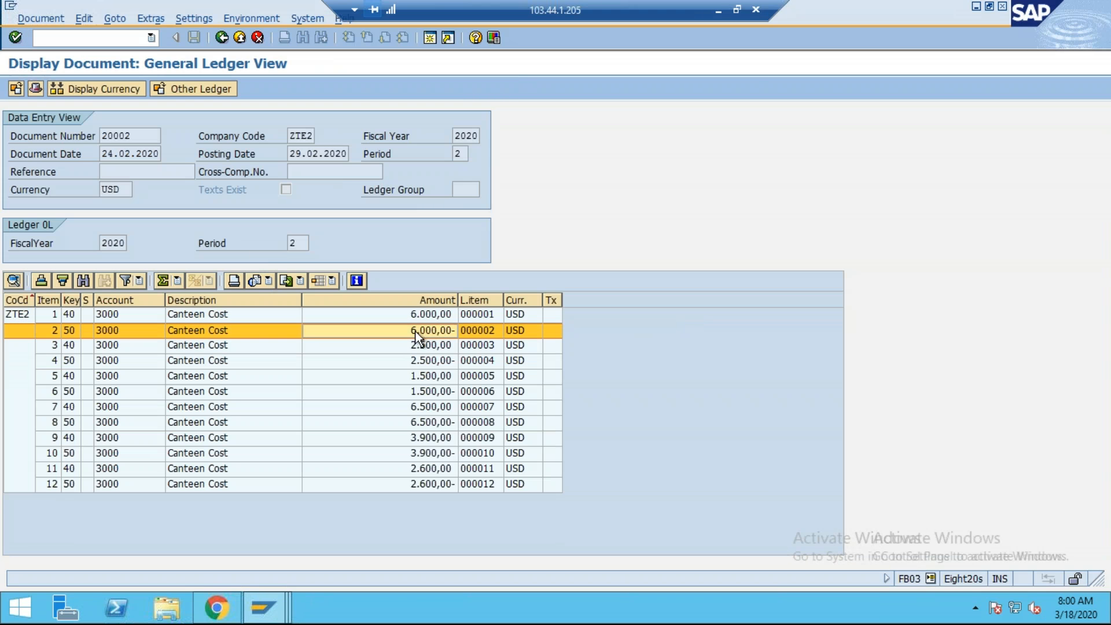
# - Open item 2 of document 20002 to examine its cost center, and return to the document's items
pyautogui.doubleClick(346, 332)
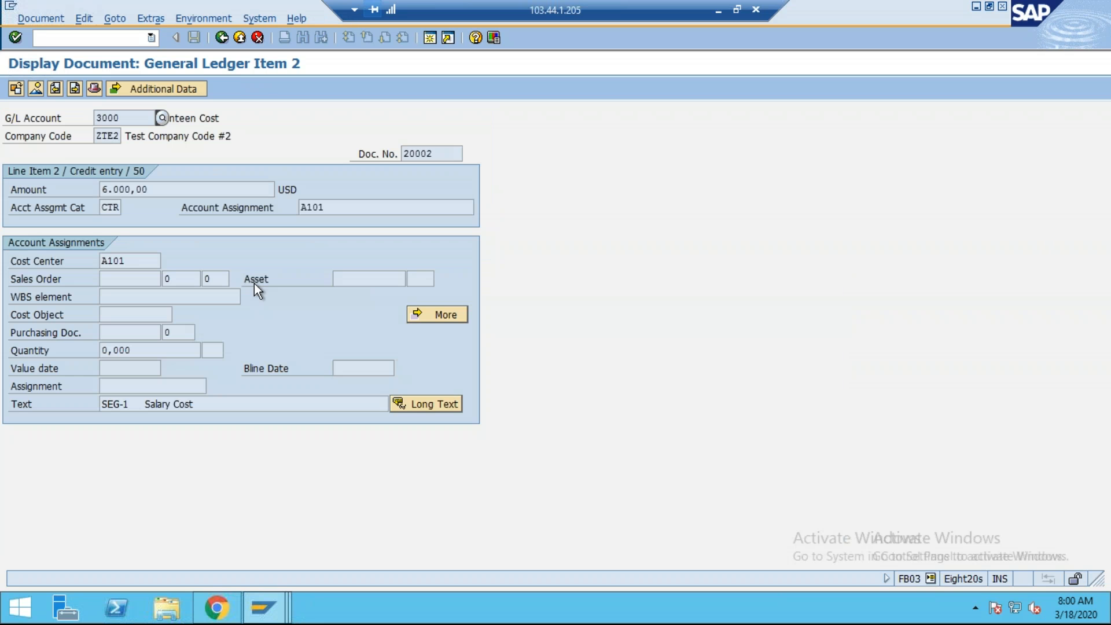
pyautogui.click(227, 40)
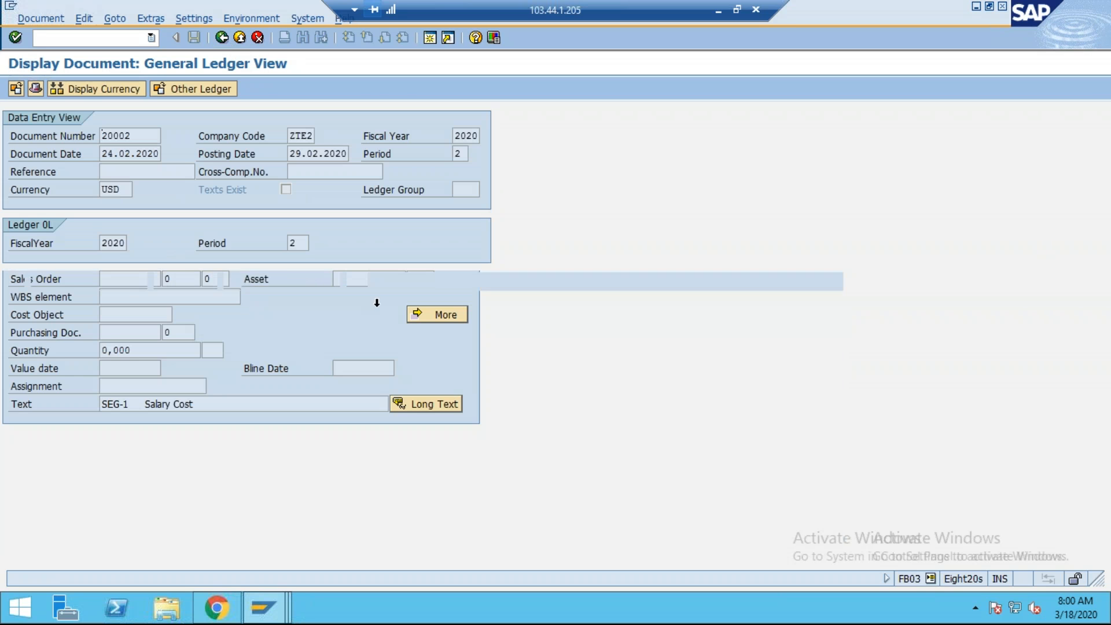
pyautogui.click(408, 319)
# - Switch to the Display Actual Cost Documents session, expand document 6, and examine its P101 and A101 posting rows
pyautogui.press('F3')
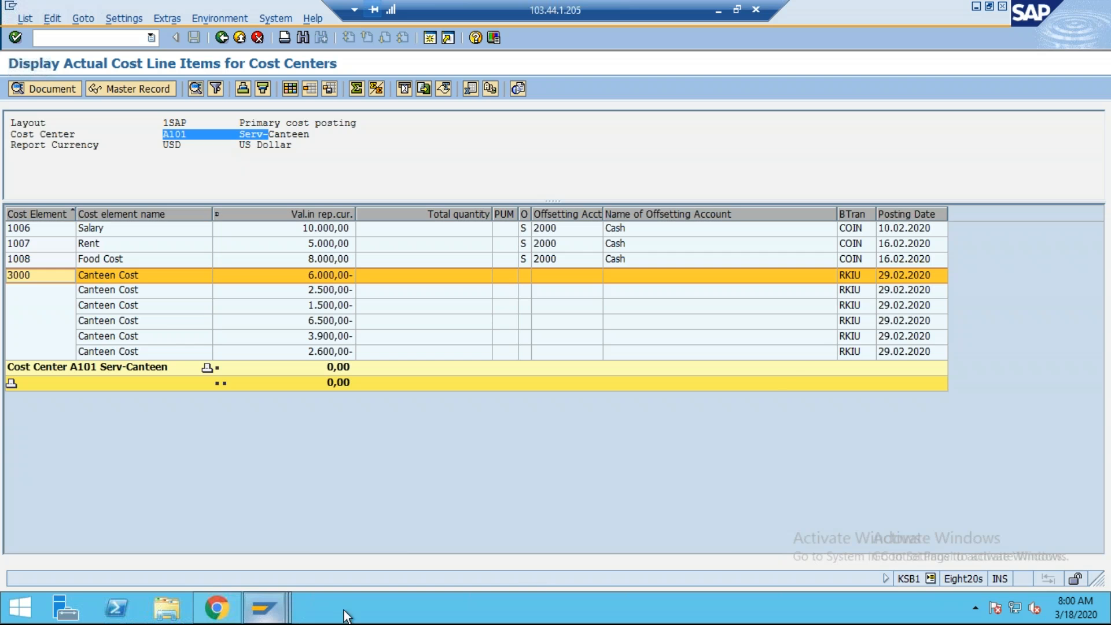
pyautogui.moveTo(263, 607)
pyautogui.click(475, 550)
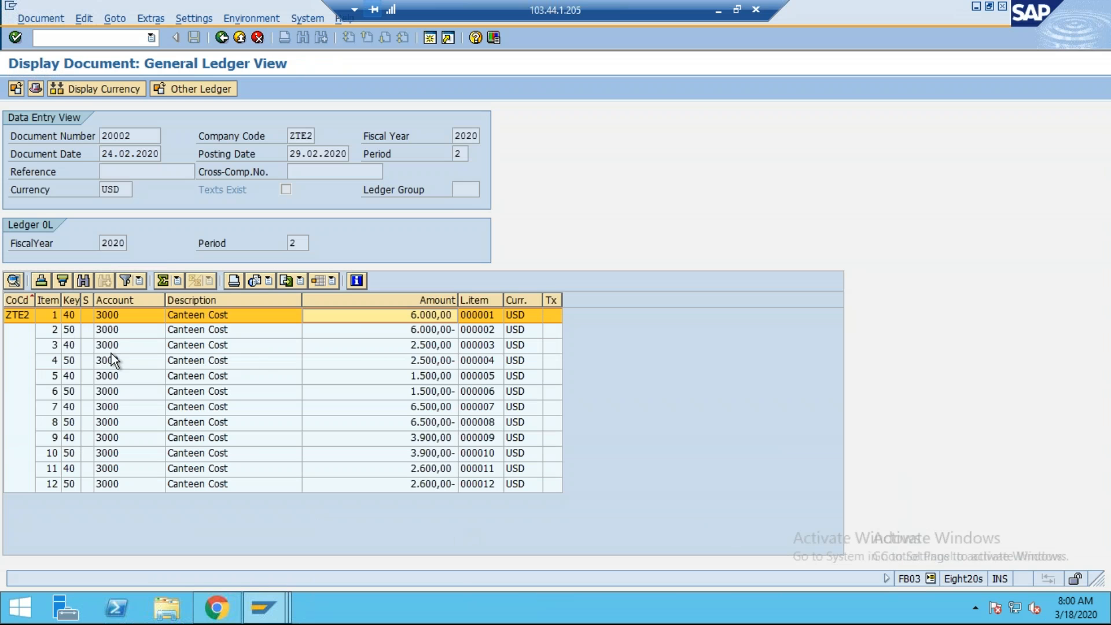
pyautogui.moveTo(263, 607)
pyautogui.click(664, 549)
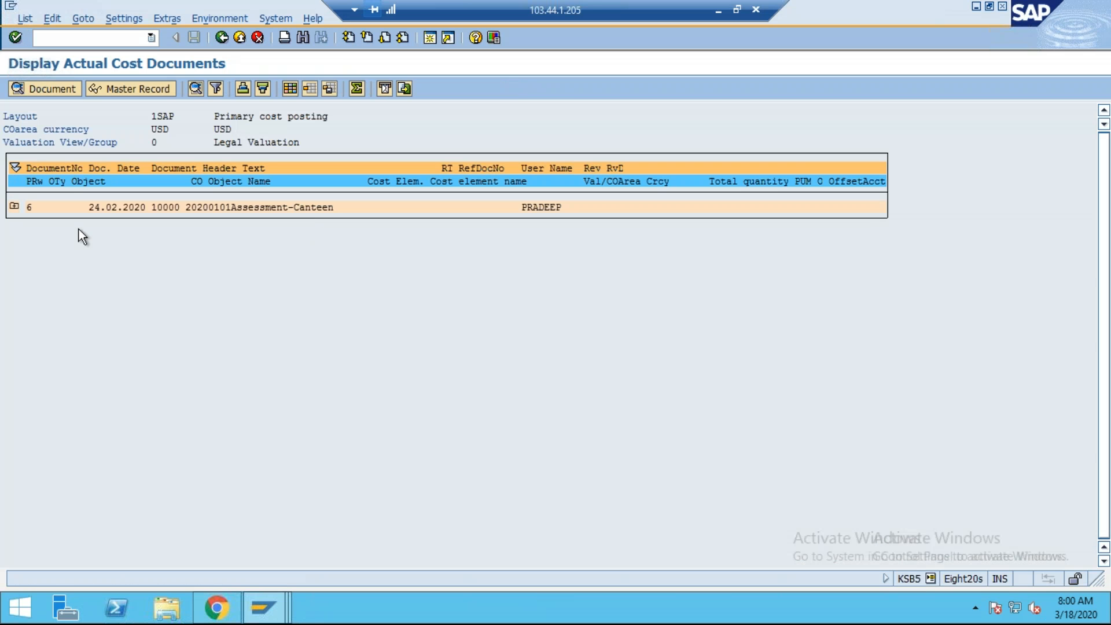
pyautogui.click(14, 207)
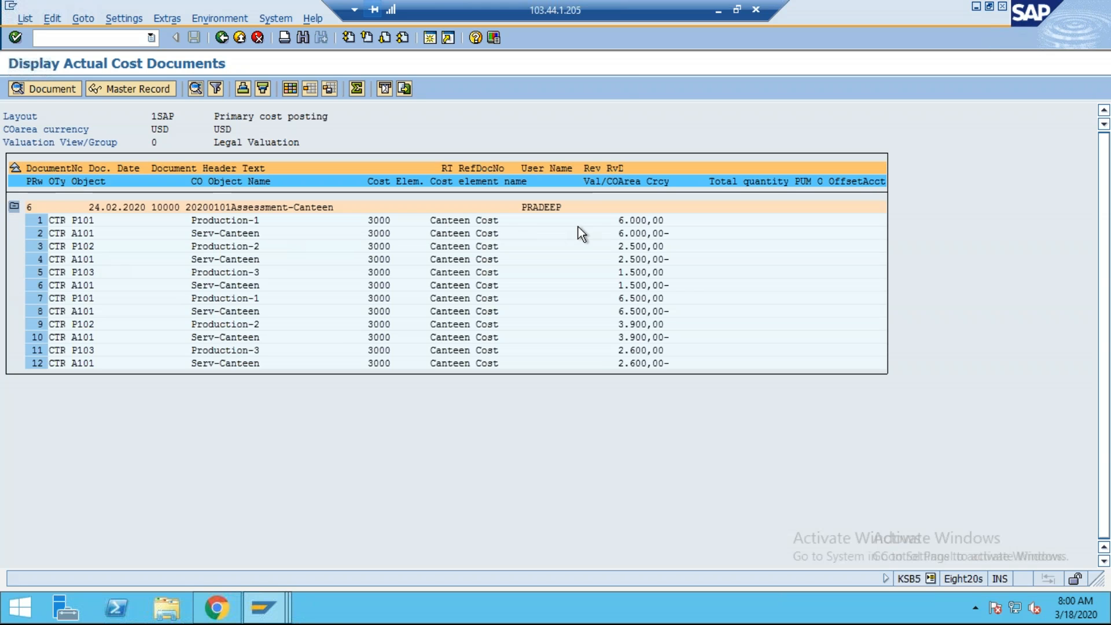
pyautogui.click(639, 220)
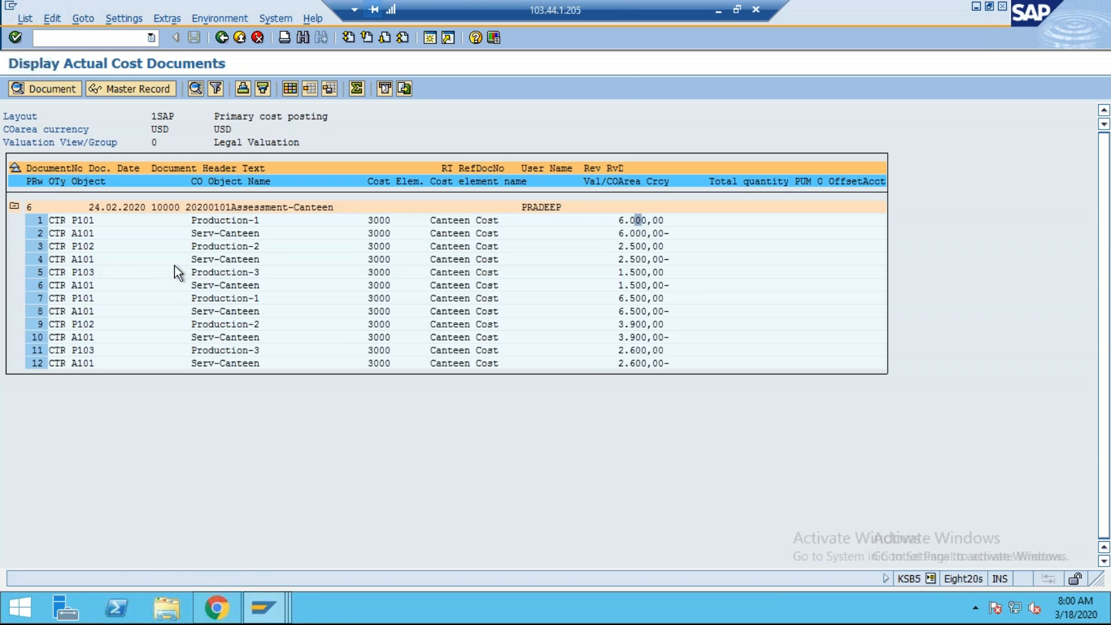
pyautogui.doubleClick(89, 231)
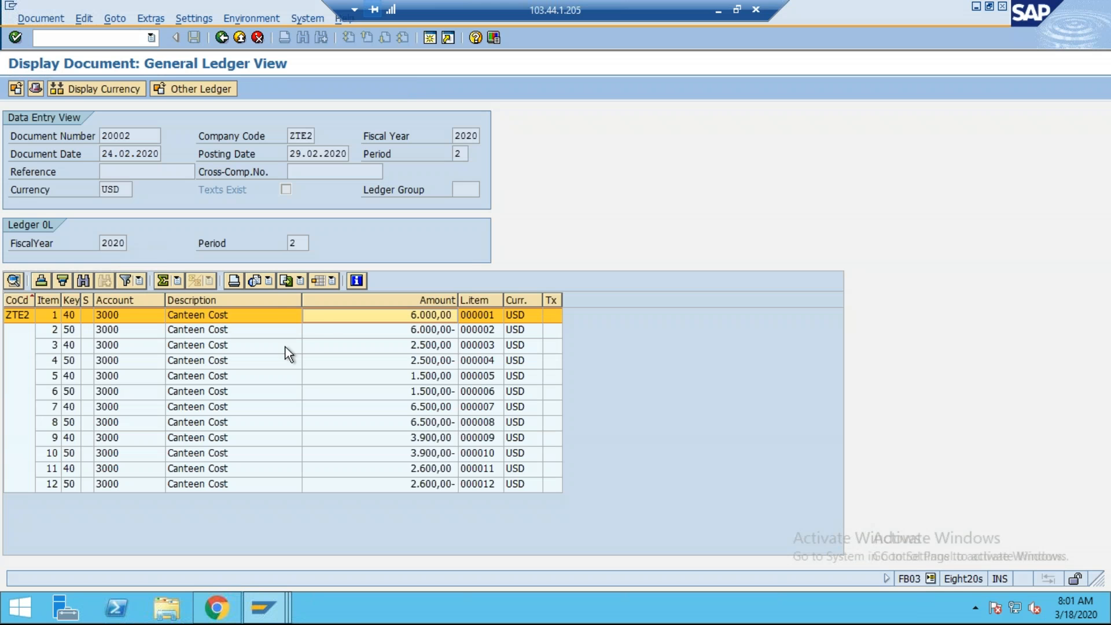
# - Open item 1 of document 20002 to examine its cost center, and return to the general ledger view
pyautogui.doubleClick(276, 314)
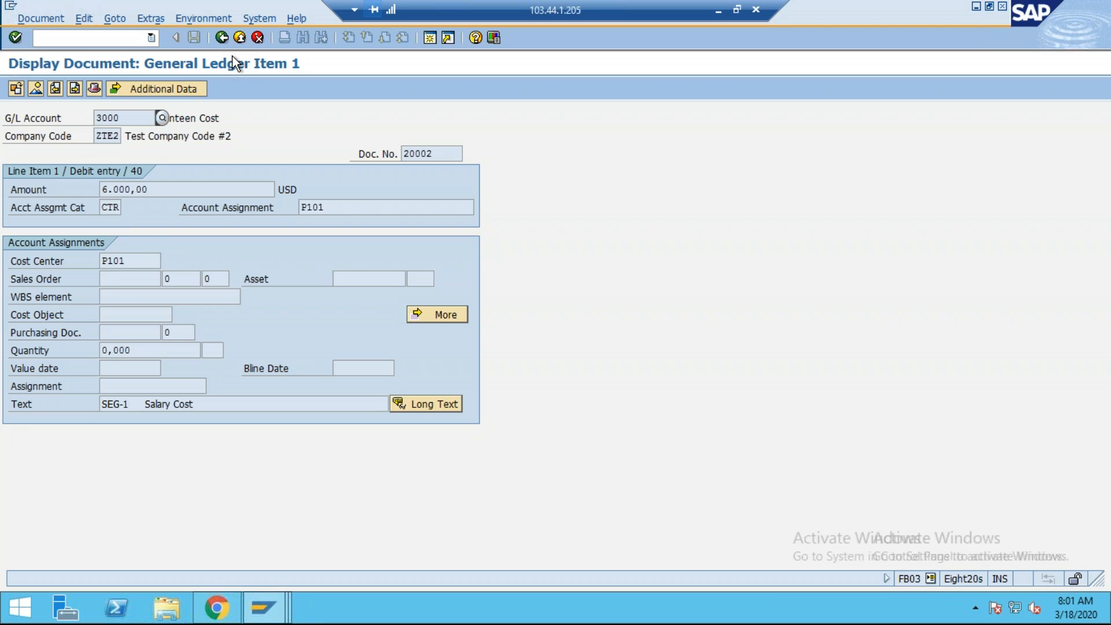
pyautogui.press('F3')
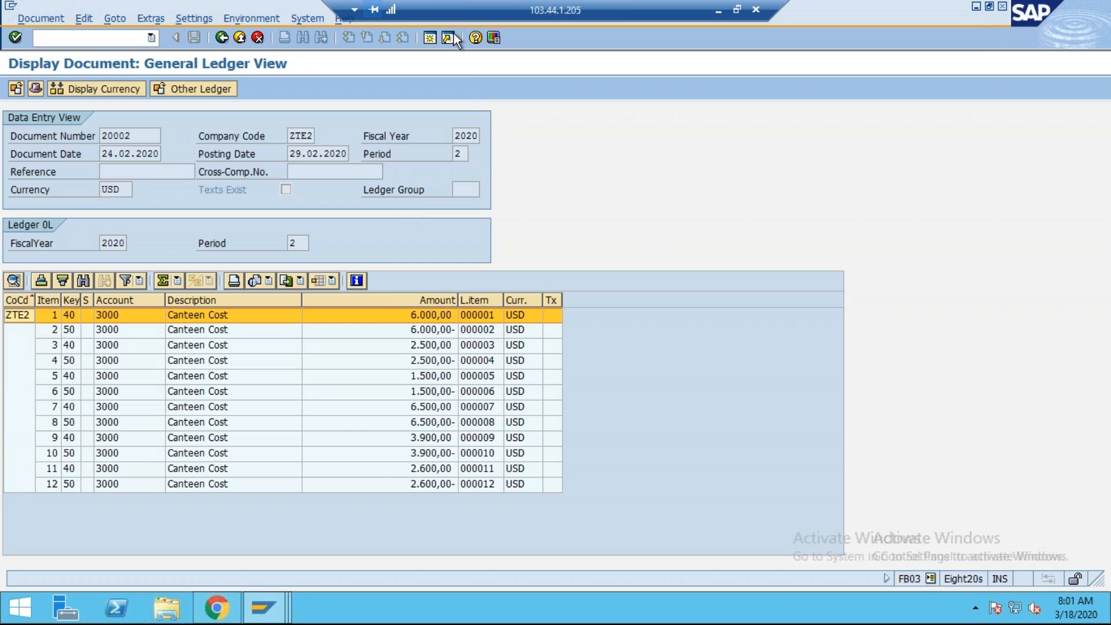
# - Open a new SAP session and start transaction SE16N for table ACDOCA
pyautogui.click(429, 37)
pyautogui.write('se1')
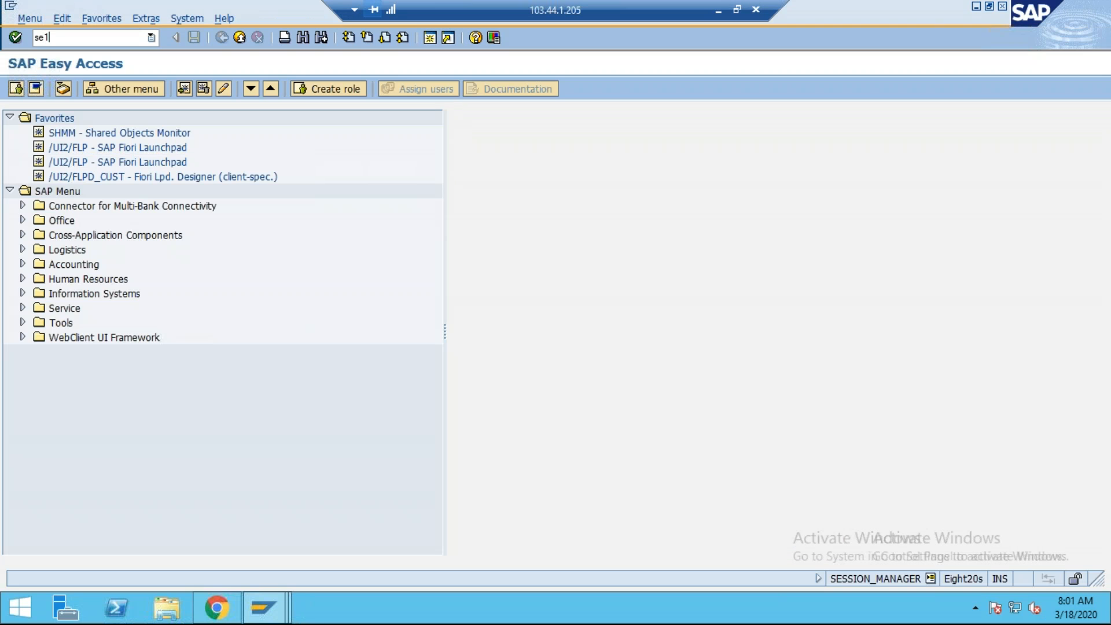
pyautogui.write('67')
pyautogui.press('Return')
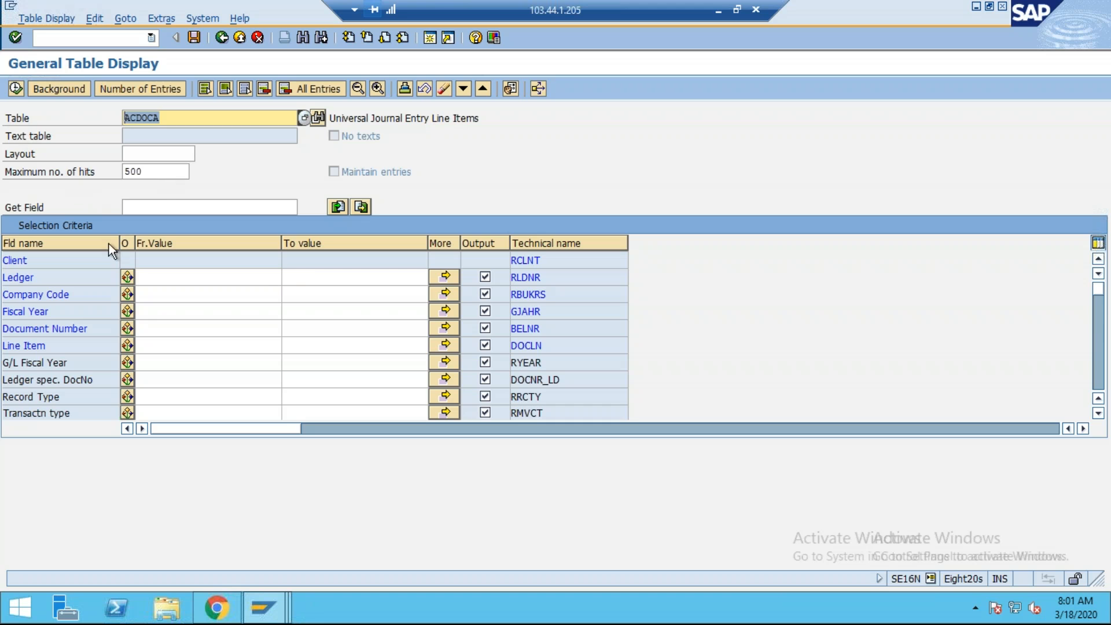
# - Set the ACDOCA selection criteria to ledger 0L and company code ZTE2
pyautogui.click(179, 276)
pyautogui.write('0L')
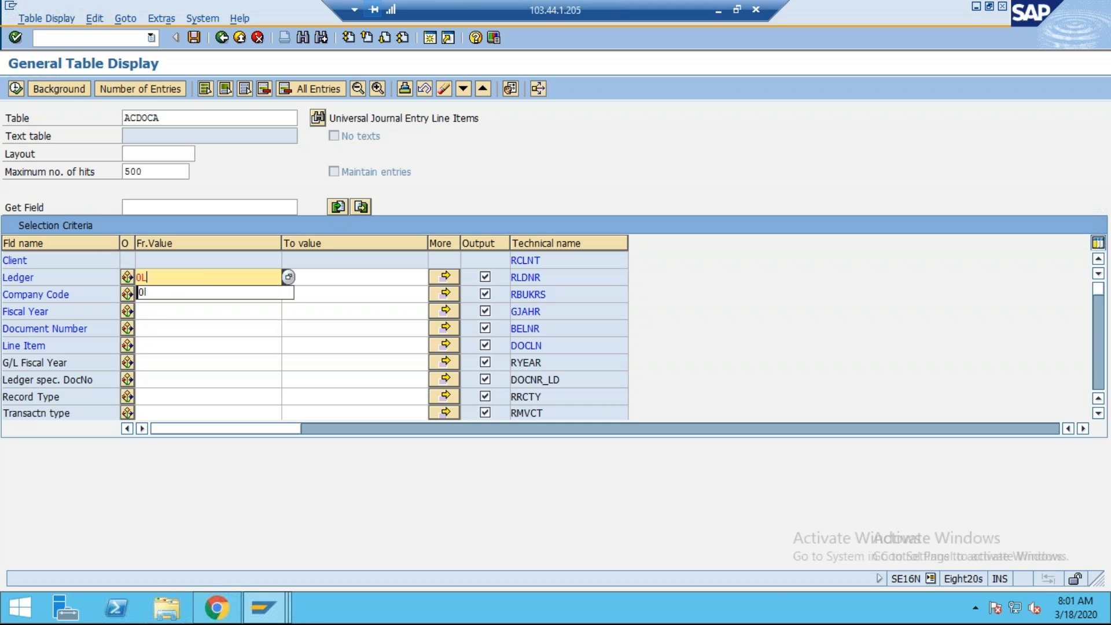
pyautogui.click(181, 293)
pyautogui.write('ZTE2')
pyautogui.press('Tab')
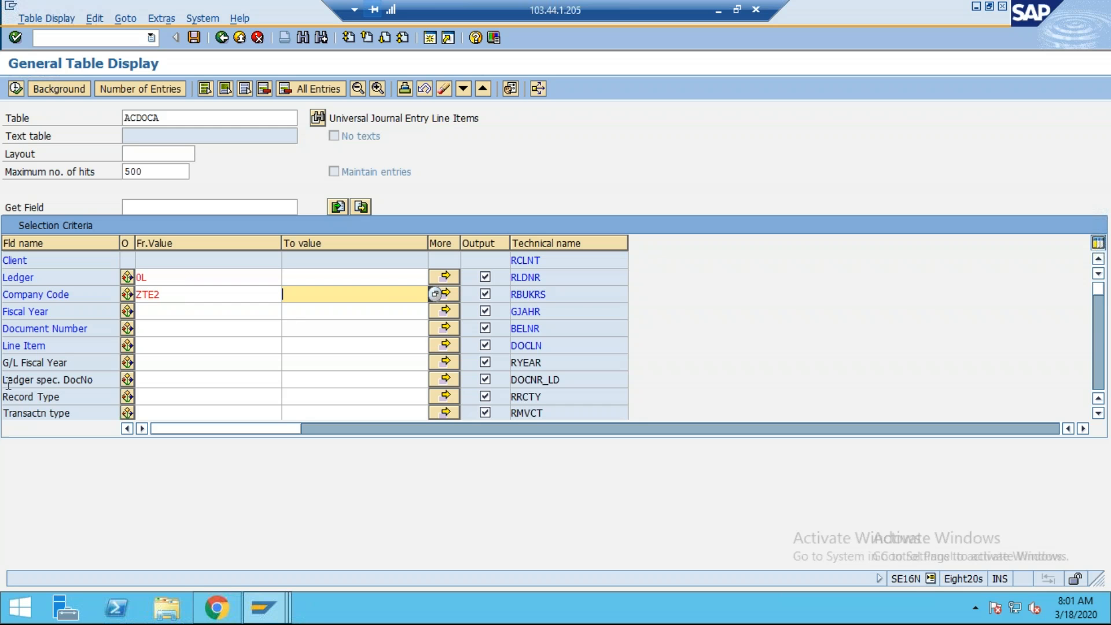
# - Check the noted document numbers in Paint, return to the General Table Display session, and set Document Number to 10002
pyautogui.click(168, 328)
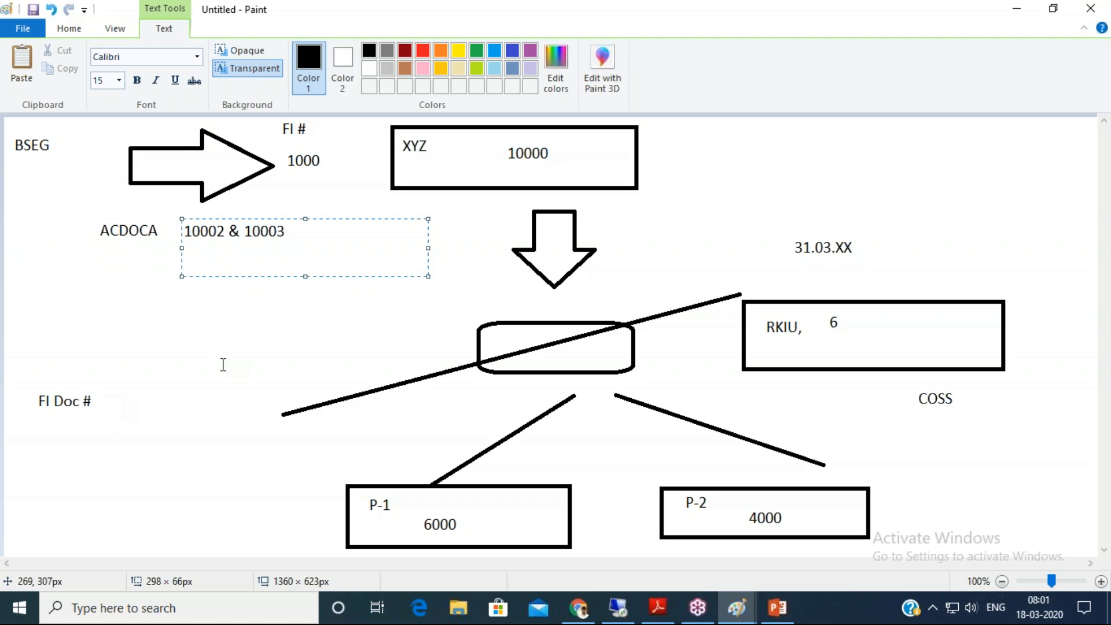
pyautogui.click(636, 607)
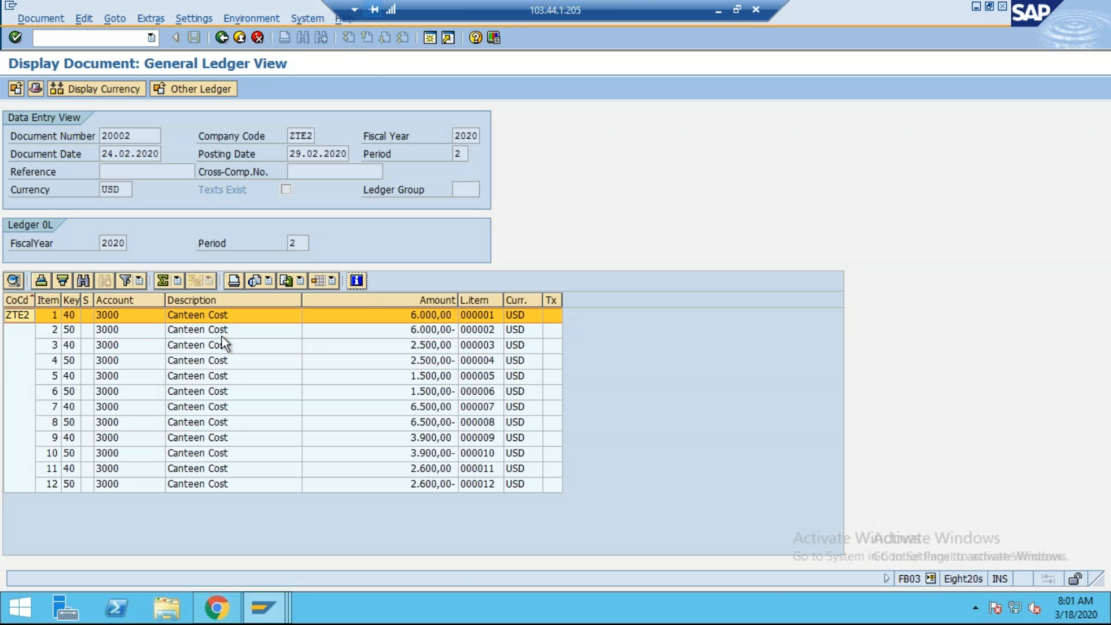
pyautogui.moveTo(288, 609)
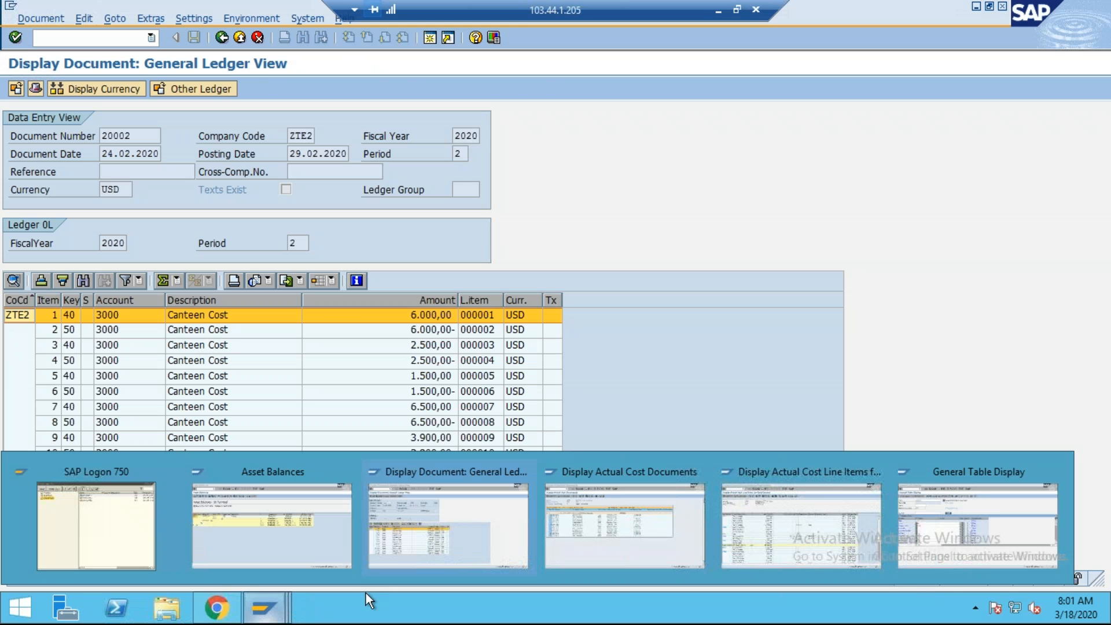
pyautogui.click(994, 512)
pyautogui.write('10002')
# - Add document numbers 10003 and 20002 to the Document Number multiple selection and accept it
pyautogui.click(448, 327)
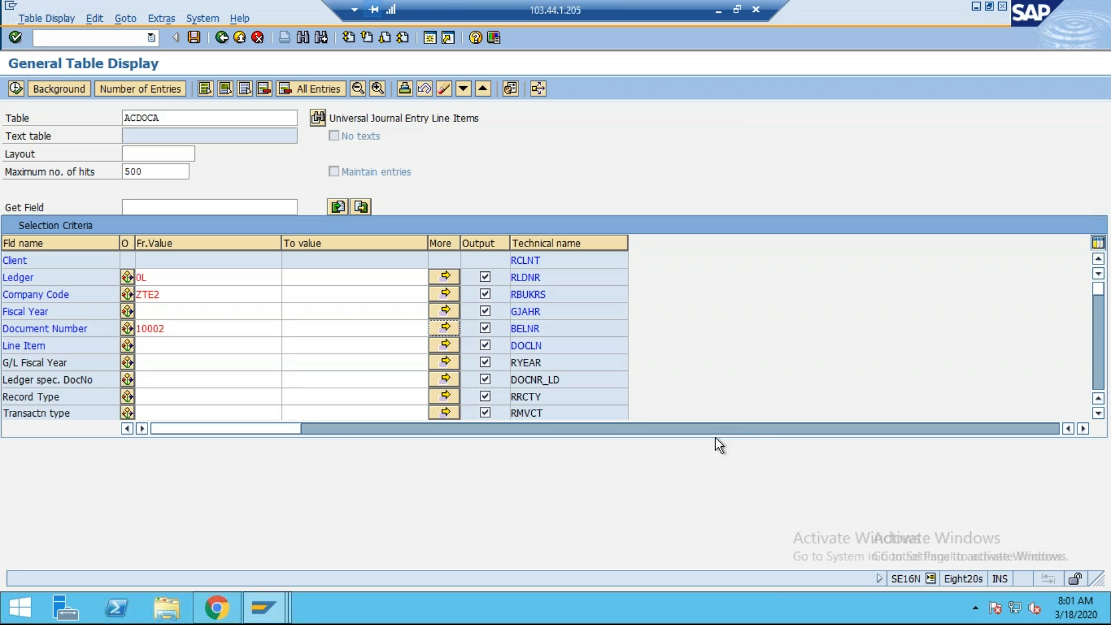
pyautogui.click(53, 246)
pyautogui.write('10003')
pyautogui.press('Tab')
pyautogui.hotkey('shift', 'Tab')
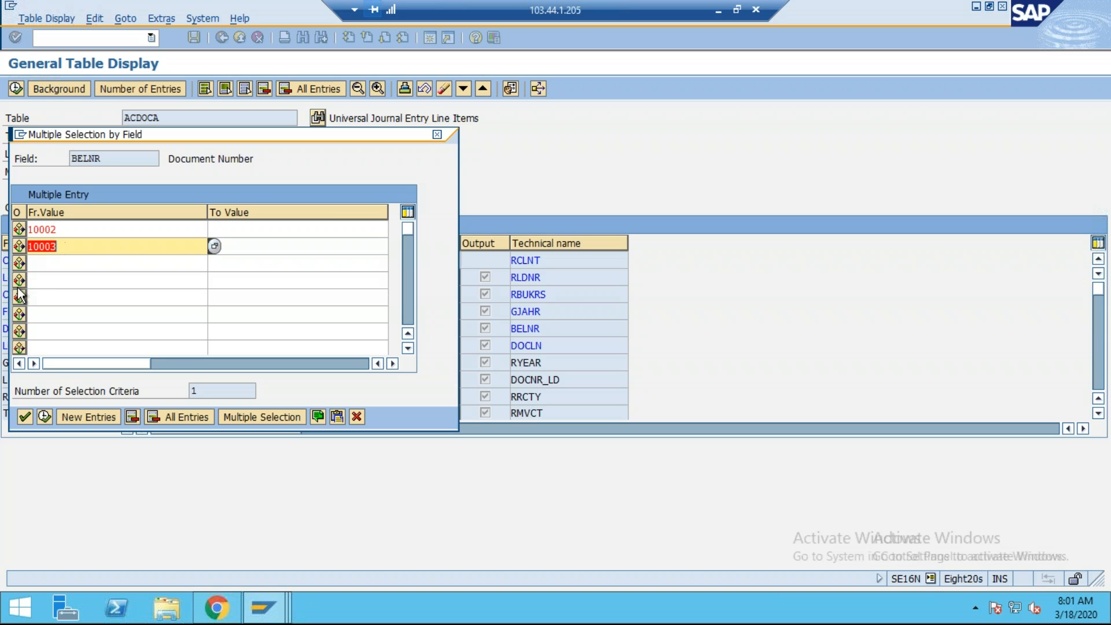
pyautogui.press('Down')
pyautogui.write('20002')
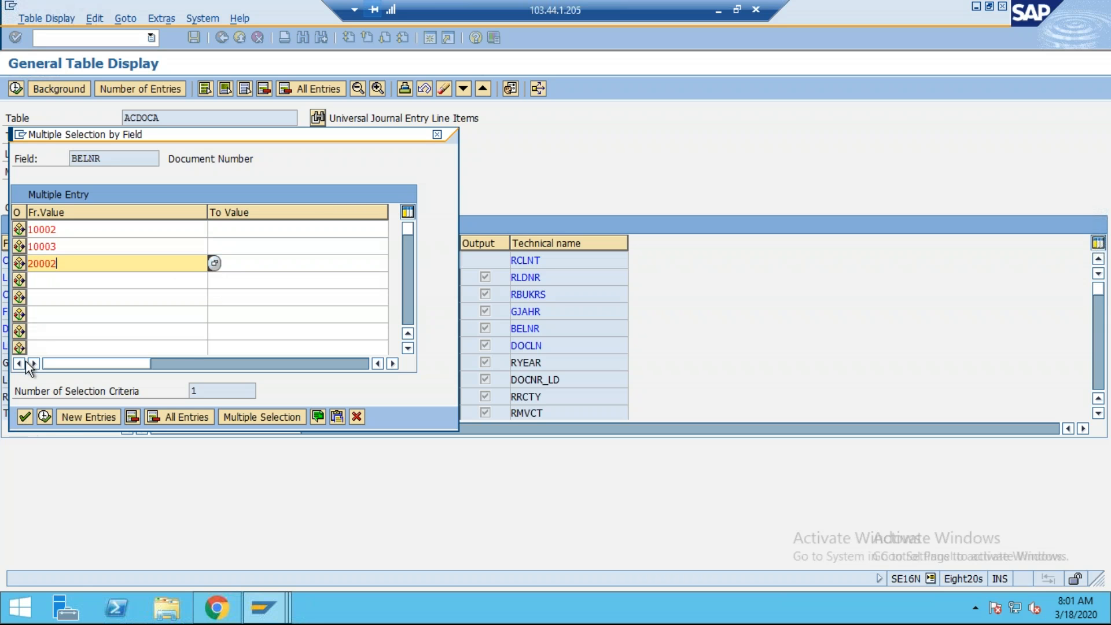
pyautogui.click(25, 417)
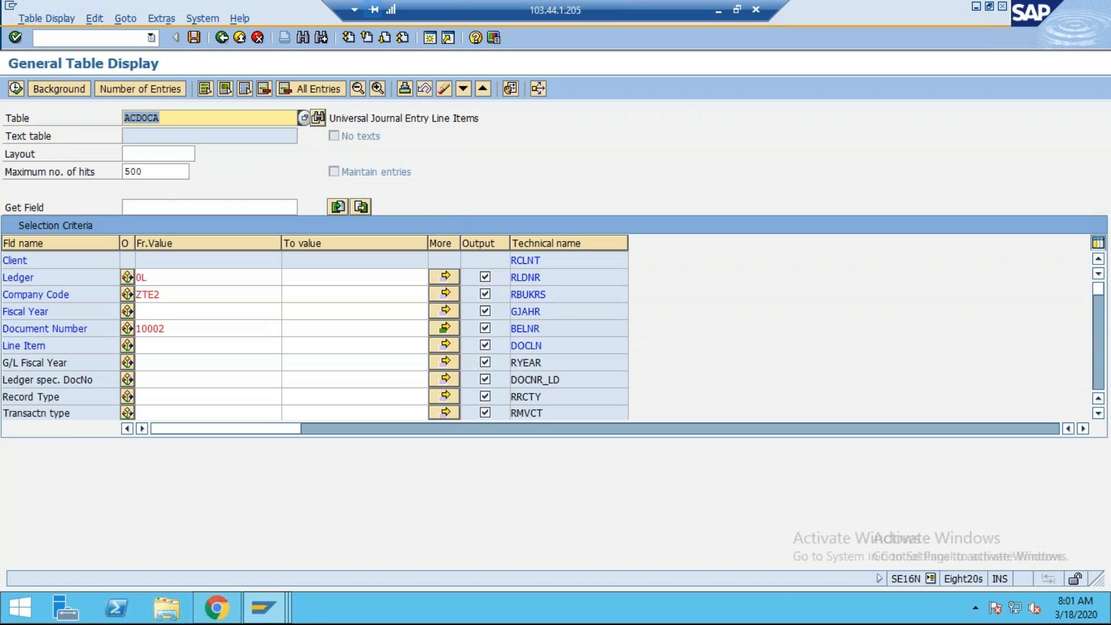
# - Run the ACDOCA selection and examine the document numbers and reference documents of the 10002 and 20002 entries
pyautogui.click(15, 88)
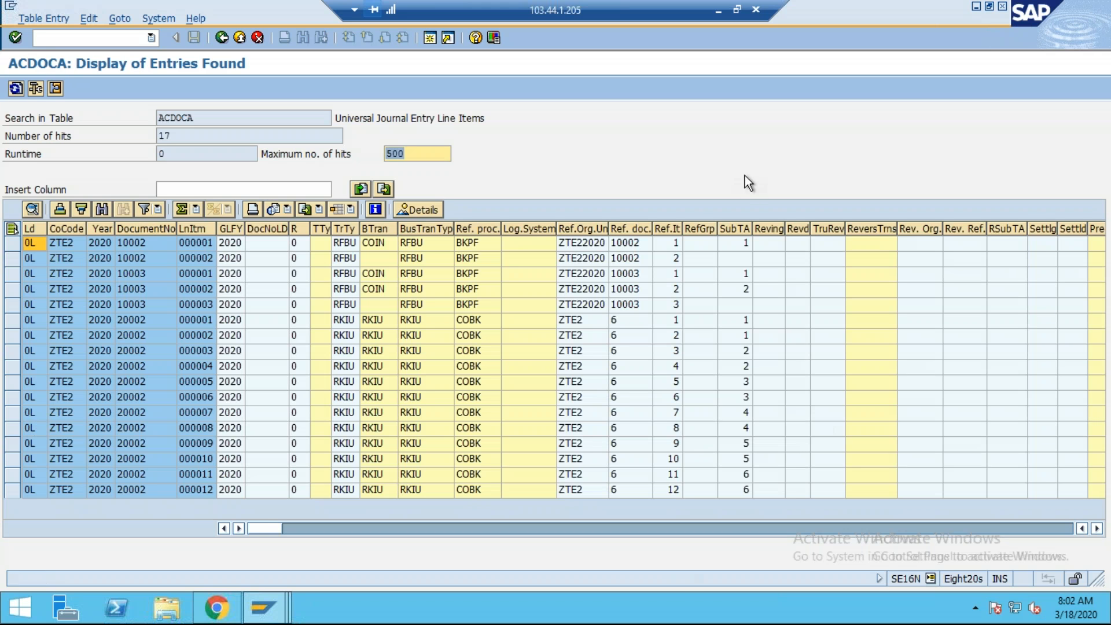
pyautogui.click(148, 249)
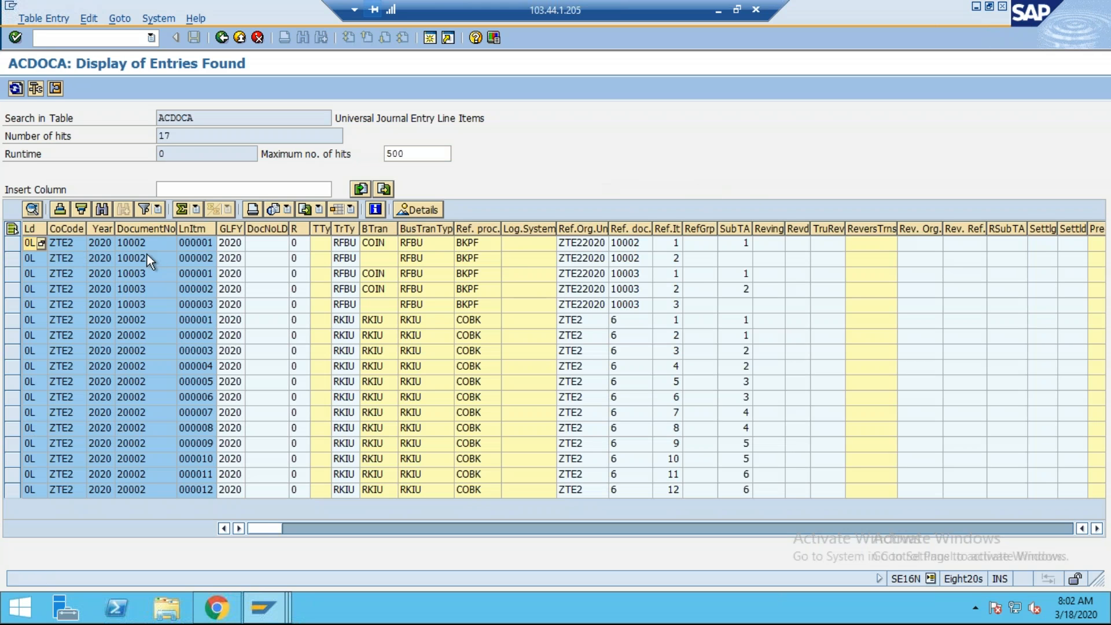
pyautogui.click(631, 248)
pyautogui.click(141, 324)
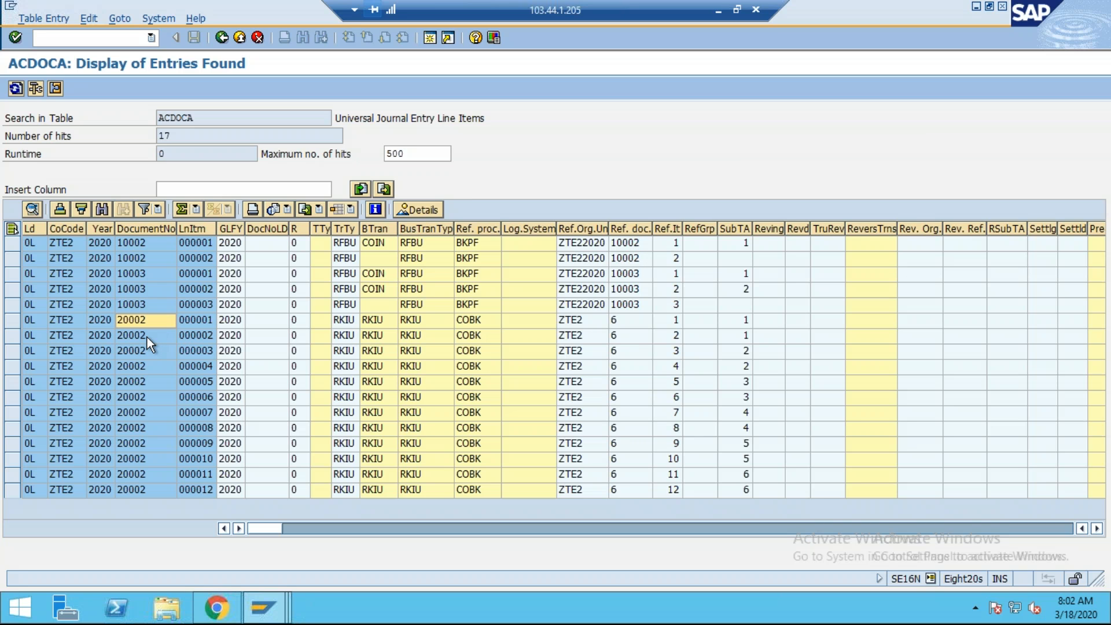
# - Examine how reference document 6 links to document 20002 in the ACDOCA entries
pyautogui.click(630, 324)
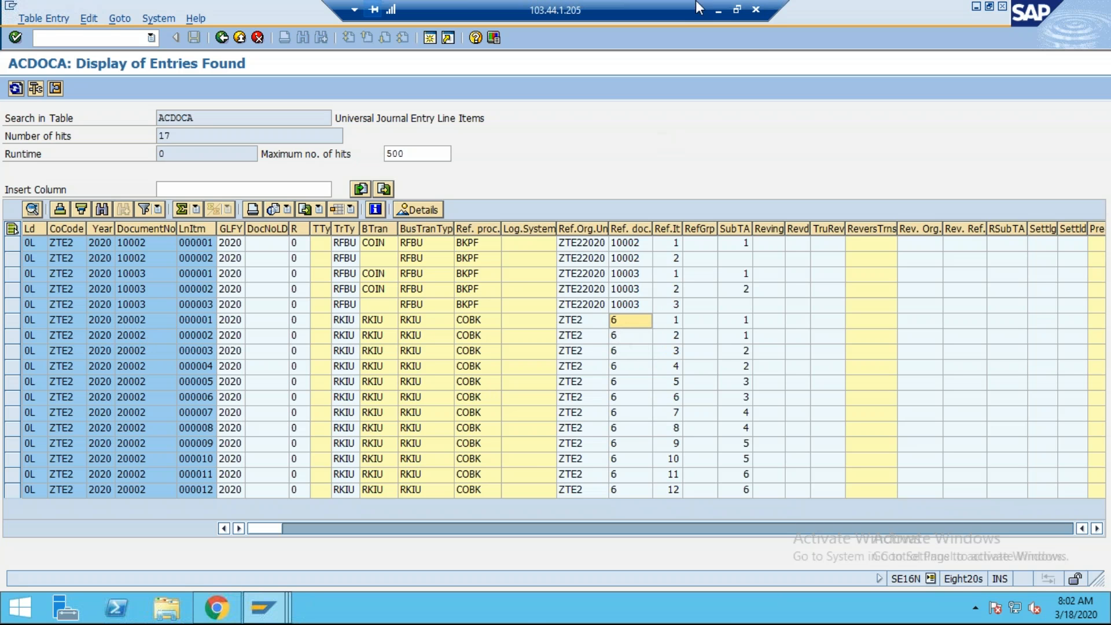
pyautogui.click(737, 9)
pyautogui.click(745, 30)
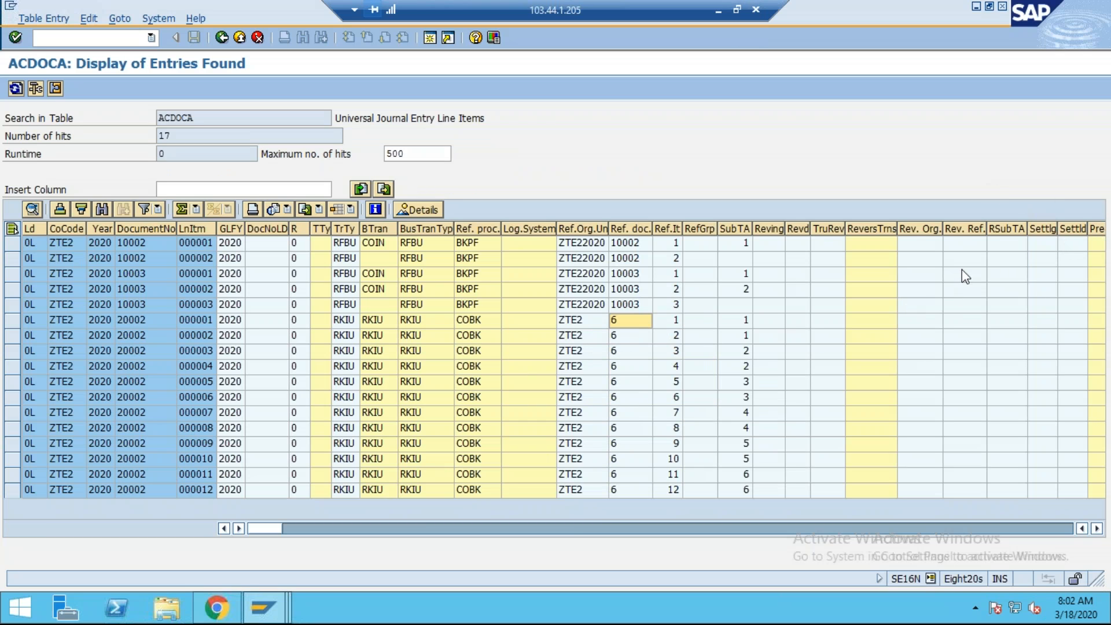
pyautogui.moveTo(676, 317)
pyautogui.mouseDown()
pyautogui.moveTo(382, 335)
pyautogui.moveTo(196, 315)
pyautogui.moveTo(153, 358)
pyautogui.moveTo(246, 376)
pyautogui.mouseUp()
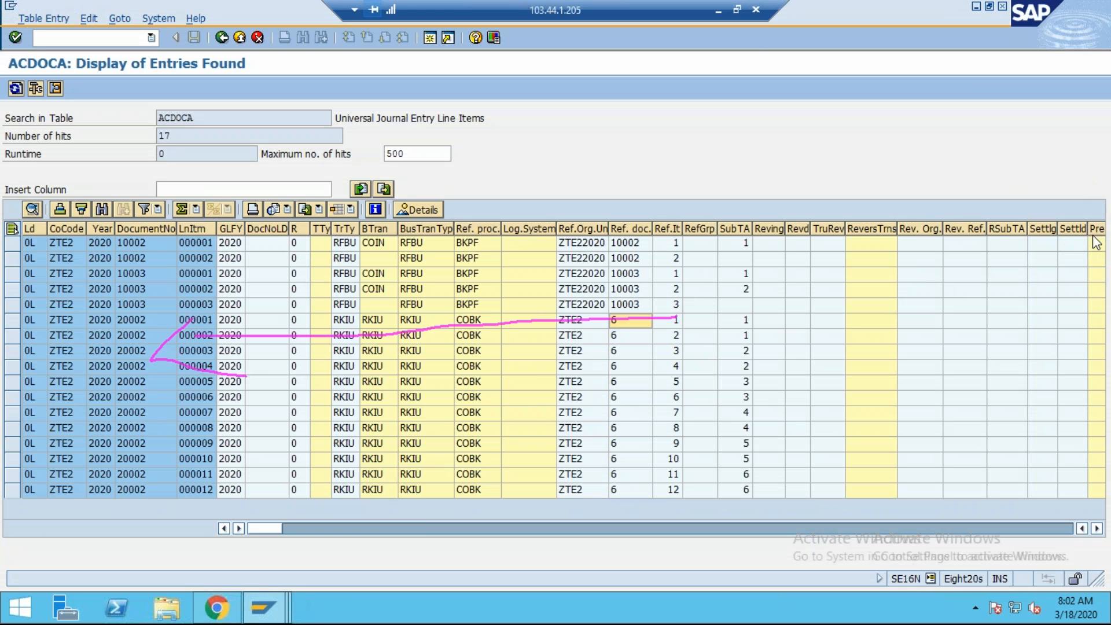
pyautogui.click(998, 347)
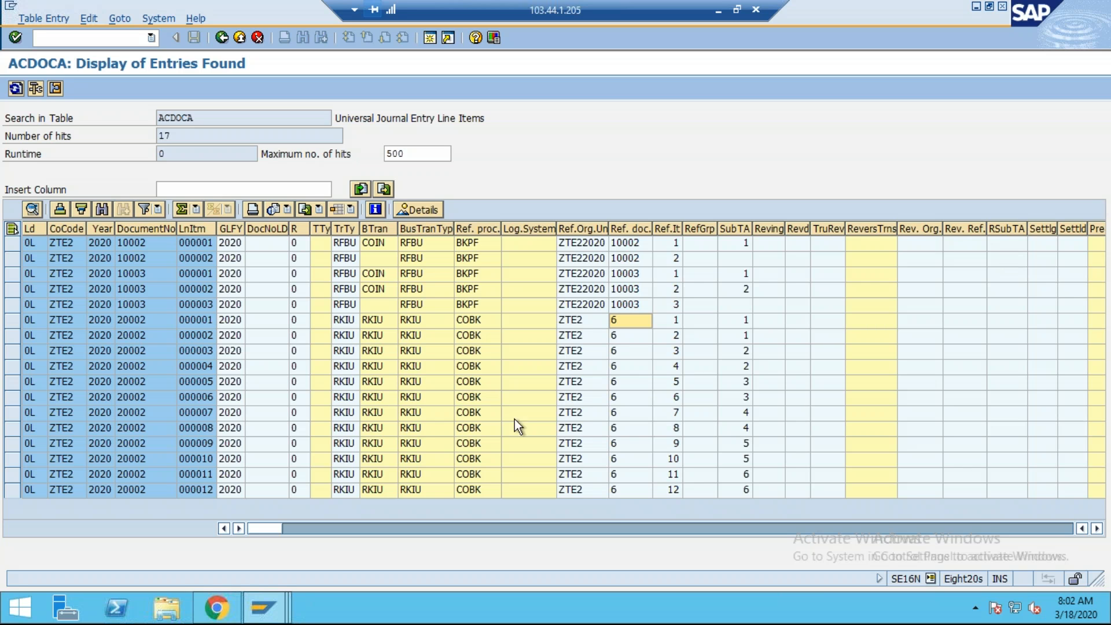
# - Check the Factory Wages and Factory Electricity postings in the cost center line items session, and return to its selection screen
pyautogui.moveTo(263, 608)
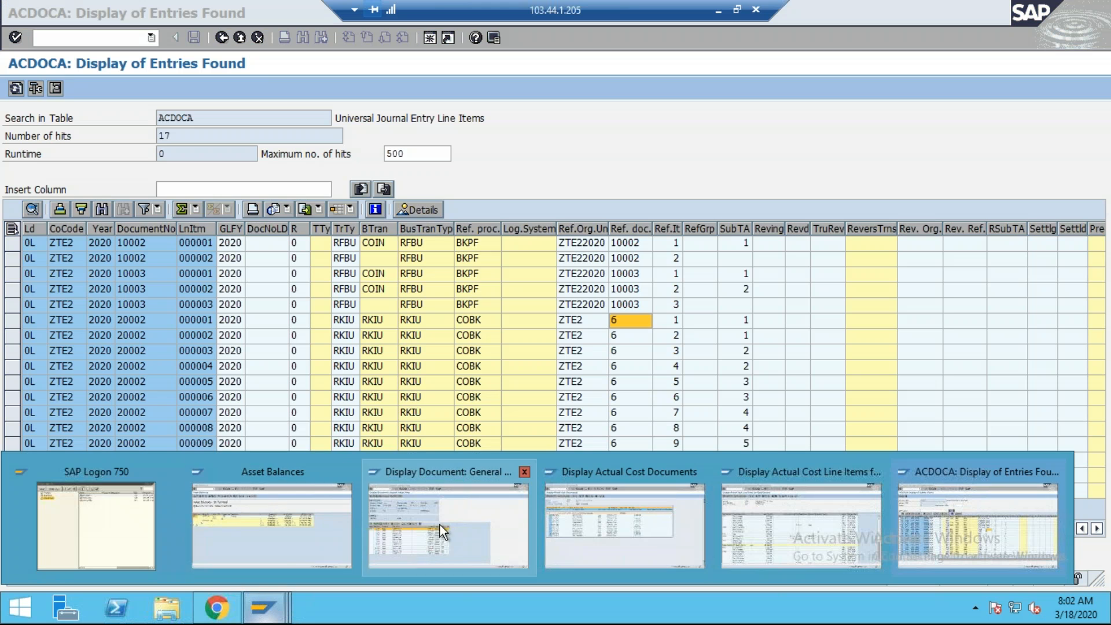
pyautogui.click(811, 500)
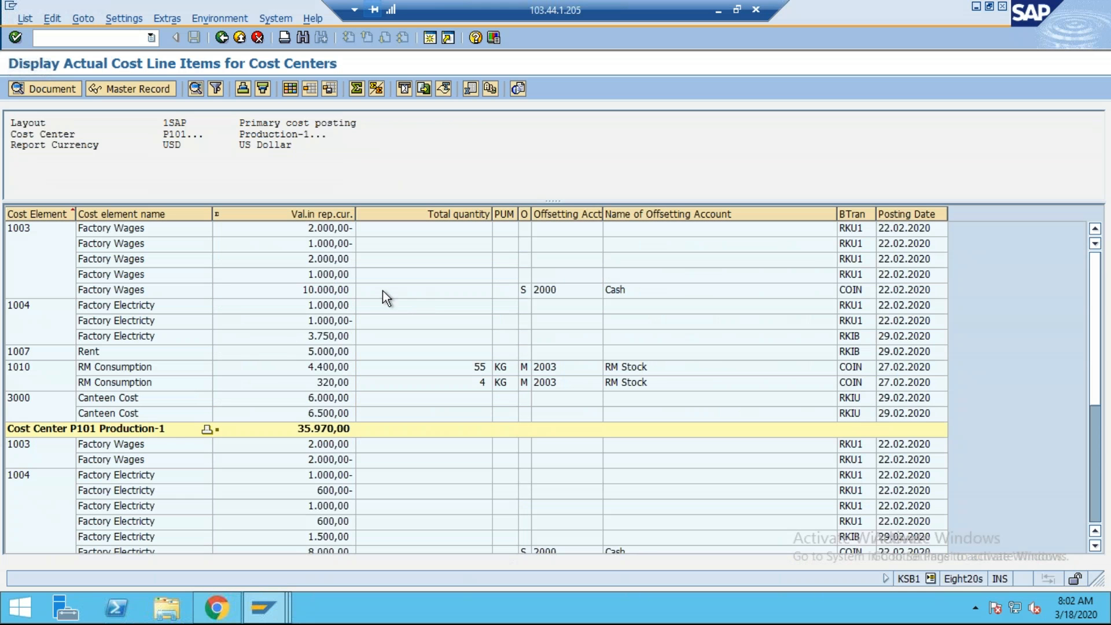
pyautogui.click(114, 233)
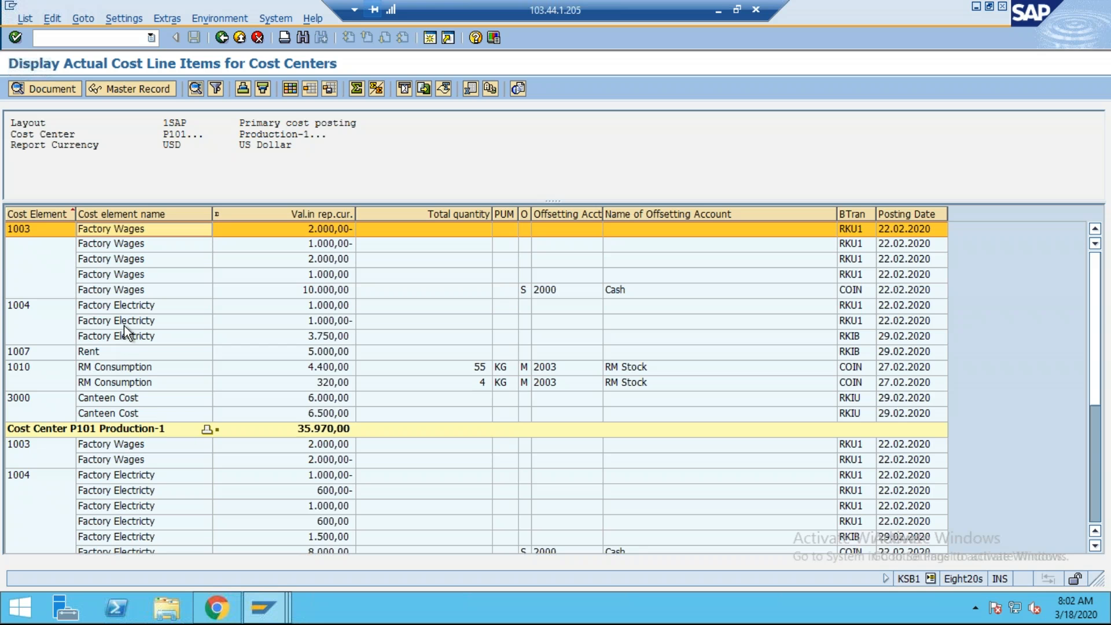
pyautogui.click(155, 304)
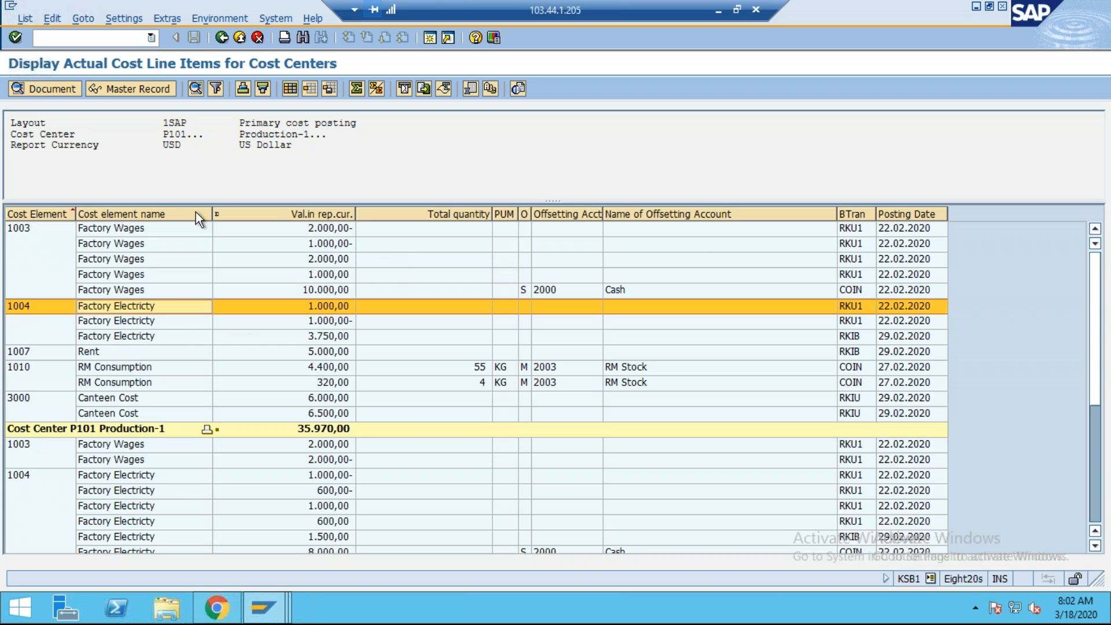
pyautogui.click(220, 37)
pyautogui.click(223, 285)
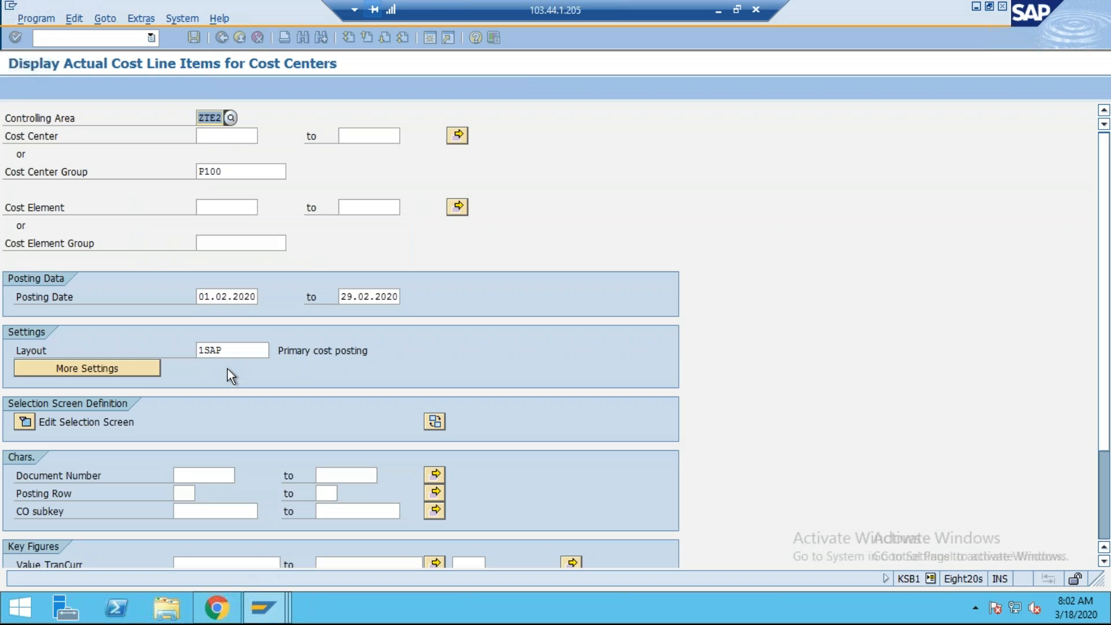
# - Switch to the Display Actual Cost Documents session, start transaction FB03 there, and display document 10003
pyautogui.click(264, 608)
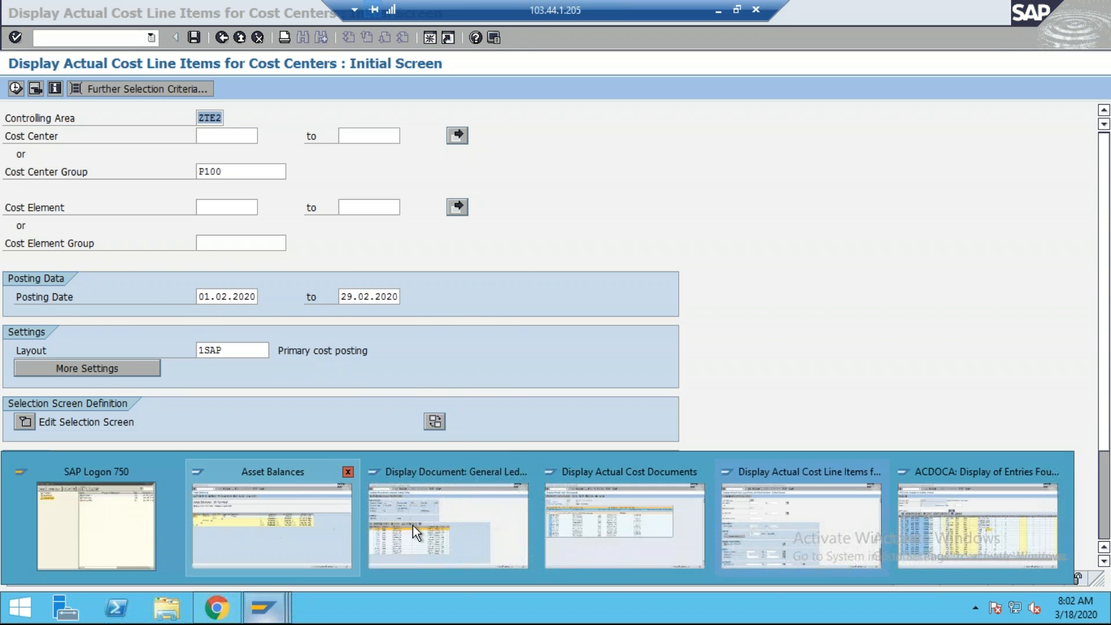
pyautogui.click(438, 518)
pyautogui.click(264, 607)
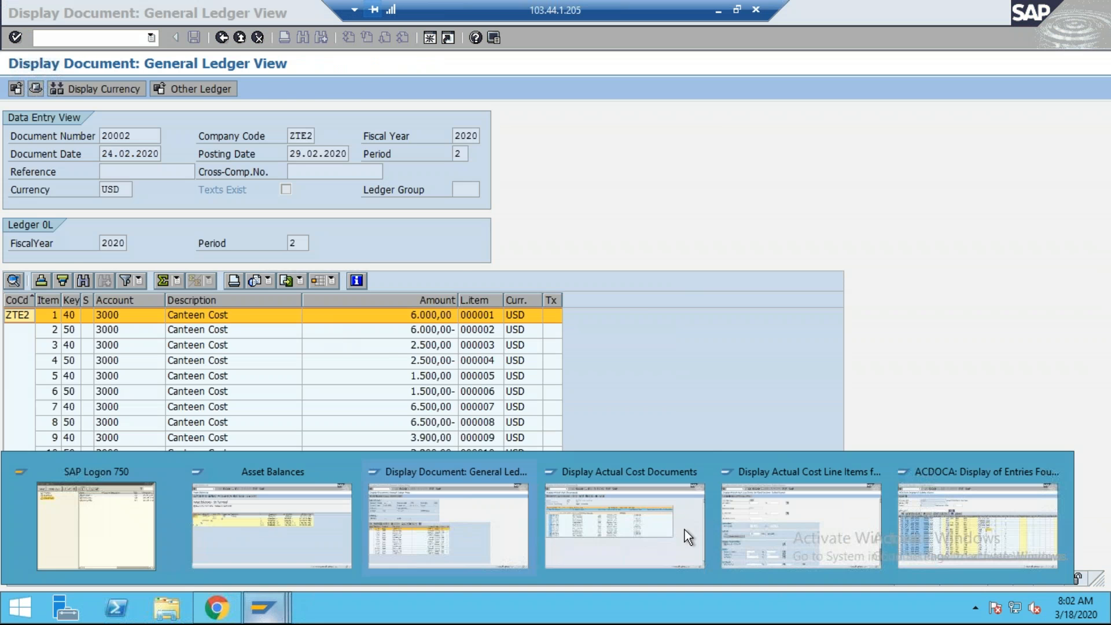
pyautogui.click(649, 498)
pyautogui.write('/')
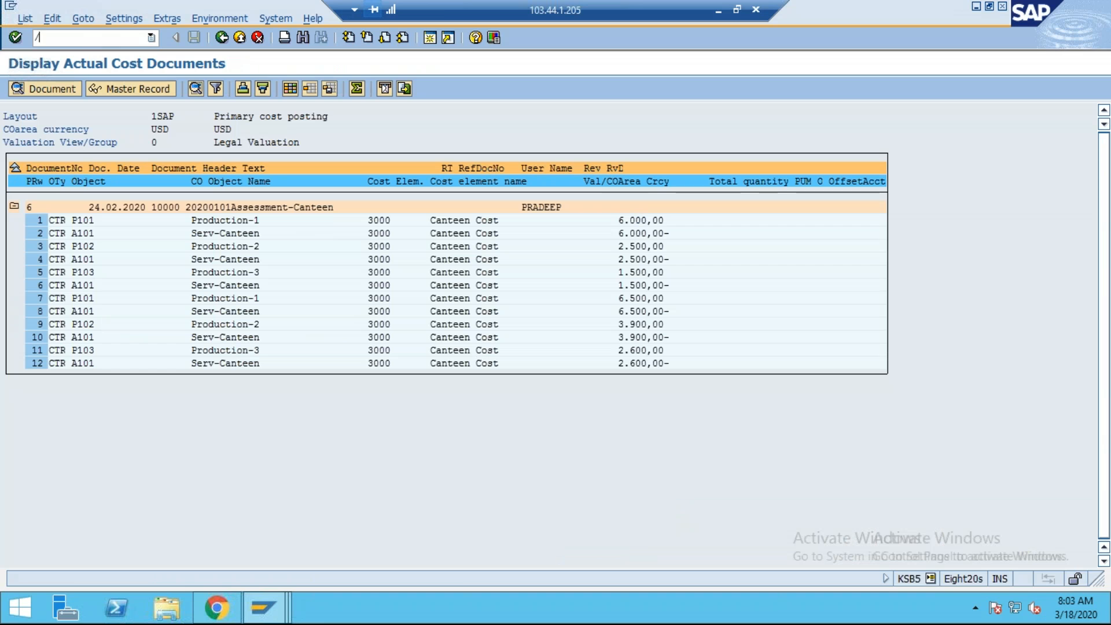
pyautogui.write('NFB03')
pyautogui.press('Return')
pyautogui.write('10003')
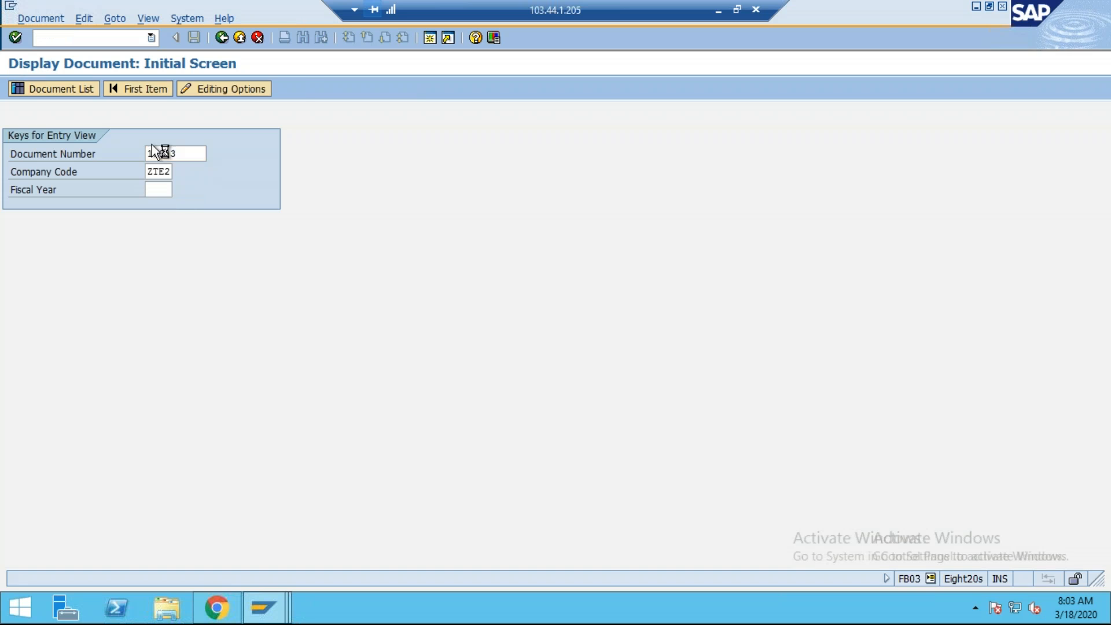
pyautogui.press('Return')
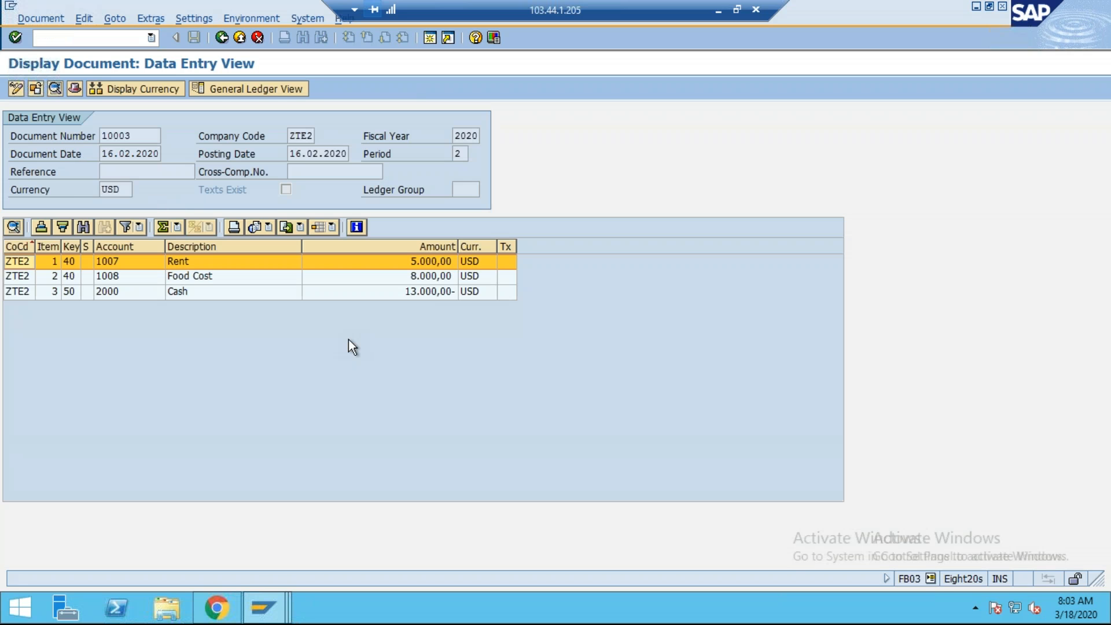
# - View document 10003 in the General Ledger View and return to its Data Entry View
pyautogui.click(252, 86)
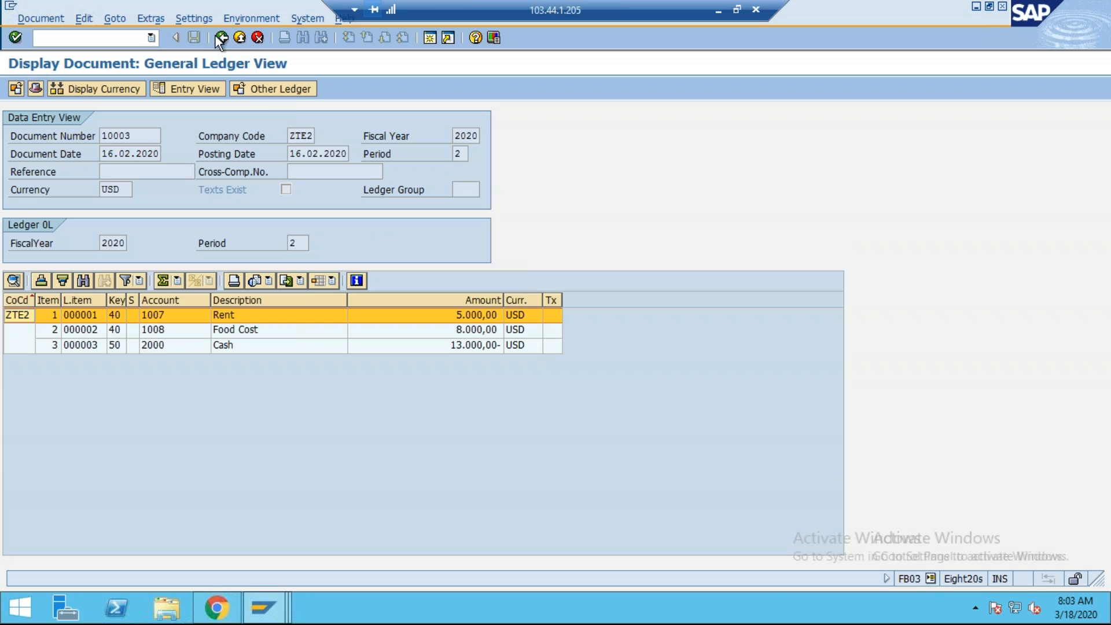
pyautogui.click(221, 37)
pyautogui.press('Return')
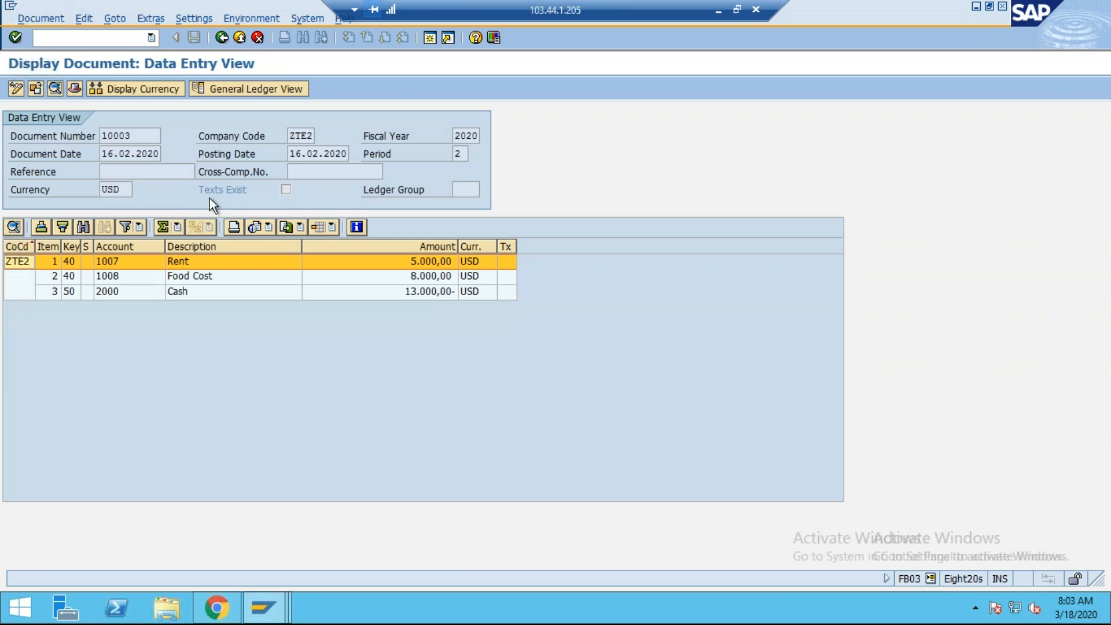
# - Check document 20002 in its own session, switch to Paint, and add the note "10002 & 10003" beside ACDOCA
pyautogui.click(270, 618)
pyautogui.click(487, 542)
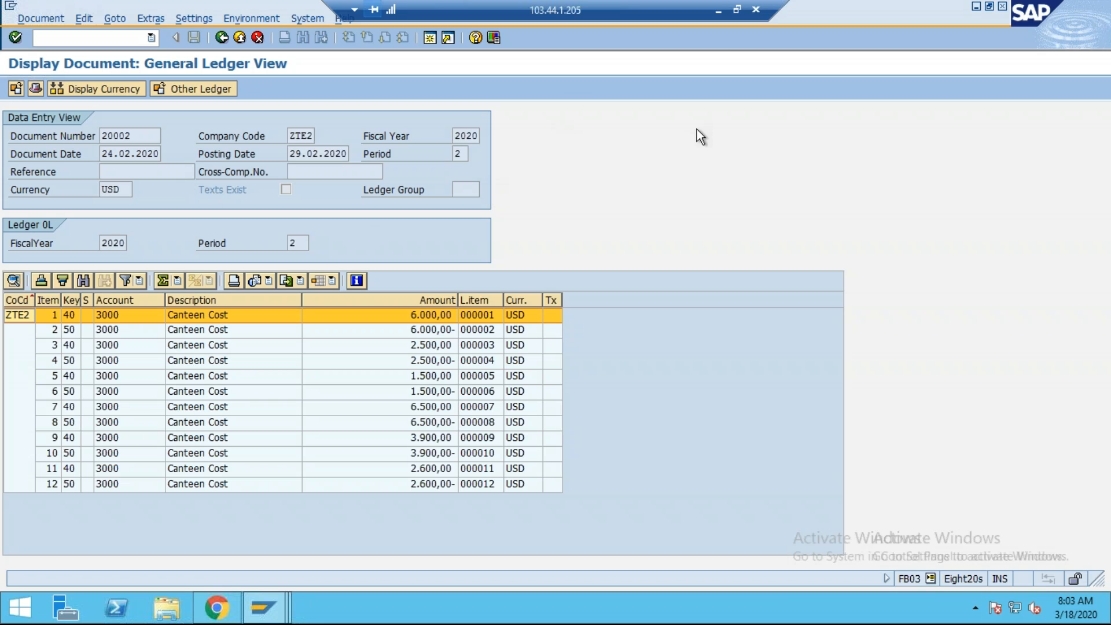
pyautogui.click(718, 11)
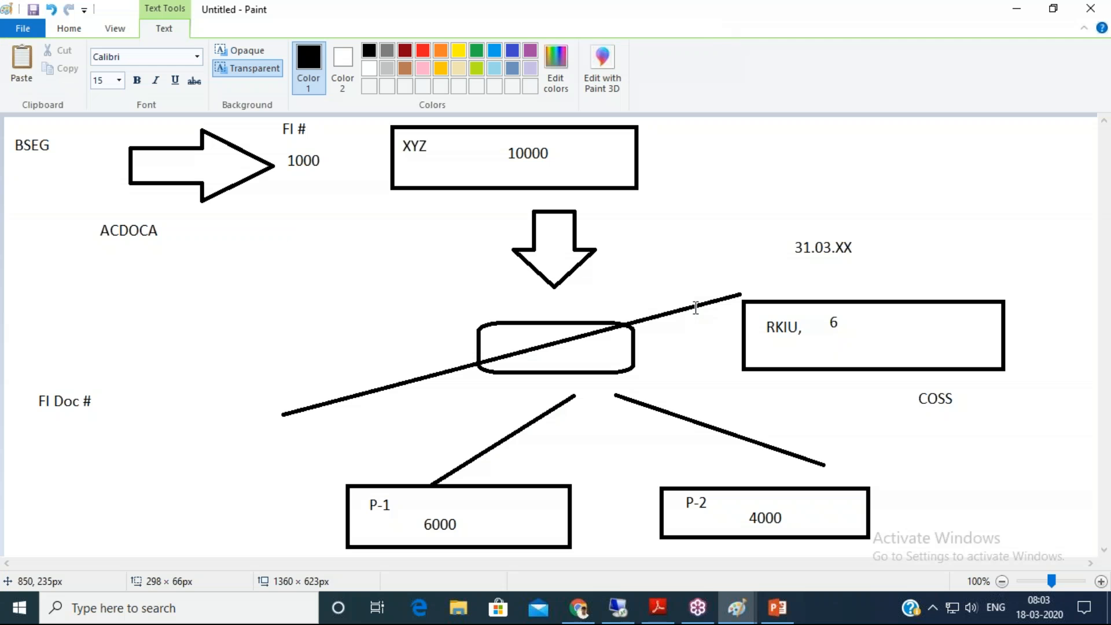
pyautogui.click(732, 332)
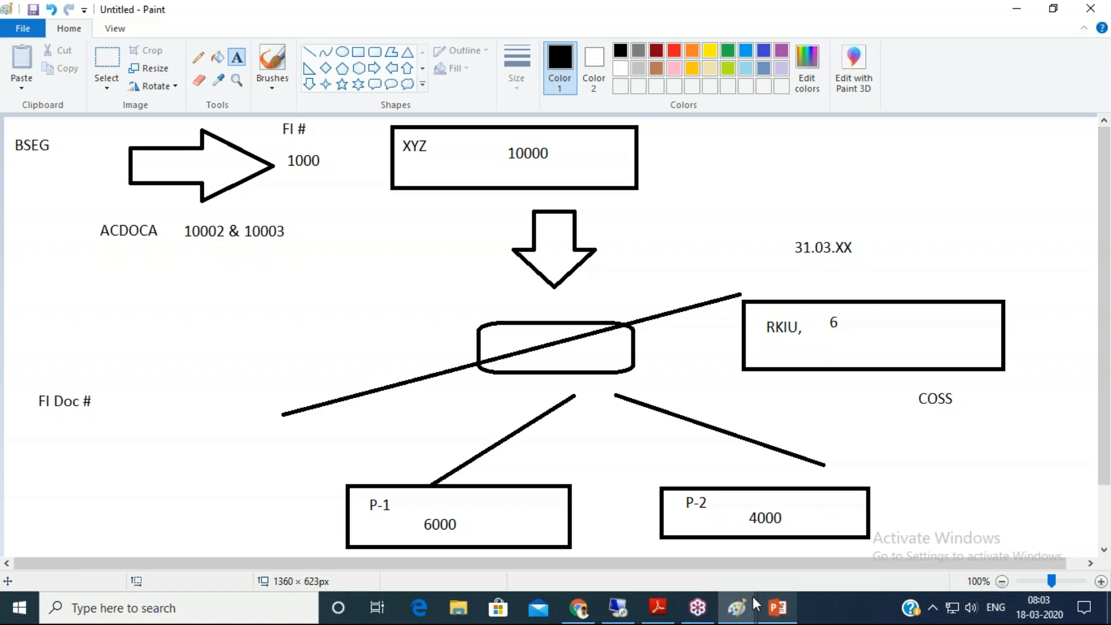
# - Switch back to the remote desktop and end all open SAP sessions with the command /nex
pyautogui.click(618, 607)
pyautogui.write('/nex')
pyautogui.press('Return')
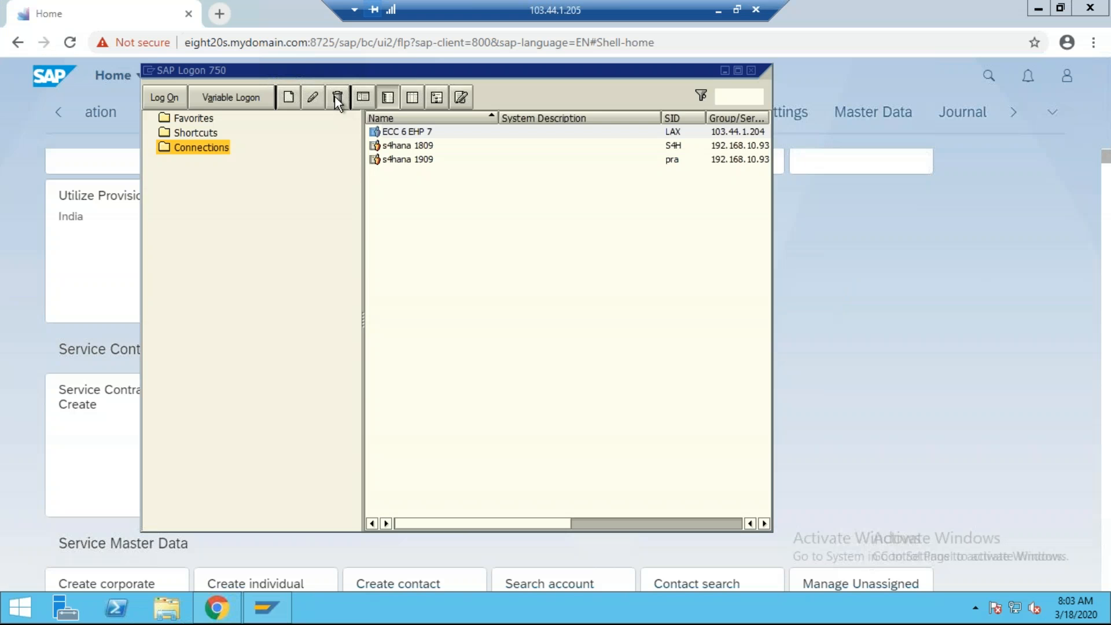
# - Log on to the ECC 6 EHP 7 system using the stored user name and the account password
pyautogui.doubleClick(444, 133)
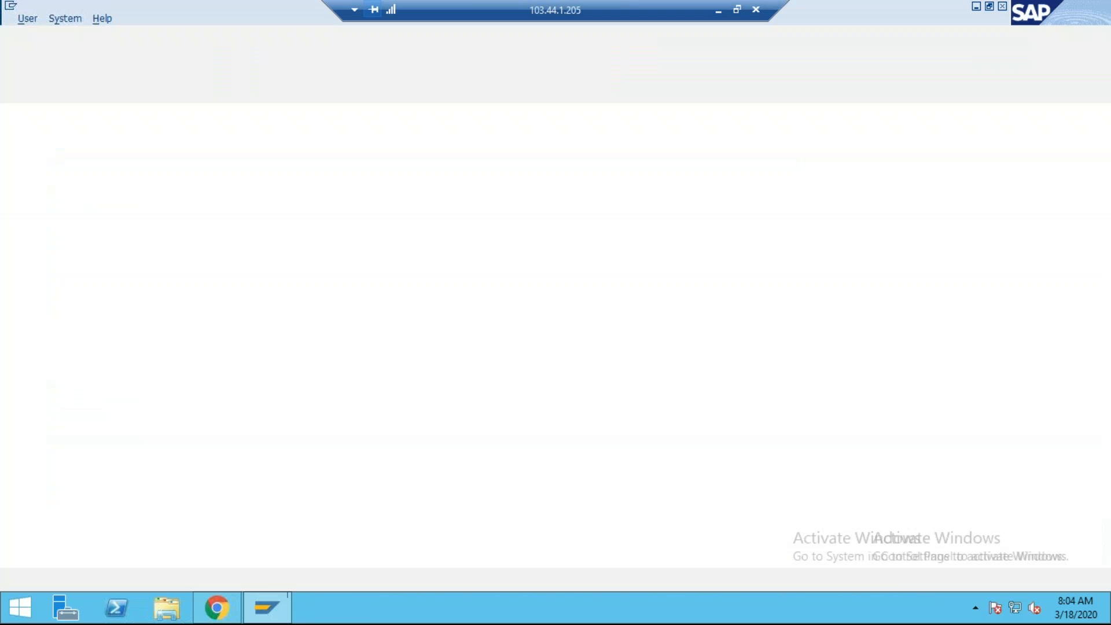
pyautogui.write('p')
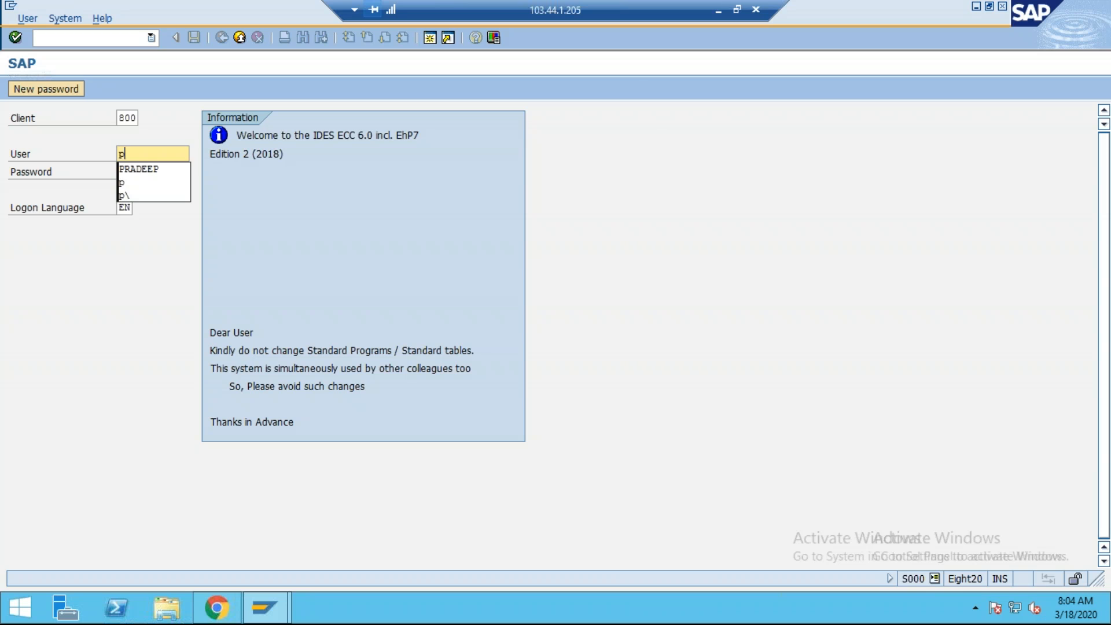
pyautogui.press('Down')
pyautogui.press('Tab')
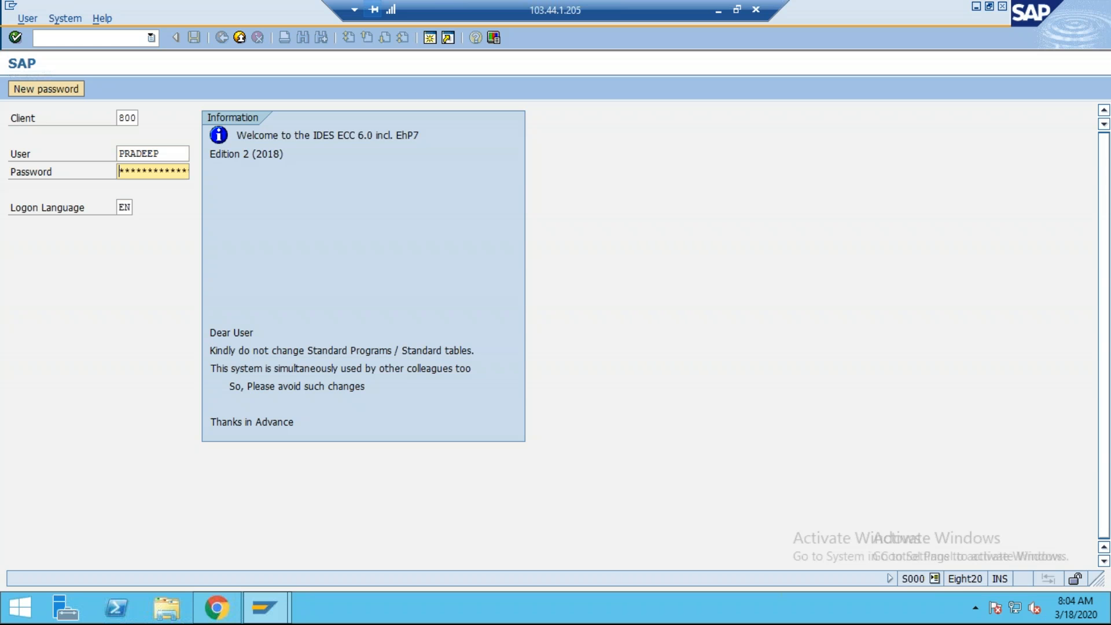
pyautogui.press('Return')
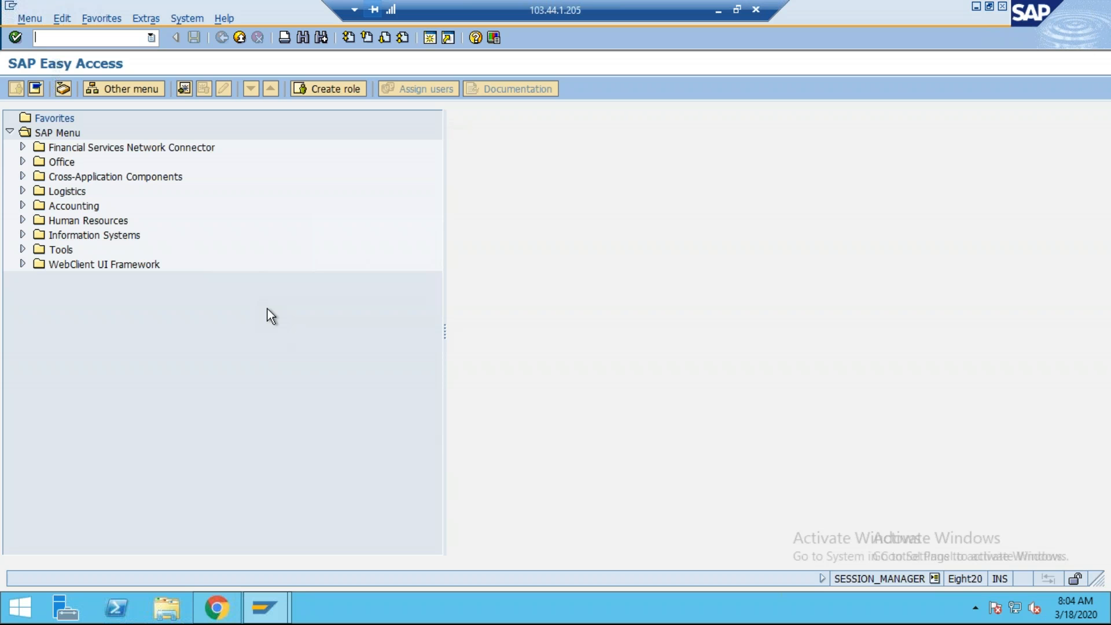
# - Open the G/L Account Line Item Display with transaction FBL3N and set the company code to TY06
pyautogui.write('fb03')
pyautogui.press('Return')
pyautogui.click(69, 36)
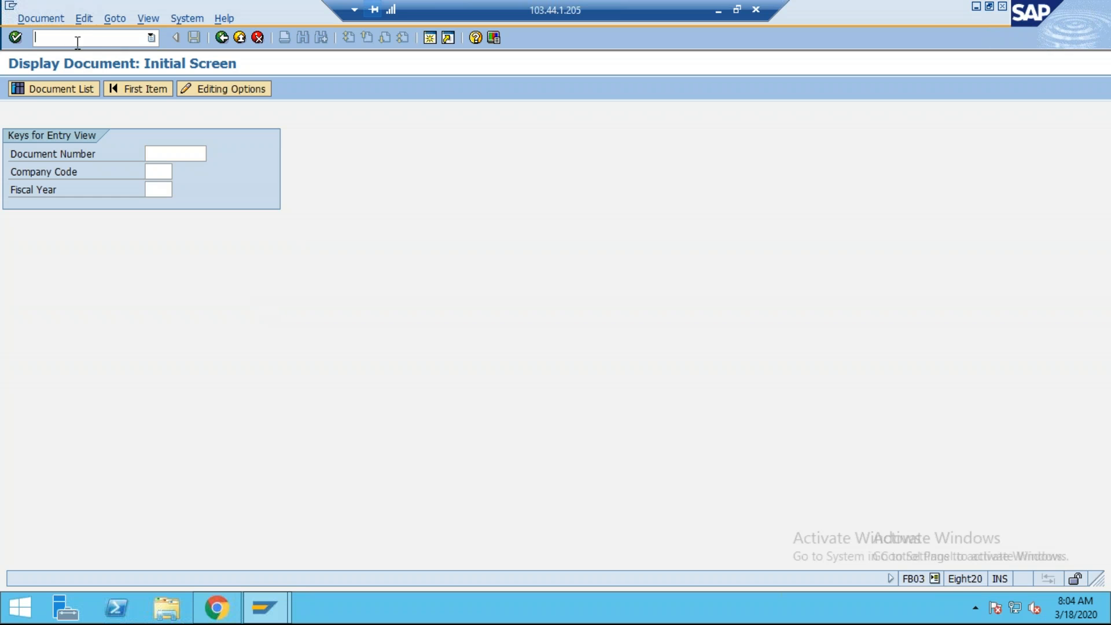
pyautogui.write('/nfbl3n')
pyautogui.press('Return')
pyautogui.click(202, 154)
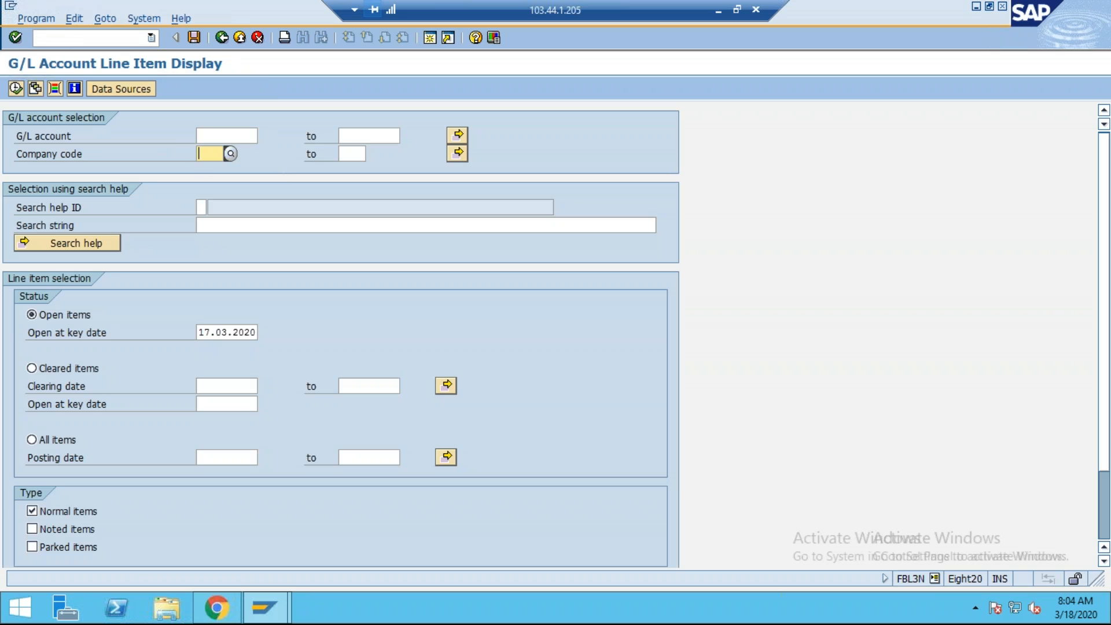
pyautogui.write('ty06')
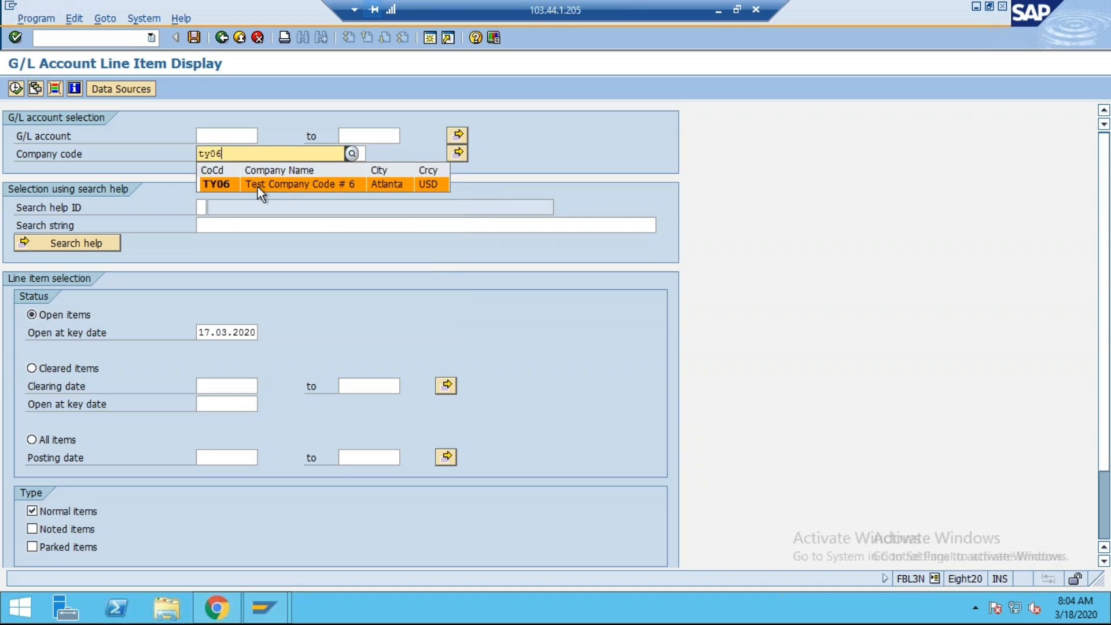
pyautogui.click(258, 187)
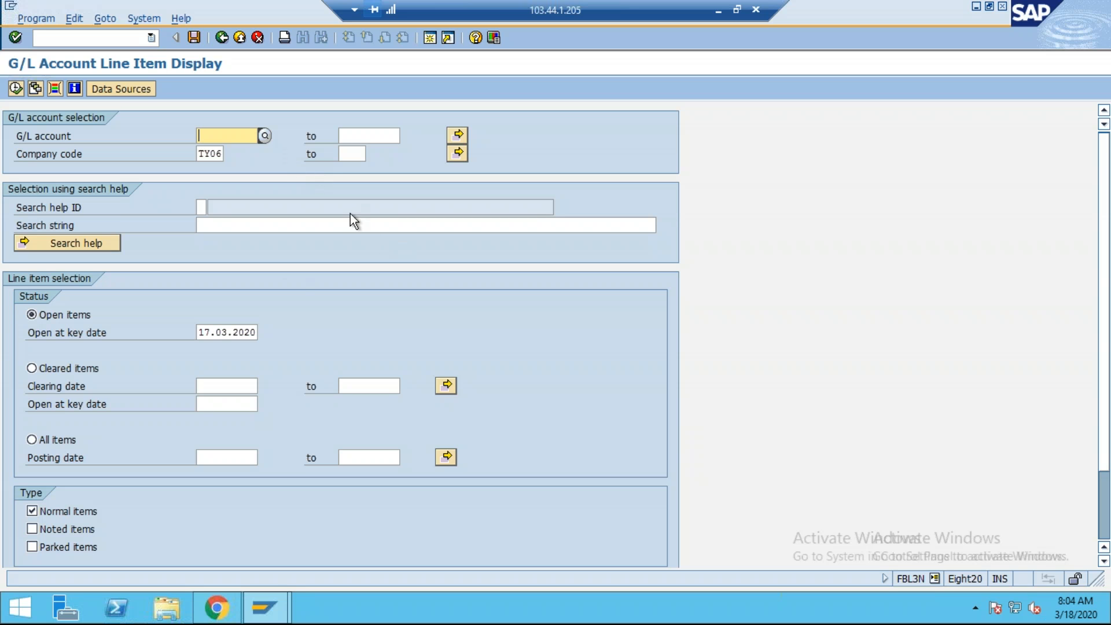
# - Search the G/L accounts of chart of accounts TY06 and select account 1006, RM Consumption
pyautogui.click(266, 138)
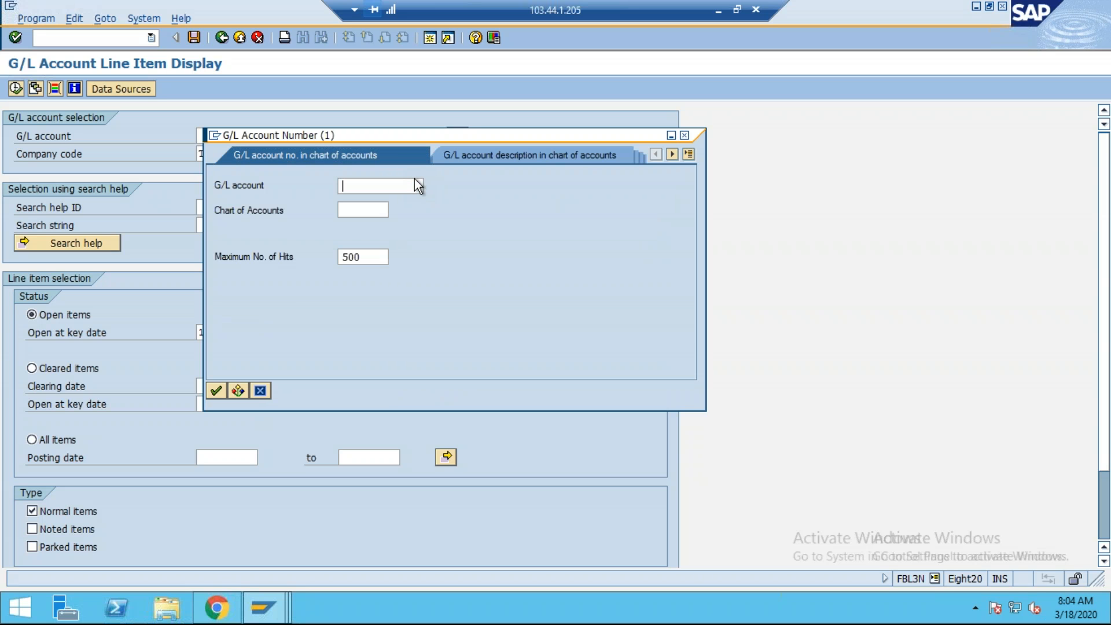
pyautogui.press('Tab')
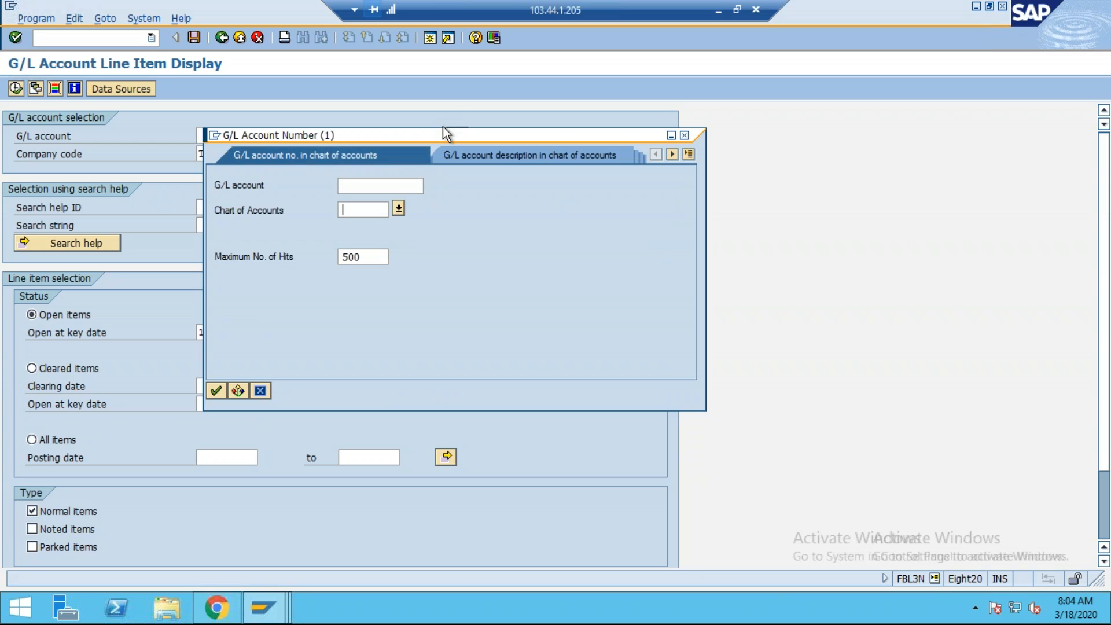
pyautogui.write('te')
pyautogui.press('BackSpace')
pyautogui.press('BackSpace')
pyautogui.write('ty06')
pyautogui.press('Return')
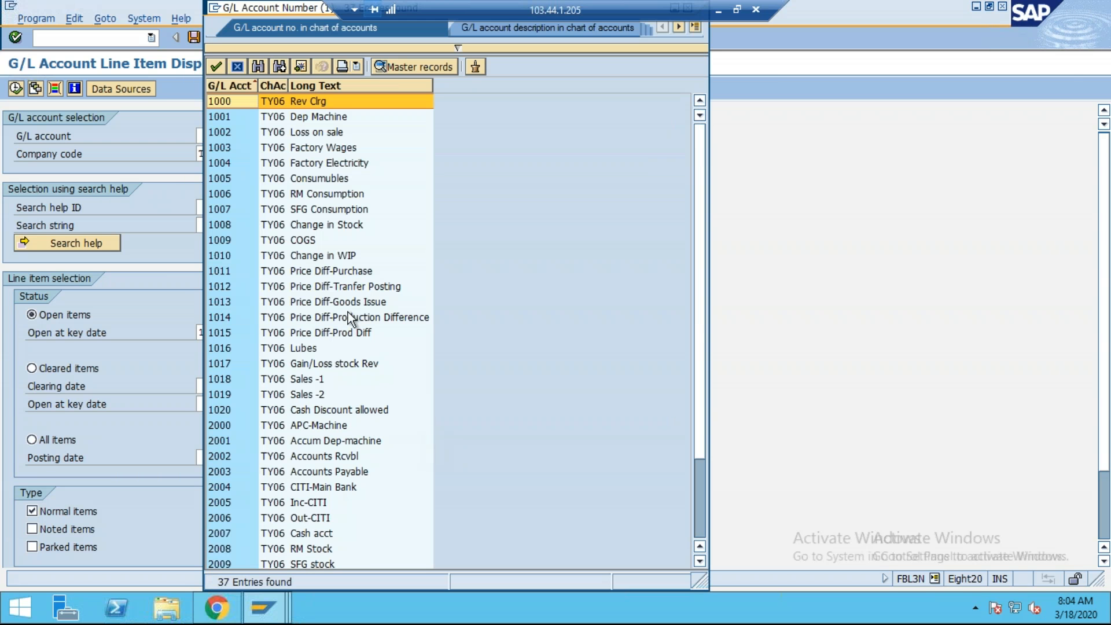
pyautogui.doubleClick(332, 195)
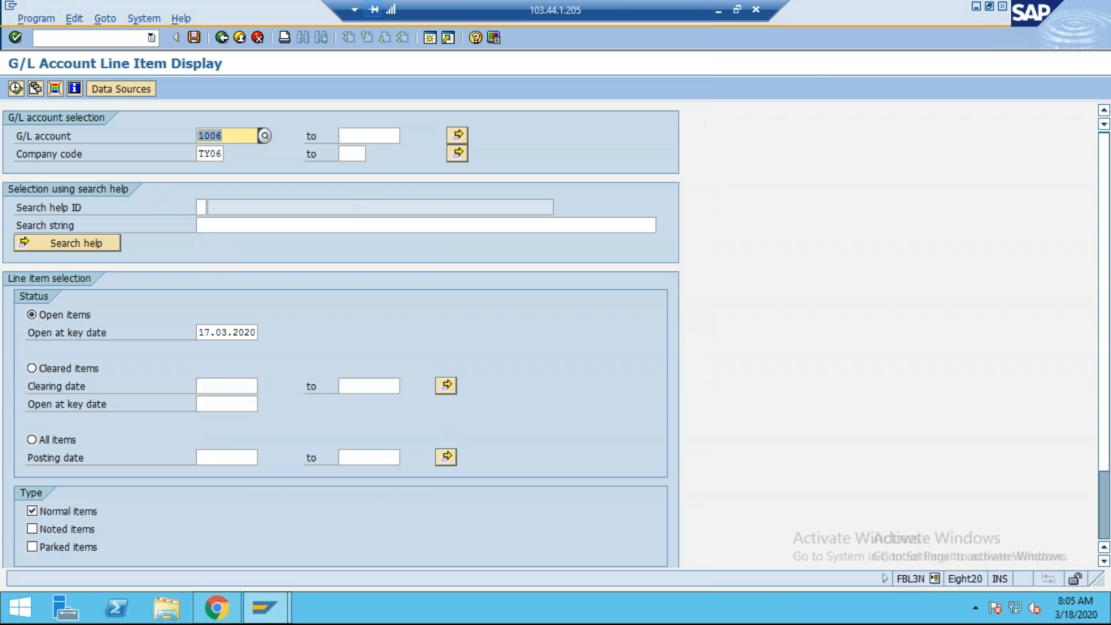
# - Run the line item report, open the 02.01.2020 line item of document 10002, and examine its order assignment
pyautogui.click(15, 88)
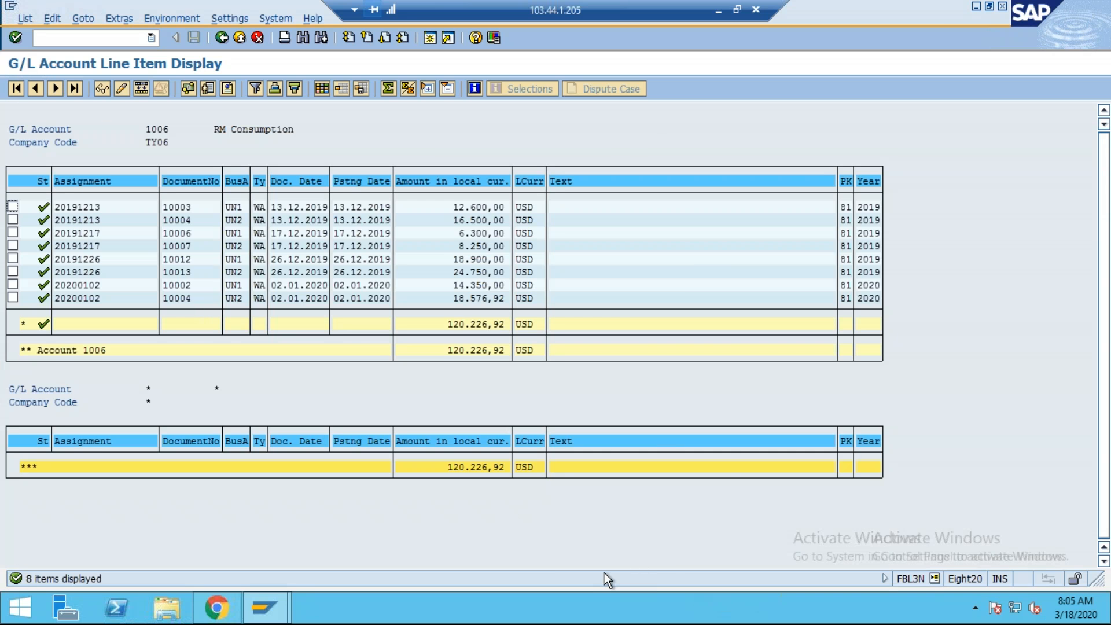
pyautogui.doubleClick(492, 286)
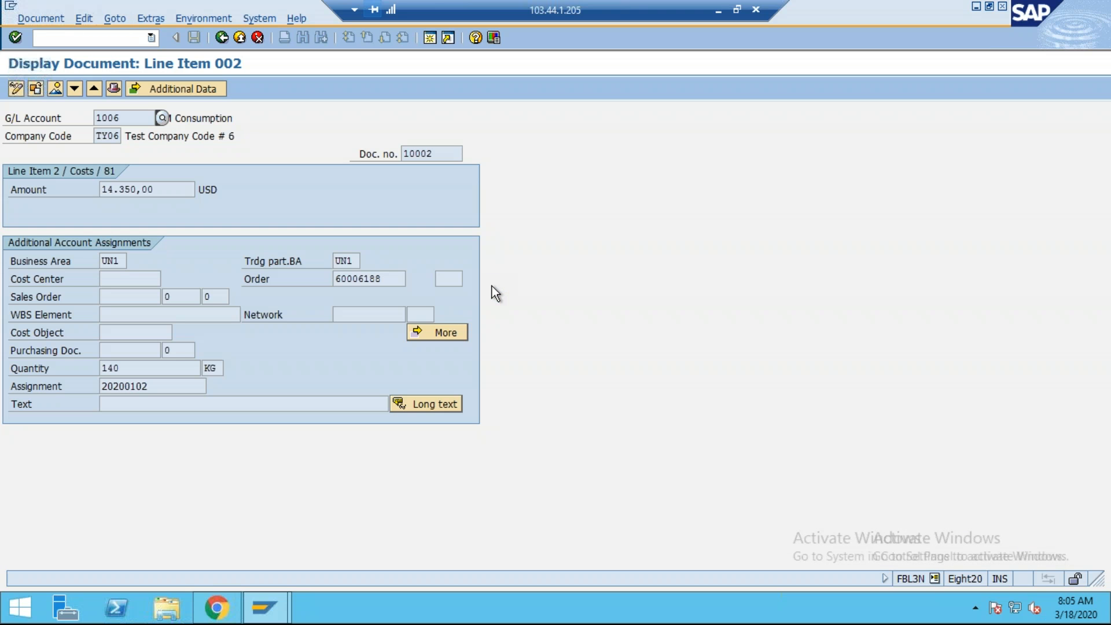
pyautogui.moveTo(395, 280); pyautogui.dragTo(7, 287)
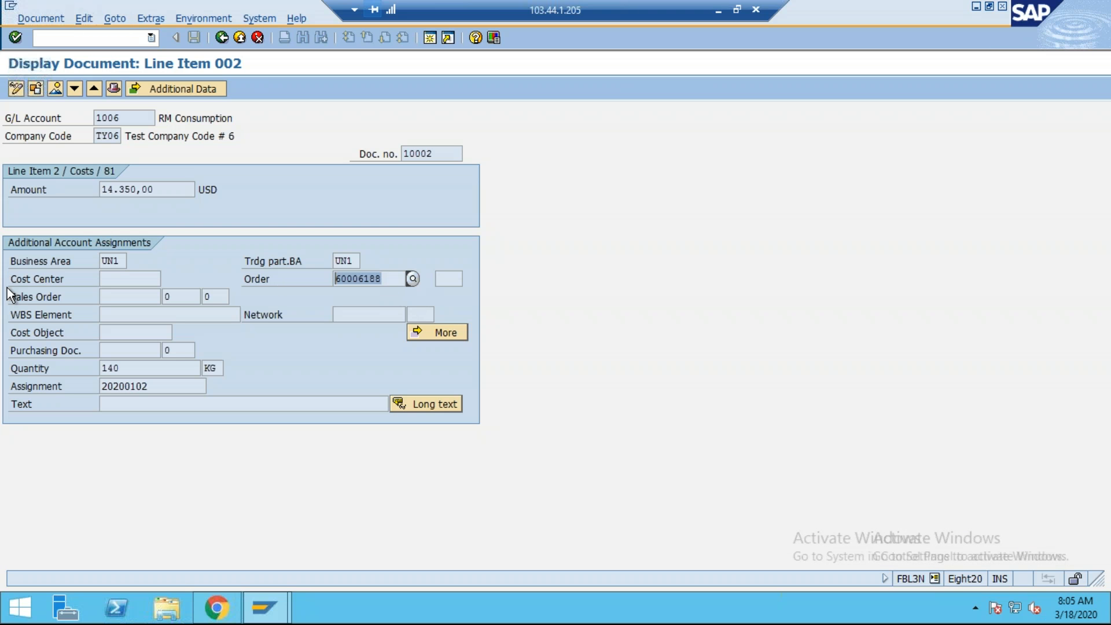
# - Display the original material document behind the line item of document 10002, examine its order assignment, and return to the line item
pyautogui.click(216, 20)
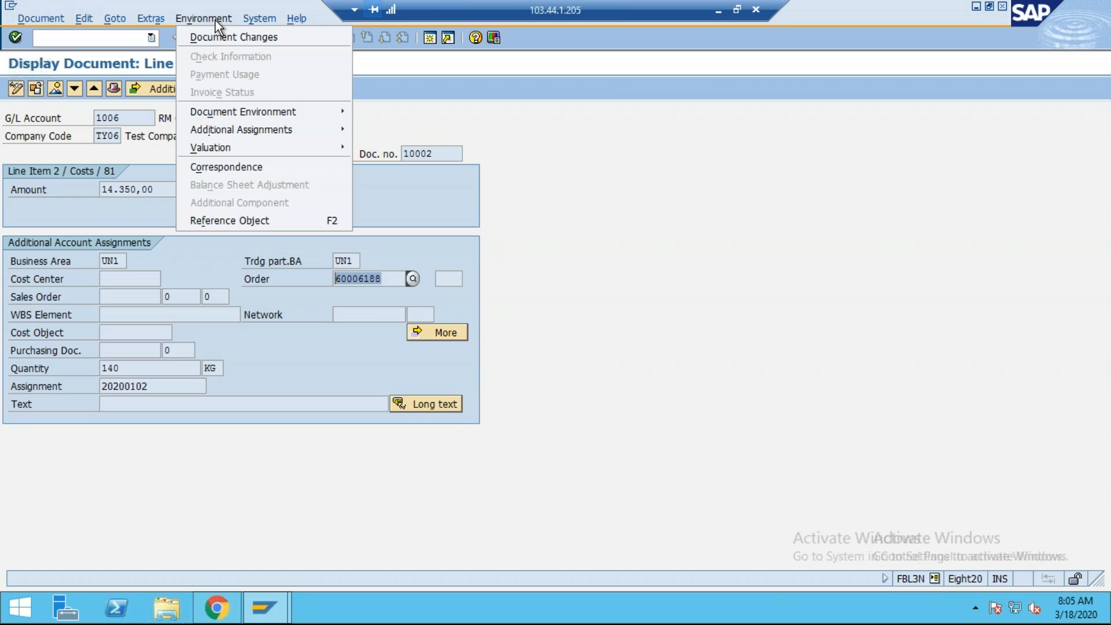
pyautogui.moveTo(313, 110)
pyautogui.click(422, 111)
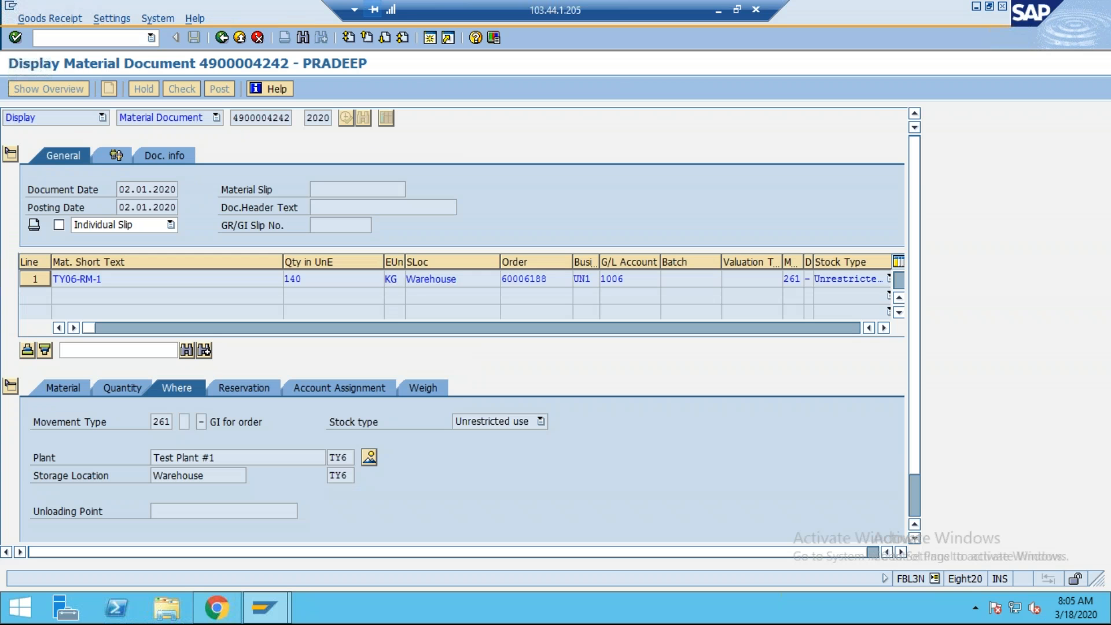
pyautogui.click(222, 38)
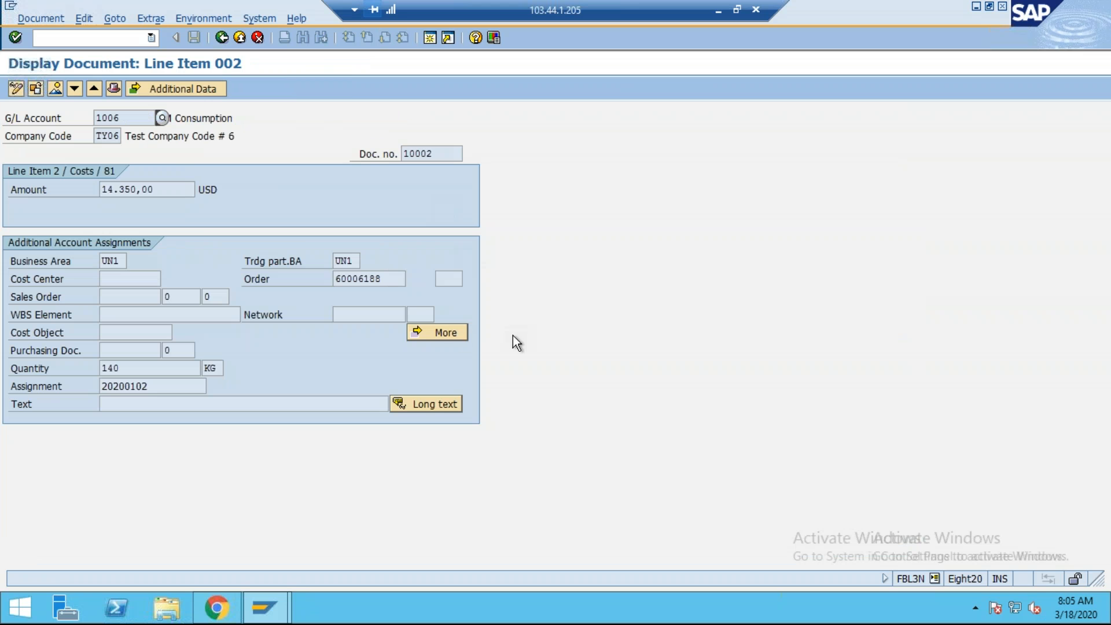
# - List the accounting documents belonging to document 10002, compare them with the allocation diagram in Paint, and close the list
pyautogui.click(213, 18)
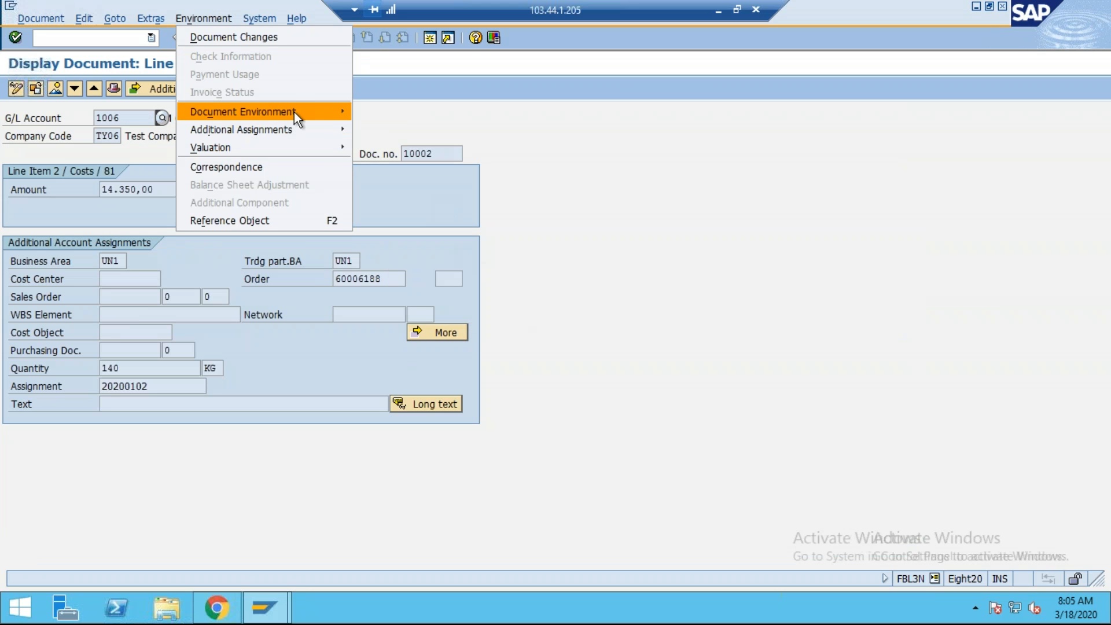
pyautogui.moveTo(294, 112)
pyautogui.click(420, 127)
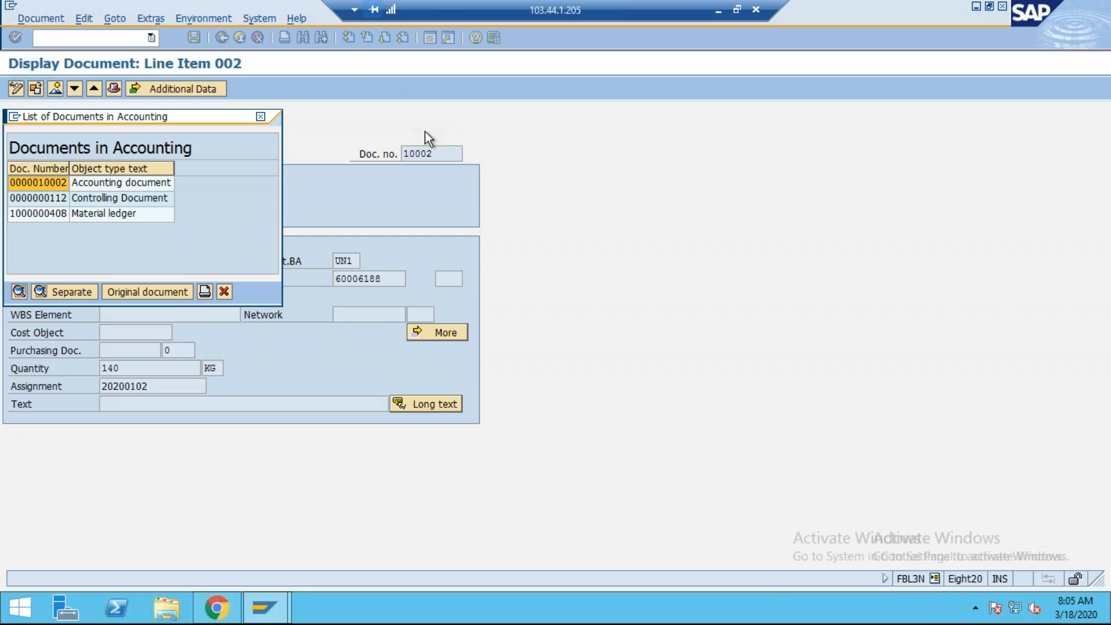
pyautogui.click(718, 11)
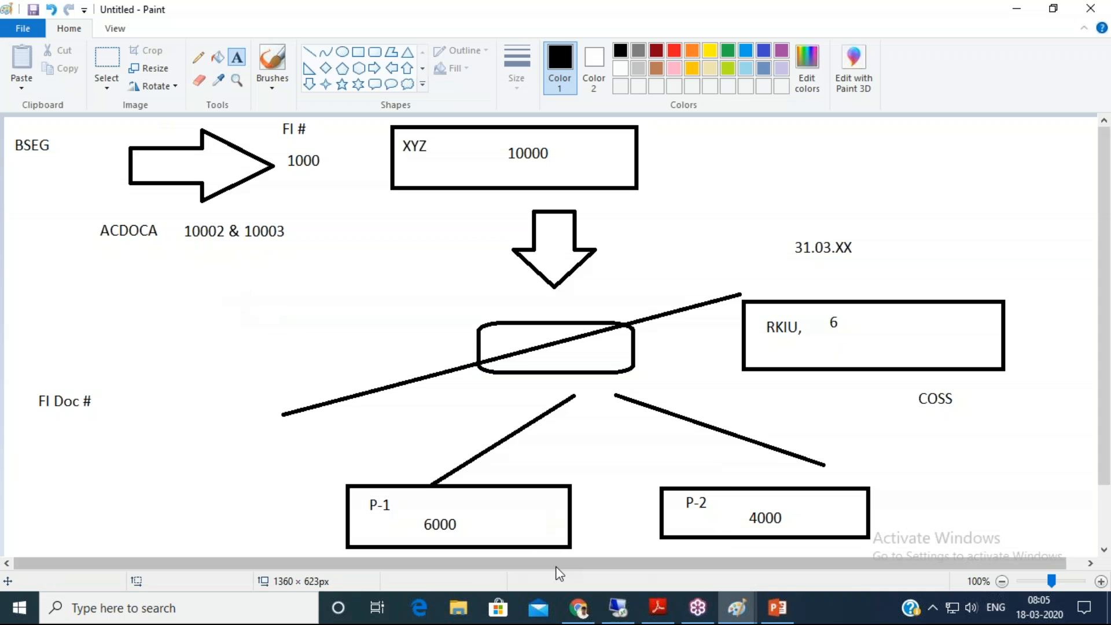
pyautogui.click(627, 607)
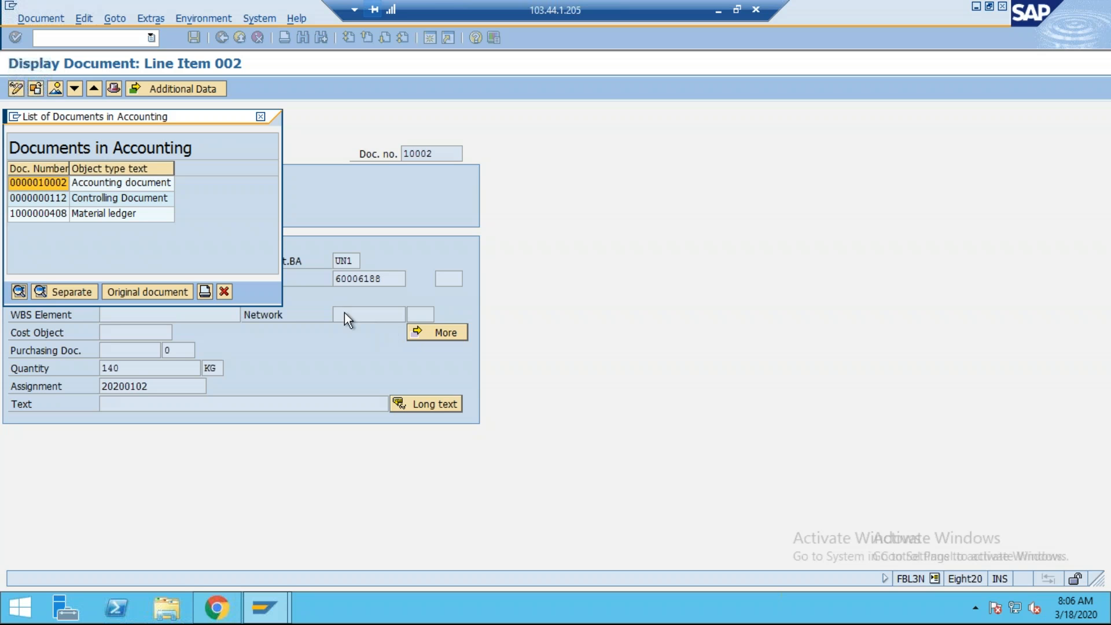
pyautogui.click(94, 215)
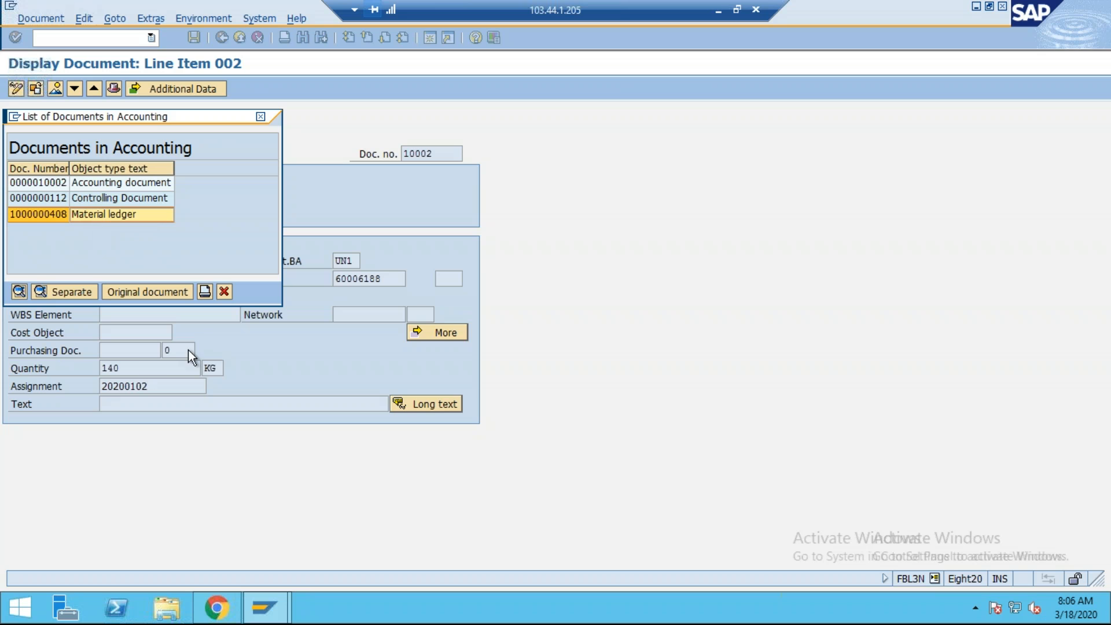
pyautogui.click(224, 291)
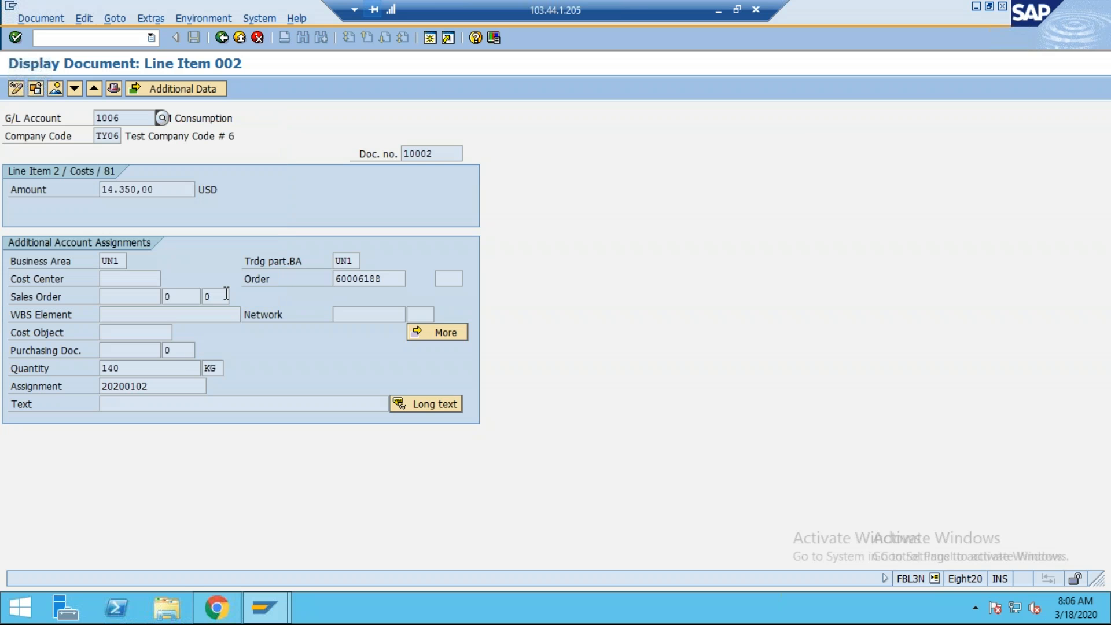
# - Log on to the s4hana 1909 system from SAP Logon using the stored user name and the account password
pyautogui.click(265, 607)
pyautogui.click(191, 526)
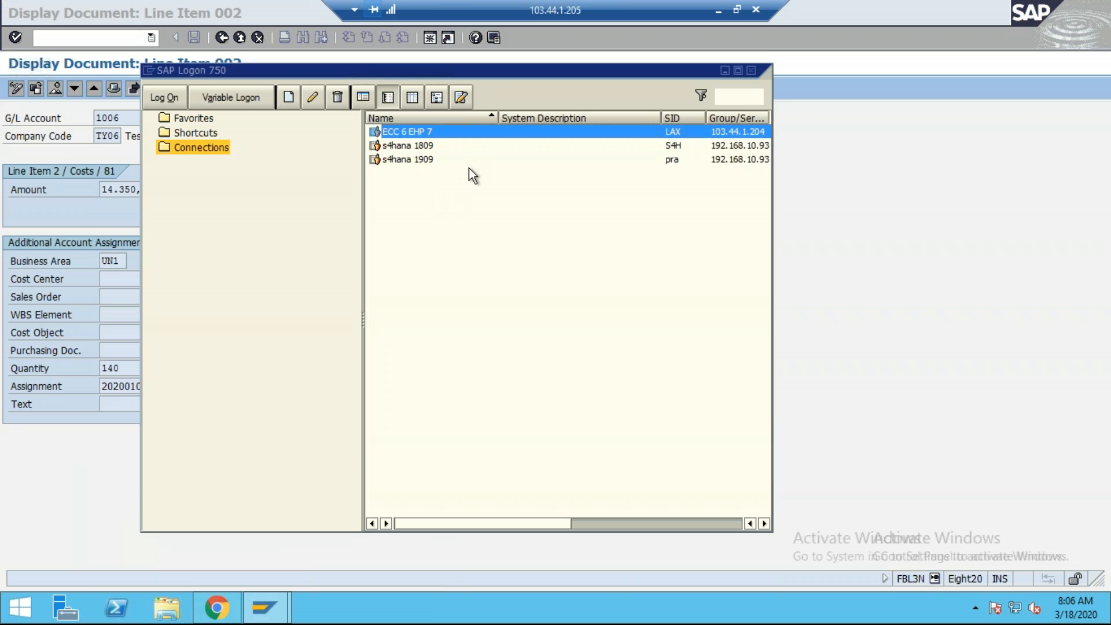
pyautogui.doubleClick(431, 160)
pyautogui.write('P')
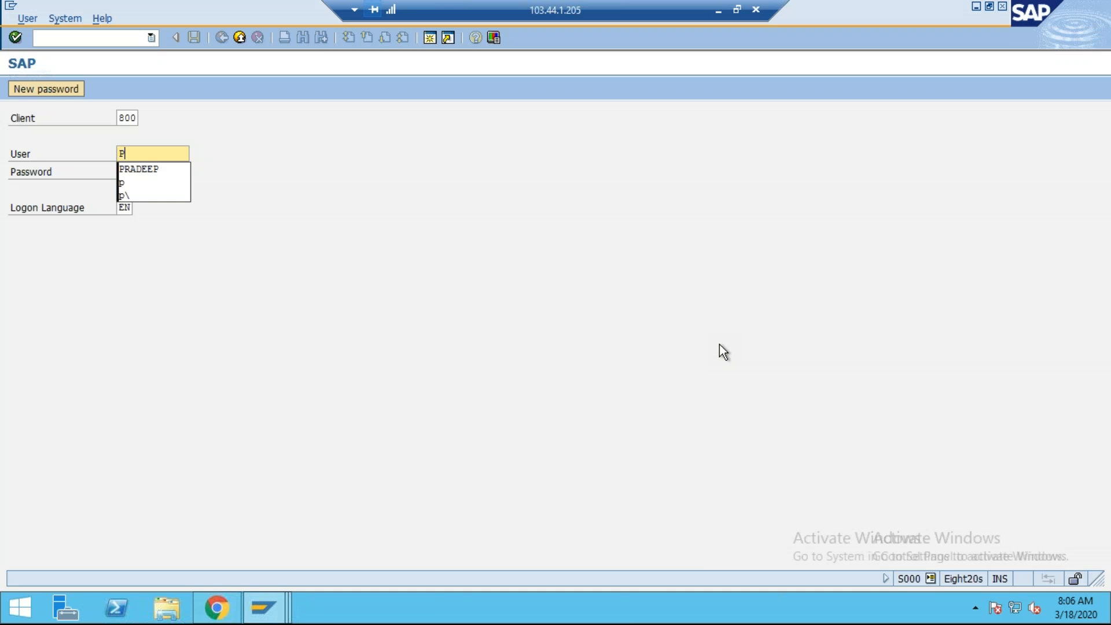
pyautogui.press('Down')
pyautogui.press('Tab')
pyautogui.write('*****')
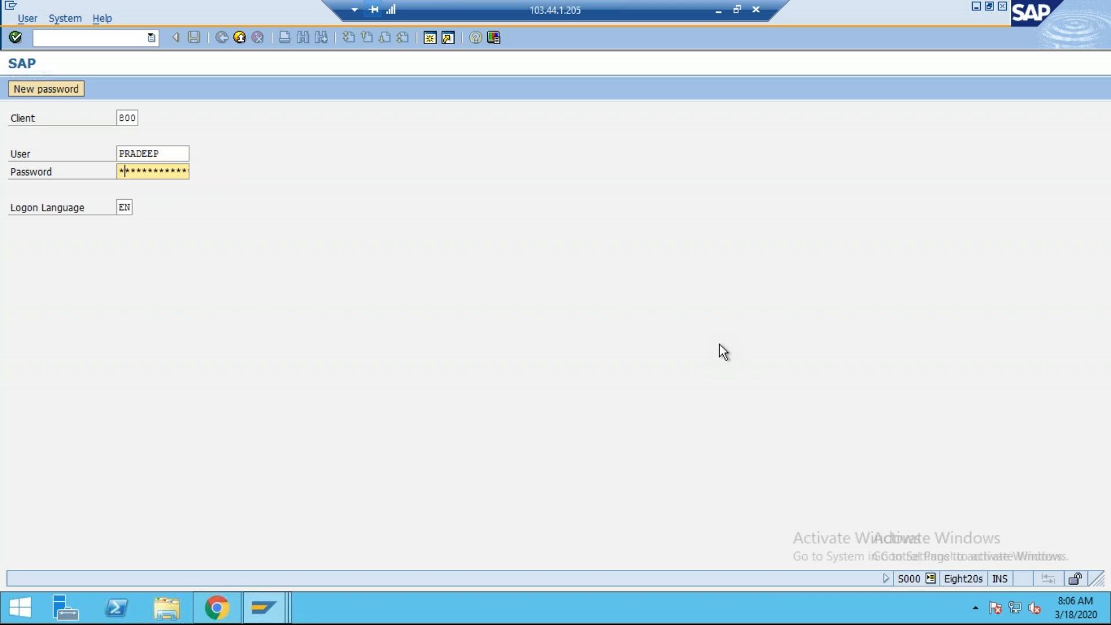
pyautogui.write('***')
pyautogui.press('Return')
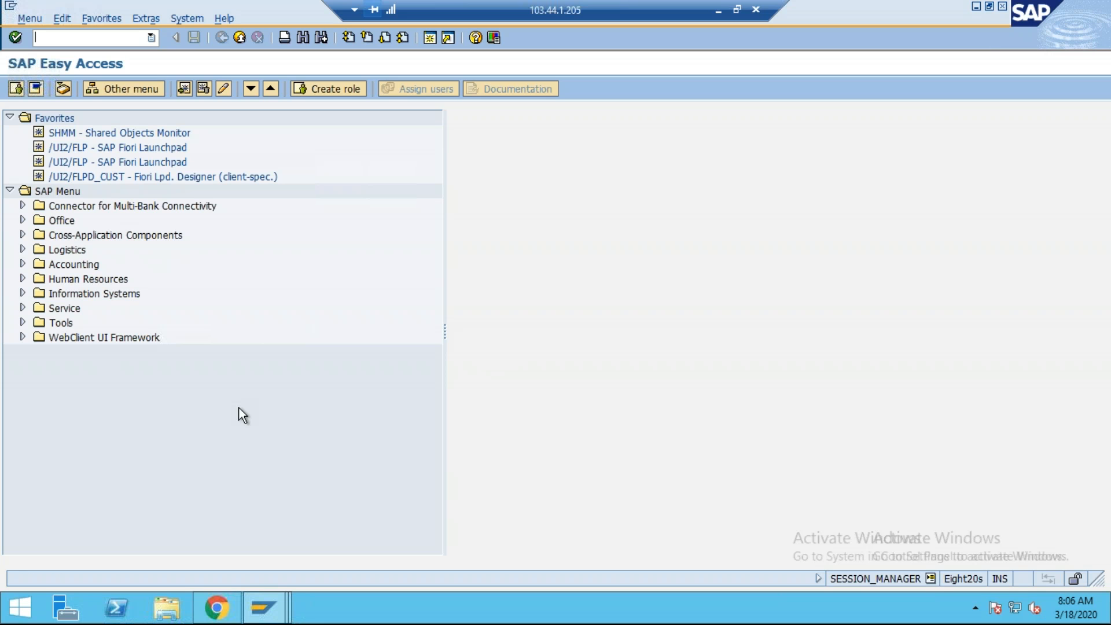
# - Open the G/L Account Line Item Display in the S/4HANA system with transaction FBL3N
pyautogui.write('se')
pyautogui.press('BackSpace')
pyautogui.press('BackSpace')
pyautogui.write('FBL3N')
pyautogui.press('Return')
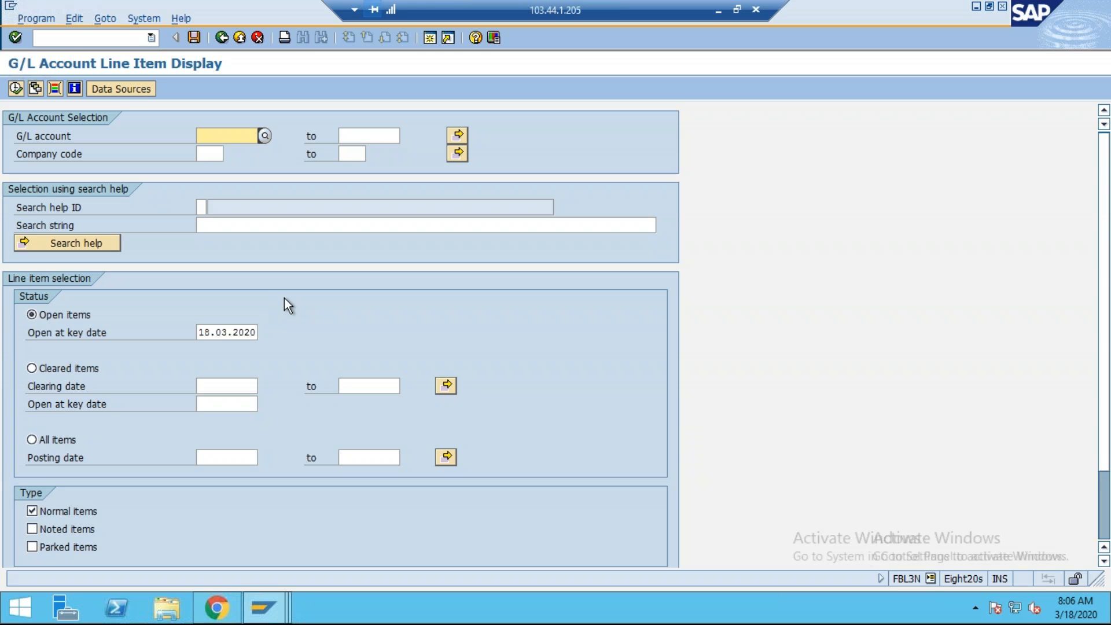
# - List the materials of plant TA1 with transaction MM60 in a separate session and look up material 24, TA01-FG
pyautogui.click(428, 38)
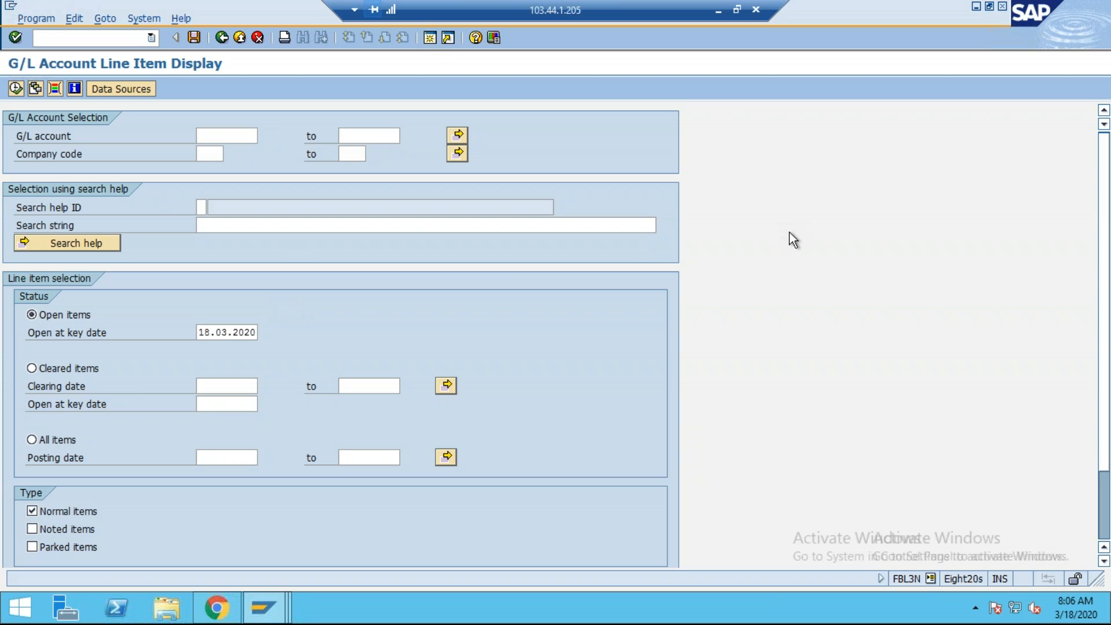
pyautogui.write('mm60')
pyautogui.press('Return')
pyautogui.press('Tab')
pyautogui.press('Tab')
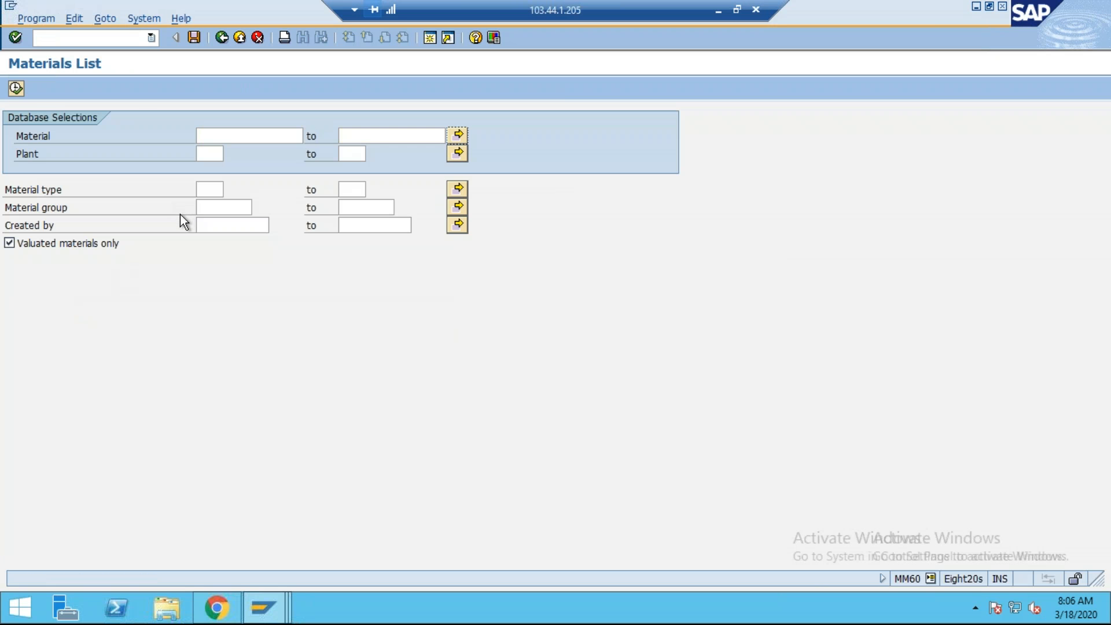
pyautogui.write('TE')
pyautogui.press('BackSpace')
pyautogui.press('BackSpace')
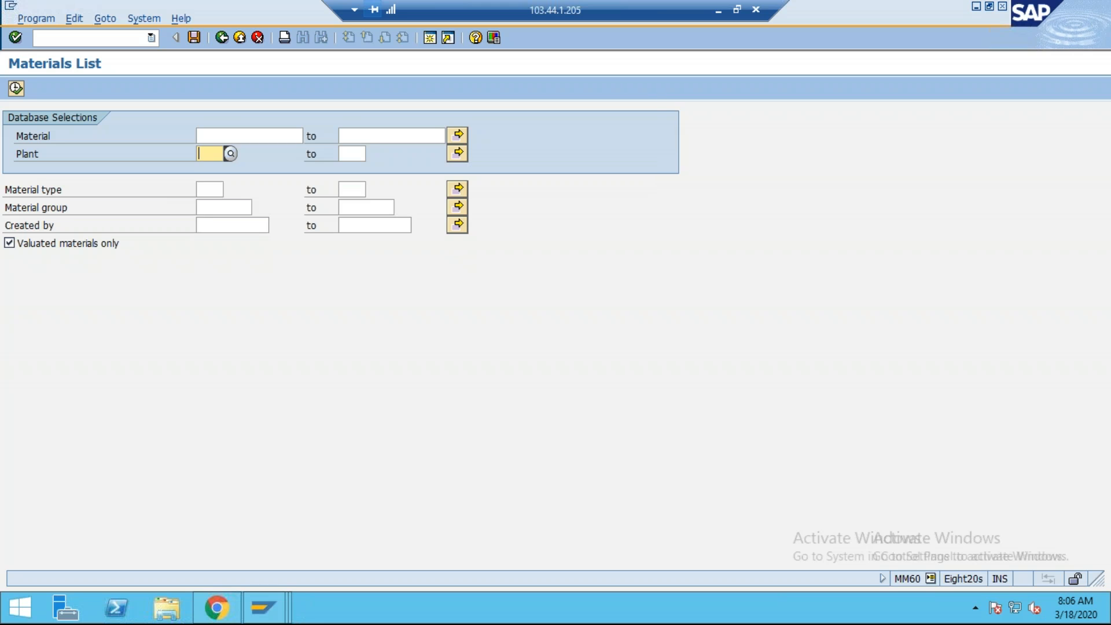
pyautogui.write('TA1')
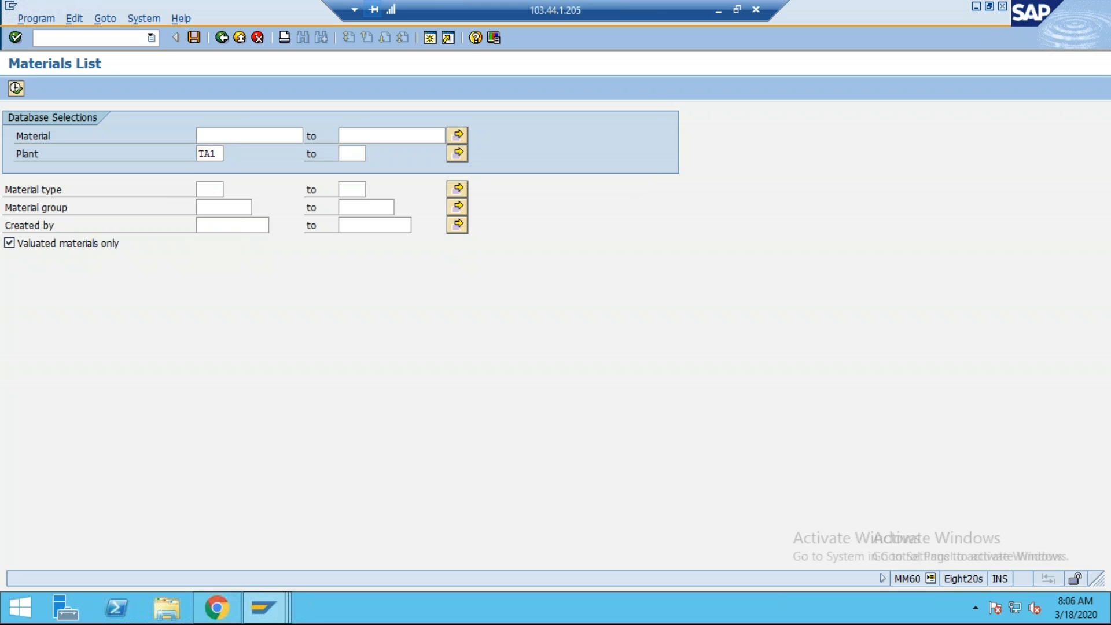
pyautogui.click(15, 87)
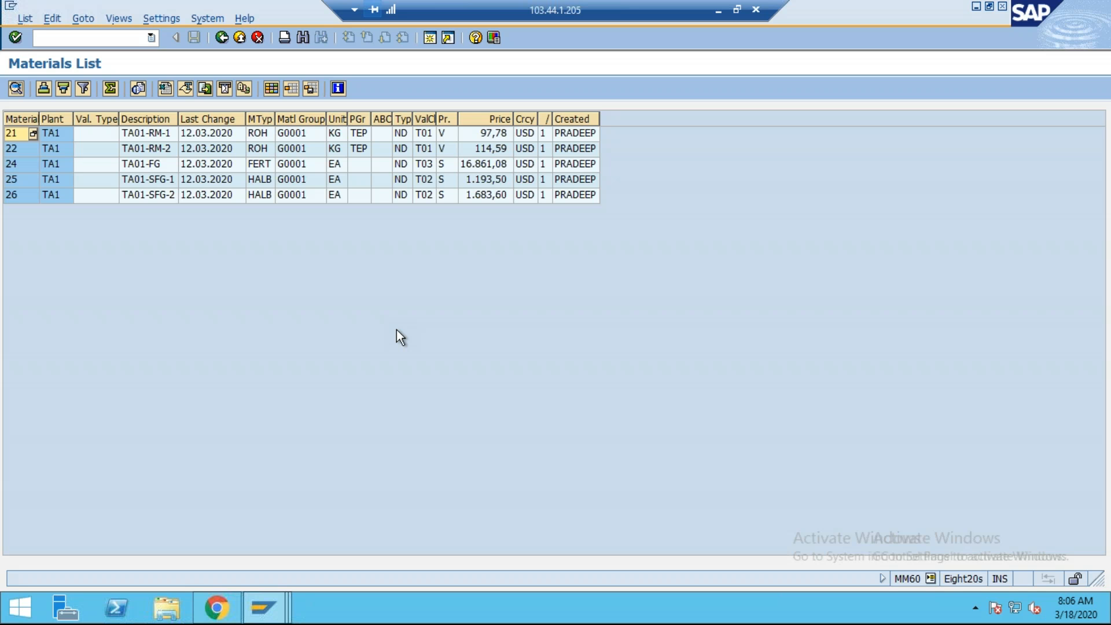
pyautogui.click(15, 166)
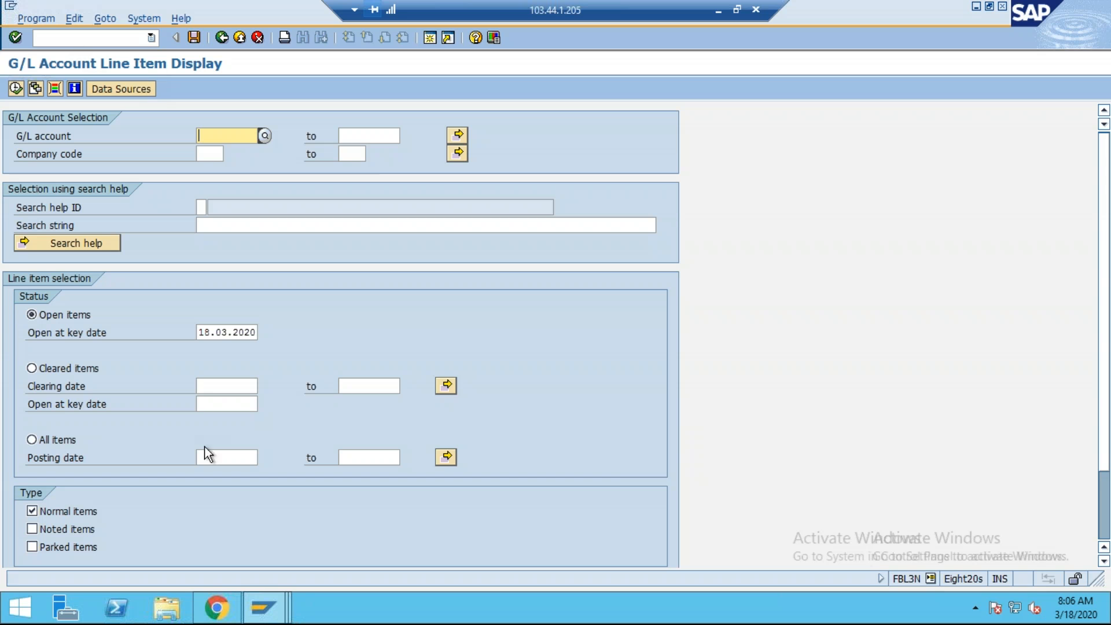
# - Display the CK13N cost estimate of material 24 in plant TA1 with costing variant TA1, and examine its itemization in a separate session
pyautogui.click(429, 37)
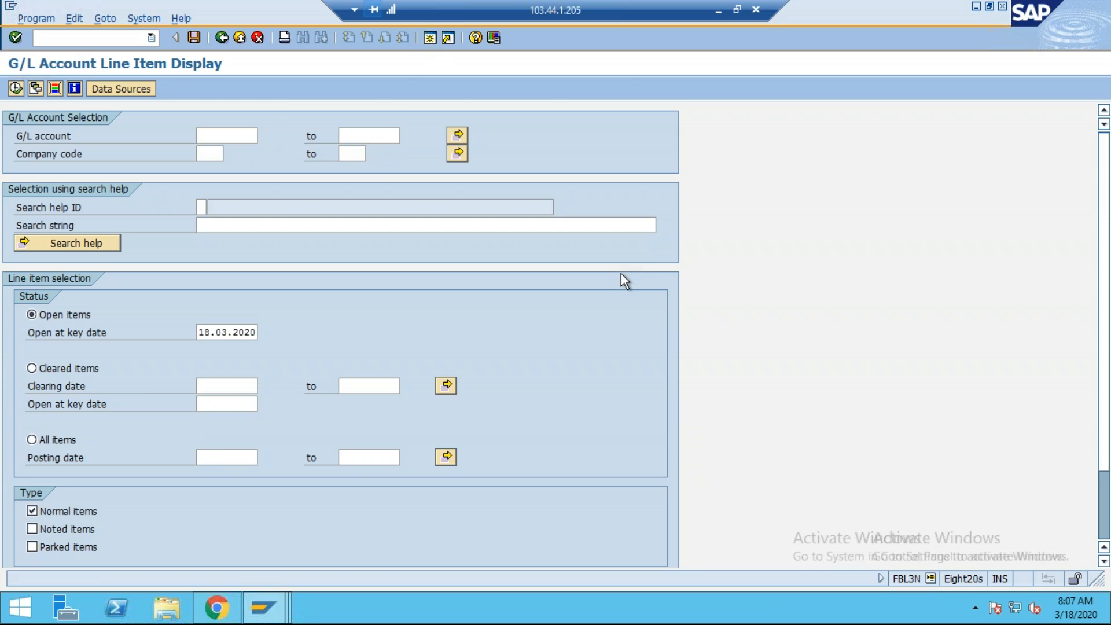
pyautogui.write('CK13N')
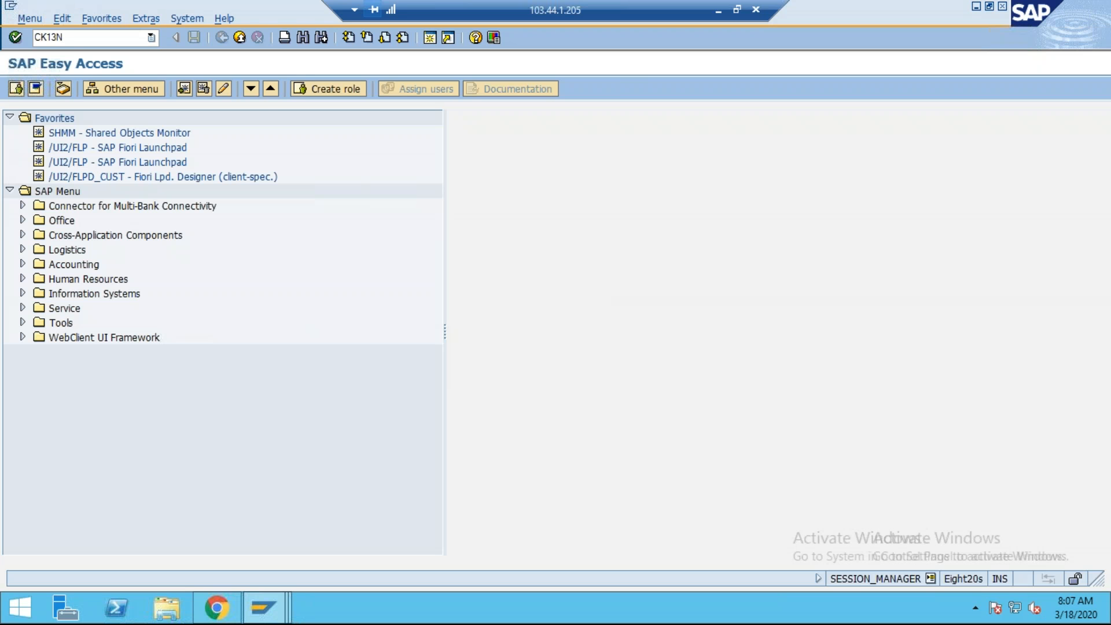
pyautogui.press('Return')
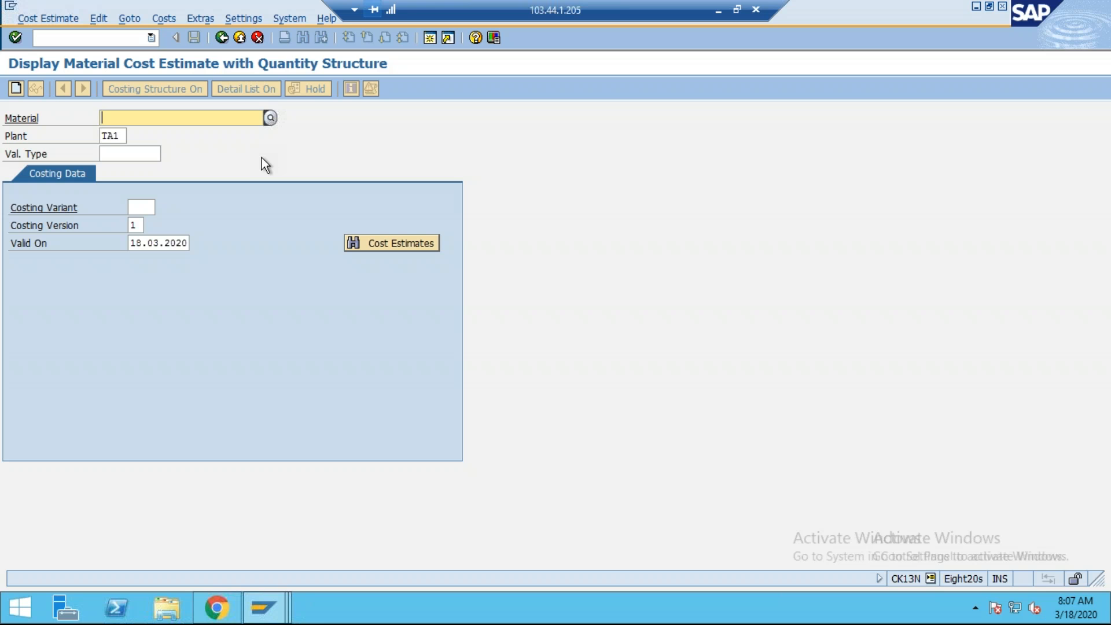
pyautogui.write('24')
pyautogui.press('Tab')
pyautogui.press('Tab')
pyautogui.press('Tab')
pyautogui.press('Tab')
pyautogui.press('Tab')
pyautogui.press('Tab')
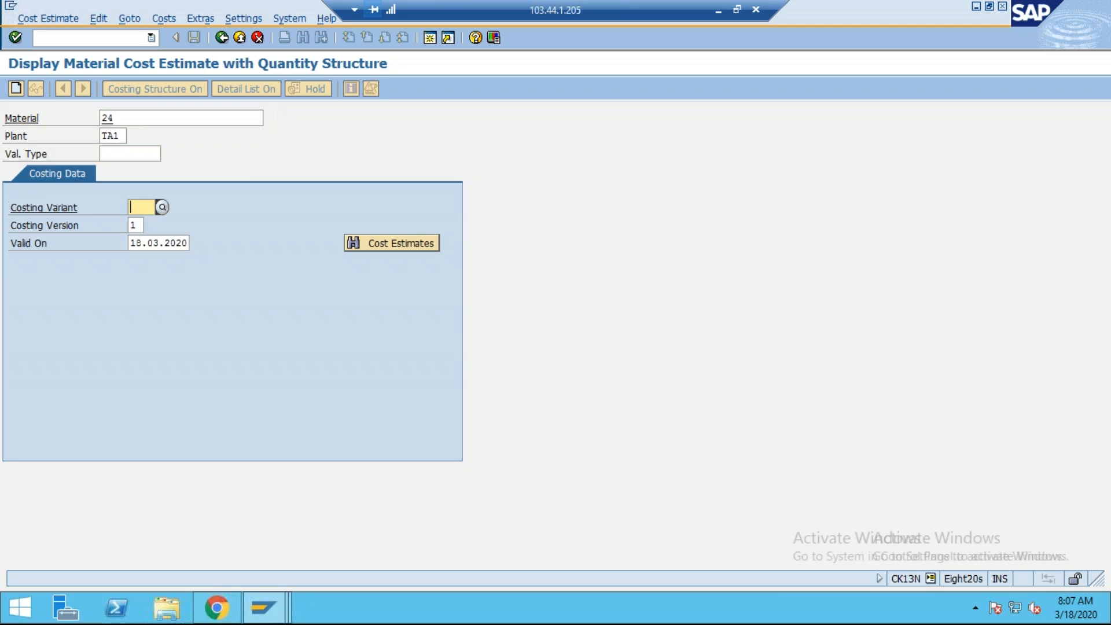
pyautogui.hotkey('shift', 'Tab')
pyautogui.write('ta1')
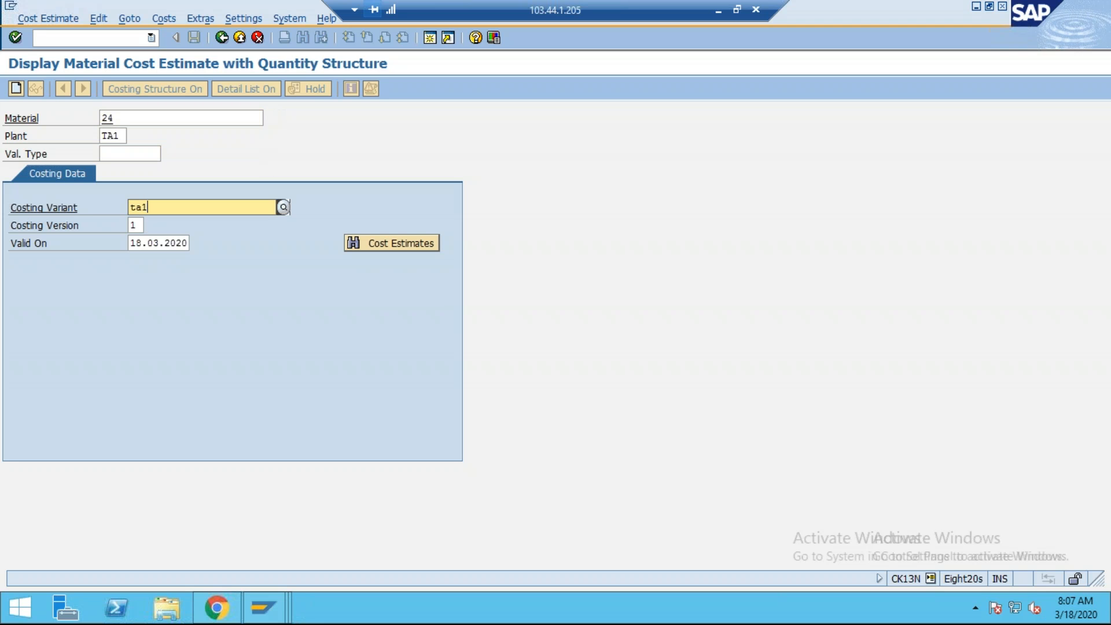
pyautogui.click(159, 236)
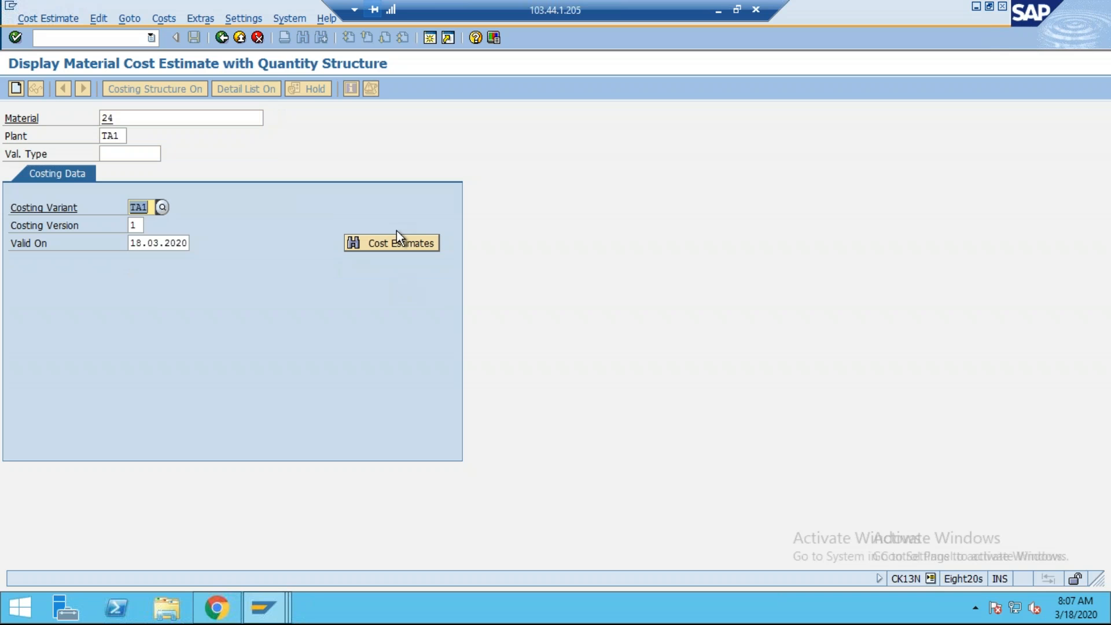
pyautogui.press('Return')
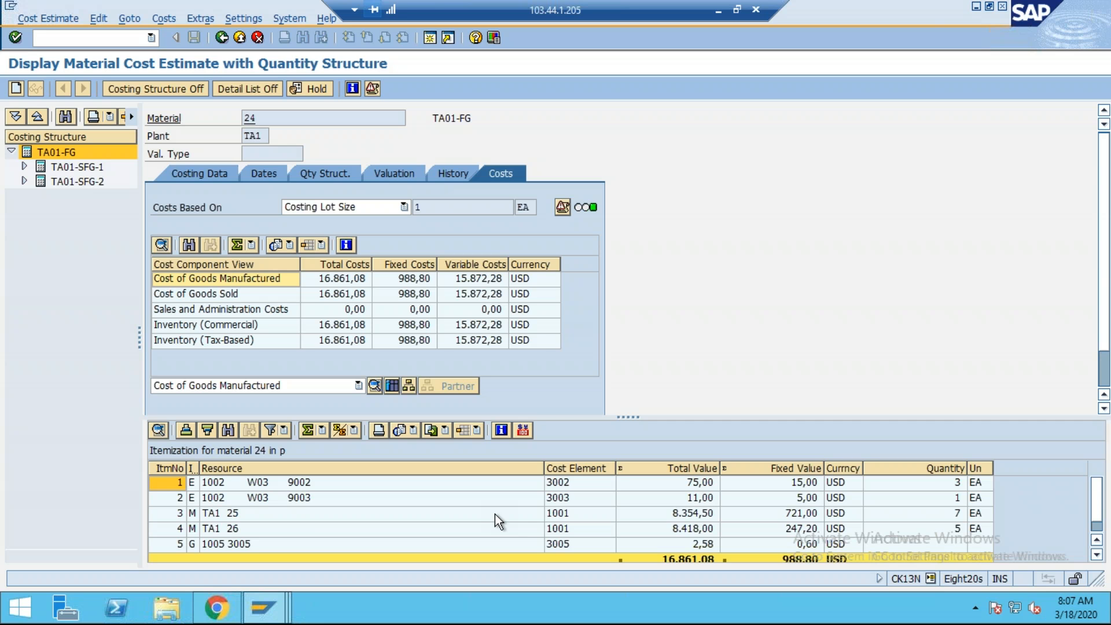
pyautogui.click(238, 38)
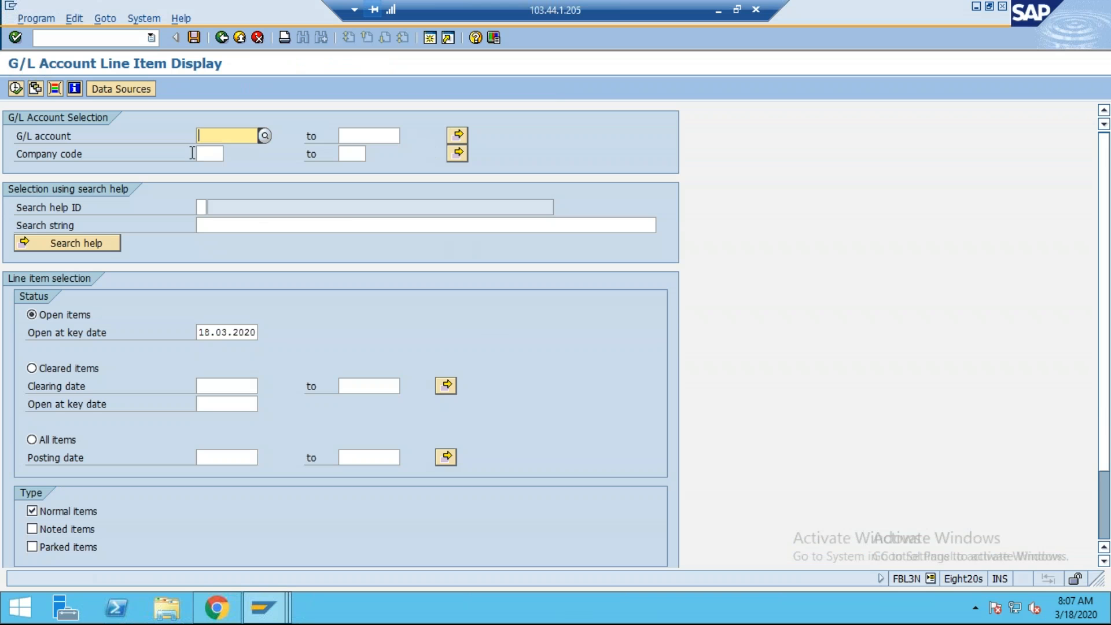
# - Set the company code of the G/L line item selection to TA01, Spl Company Code-1
pyautogui.press('Tab')
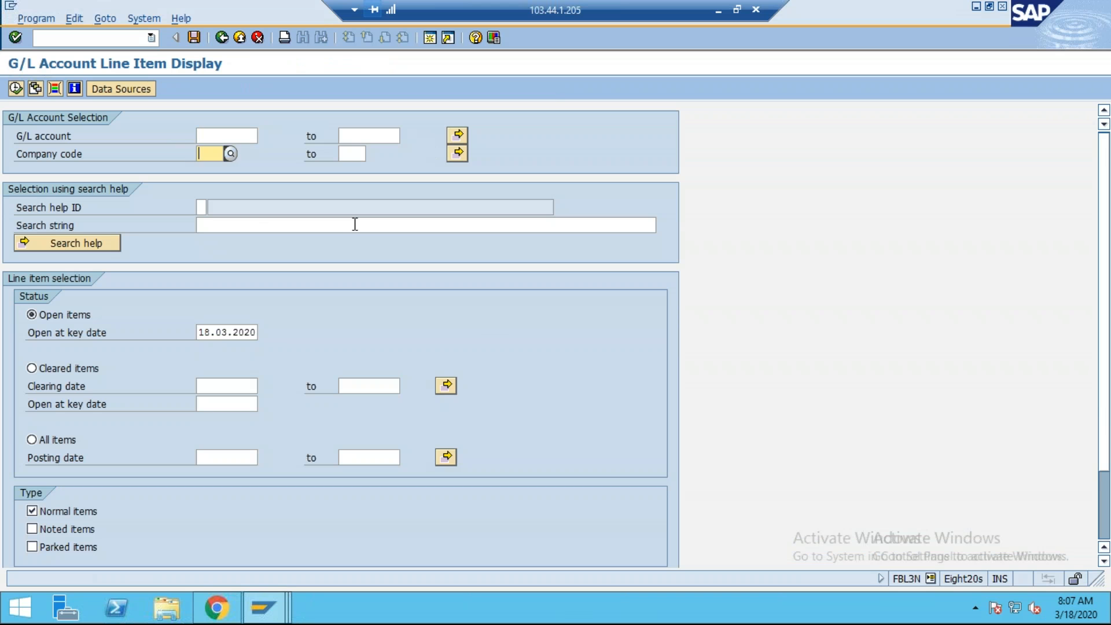
pyautogui.write('ta01')
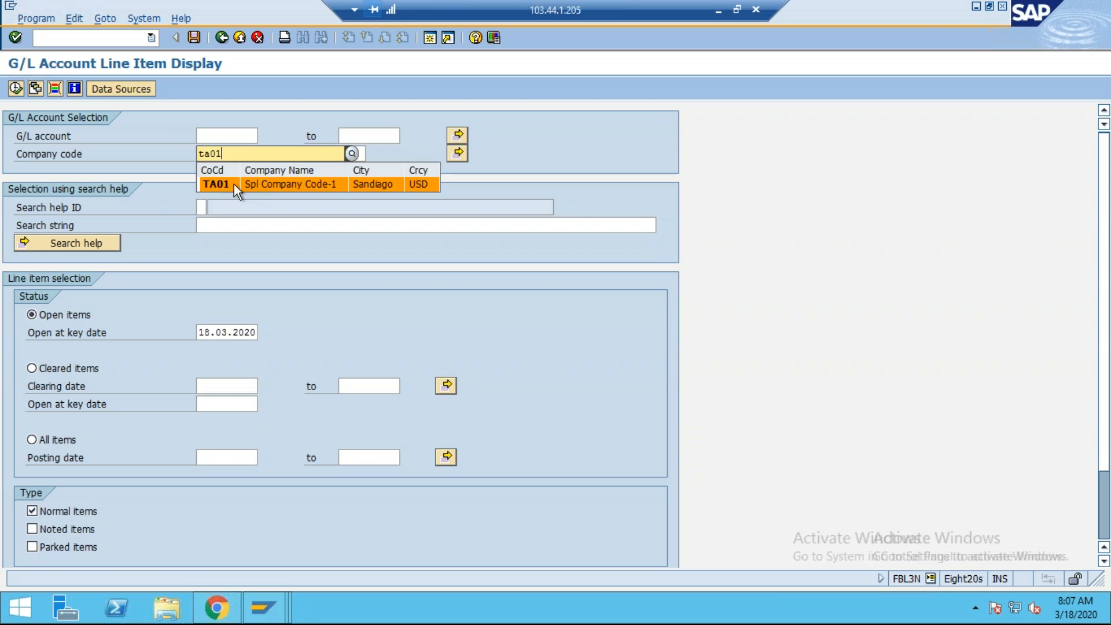
pyautogui.click(236, 180)
# - Search the G/L accounts of chart of accounts TA01 and select account 1000, RM Consumption
pyautogui.click(237, 134)
pyautogui.click(265, 135)
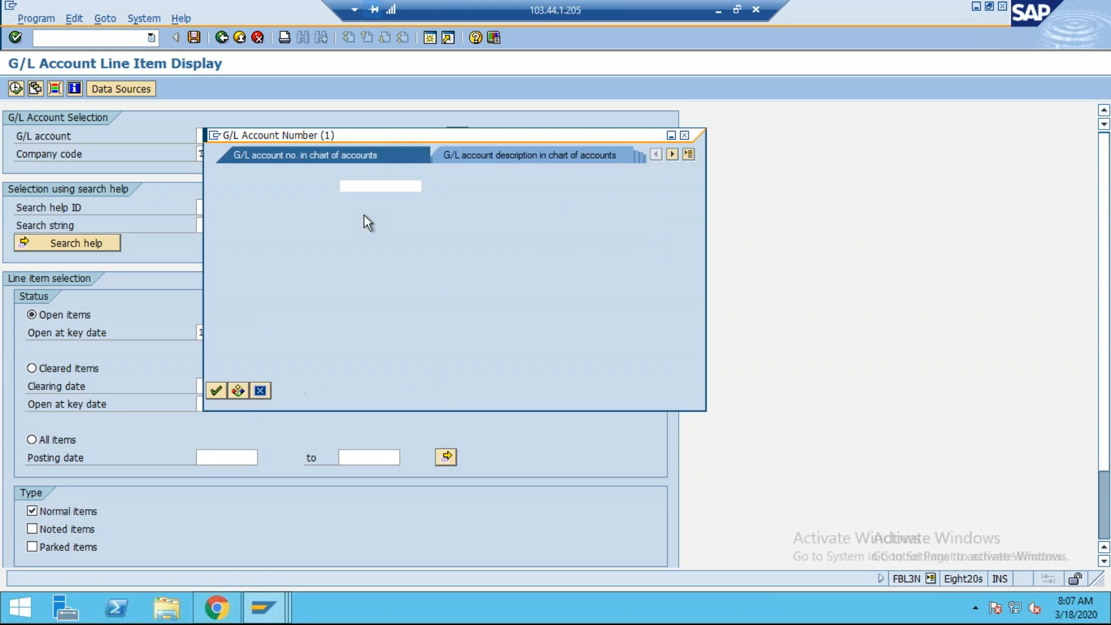
pyautogui.click(363, 215)
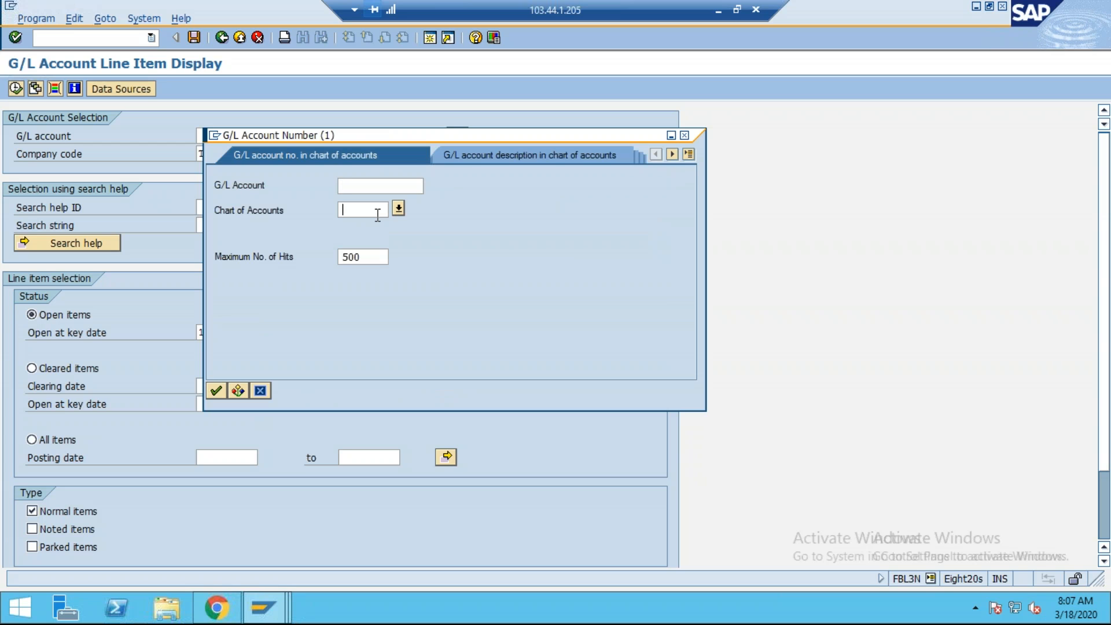
pyautogui.write('TA01')
pyautogui.press('Return')
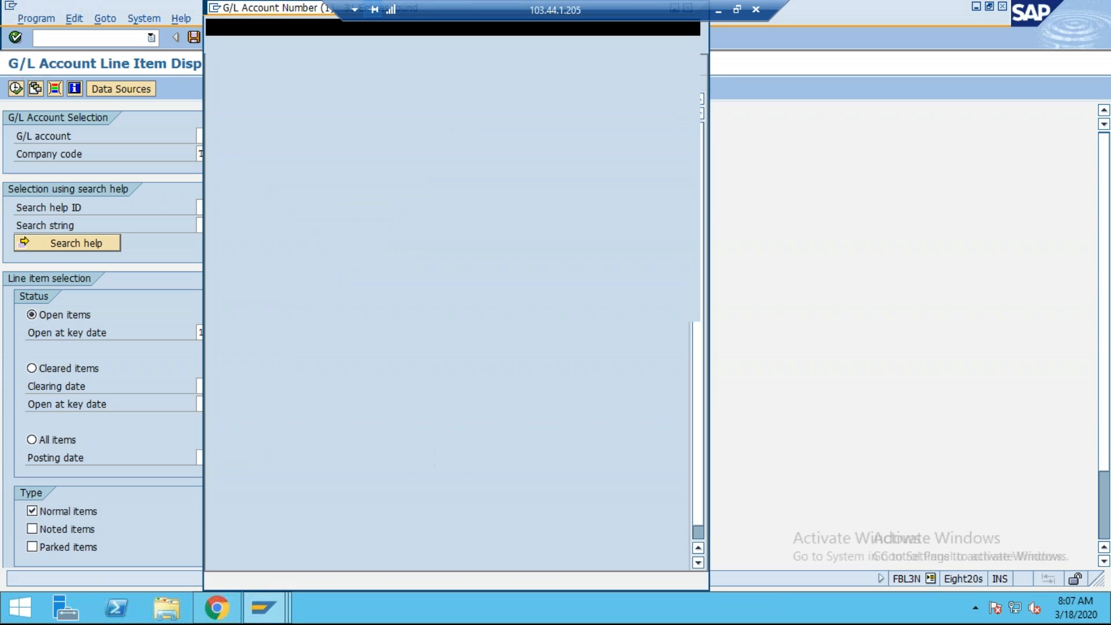
pyautogui.hotkey('ctrl', 'f')
pyautogui.press('Escape')
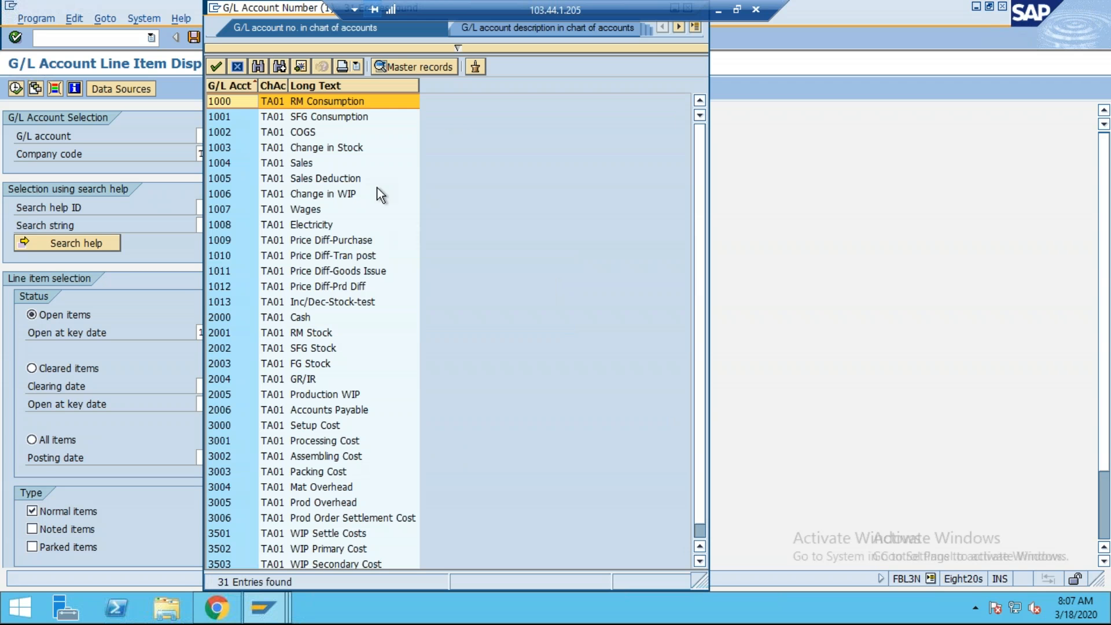
pyautogui.doubleClick(331, 104)
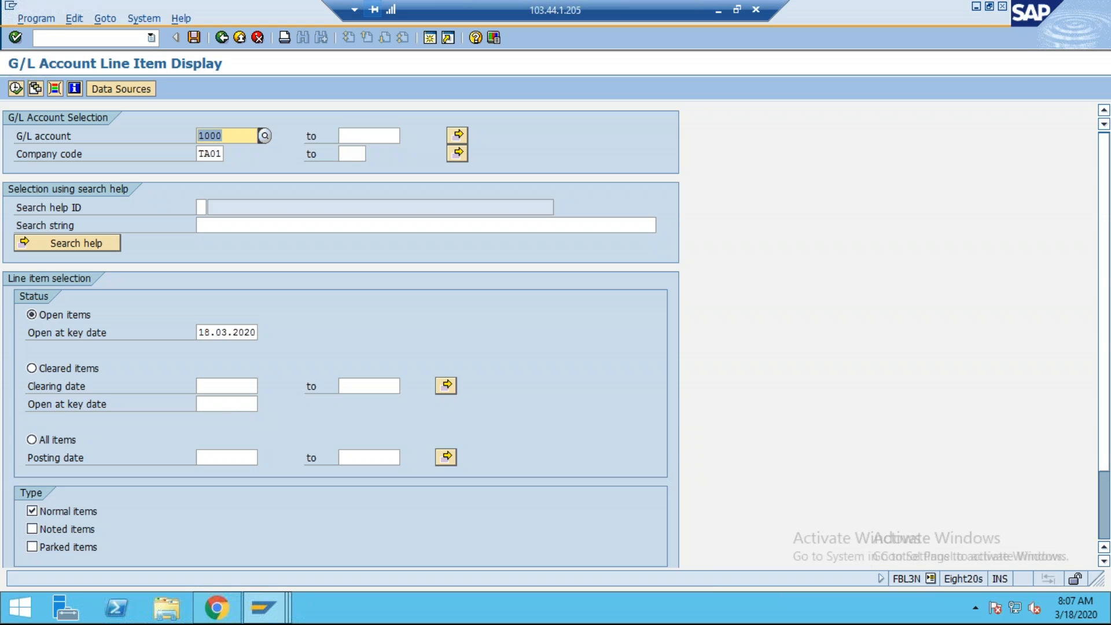
# - List the open items of G/L account 1000 in company code TA01 and display the related accounting documents of document 49000
pyautogui.click(16, 88)
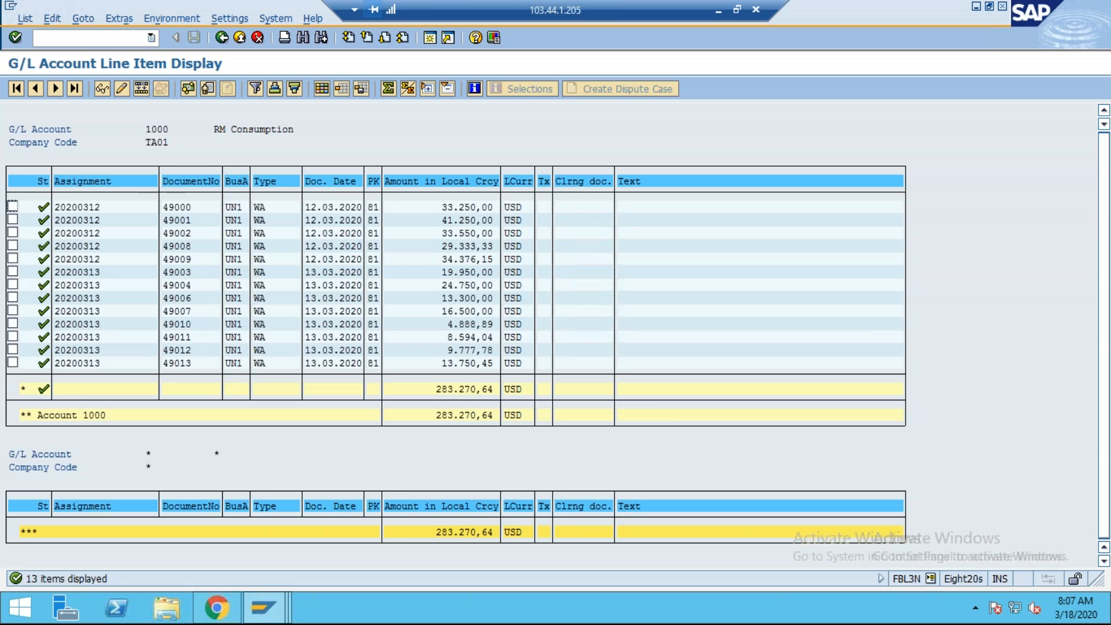
pyautogui.doubleClick(463, 210)
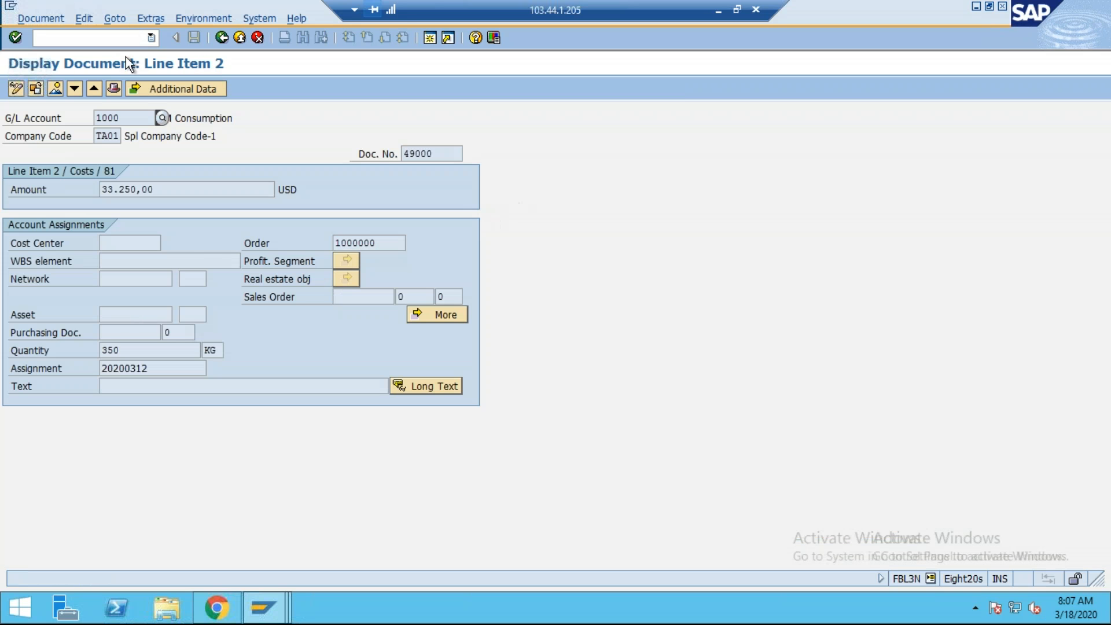
pyautogui.click(203, 18)
pyautogui.moveTo(277, 108)
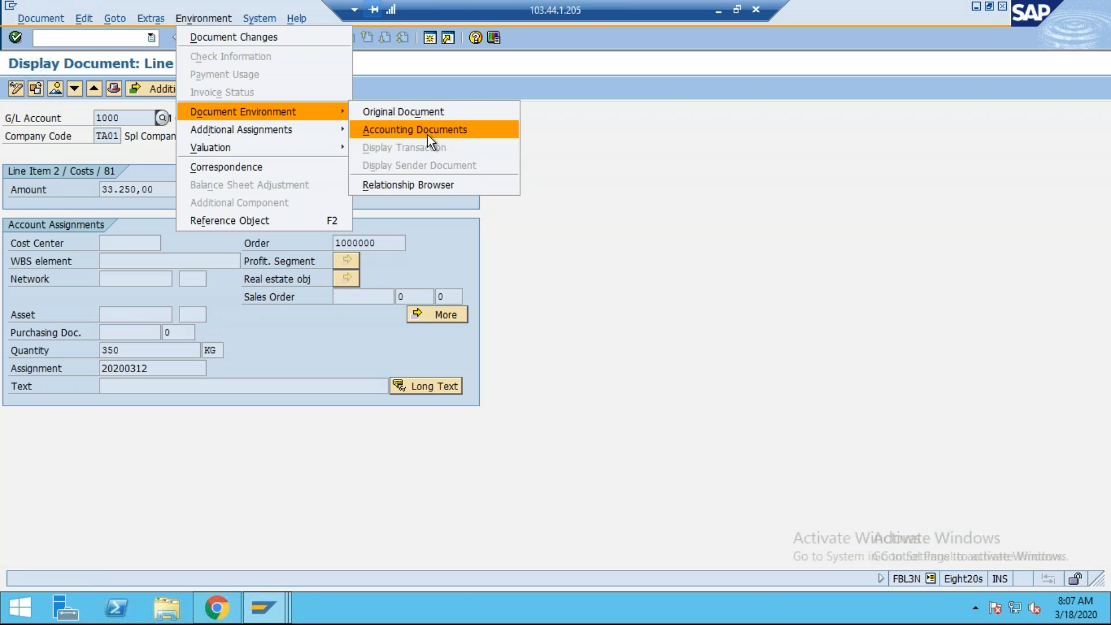
pyautogui.click(428, 133)
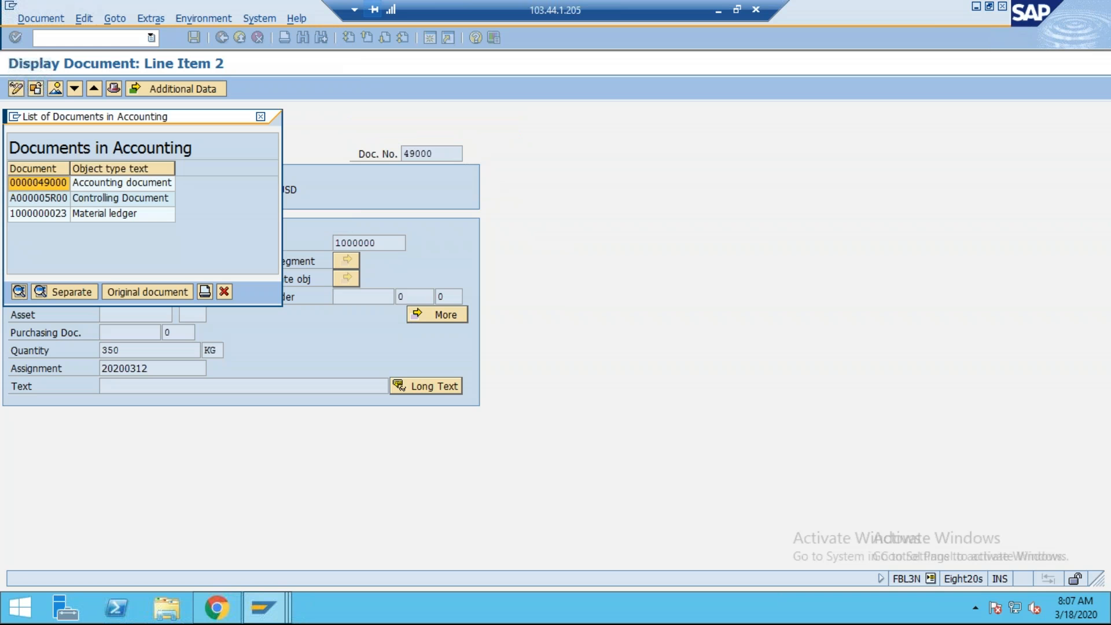
# - Check the accounting, controlling and material ledger entries related to document 49000, and return to the G/L line item selection
pyautogui.click(134, 186)
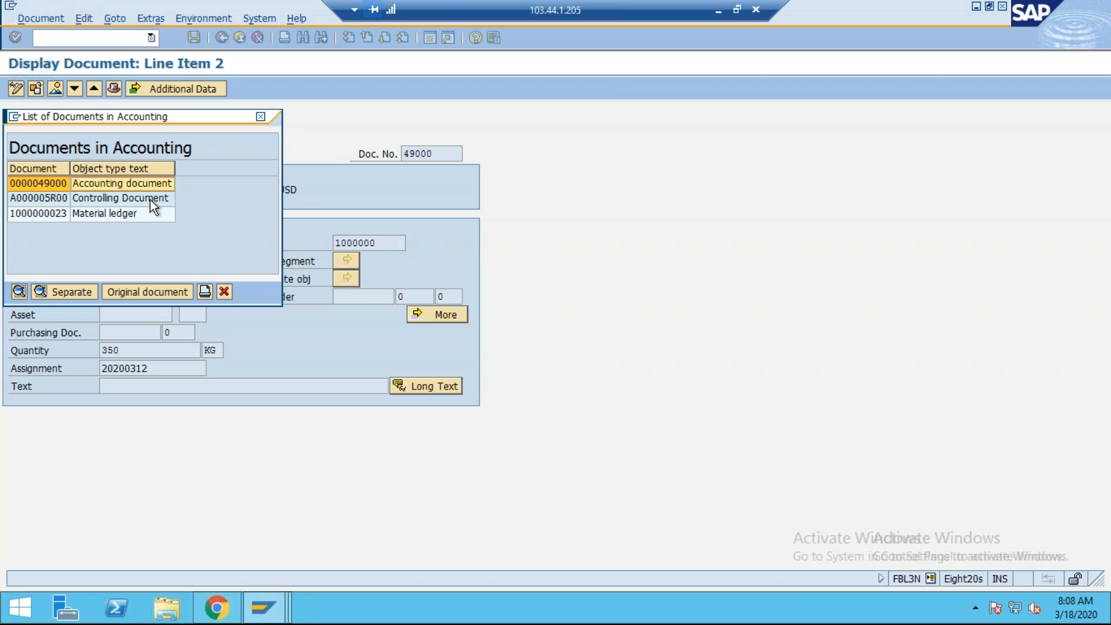
pyautogui.click(149, 199)
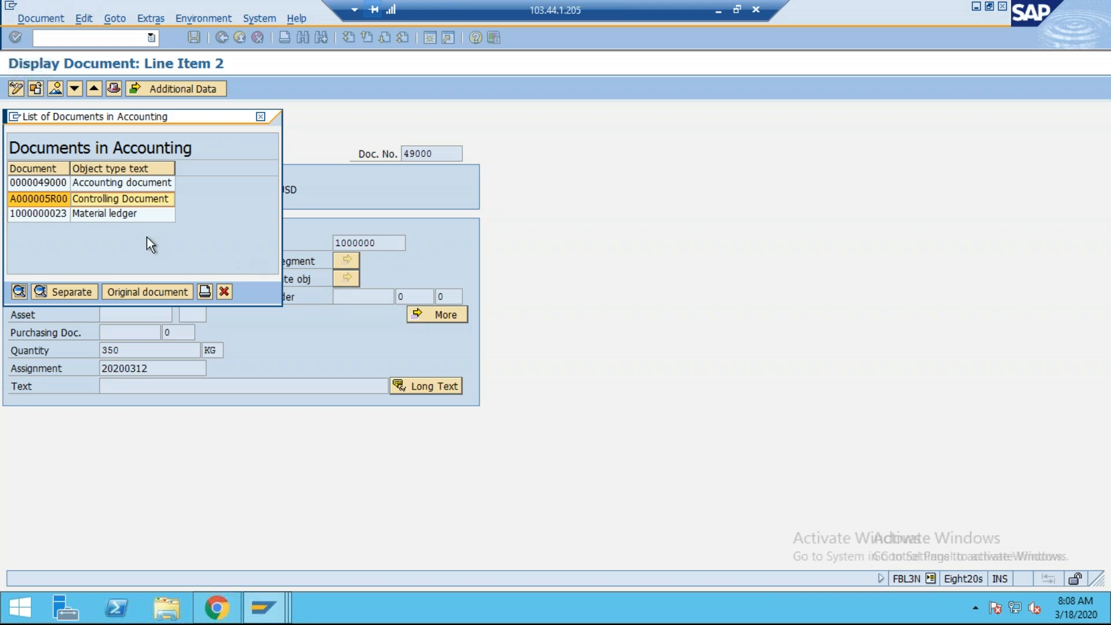
pyautogui.click(102, 214)
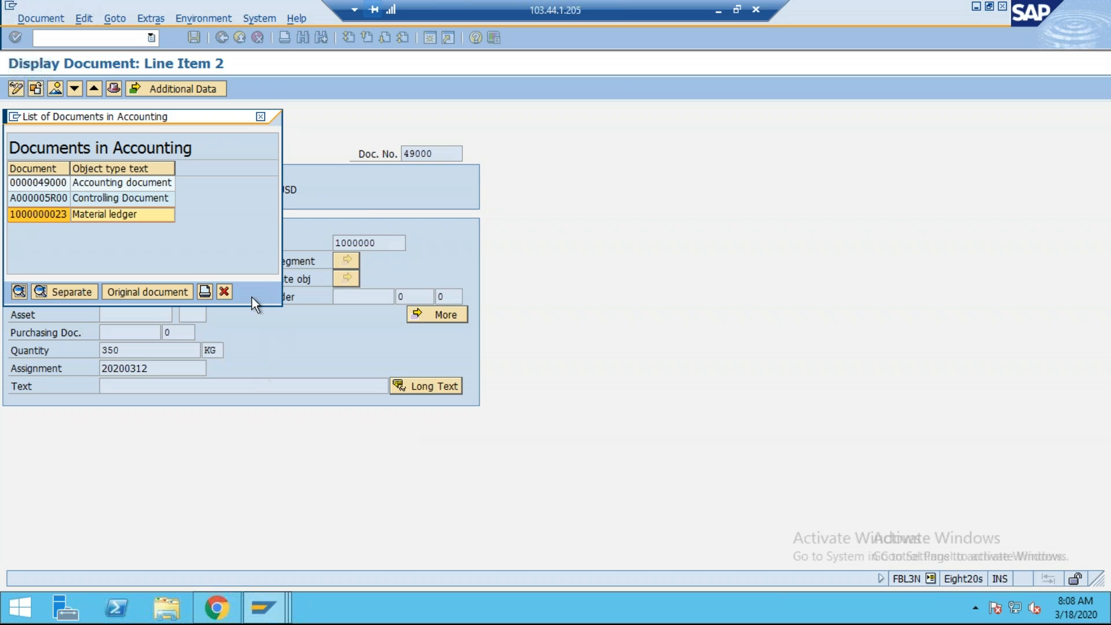
pyautogui.click(225, 292)
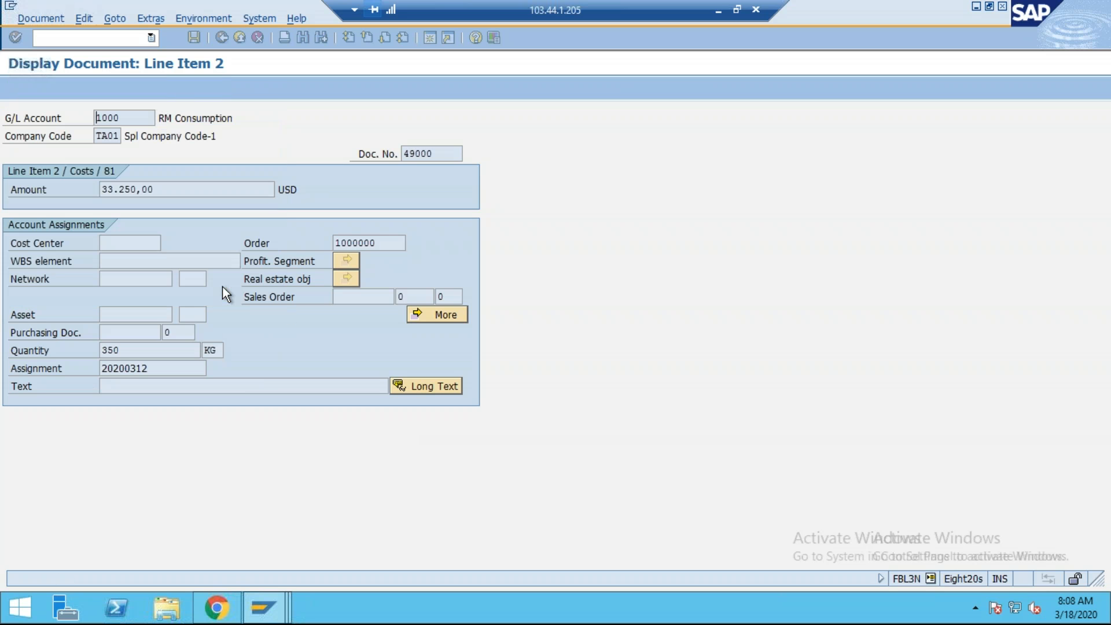
pyautogui.click(222, 38)
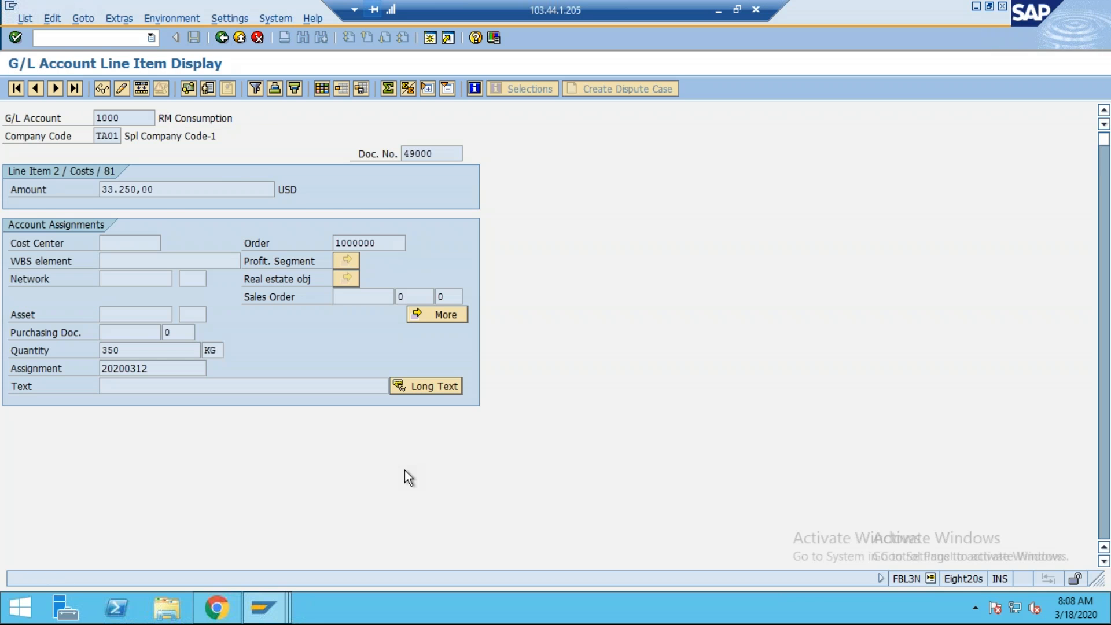
pyautogui.click(221, 38)
# - Set the company code of the G/L line item selection to ZTE2, Test Company Code #2
pyautogui.press('BackSpace')
pyautogui.write('ZTA2')
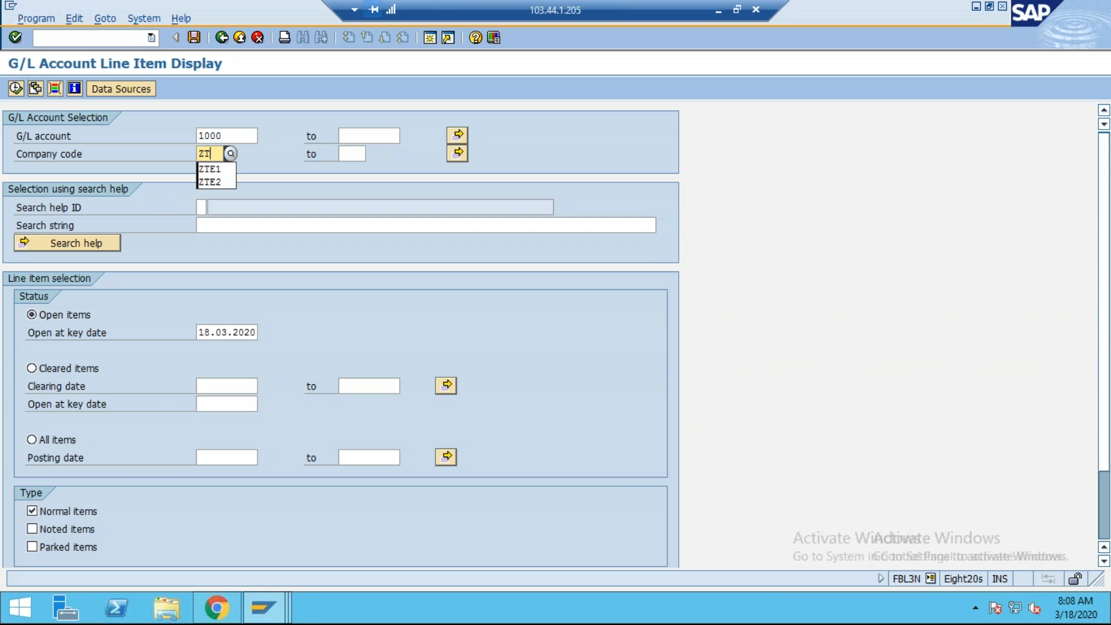
pyautogui.press('BackSpace')
pyautogui.press('BackSpace')
pyautogui.press('BackSpace')
pyautogui.press('BackSpace')
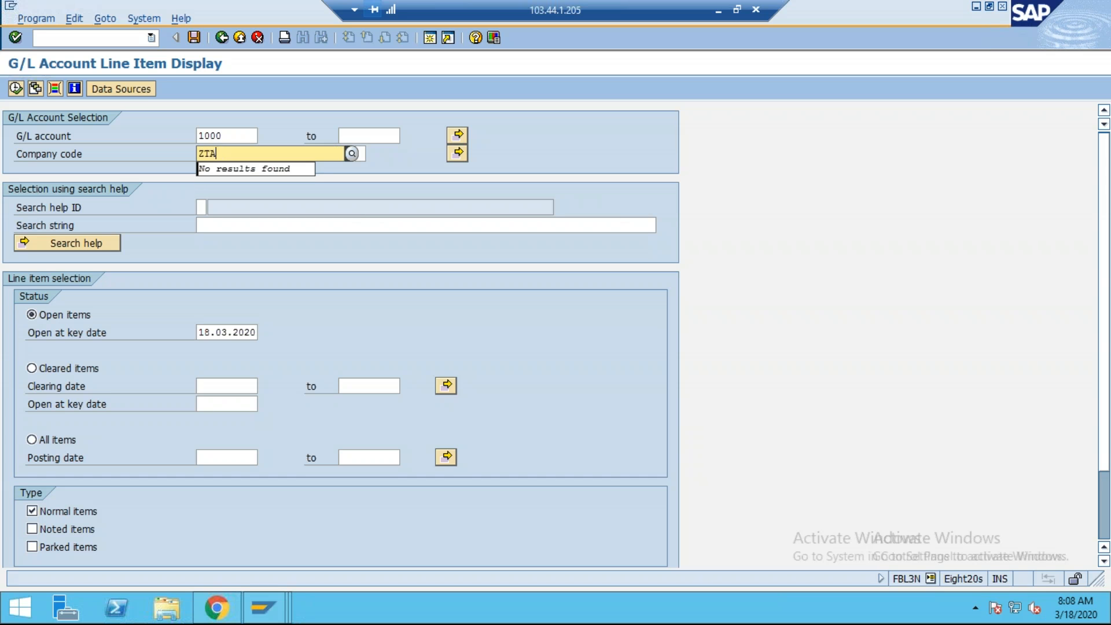
pyautogui.write('ZTE2')
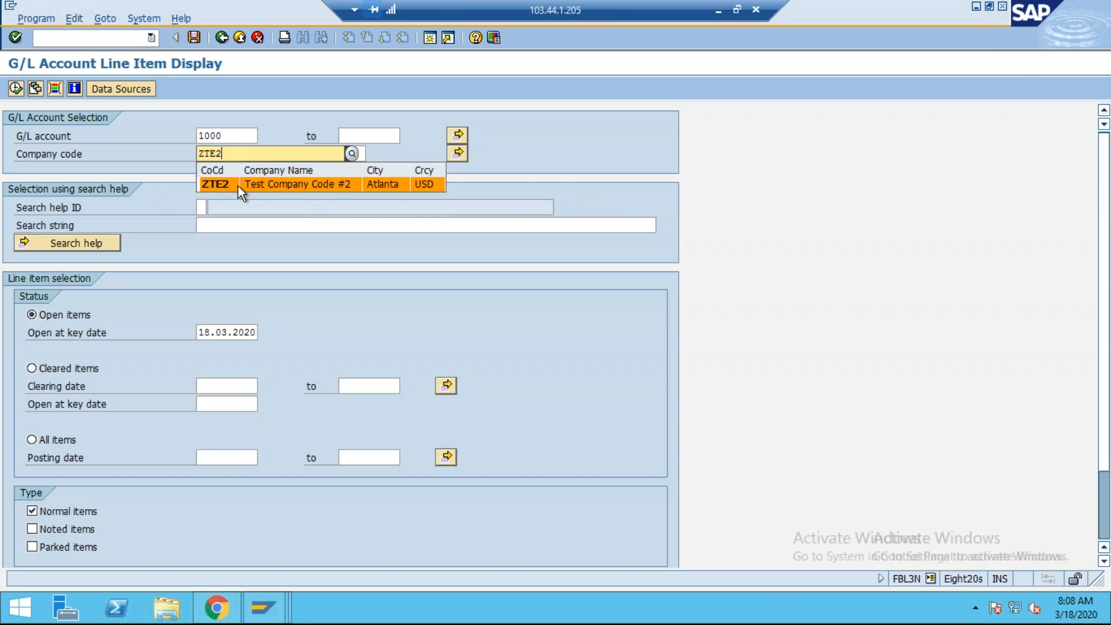
pyautogui.click(241, 184)
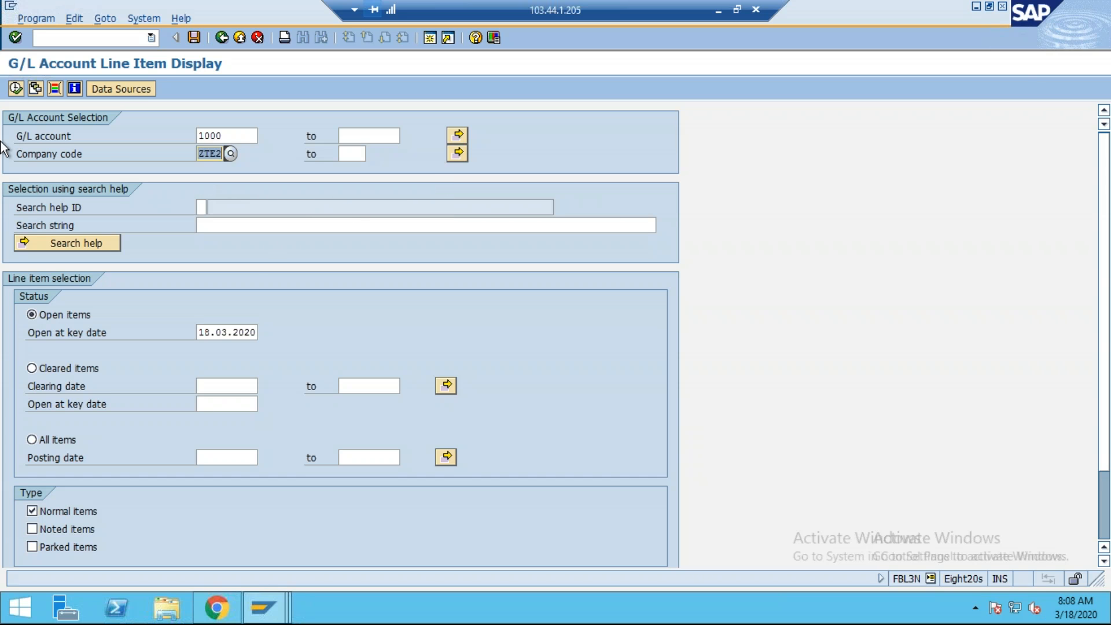
# - Search the G/L accounts of chart of accounts ZTE2 and select account 1010, RM Consumption
pyautogui.doubleClick(229, 136)
pyautogui.press('Delete')
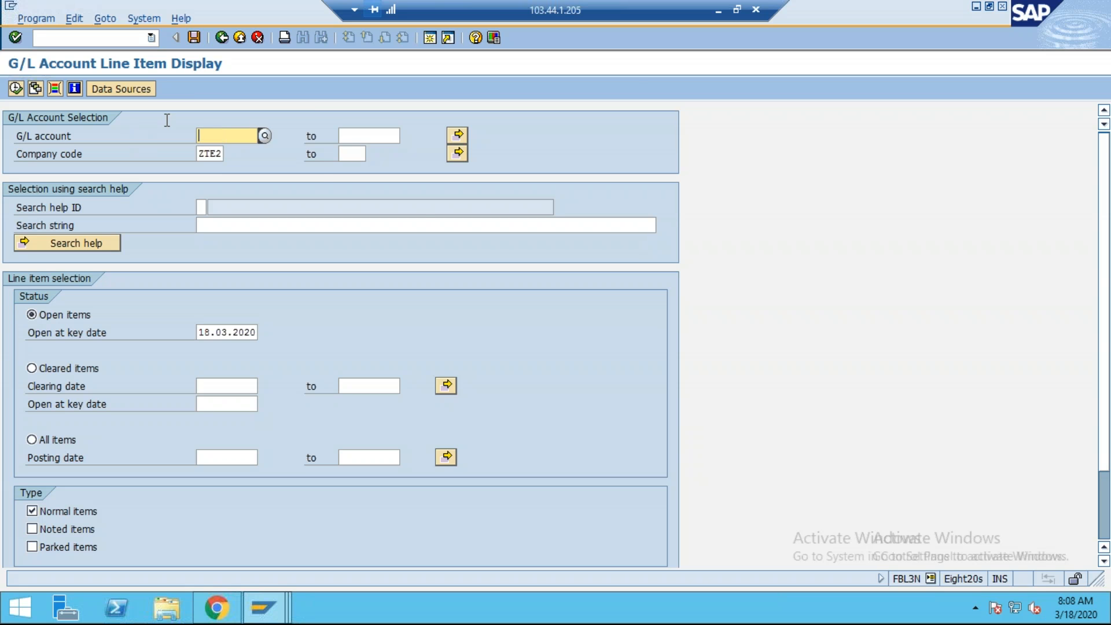
pyautogui.click(264, 135)
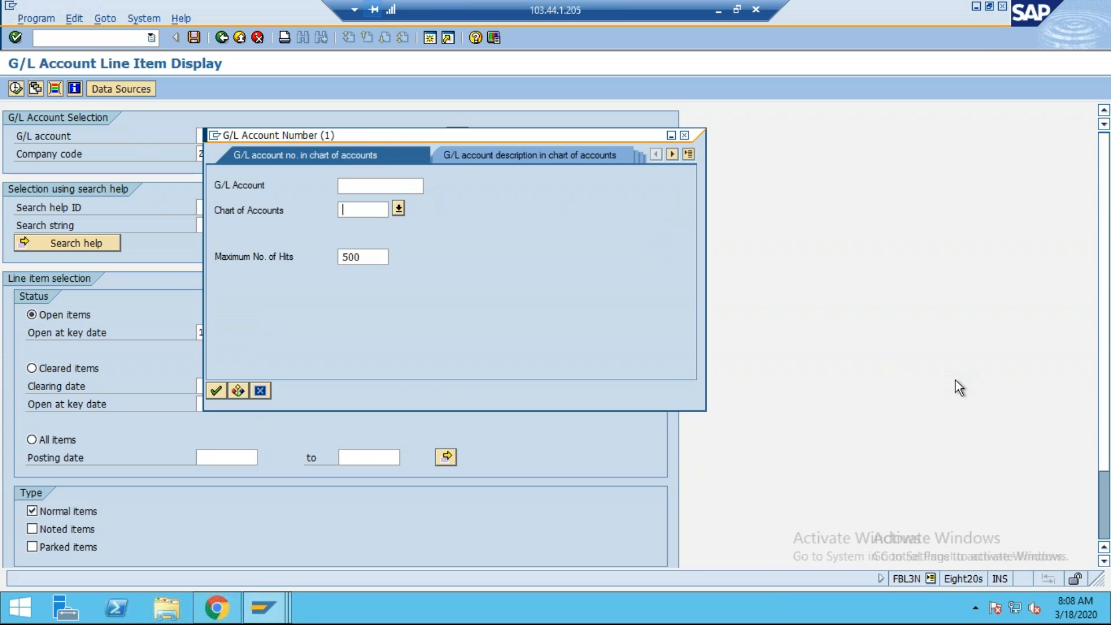
pyautogui.write('ZTE2')
pyautogui.press('Return')
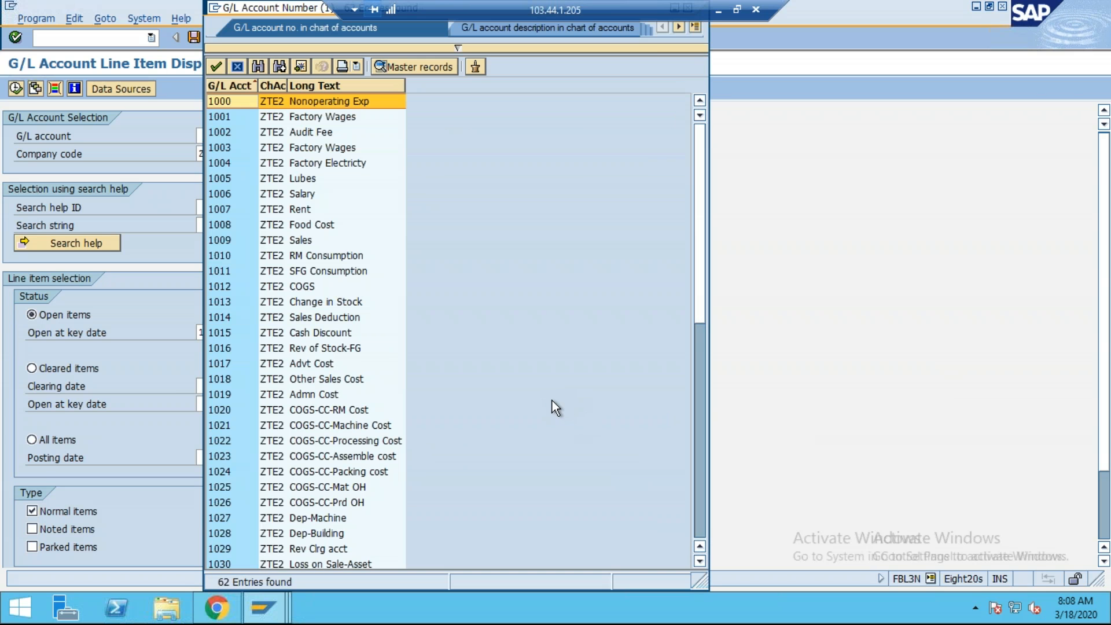
pyautogui.hotkey('ctrl', 'f')
pyautogui.doubleClick(295, 255)
# - List the open items of account 1010 in company code ZTE2 and display the related accounting documents of document 49000
pyautogui.click(15, 89)
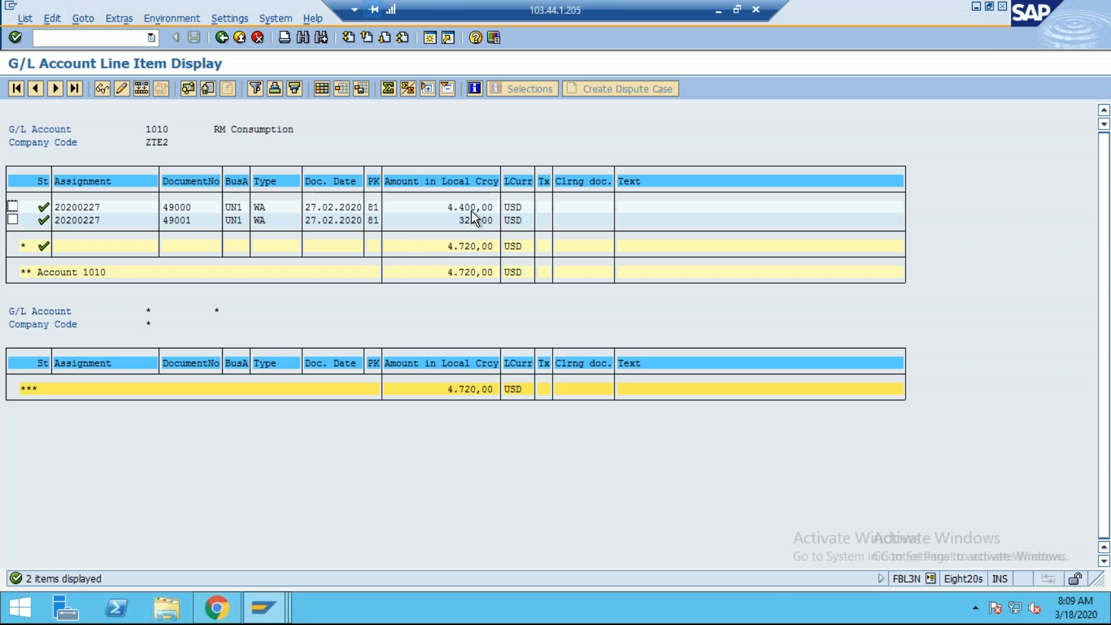
pyautogui.doubleClick(478, 209)
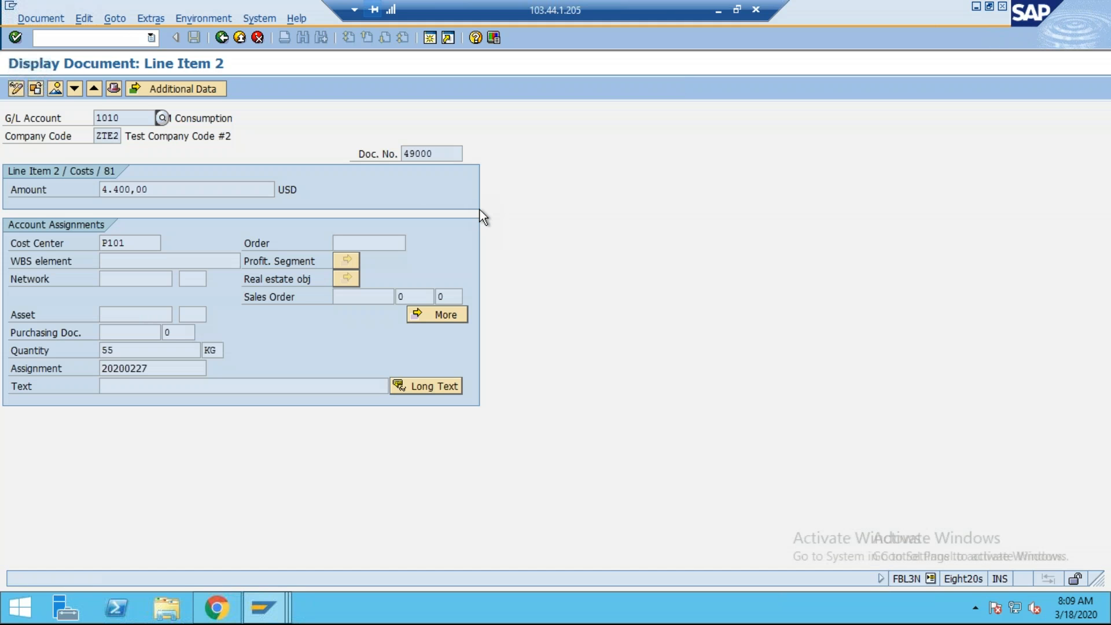
pyautogui.click(217, 17)
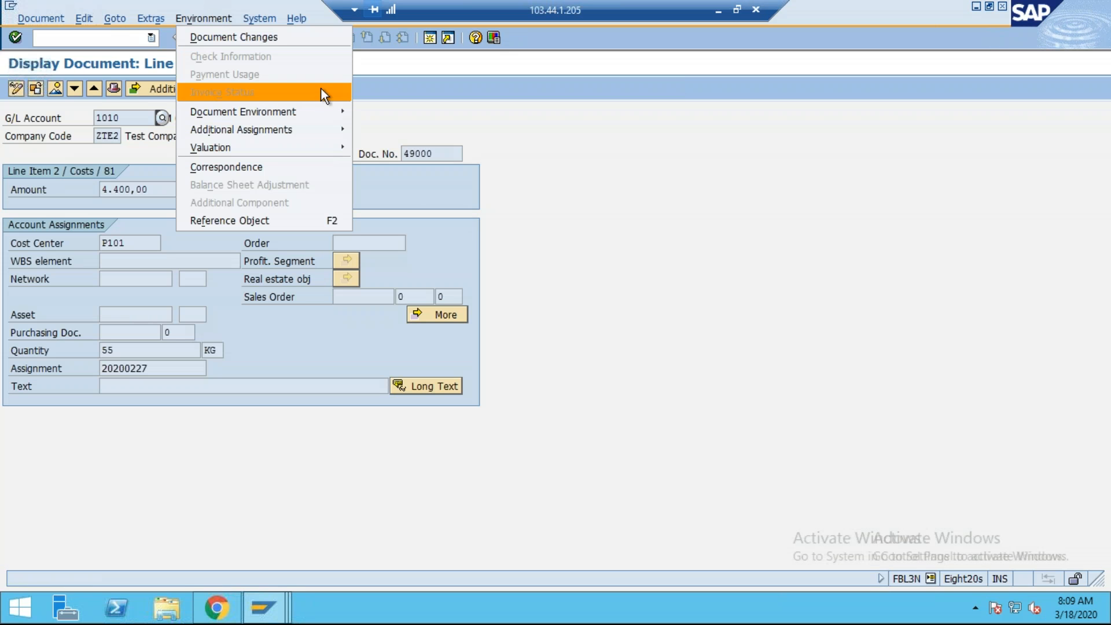
pyautogui.moveTo(332, 118)
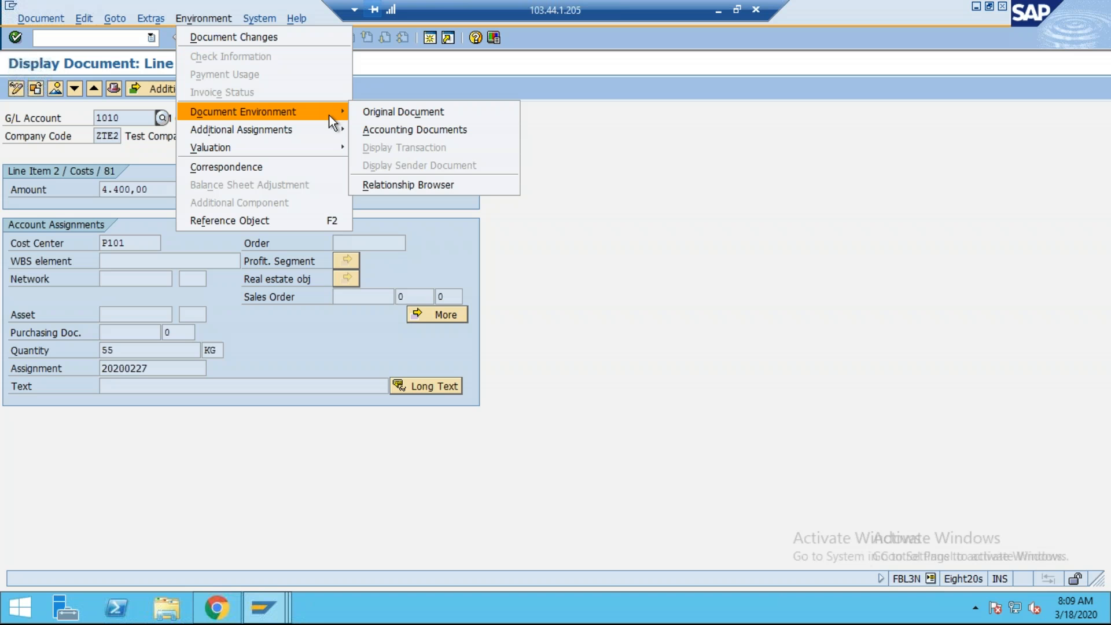
pyautogui.click(447, 128)
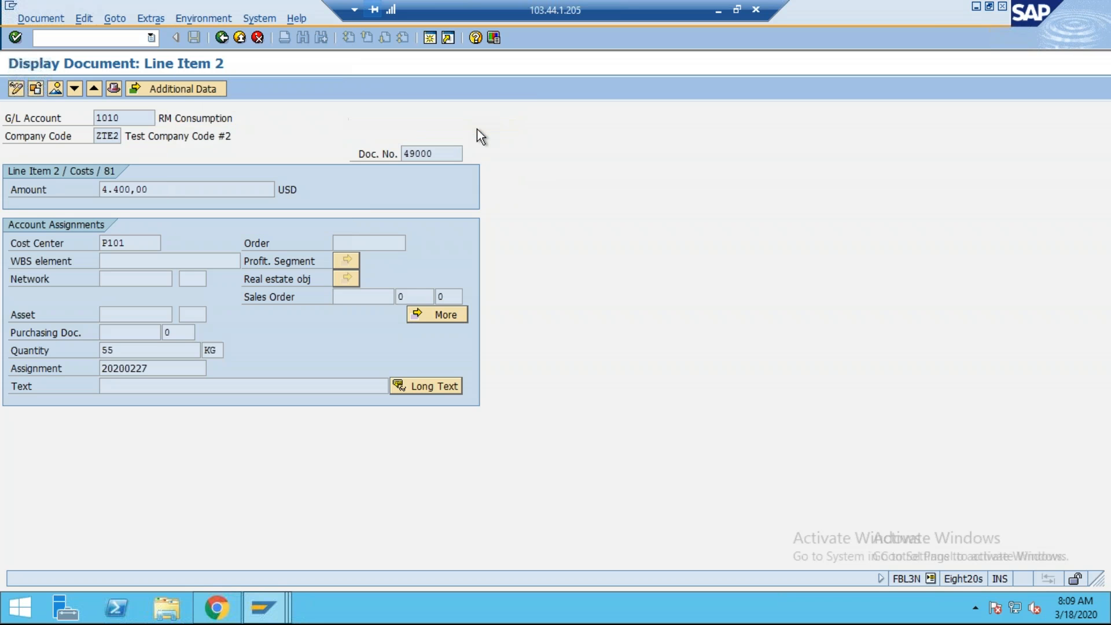
# - Check the document types related to document 49000 in ZTE2 and display its material ledger document
pyautogui.click(143, 185)
pyautogui.click(138, 198)
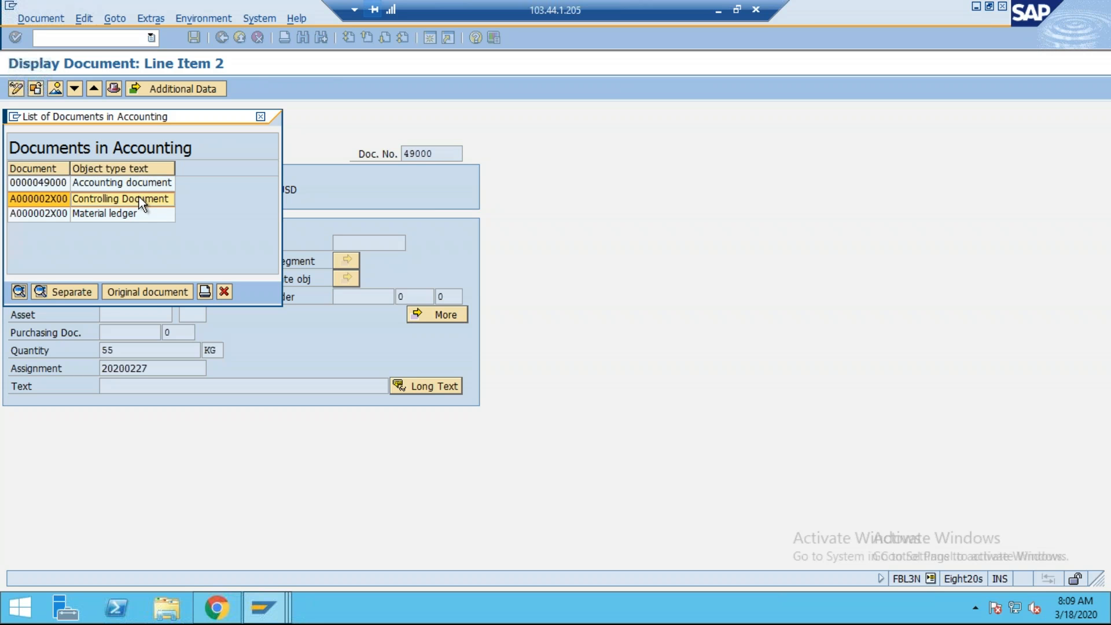
pyautogui.click(133, 214)
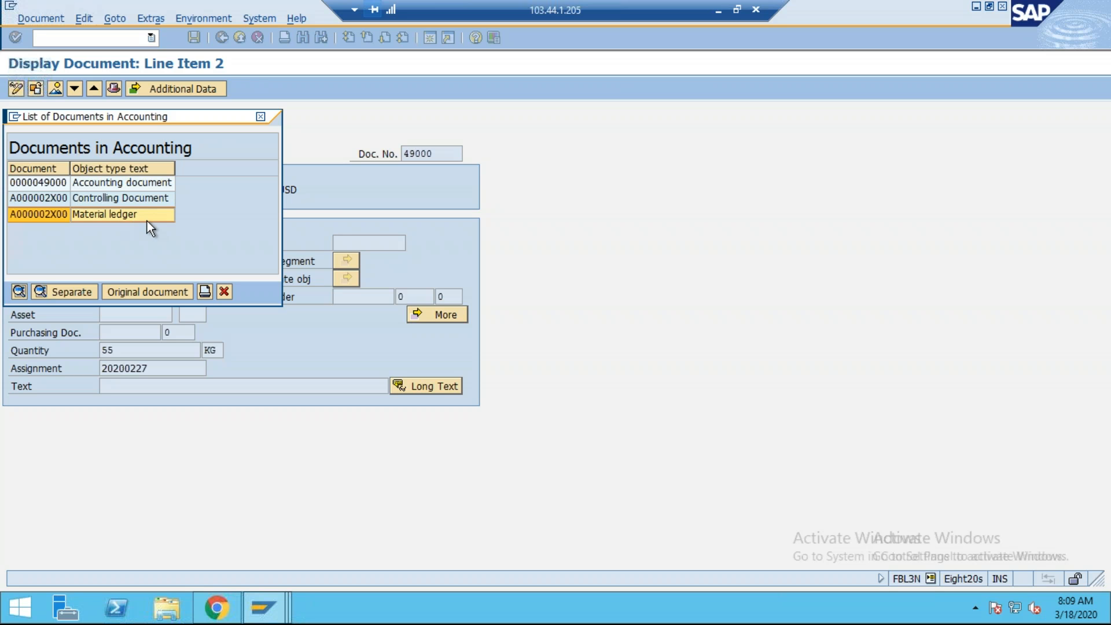
pyautogui.click(19, 292)
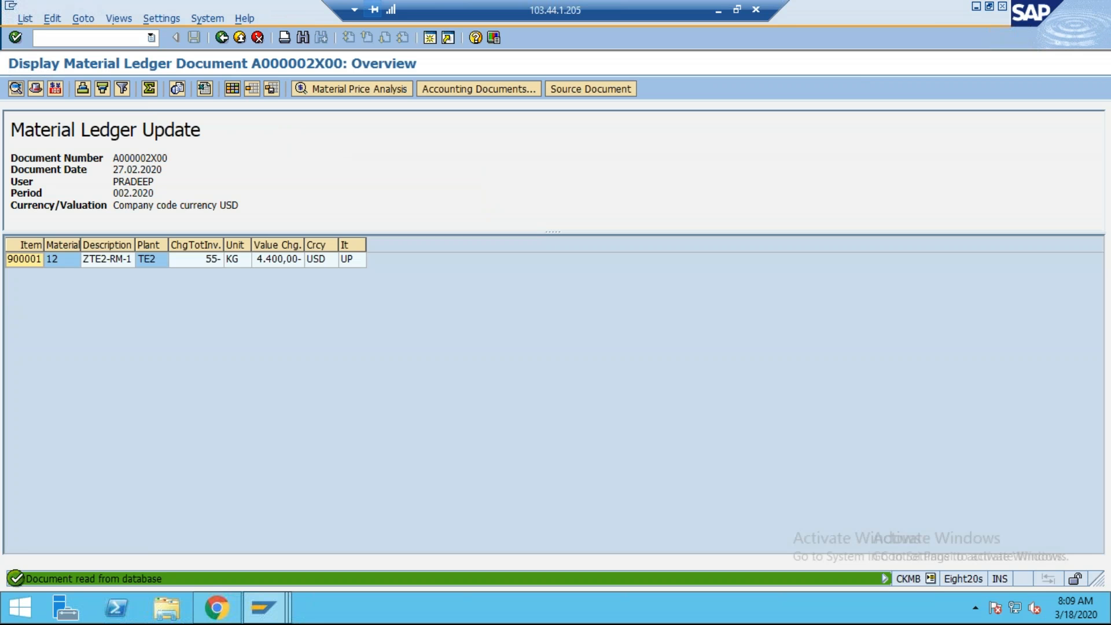
pyautogui.click(219, 261)
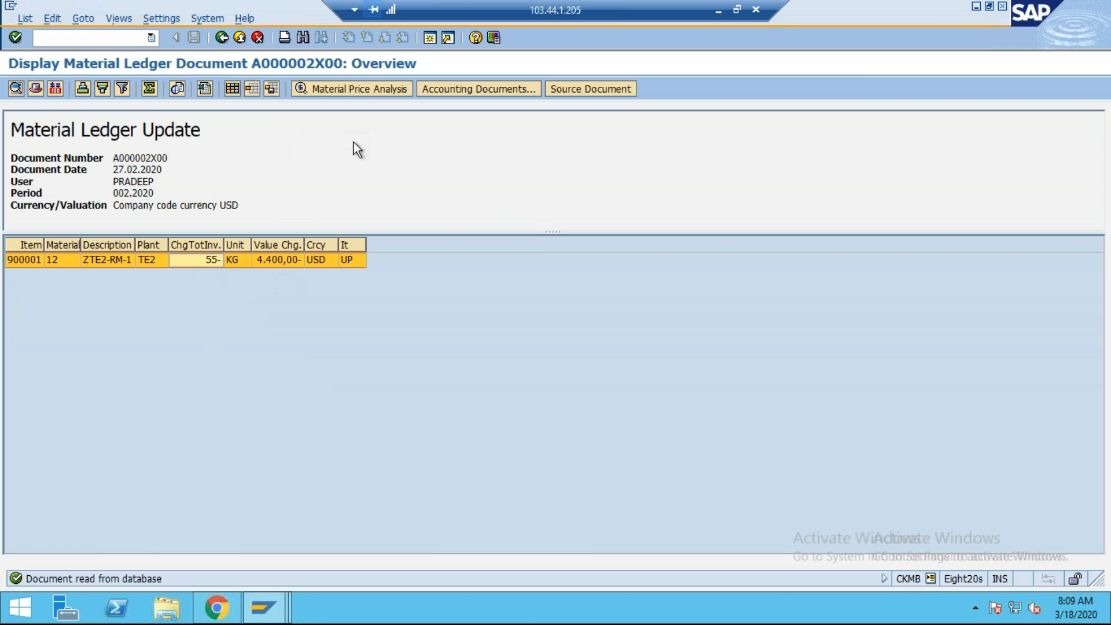
# - Examine the material price analysis of material 12, ZTE2-RM-1, in plant TE2, and return to the G/L line item selection
pyautogui.click(328, 88)
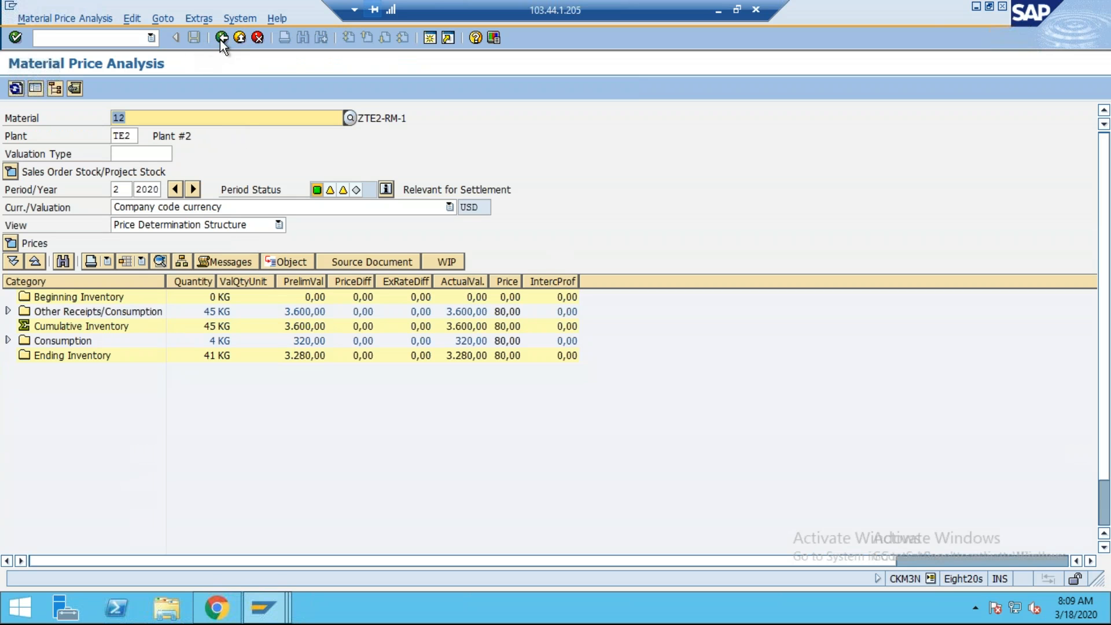
pyautogui.click(221, 38)
pyautogui.click(221, 38)
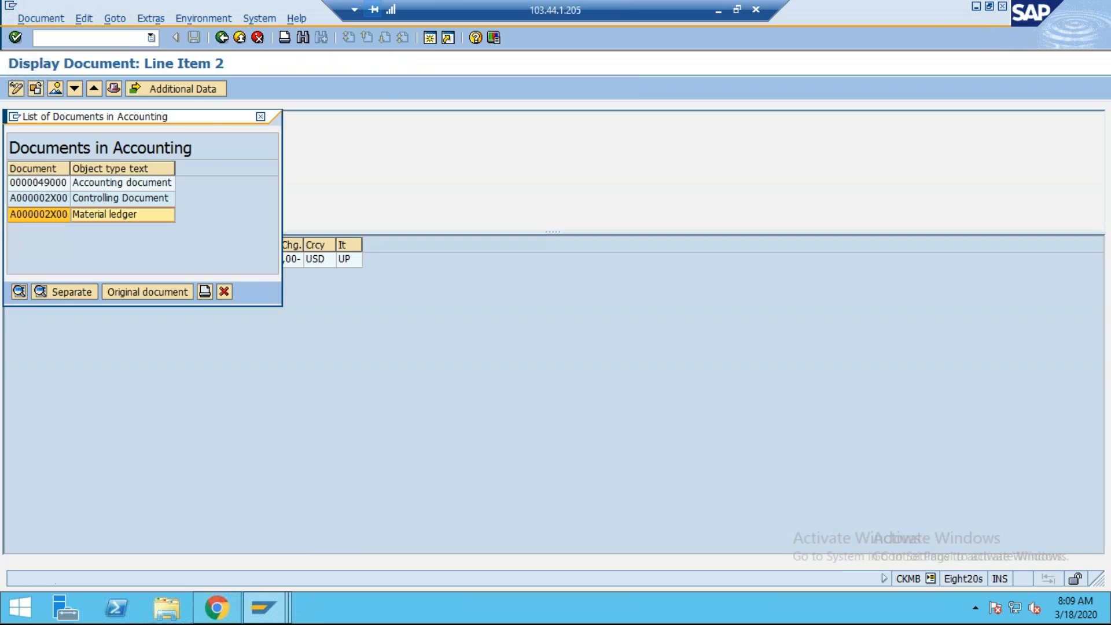
pyautogui.click(224, 291)
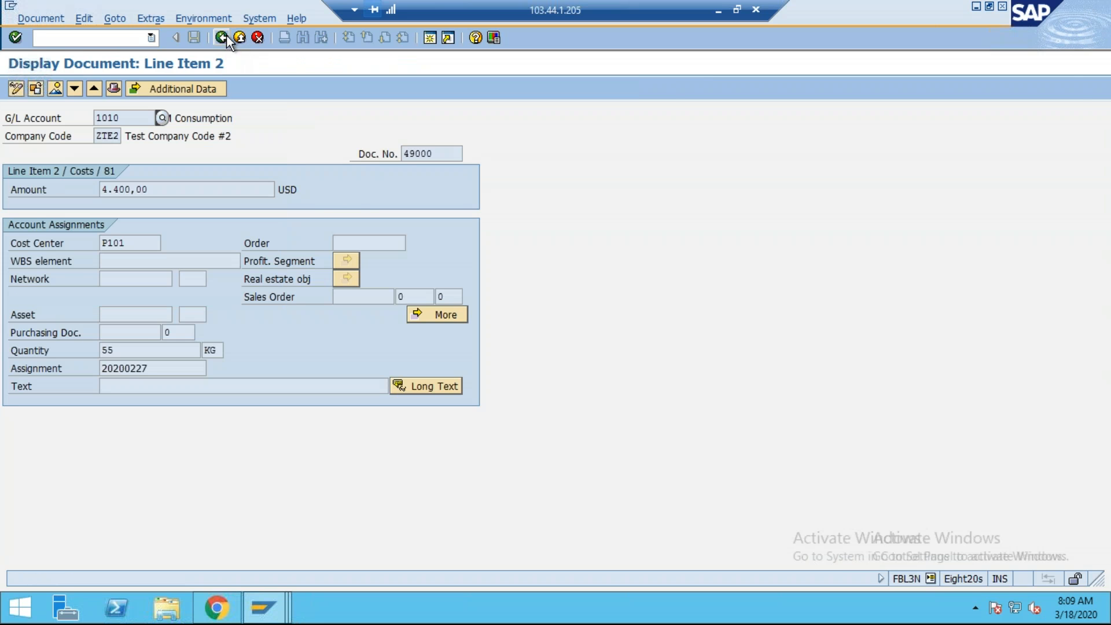
pyautogui.click(221, 38)
pyautogui.click(225, 39)
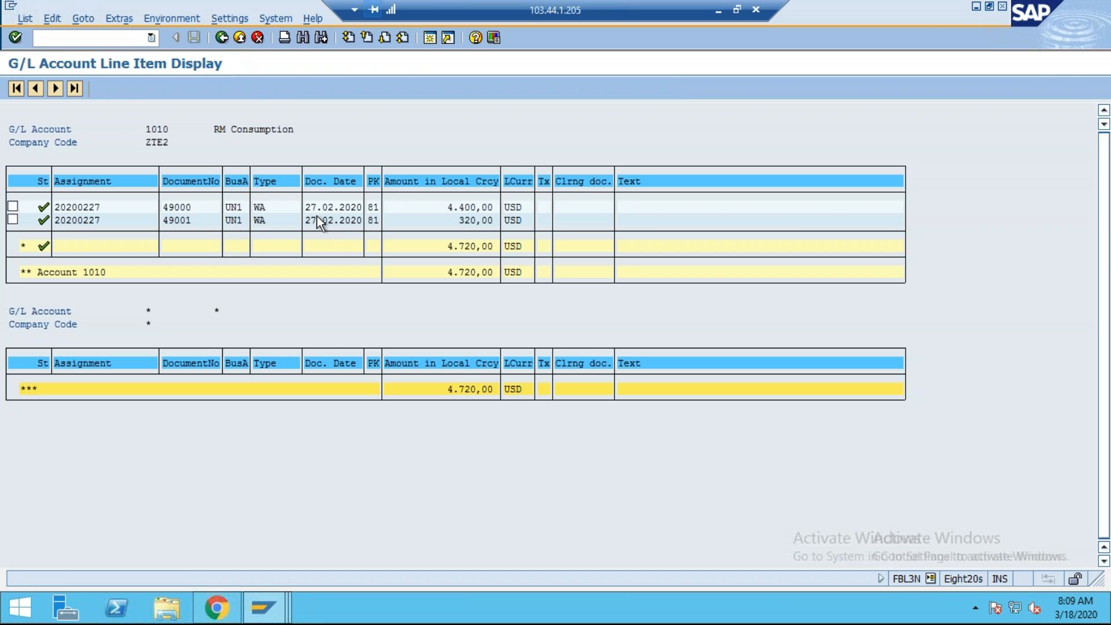
# - Set the G/L line item selection to company code TA01 and G/L account 1000
pyautogui.moveTo(199, 155); pyautogui.dragTo(432, 184)
pyautogui.press('BackSpace')
pyautogui.write('TA01')
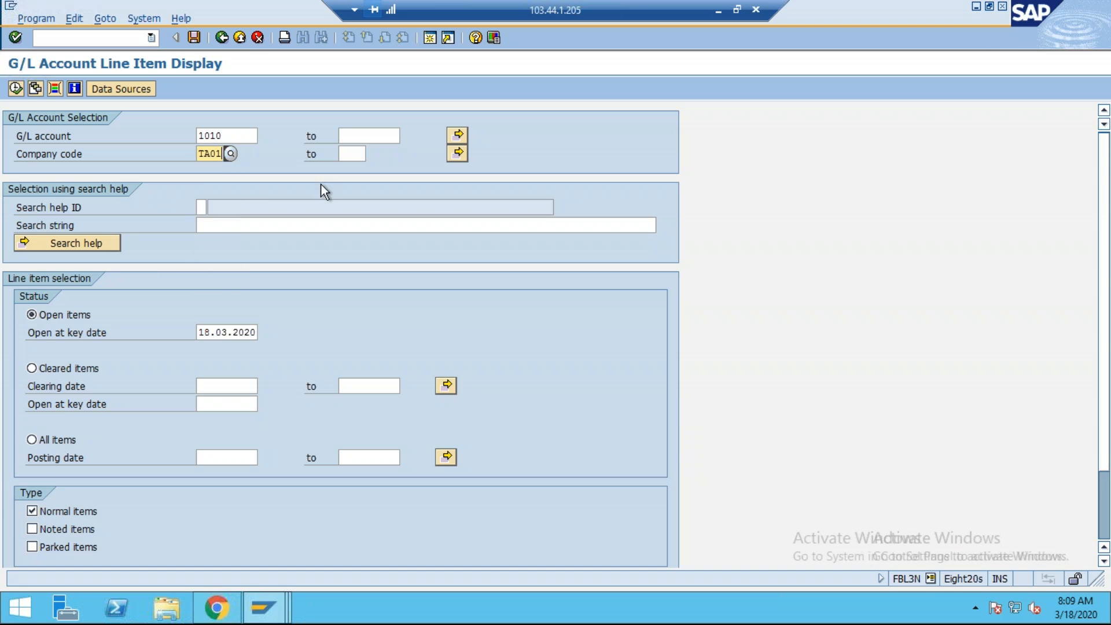
pyautogui.doubleClick(239, 141)
pyautogui.write('1000')
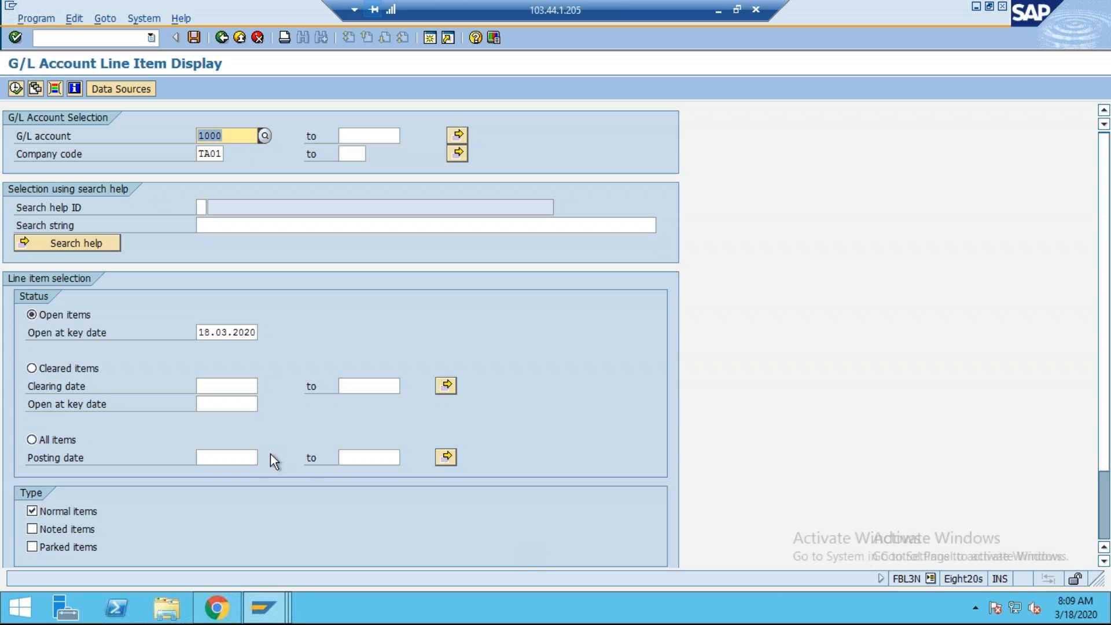
# - List the open items of account 1000 in company code TA01 and display the related accounting documents of document 49012
pyautogui.click(15, 88)
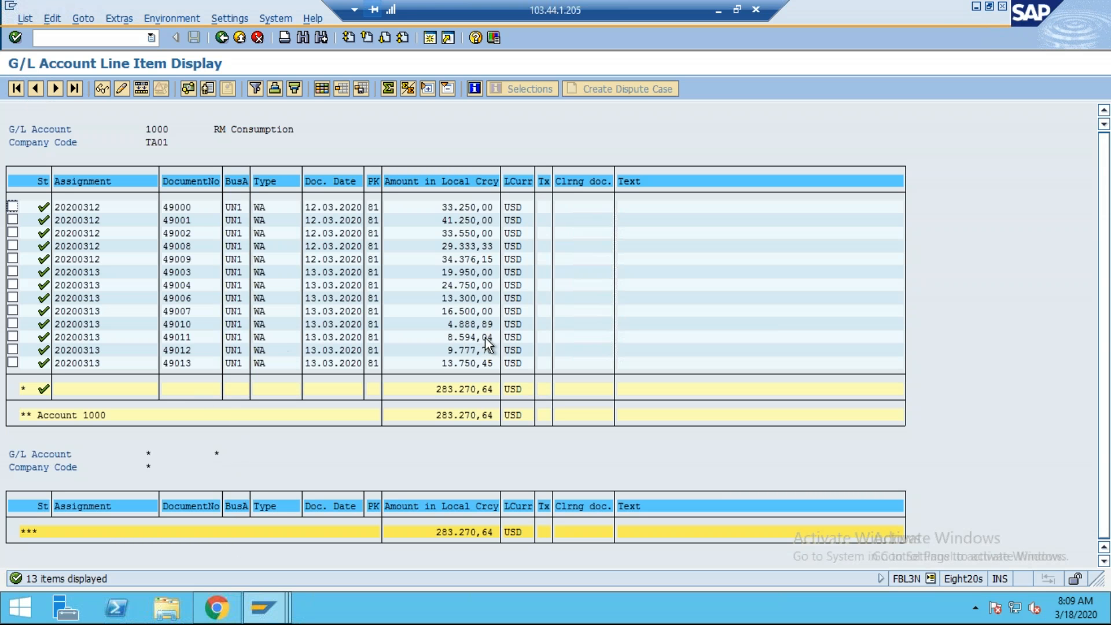
pyautogui.doubleClick(464, 350)
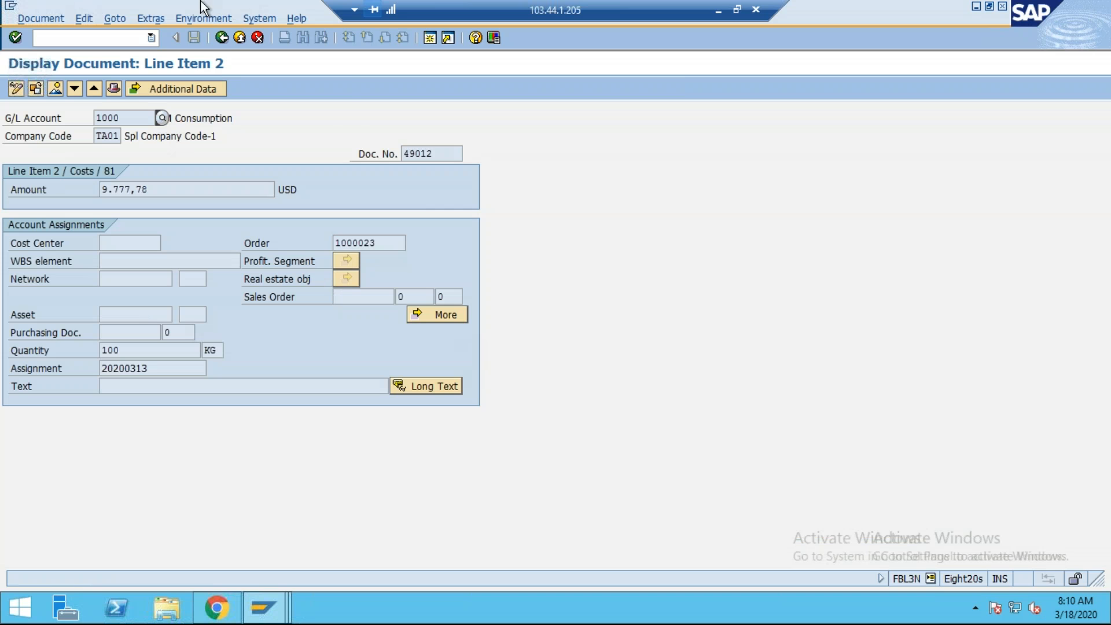
pyautogui.click(212, 20)
pyautogui.moveTo(335, 111)
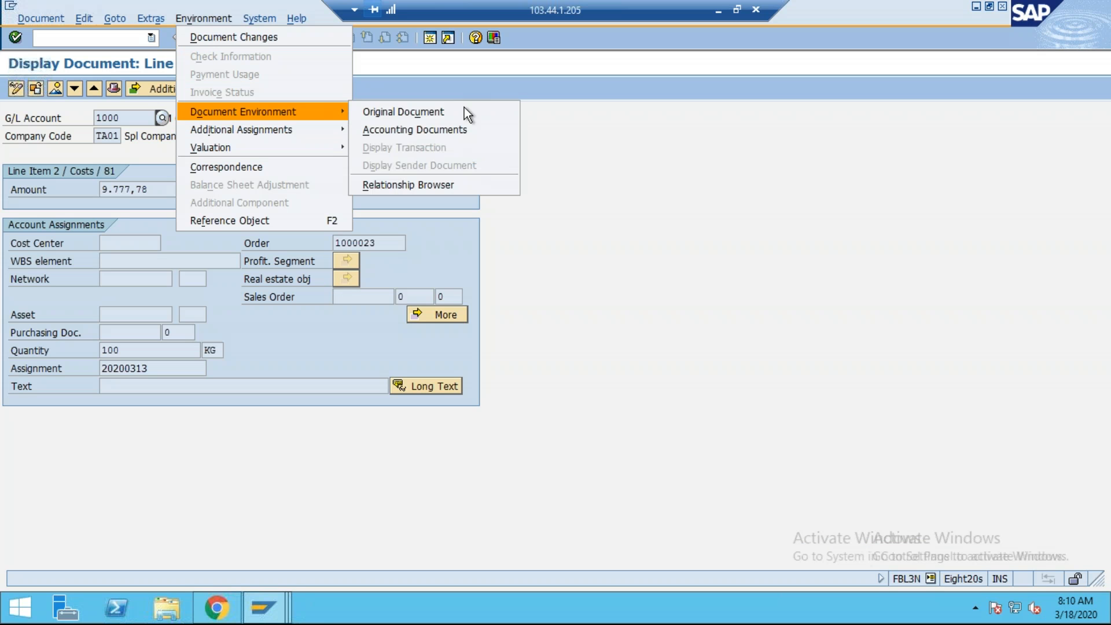
pyautogui.click(454, 133)
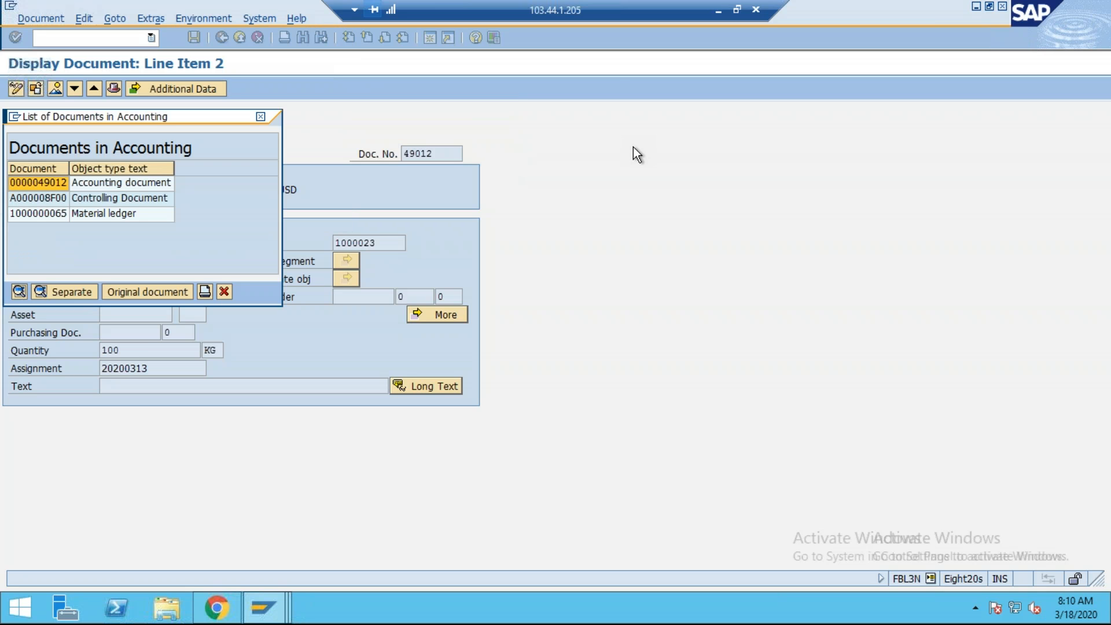
# - Close the list of related accounting documents and open table ACDOCA with transaction SE16 in a new session
pyautogui.click(85, 184)
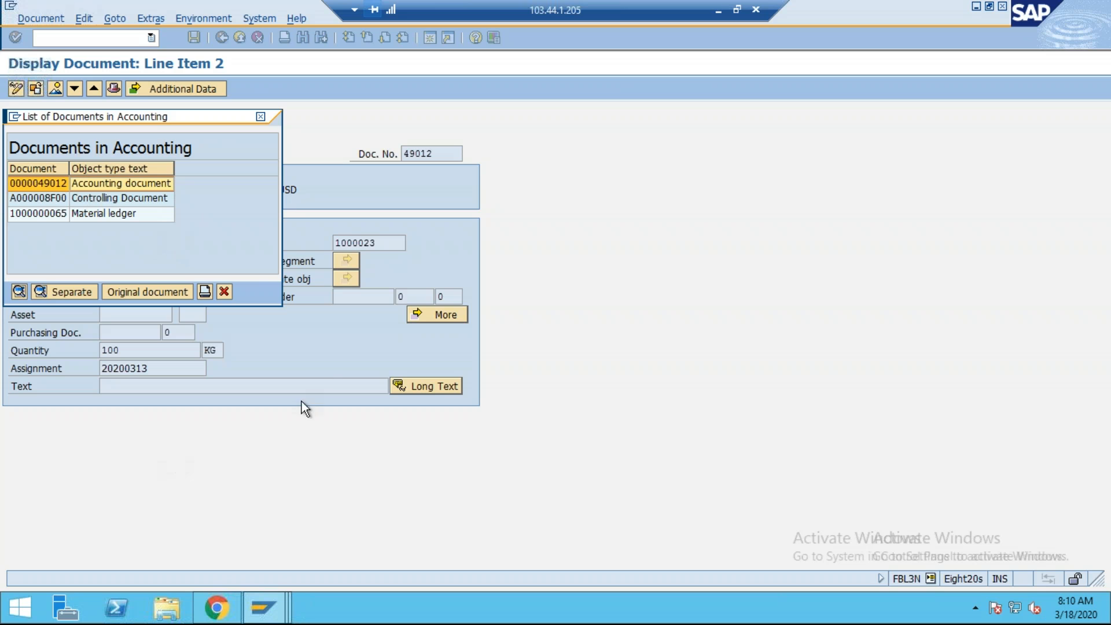
pyautogui.click(224, 292)
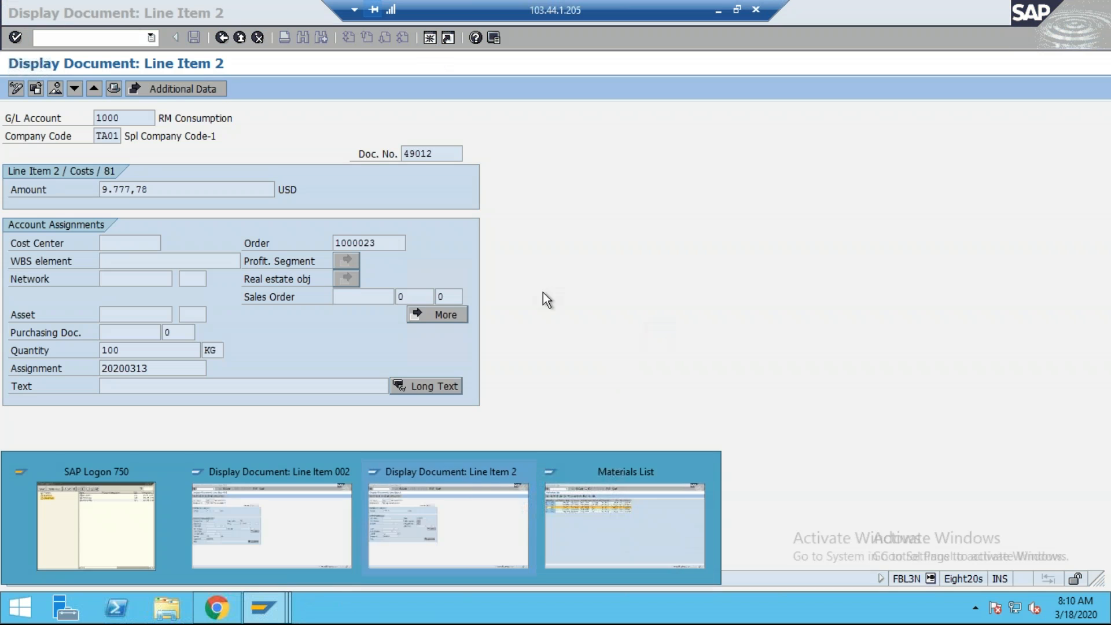
pyautogui.click(429, 37)
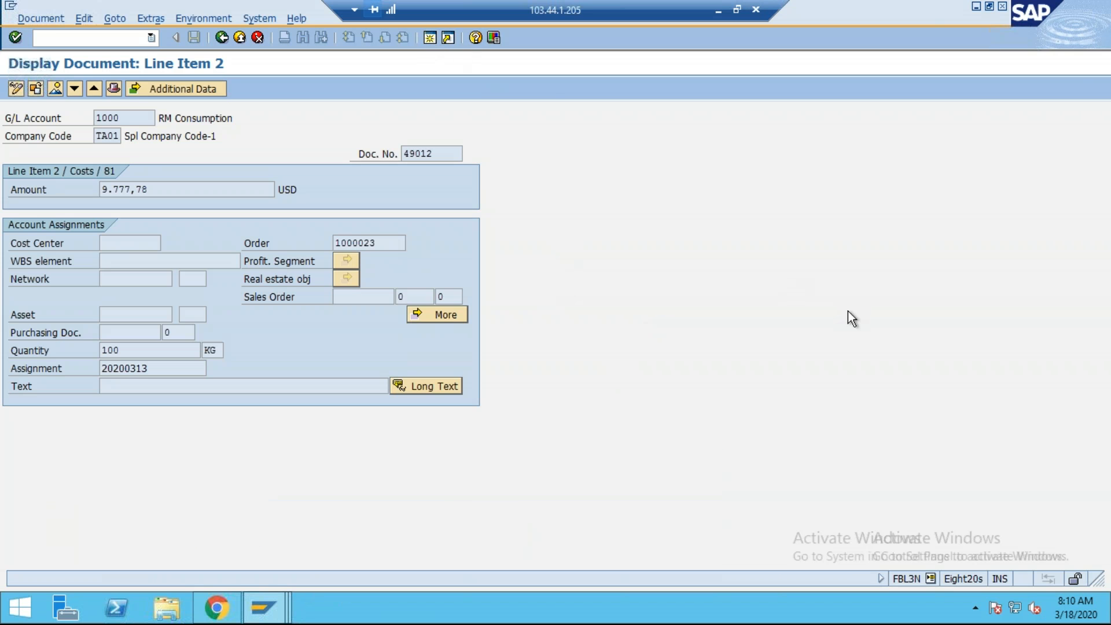
pyautogui.write('SE16')
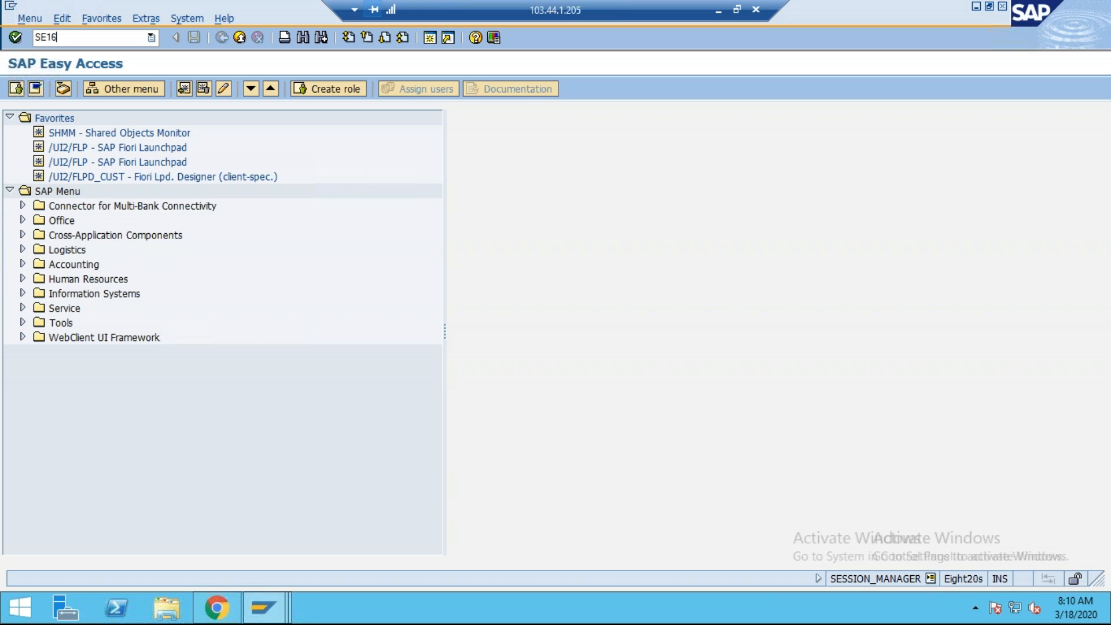
pyautogui.press('Return')
pyautogui.write('ACDOCA')
pyautogui.press('Return')
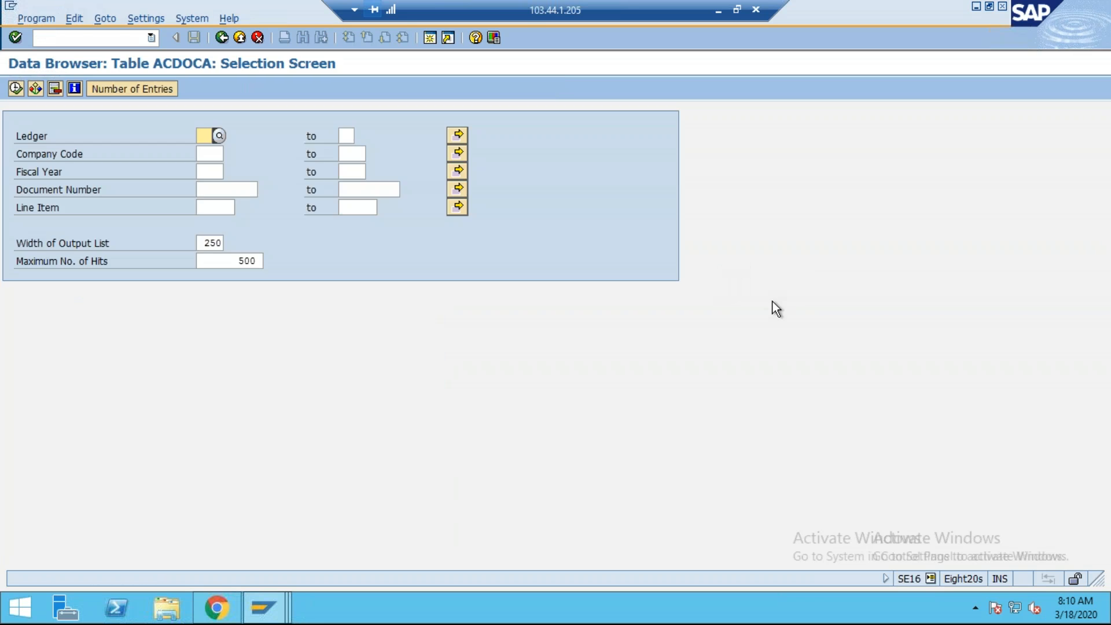
# - List the ACDOCA entries for ledger 0L, company code TA01 and document number 49012
pyautogui.write('0L')
pyautogui.press('Tab')
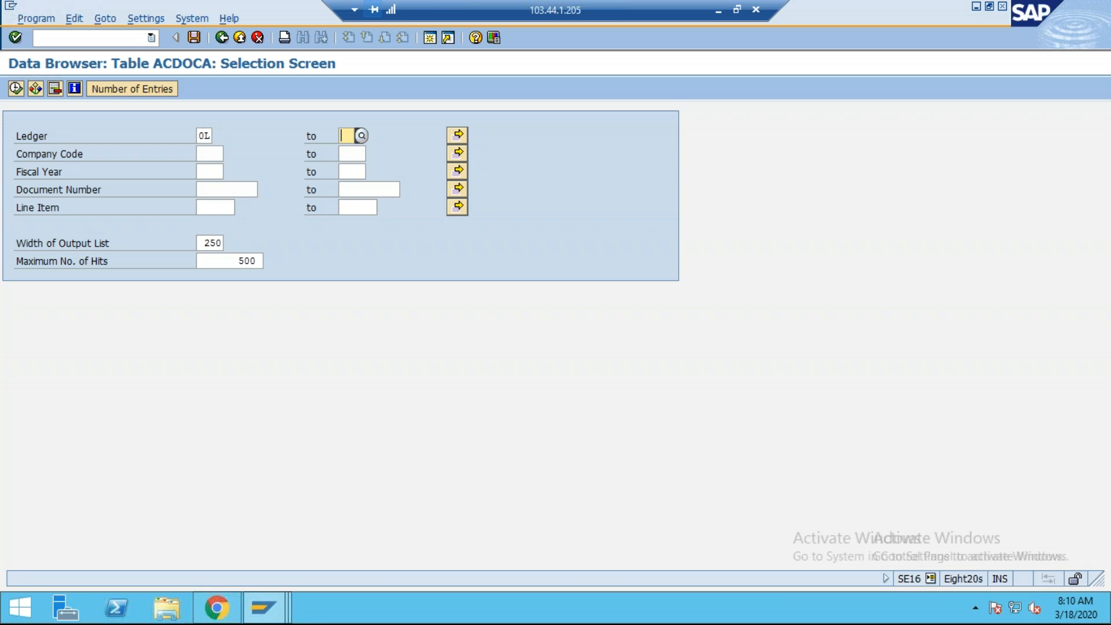
pyautogui.press('Tab')
pyautogui.press('Tab')
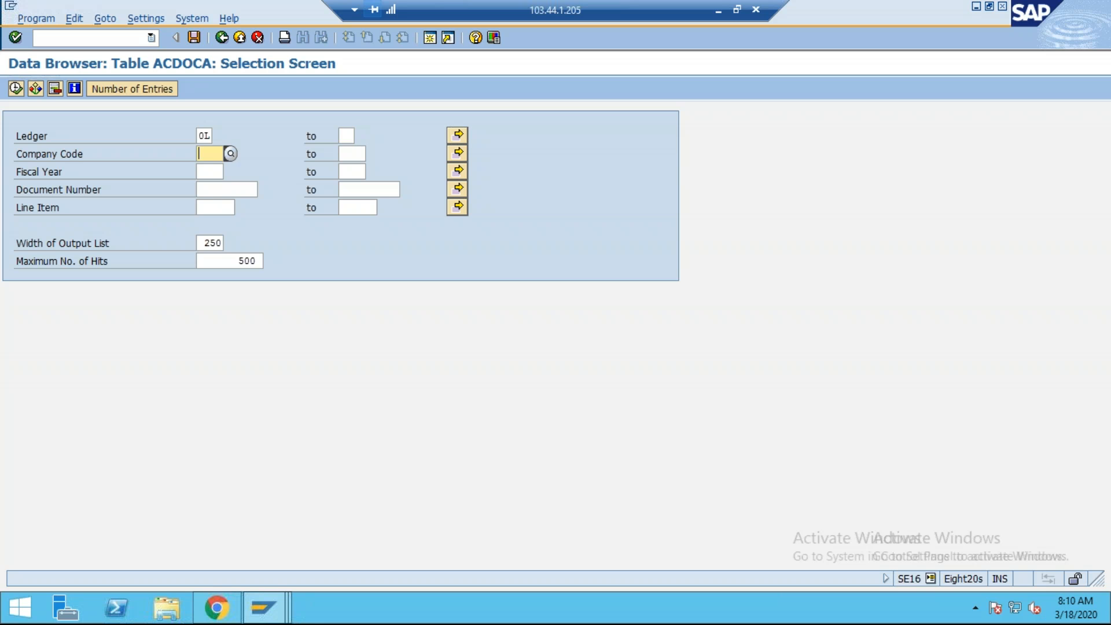
pyautogui.write('TA01')
pyautogui.press('Tab')
pyautogui.press('Tab')
pyautogui.press('Tab')
pyautogui.press('Tab')
pyautogui.press('Tab')
pyautogui.press('Tab')
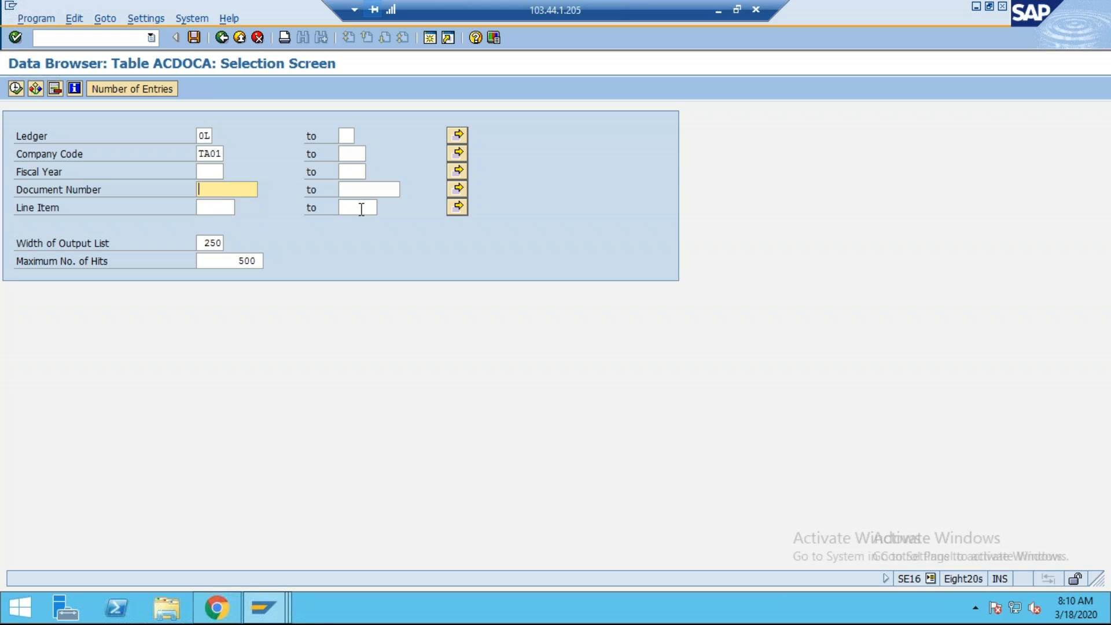
pyautogui.write('49012')
pyautogui.click(23, 92)
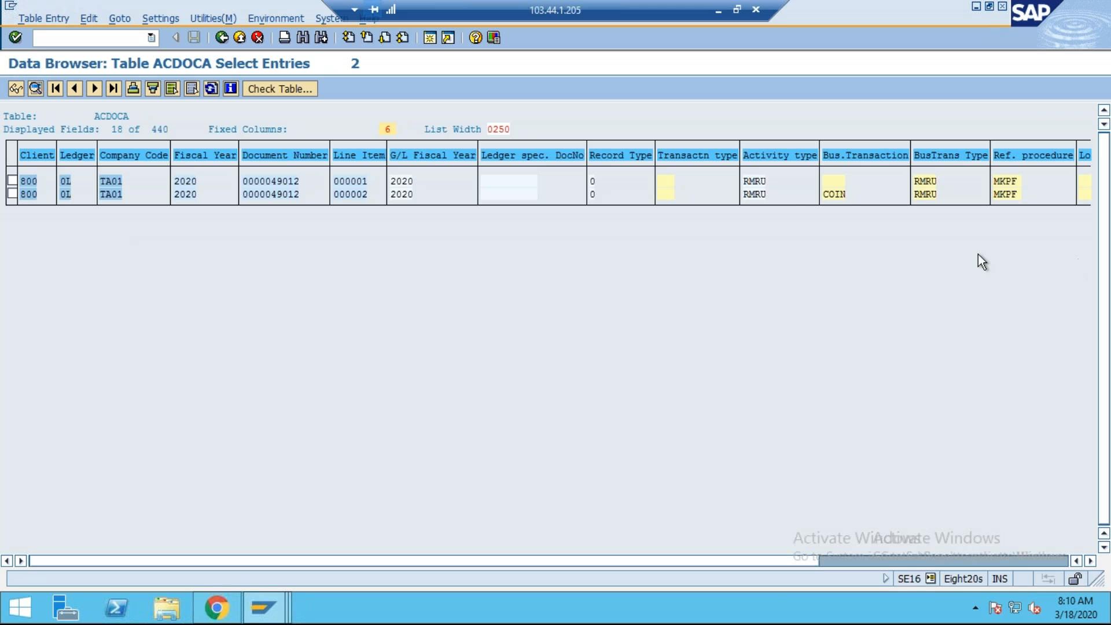
# - Display ACDOCA line item 000002 of document 49012 and examine its reference, currency, account assignment and amount fields
pyautogui.click(11, 193)
pyautogui.click(36, 87)
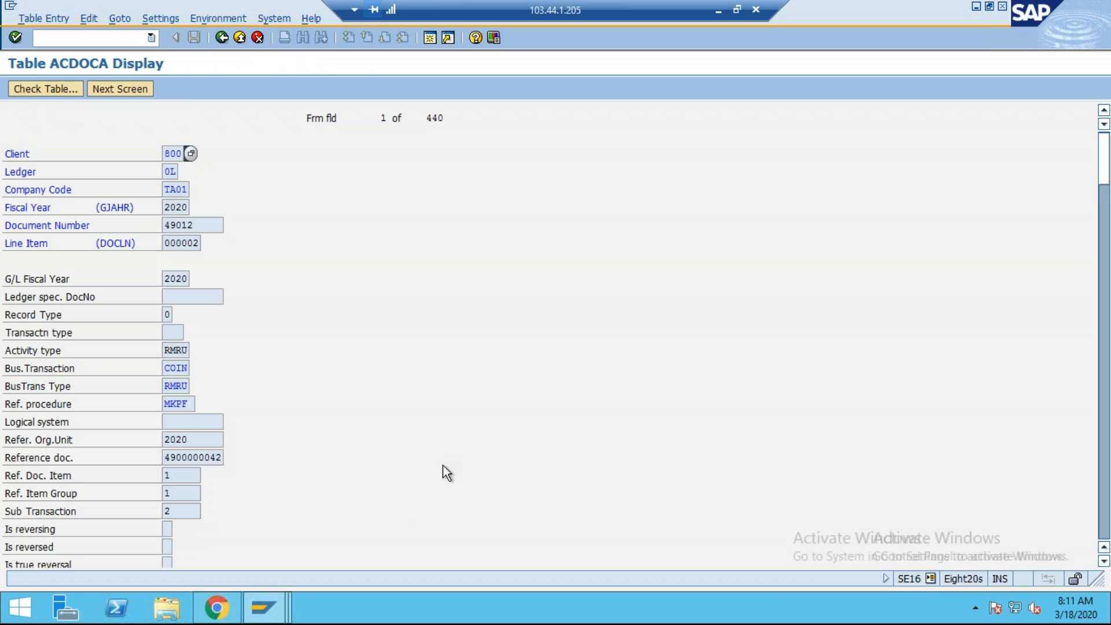
pyautogui.scroll(-2, 546, 311)
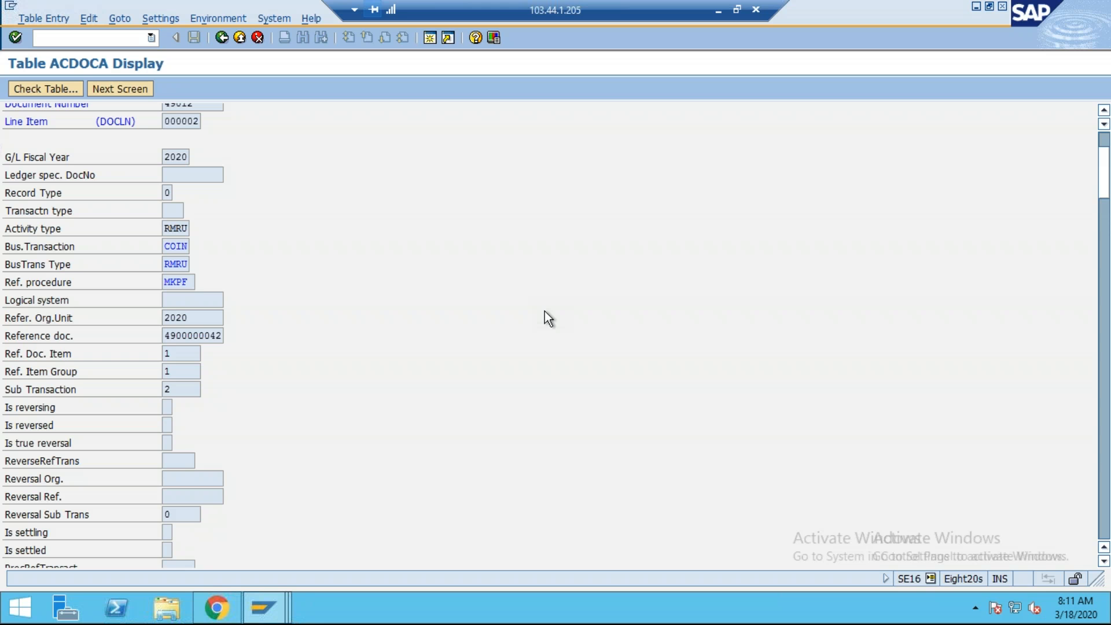
pyautogui.scroll(-4, 494, 457)
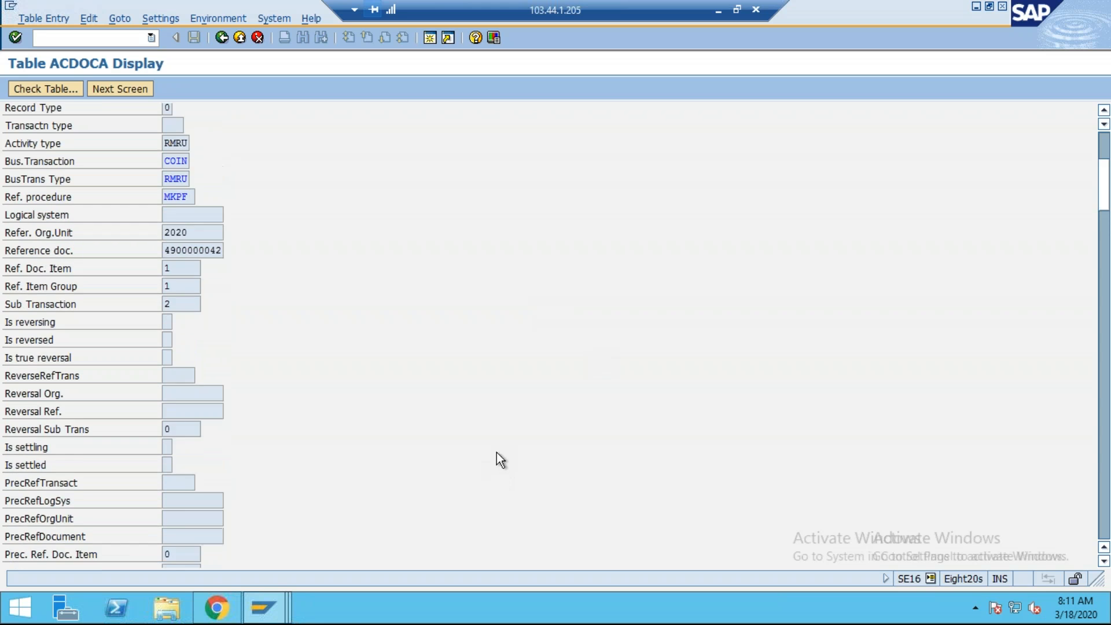
pyautogui.scroll(3, 503, 419)
pyautogui.scroll(2, 508, 425)
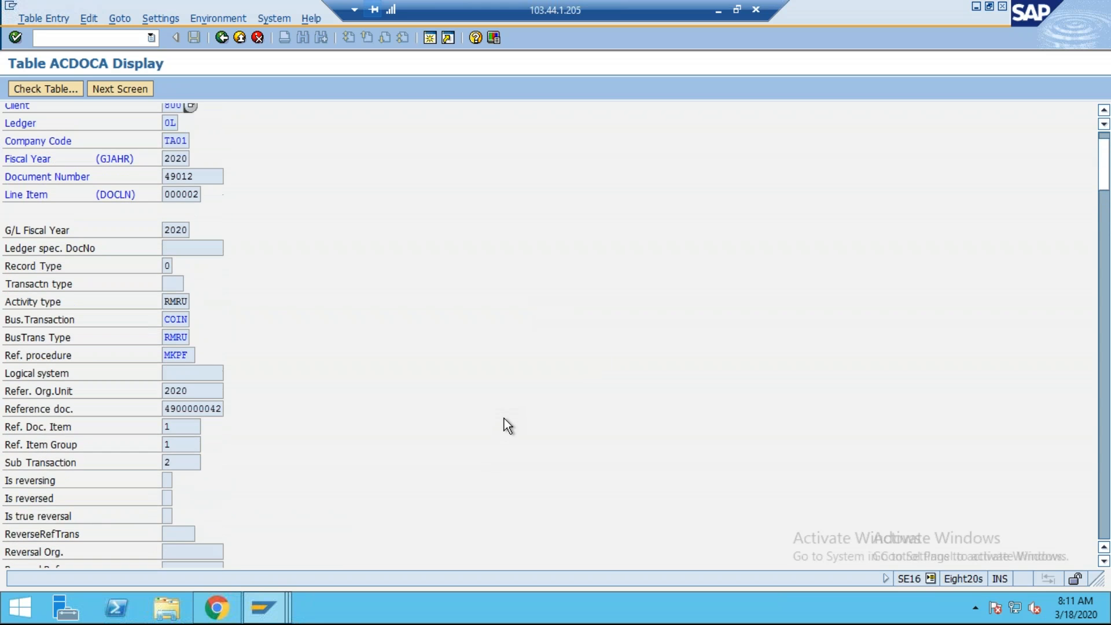
pyautogui.scroll(-7, 508, 424)
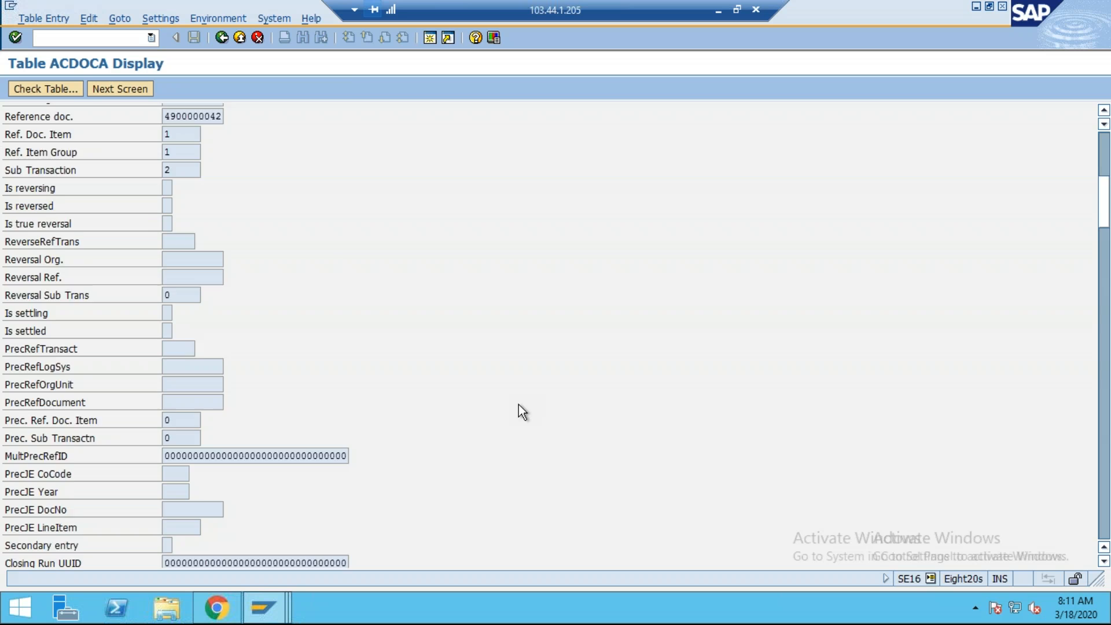
pyautogui.scroll(-7, 519, 403)
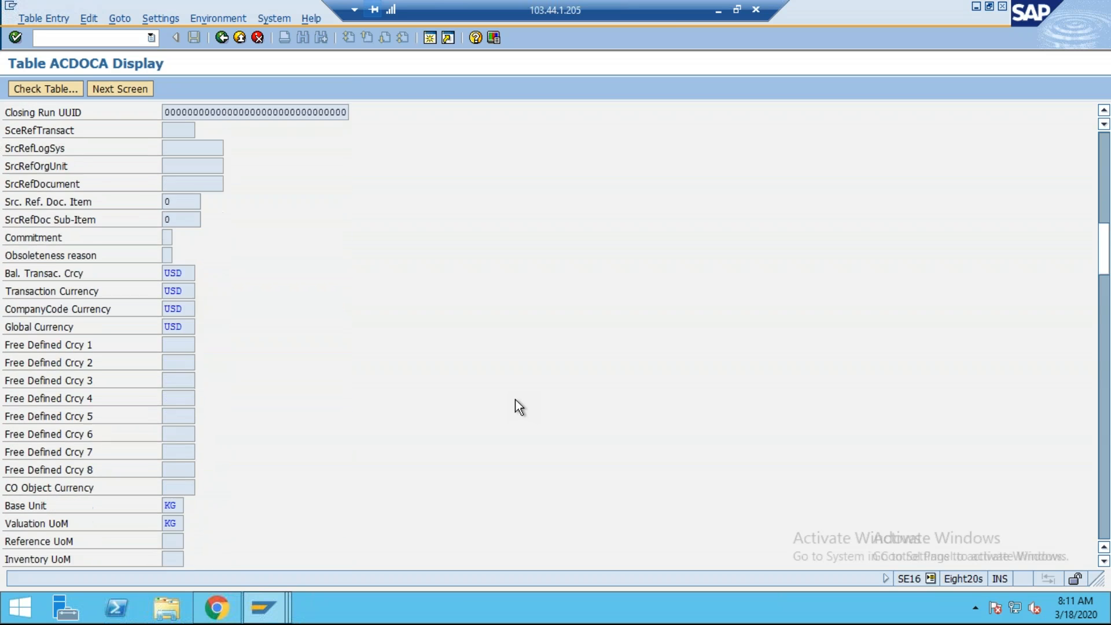
pyautogui.scroll(-7, 514, 398)
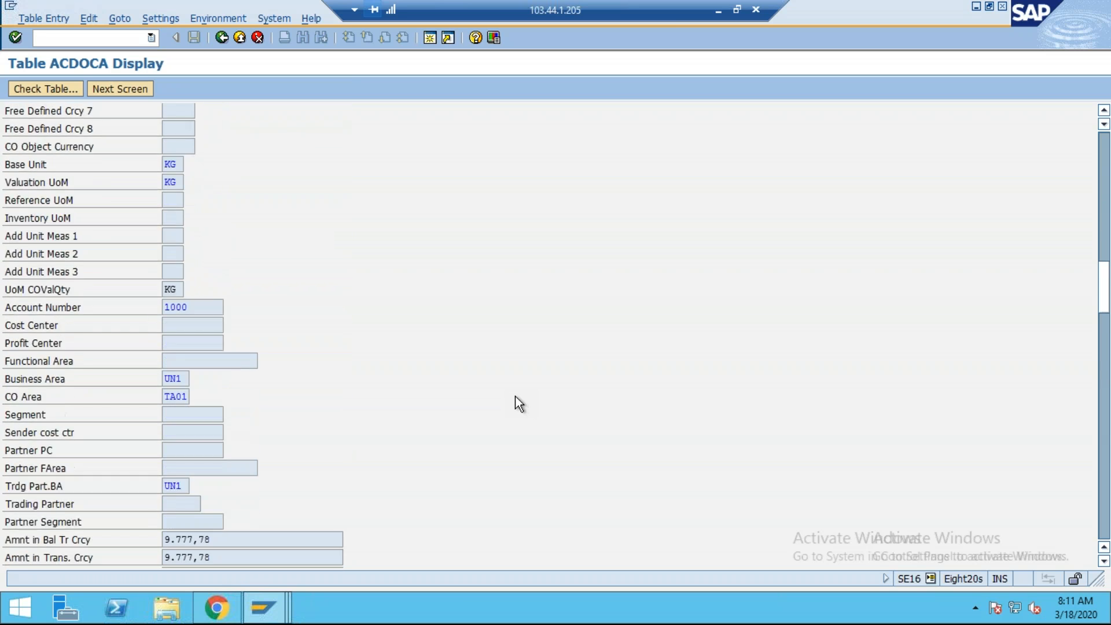
pyautogui.scroll(-1, 515, 395)
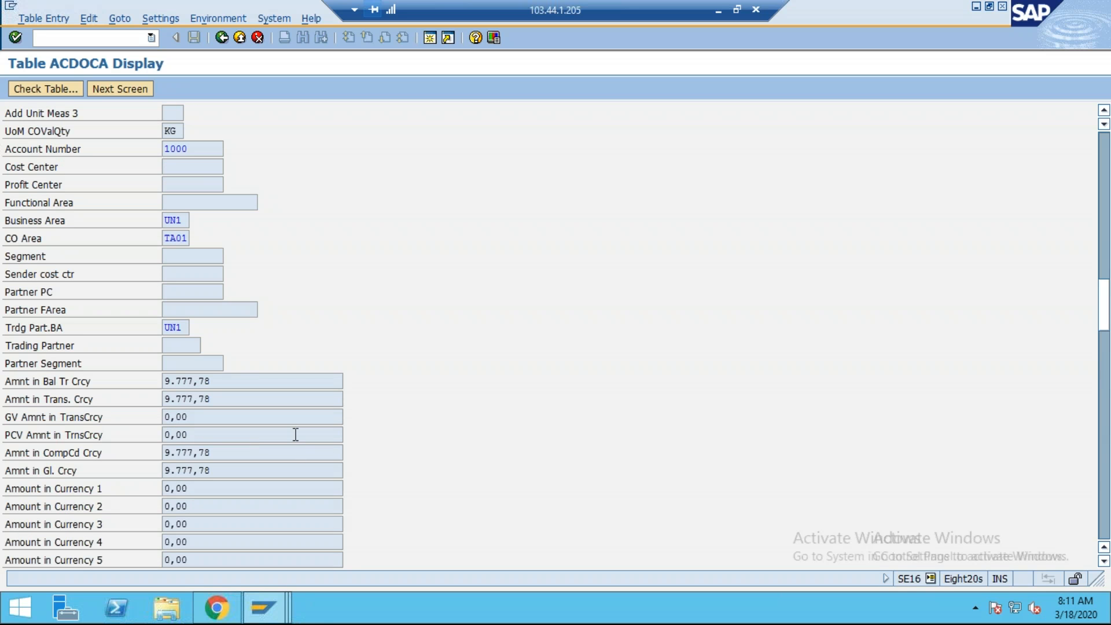
# - Examine the quantity, inventory value and moving average price (MAP LCrcy) fields of the ACDOCA line item
pyautogui.scroll(-6, 295, 431)
pyautogui.scroll(-8, 295, 427)
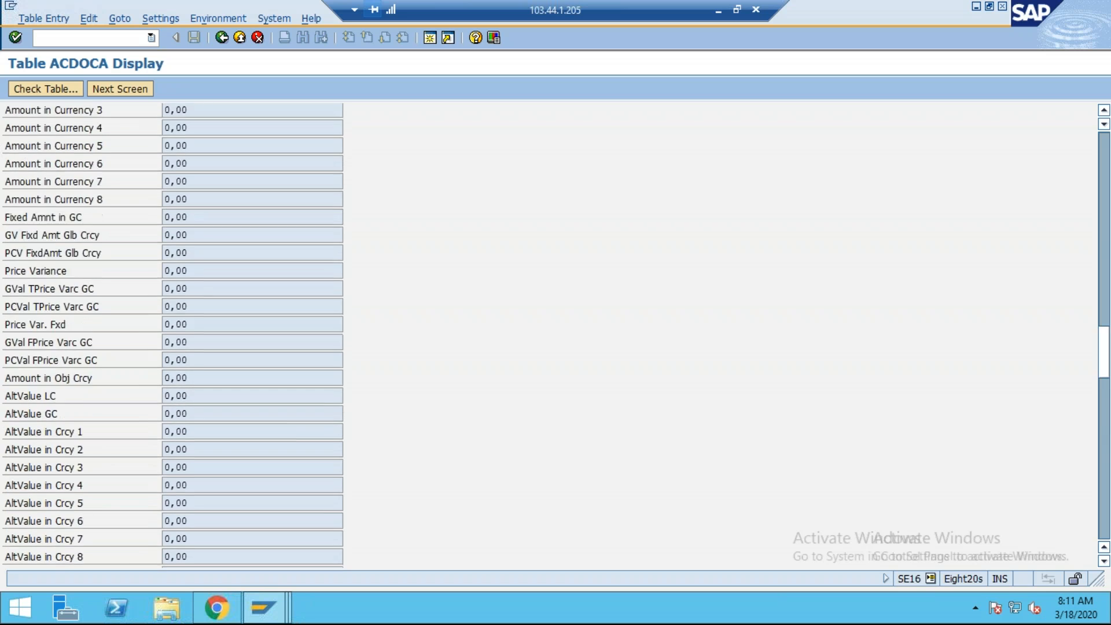
pyautogui.scroll(-2, 298, 405)
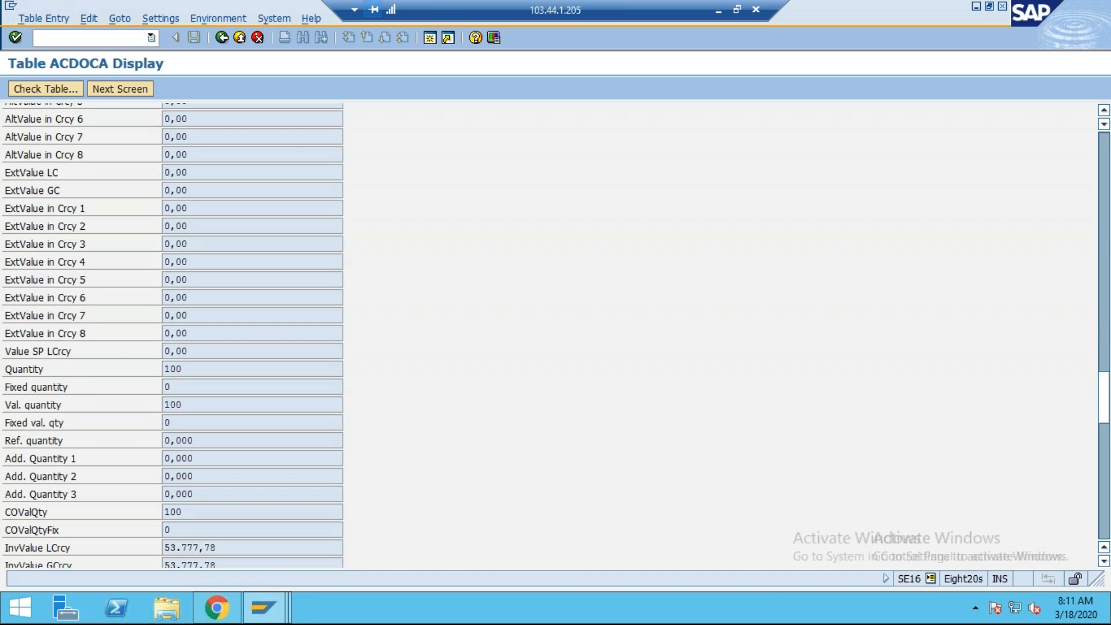
pyautogui.moveTo(205, 356); pyautogui.dragTo(104, 401)
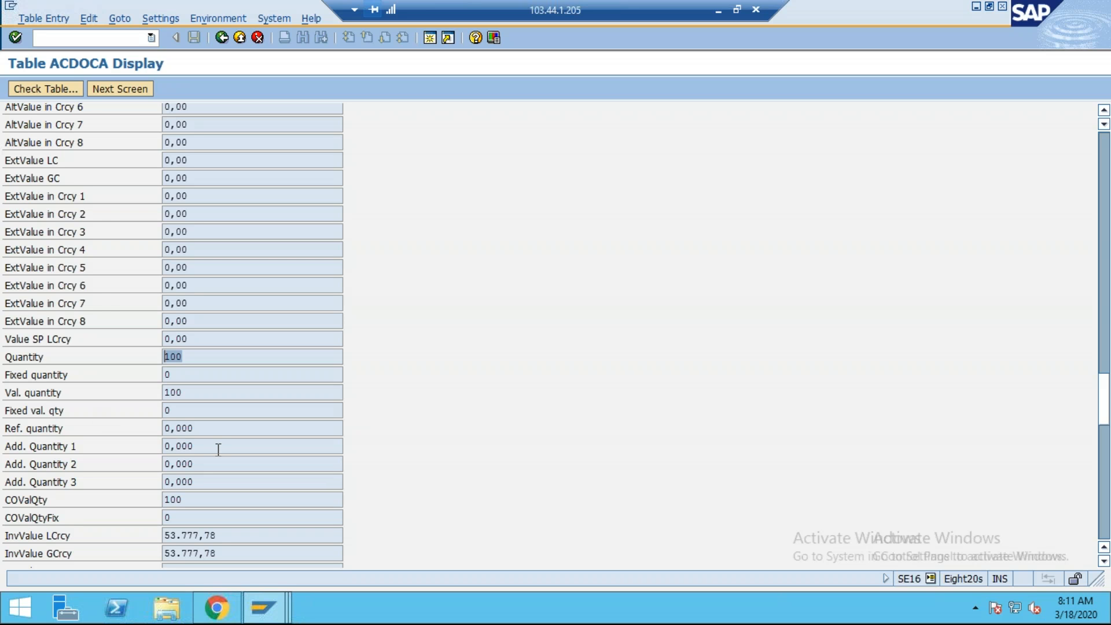
pyautogui.scroll(-3, 429, 528)
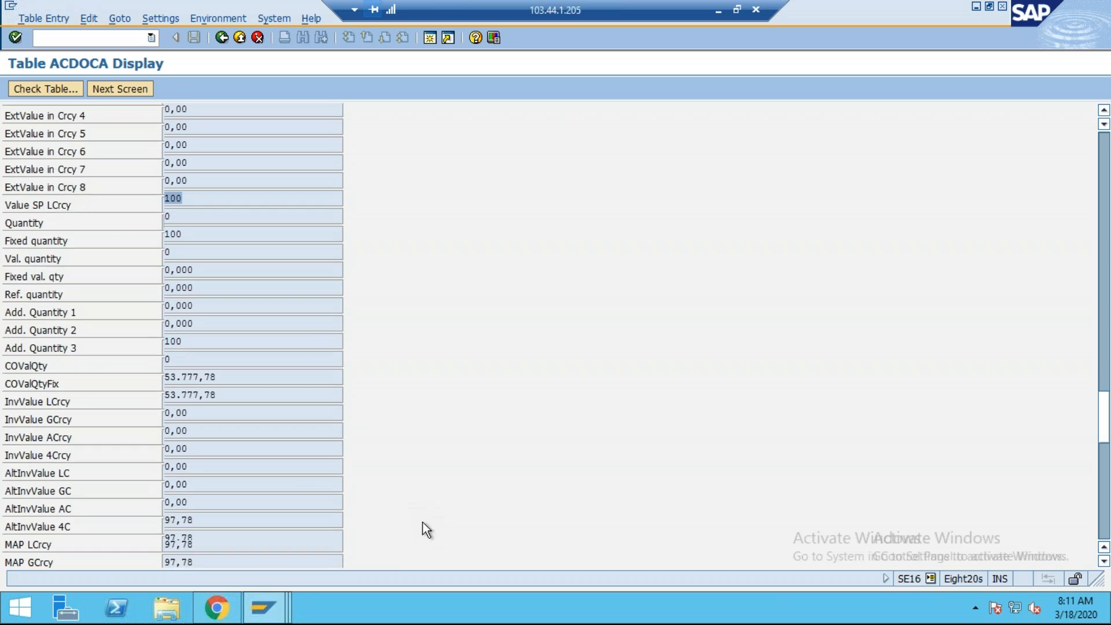
pyautogui.scroll(-1, 347, 497)
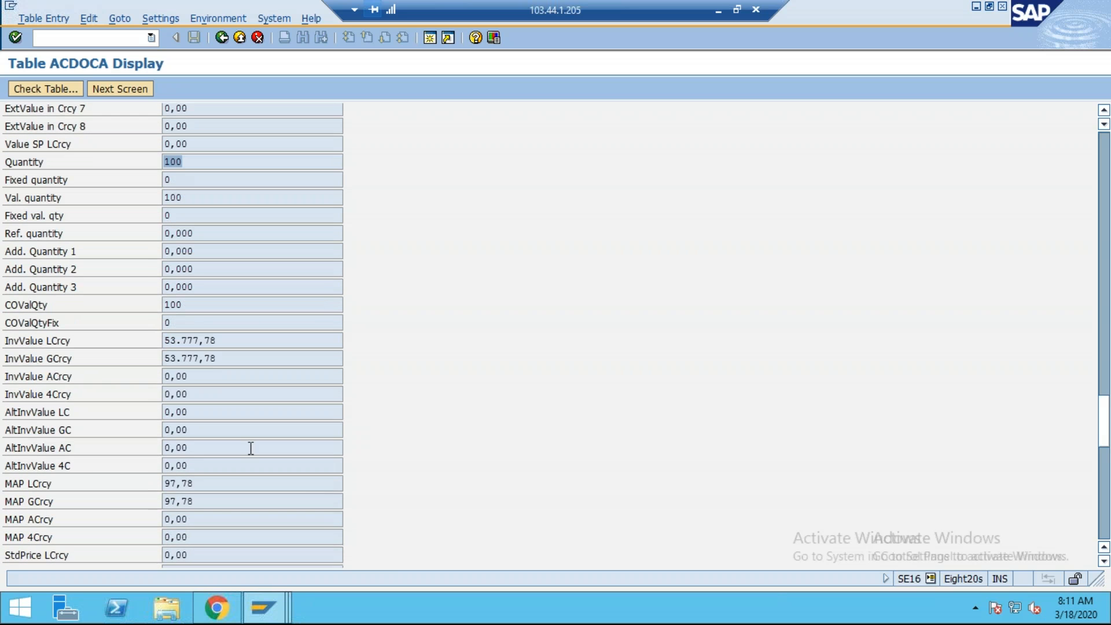
pyautogui.doubleClick(198, 485)
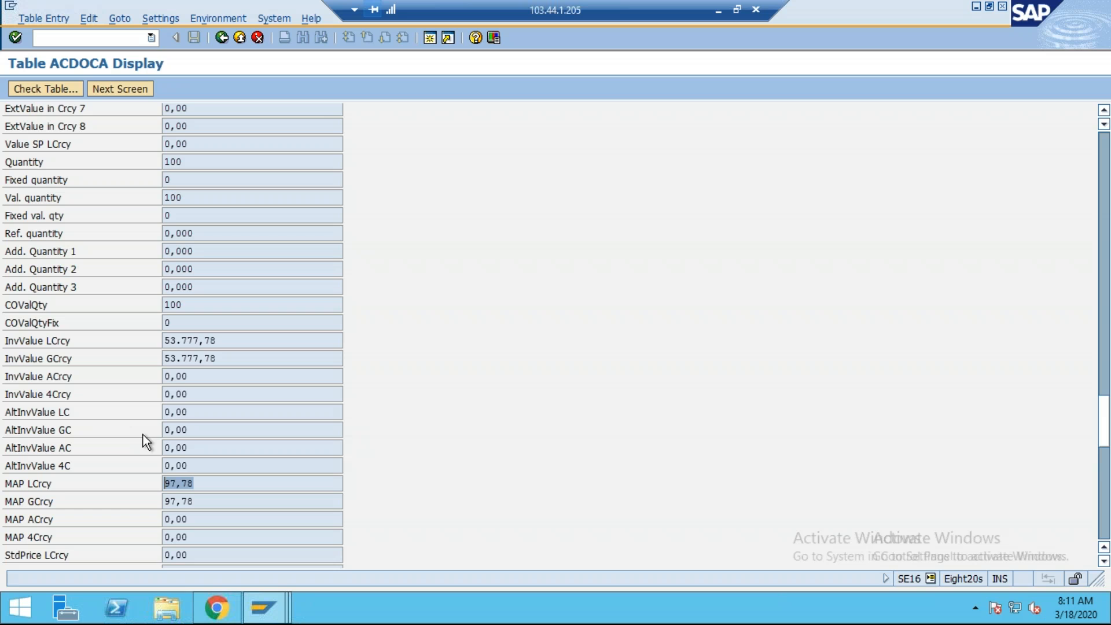
# - Switch back to the G/L line item of document 49012, view its related accounting document, and return to the document list
pyautogui.press('F3')
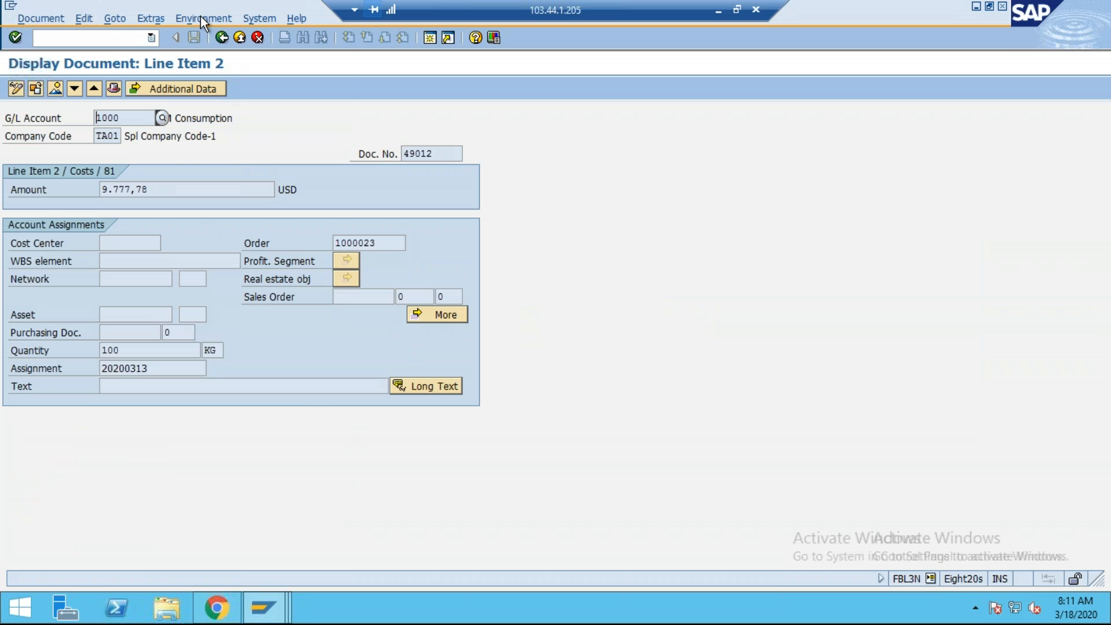
pyautogui.click(202, 18)
pyautogui.moveTo(319, 110)
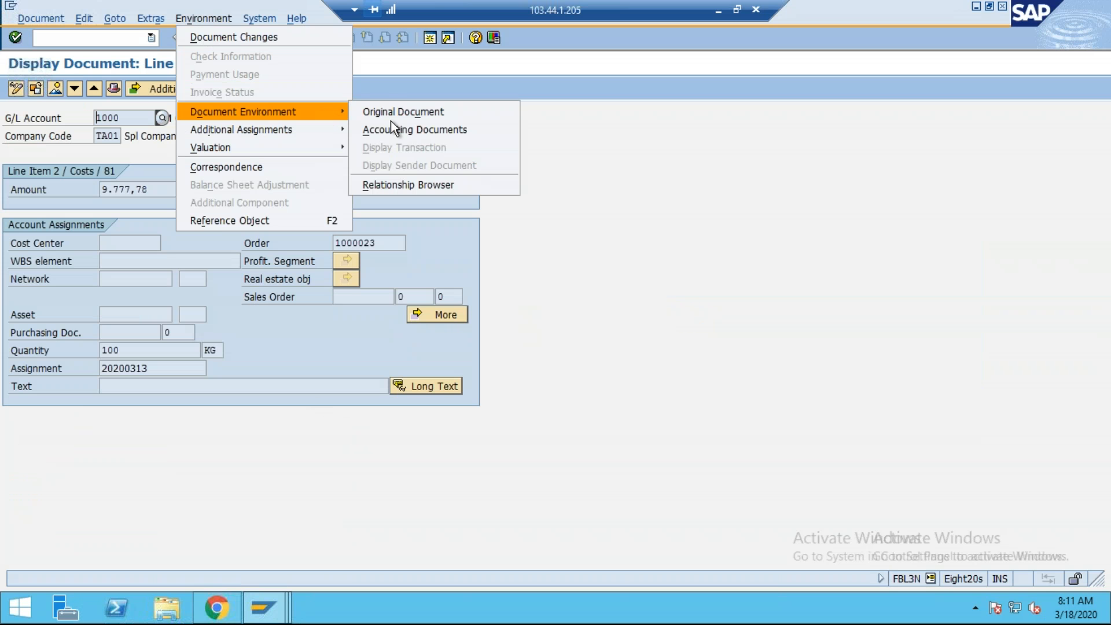
pyautogui.click(430, 128)
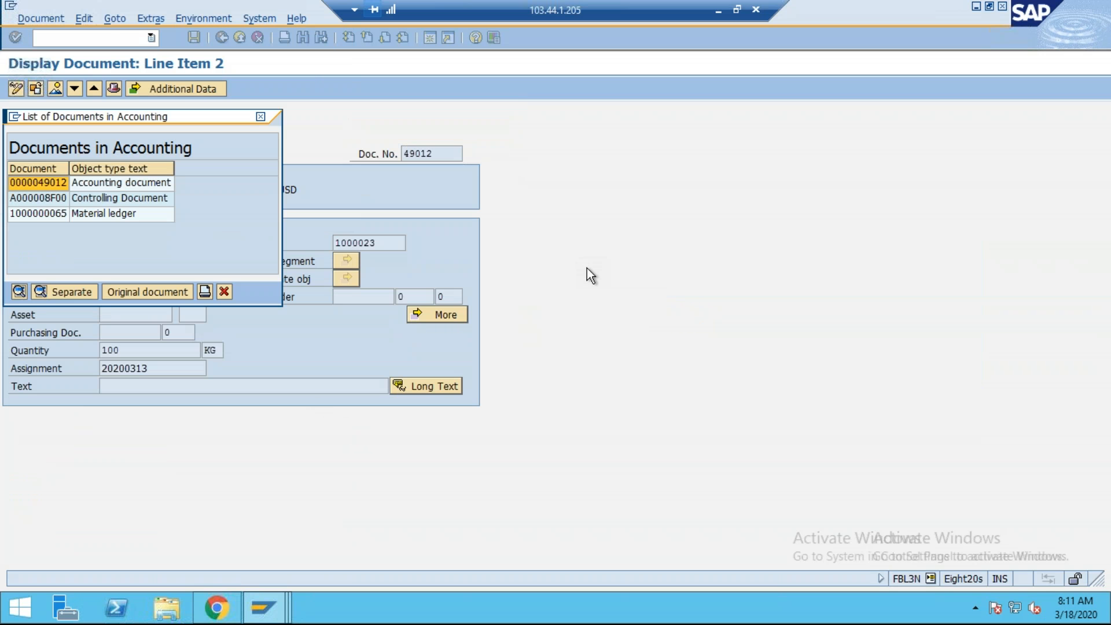
pyautogui.doubleClick(119, 182)
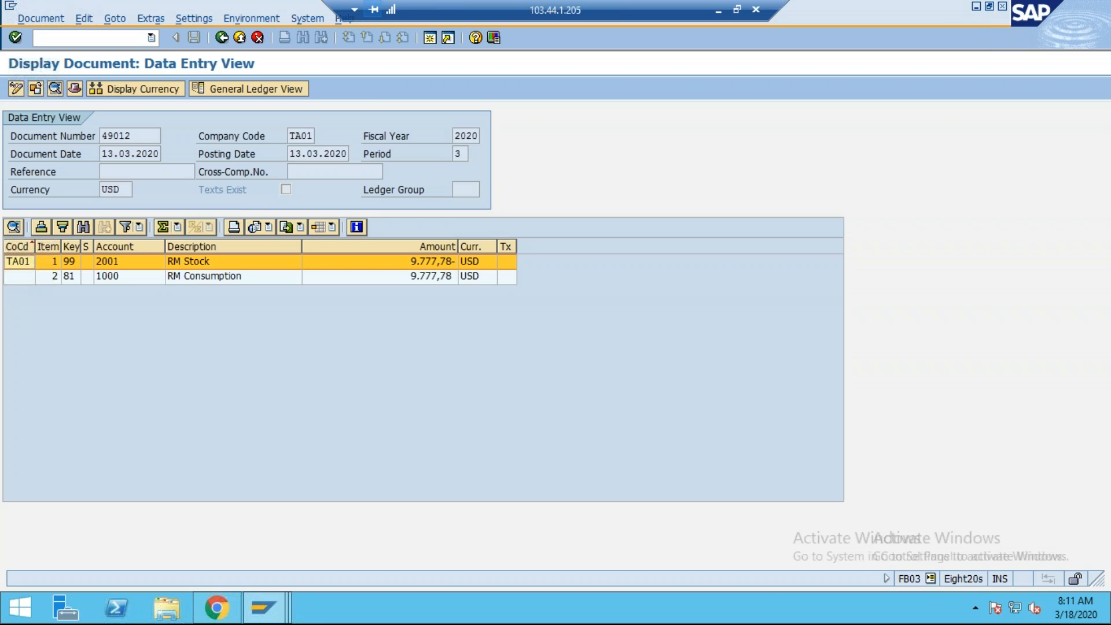
pyautogui.click(222, 37)
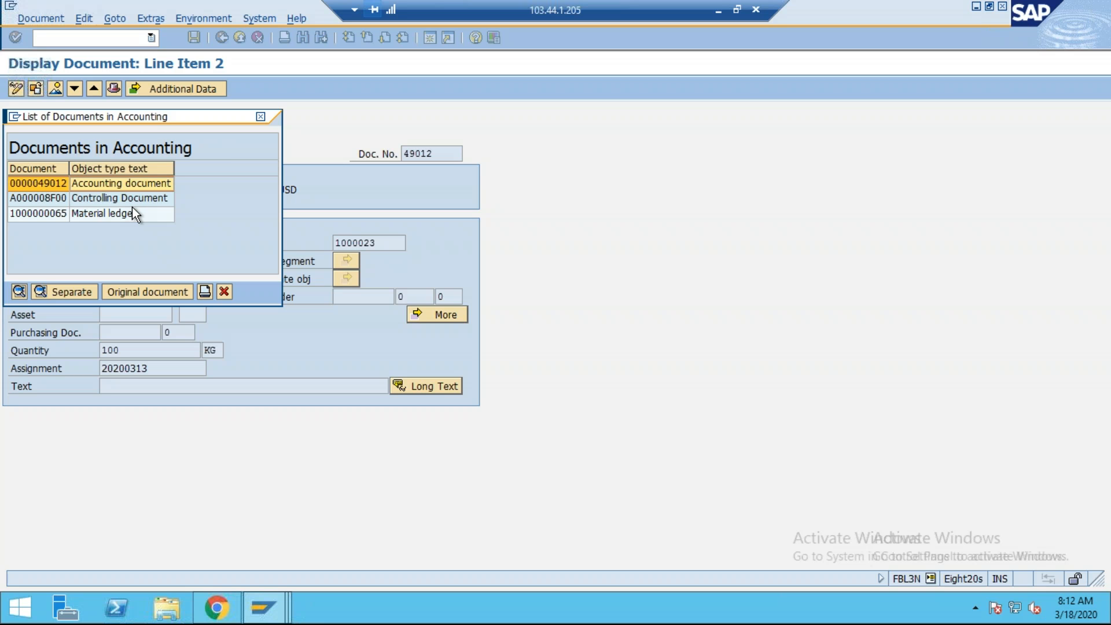
# - Display the related controlling document A000008F00 and expand its cost line items
pyautogui.click(137, 205)
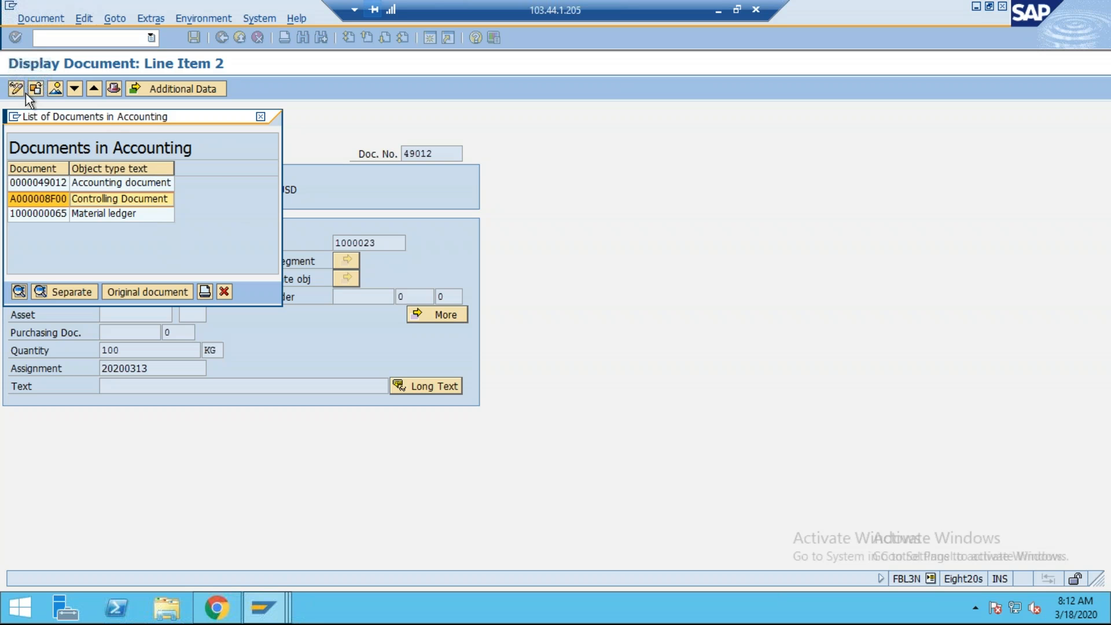
pyautogui.doubleClick(108, 199)
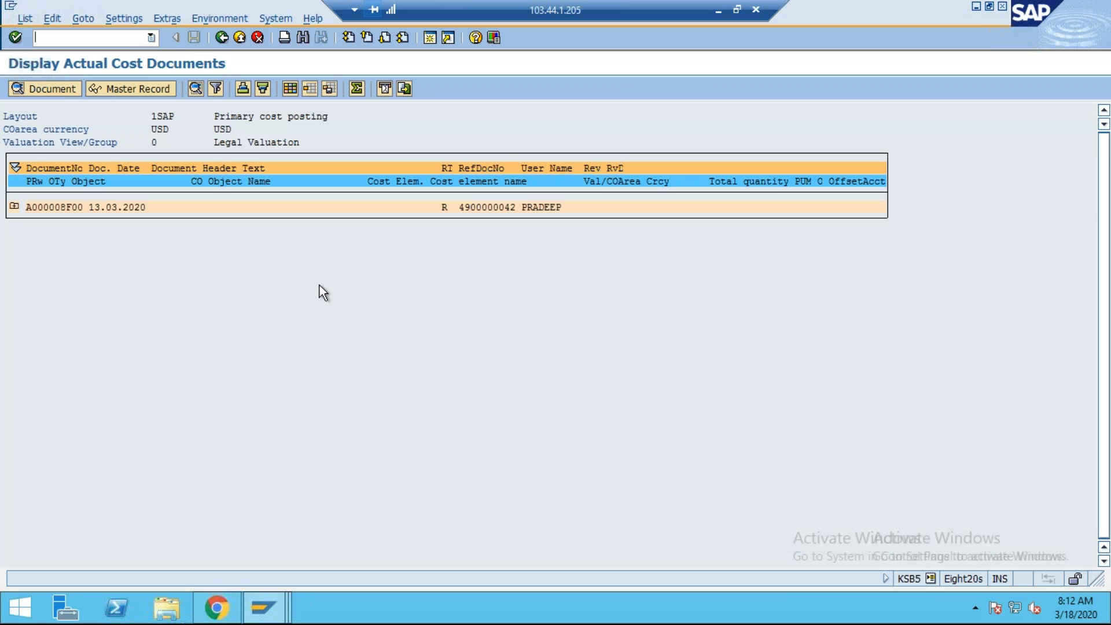
pyautogui.click(15, 206)
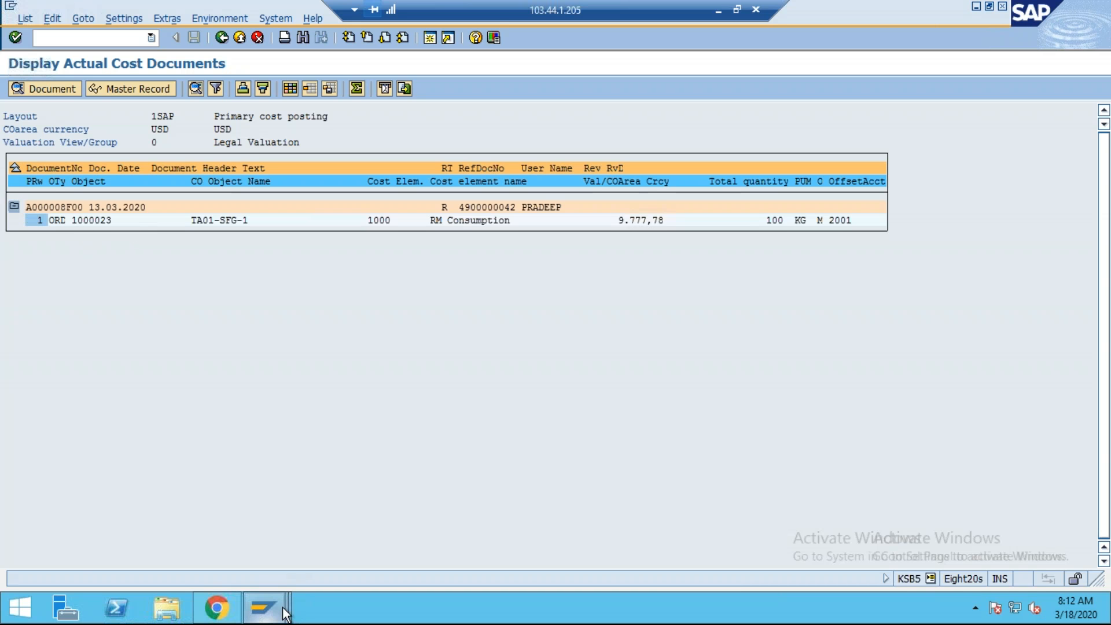
# - Switch to the ACDOCA line item and examine its quantity, inventory value and company code and global currency amount fields
pyautogui.click(263, 607)
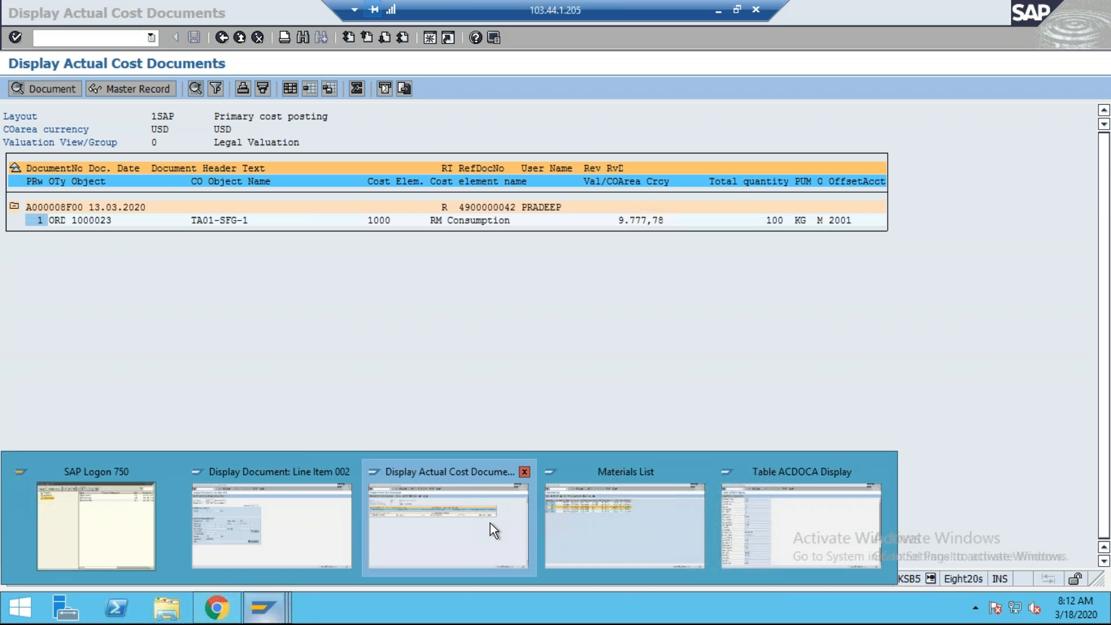
pyautogui.click(830, 534)
pyautogui.scroll(3, 380, 380)
pyautogui.scroll(7, 382, 376)
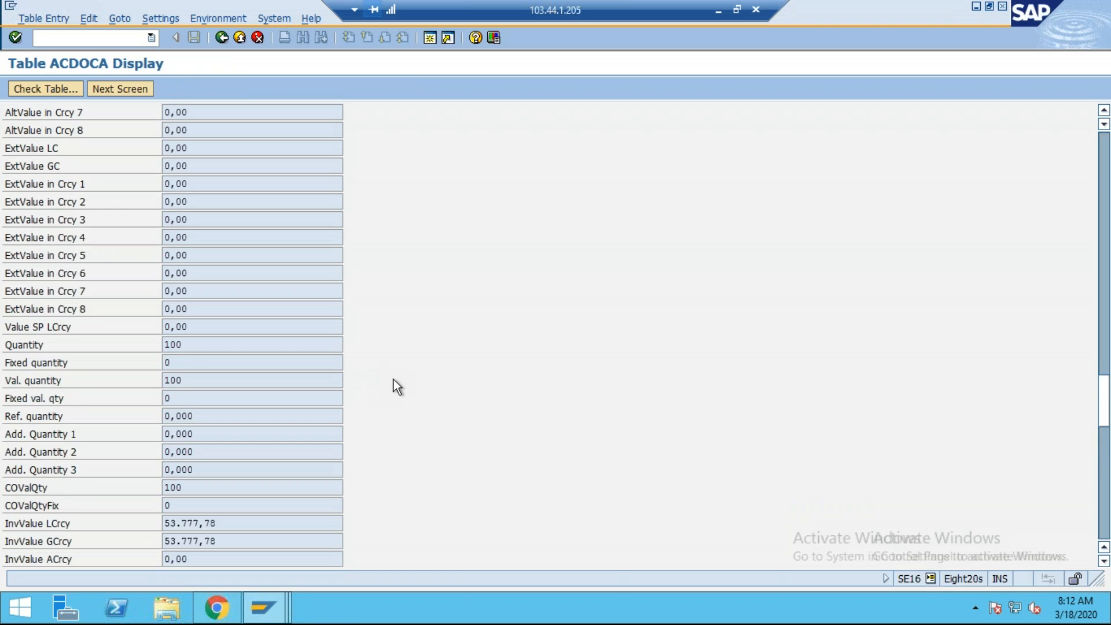
pyautogui.scroll(12, 425, 301)
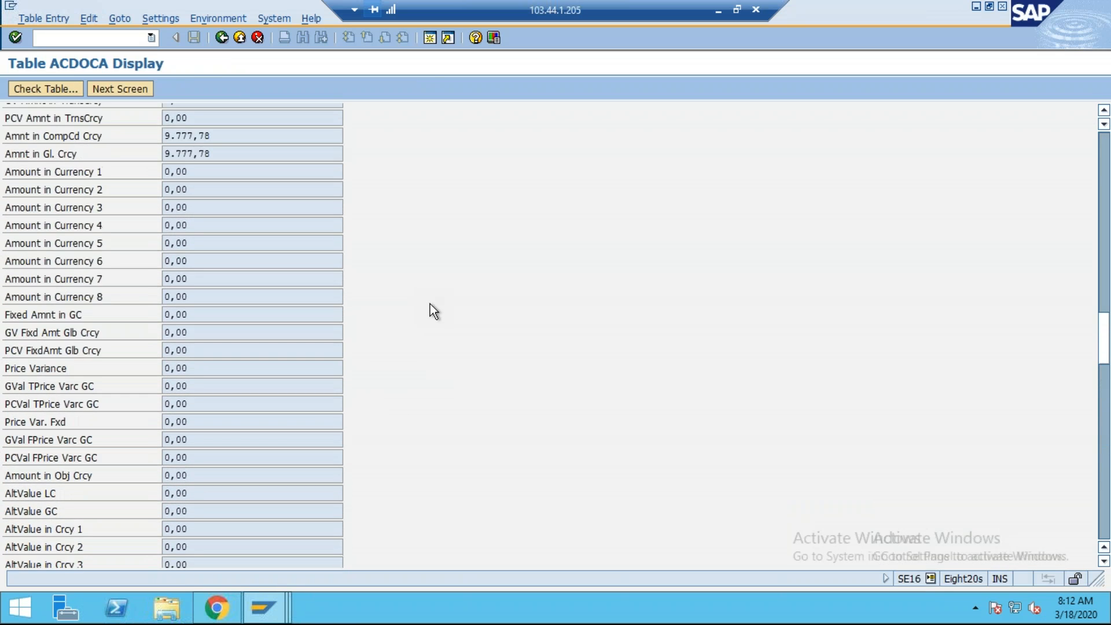
pyautogui.scroll(1, 296, 171)
# - Open the next screen of the ACDOCA line item and examine its price control, object number and offsetting account fields
pyautogui.click(120, 89)
pyautogui.scroll(-9, 788, 342)
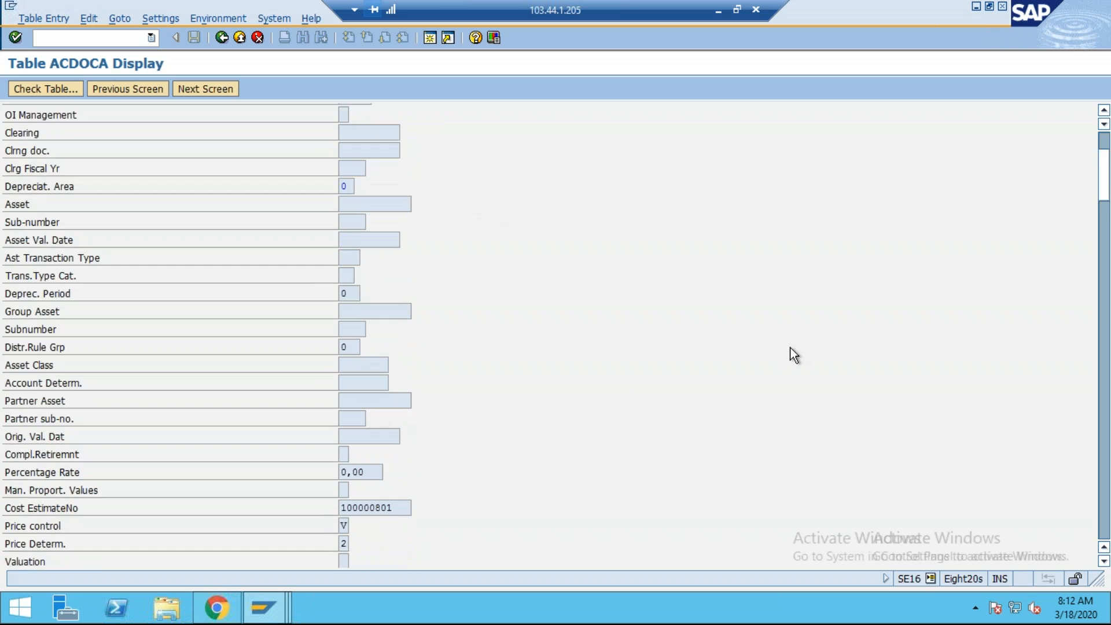
pyautogui.scroll(-6, 804, 342)
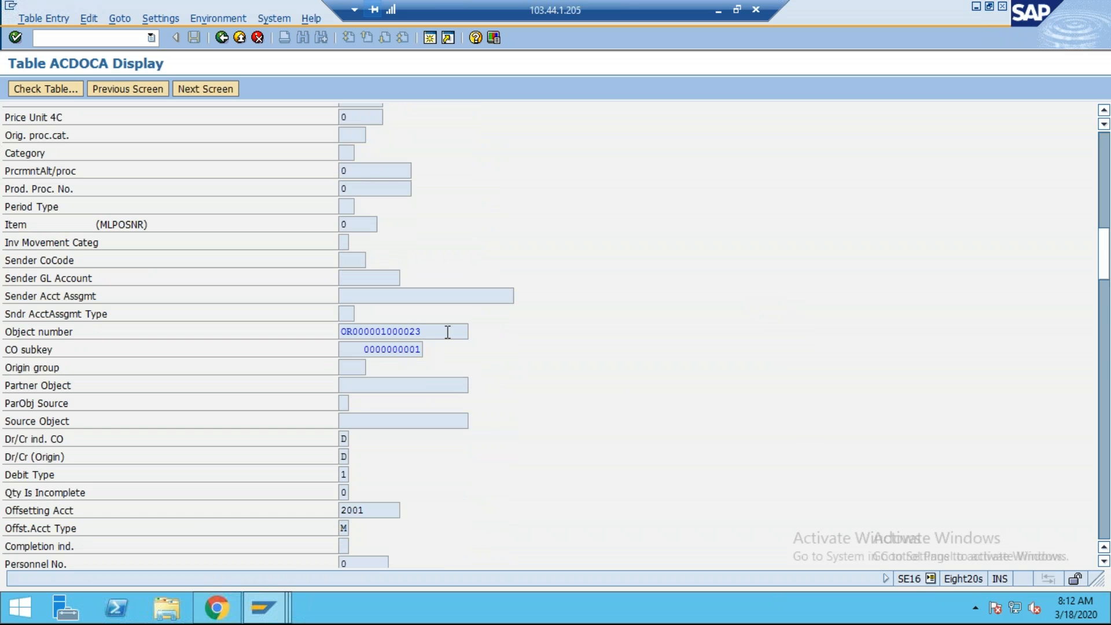
pyautogui.moveTo(446, 331); pyautogui.dragTo(359, 331)
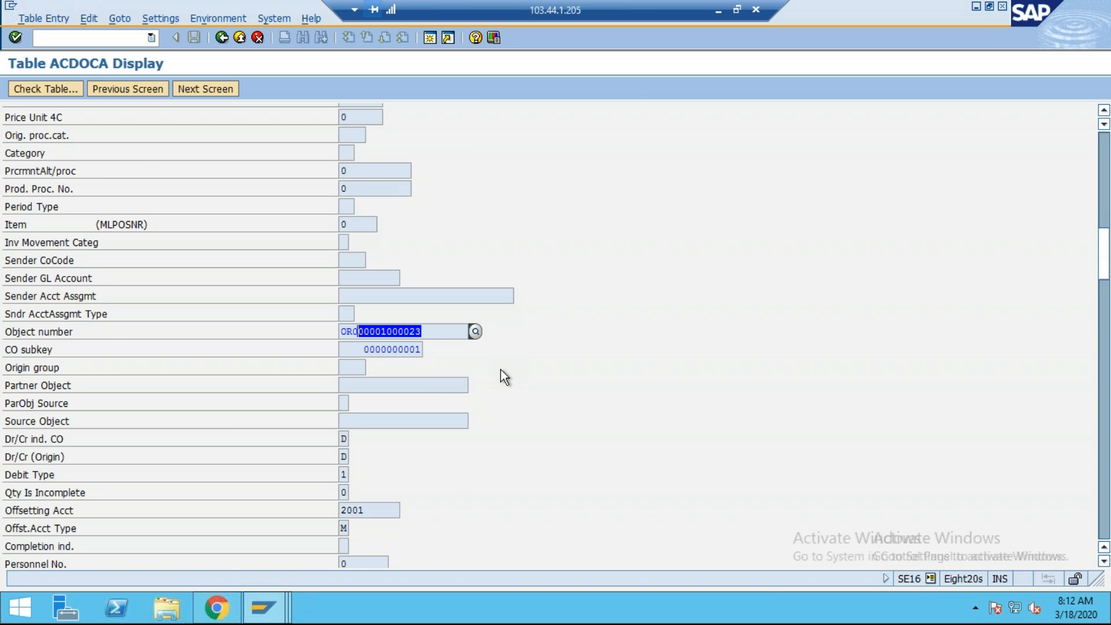
pyautogui.scroll(-3, 637, 404)
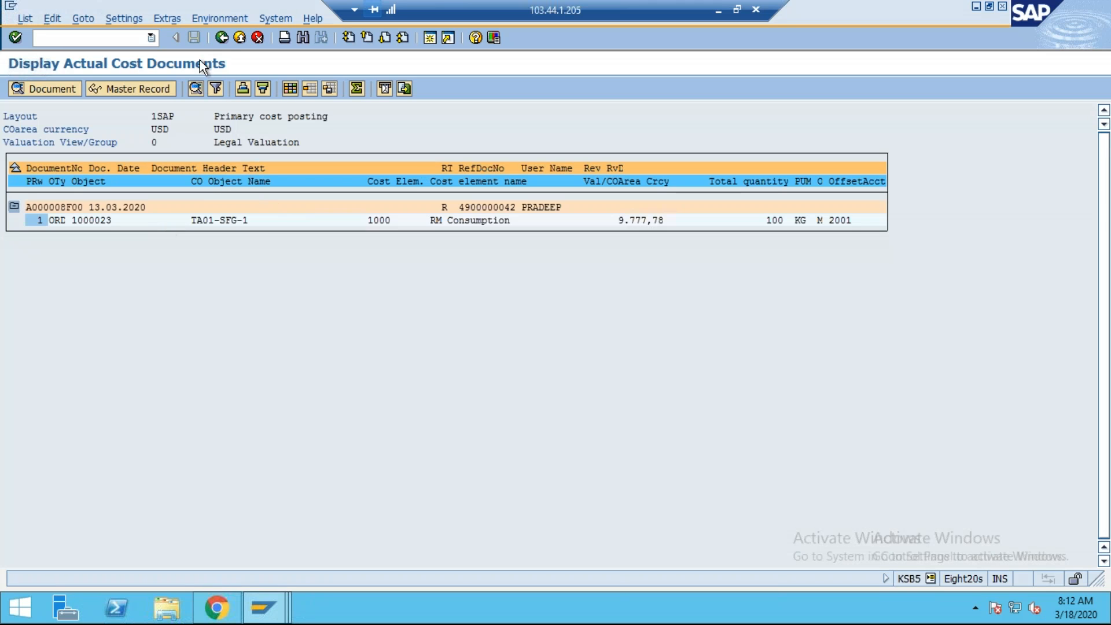
pyautogui.click(221, 38)
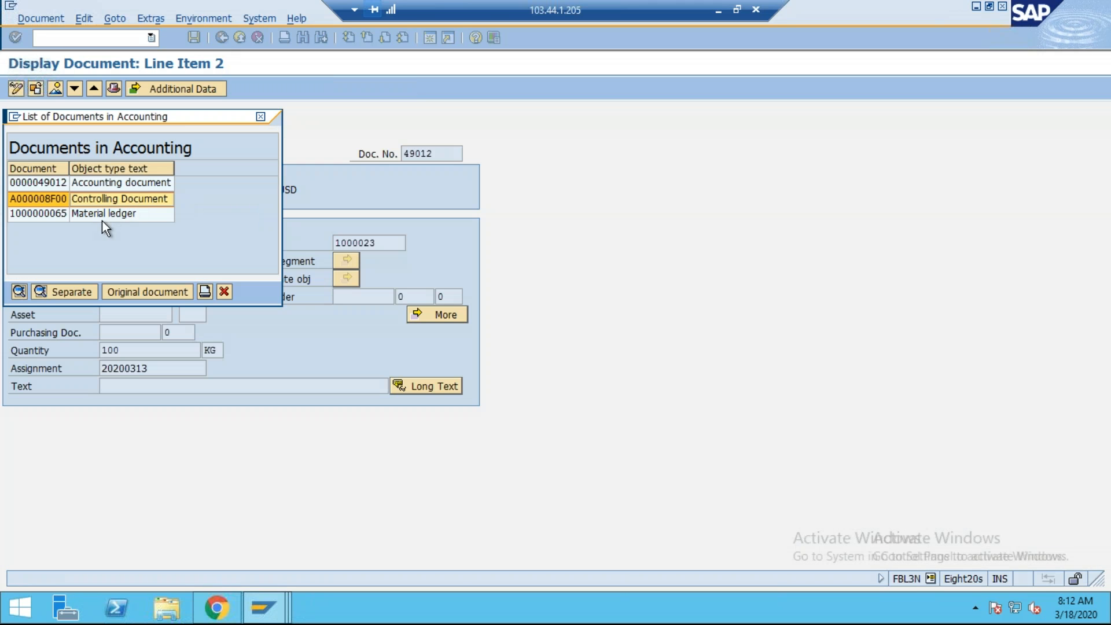
pyautogui.click(101, 214)
pyautogui.press('Return')
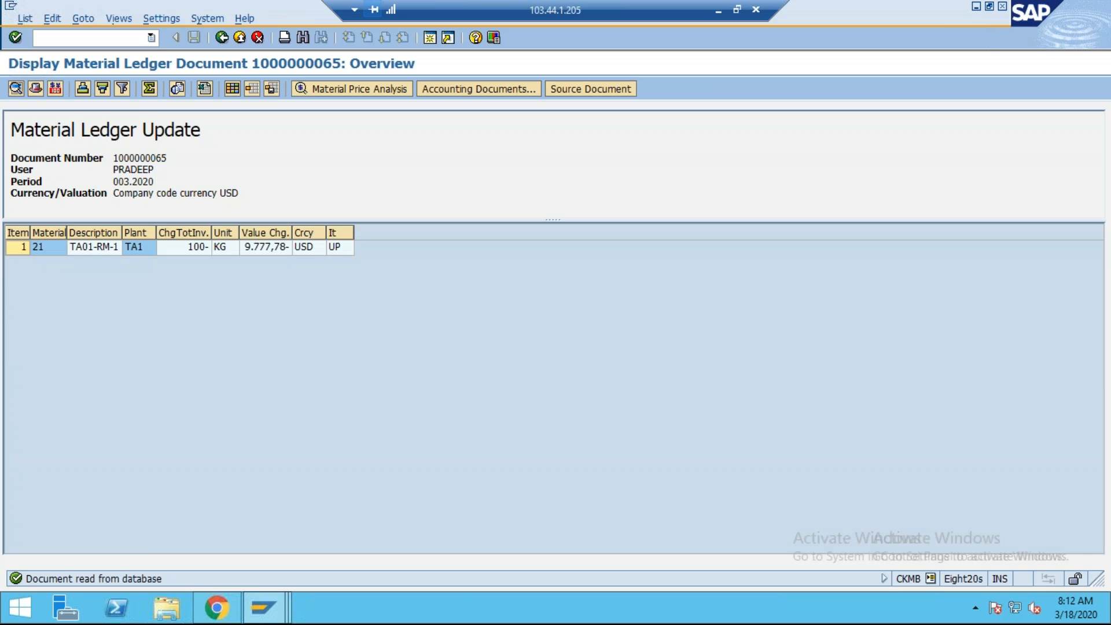
pyautogui.click(137, 248)
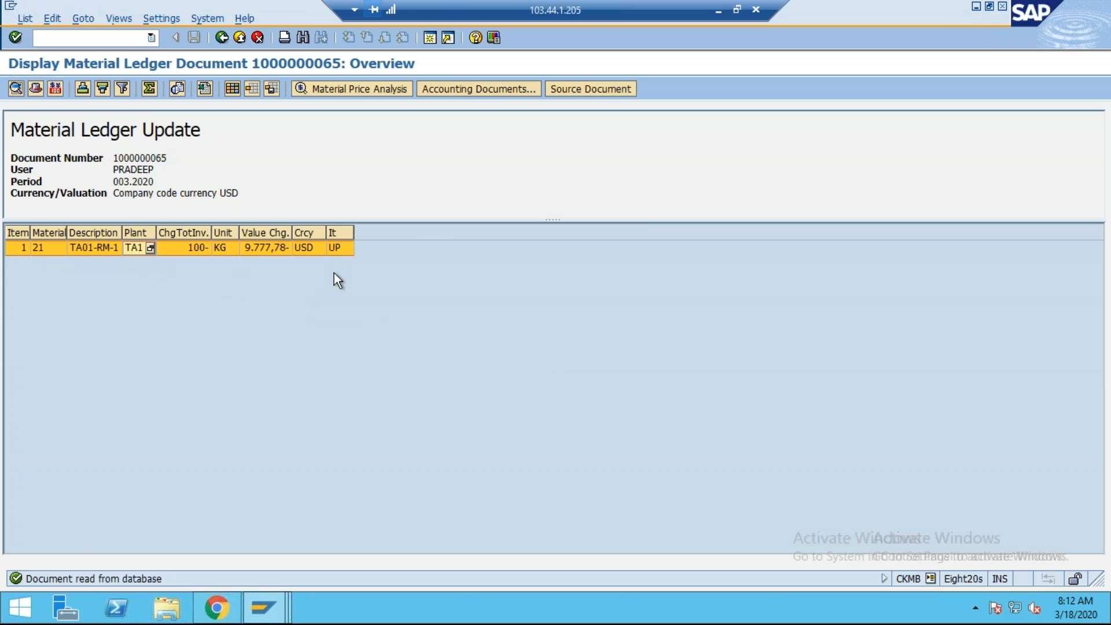
# - Open the material price analysis for material 21 and expand its production consumption and purchase order receipts
pyautogui.click(341, 91)
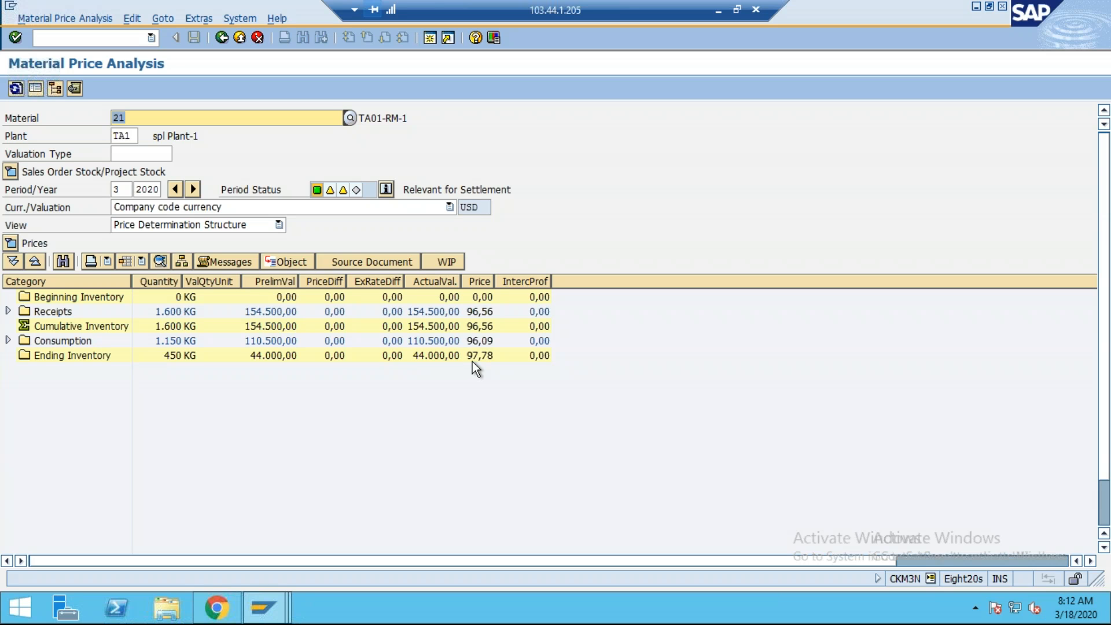
pyautogui.click(9, 340)
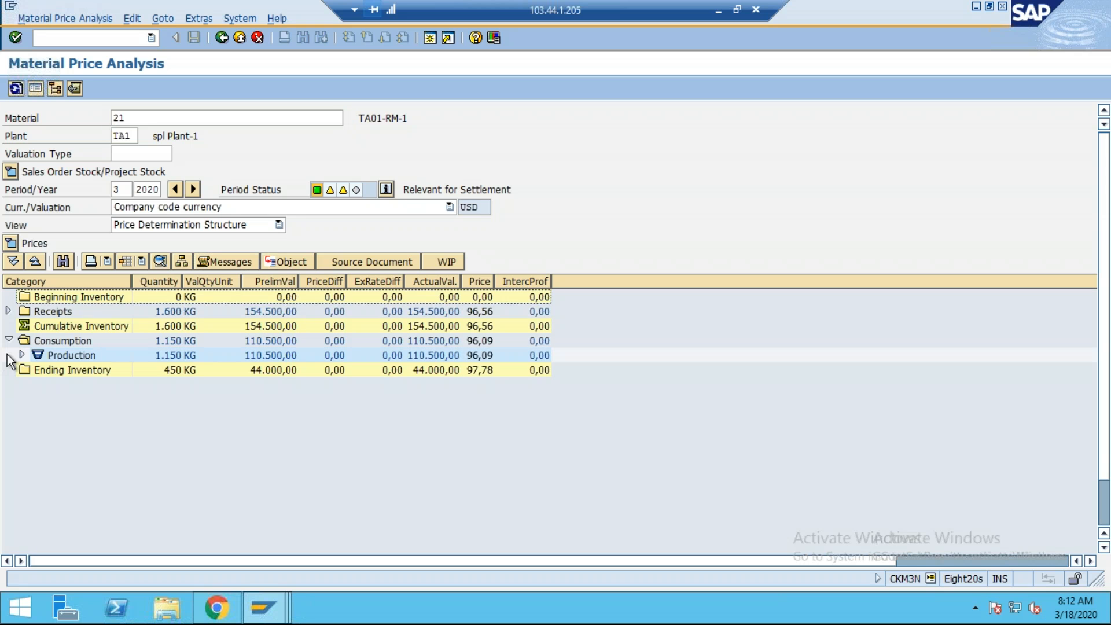
pyautogui.click(22, 355)
pyautogui.click(8, 311)
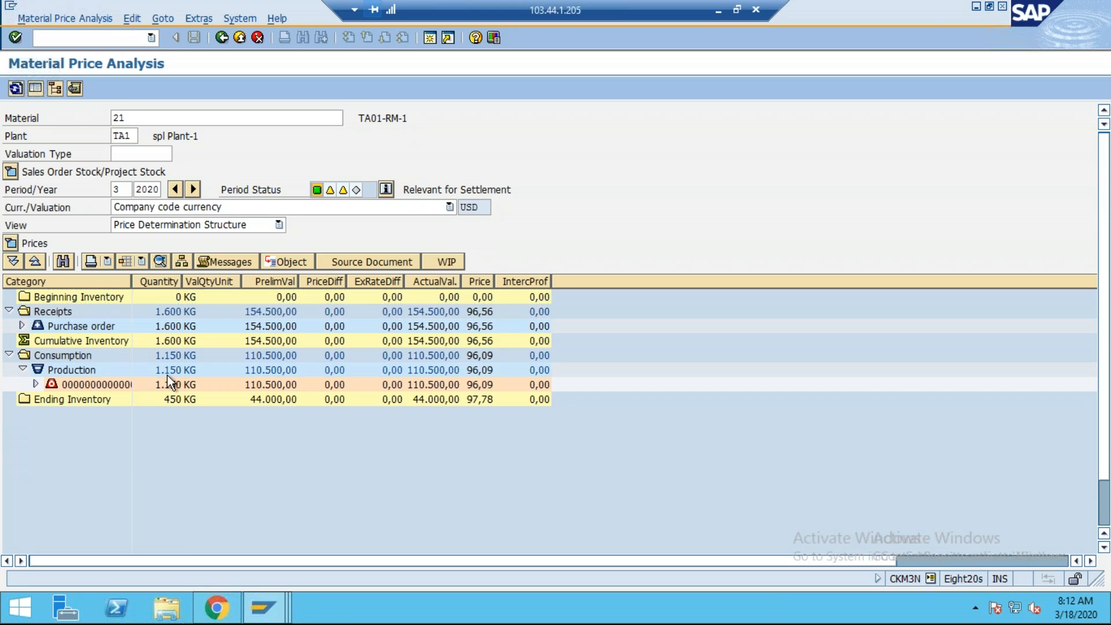
pyautogui.click(22, 325)
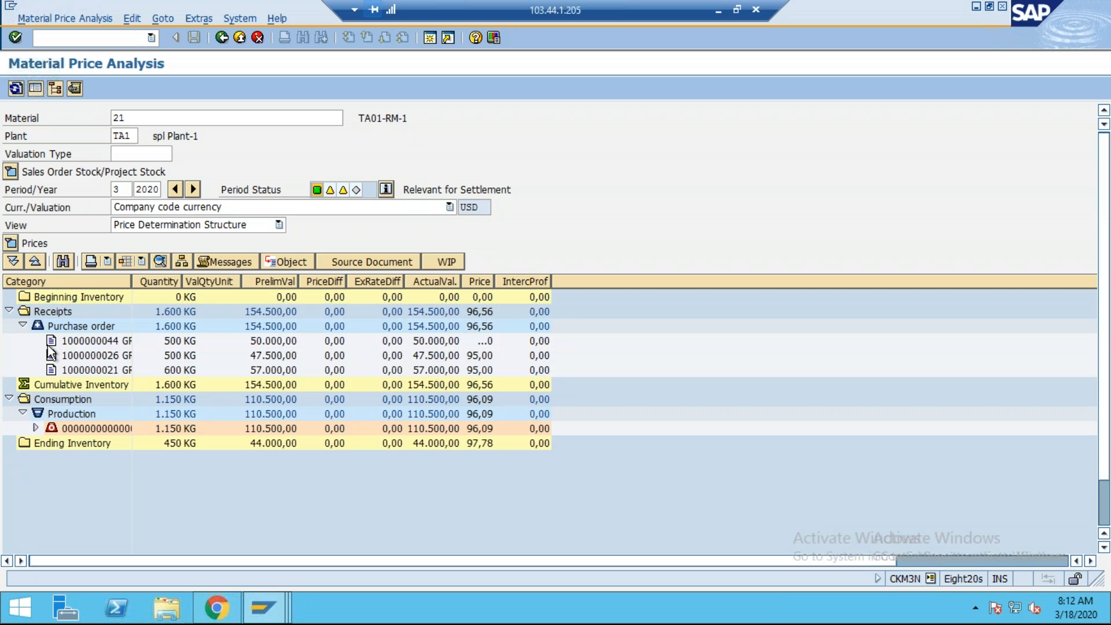
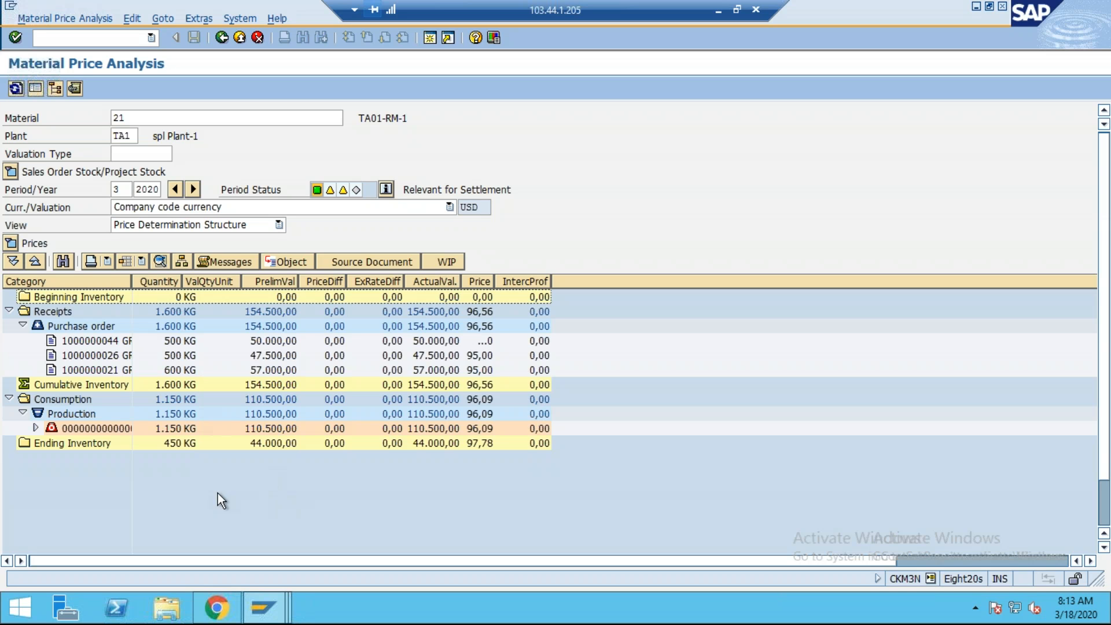
# - Switch from the material price analysis back to the ACDOCA line item display
pyautogui.moveTo(268, 611)
pyautogui.click(654, 232)
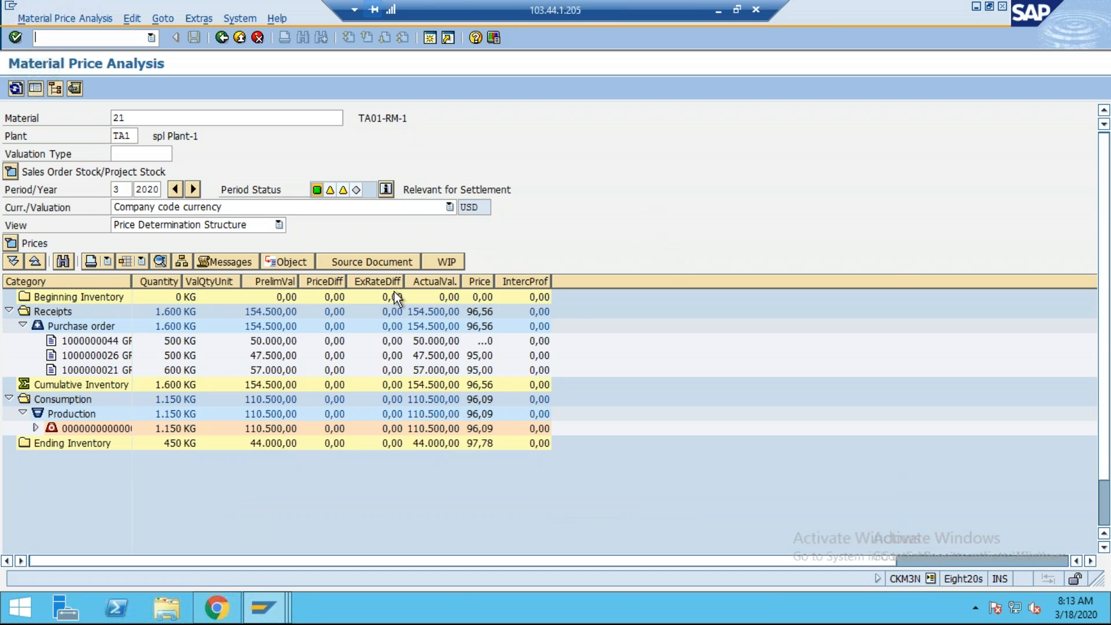
pyautogui.click(263, 608)
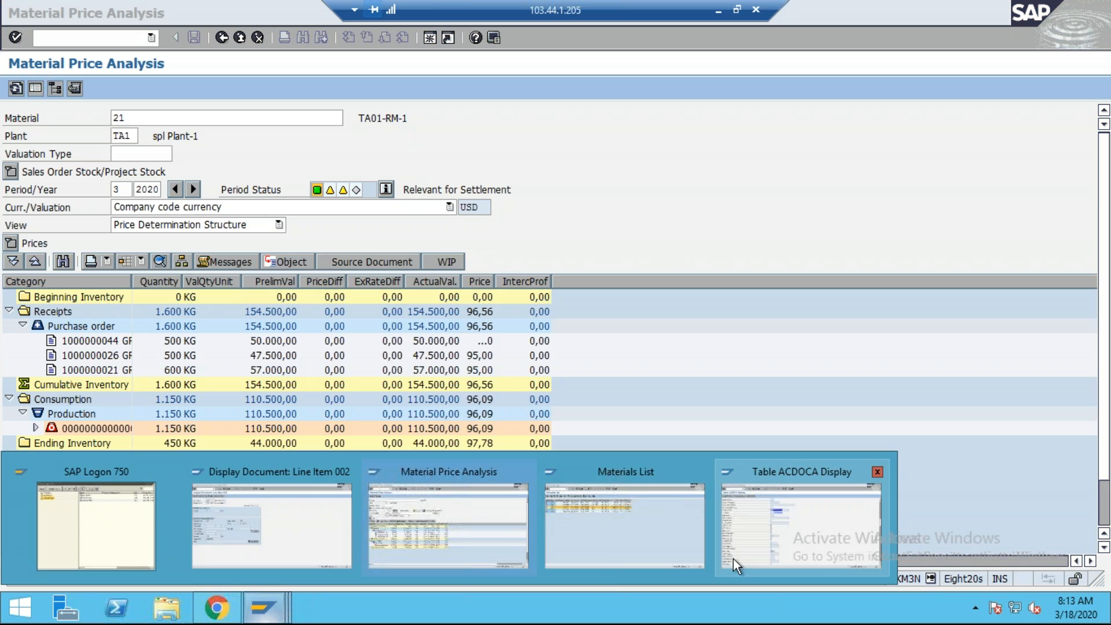
pyautogui.click(821, 550)
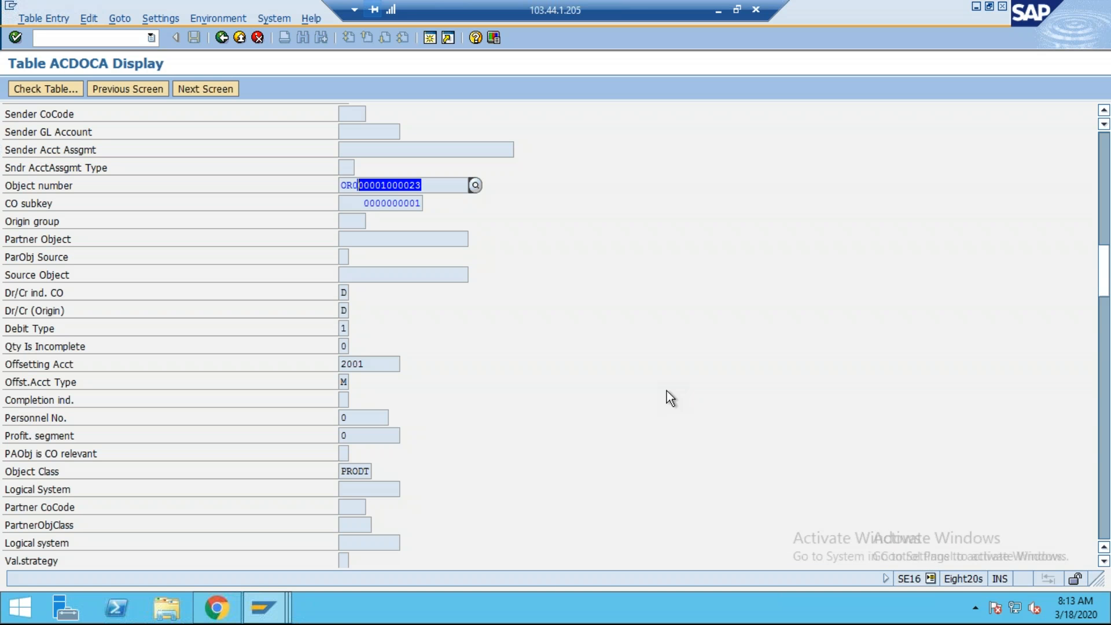
pyautogui.click(156, 89)
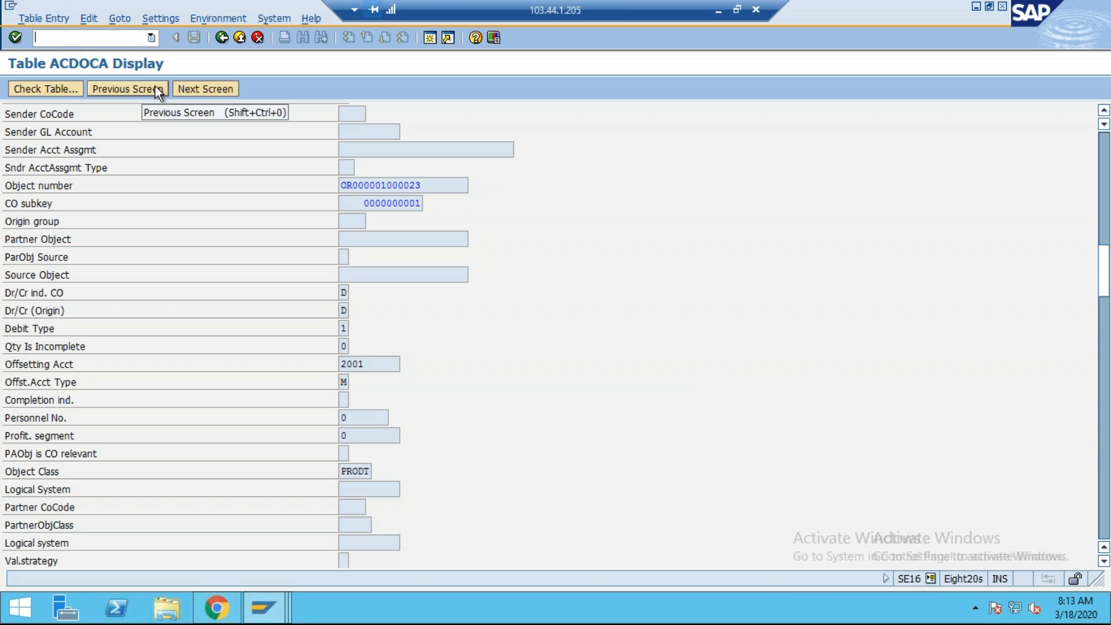
# - Run transaction KEBC and set the operating concern to ZTE2 with account-based profitability analysis
pyautogui.write('/nco')
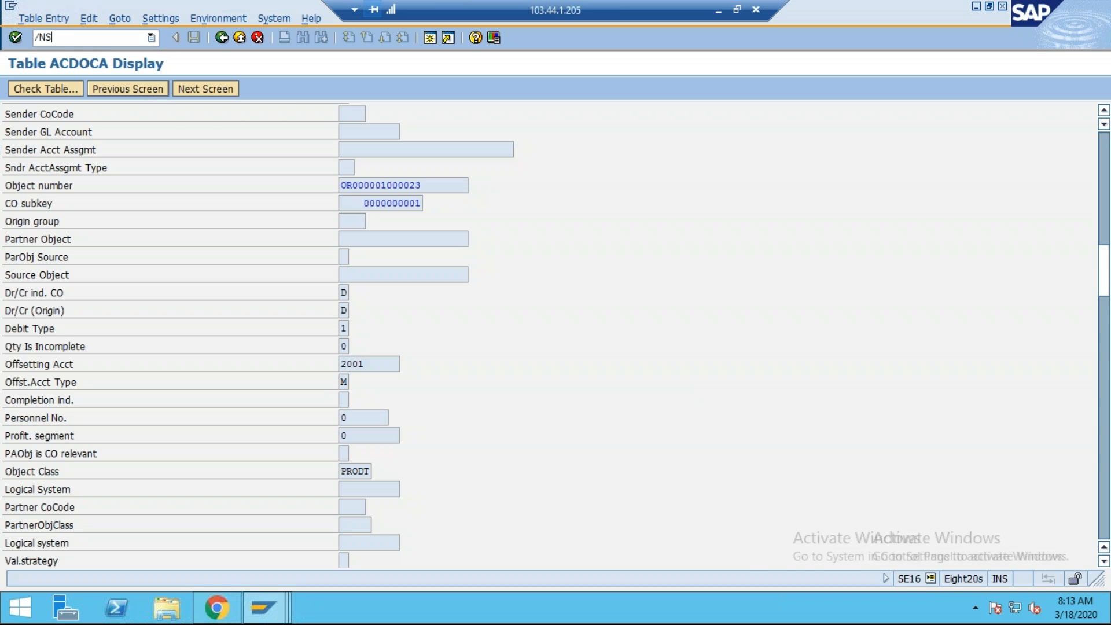
pyautogui.press('BackSpace')
pyautogui.press('BackSpace')
pyautogui.press('BackSpace')
pyautogui.press('BackSpace')
pyautogui.write('/NOK')
pyautogui.press('BackSpace')
pyautogui.press('BackSpace')
pyautogui.press('BackSpace')
pyautogui.press('BackSpace')
pyautogui.write('/NKEBC')
pyautogui.press('Return')
pyautogui.click(97, 283)
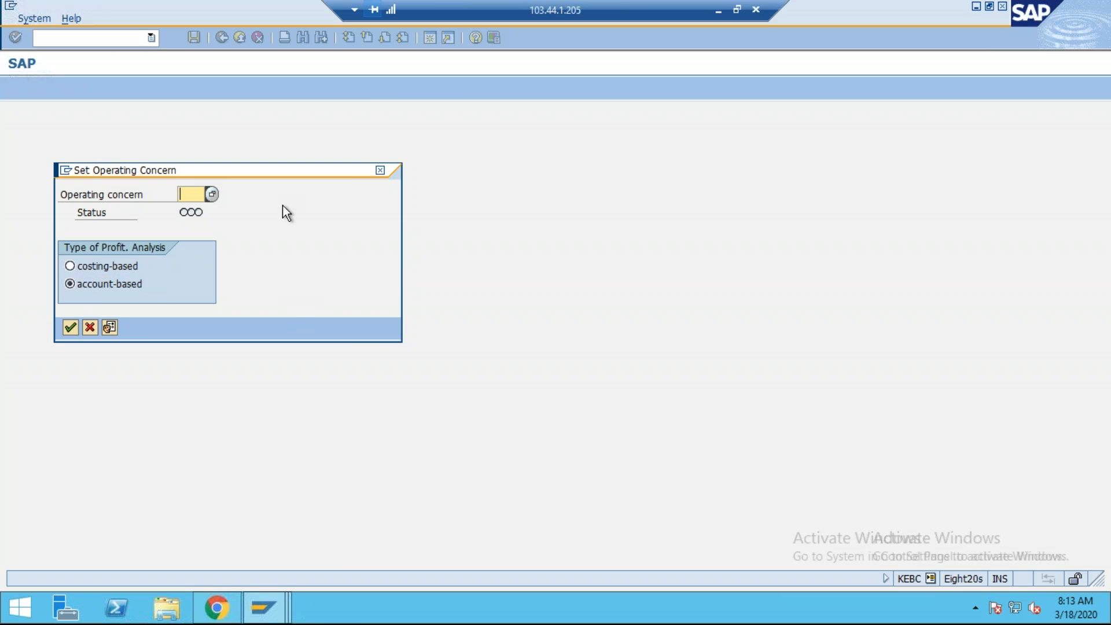
pyautogui.write('ZTE2')
pyautogui.press('Return')
# - Open the actual line item display KE24 and search for line items of company code ZTE2
pyautogui.write('KE24')
pyautogui.press('Return')
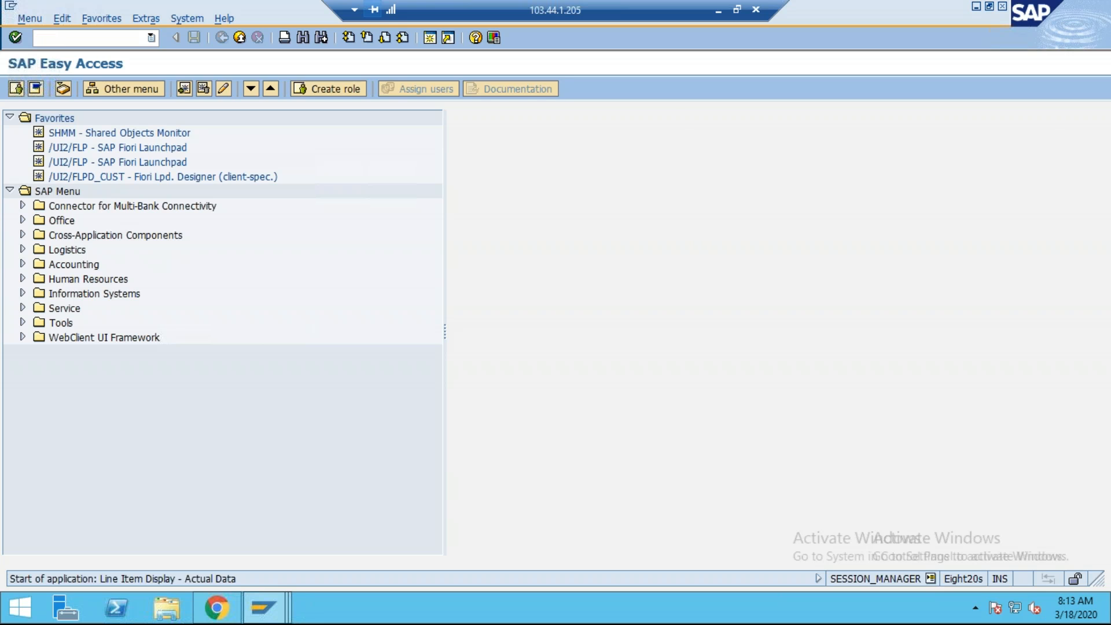
pyautogui.click(219, 224)
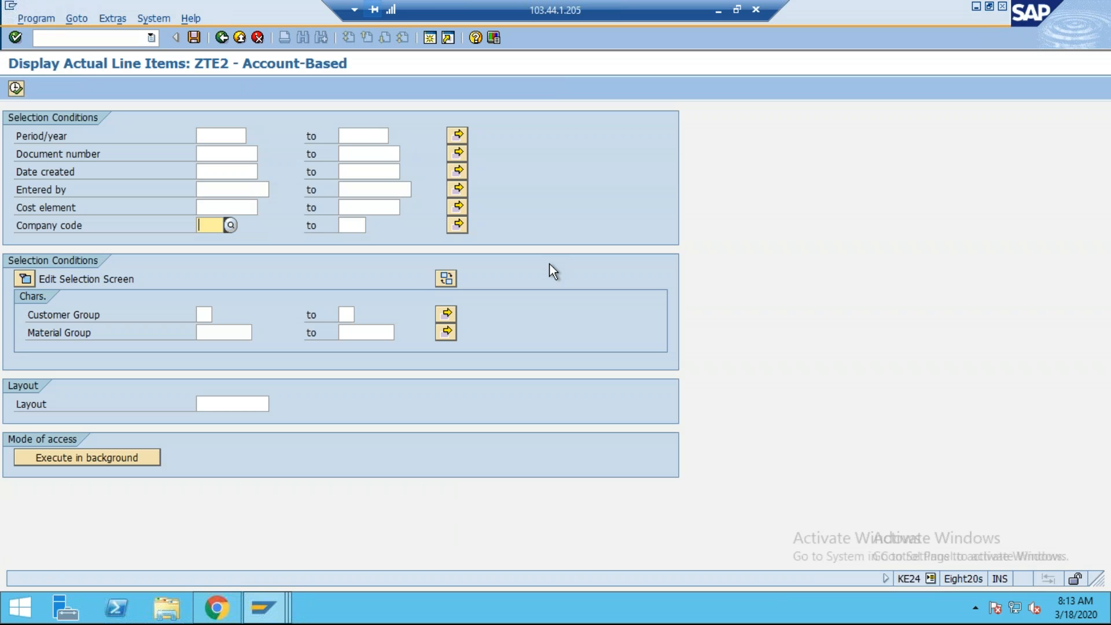
pyautogui.write('ZTE')
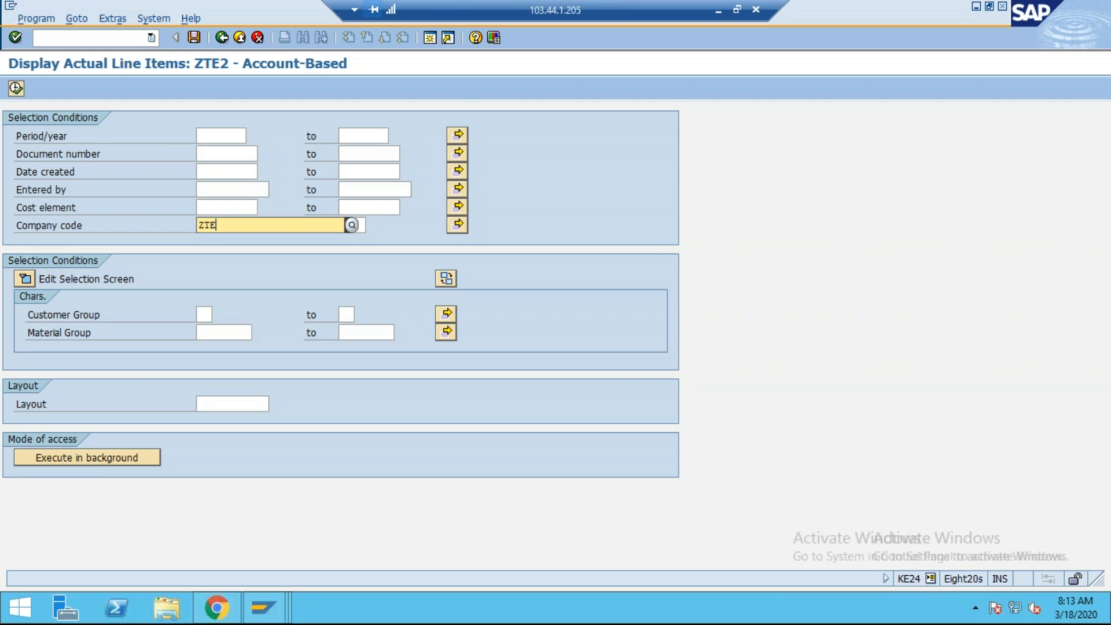
pyautogui.write('2')
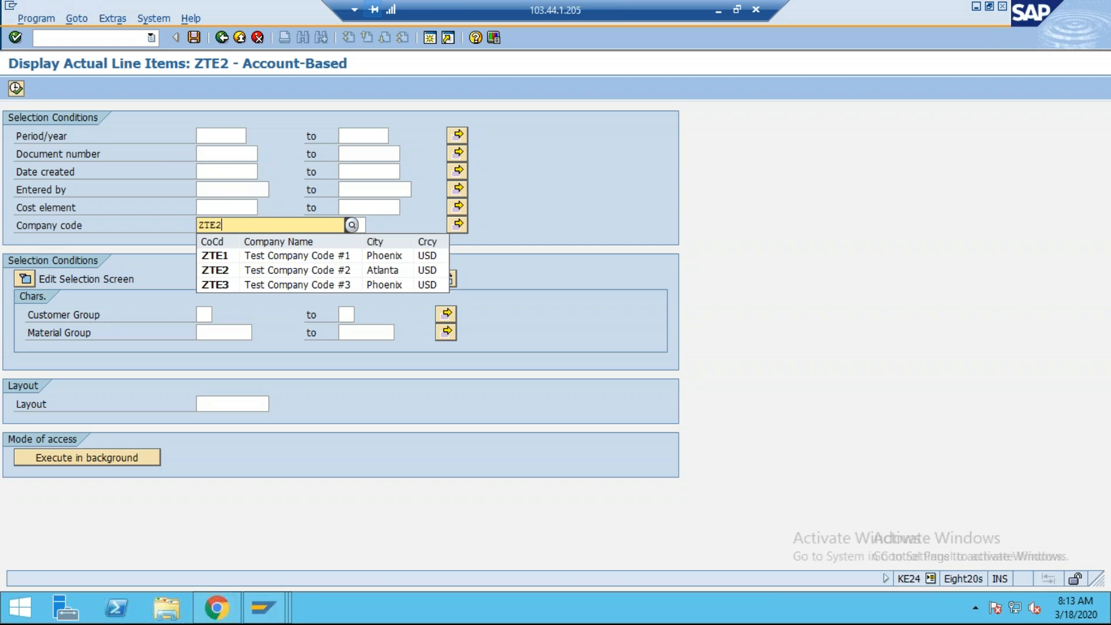
pyautogui.click(228, 257)
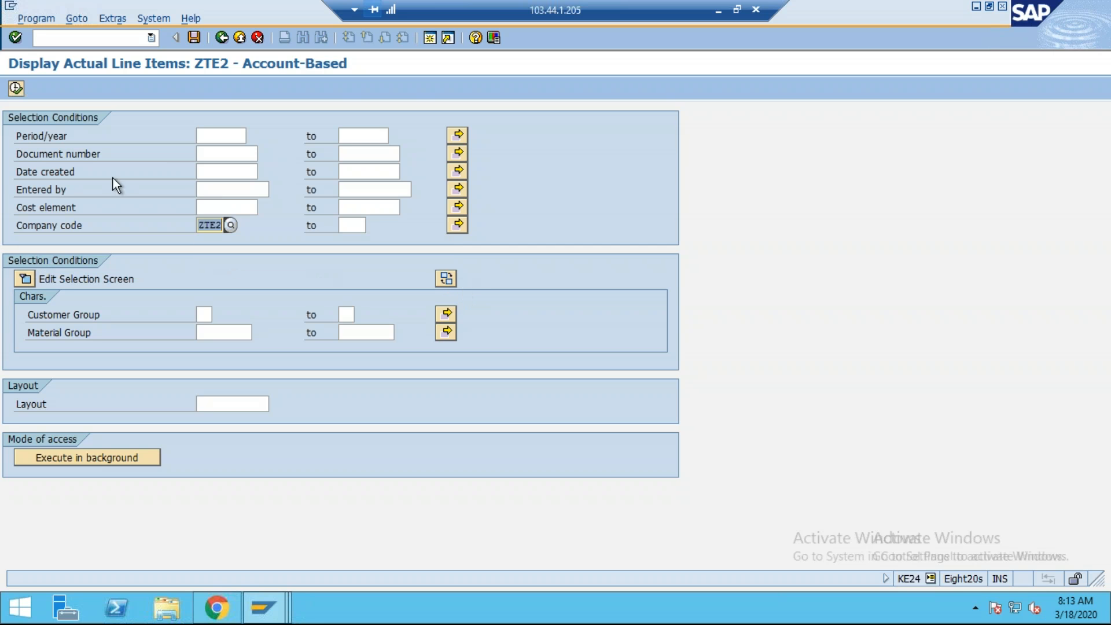
pyautogui.click(16, 92)
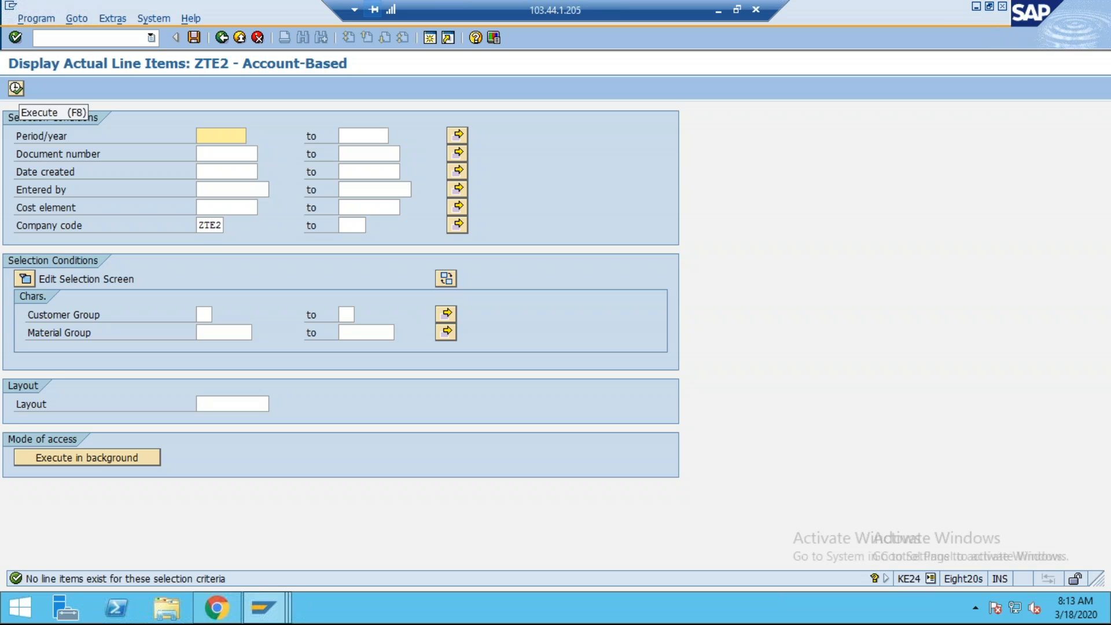
# - Run transaction OKKS and set the controlling area to 0001
pyautogui.click(76, 39)
pyautogui.write('/nokks')
pyautogui.press('Return')
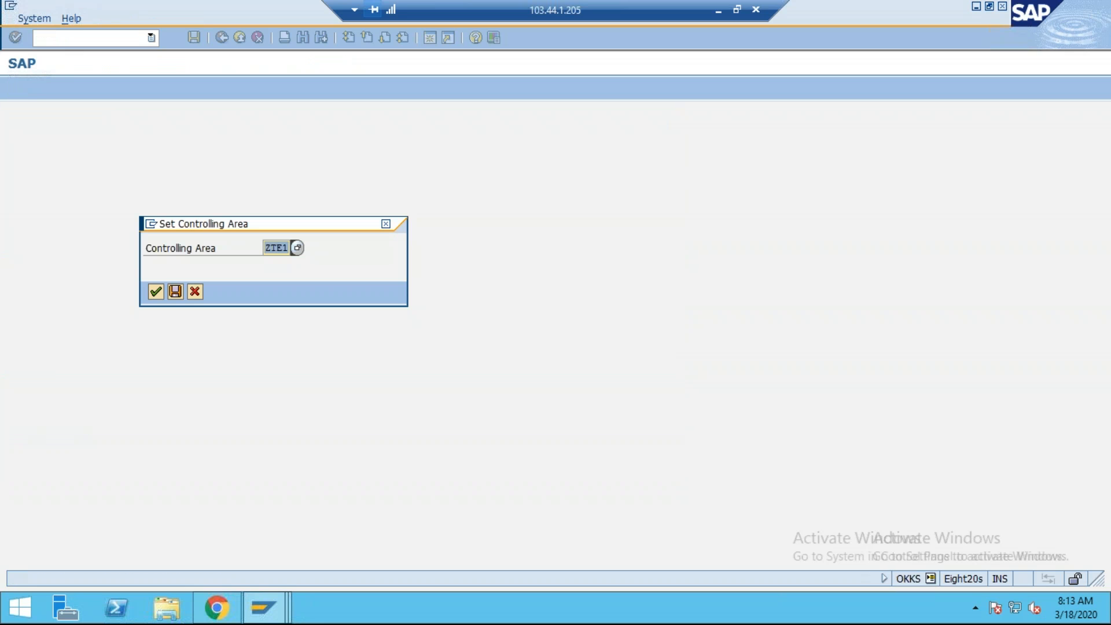
pyautogui.write('0001')
pyautogui.press('Return')
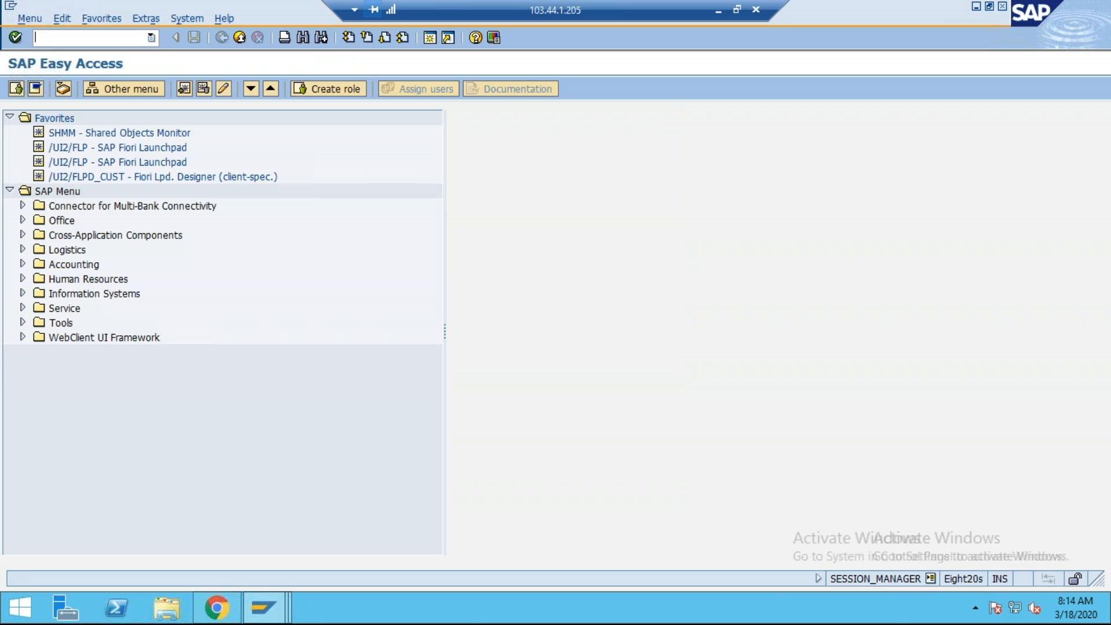
# - Confirm ZTE2 as the account-based operating concern in transaction KEBC, then recheck the setting and close it
pyautogui.write('/nkebc')
pyautogui.press('Return')
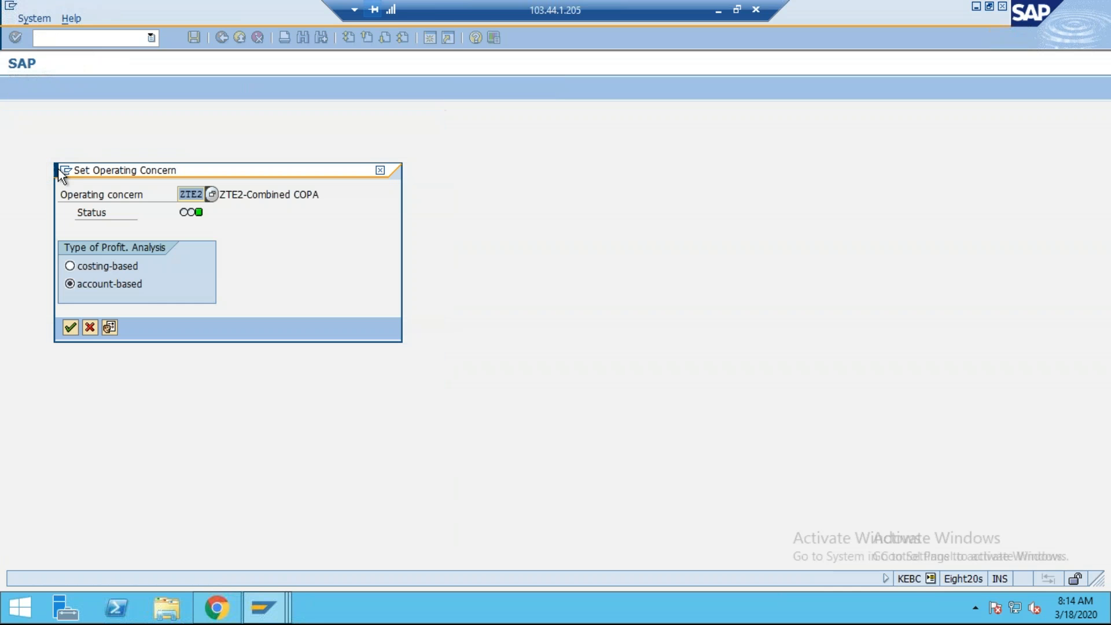
pyautogui.click(71, 328)
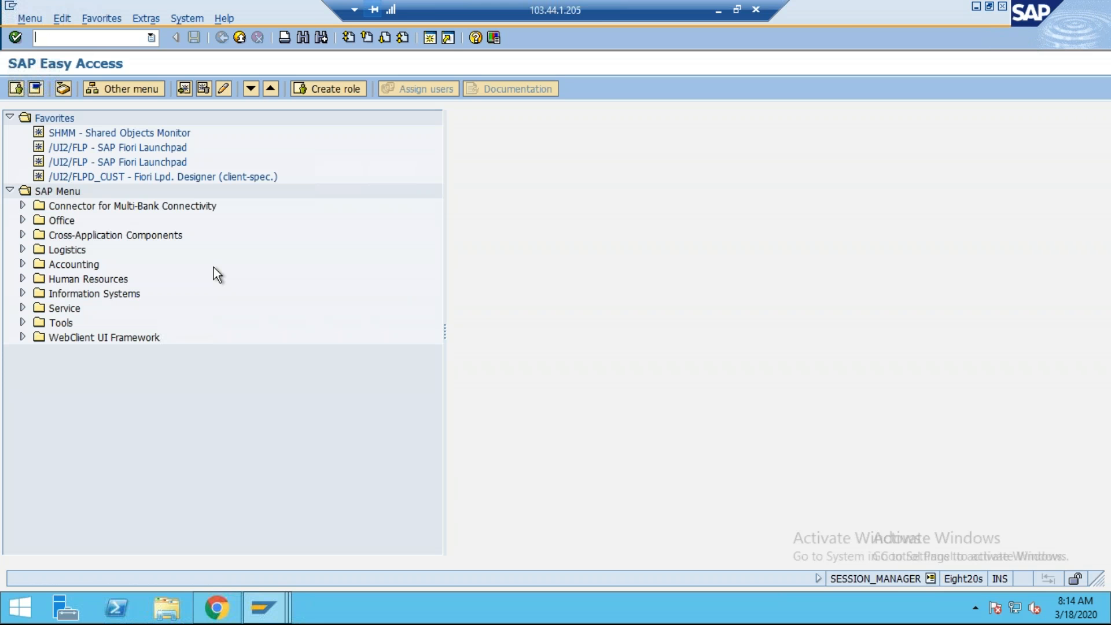
pyautogui.write('/nkebc')
pyautogui.press('Return')
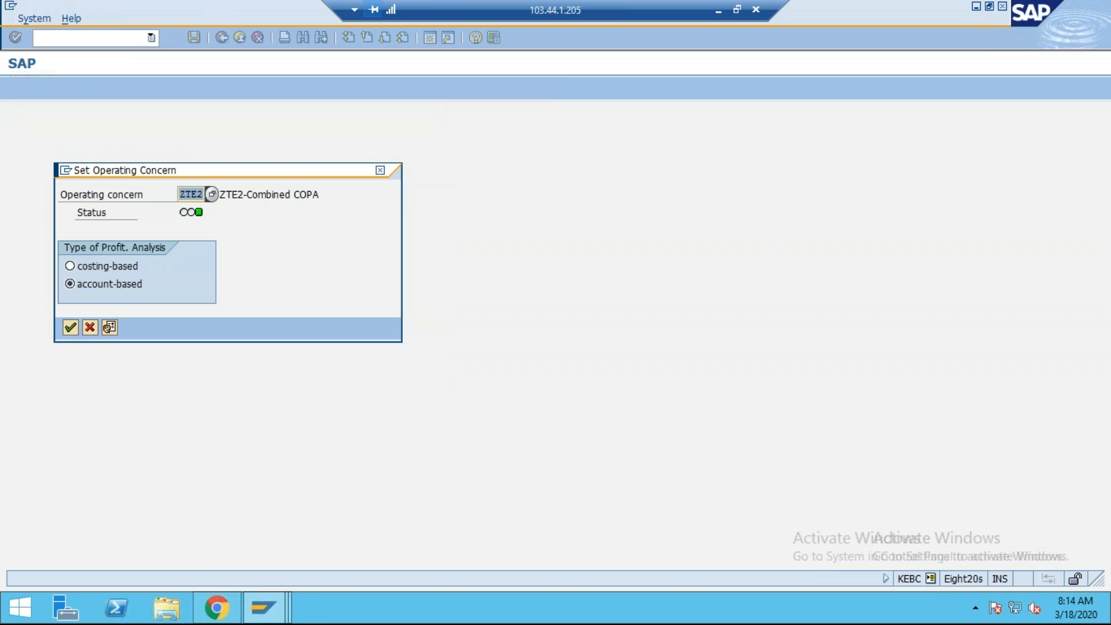
pyautogui.click(90, 327)
# - Run transaction KE24 and list the account-based actual line items for company code ZTE2
pyautogui.write('ke24')
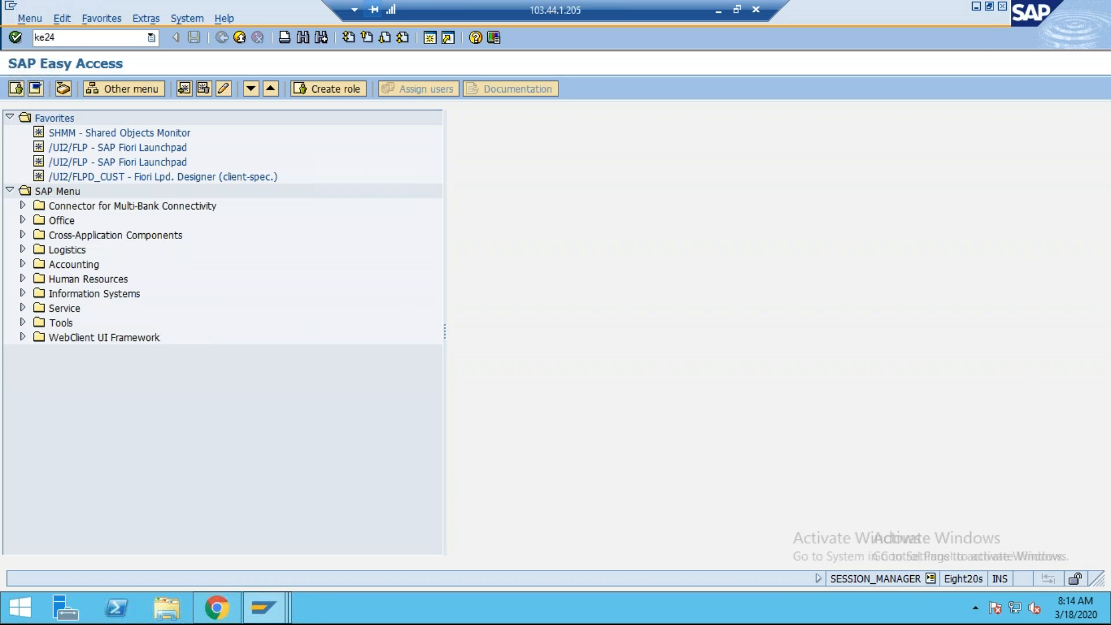
pyautogui.press('Return')
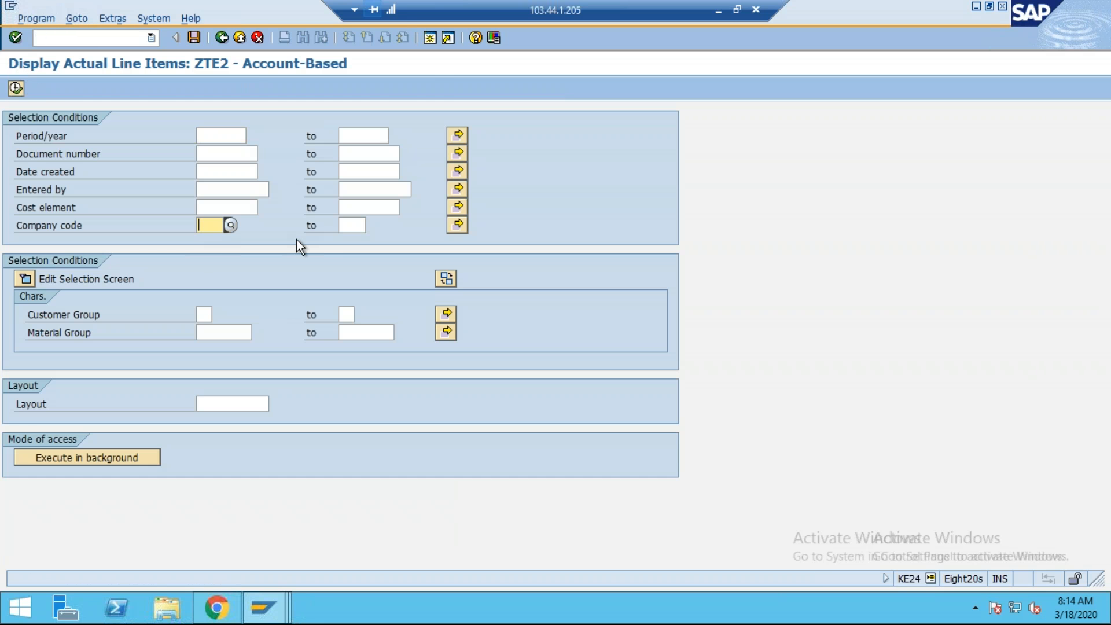
pyautogui.write('zzte2')
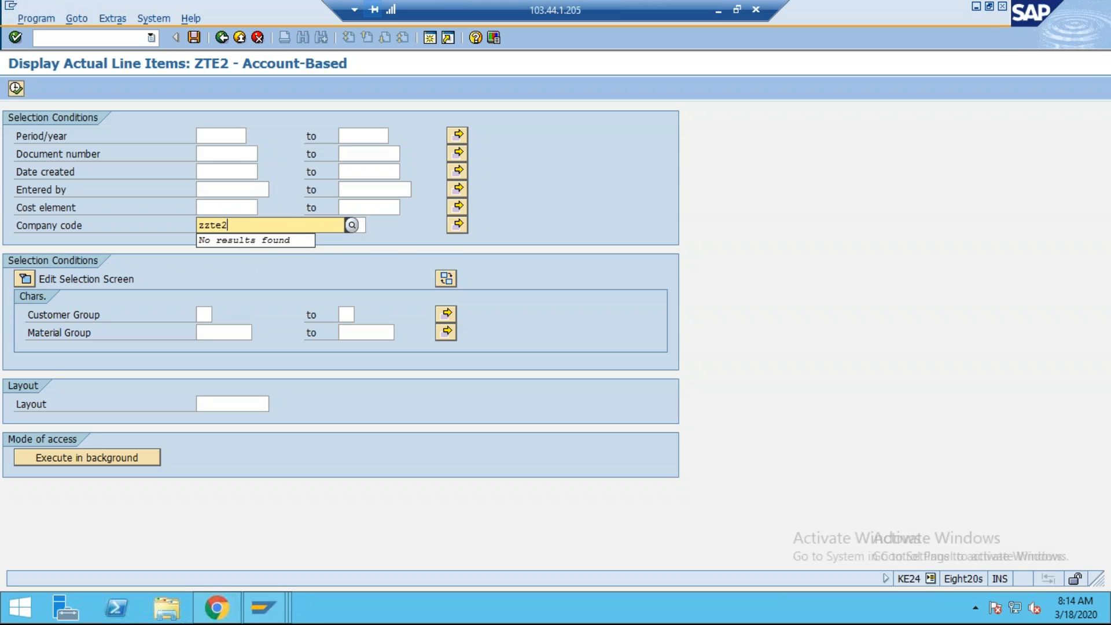
pyautogui.press('BackSpace')
pyautogui.press('BackSpace')
pyautogui.press('BackSpace')
pyautogui.press('BackSpace')
pyautogui.press('BackSpace')
pyautogui.write('z')
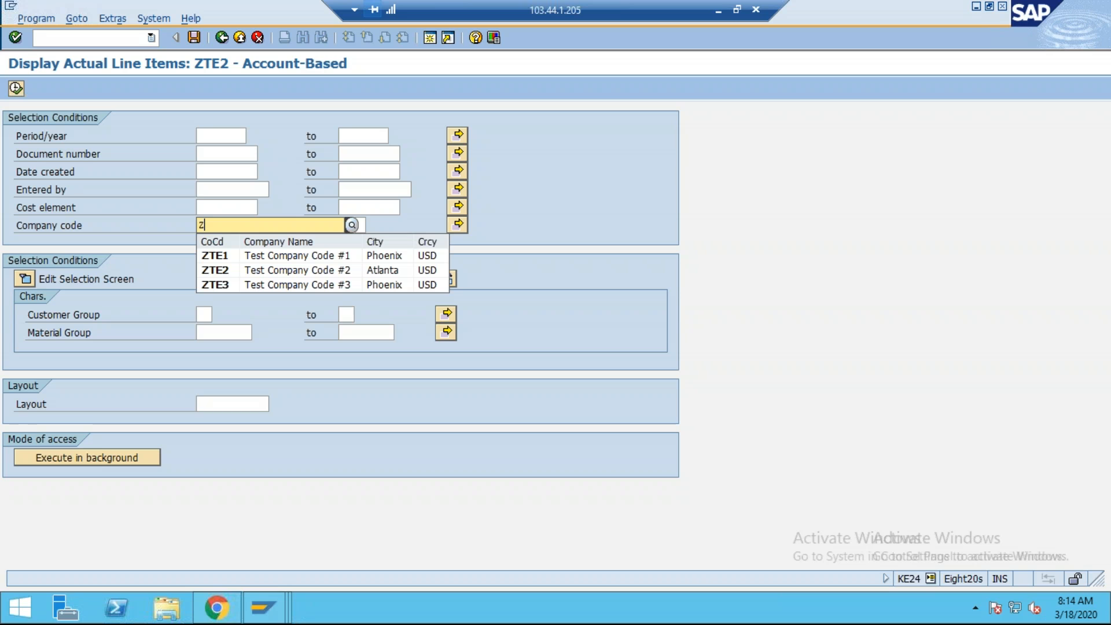
pyautogui.click(239, 272)
pyautogui.click(16, 88)
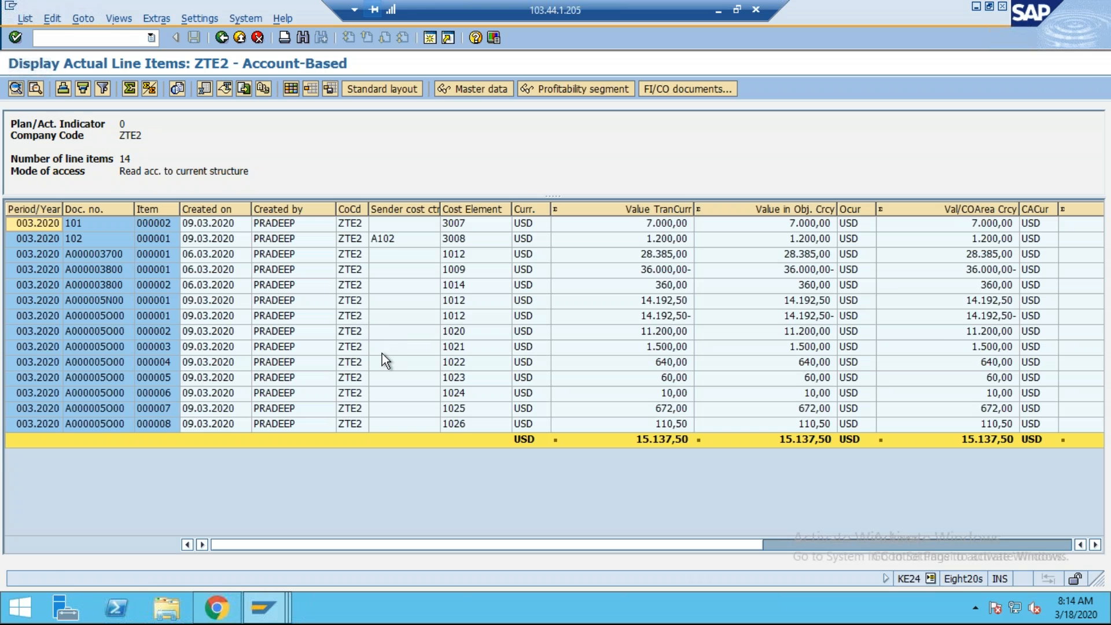
# - Outline the document numbers starting with A, then documents 101 and 102 in the line item list, and clear the markings
pyautogui.click(740, 11)
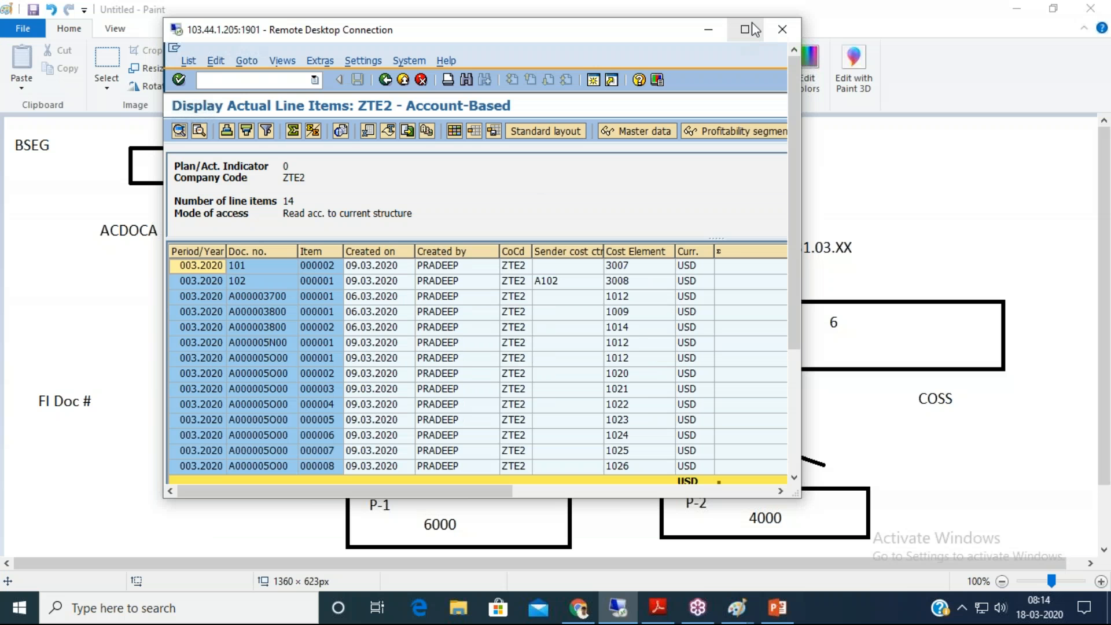
pyautogui.click(742, 35)
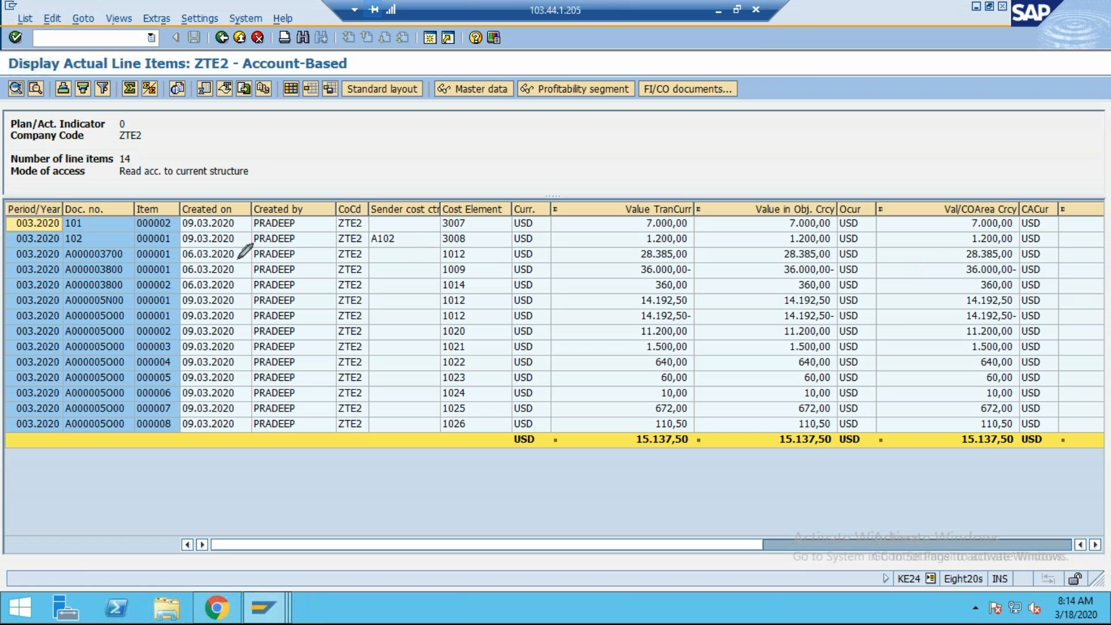
pyautogui.moveTo(1, 247)
pyautogui.mouseDown()
pyautogui.moveTo(161, 252)
pyautogui.moveTo(150, 426)
pyautogui.moveTo(87, 454)
pyautogui.moveTo(45, 339)
pyautogui.moveTo(42, 263)
pyautogui.mouseUp()
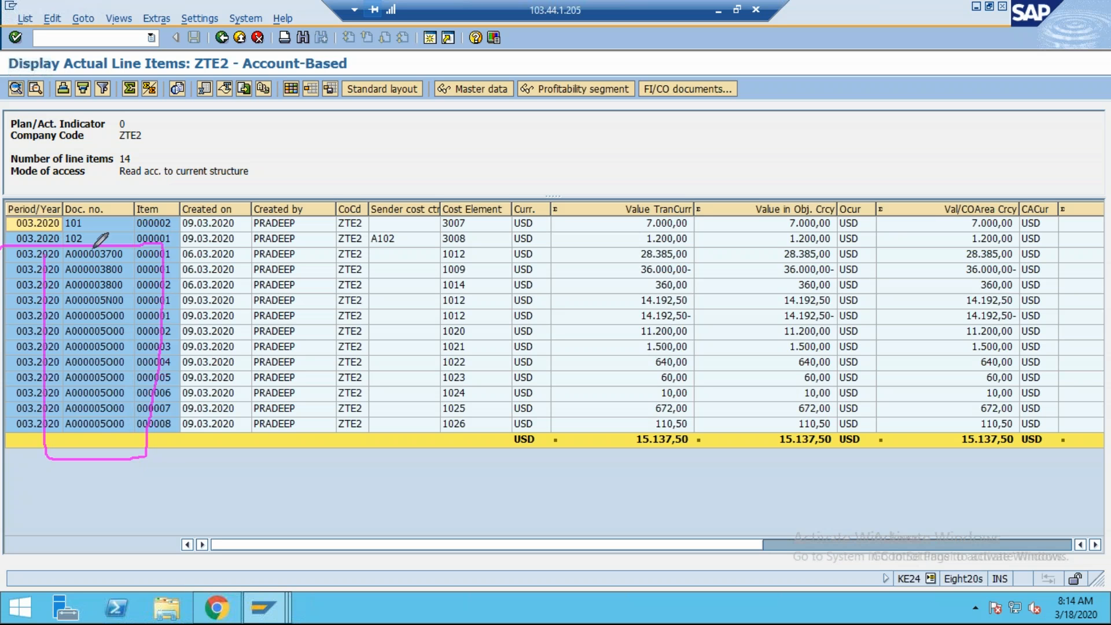
pyautogui.moveTo(133, 239)
pyautogui.mouseDown()
pyautogui.moveTo(52, 241)
pyautogui.moveTo(40, 195)
pyautogui.moveTo(146, 246)
pyautogui.mouseUp()
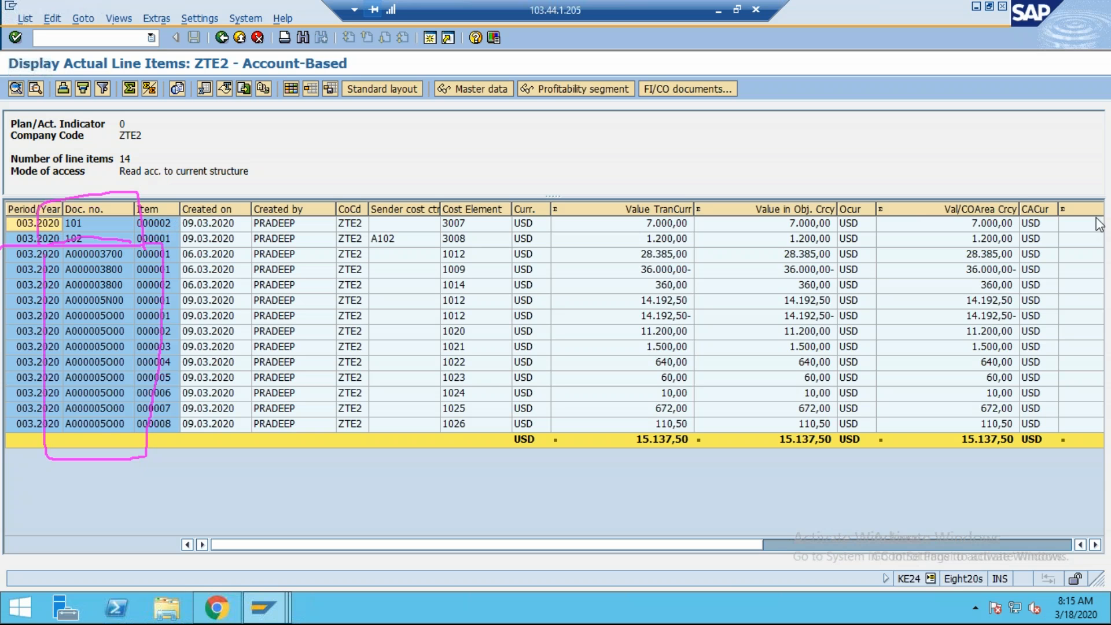
pyautogui.click(1099, 332)
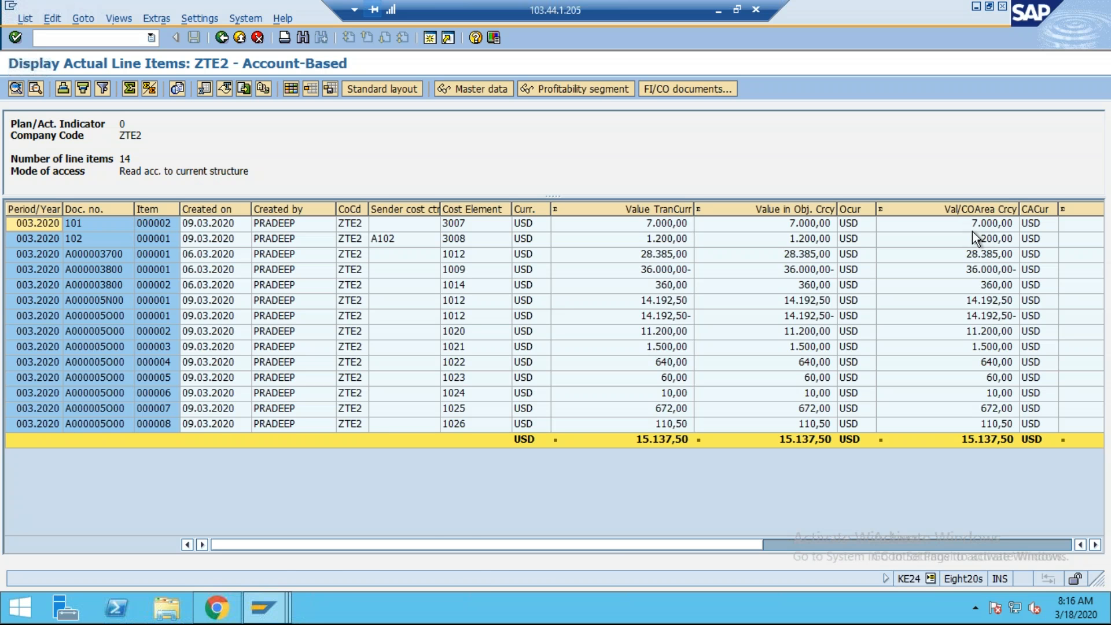
# - Switch to the local Chrome browser and review the exam details and topic areas of the C_TS4FI_1909 certification
pyautogui.click(217, 607)
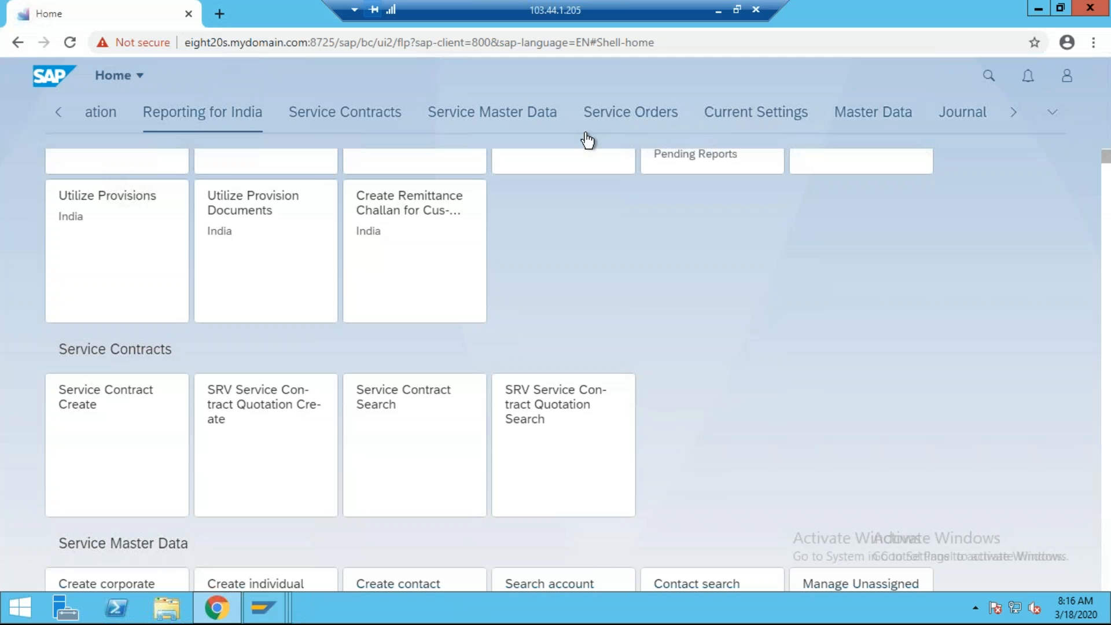
pyautogui.click(717, 10)
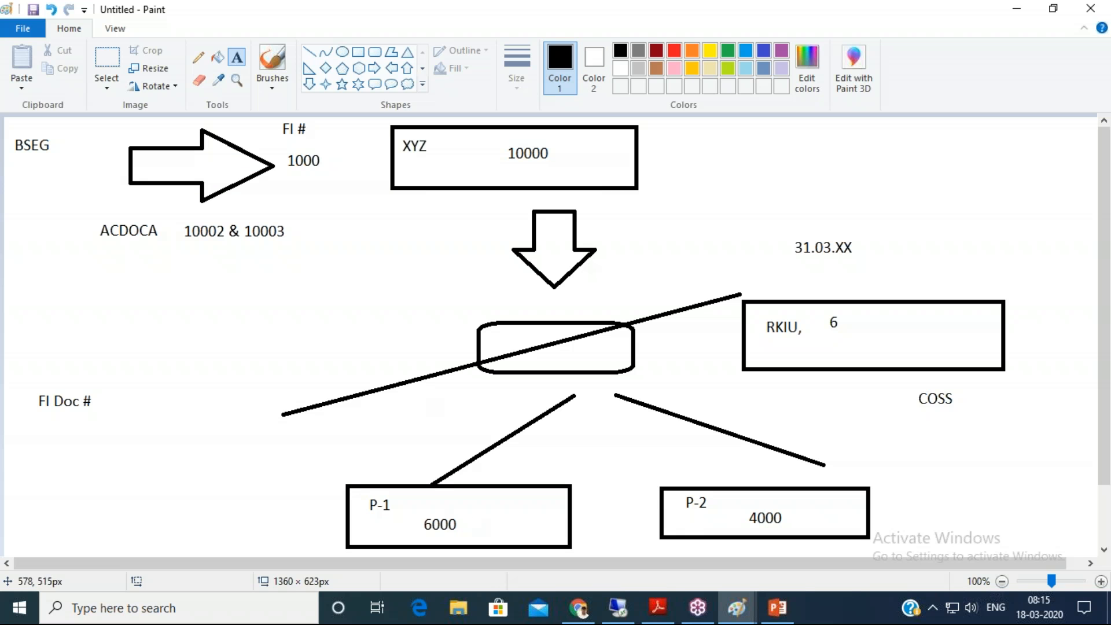
pyautogui.click(587, 607)
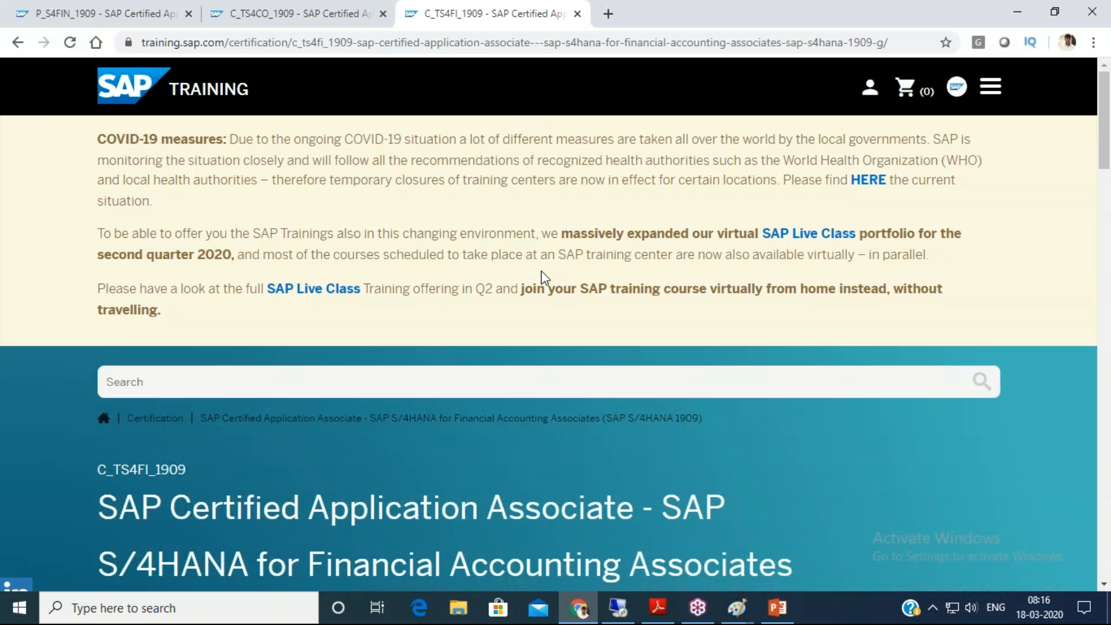
pyautogui.scroll(-4, 543, 277)
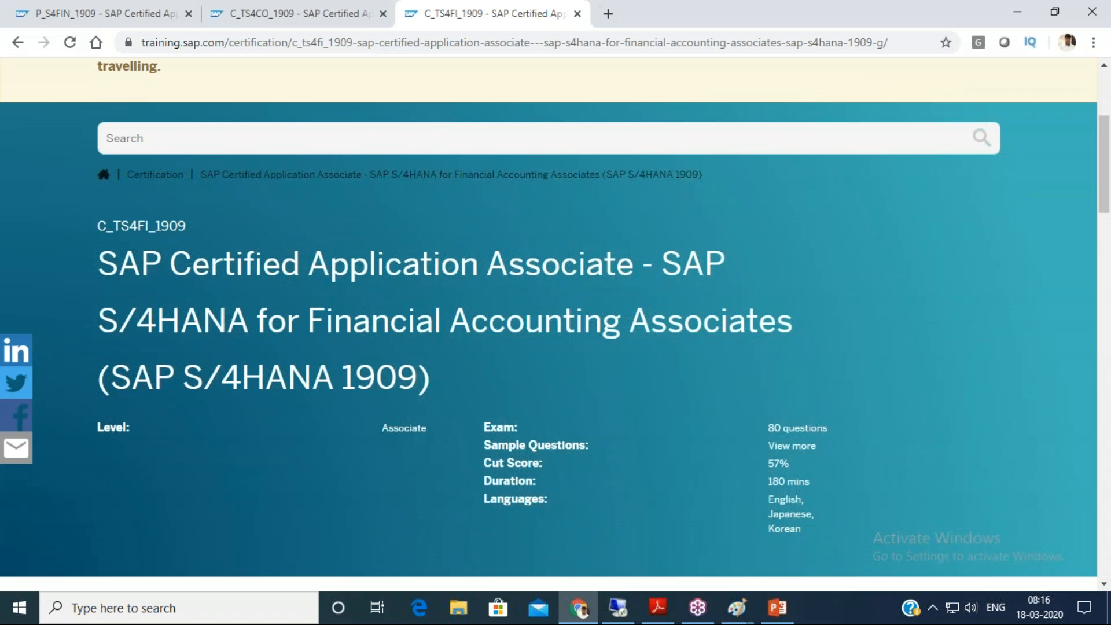
pyautogui.scroll(-12, 687, 286)
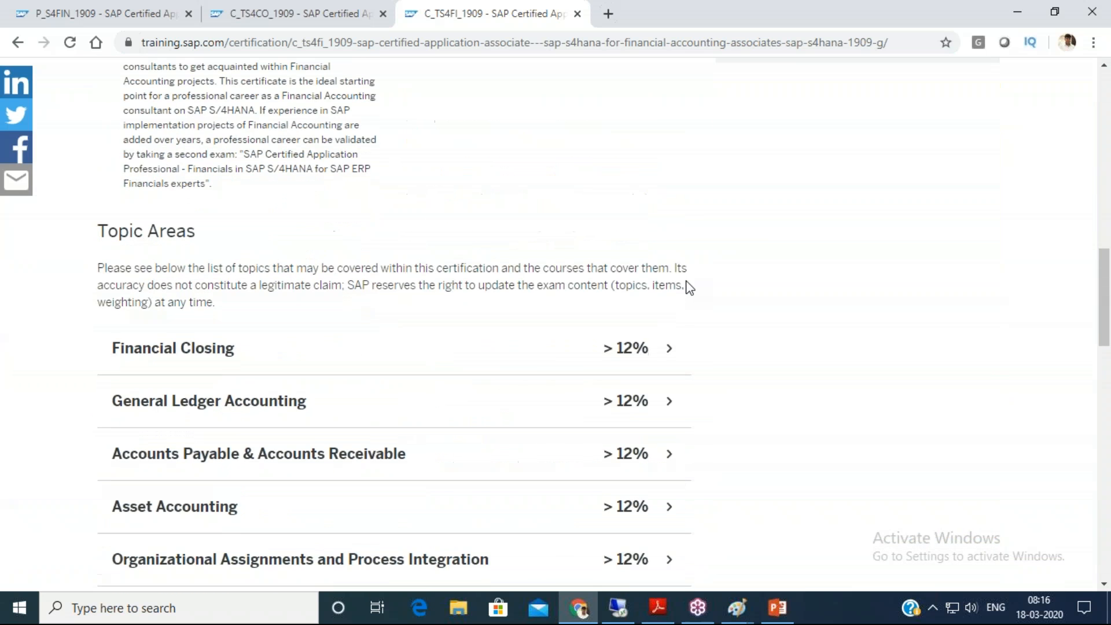
pyautogui.scroll(-5, 686, 285)
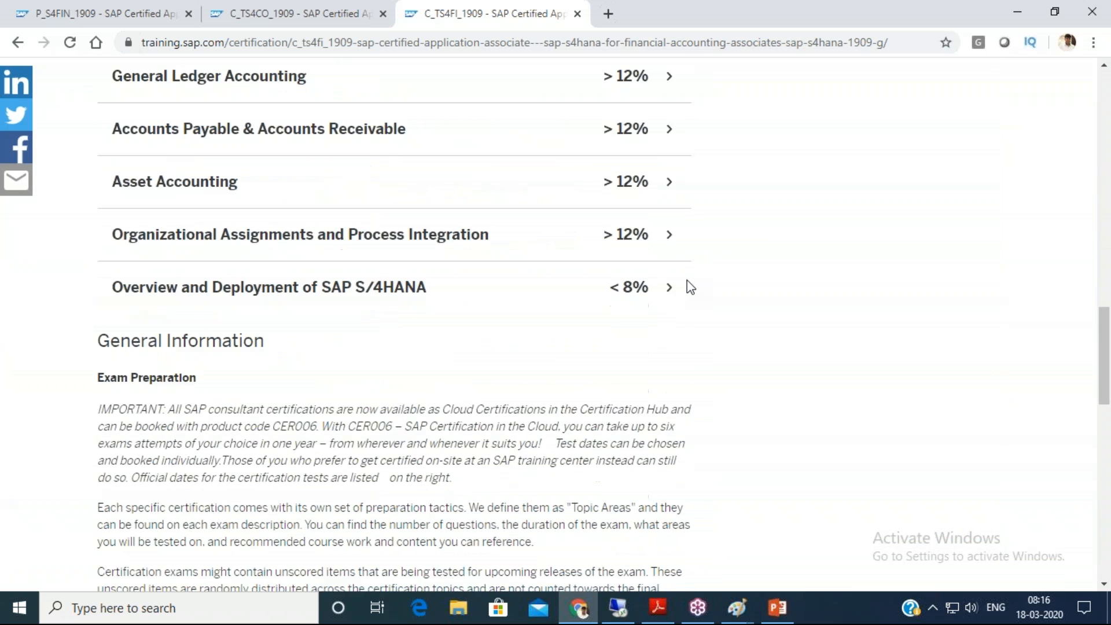
pyautogui.scroll(3, 393, 238)
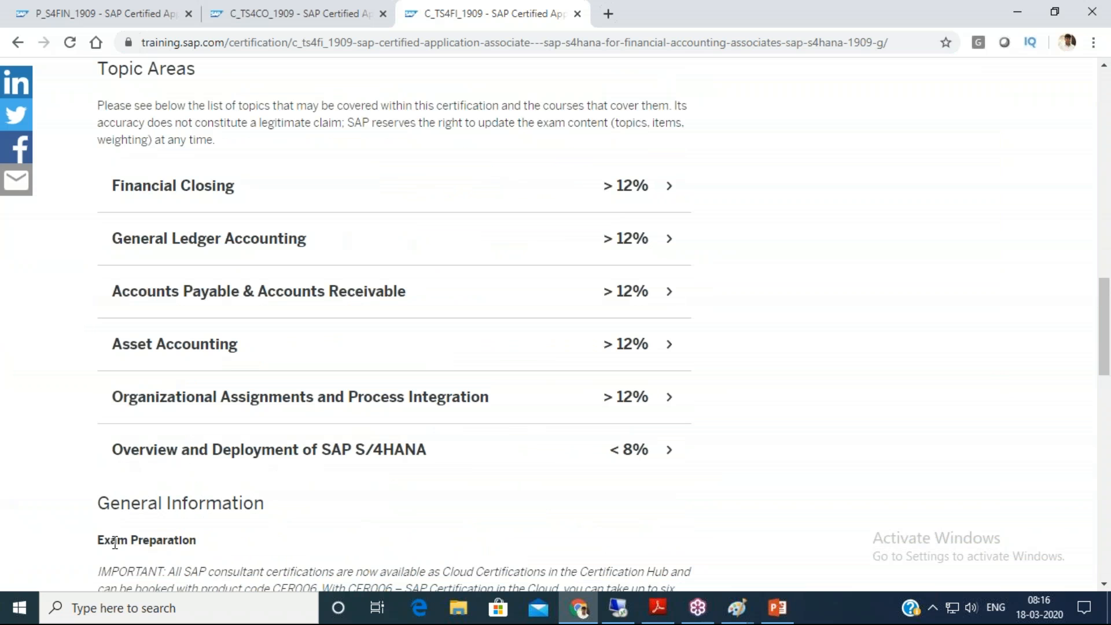
# - Review the exam details and topic areas on the C_TS4CO_1909 management accounting certification page
pyautogui.hotkey('ctrl', 'shift', 'Tab')
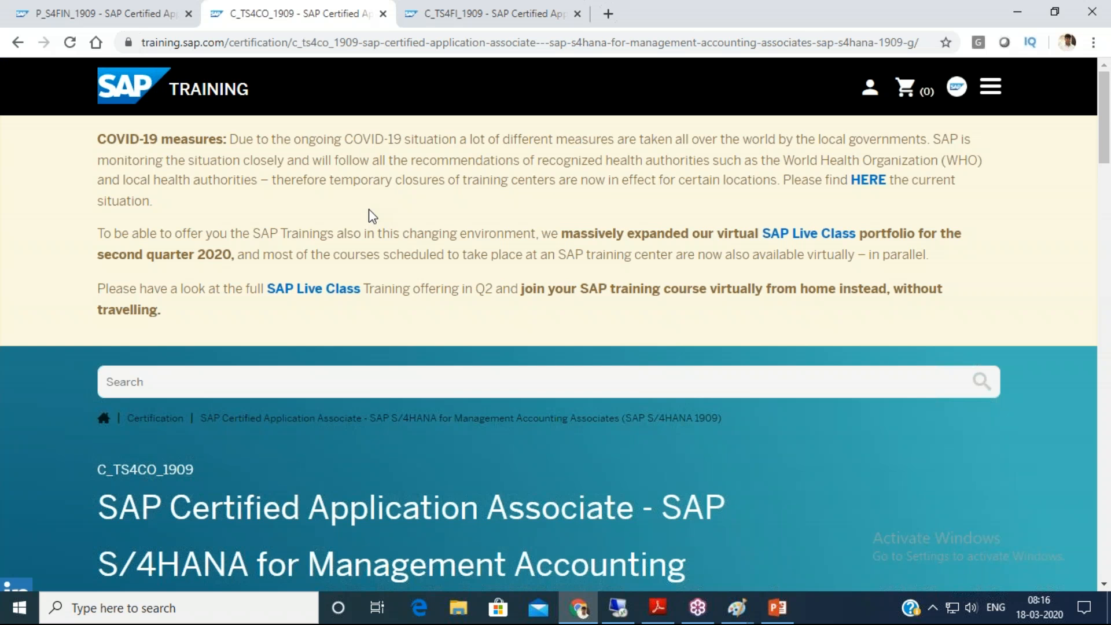
pyautogui.scroll(-15, 473, 355)
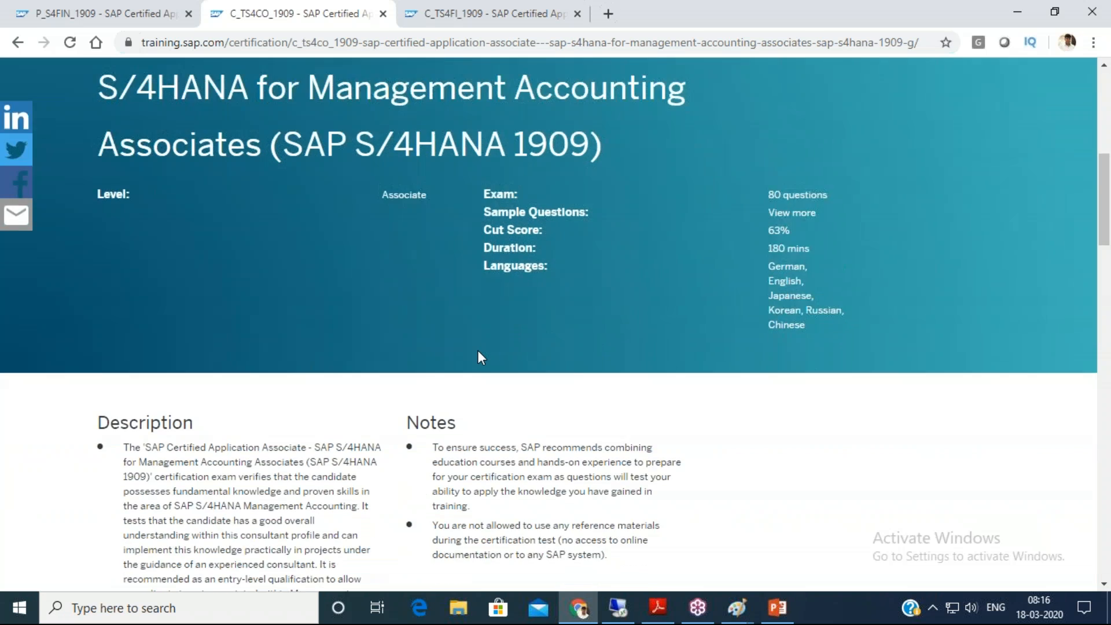
pyautogui.scroll(-4, 602, 324)
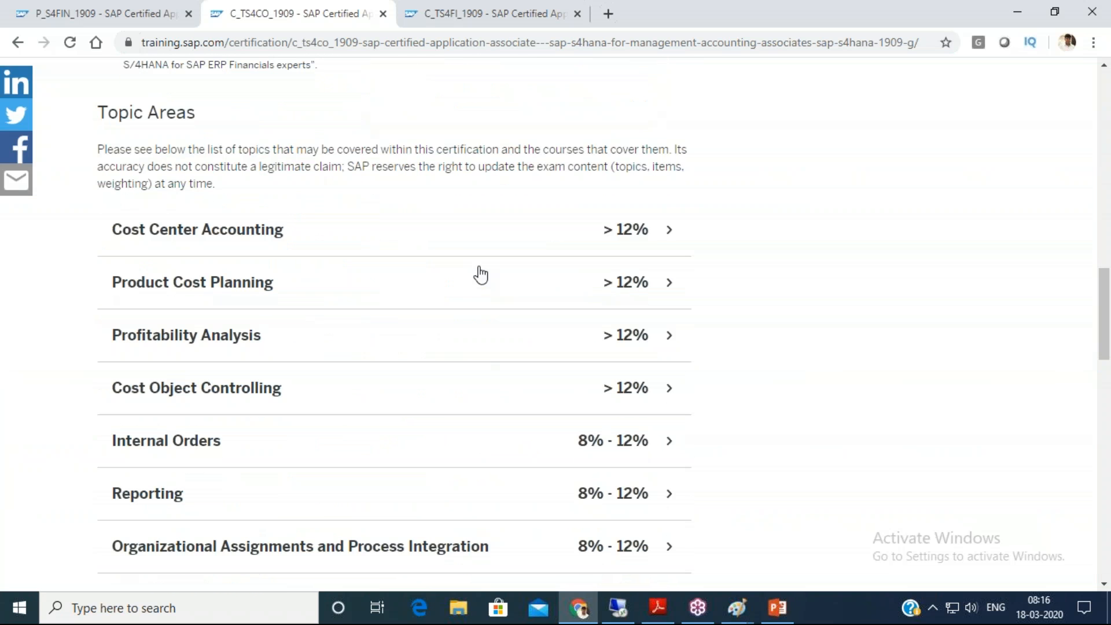
# - Review the exam details and topic areas on the P_S4FIN_1909 professional certification page
pyautogui.click(111, 12)
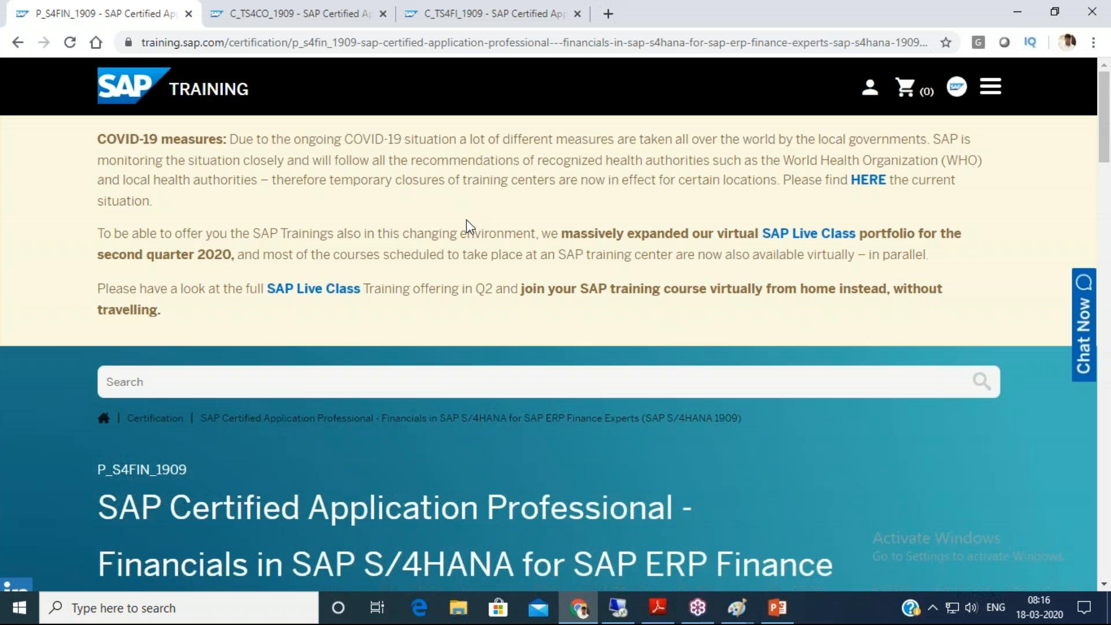
pyautogui.scroll(-4, 466, 225)
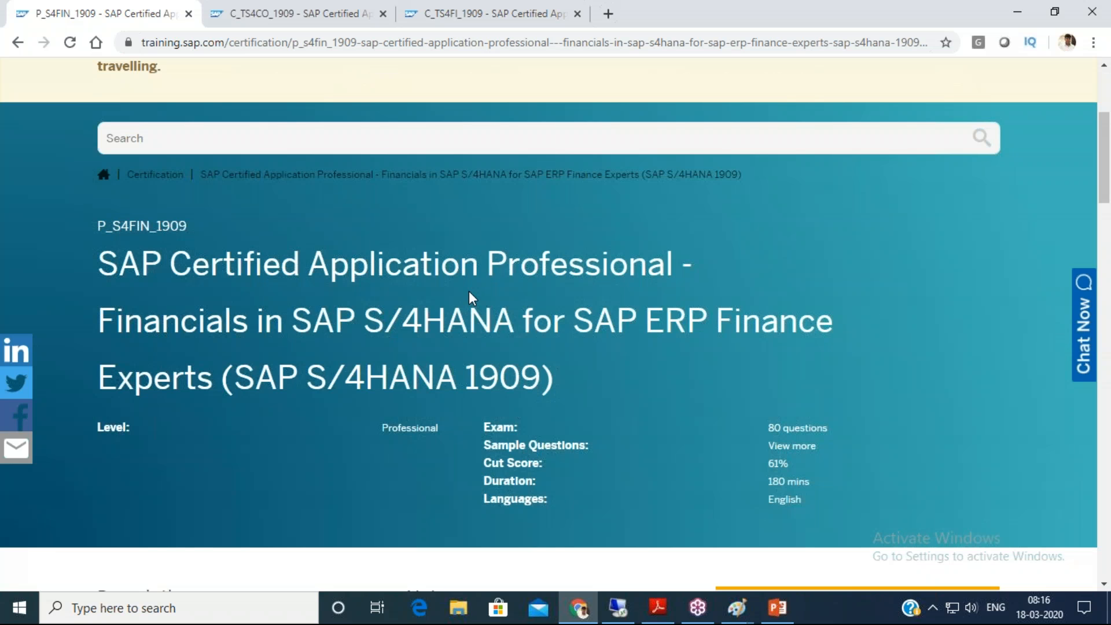
pyautogui.scroll(-16, 469, 291)
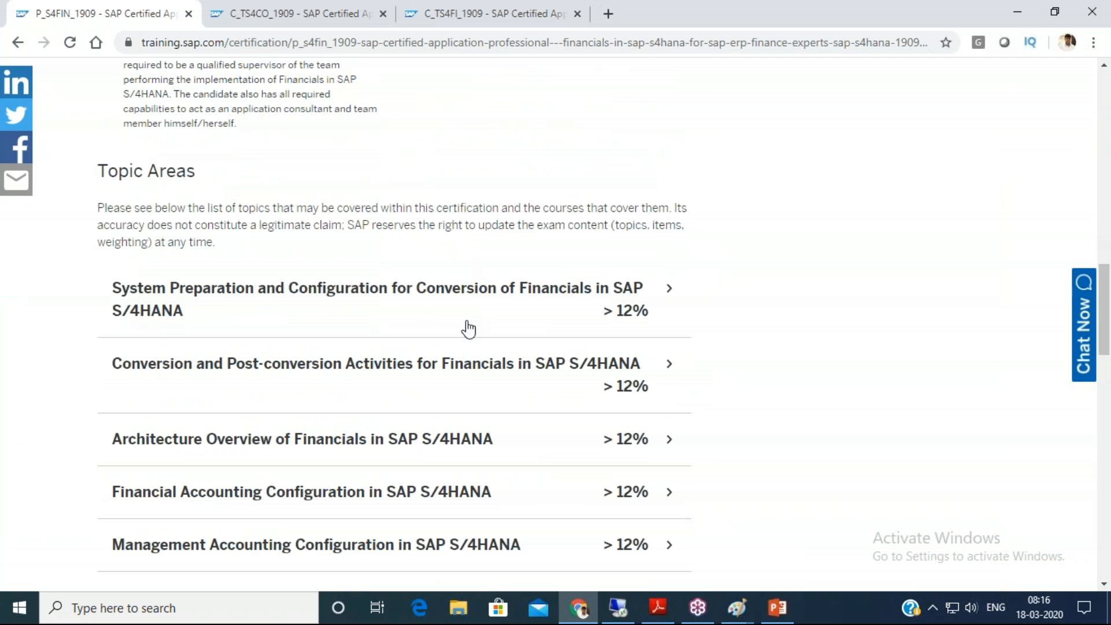
# - Compare the topic areas of the C_TS4FI_1909, C_TS4CO_1909 and P_S4FIN_1909 certifications, finishing on the C_TS4CO_1909 page
pyautogui.click(491, 7)
pyautogui.click(293, 8)
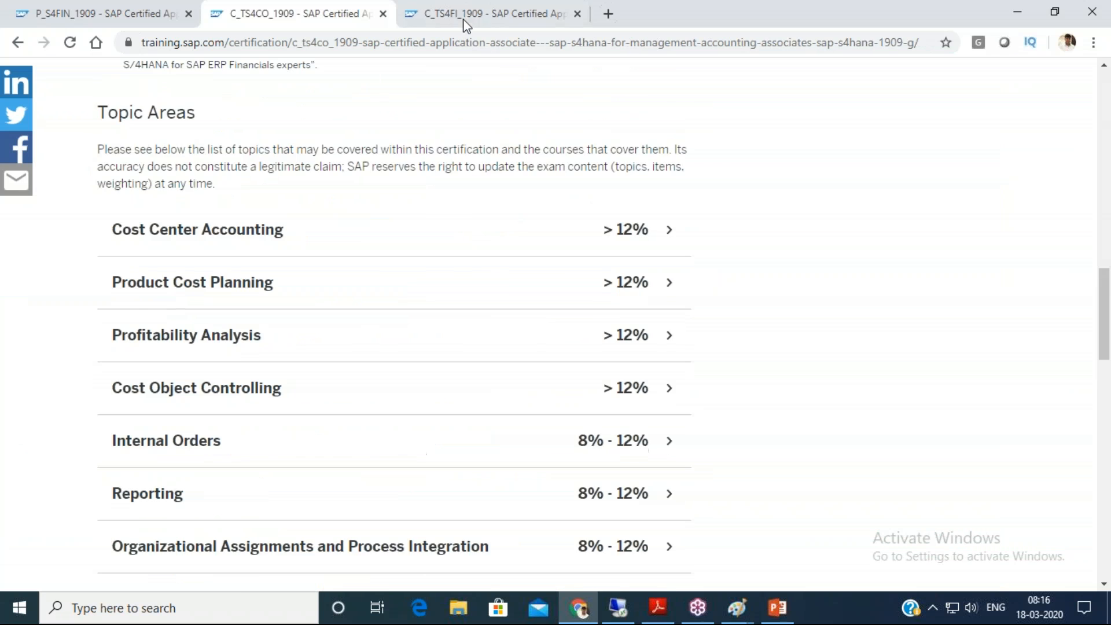
pyautogui.click(467, 18)
pyautogui.click(99, 18)
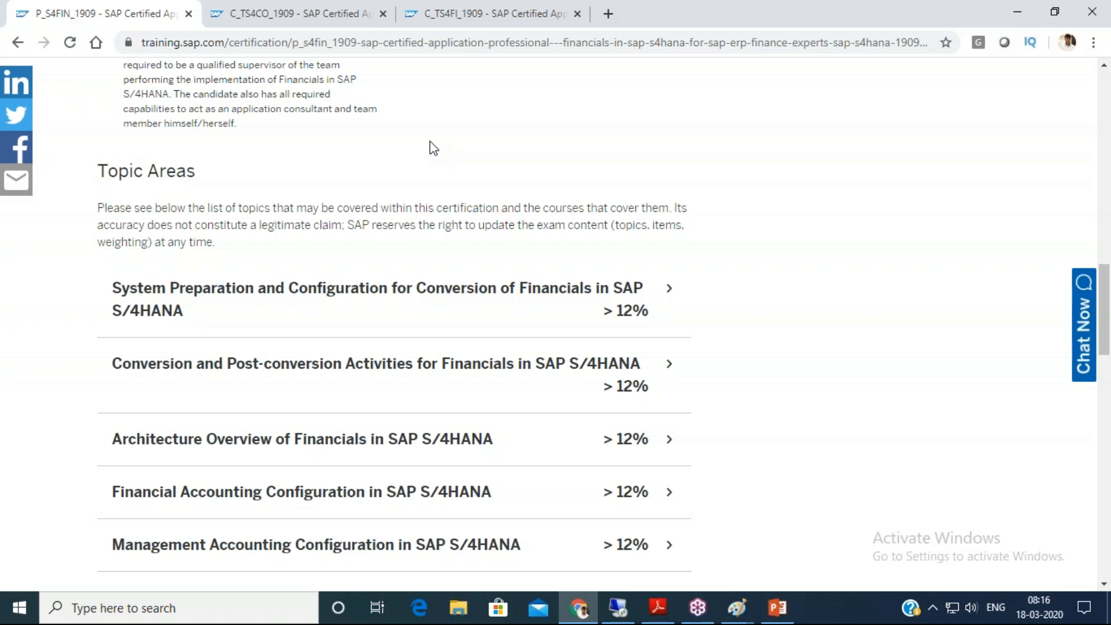
pyautogui.click(478, 9)
pyautogui.click(296, 9)
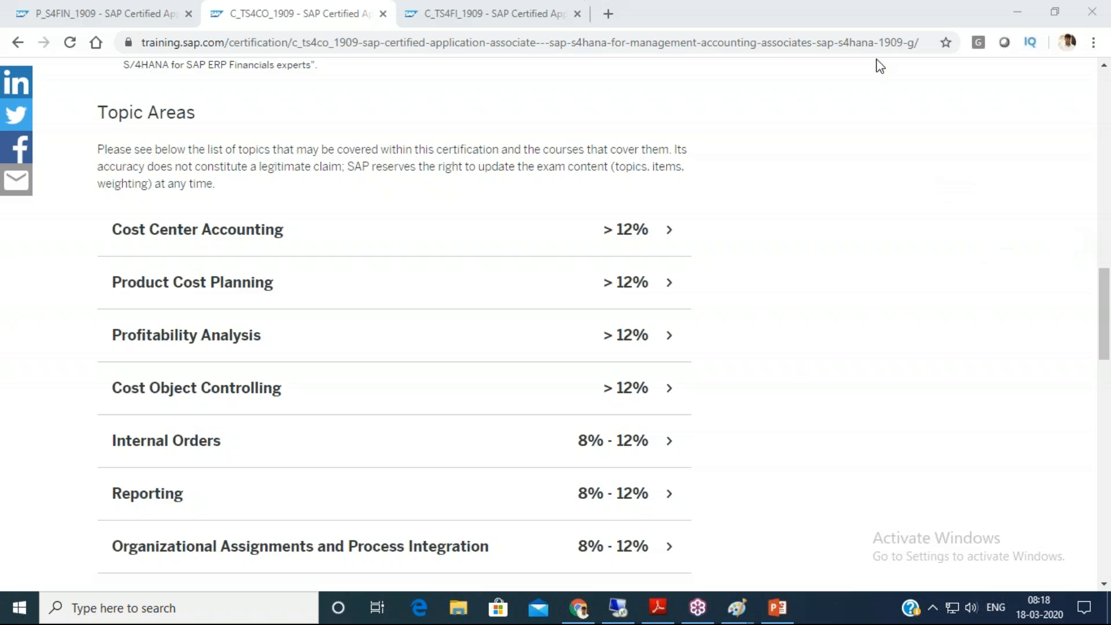
# - Switch to the Paint drawing of the ACDOCA document flow and launch another blank Paint window
pyautogui.moveTo(736, 608)
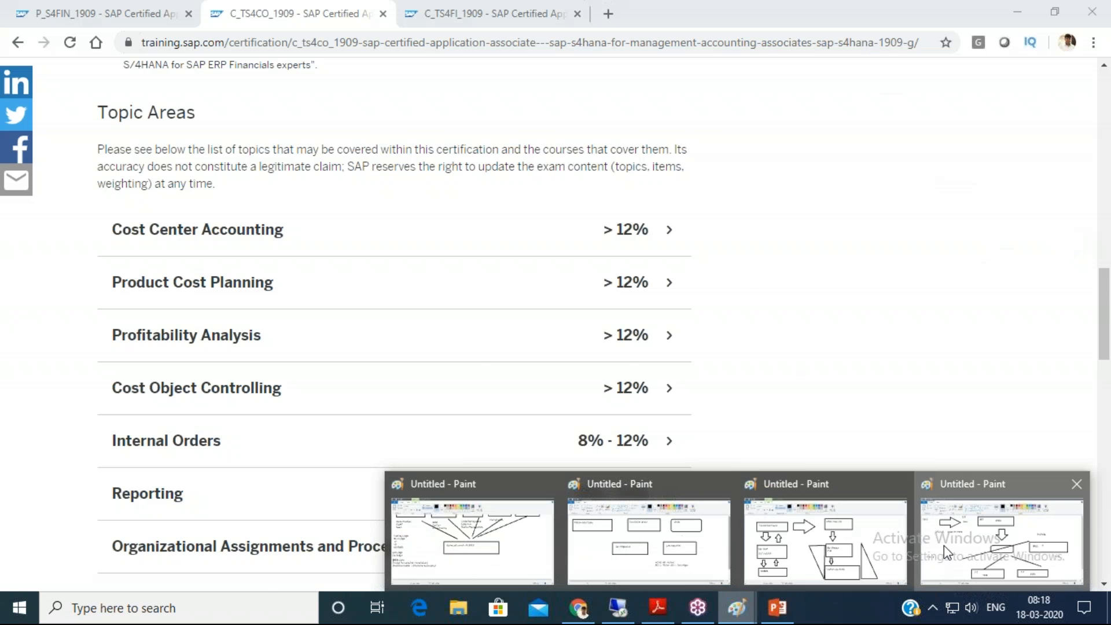
pyautogui.click(943, 546)
pyautogui.click(88, 612)
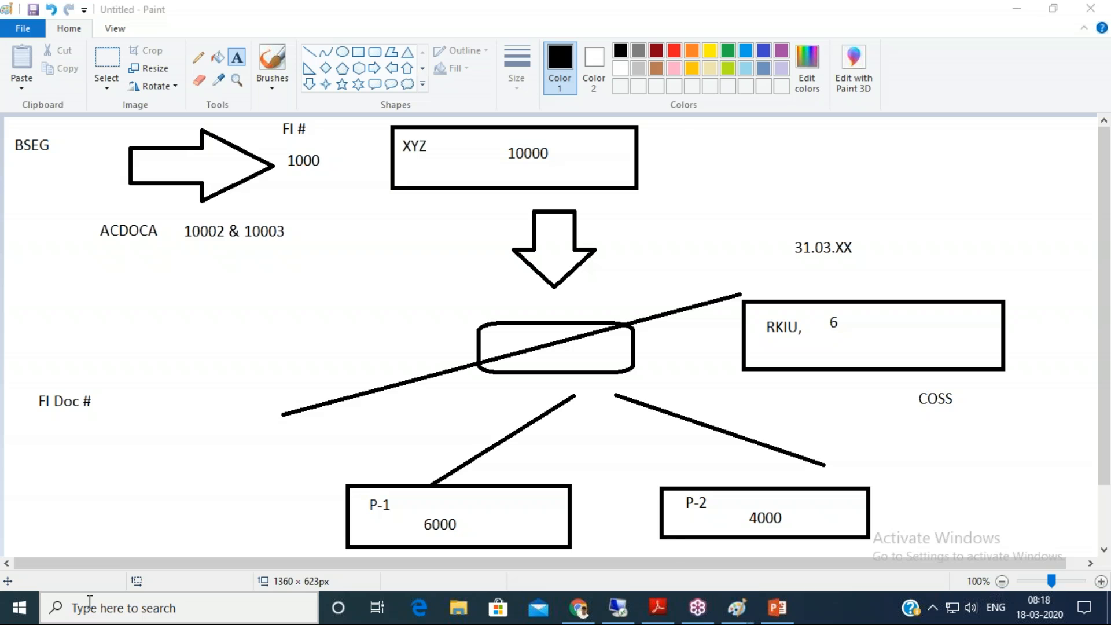
pyautogui.write('PAINT')
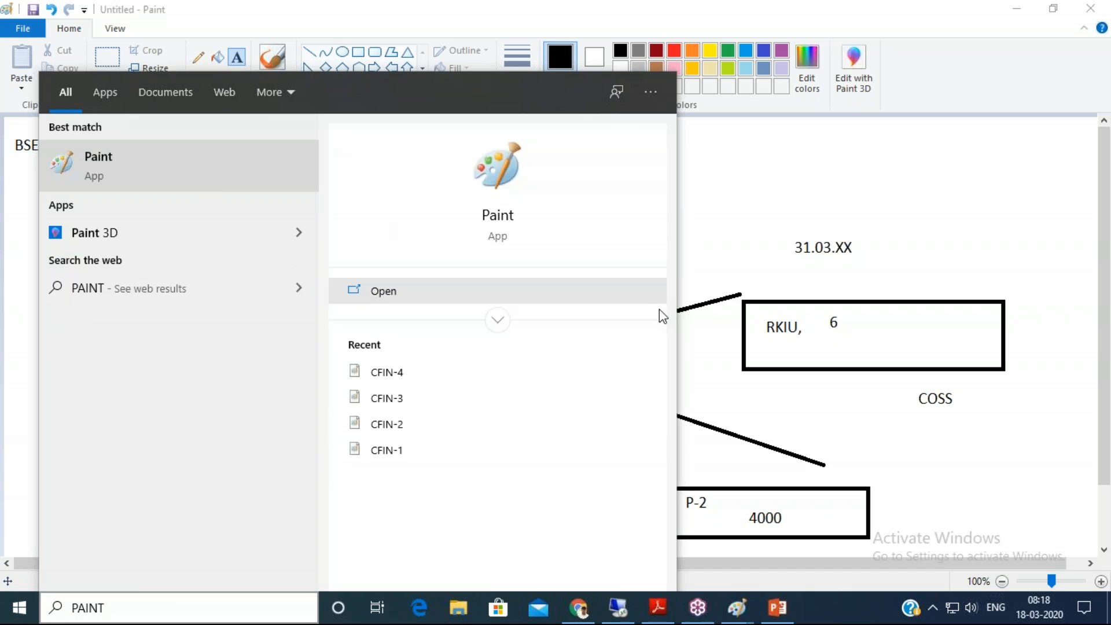
pyautogui.click(658, 309)
# - In the system architecture drawing, circle RDBMS and mark an arrow from App Layer to Net Weaver, then clear the markings
pyautogui.moveTo(736, 607)
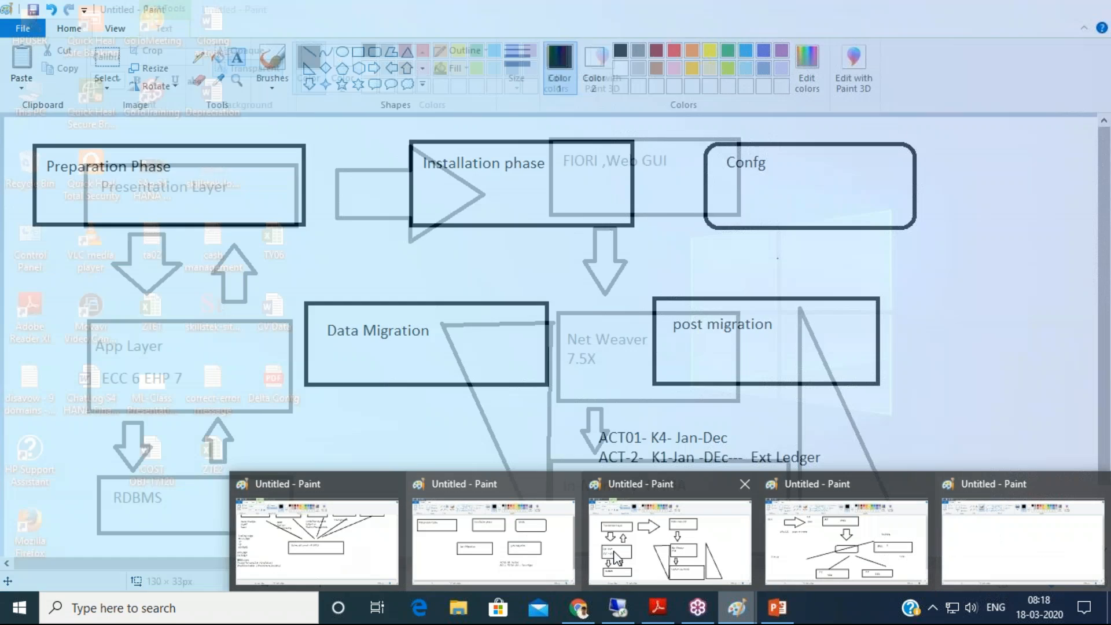
pyautogui.click(669, 541)
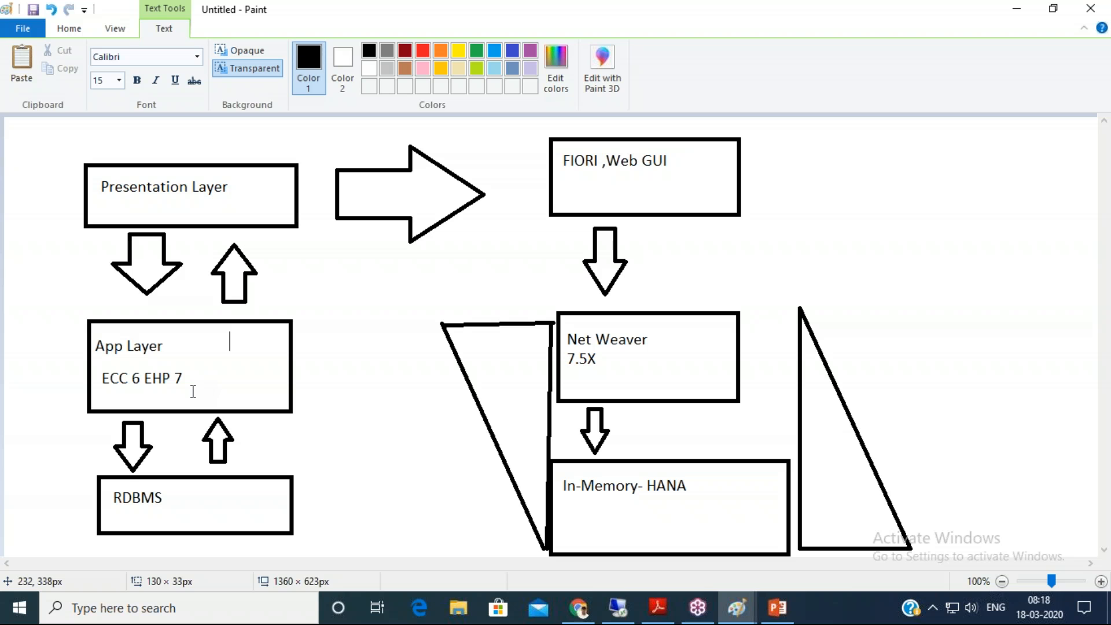
pyautogui.click(1098, 235)
pyautogui.moveTo(312, 523)
pyautogui.mouseDown()
pyautogui.moveTo(162, 449)
pyautogui.moveTo(246, 532)
pyautogui.mouseUp()
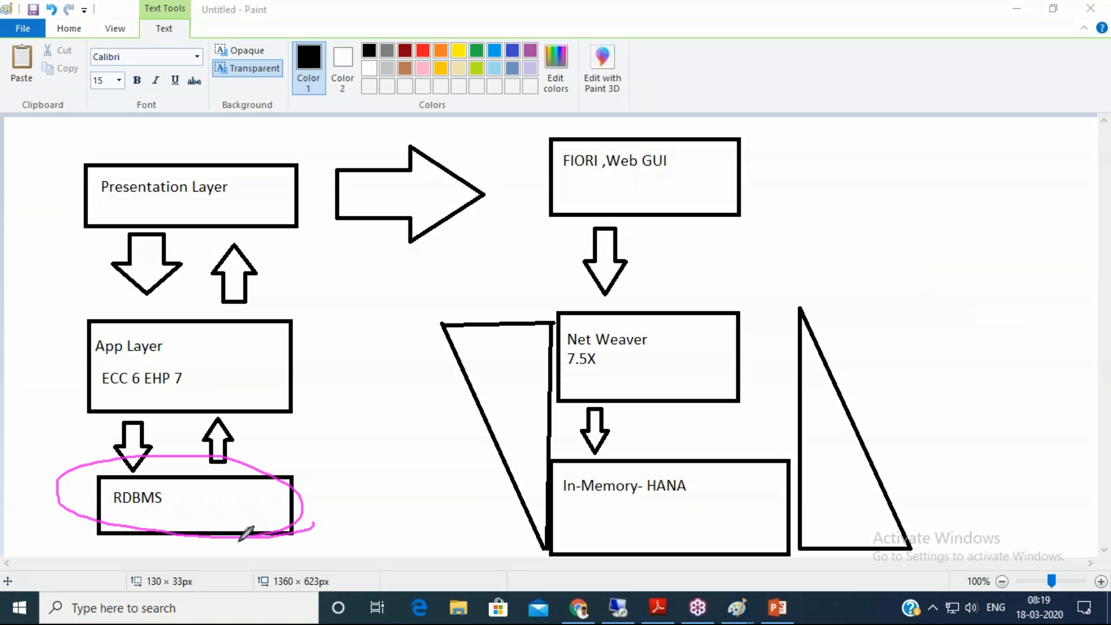
pyautogui.moveTo(242, 410)
pyautogui.mouseDown()
pyautogui.moveTo(666, 377)
pyautogui.moveTo(631, 400)
pyautogui.mouseUp()
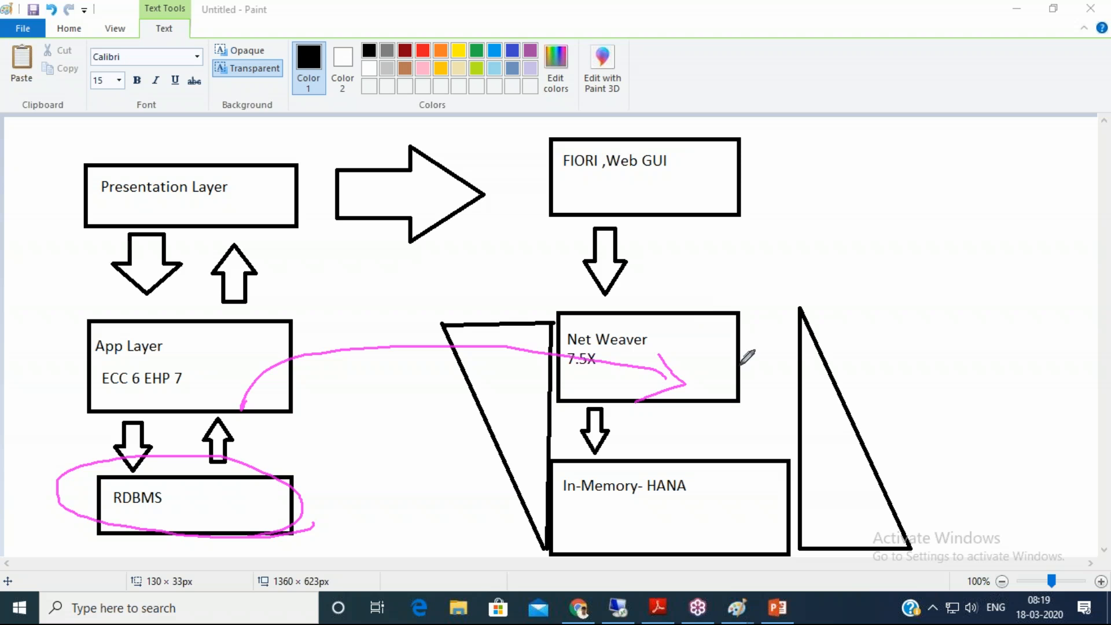
pyautogui.click(968, 352)
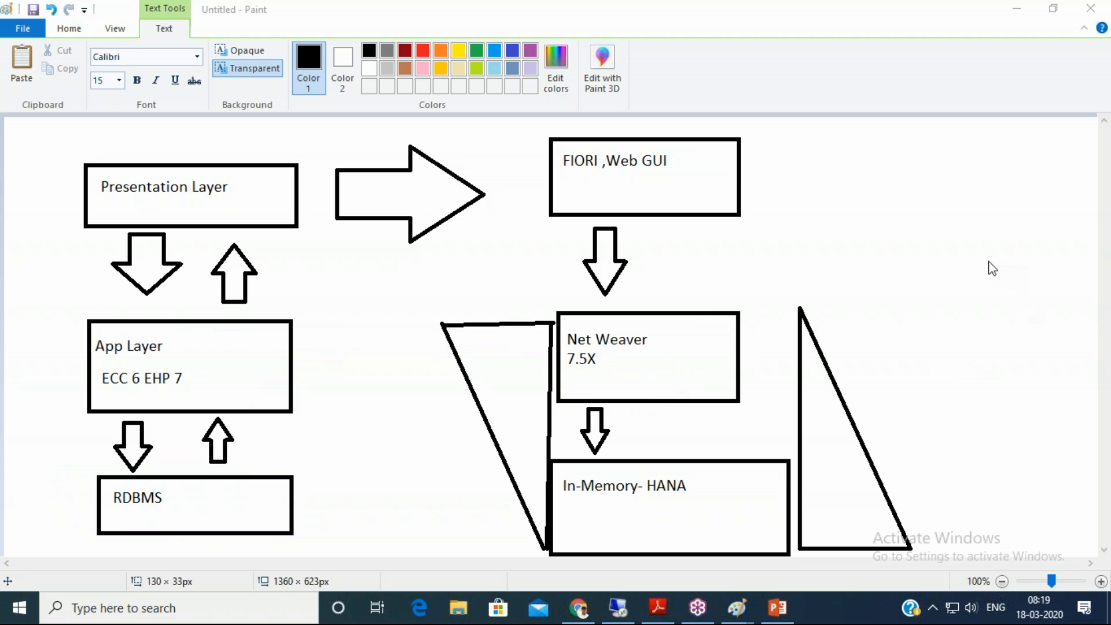
pyautogui.moveTo(736, 607)
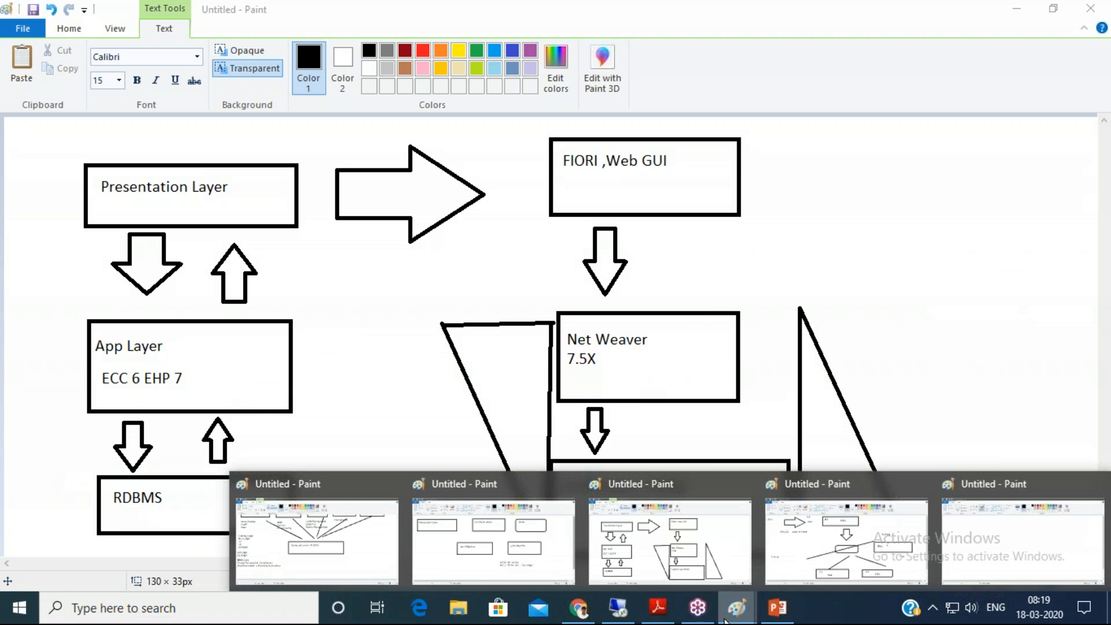
# - Switch to the blank Paint window and draw three stacked rectangles along the canvas's left side, the lowest about 154 × 79 px
pyautogui.click(1074, 554)
pyautogui.click(358, 52)
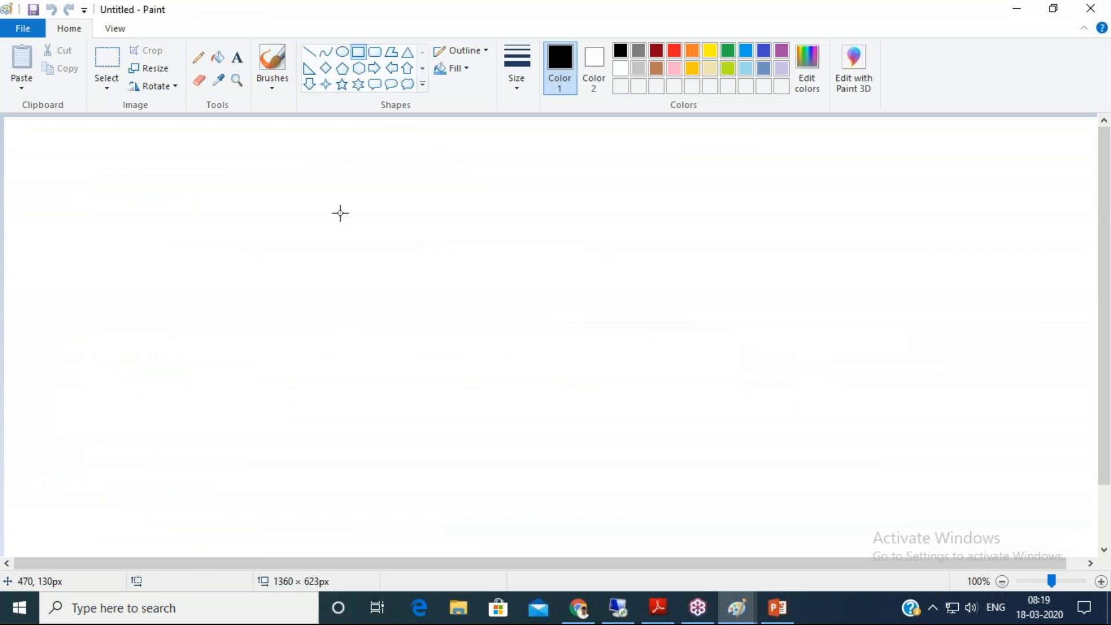
pyautogui.moveTo(52, 163); pyautogui.dragTo(249, 234)
pyautogui.moveTo(72, 342); pyautogui.dragTo(214, 417)
pyautogui.moveTo(85, 467); pyautogui.dragTo(210, 531)
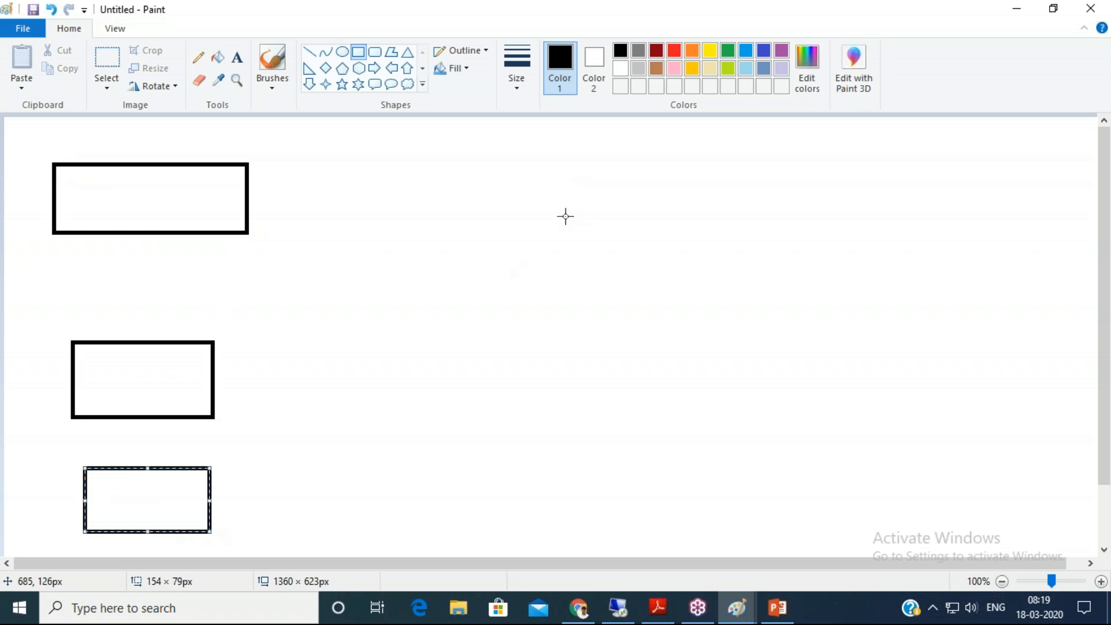
# - Draw a rectangle about 322 × 108 px on the right side of the canvas and label it "S4 HANA"
pyautogui.moveTo(729, 327); pyautogui.dragTo(992, 415)
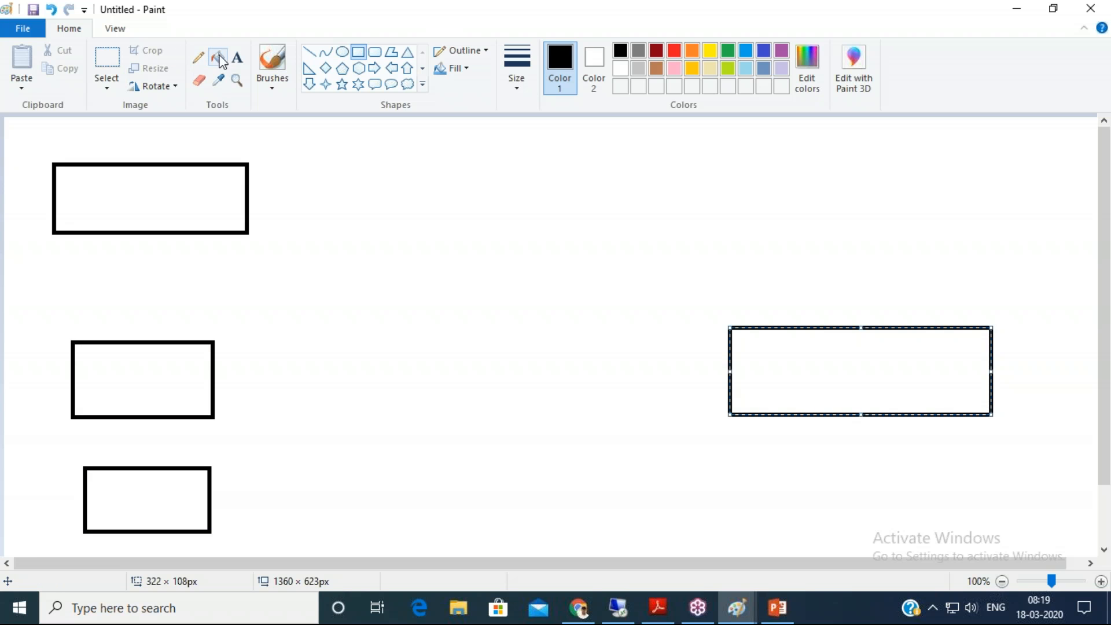
pyautogui.click(236, 57)
pyautogui.moveTo(782, 354); pyautogui.dragTo(951, 394)
pyautogui.write('S4 HANA')
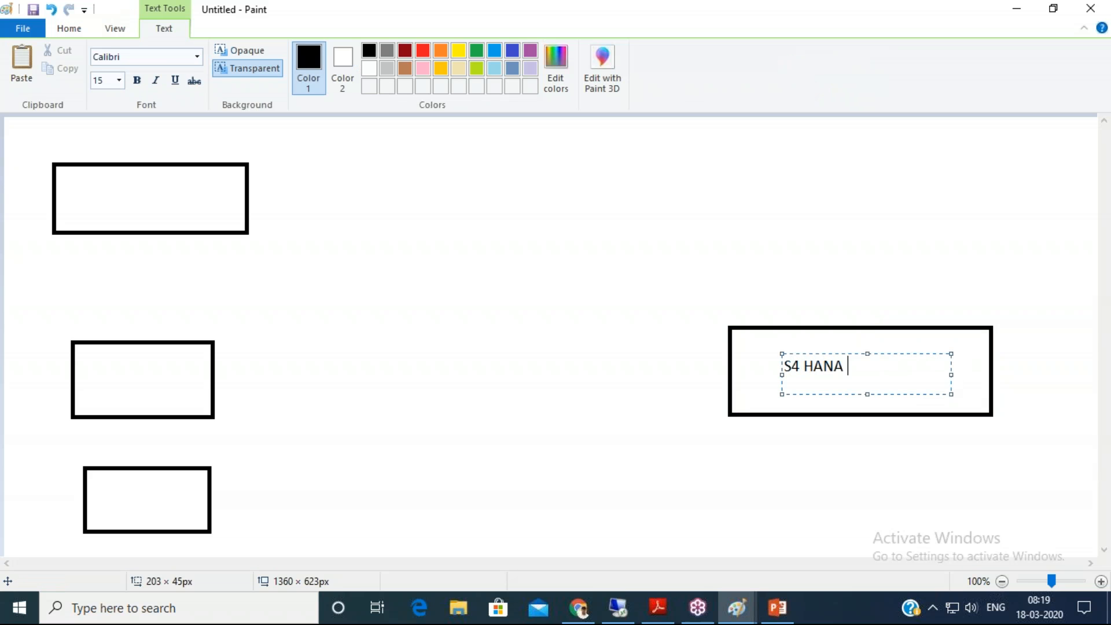
pyautogui.click(748, 411)
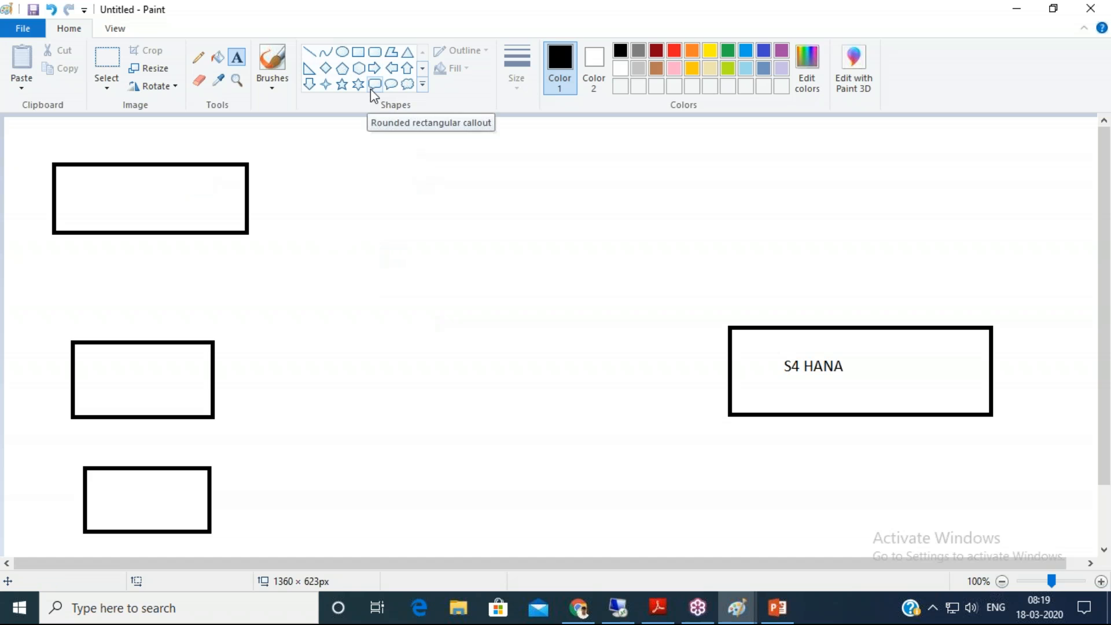
# - Draw a tall rectangle about 207 × 443 px between the three stacked boxes and the S4 HANA box
pyautogui.click(356, 55)
pyautogui.moveTo(351, 161)
pyautogui.mouseDown()
pyautogui.moveTo(476, 459)
pyautogui.moveTo(519, 519)
pyautogui.mouseUp()
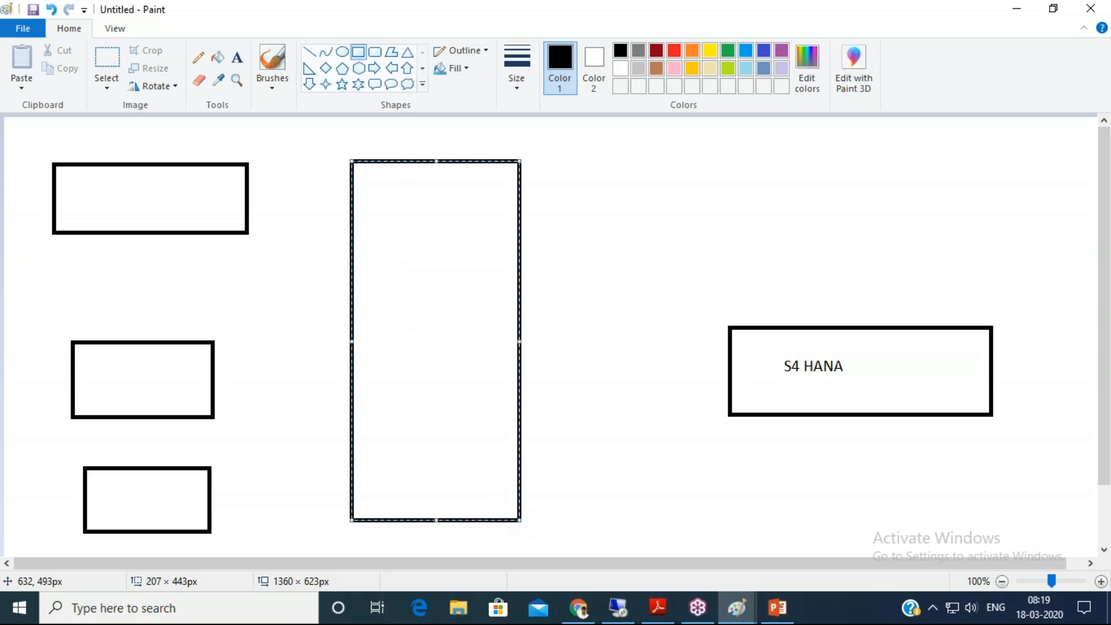
pyautogui.click(237, 57)
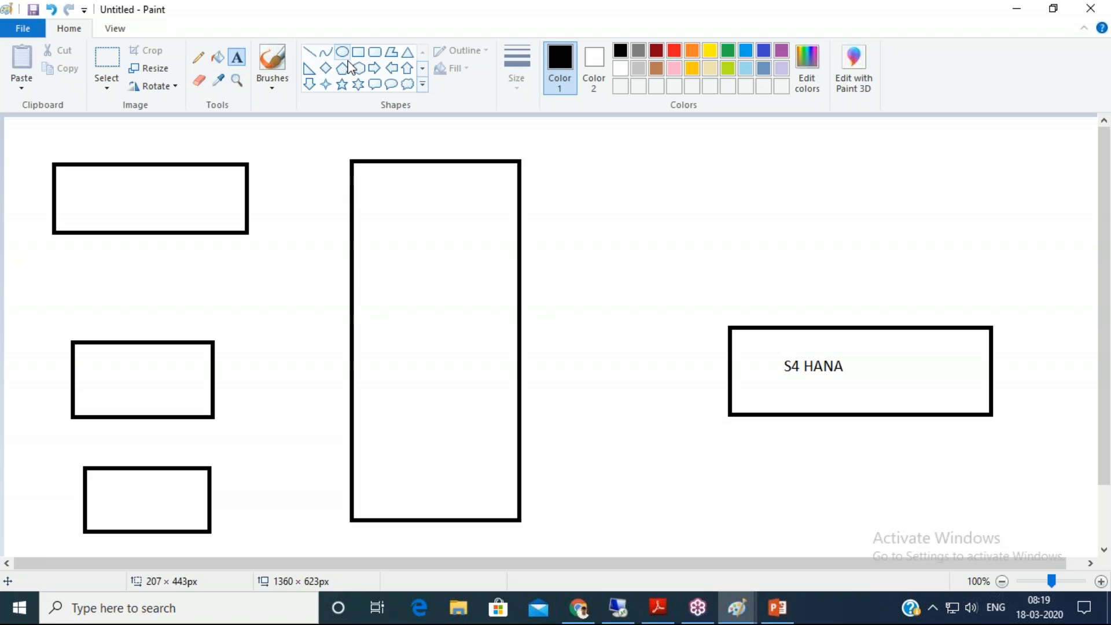
# - Add a small rounded rectangle beneath each of the three stacked boxes, the middle one about 65 × 26 px
pyautogui.click(375, 51)
pyautogui.moveTo(107, 264); pyautogui.dragTo(200, 299)
pyautogui.moveTo(128, 426); pyautogui.dragTo(181, 448)
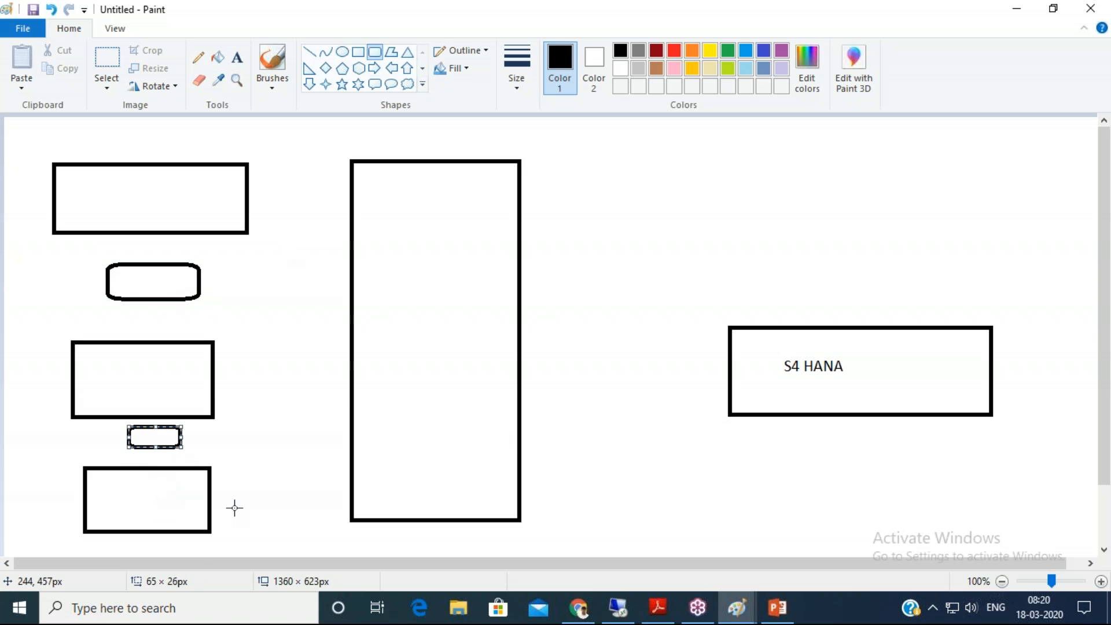
pyautogui.moveTo(131, 539); pyautogui.dragTo(204, 560)
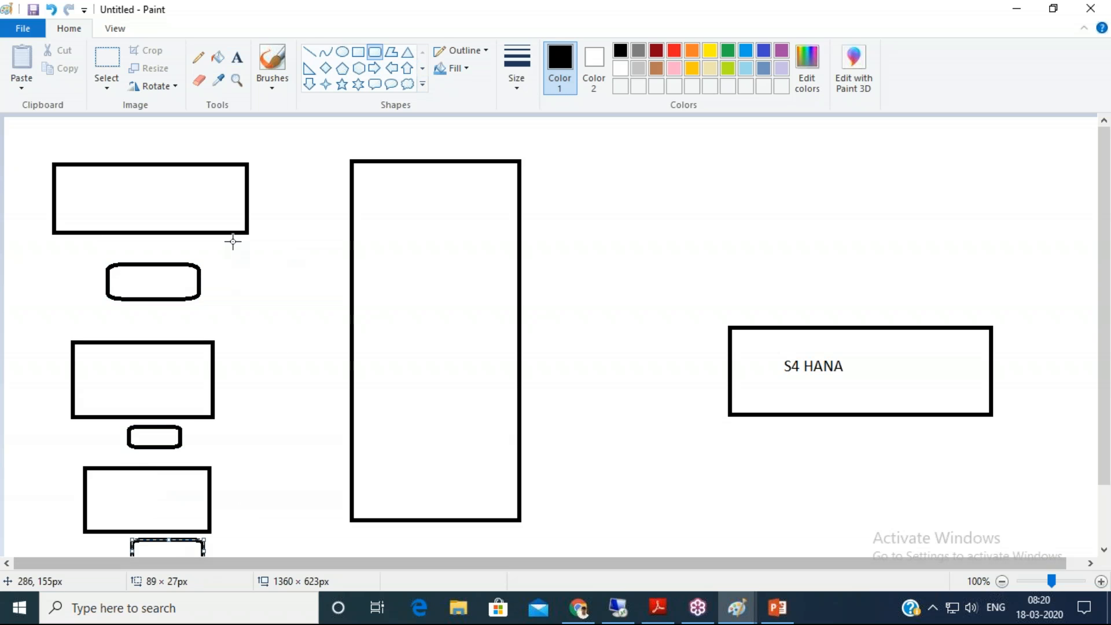
# - Draw three slanted lines from the small rounded boxes toward the tall middle rectangle, the lowest spanning about 115 × 40 px
pyautogui.click(309, 51)
pyautogui.moveTo(217, 286); pyautogui.dragTo(331, 251)
pyautogui.moveTo(203, 439); pyautogui.dragTo(361, 400)
pyautogui.moveTo(221, 545); pyautogui.dragTo(315, 513)
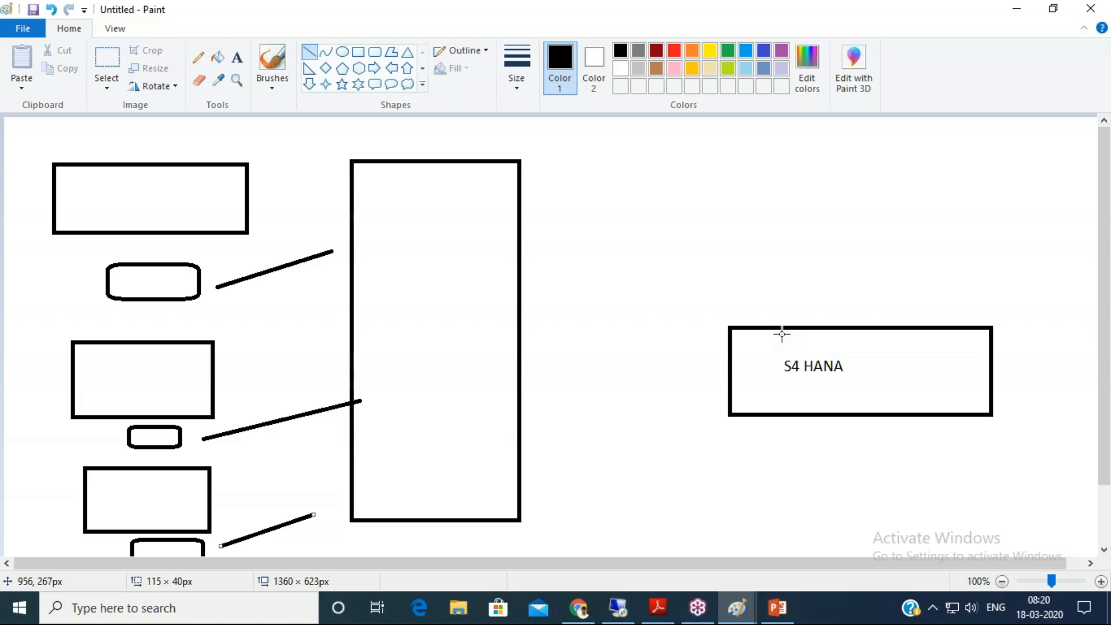
# - Draw a rounded rectangle about 333 × 77 px directly above the S4 HANA box and label it "Bus Mapping"
pyautogui.click(375, 52)
pyautogui.moveTo(725, 257); pyautogui.dragTo(993, 315)
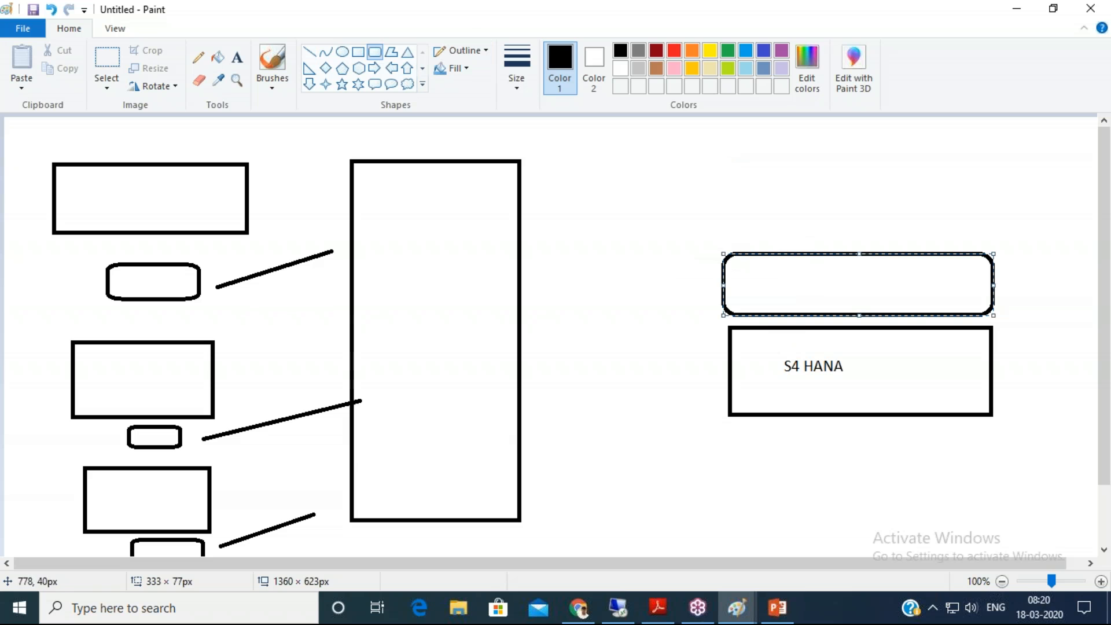
pyautogui.click(237, 58)
pyautogui.moveTo(740, 264); pyautogui.dragTo(877, 301)
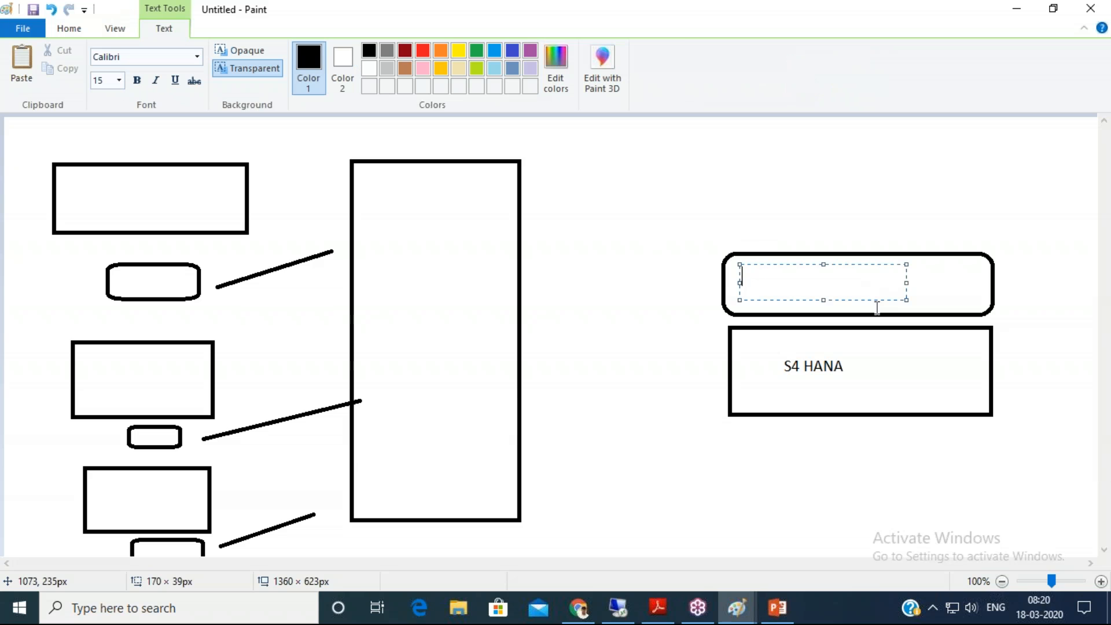
pyautogui.write('Bus Mapping')
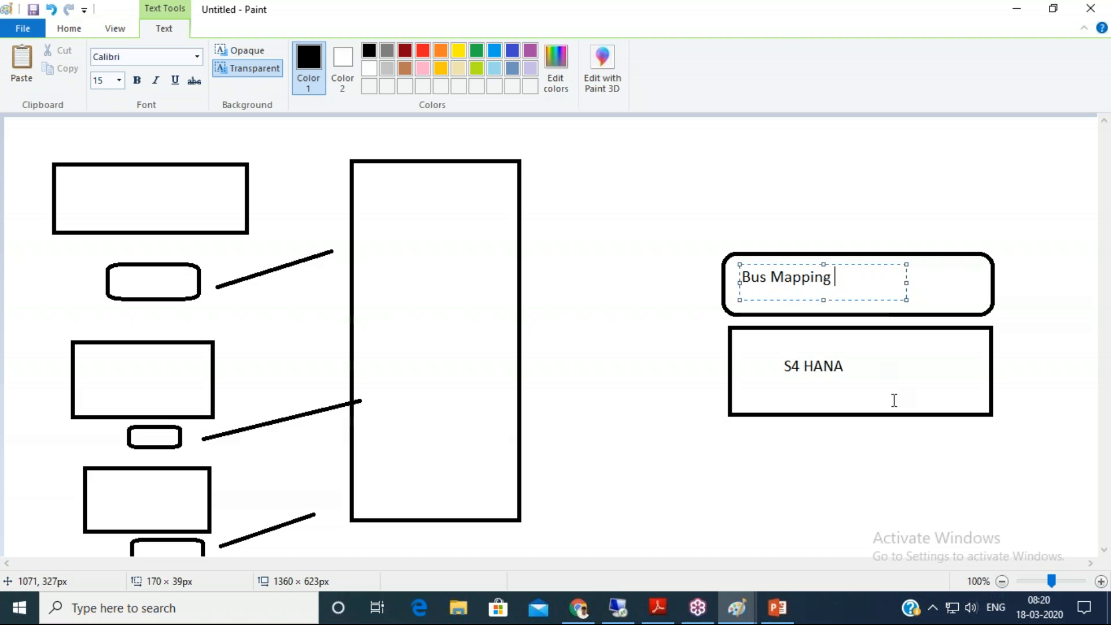
pyautogui.click(919, 255)
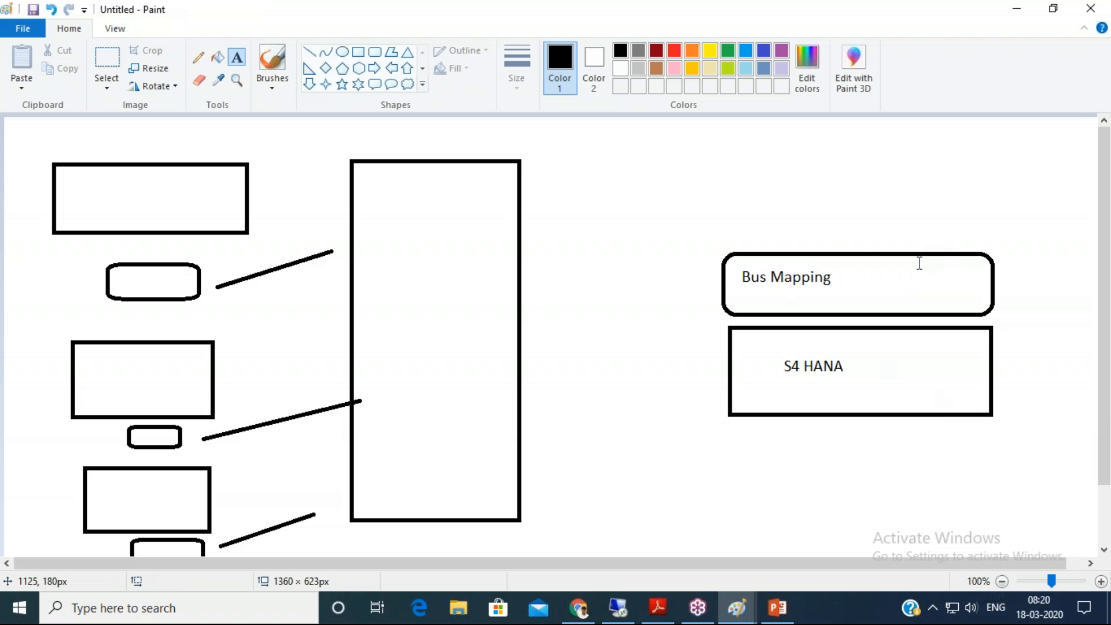
# - Add the text "Initial Load" beside "Bus Mapping" inside the rounded rectangle
pyautogui.moveTo(853, 268); pyautogui.dragTo(942, 303)
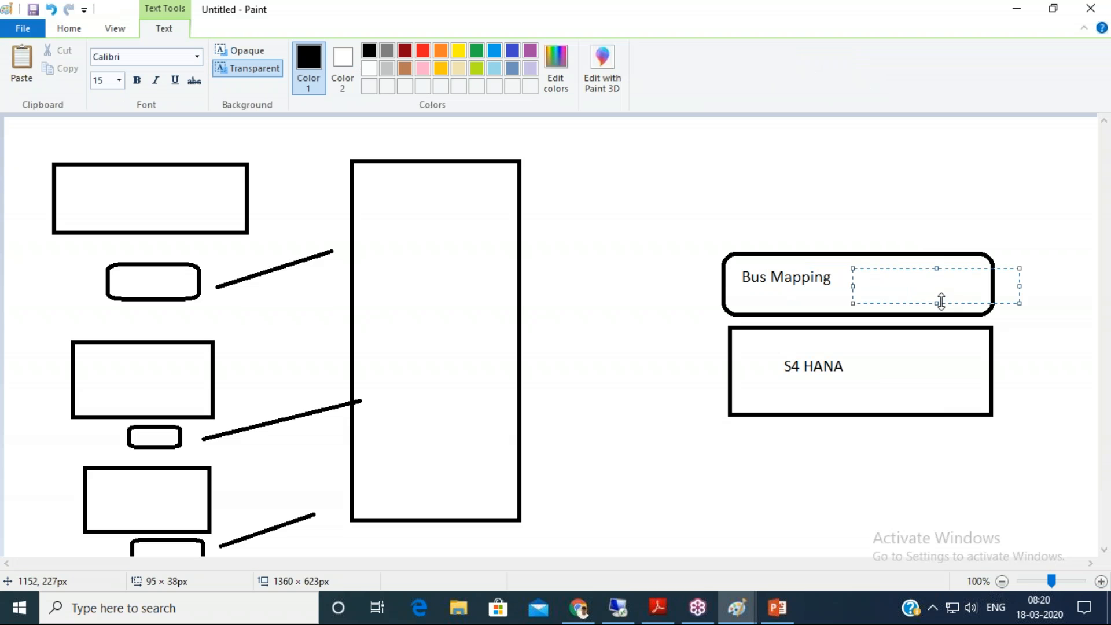
pyautogui.write('RFC')
pyautogui.press('BackSpace')
pyautogui.press('BackSpace')
pyautogui.write('Initial Load')
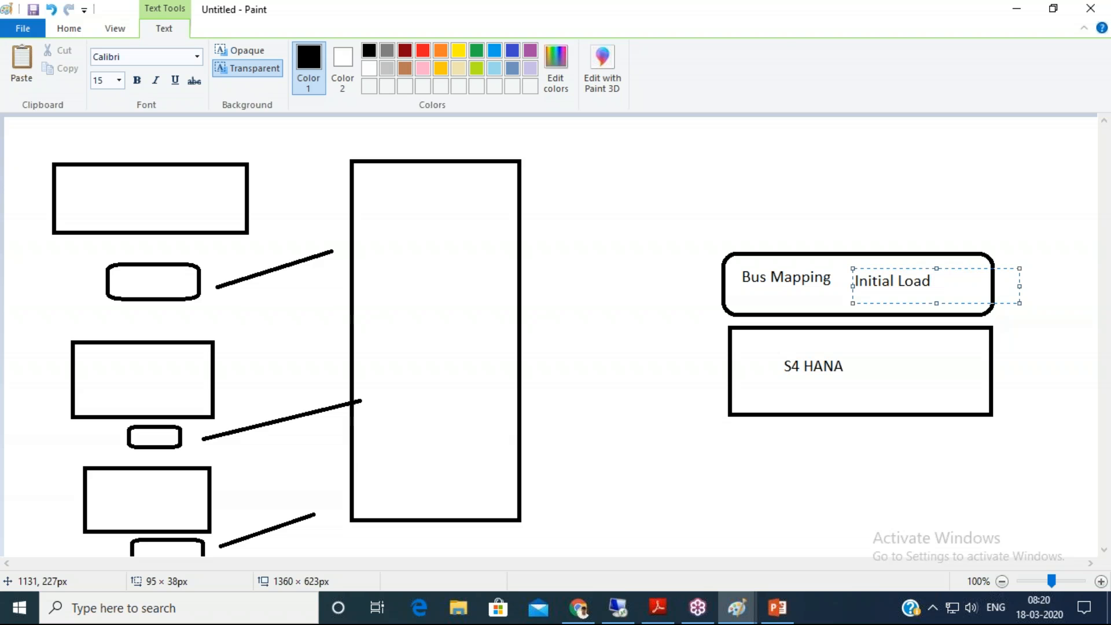
pyautogui.click(910, 221)
# - Place the text "AIF" above the rounded Bus Mapping box
pyautogui.click(914, 212)
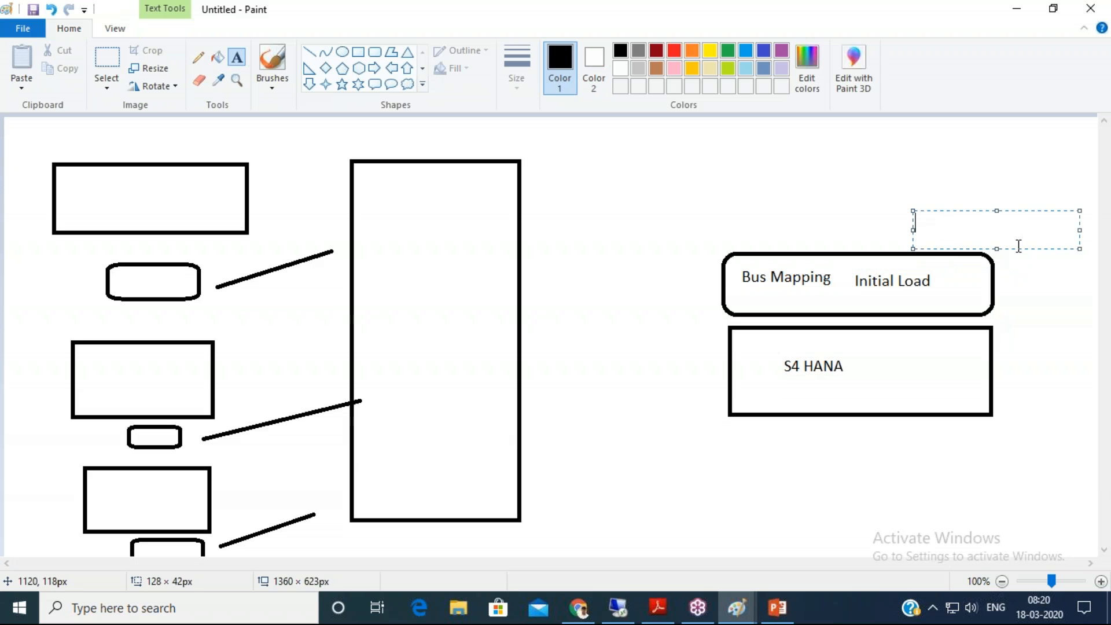
pyautogui.write('AIF')
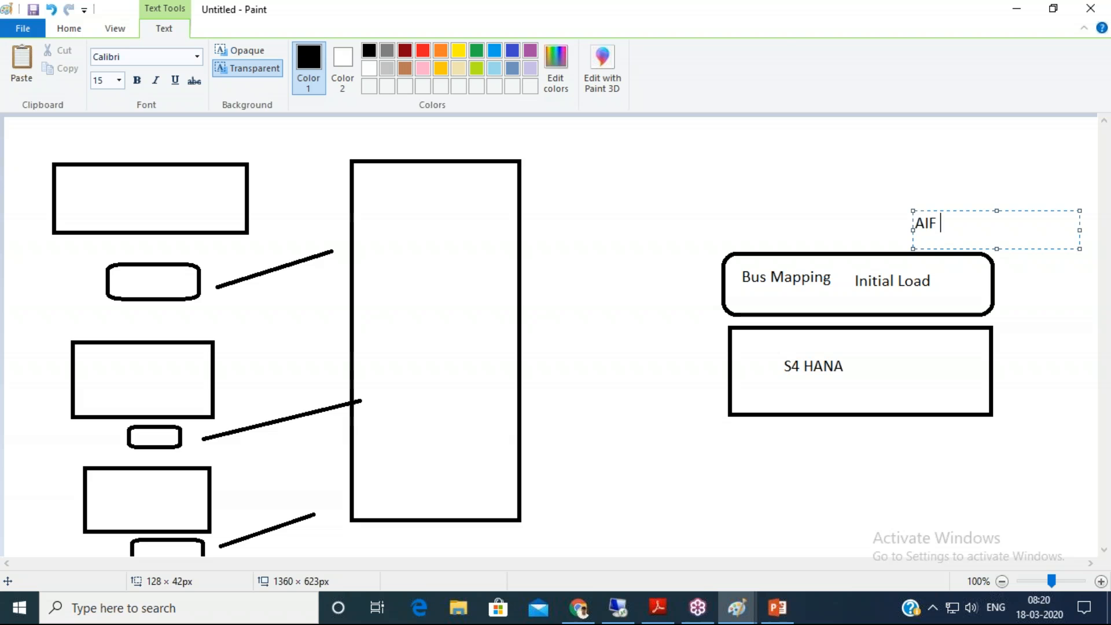
pyautogui.click(1019, 358)
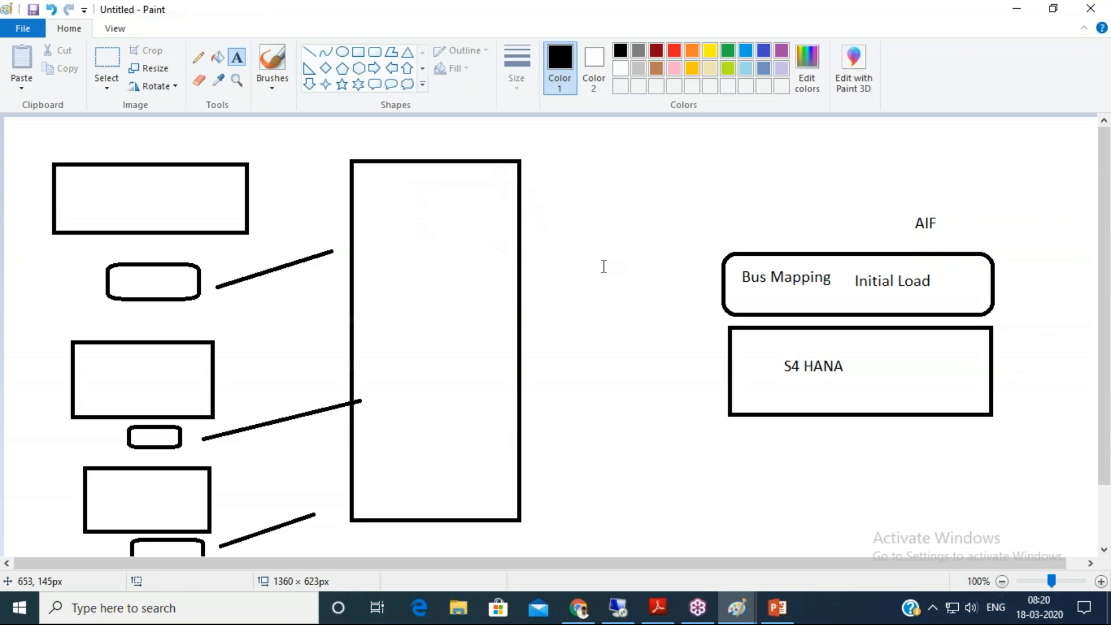
# - Draw a line spanning about 226 × 63 px from the tall middle rectangle to the Bus Mapping box
pyautogui.click(310, 52)
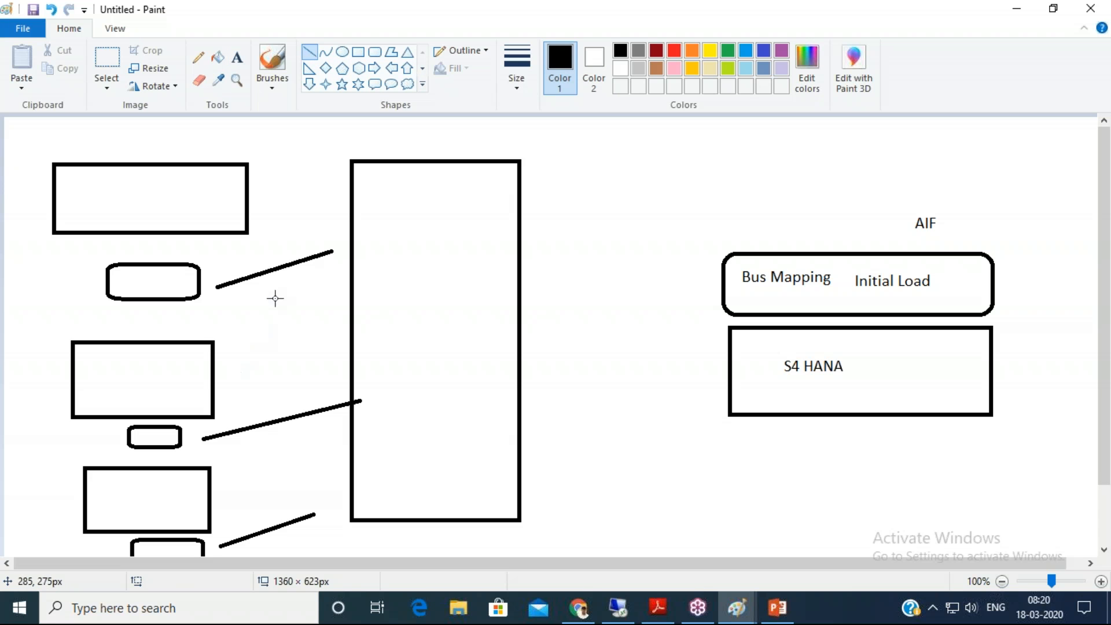
pyautogui.moveTo(531, 233); pyautogui.dragTo(600, 266)
pyautogui.moveTo(682, 294); pyautogui.dragTo(717, 284)
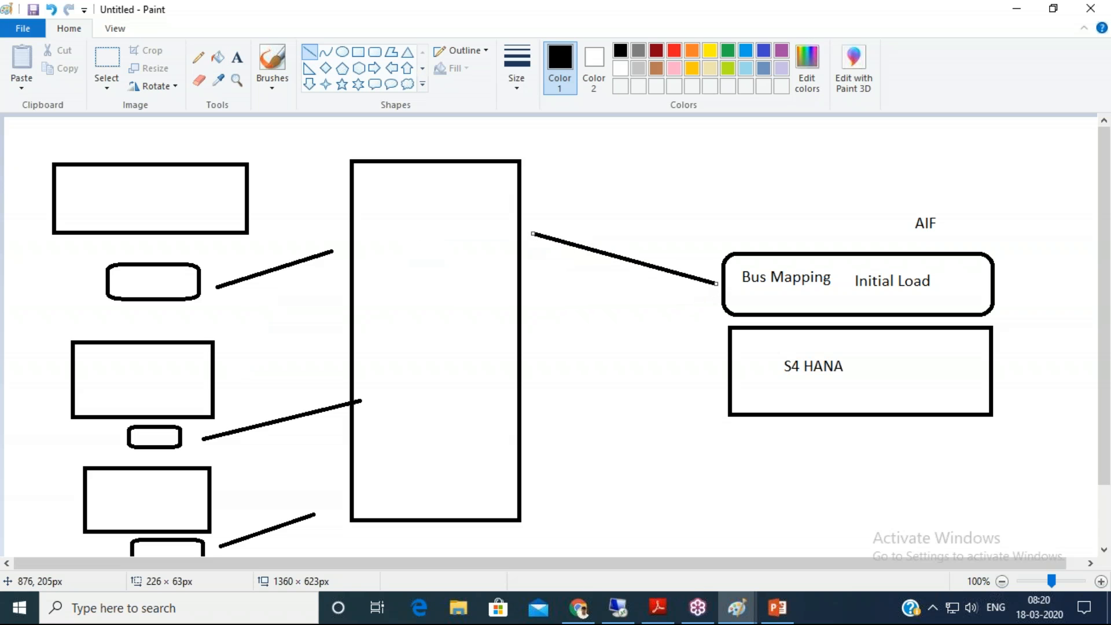